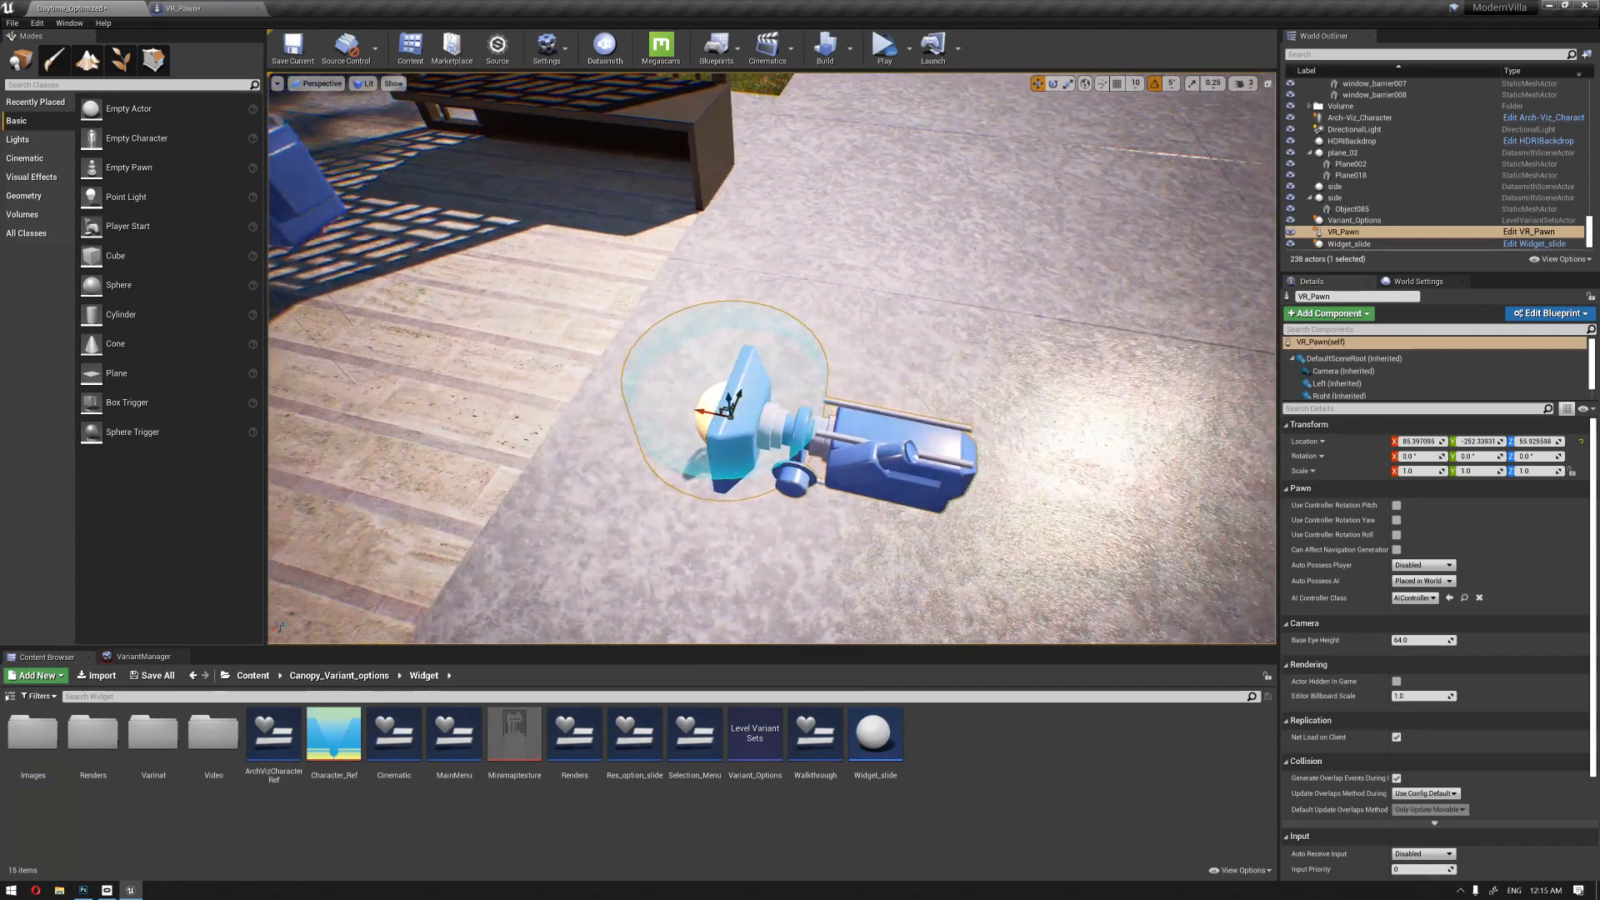
# Step: Open the VR_Pawn blueprint, examine its camera, controllers and teleport cylinder, and close it again
pyautogui.click(1529, 234)
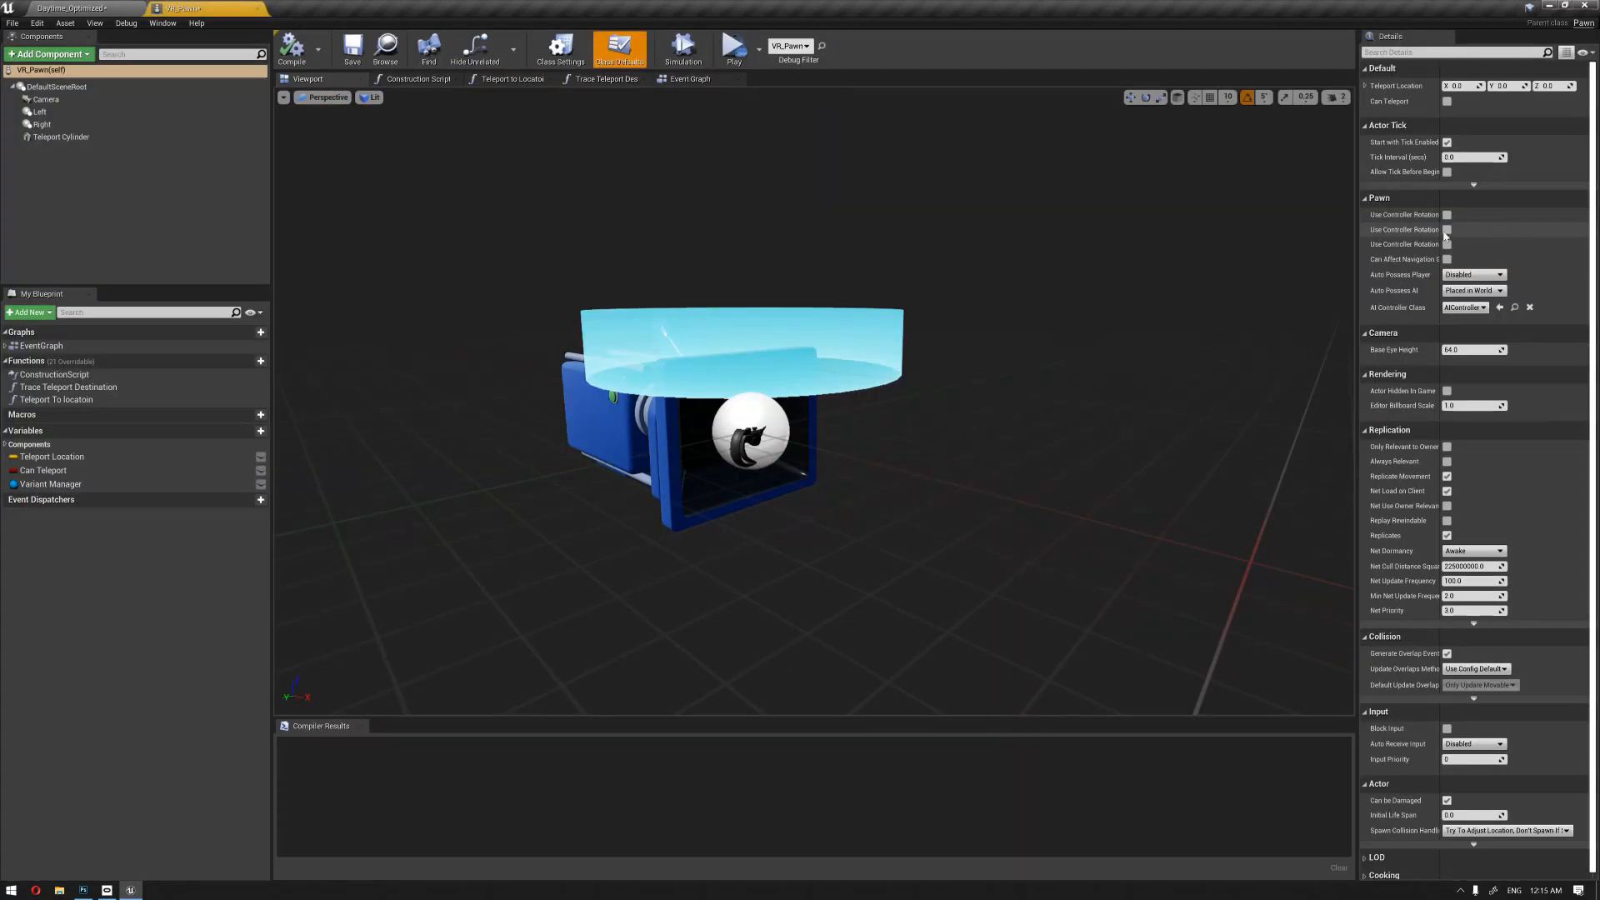
pyautogui.scroll(5, 751, 450)
pyautogui.scroll(-5, 752, 449)
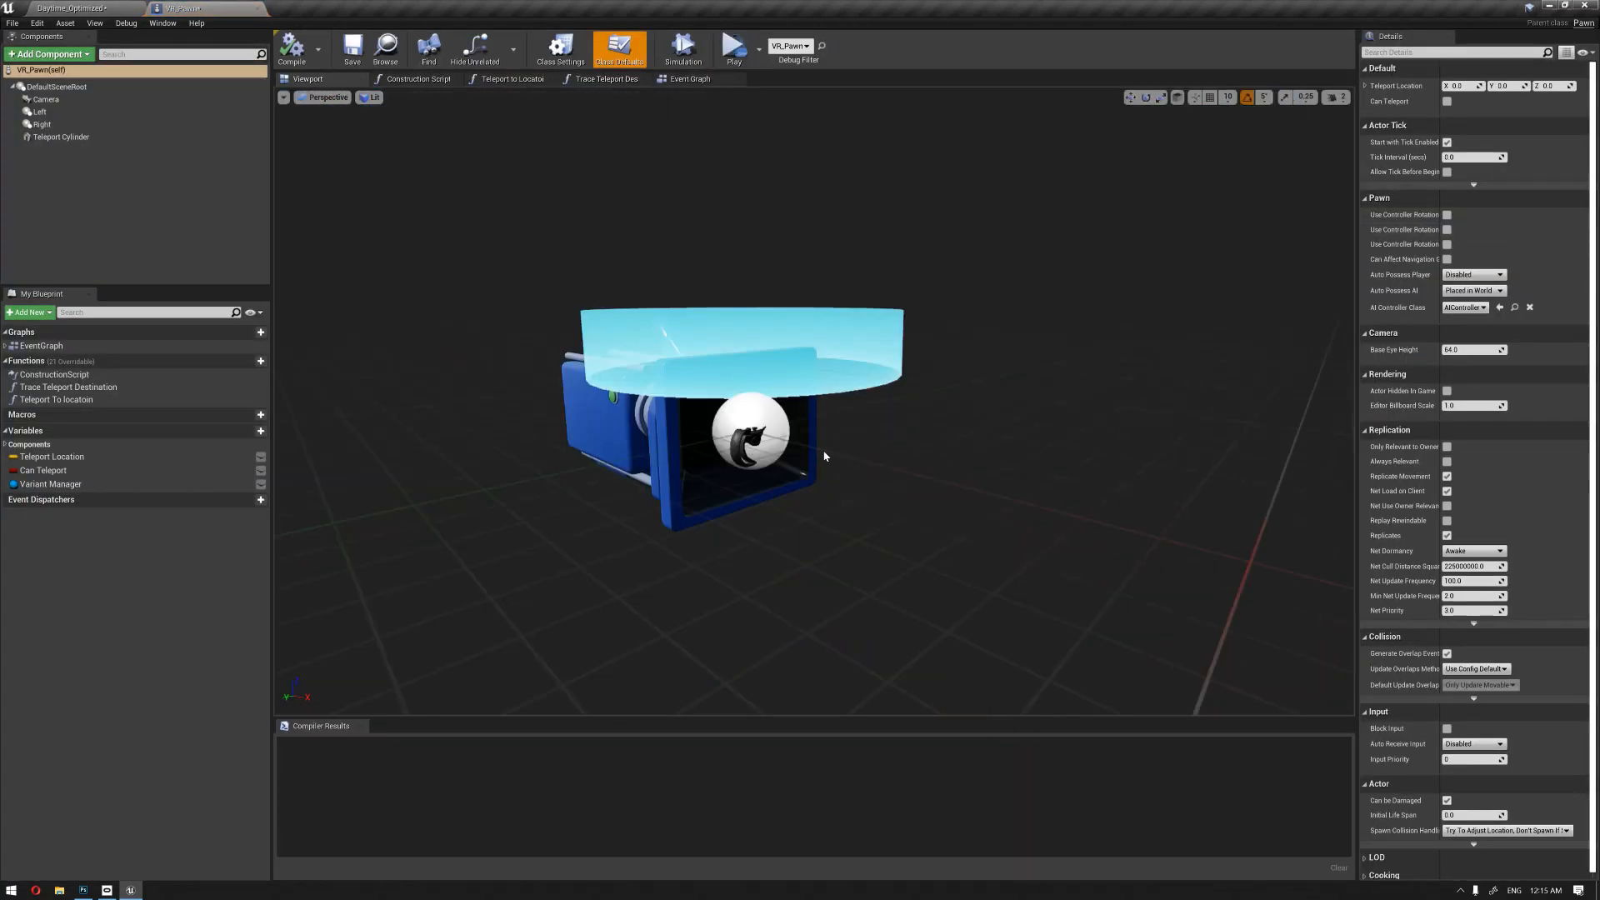
pyautogui.moveTo(752, 449); pyautogui.dragTo(734, 475, button='right')
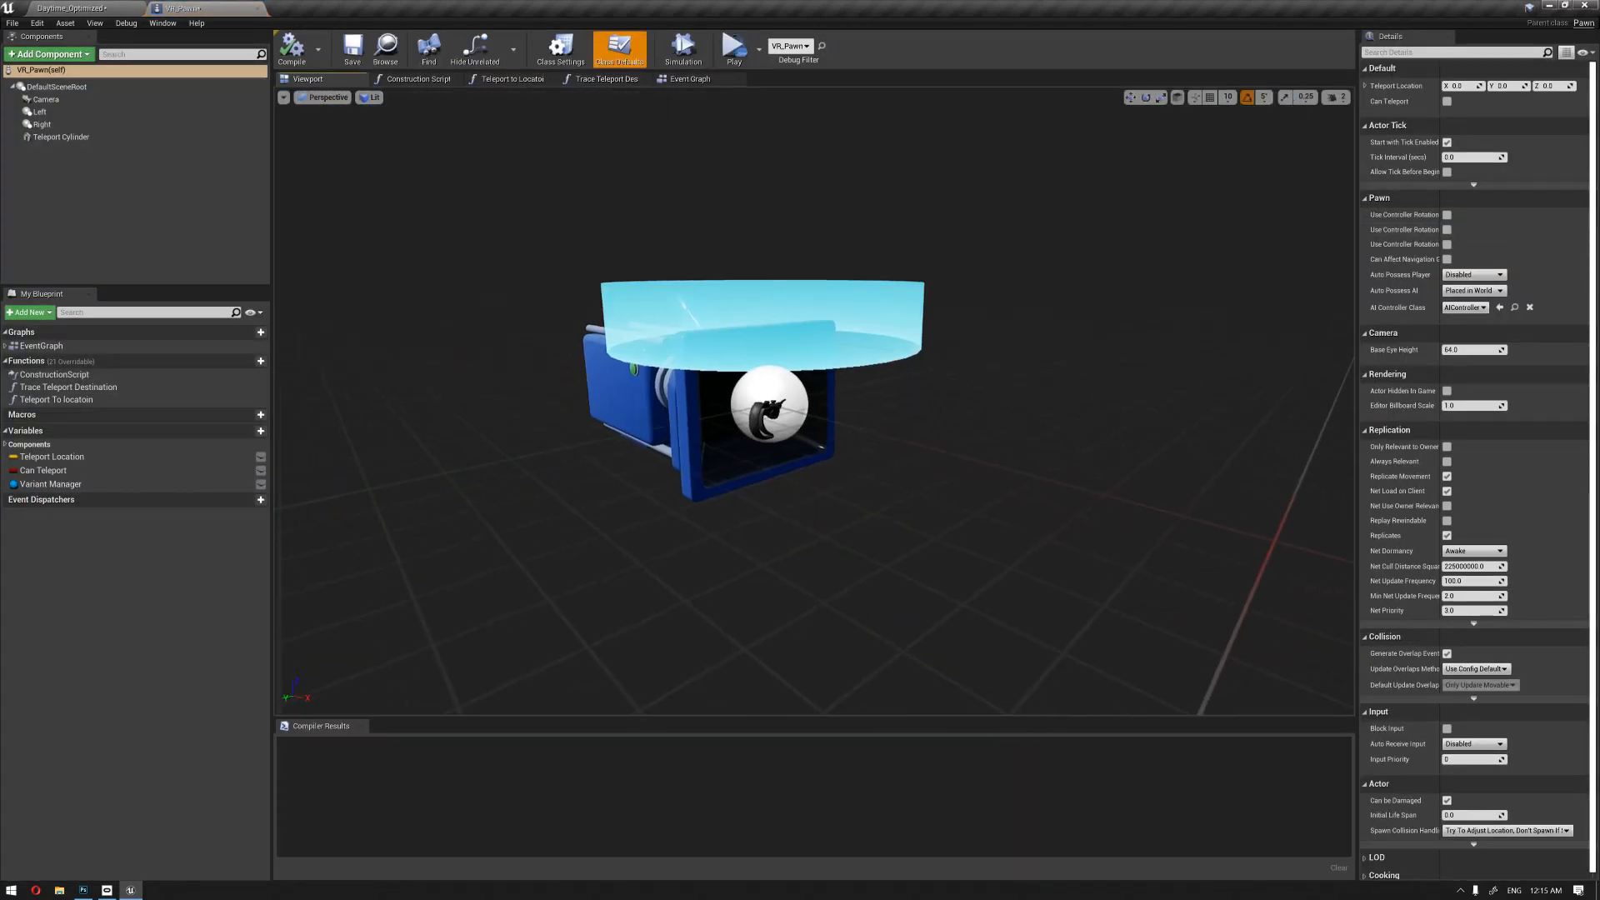
pyautogui.click(258, 9)
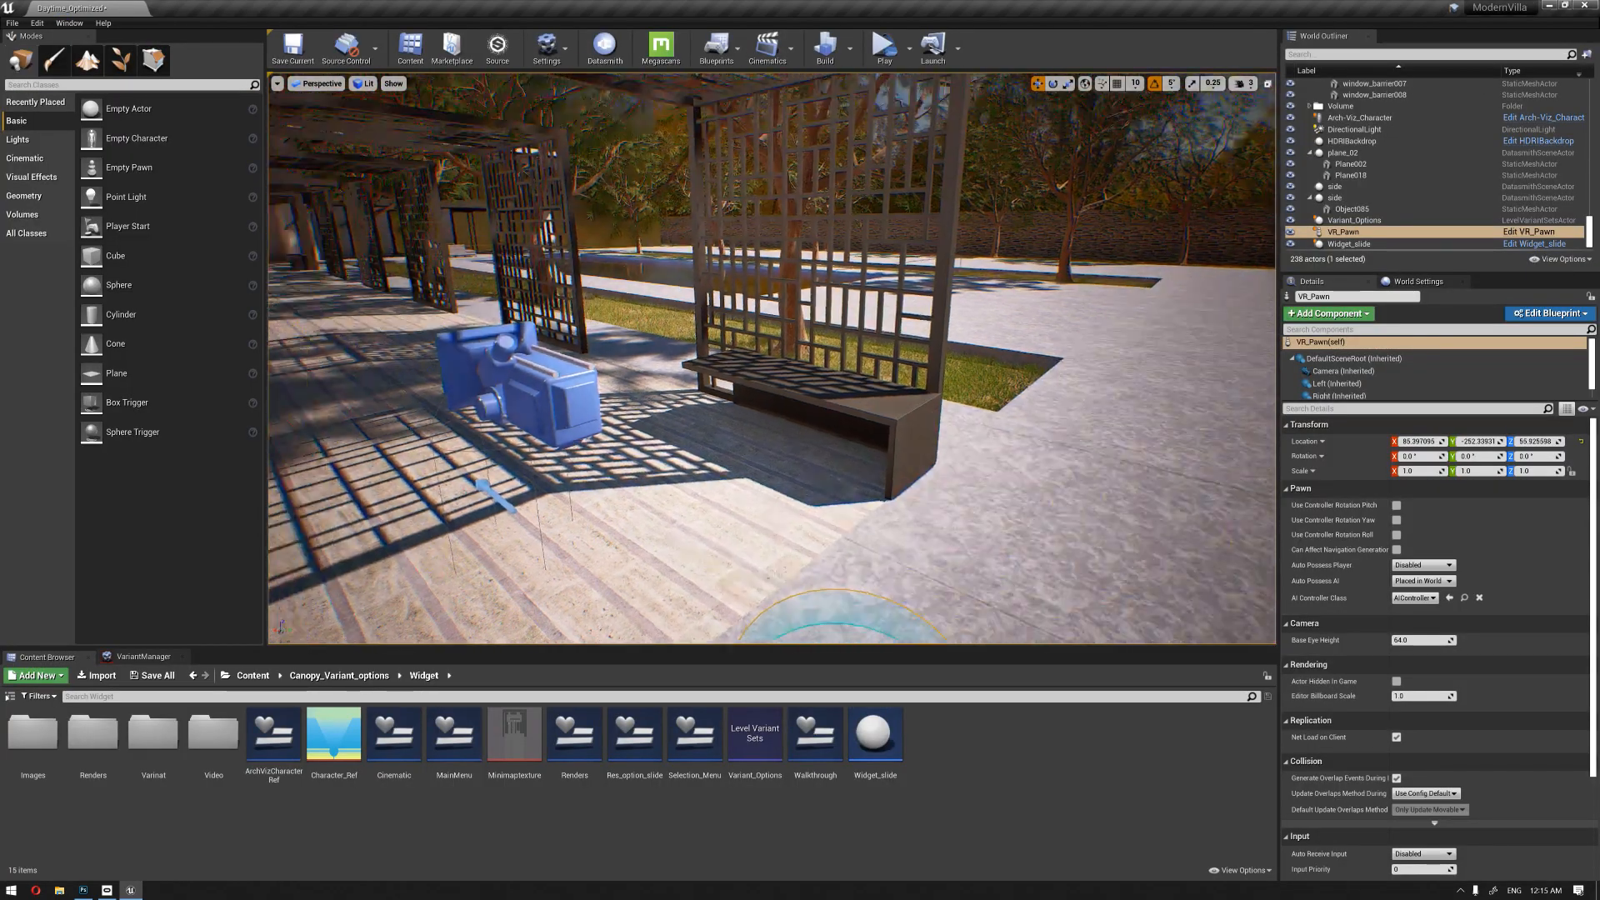
pyautogui.moveTo(771, 358); pyautogui.dragTo(551, 307, button='right')
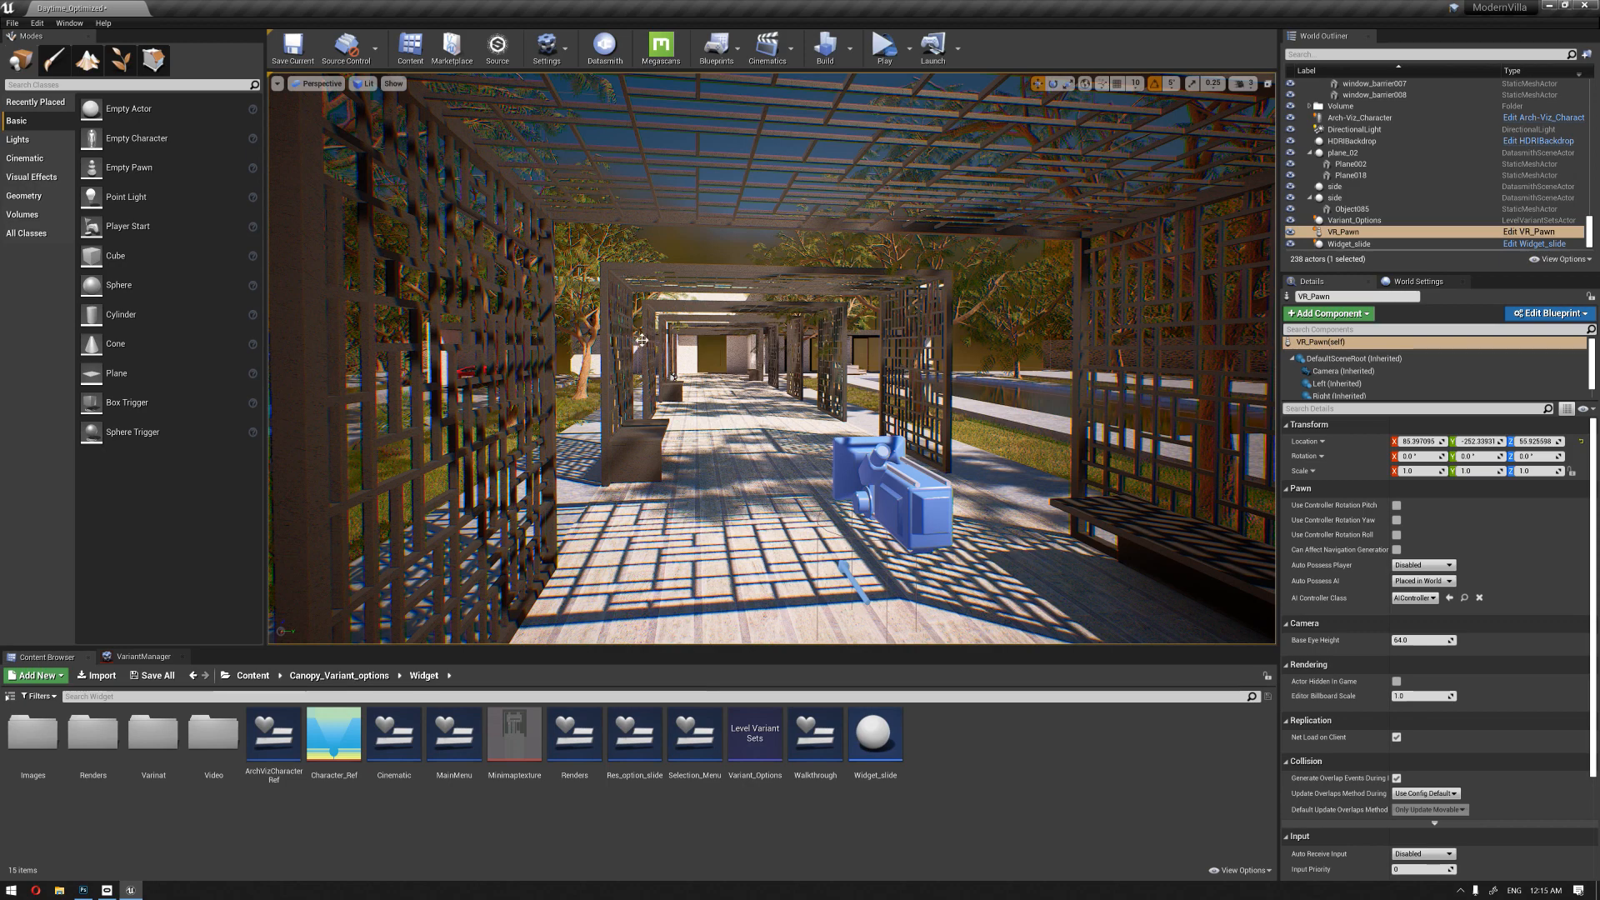
pyautogui.moveTo(746, 368); pyautogui.dragTo(833, 483, button='right')
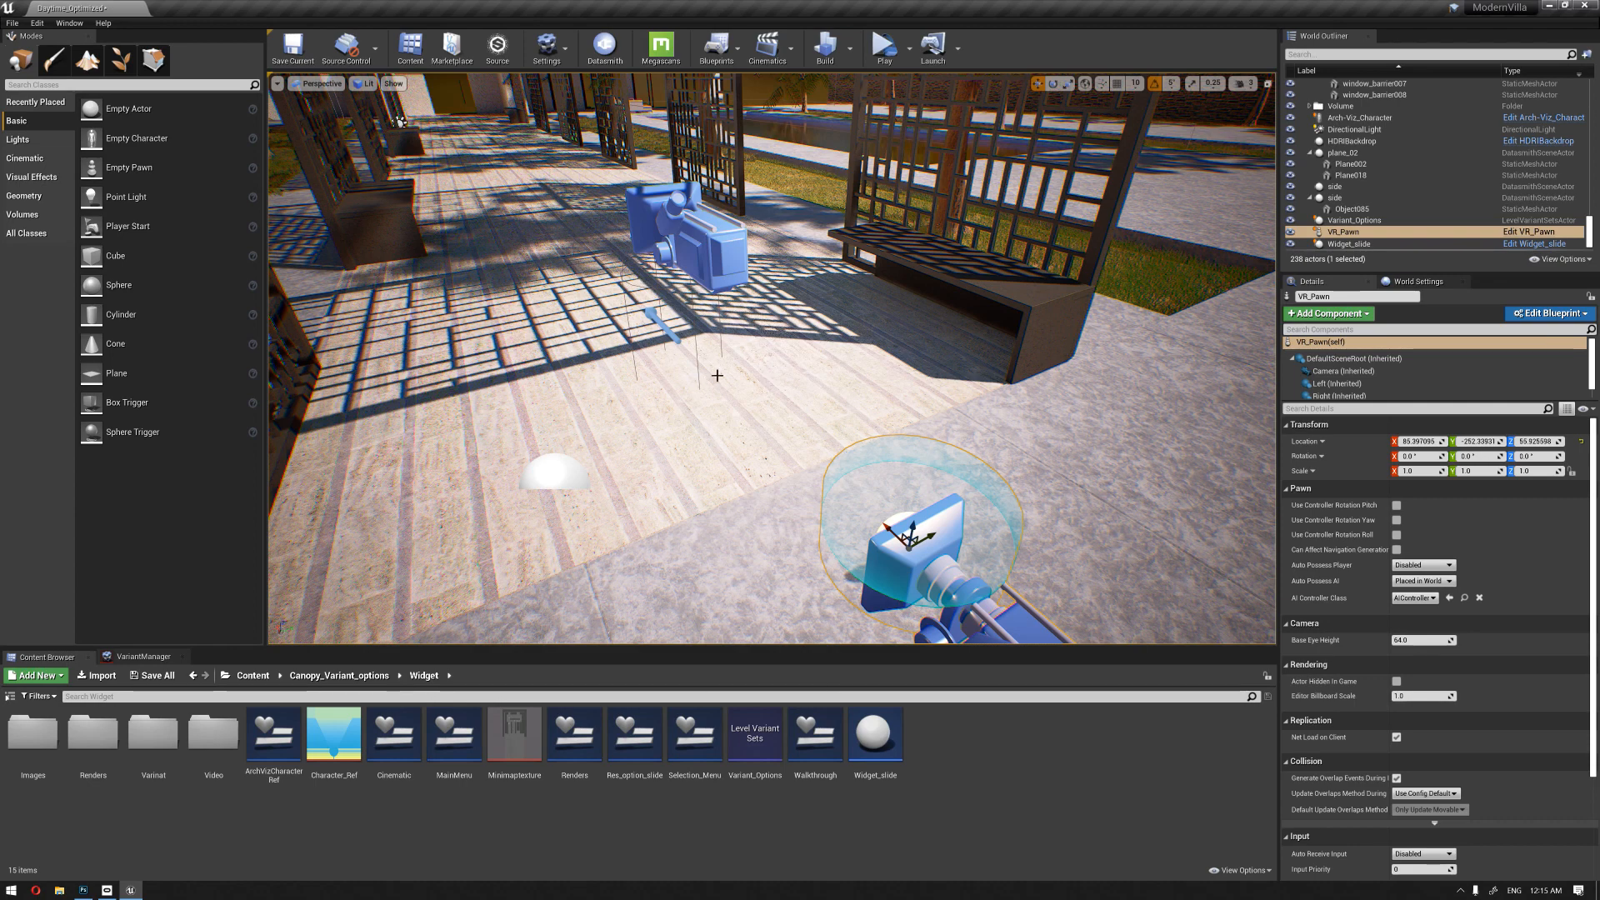
pyautogui.moveTo(605, 389); pyautogui.dragTo(605, 344, button='right')
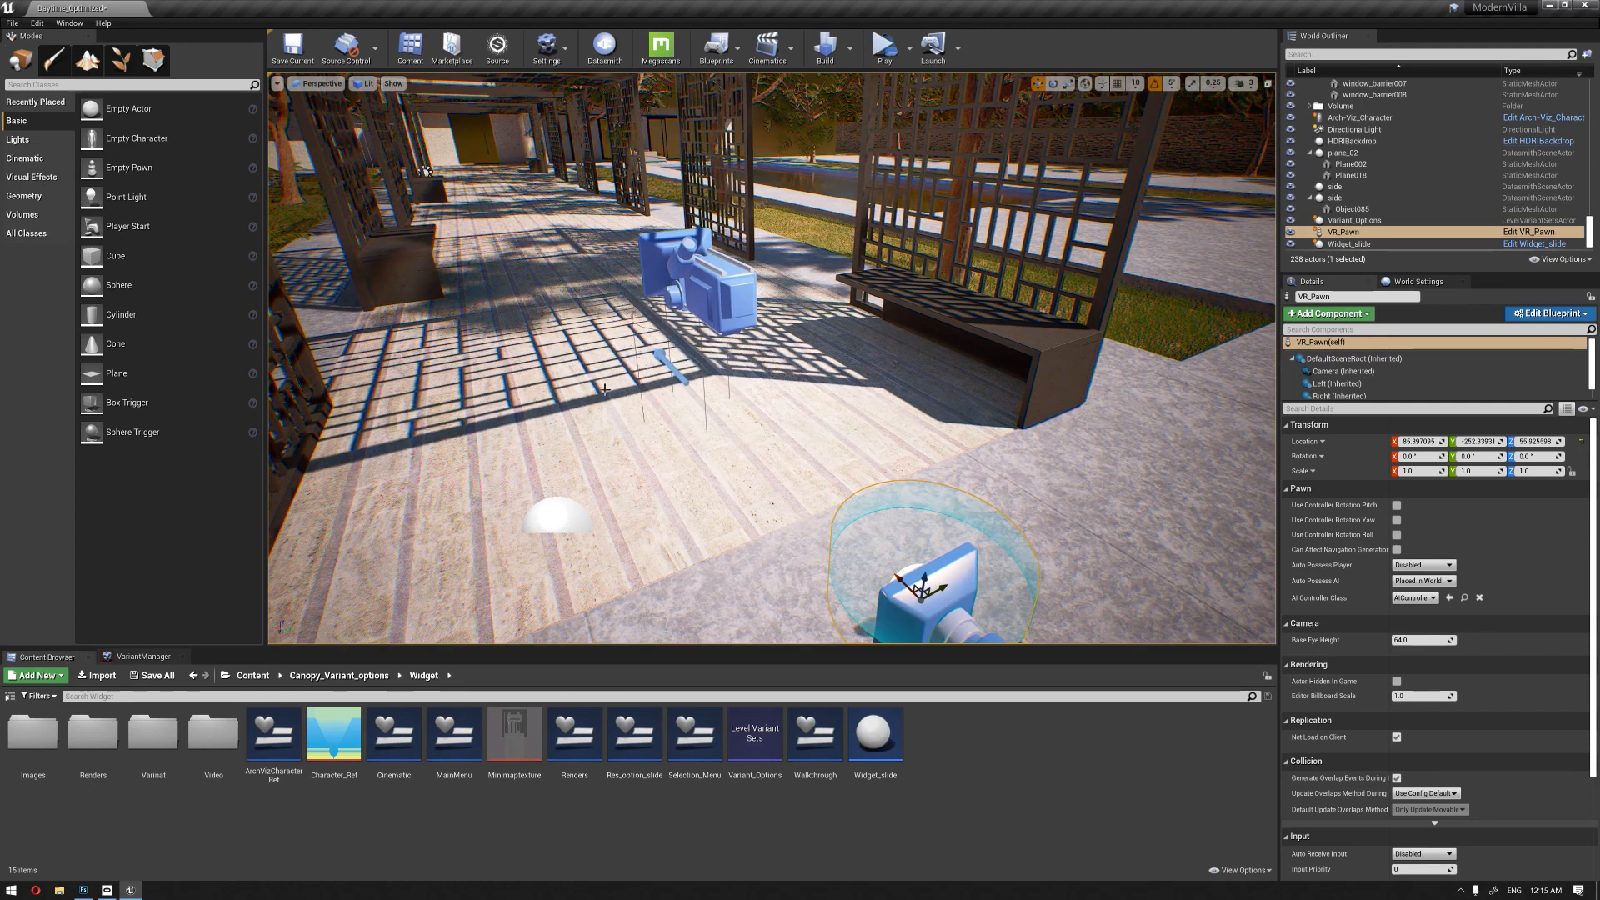
pyautogui.moveTo(676, 335); pyautogui.dragTo(753, 400, button='right')
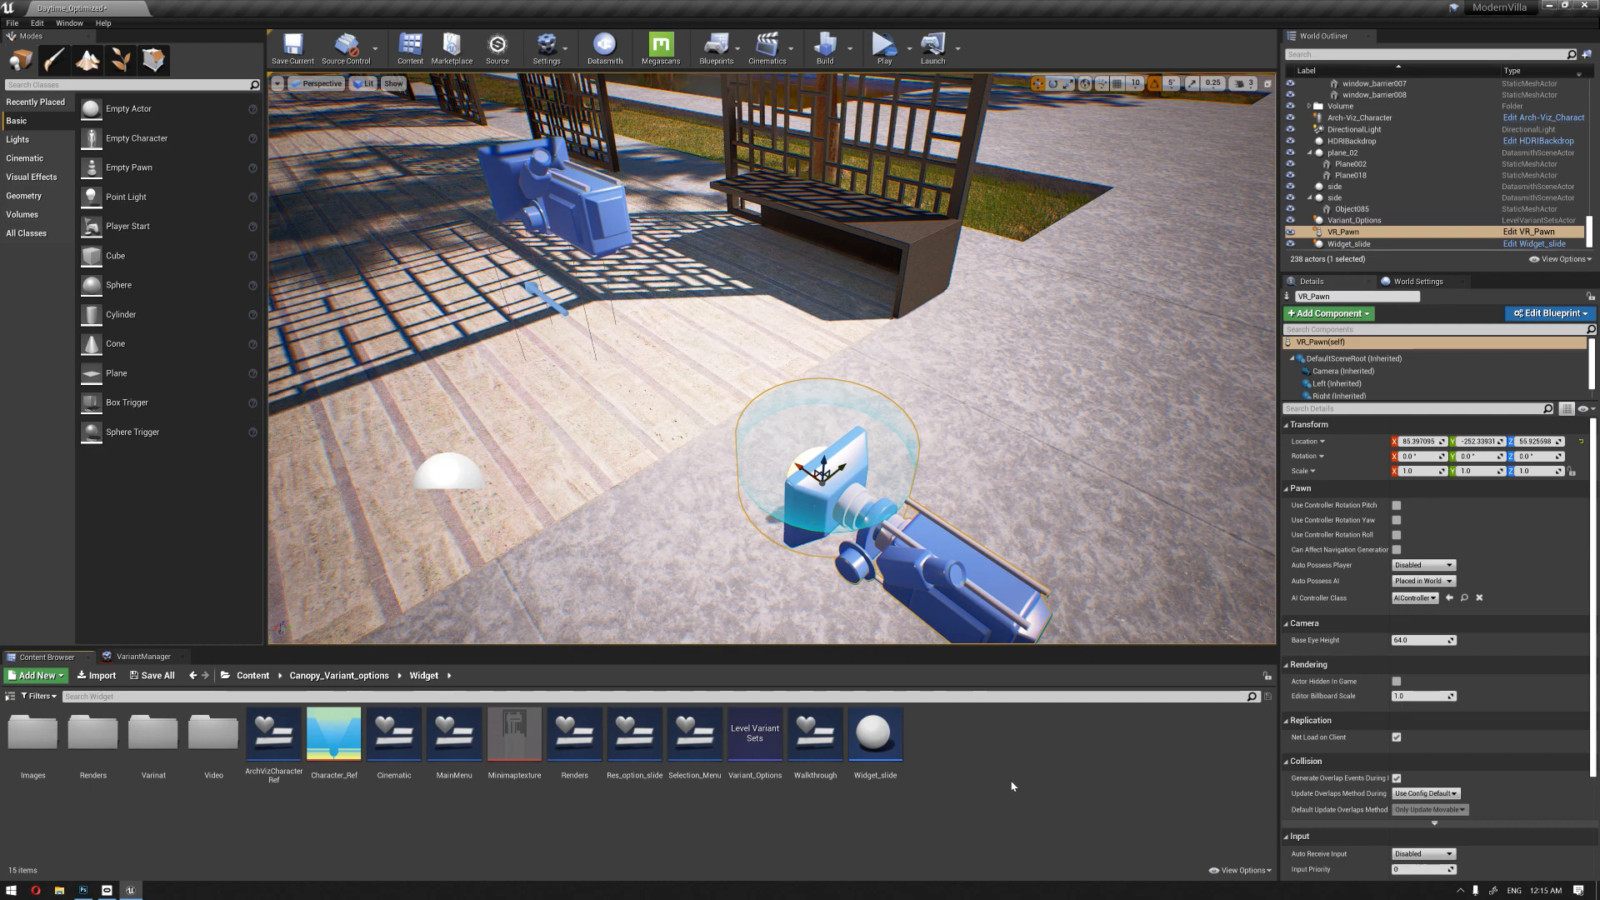
# Step: Create a Widget Blueprint in the Widget folder and name it VR_Motion_Controller
pyautogui.rightClick(971, 762)
pyautogui.moveTo(1099, 765)
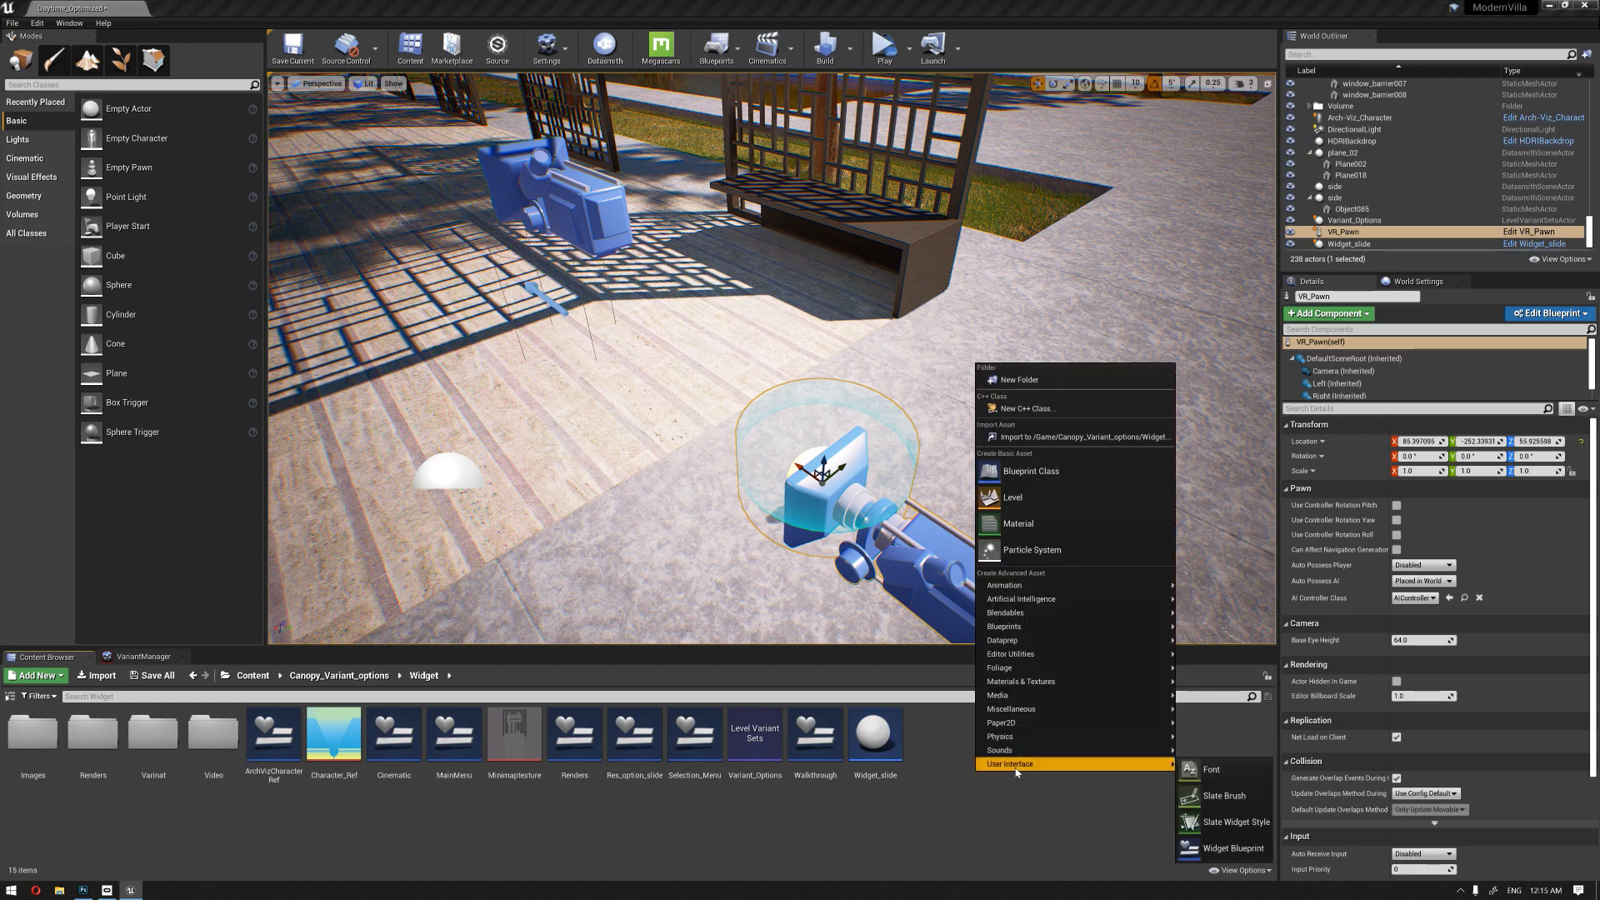
pyautogui.click(1231, 847)
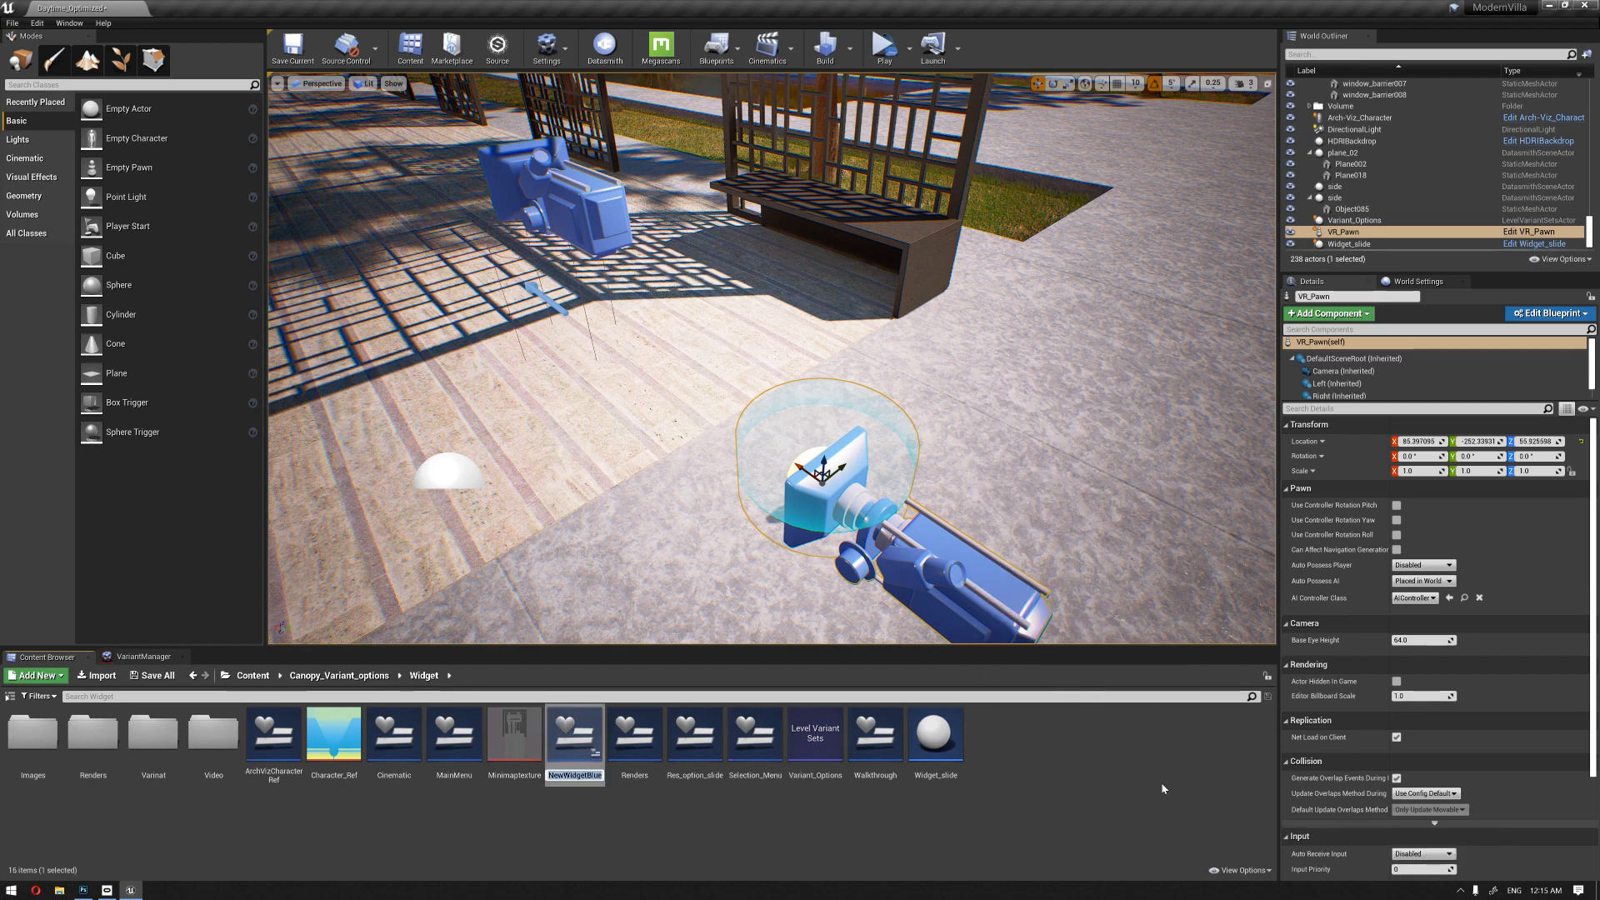
pyautogui.write('V')
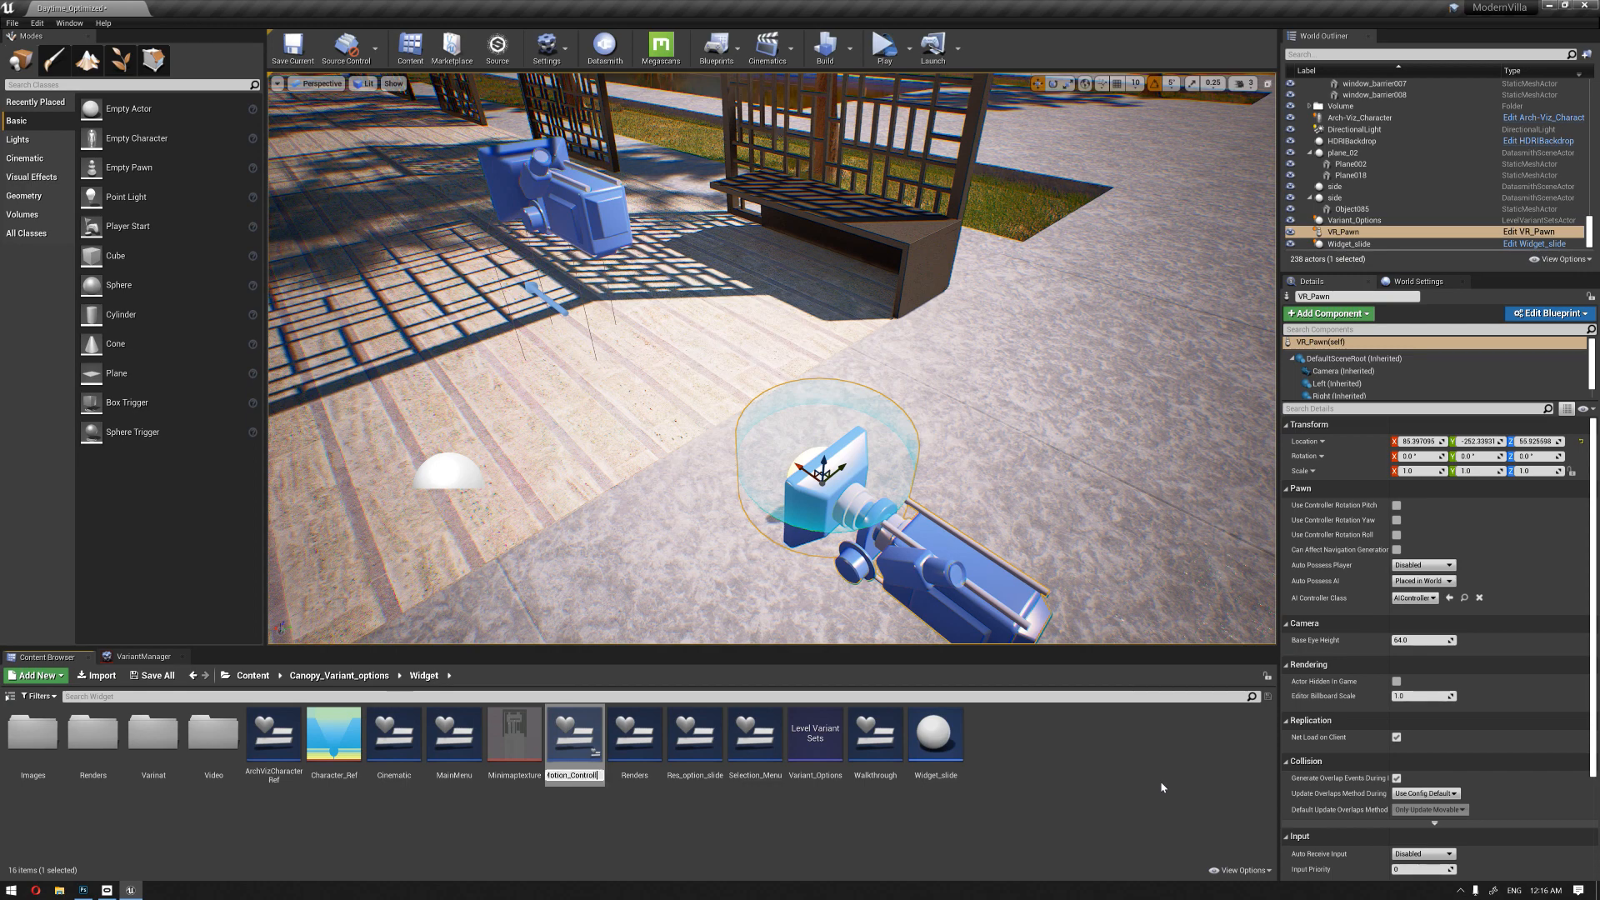
pyautogui.press('Return')
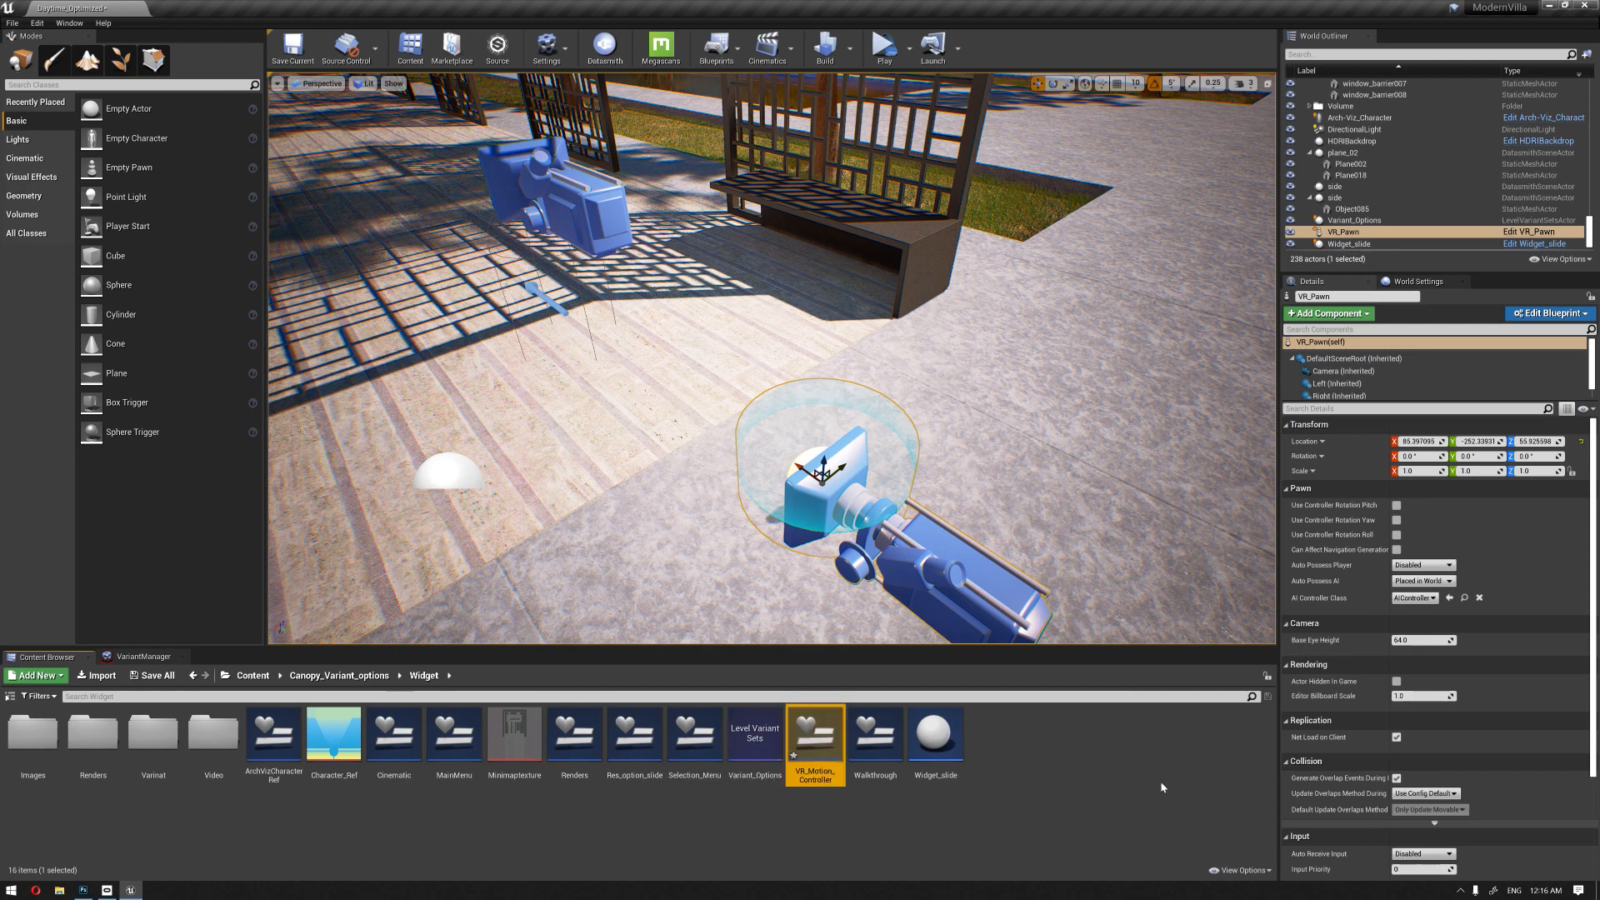
# Step: Open the VR_Motion_Controller widget and switch its designer sizing from Fill Screen to Custom
pyautogui.doubleClick(813, 738)
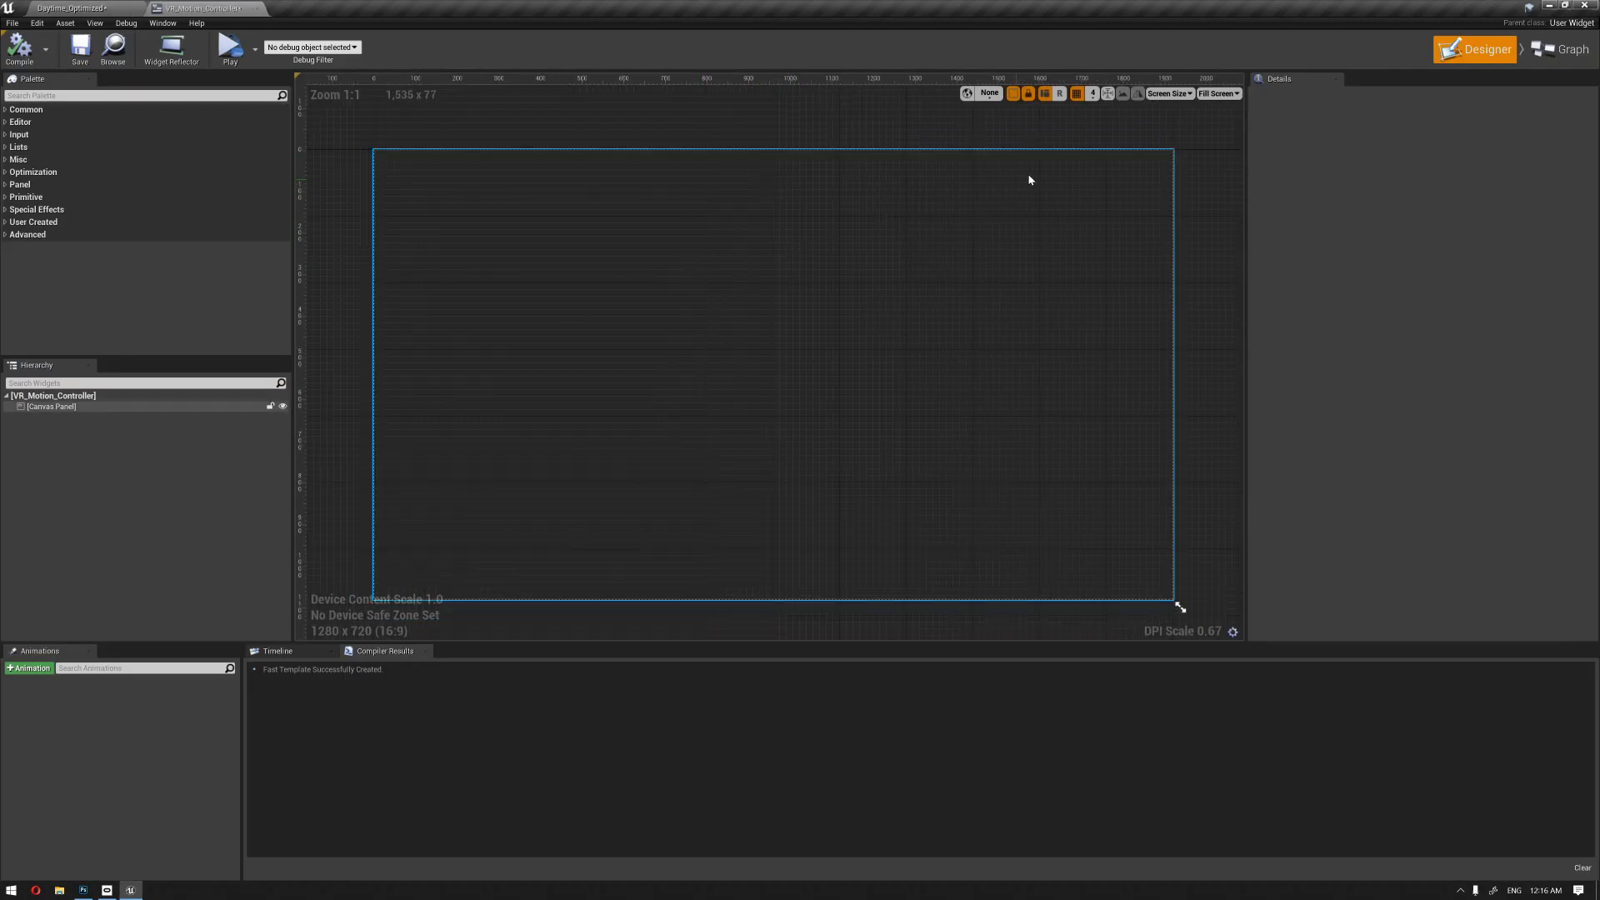
pyautogui.click(1218, 93)
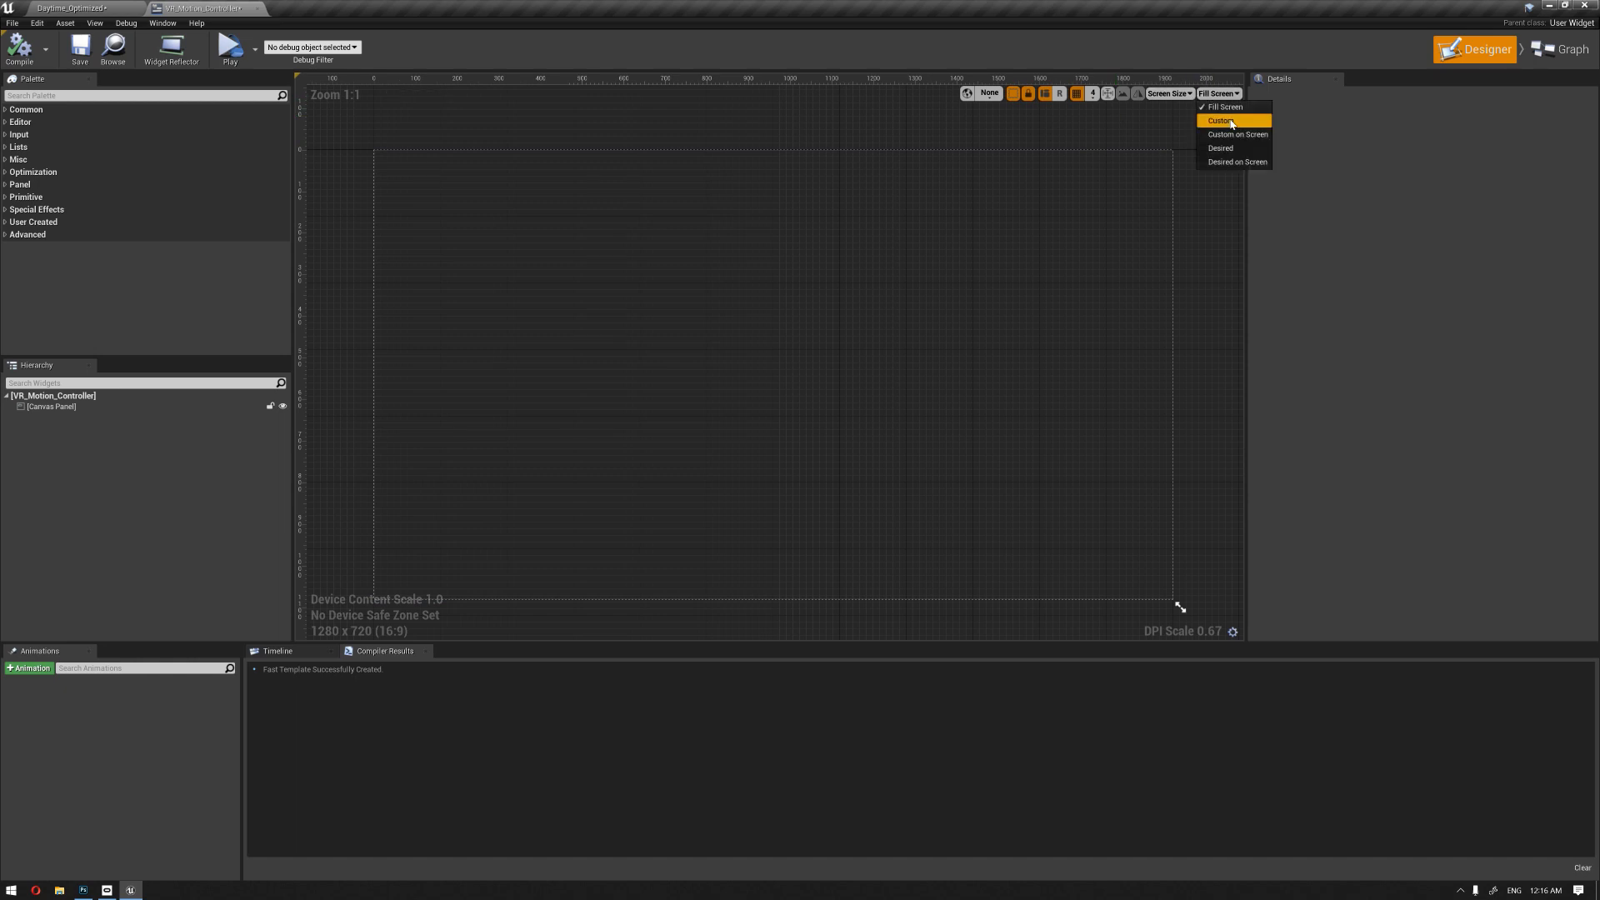
pyautogui.click(1231, 123)
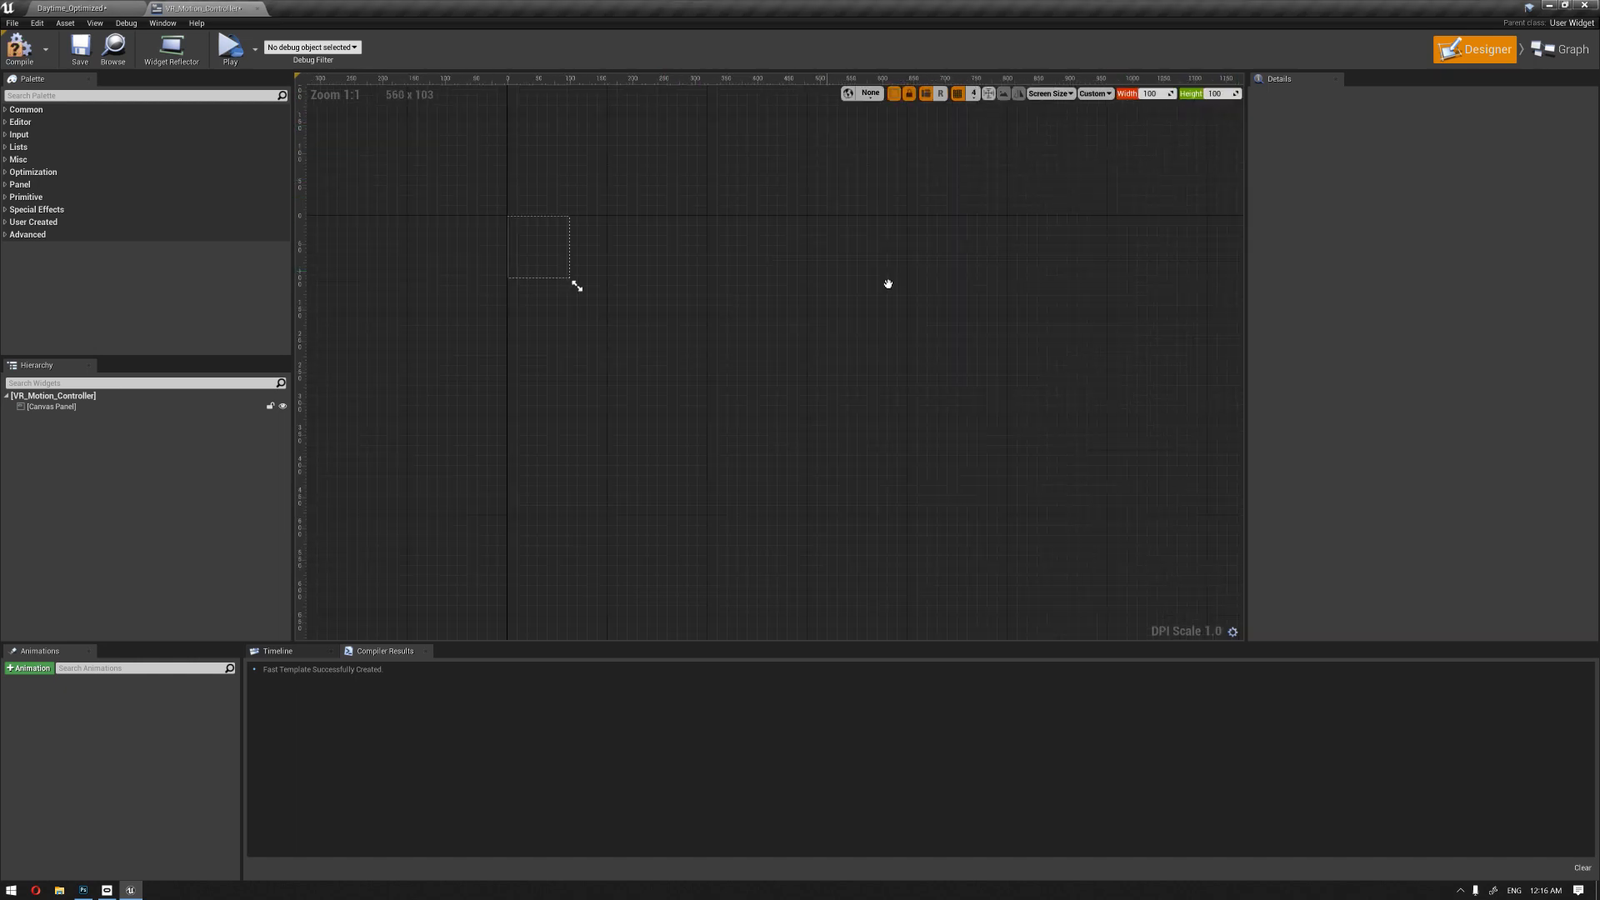
pyautogui.scroll(3, 821, 347)
pyautogui.moveTo(939, 372); pyautogui.dragTo(804, 304, button='right')
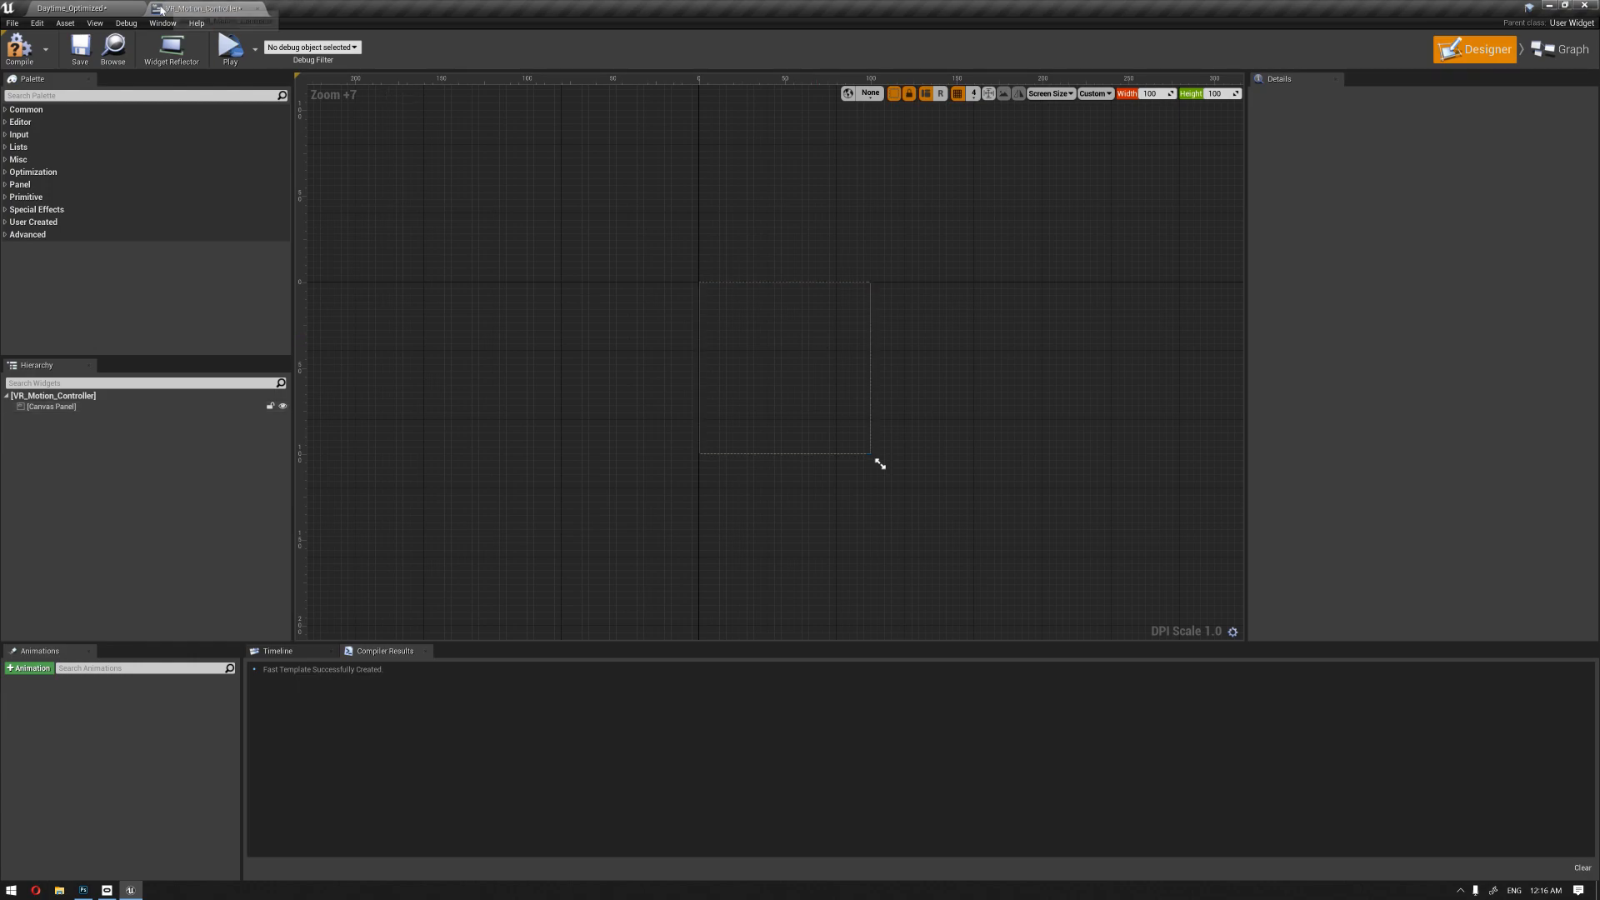
# Step: Examine the VR pawn in the level and compare it with the custom canvas of the widget
pyautogui.click(111, 8)
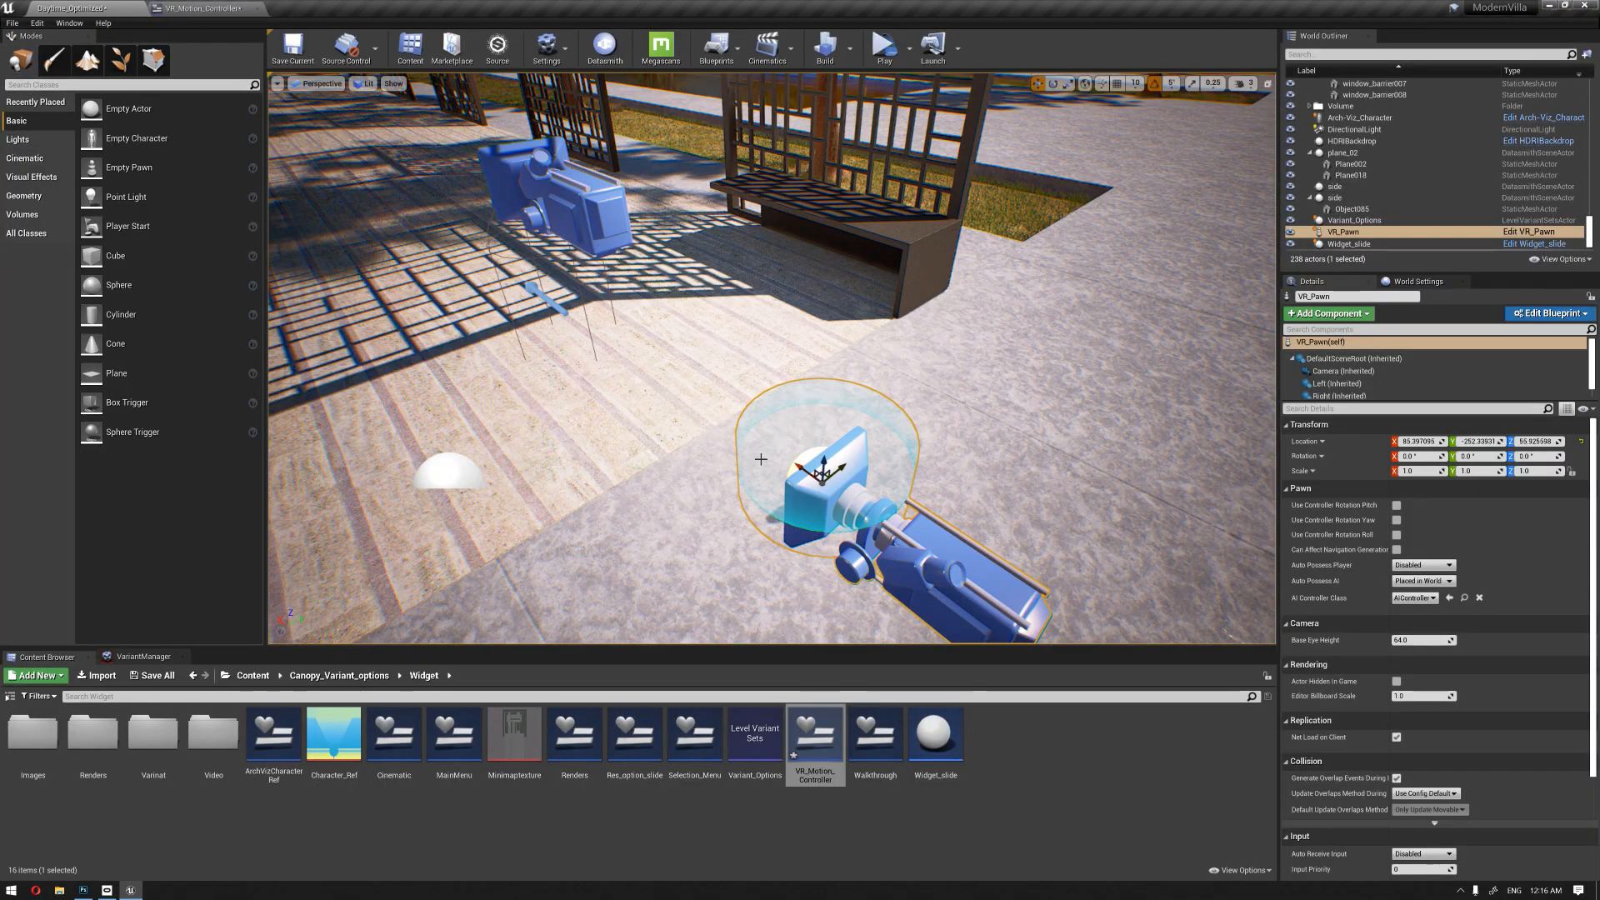
pyautogui.moveTo(772, 358); pyautogui.dragTo(833, 317, button='right')
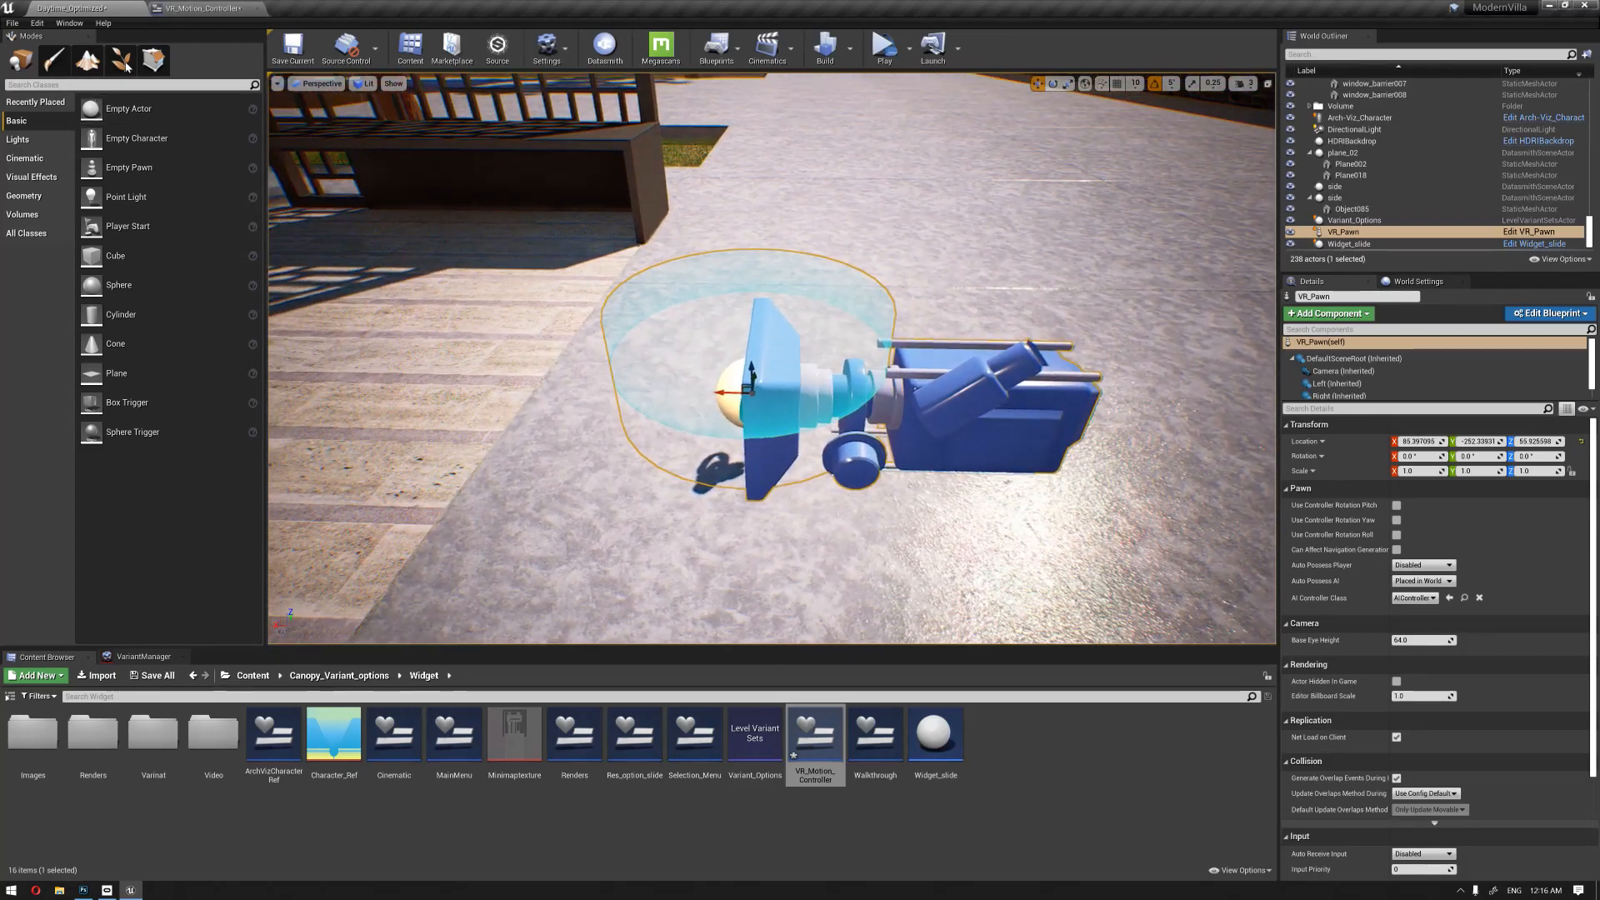
pyautogui.click(196, 8)
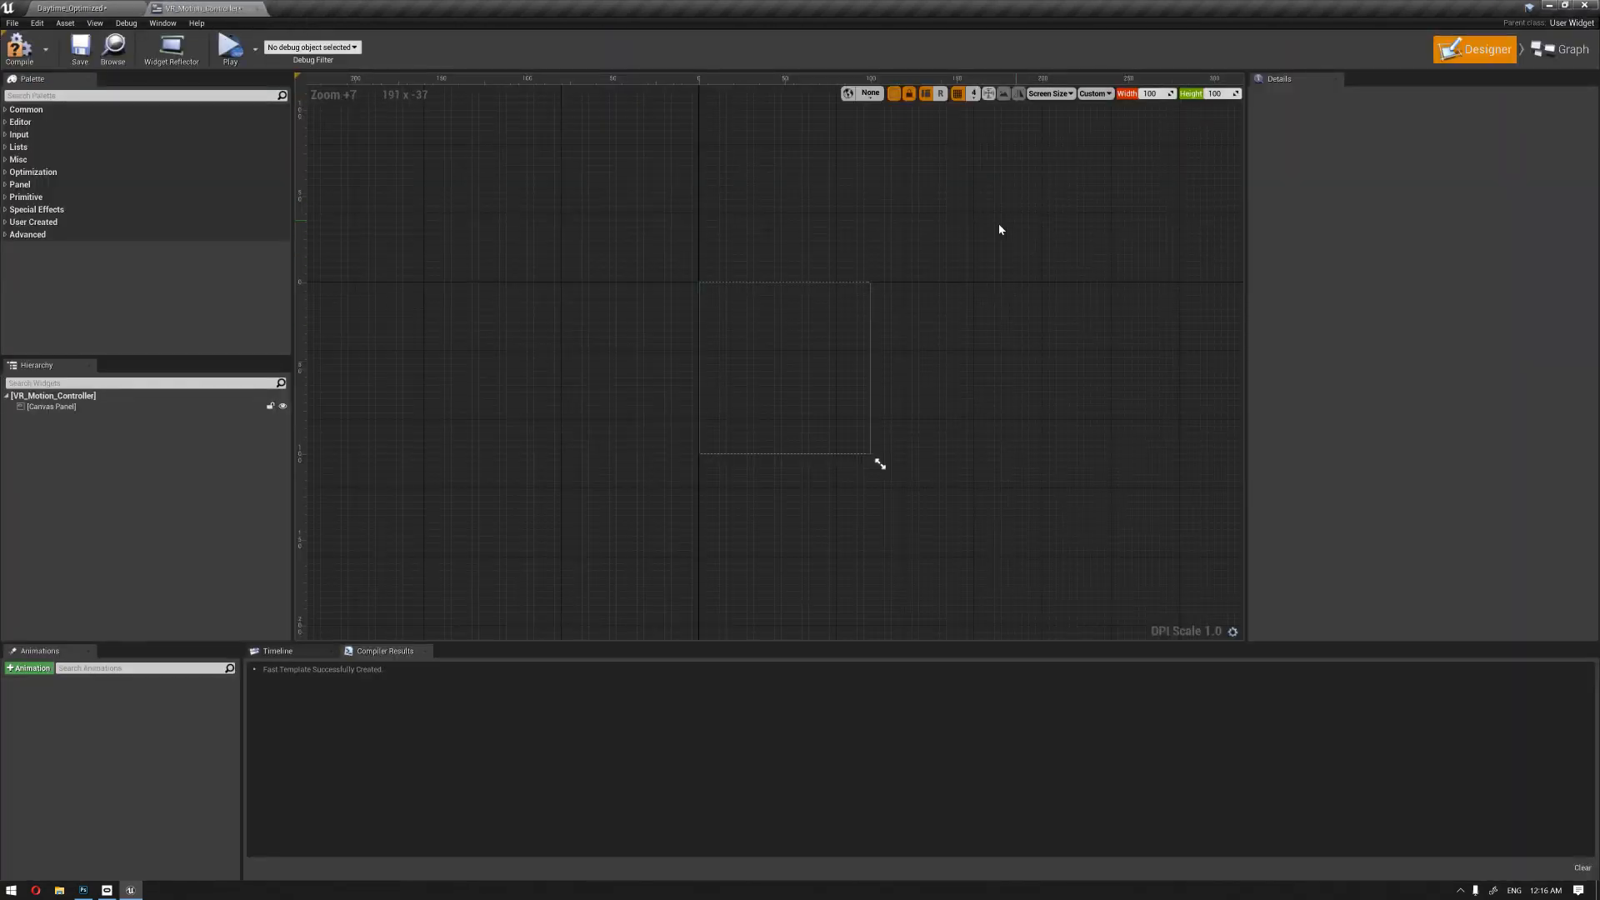
pyautogui.moveTo(688, 271); pyautogui.dragTo(868, 291, button='right')
pyautogui.scroll(1, 868, 292)
pyautogui.moveTo(971, 272); pyautogui.dragTo(778, 238, button='right')
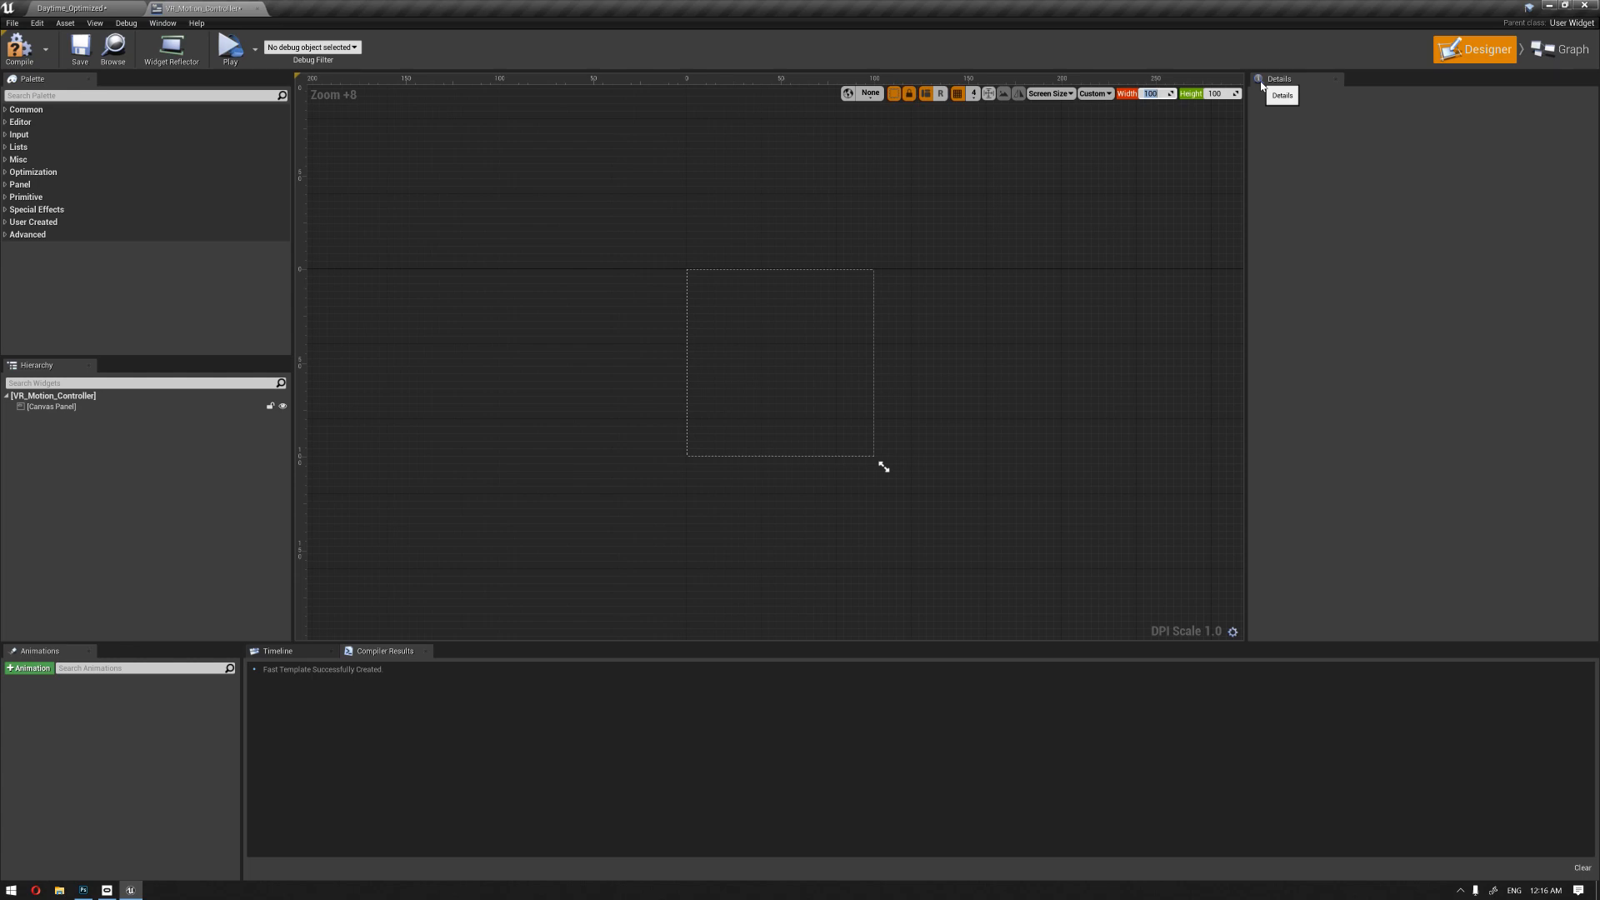
pyautogui.click(58, 7)
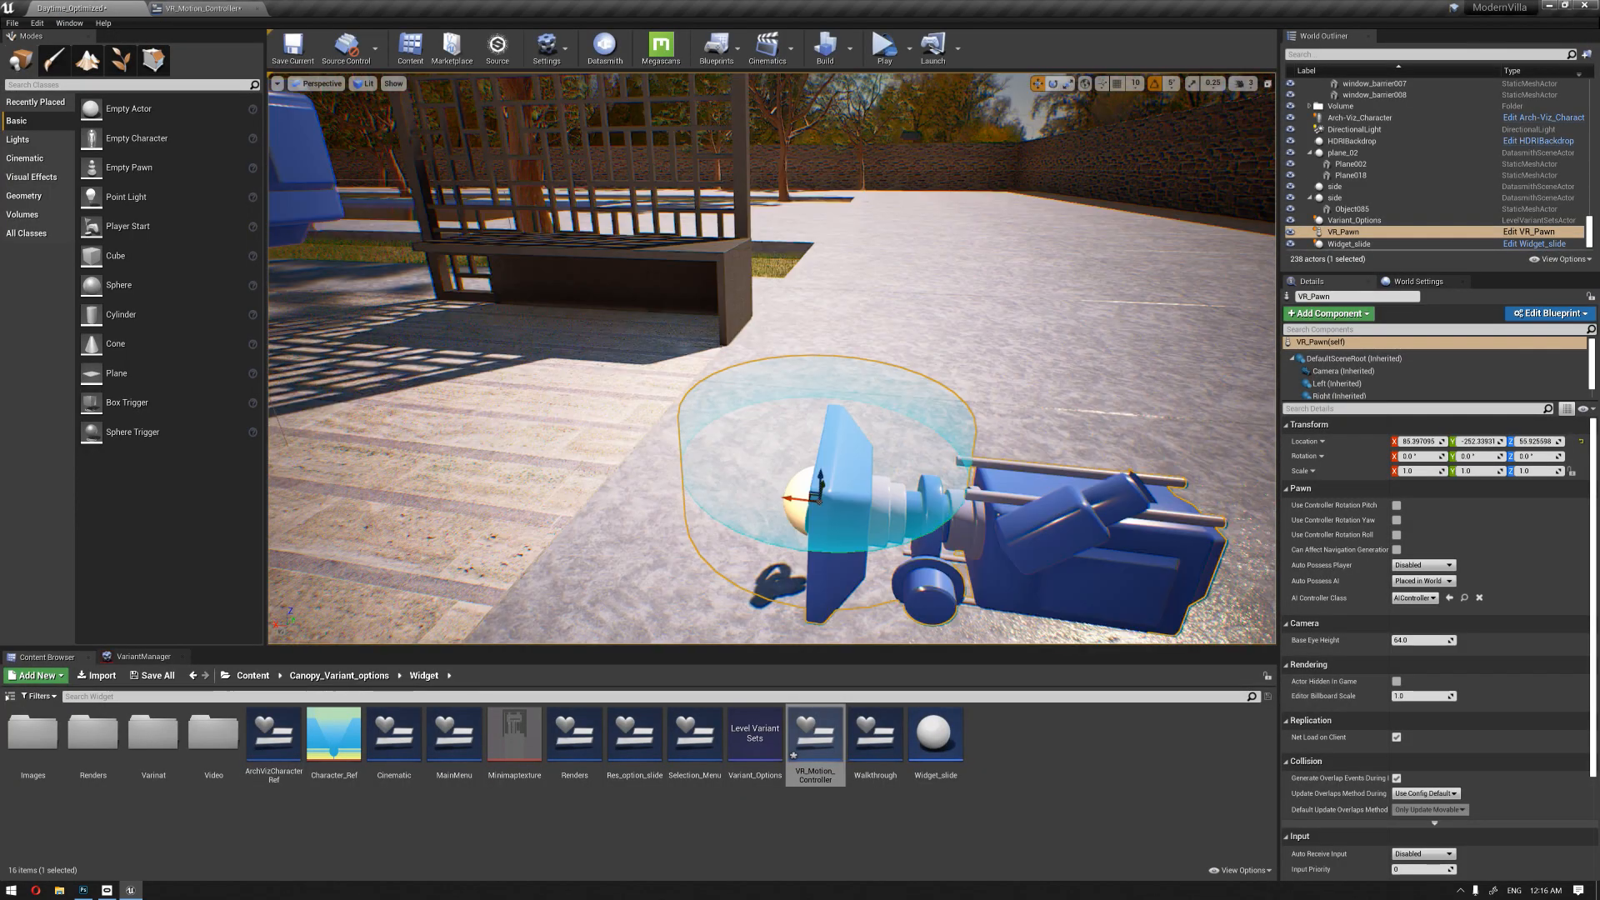
pyautogui.moveTo(659, 354); pyautogui.dragTo(359, 258, button='right')
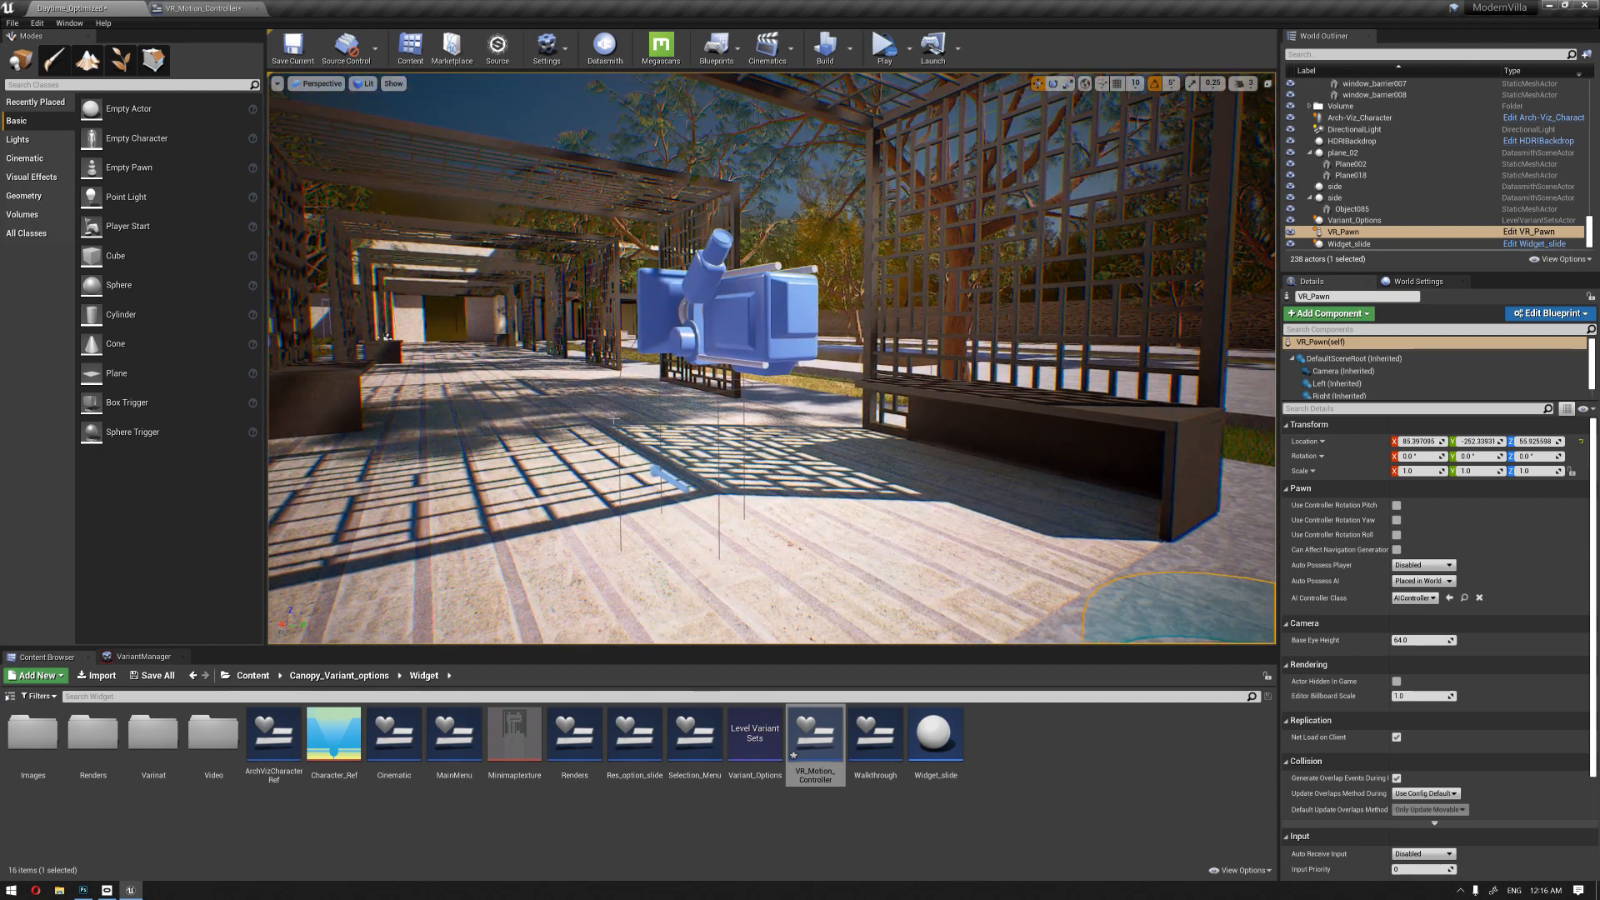
# Step: Set the custom size of the VR_Motion_Controller widget to a width of 300 and a height of 300
pyautogui.click(204, 7)
pyautogui.moveTo(823, 250); pyautogui.dragTo(953, 249, button='right')
pyautogui.scroll(1, 764, 267)
pyautogui.moveTo(873, 282); pyautogui.dragTo(744, 254, button='right')
pyautogui.scroll(2, 745, 415)
pyautogui.click(1150, 93)
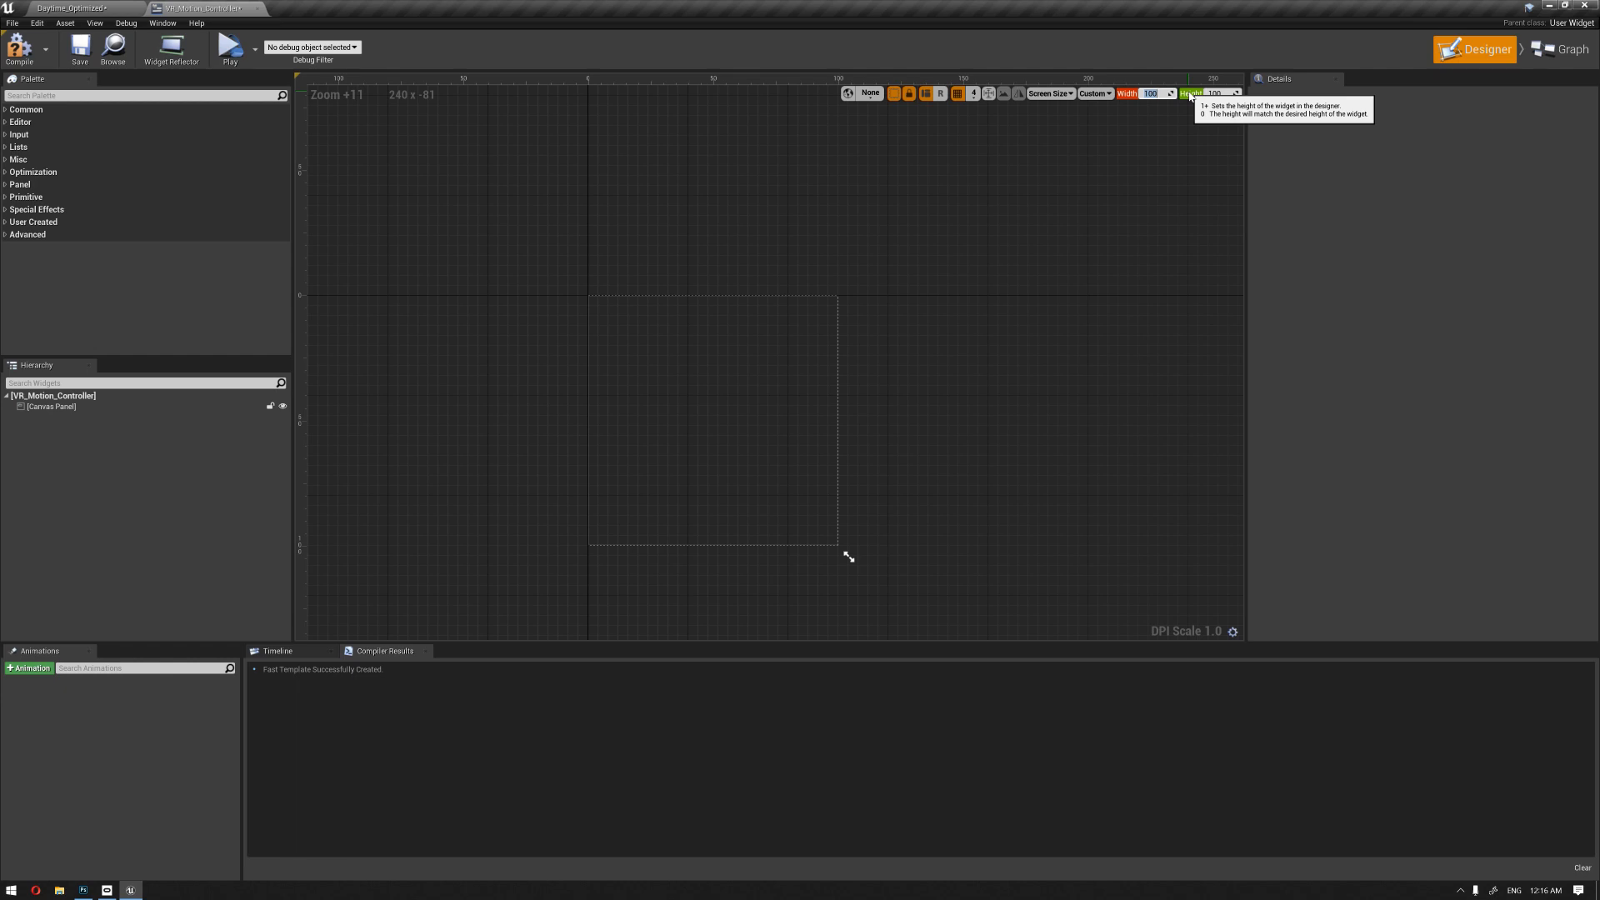
pyautogui.write('300')
pyautogui.press('Tab')
pyautogui.write('3')
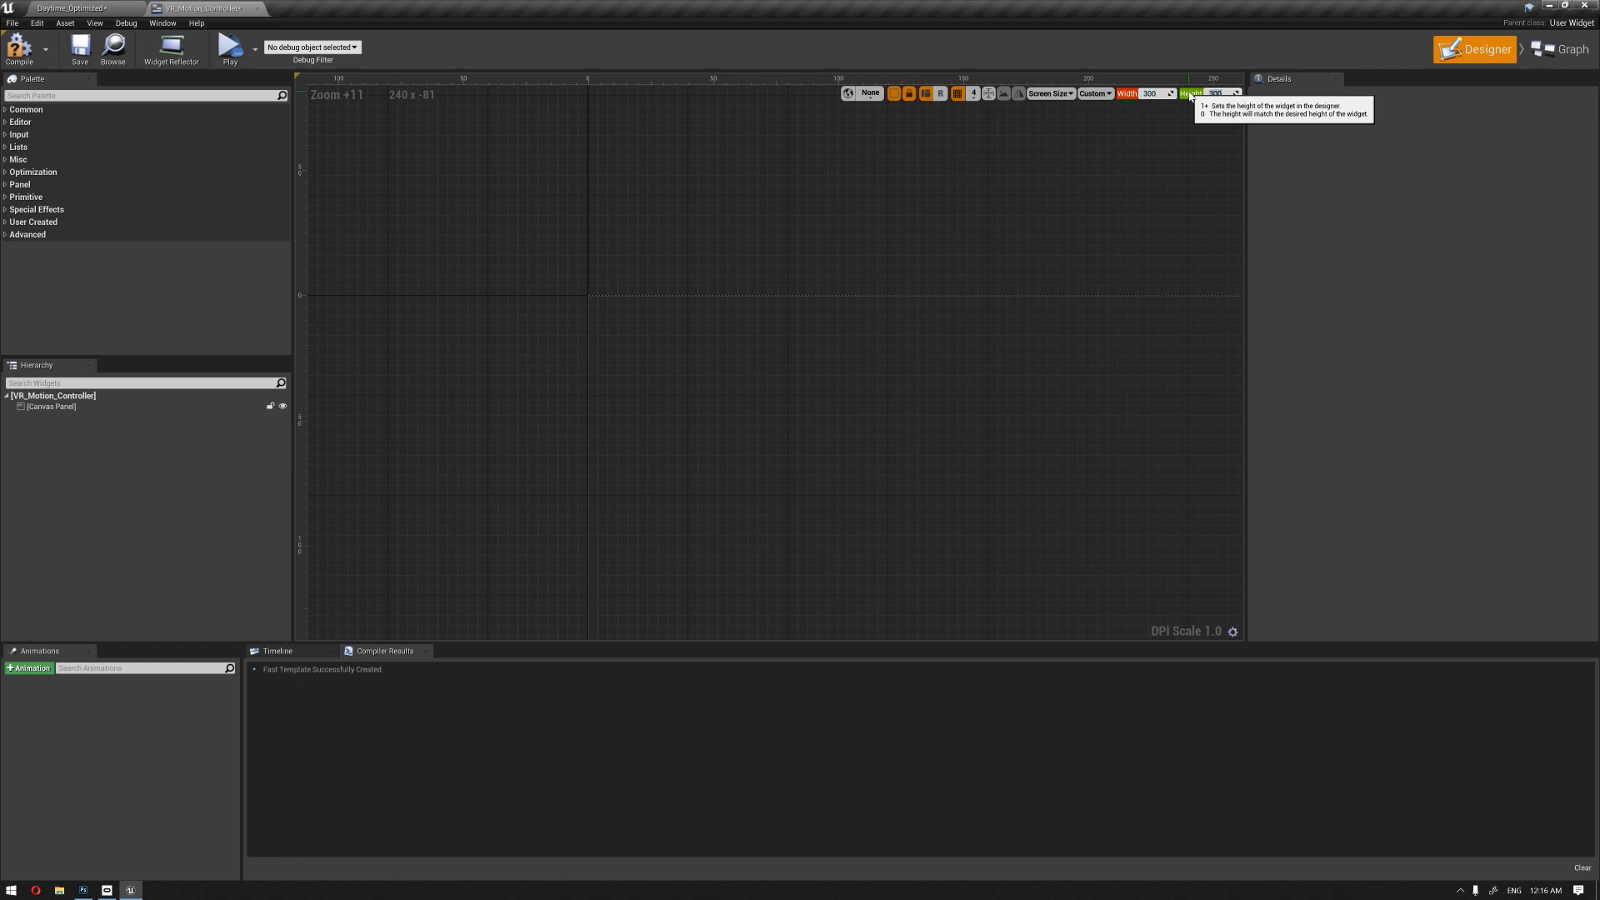
pyautogui.click(554, 239)
pyautogui.scroll(-4, 702, 208)
pyautogui.moveTo(1086, 378); pyautogui.dragTo(871, 196, button='right')
pyautogui.scroll(-3, 829, 213)
pyautogui.moveTo(759, 222); pyautogui.dragTo(760, 275, button='right')
# Step: Place the Main texture from the Widget/Images folder on the widget canvas as an image at about X 104, Y 172
pyautogui.click(98, 8)
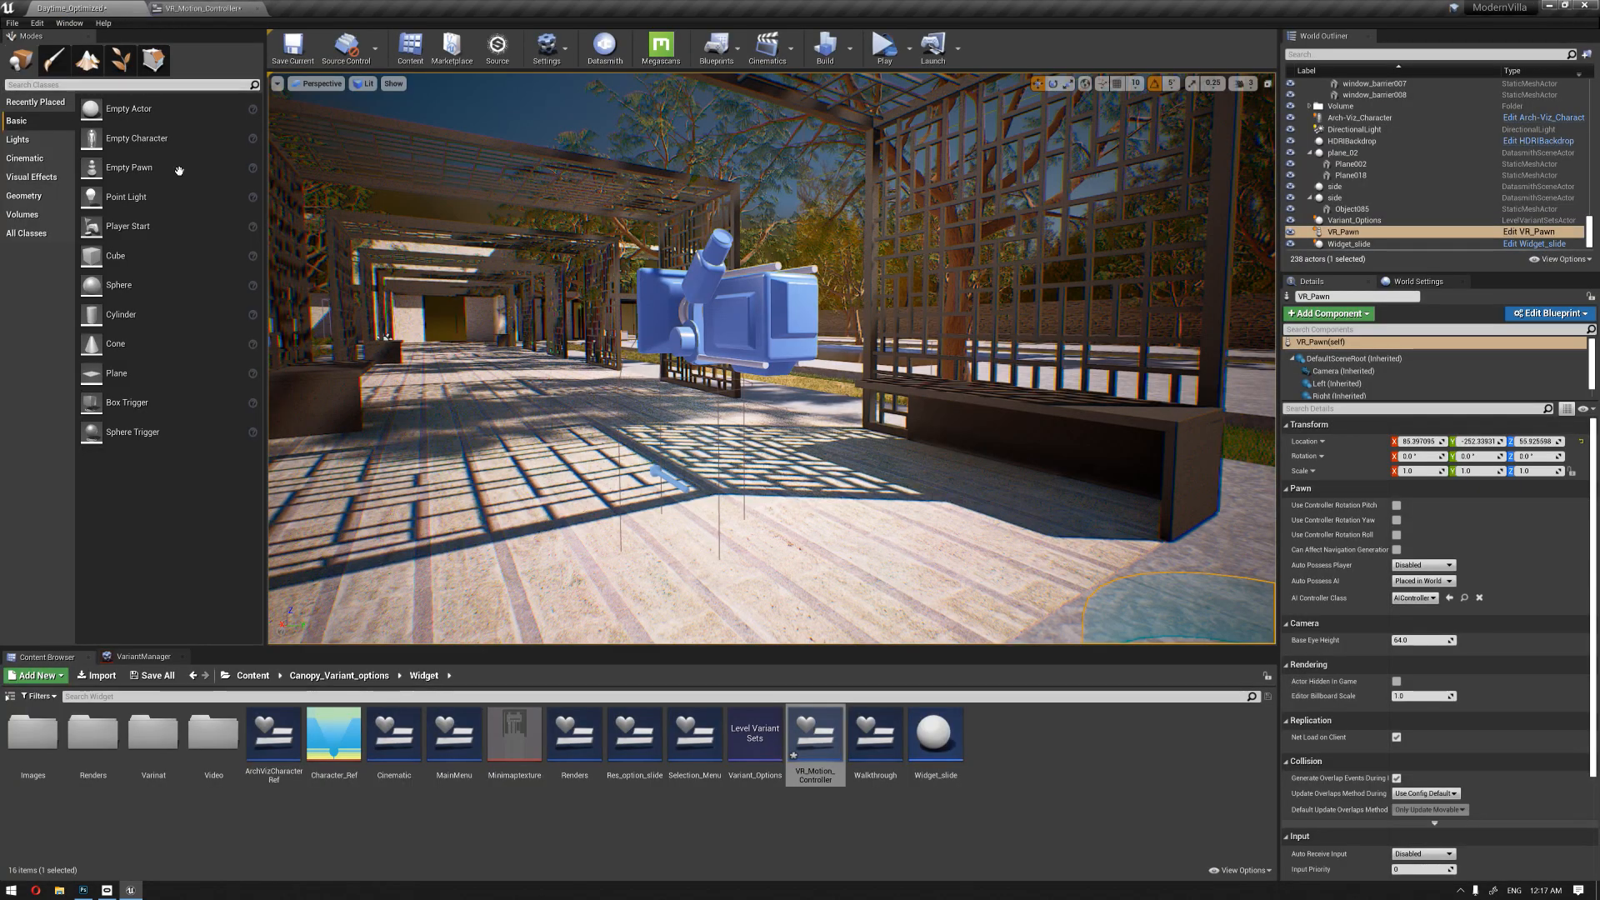
pyautogui.click(185, 805)
pyautogui.doubleClick(41, 783)
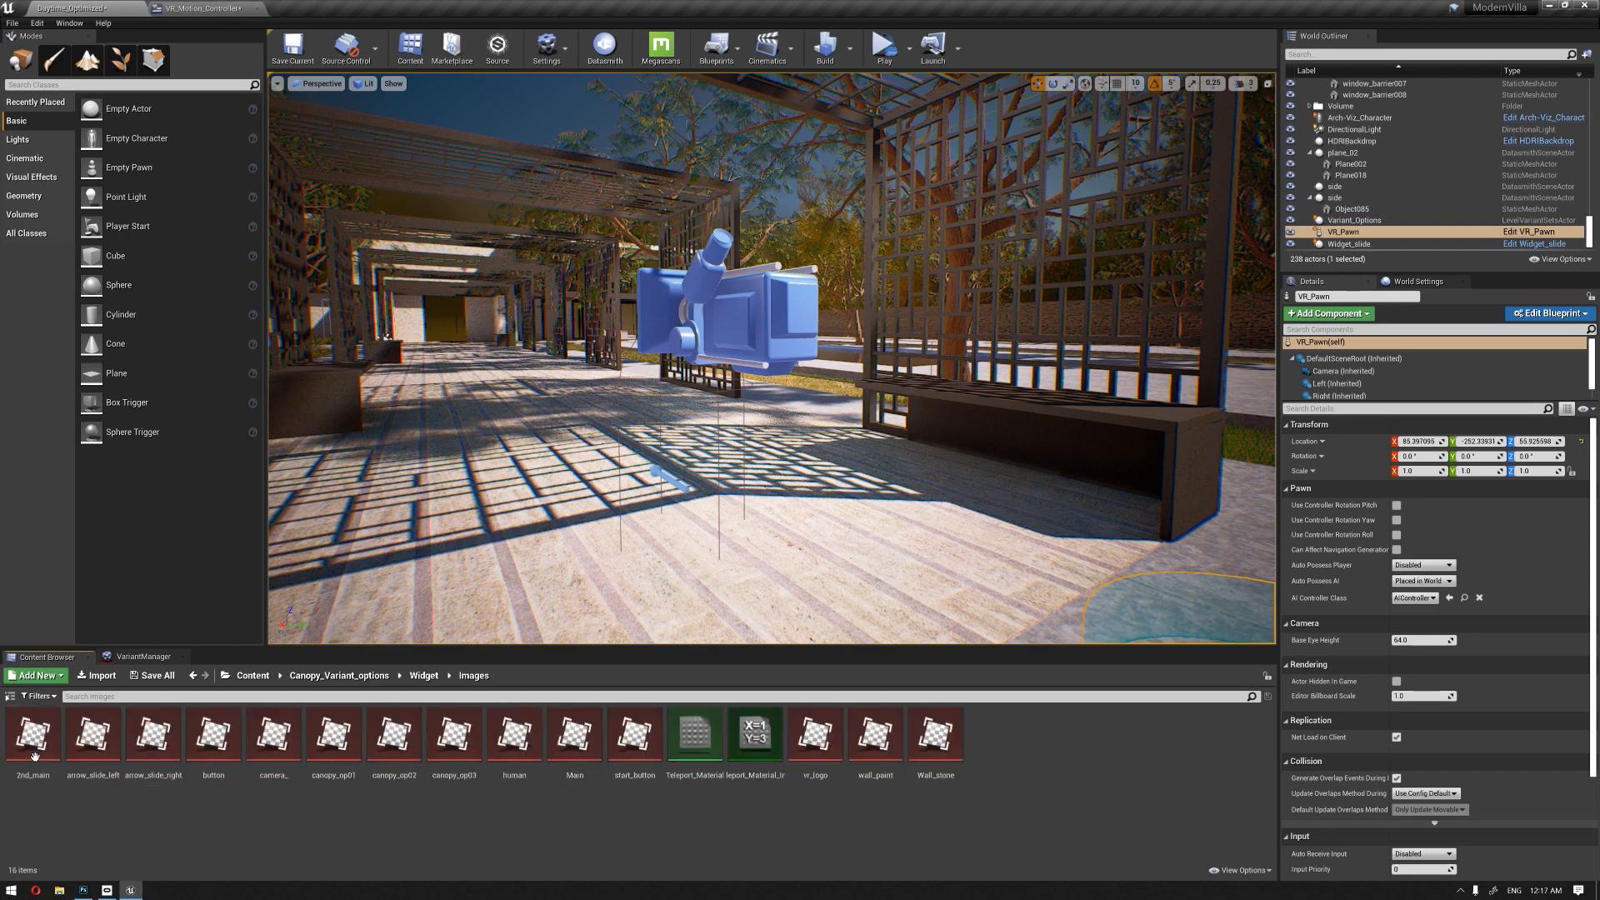
pyautogui.moveTo(594, 754); pyautogui.dragTo(657, 389)
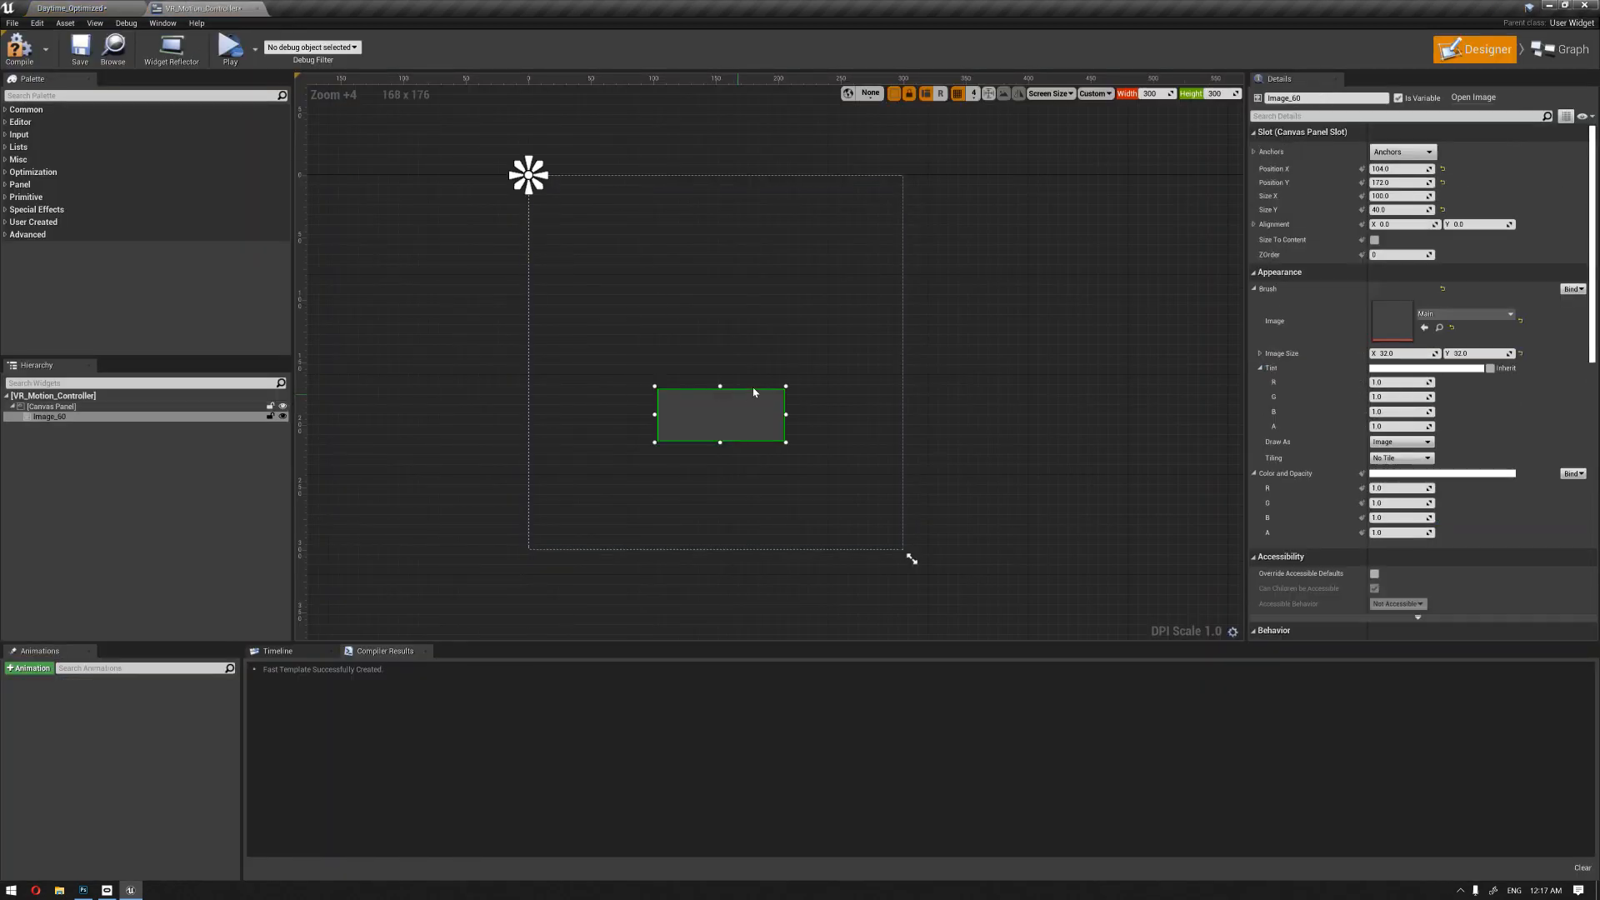
# Step: Anchor the image to stretch across the full canvas and set its left, top, right and bottom offsets to 0
pyautogui.click(1415, 150)
pyautogui.click(1522, 315)
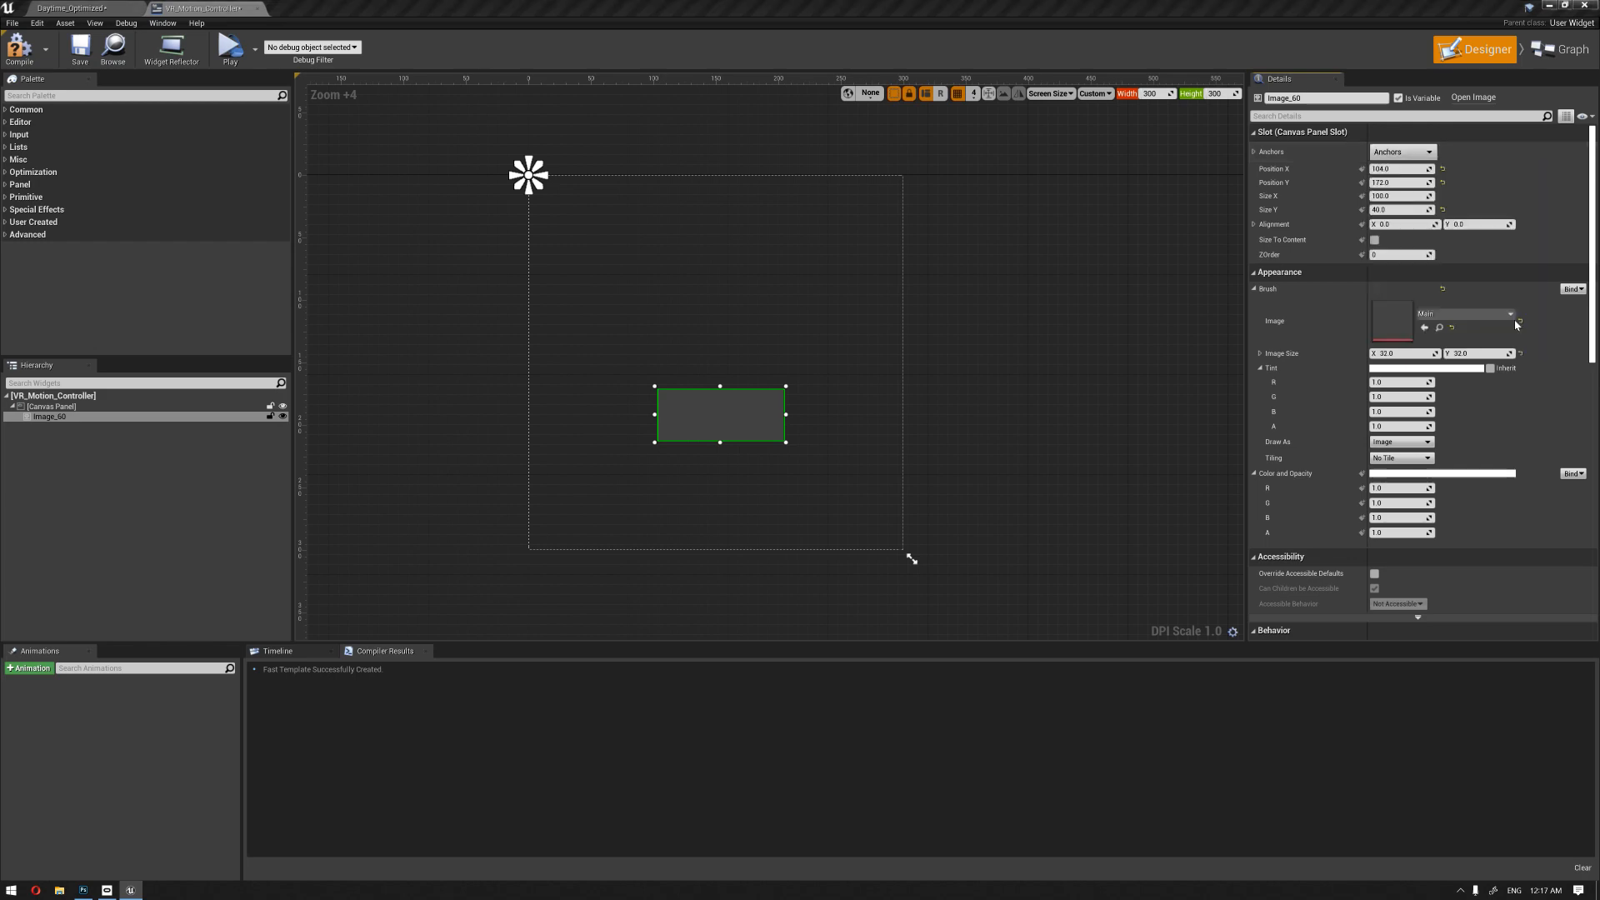
pyautogui.click(1417, 170)
pyautogui.write('0')
pyautogui.press('Tab')
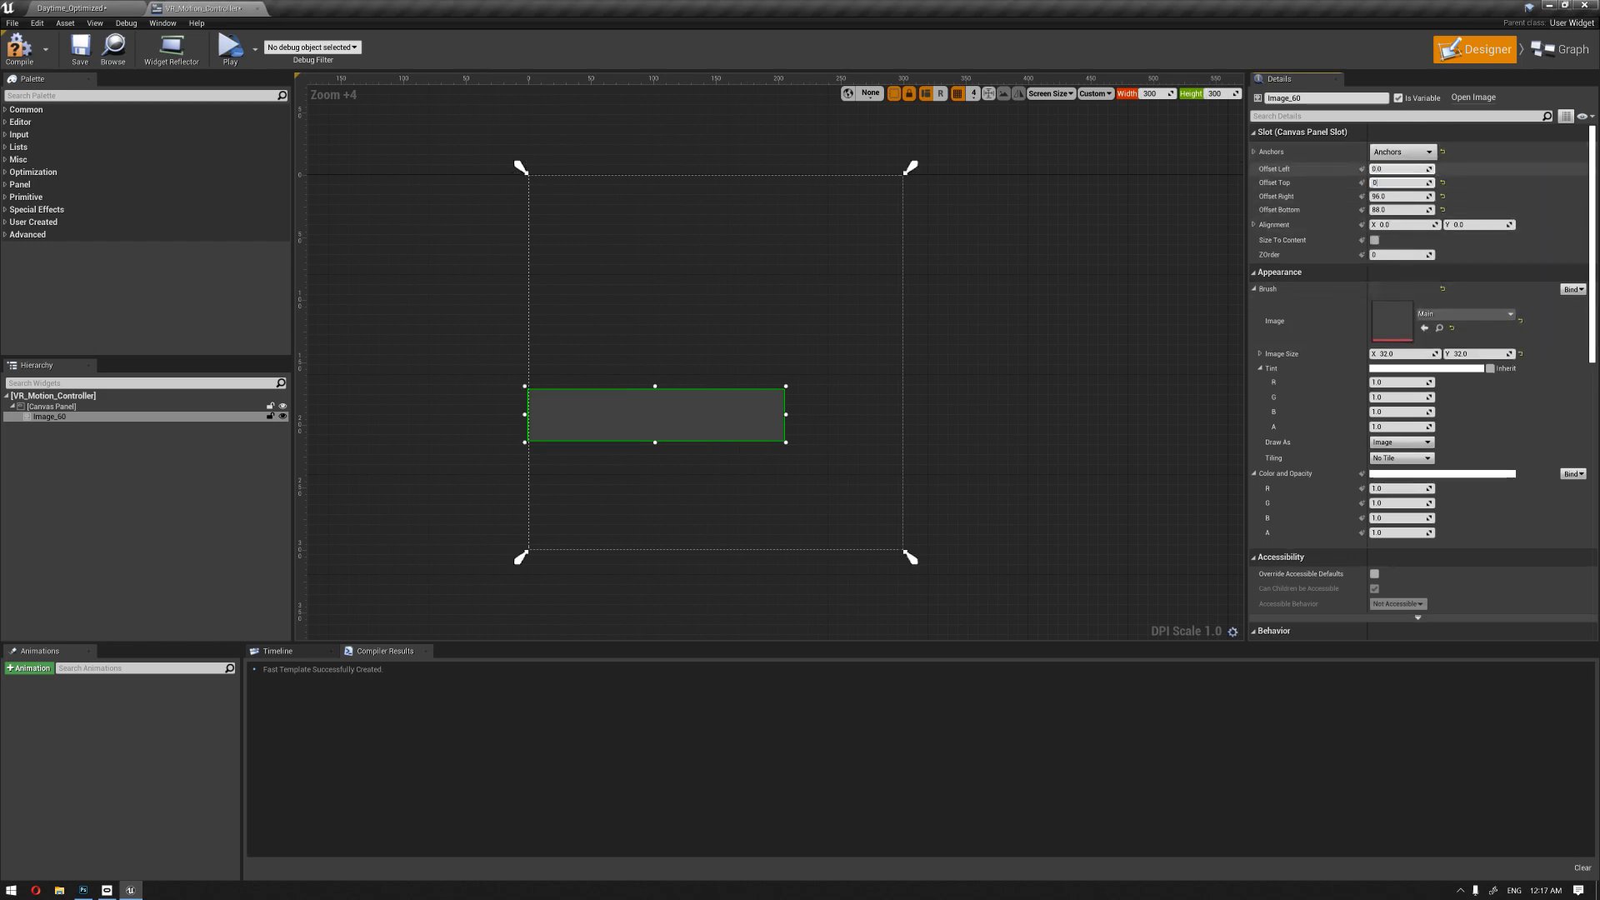
pyautogui.write('0')
pyautogui.press('Tab')
pyautogui.write('0')
pyautogui.press('Tab')
pyautogui.write('0')
pyautogui.press('Return')
pyautogui.click(912, 558)
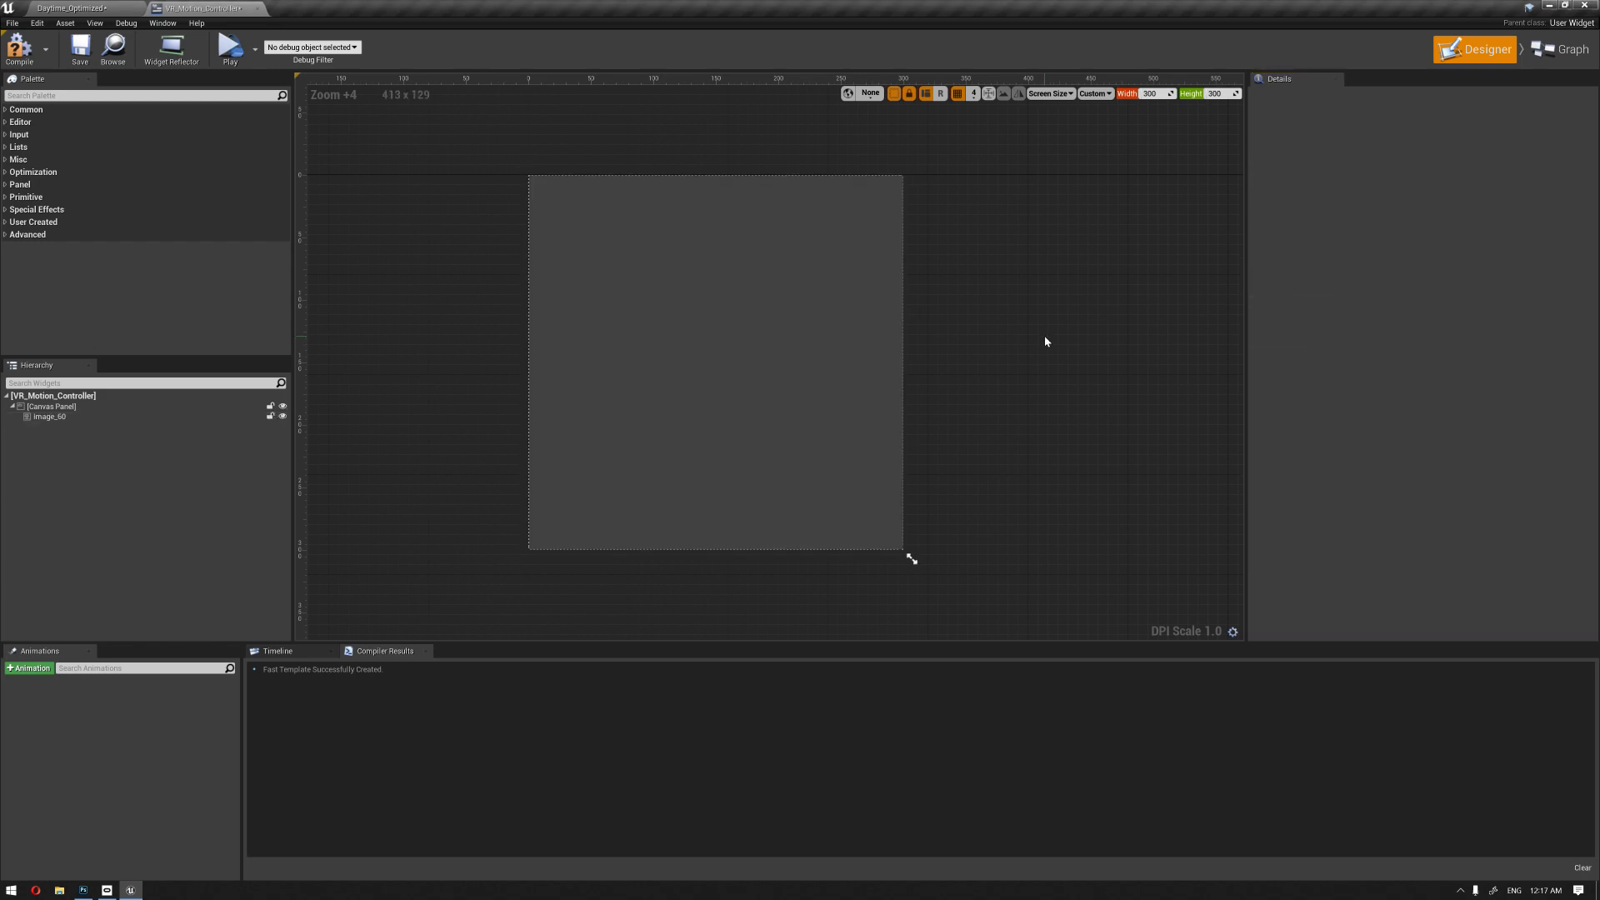
# Step: Find the Button widget and place one near the canvas's upper-left corner at about X 32, Y 36
pyautogui.write('butto')
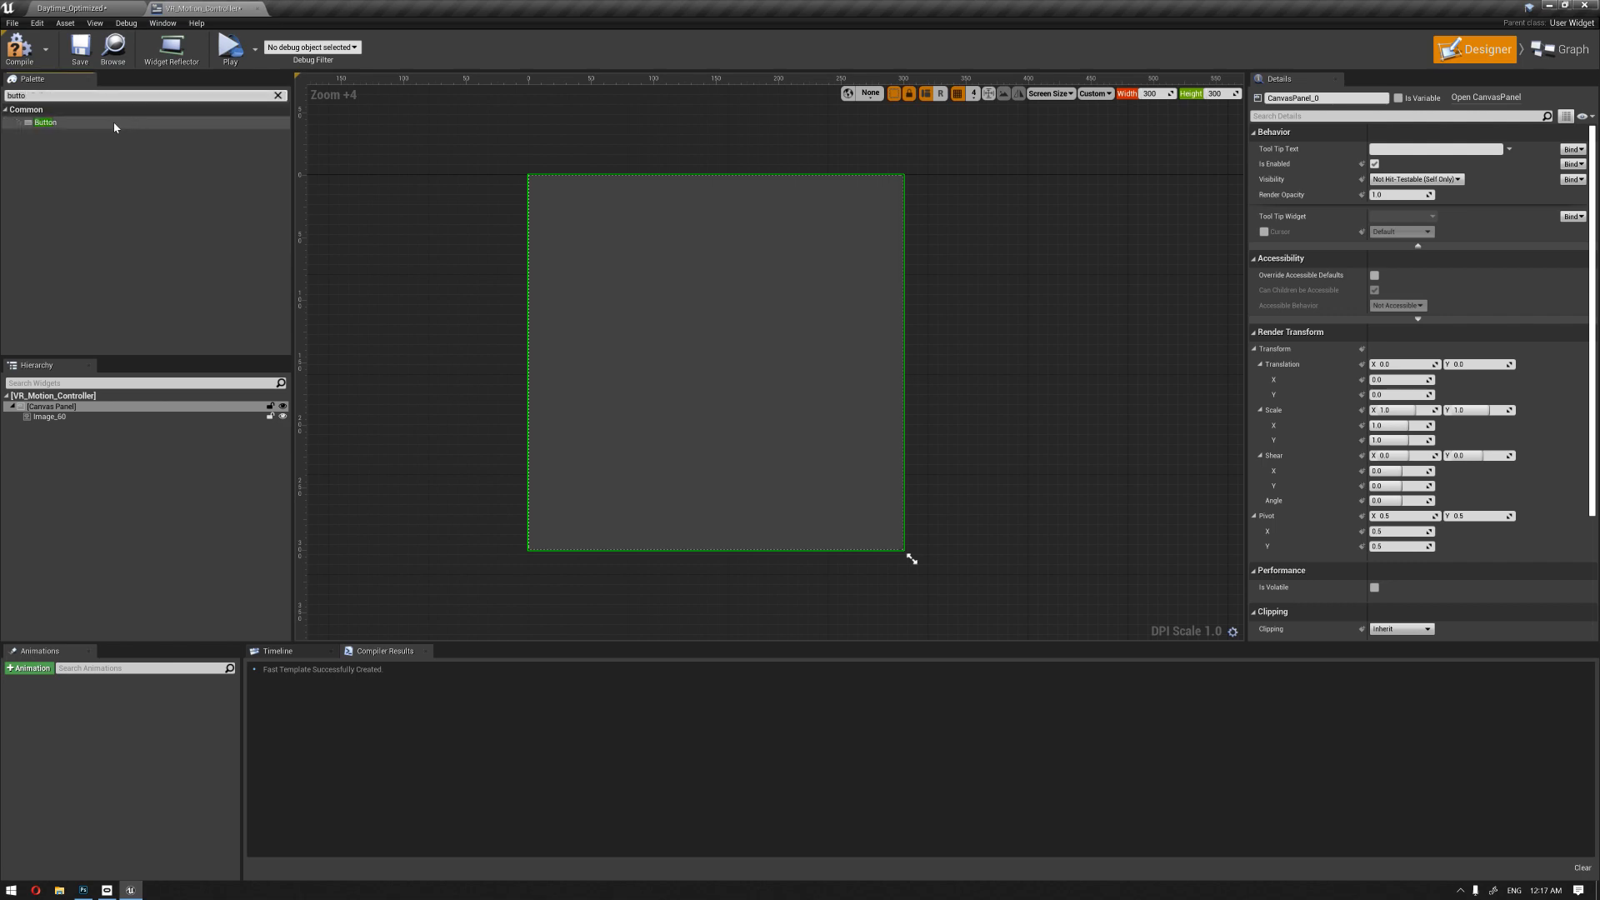
pyautogui.moveTo(114, 128); pyautogui.dragTo(569, 224)
pyautogui.scroll(2, 589, 239)
pyautogui.scroll(-1, 700, 297)
pyautogui.moveTo(756, 274)
pyautogui.mouseDown(button='right')
pyautogui.moveTo(784, 368)
pyautogui.moveTo(803, 286)
pyautogui.moveTo(764, 281)
pyautogui.mouseUp(button='right')
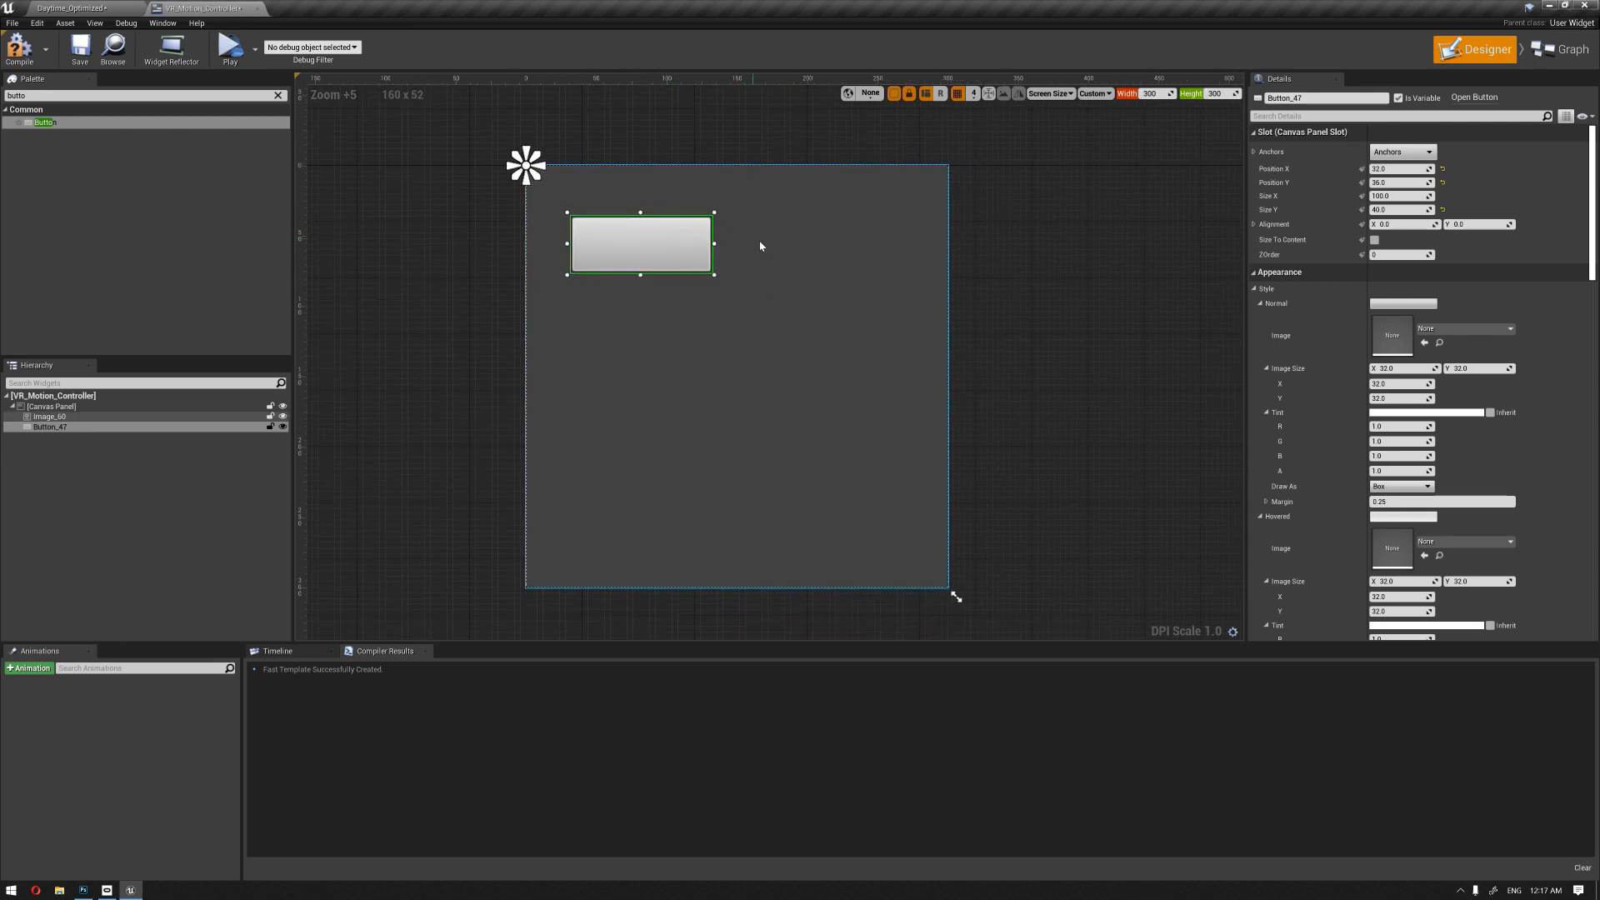
pyautogui.moveTo(784, 249); pyautogui.dragTo(795, 273, button='right')
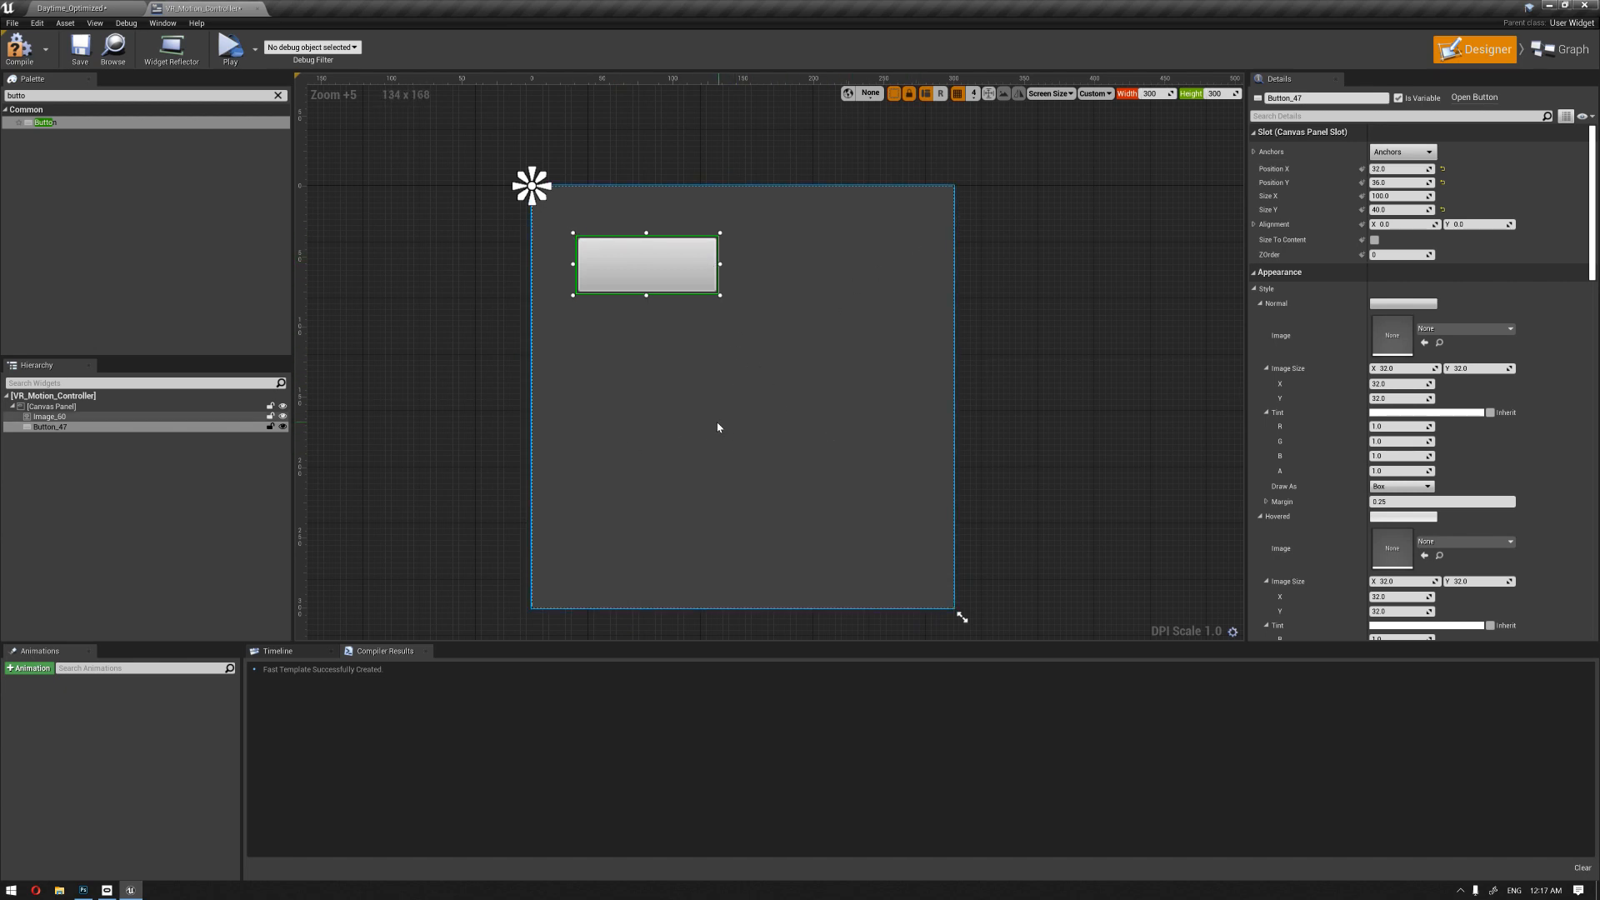
# Step: Move the button closer to the canvas's upper-left corner, to position X 16, Y 20
pyautogui.scroll(4, 732, 345)
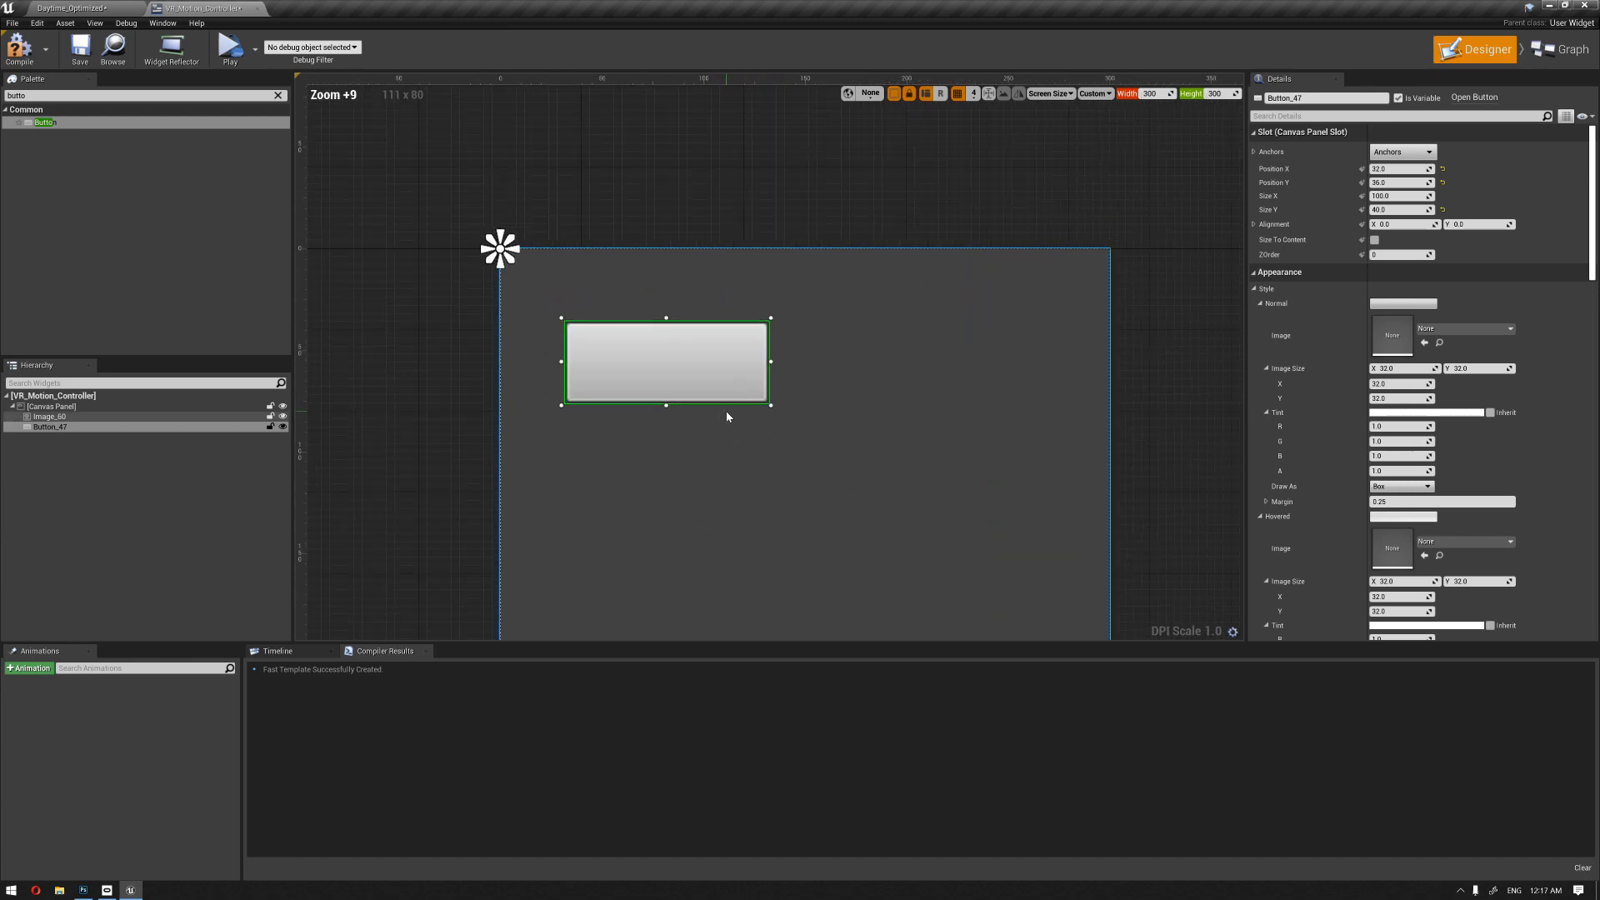
pyautogui.moveTo(766, 412); pyautogui.dragTo(761, 439, button='right')
pyautogui.moveTo(751, 446); pyautogui.dragTo(718, 414)
# Step: Set the button's size to 90 wide by 30 high
pyautogui.click(1405, 196)
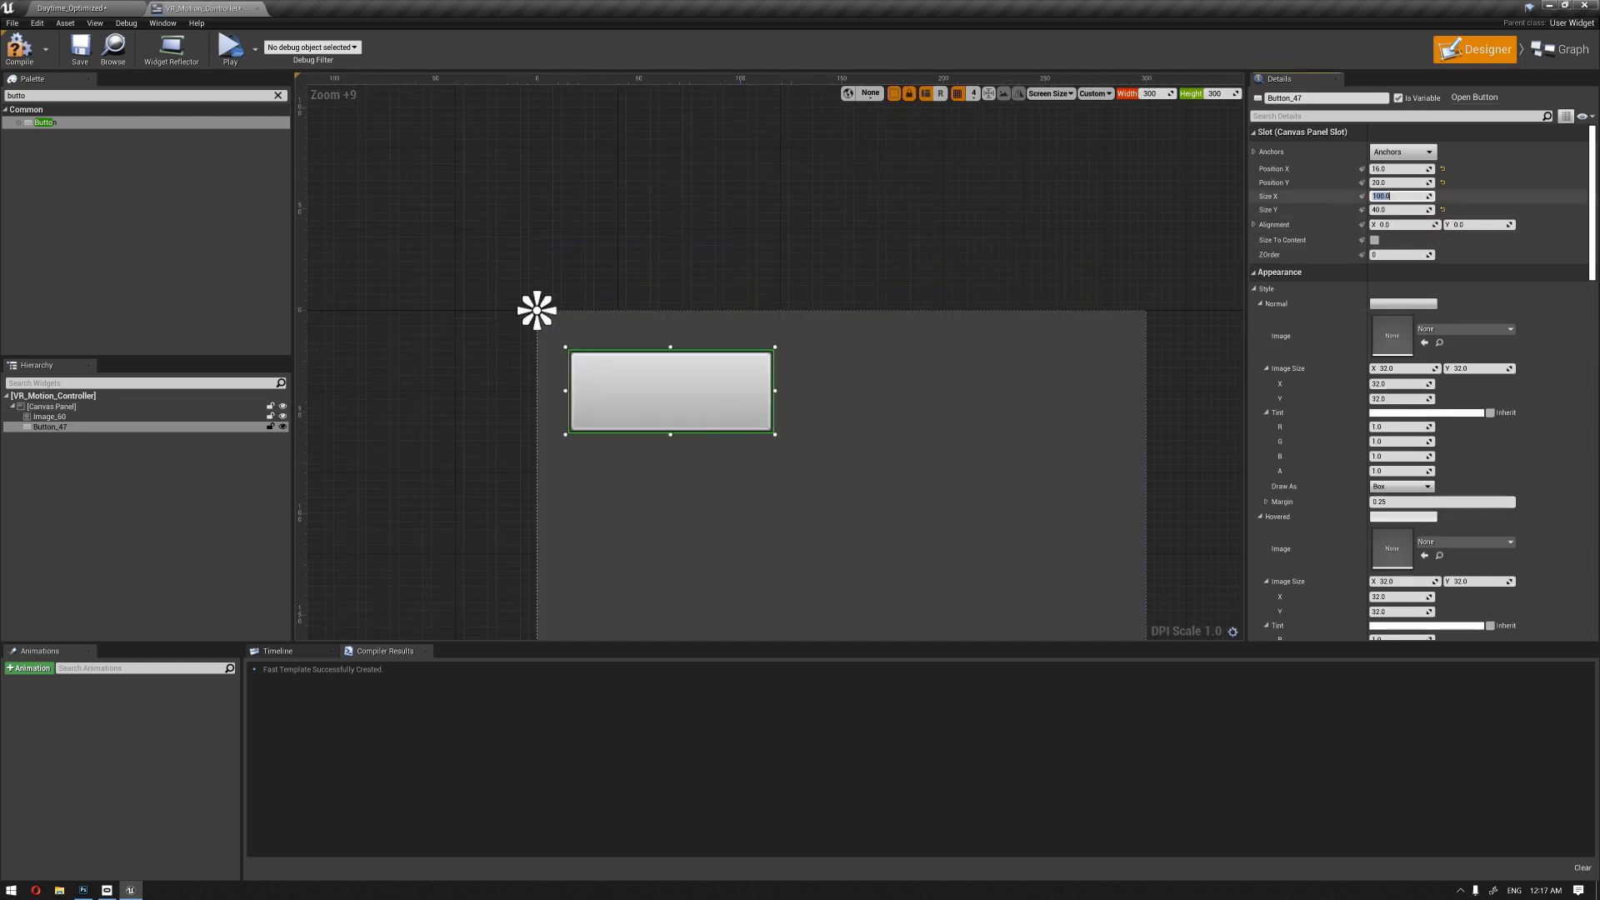
pyautogui.write('90')
pyautogui.press('Tab')
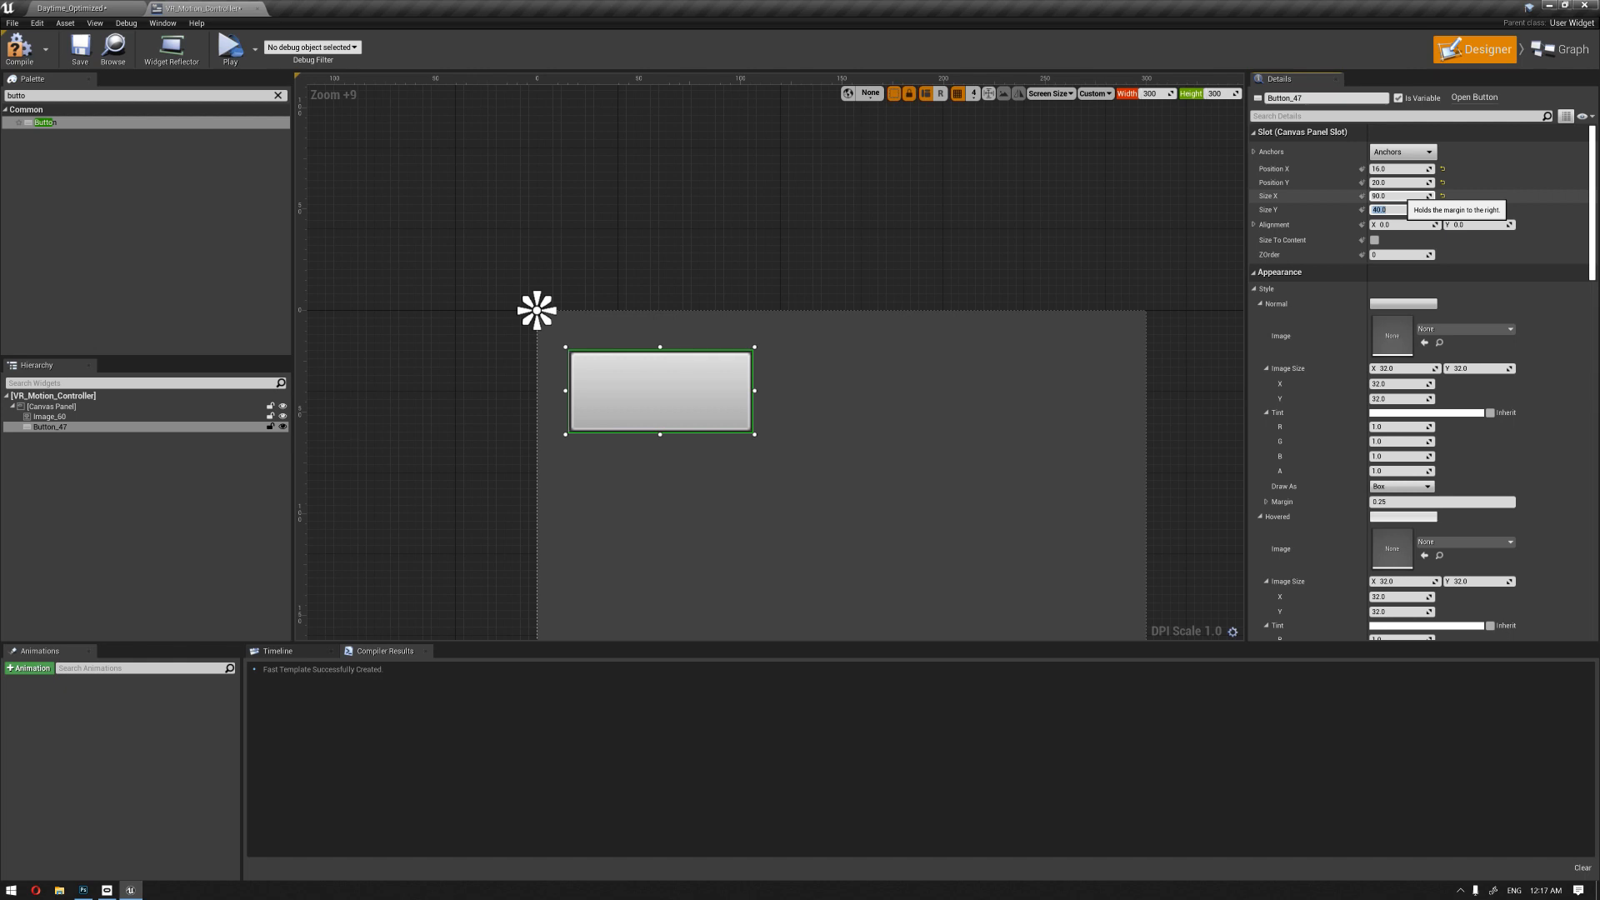
pyautogui.write('30')
pyautogui.press('Return')
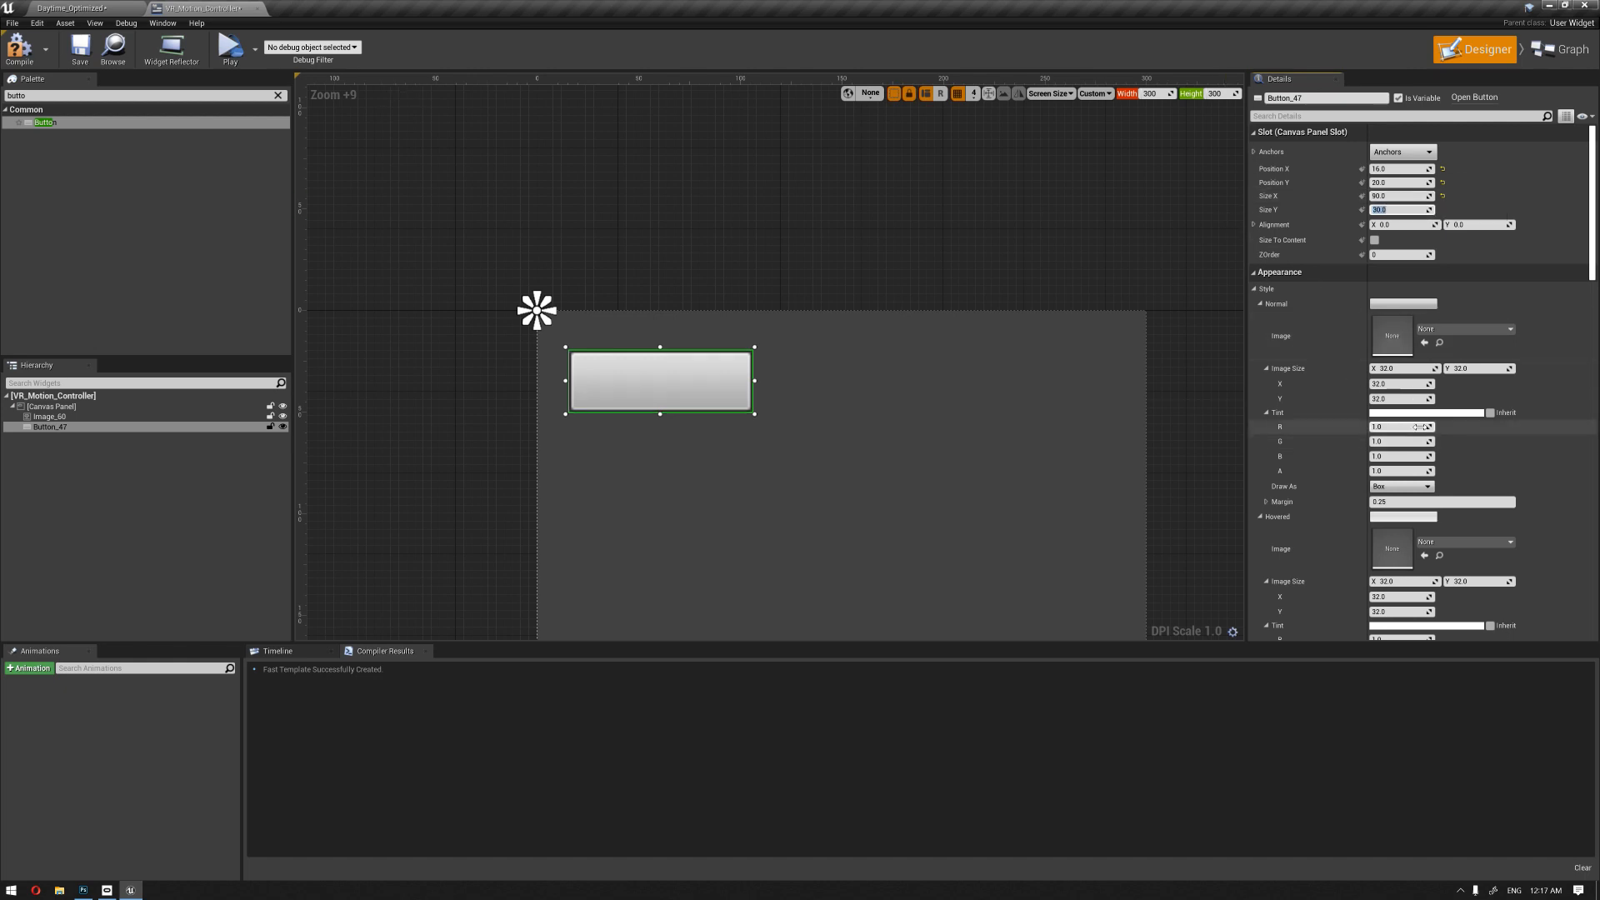
# Step: Tint the button's Normal style light blue, about R 0.146, G 0.510, B 1.0
pyautogui.click(1449, 413)
pyautogui.moveTo(1237, 516); pyautogui.dragTo(1209, 490)
pyautogui.click(1366, 718)
# Step: Copy the Normal tint to the button's Hovered style and darken it to a brightness value of about 0.6
pyautogui.scroll(-5, 1492, 466)
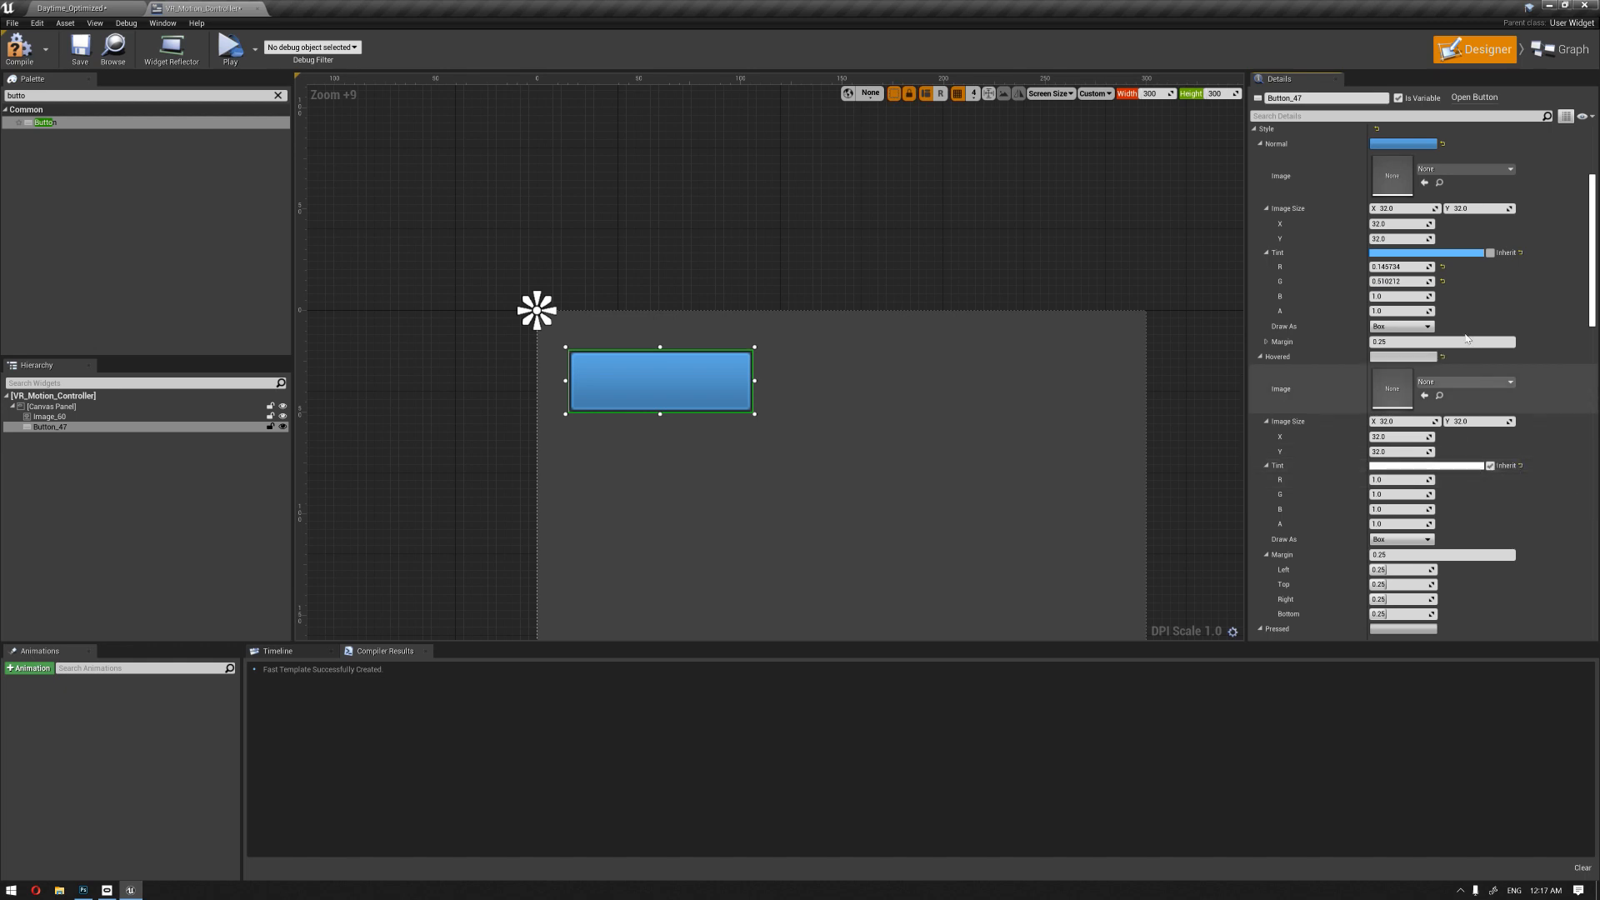
pyautogui.rightClick(1459, 254)
pyautogui.click(1488, 301)
pyautogui.click(1455, 472)
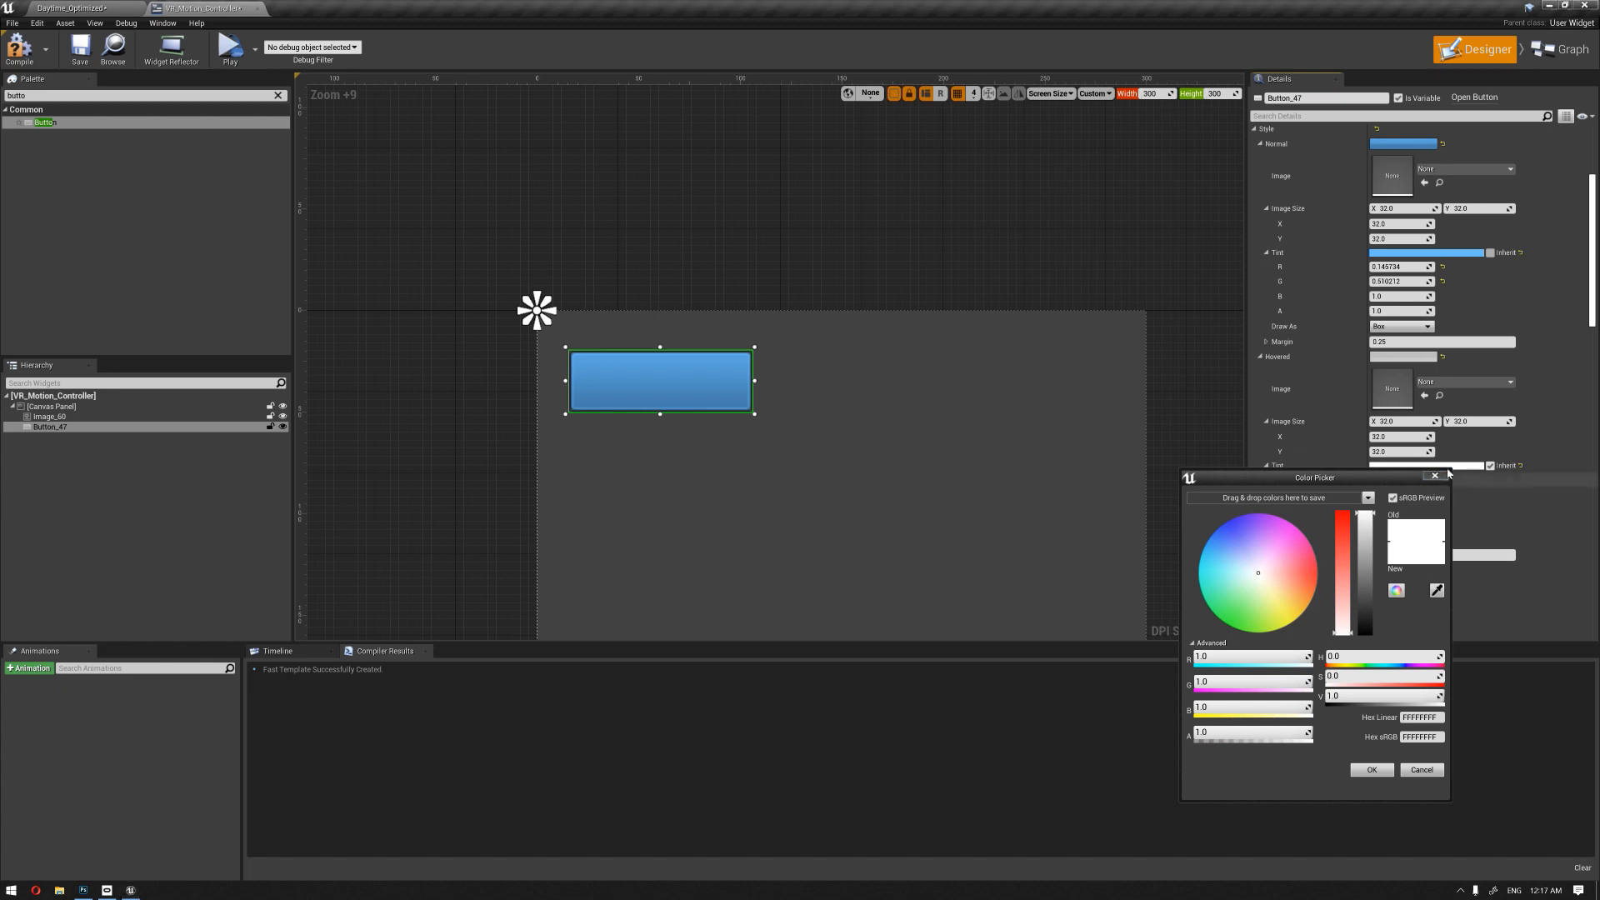
pyautogui.rightClick(1457, 466)
pyautogui.click(1486, 523)
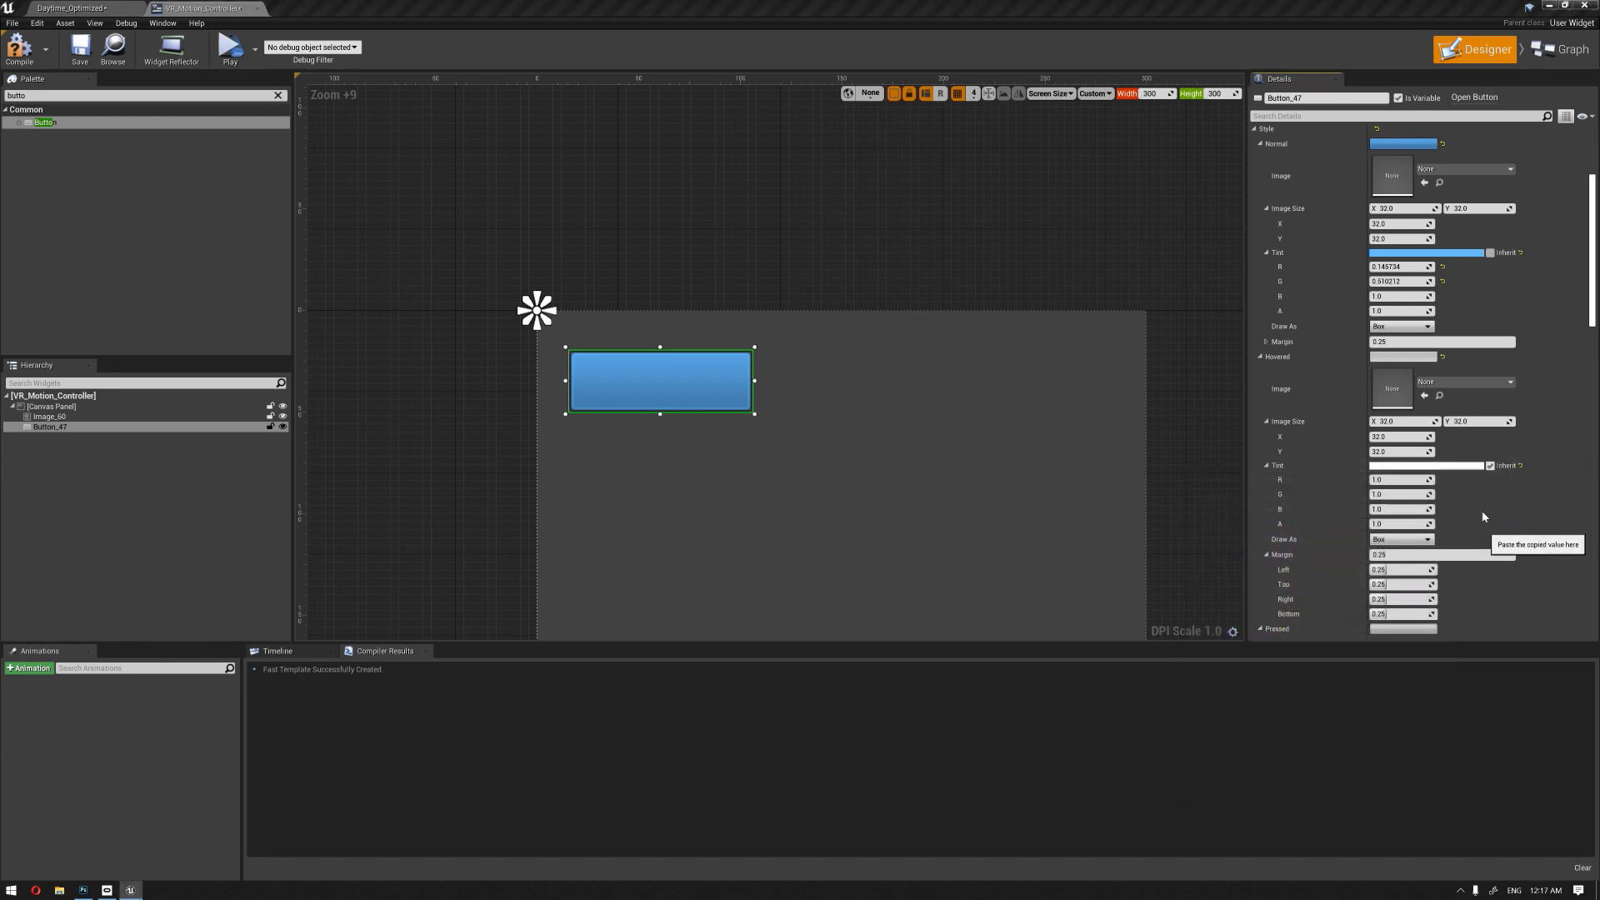
pyautogui.click(1450, 465)
pyautogui.click(1371, 560)
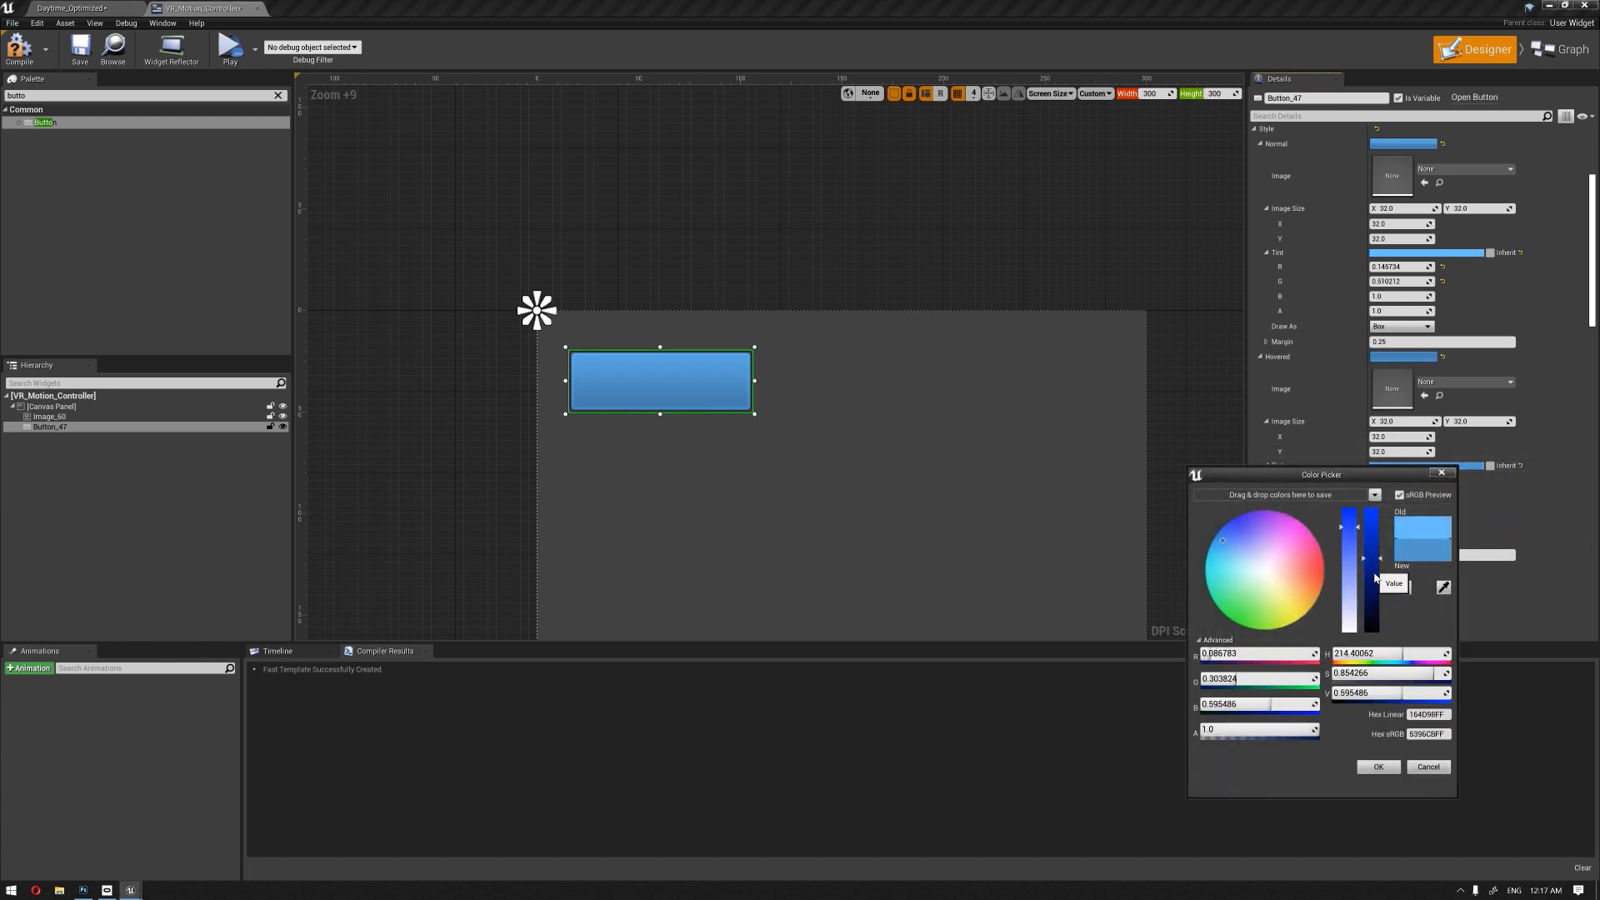
pyautogui.click(1378, 766)
# Step: Reuse the copied blue tint for the button's Pressed style and darken it to a brightness value of about 0.3
pyautogui.scroll(-3, 1473, 469)
pyautogui.scroll(-3, 1474, 471)
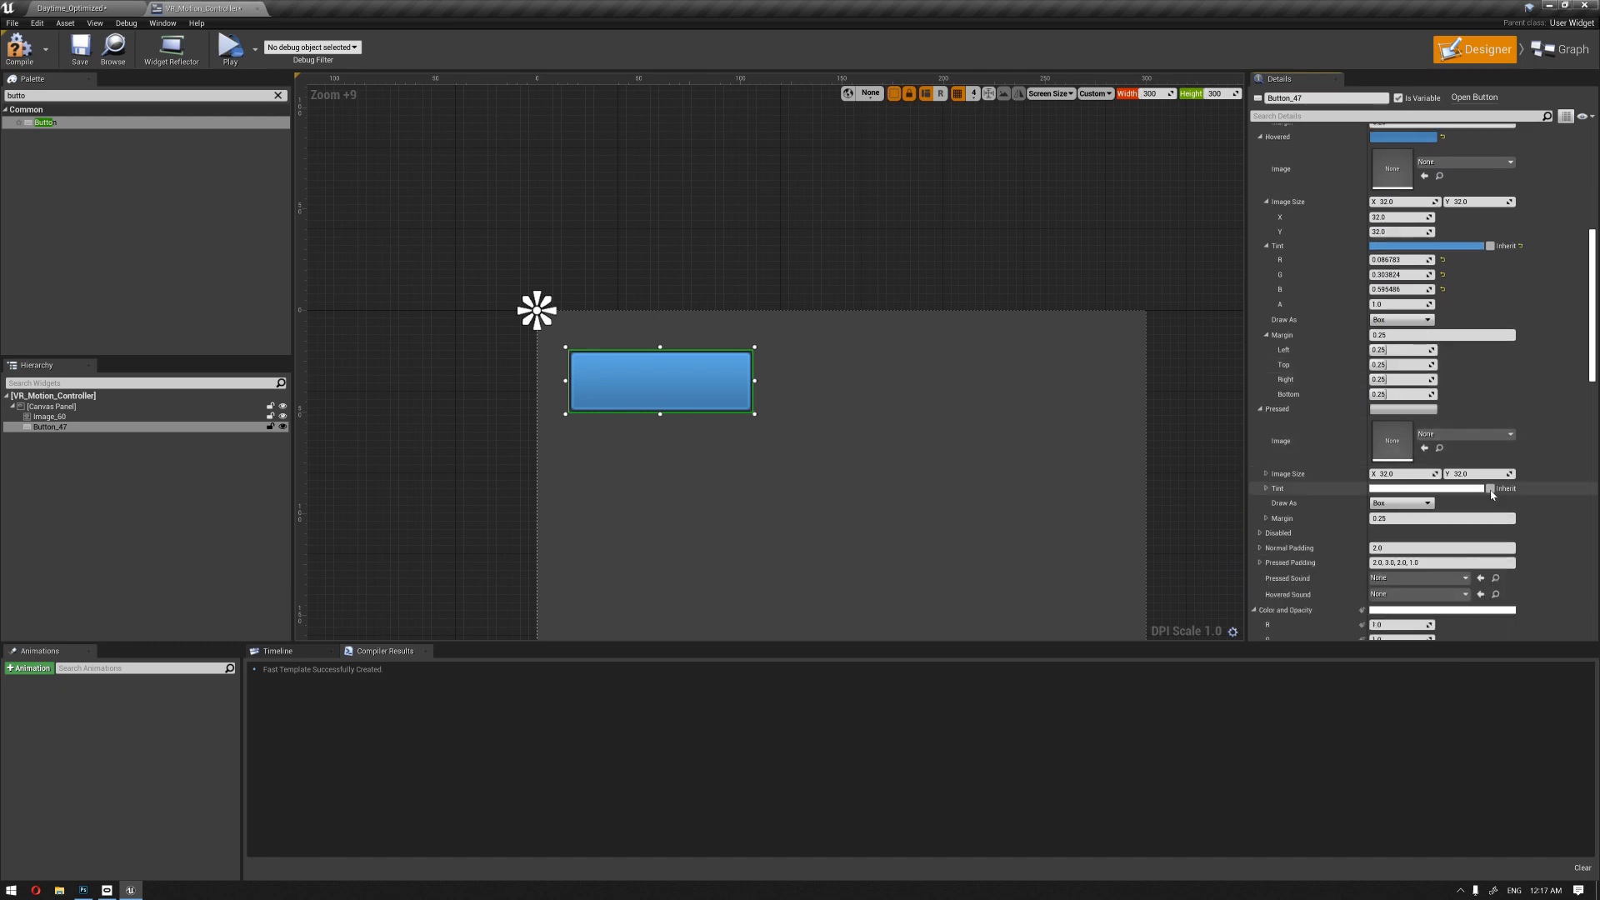
pyautogui.rightClick(1486, 490)
pyautogui.click(1508, 553)
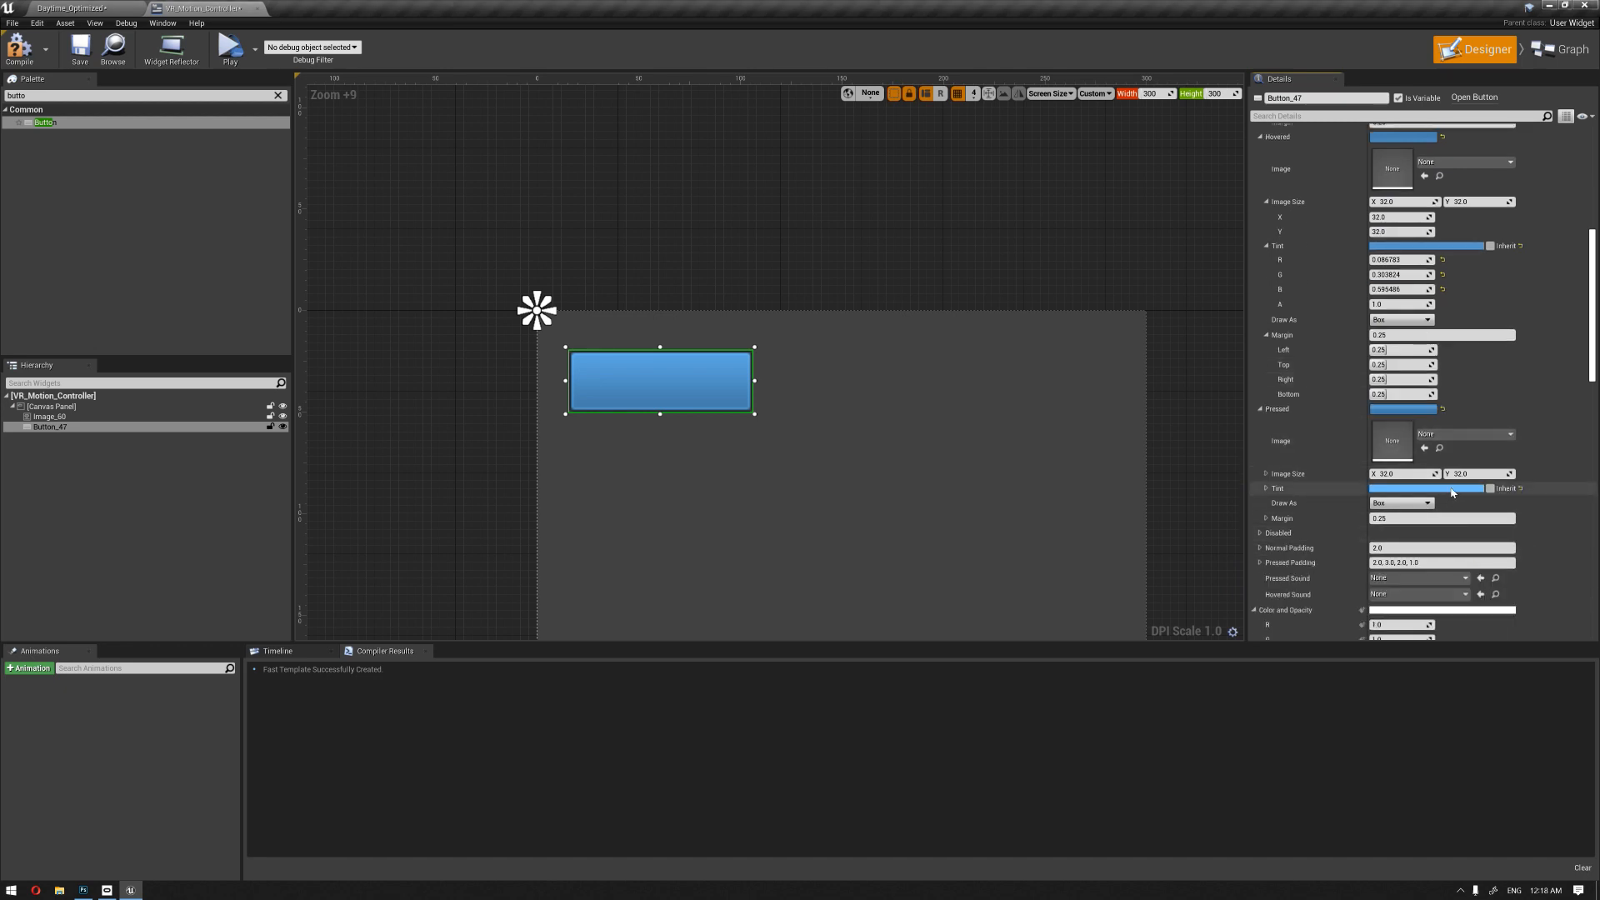
pyautogui.click(1433, 488)
pyautogui.moveTo(1367, 614); pyautogui.dragTo(1368, 642)
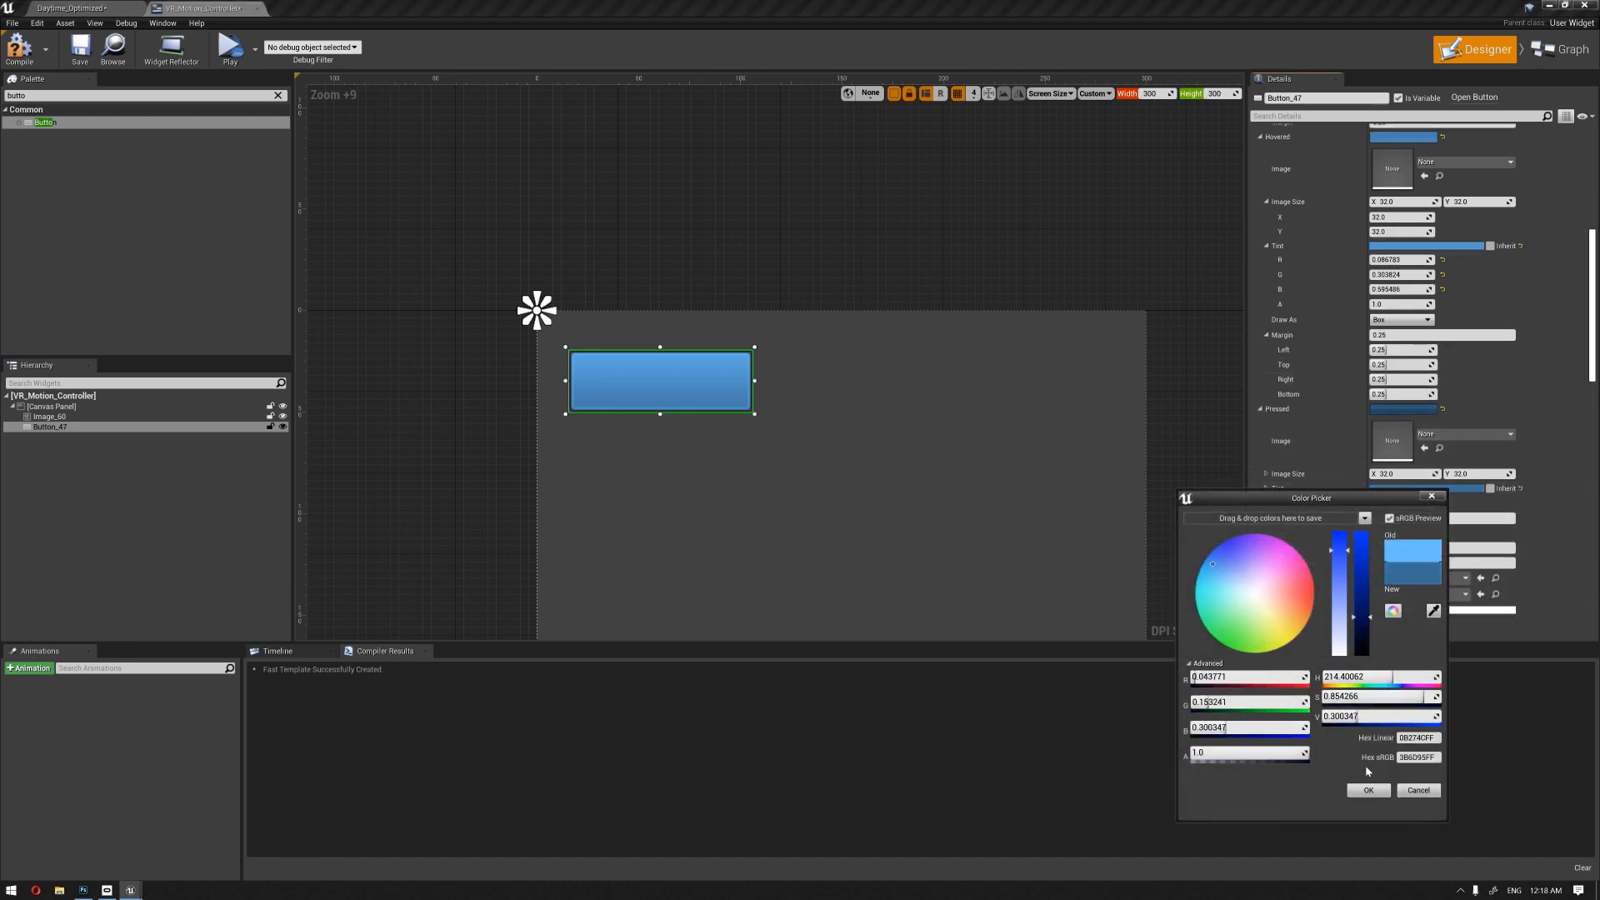
pyautogui.click(1369, 790)
# Step: Find the Text widget and place one over the blue button on the canvas
pyautogui.click(1025, 306)
pyautogui.scroll(-5, 831, 242)
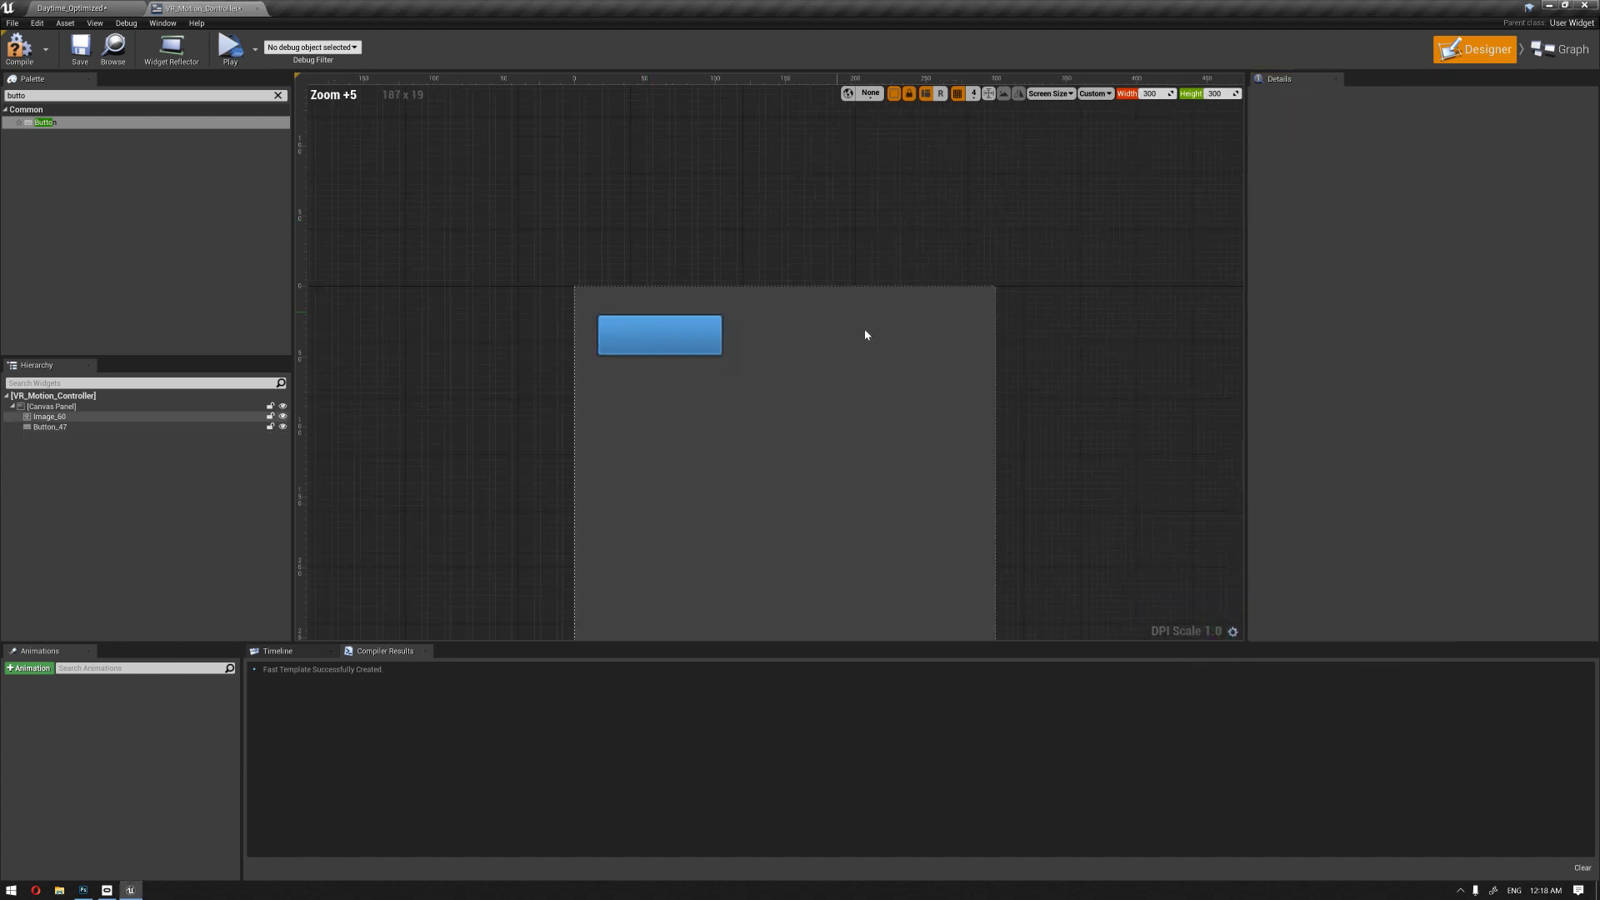
pyautogui.scroll(2, 650, 296)
pyautogui.click(621, 288)
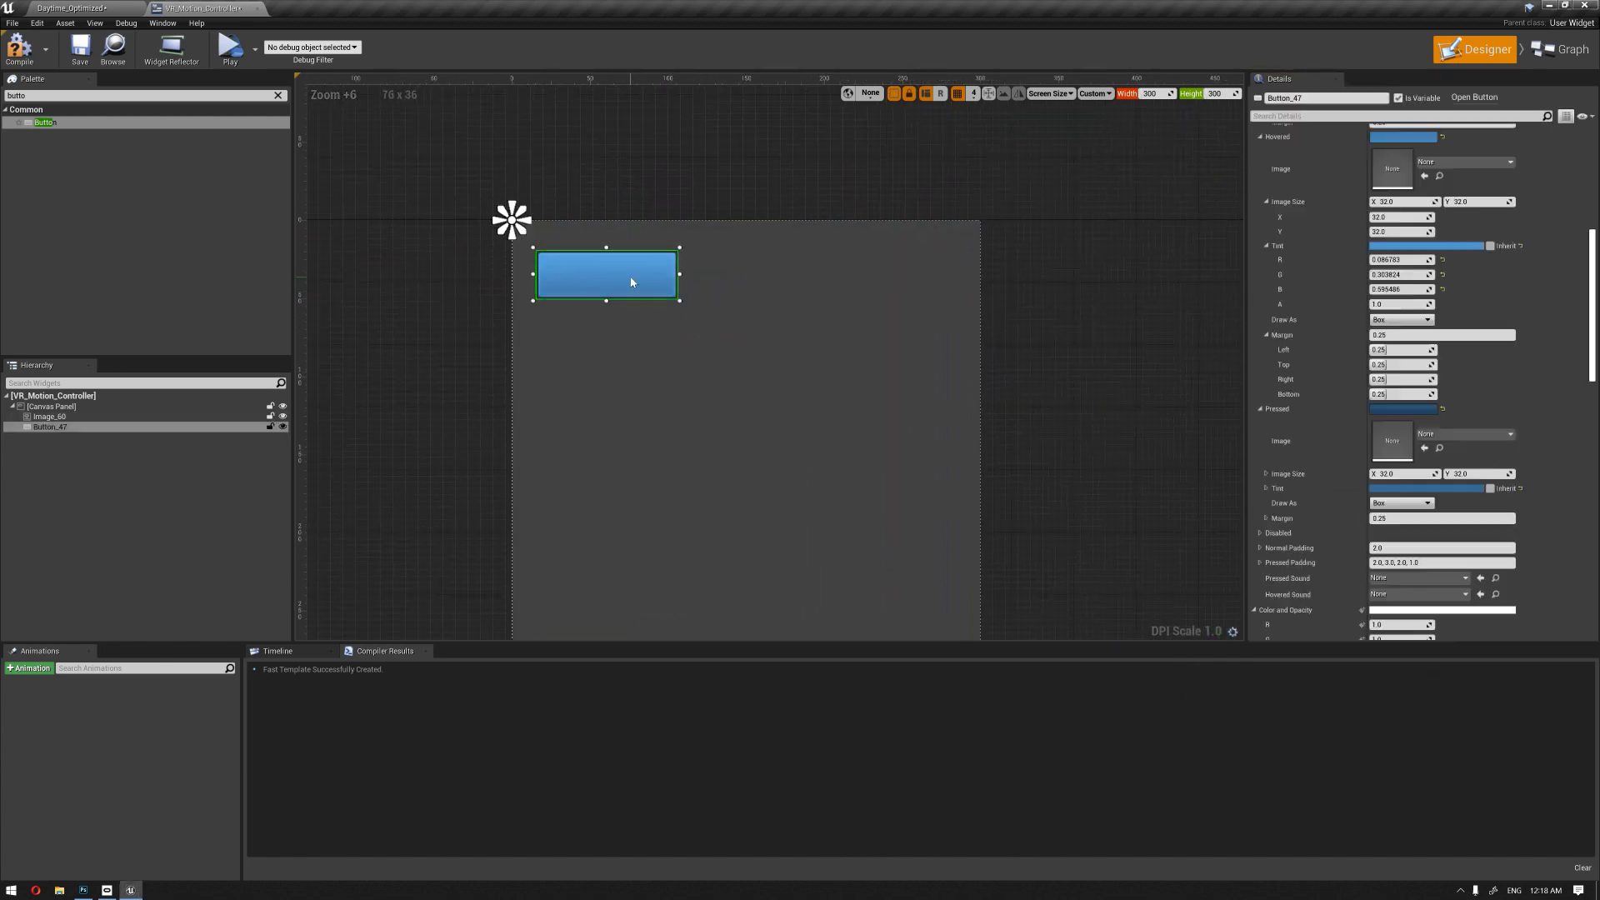
pyautogui.click(176, 95)
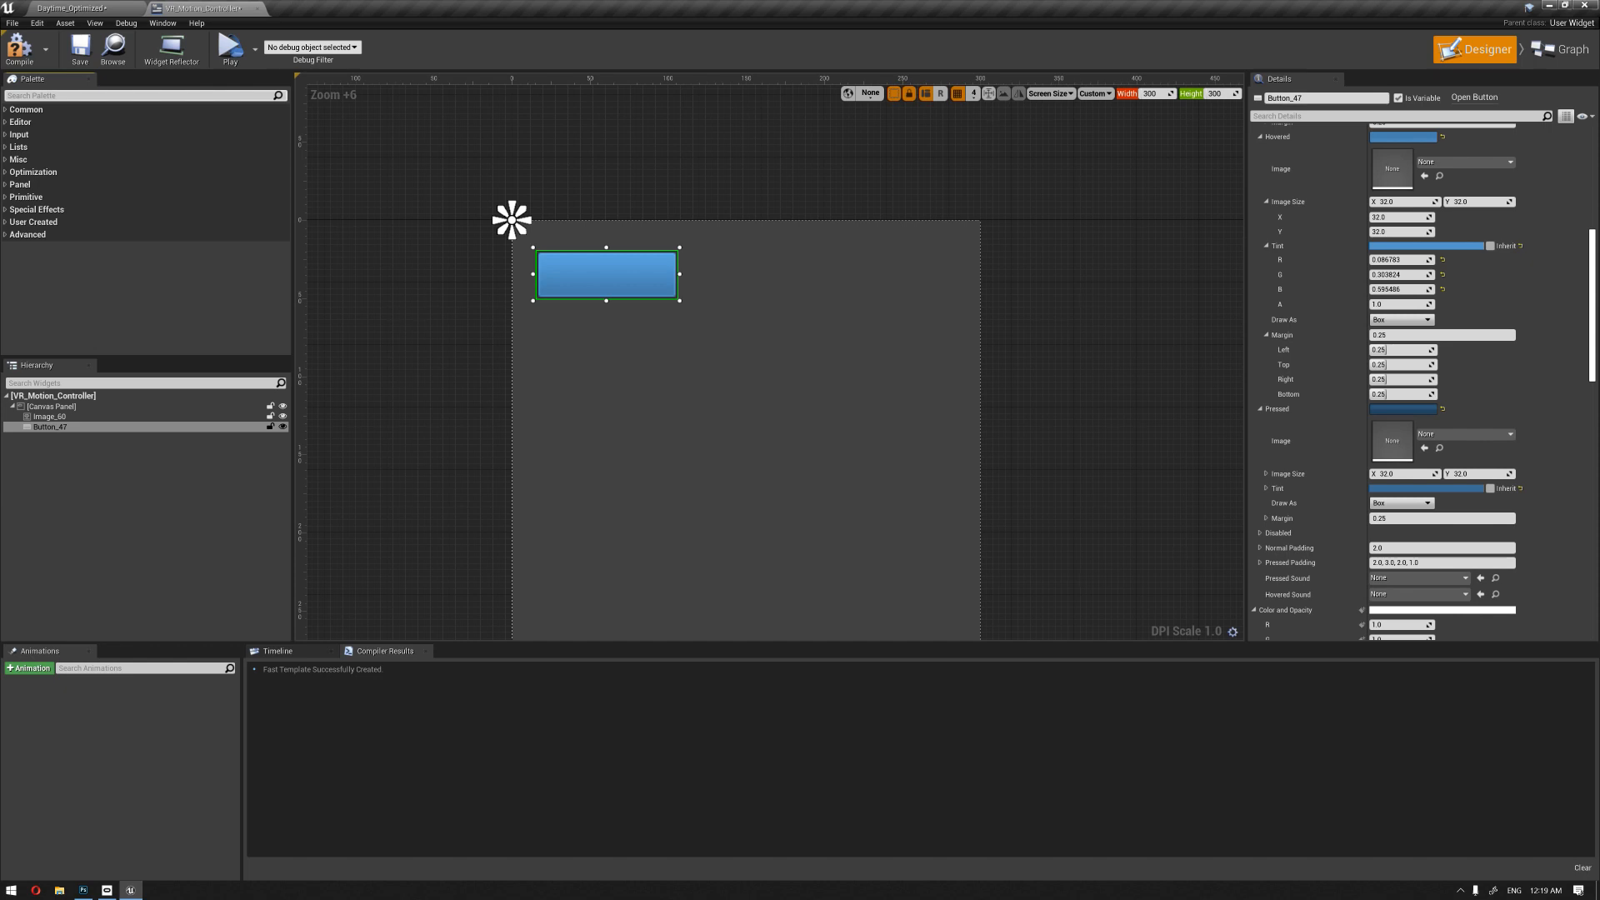
pyautogui.write('text')
pyautogui.moveTo(41, 134); pyautogui.dragTo(548, 250)
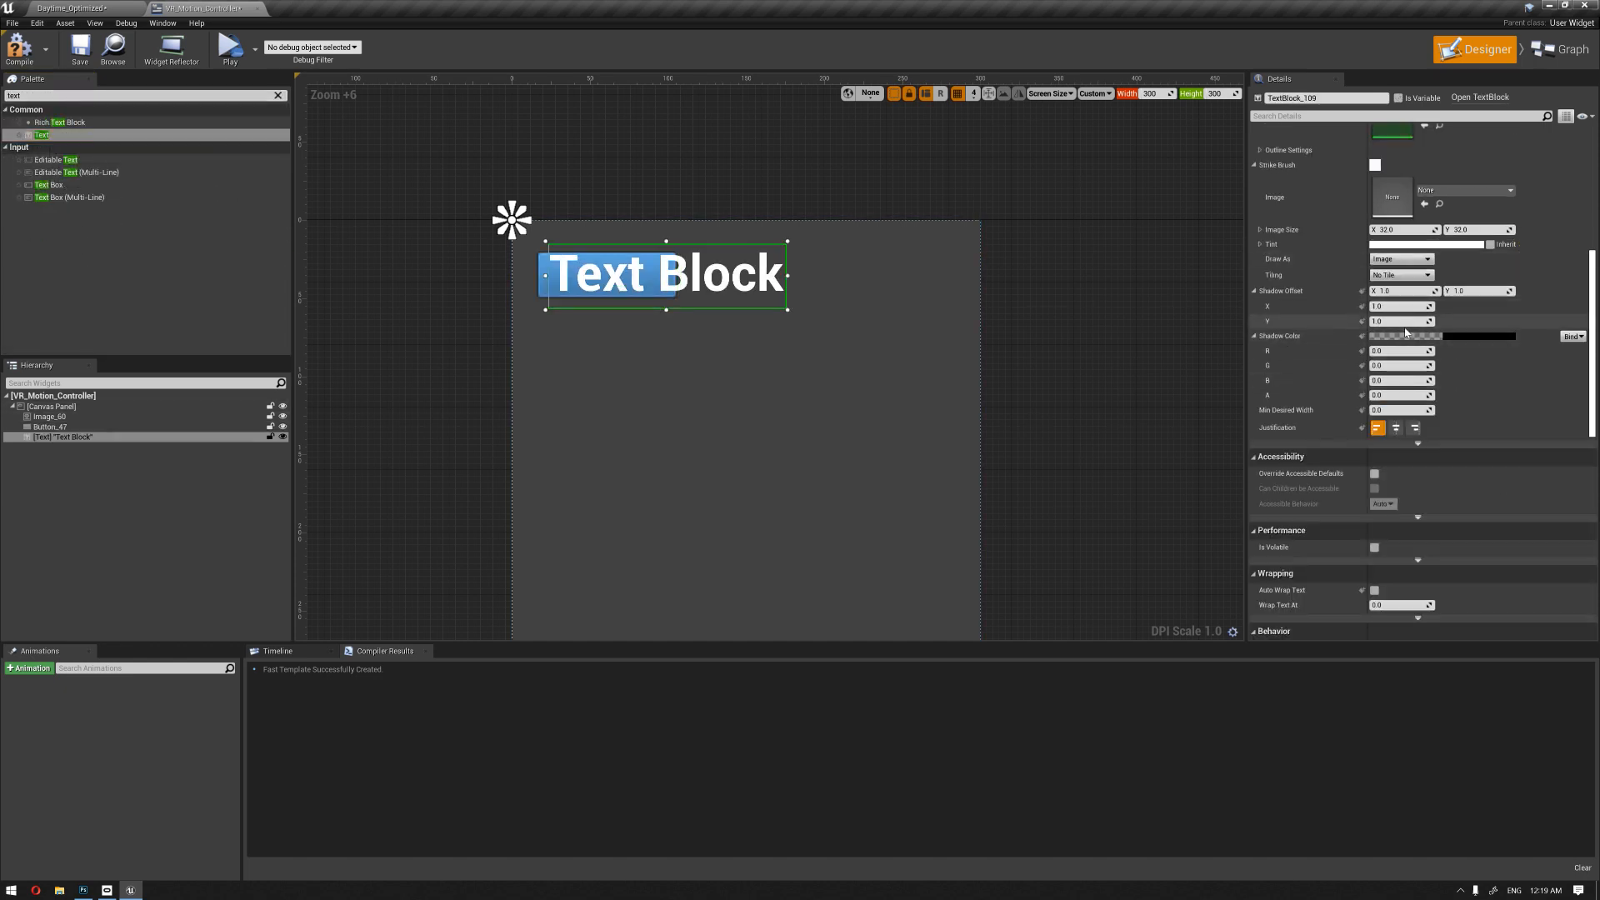
# Step: Set the text block's font size to 12 and its text to OPTION 1
pyautogui.scroll(4, 1417, 375)
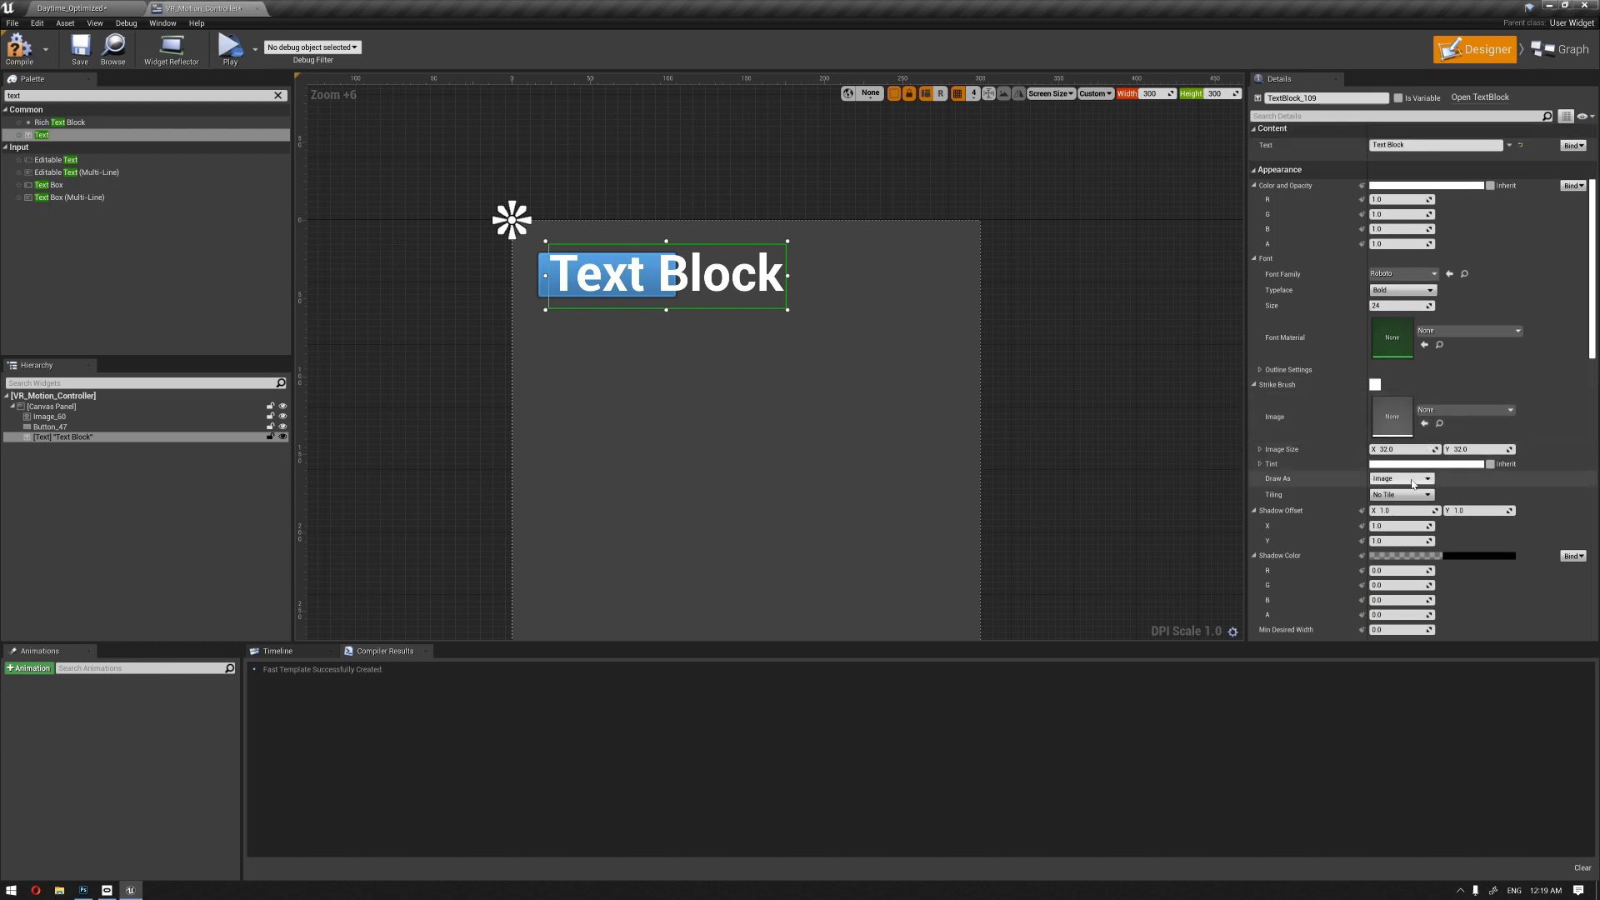
pyautogui.scroll(2, 1417, 404)
pyautogui.click(1403, 386)
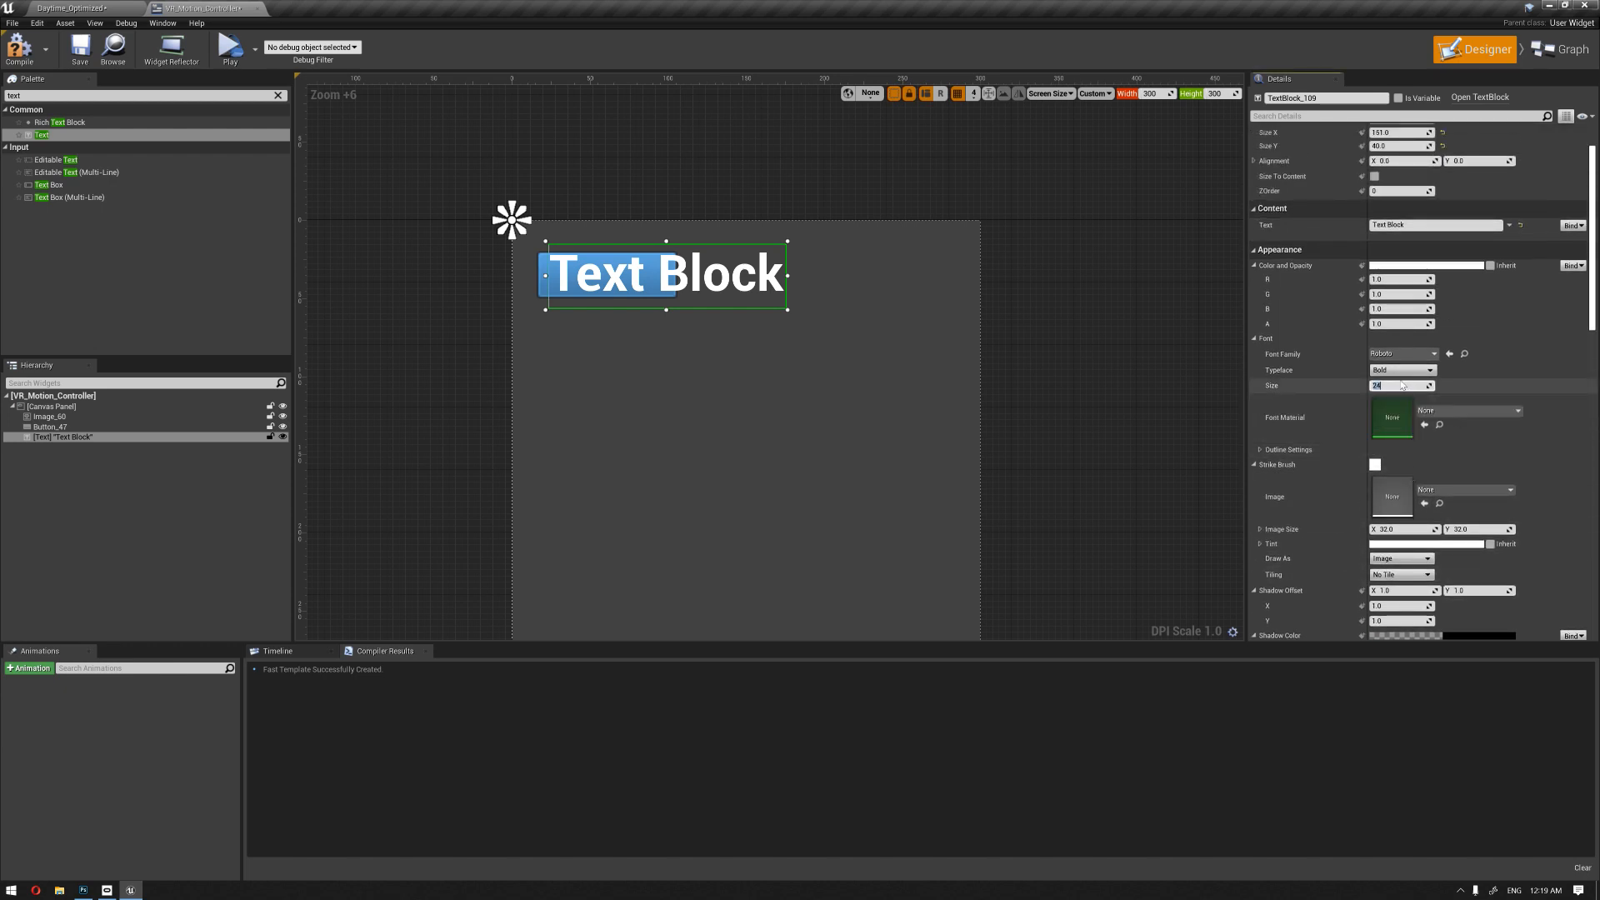
pyautogui.write('12')
pyautogui.press('Return')
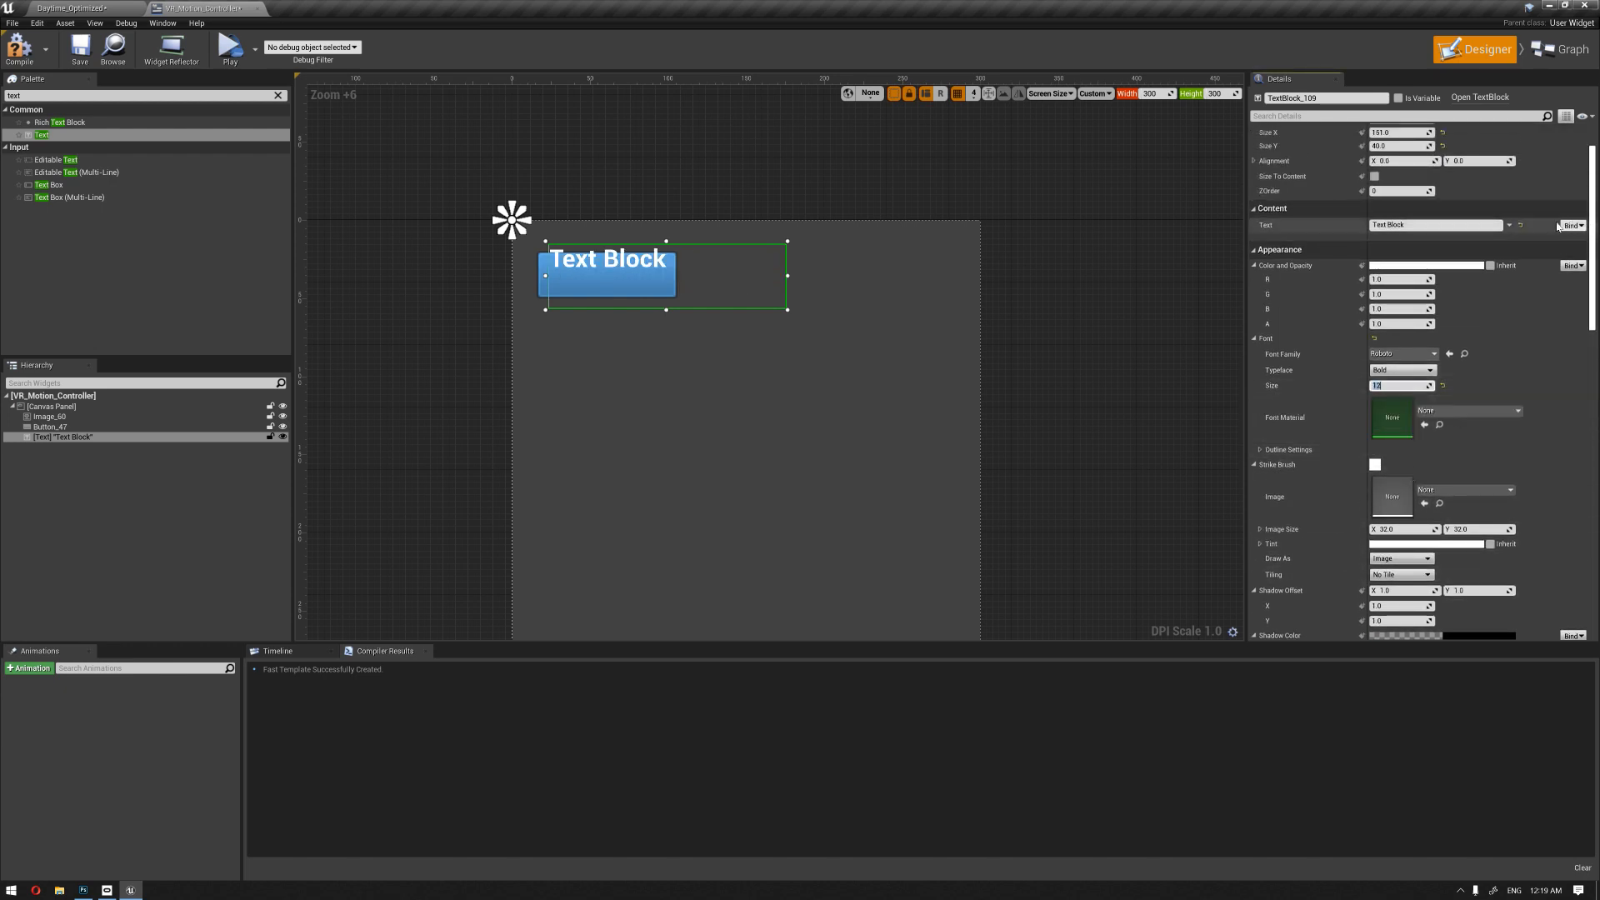
pyautogui.click(1417, 225)
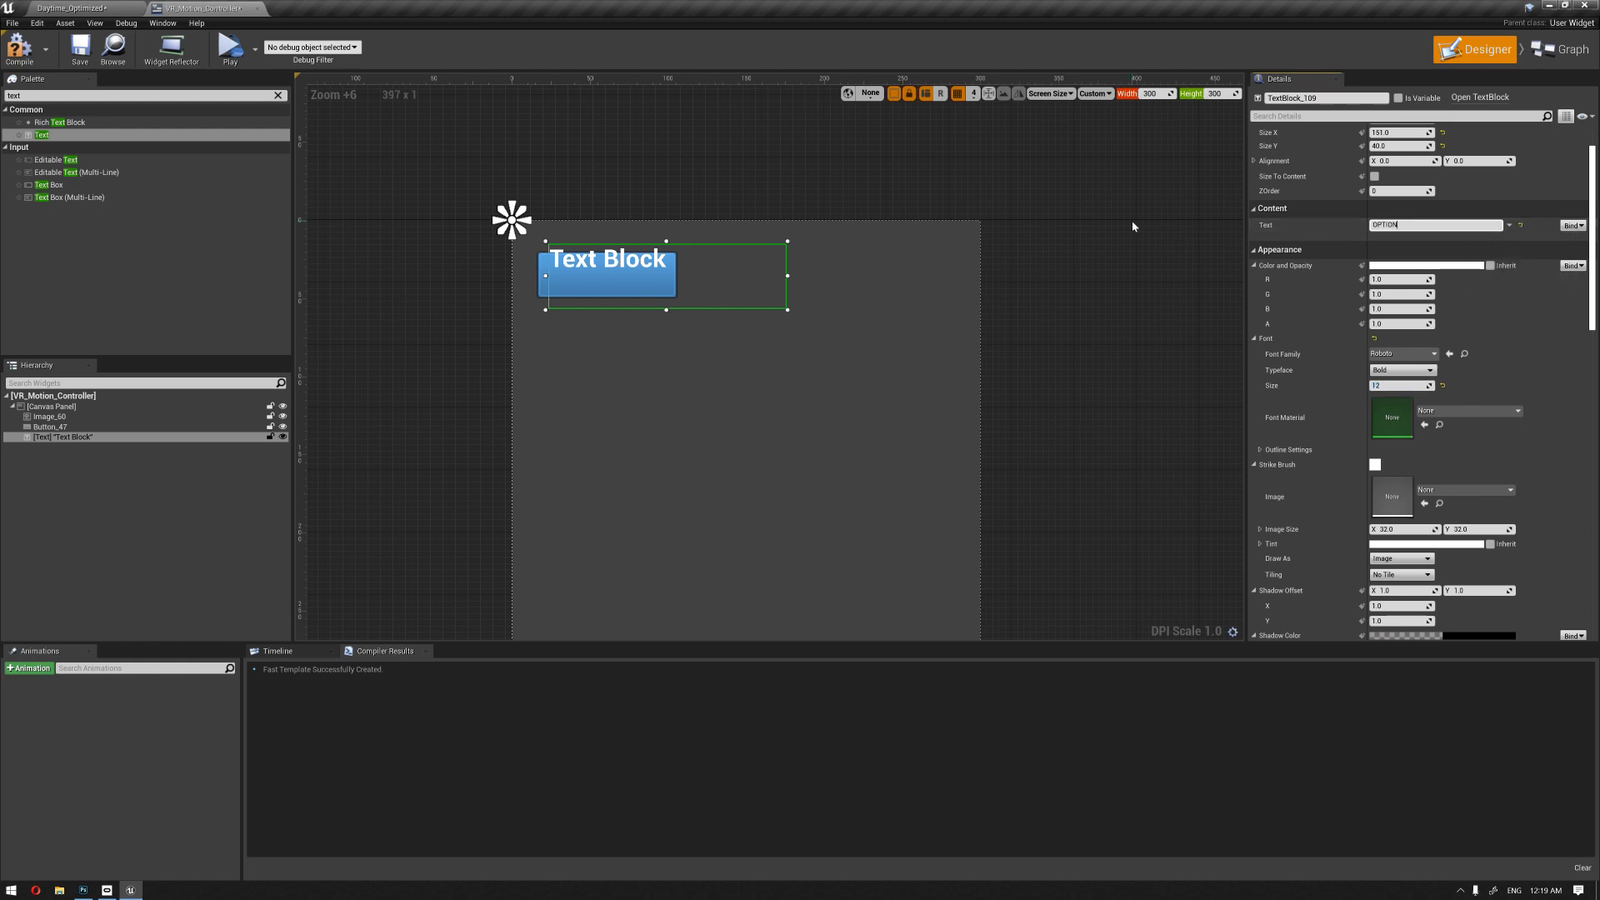
pyautogui.write('OPTION 1')
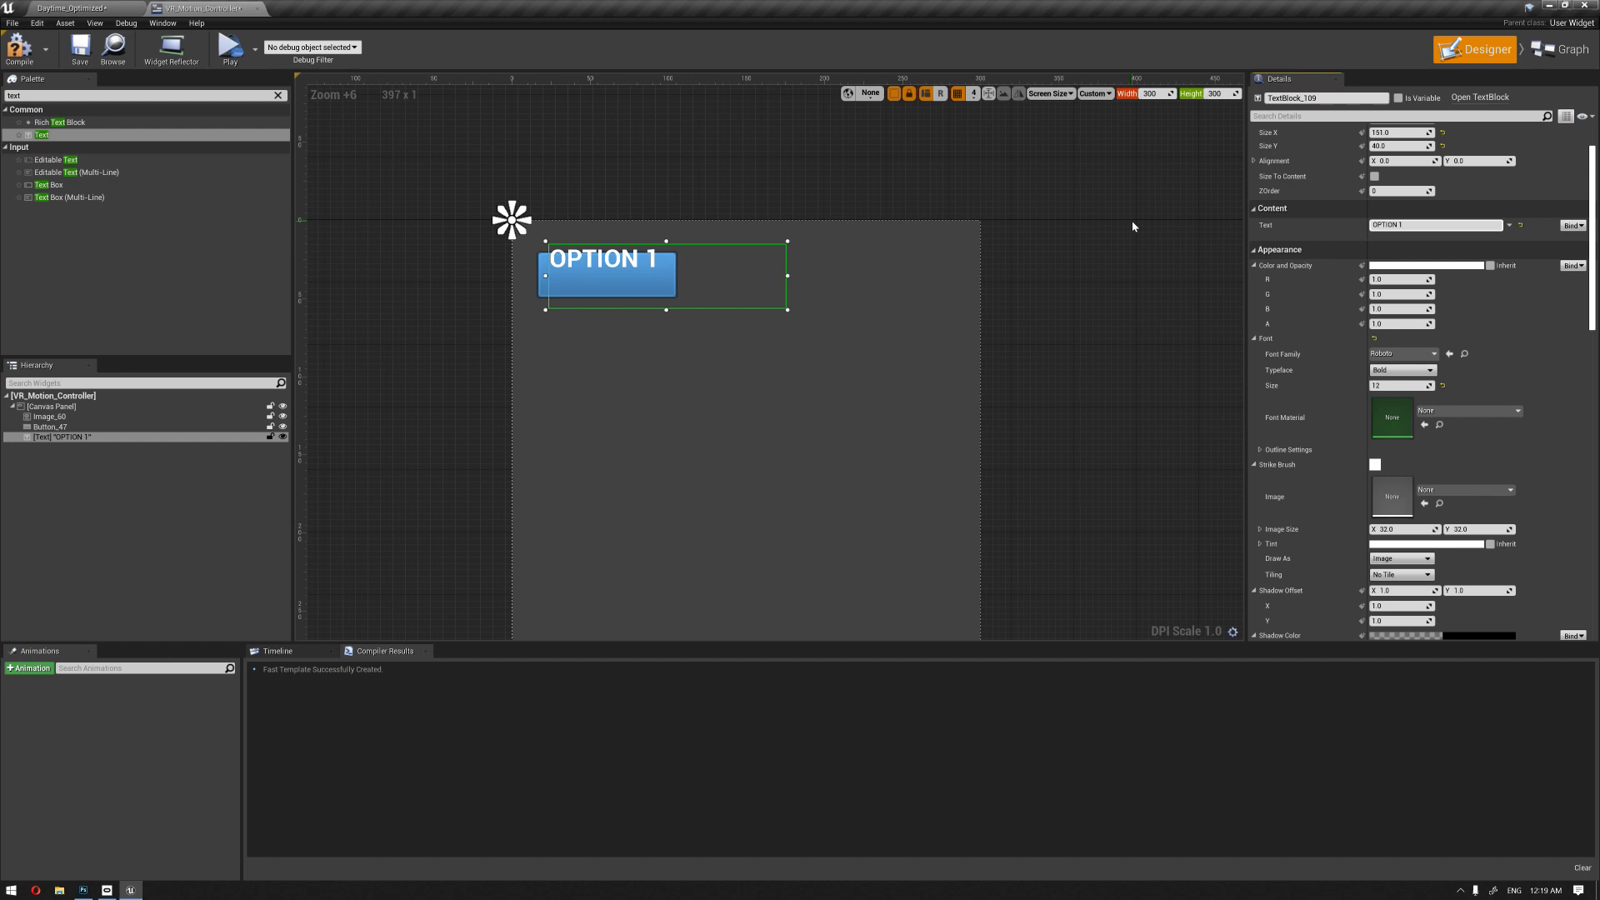
# Step: Nest the OPTION 1 text inside the blue button in the widget hierarchy
pyautogui.click(682, 192)
pyautogui.scroll(4, 671, 217)
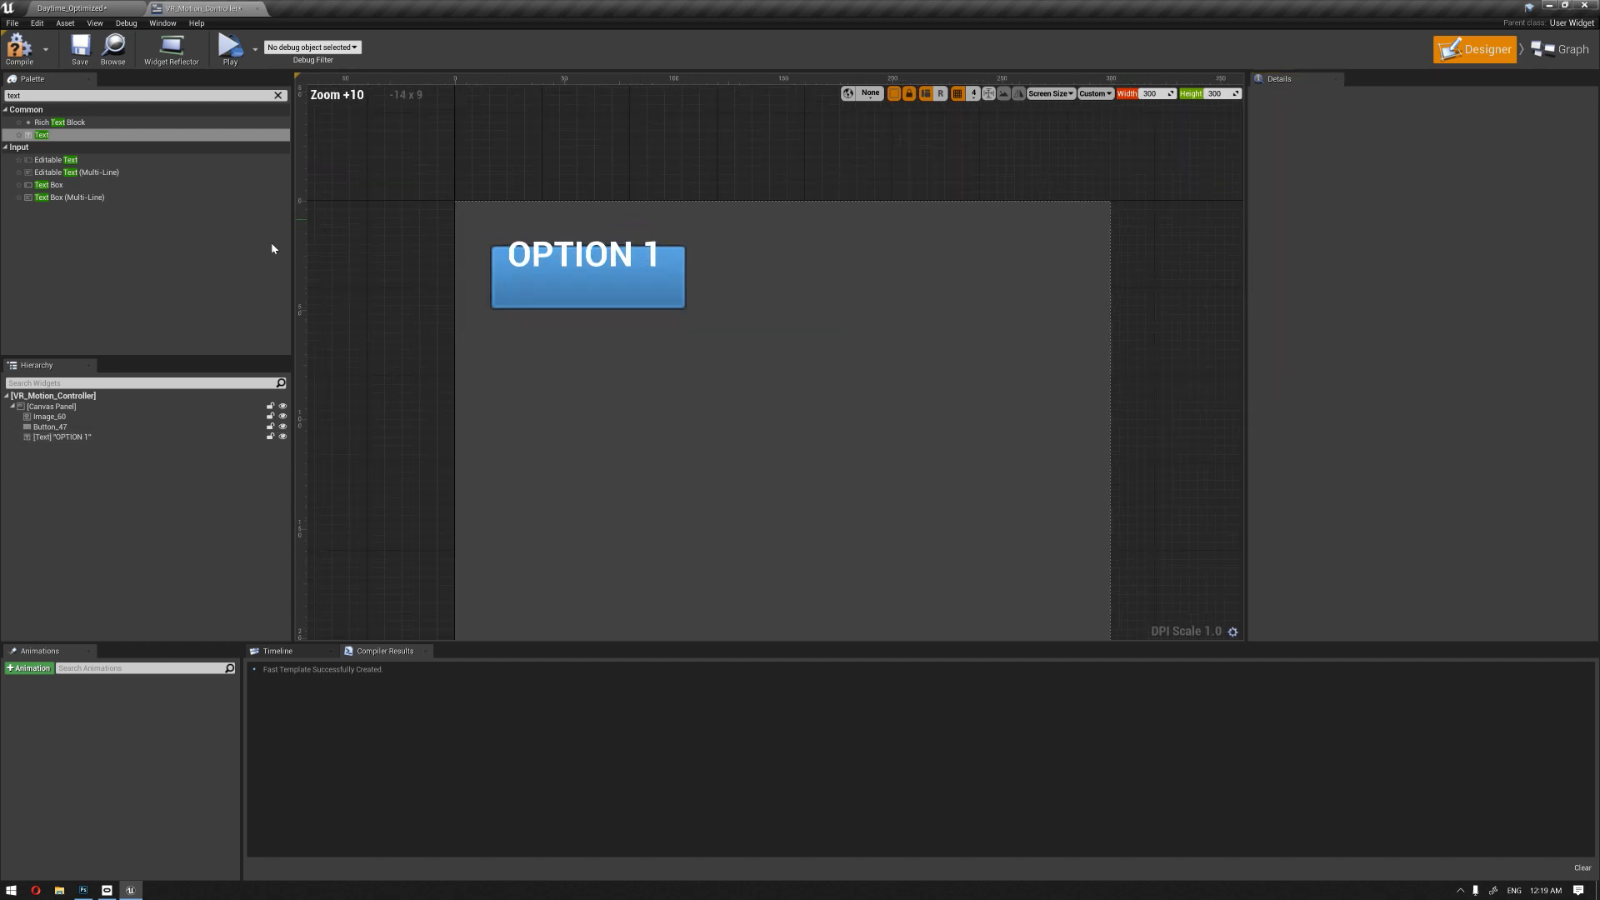
pyautogui.click(58, 438)
pyautogui.moveTo(65, 438); pyautogui.dragTo(52, 426)
pyautogui.click(678, 128)
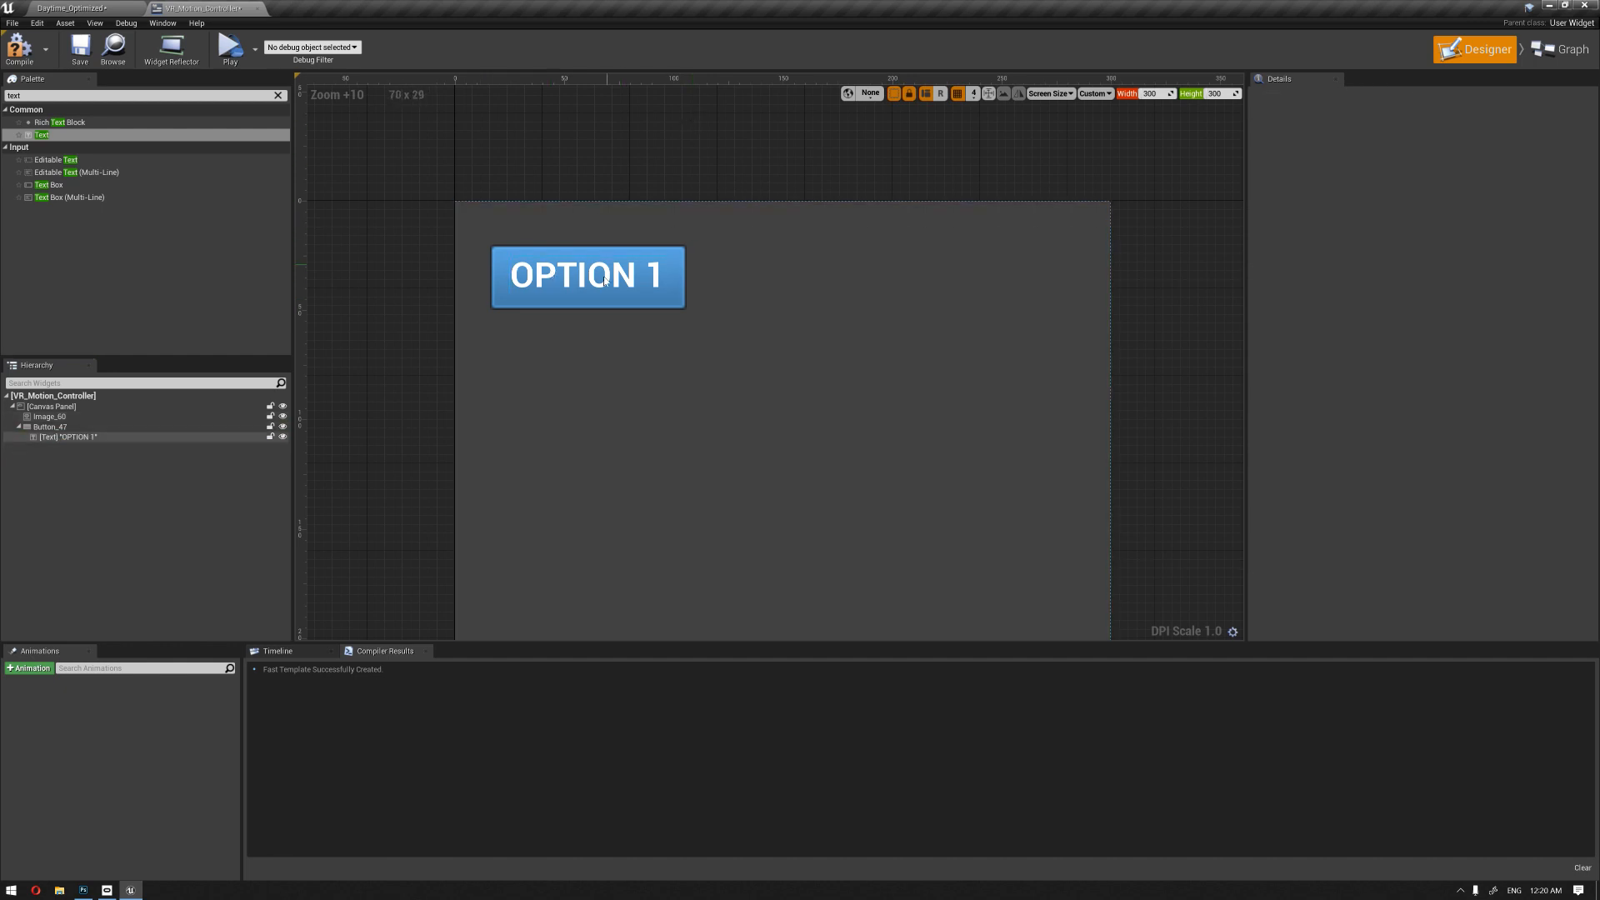
# Step: Set the background image's tint alpha to 0.6
pyautogui.scroll(-3, 725, 339)
pyautogui.click(715, 368)
pyautogui.scroll(-3, 775, 311)
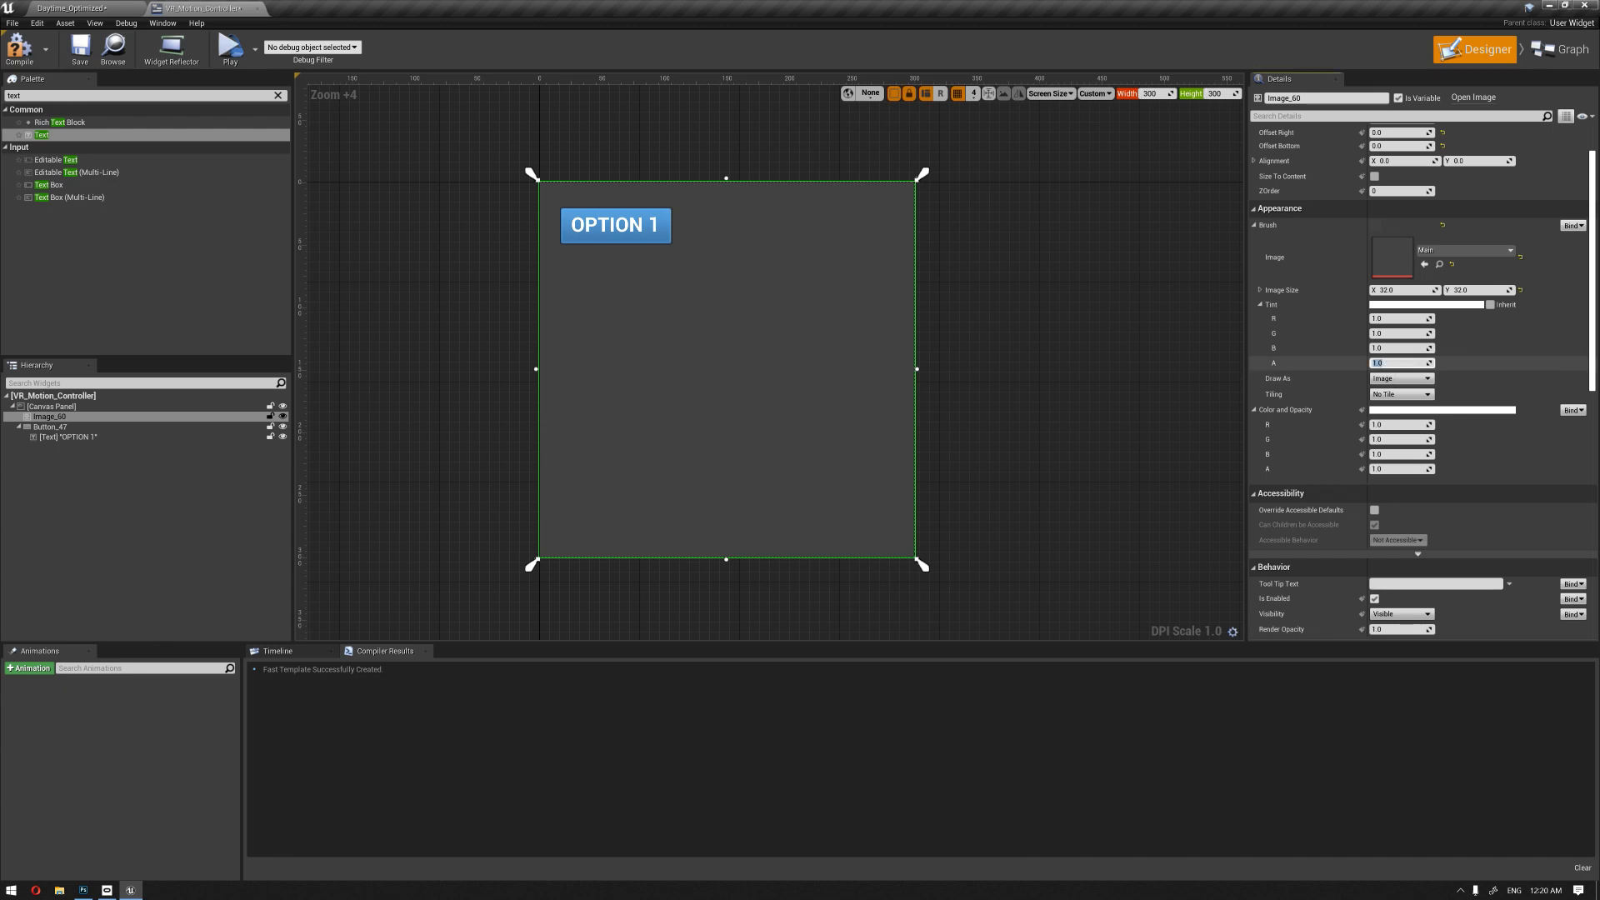
pyautogui.press('Return')
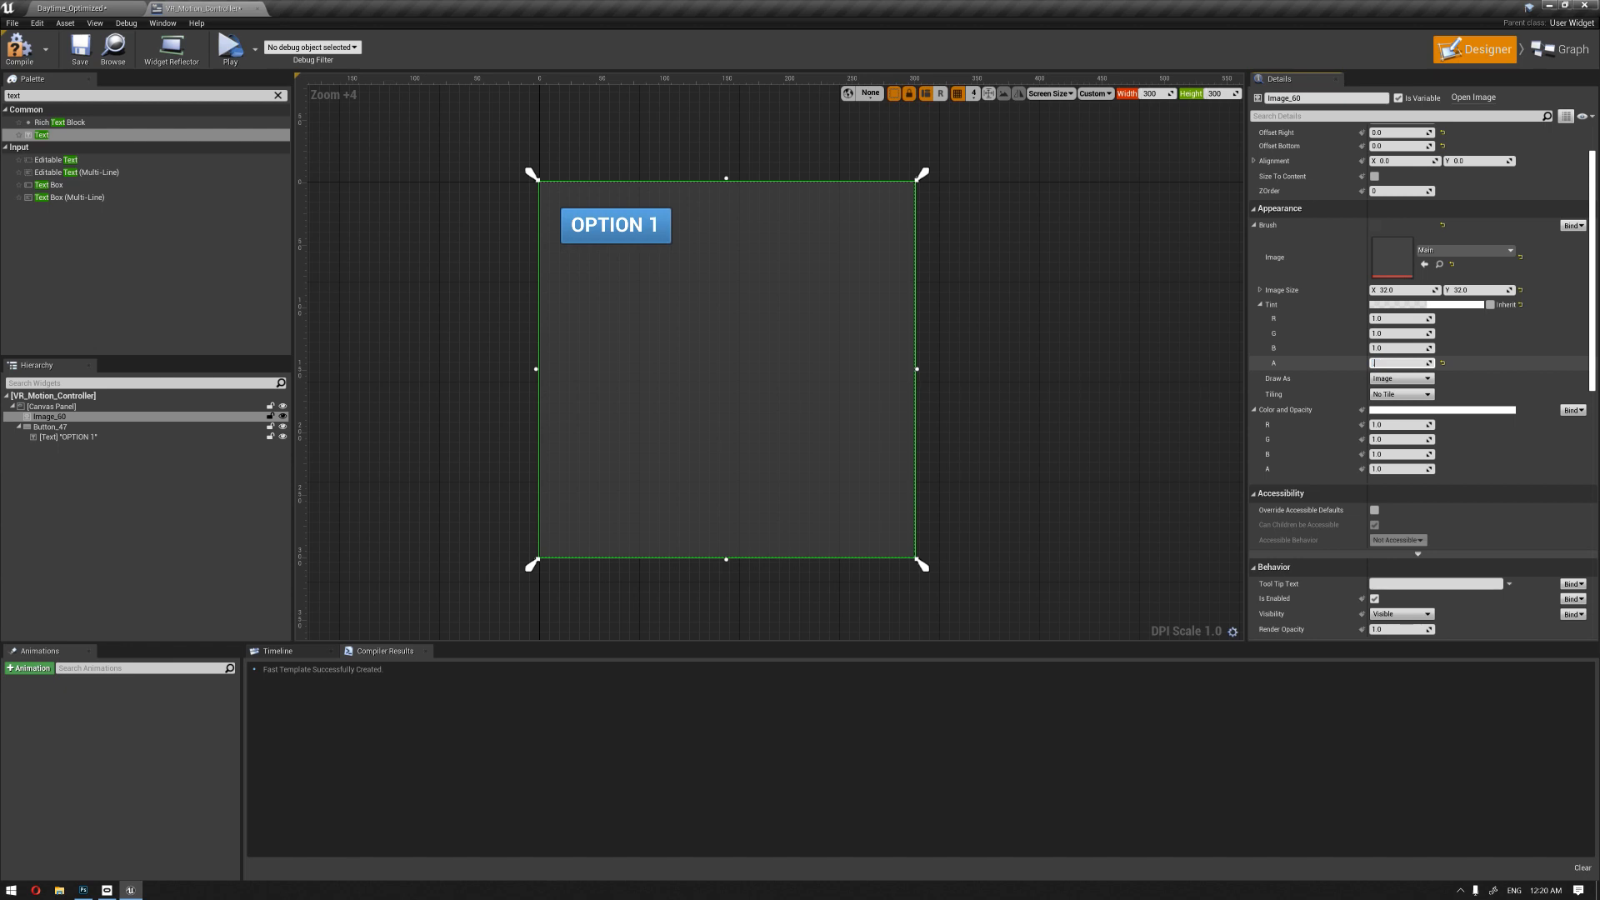
pyautogui.write('.6')
pyautogui.press('Return')
# Step: Set the alpha of the button's Normal tint to 0.6
pyautogui.click(646, 242)
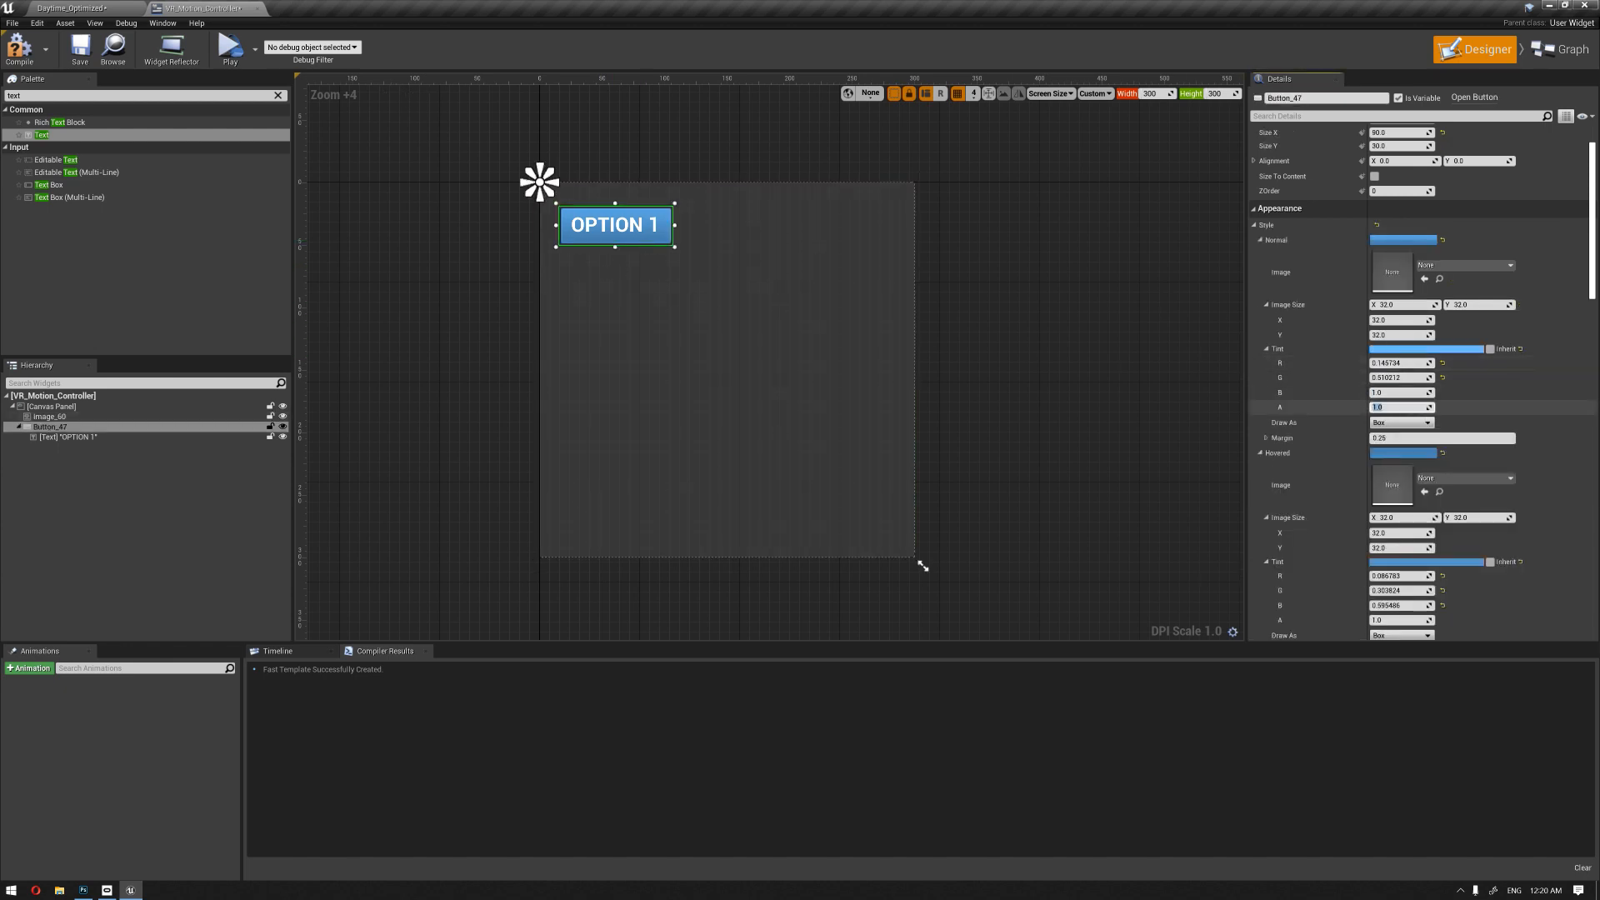
pyautogui.click(1392, 404)
pyautogui.write('.6')
pyautogui.press('Return')
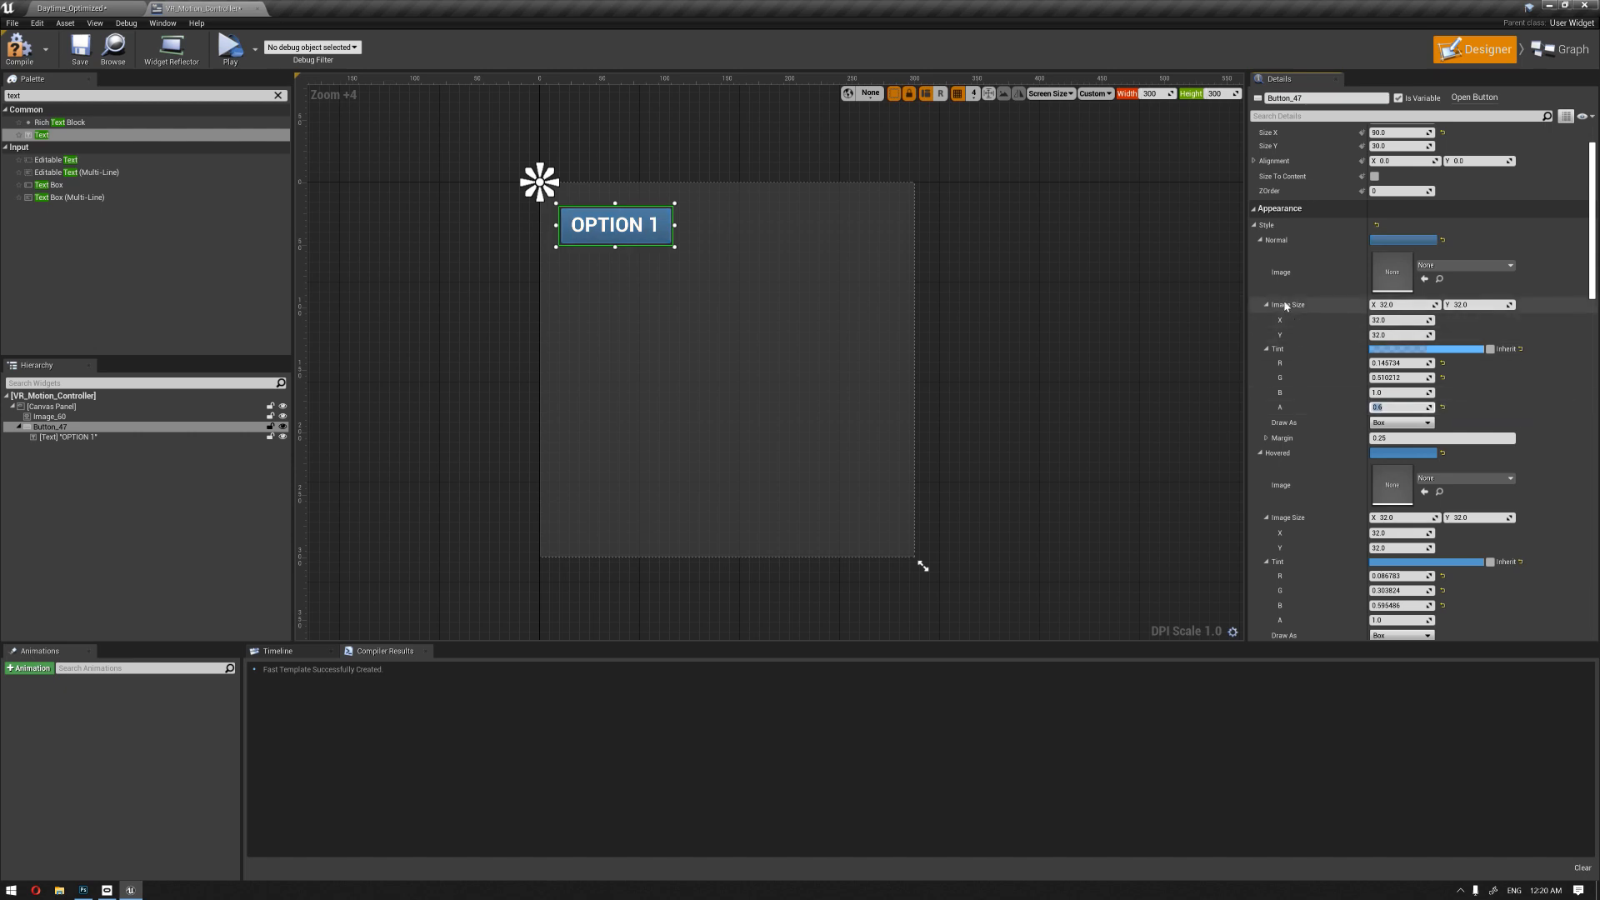
# Step: Set the alpha of the OPTION 1 text's color to 0.5
pyautogui.click(639, 231)
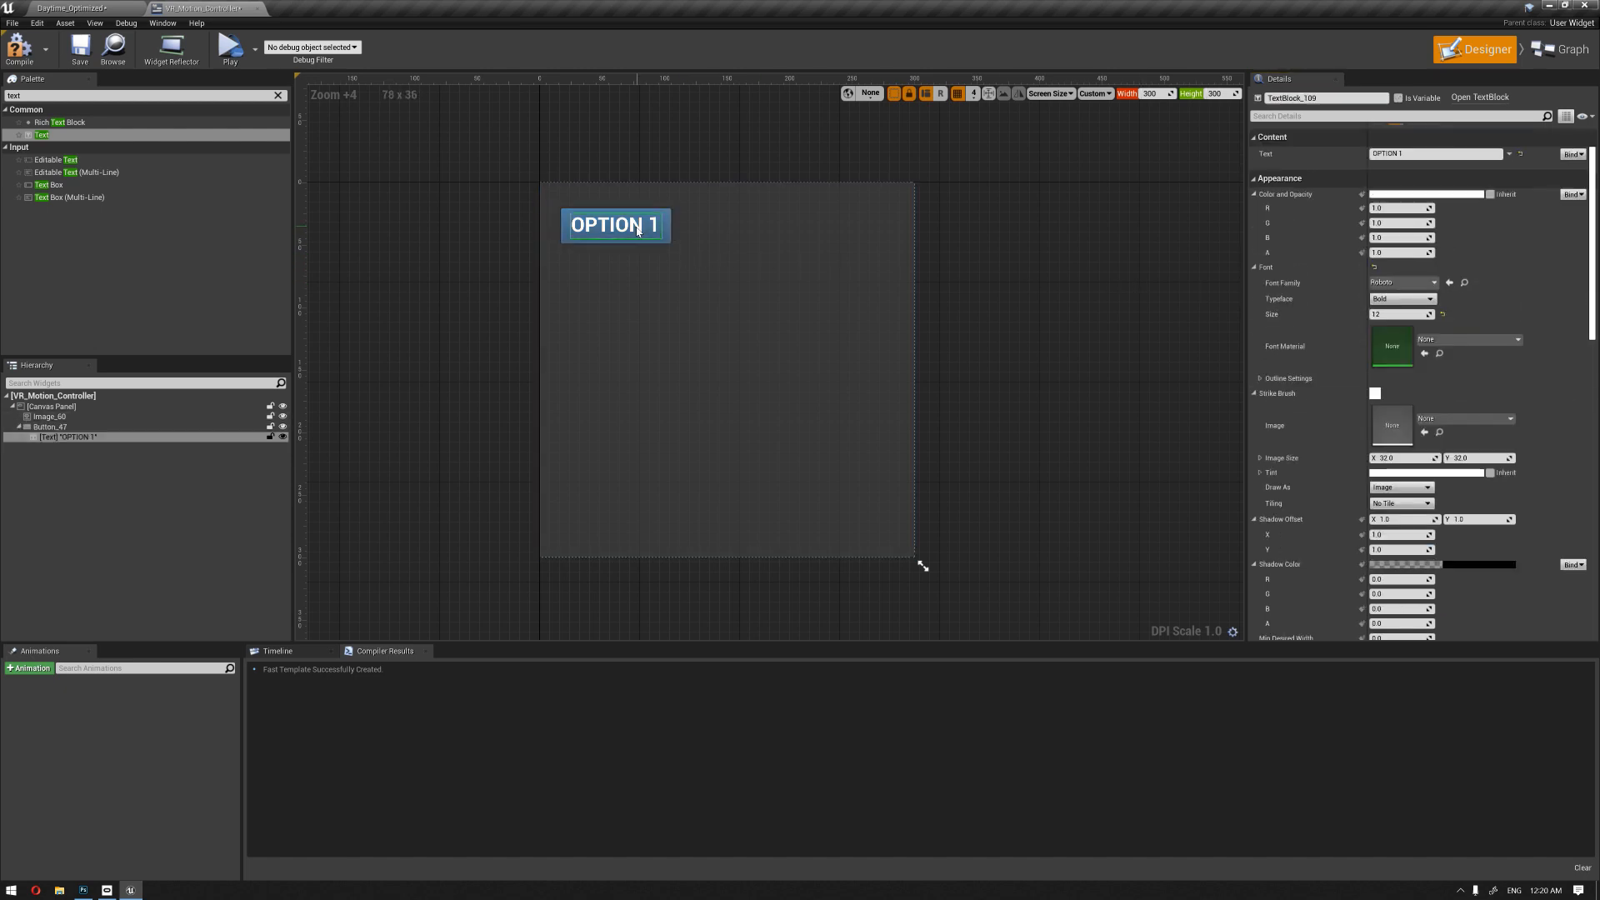
pyautogui.scroll(2, 1439, 336)
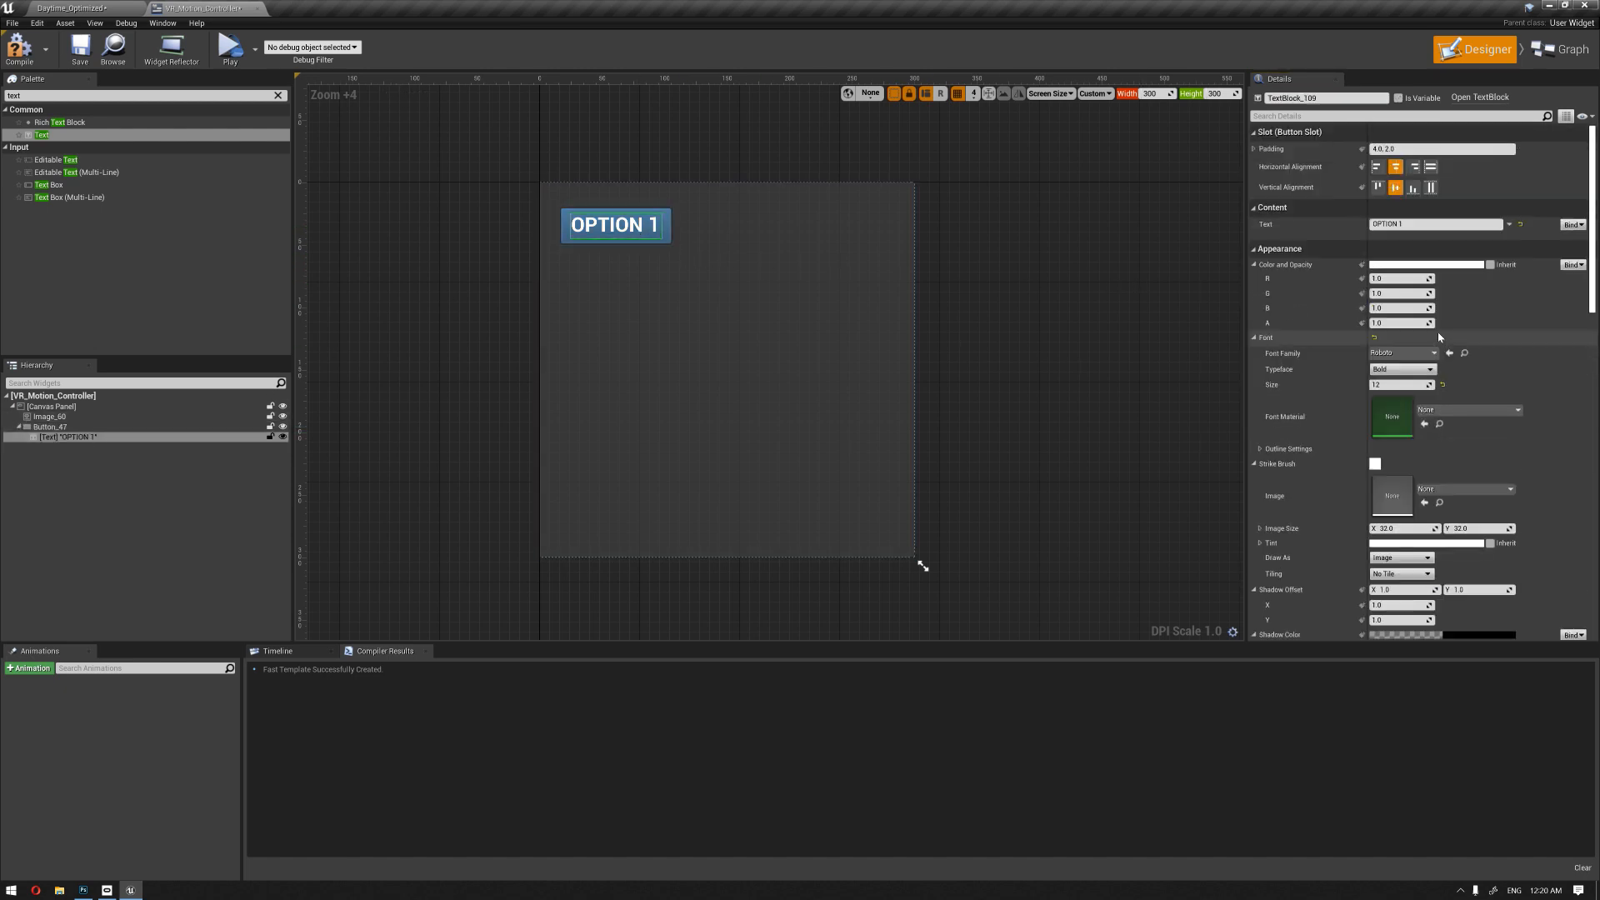
pyautogui.click(1400, 322)
pyautogui.write('0.5')
pyautogui.press('Return')
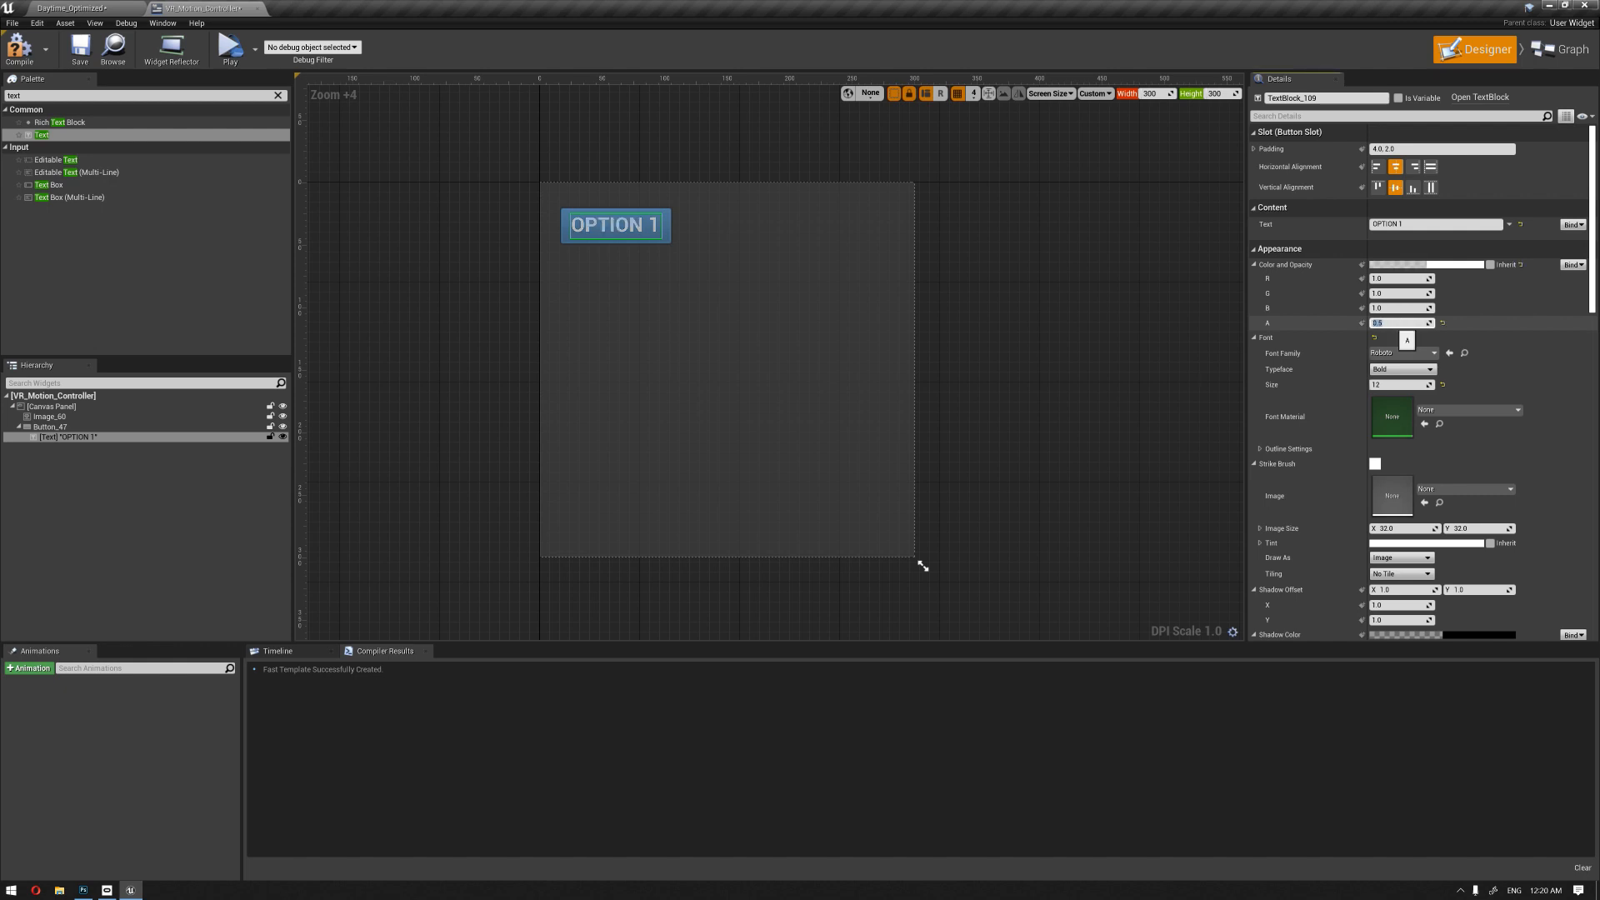
pyautogui.click(1048, 240)
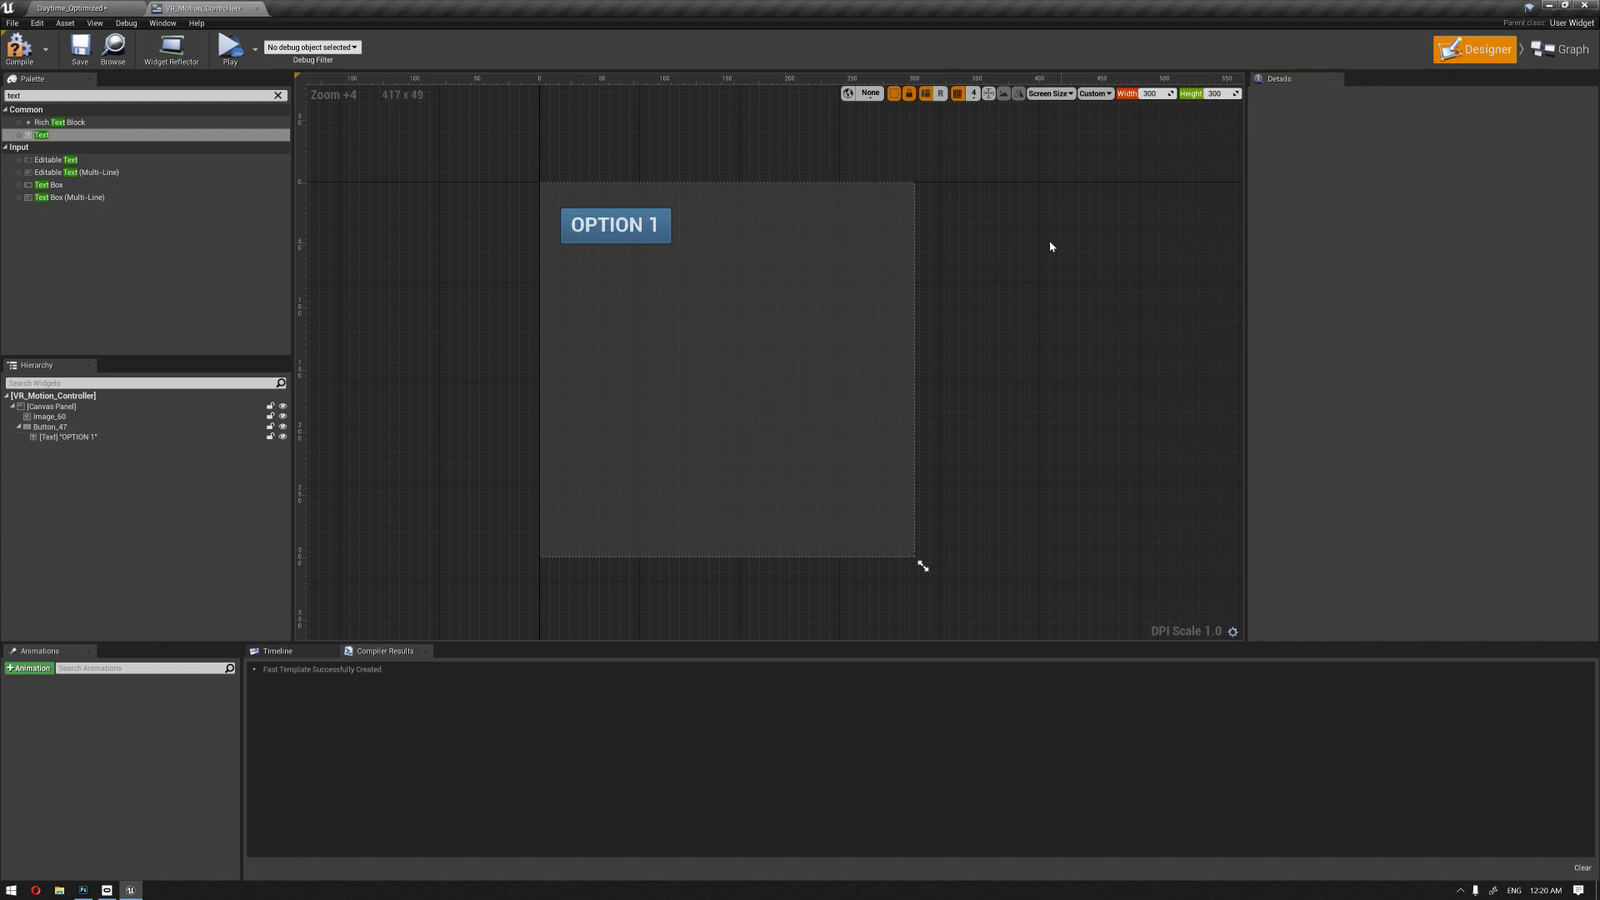
# Step: Rename the button as Op01
pyautogui.scroll(4, 764, 283)
pyautogui.click(667, 307)
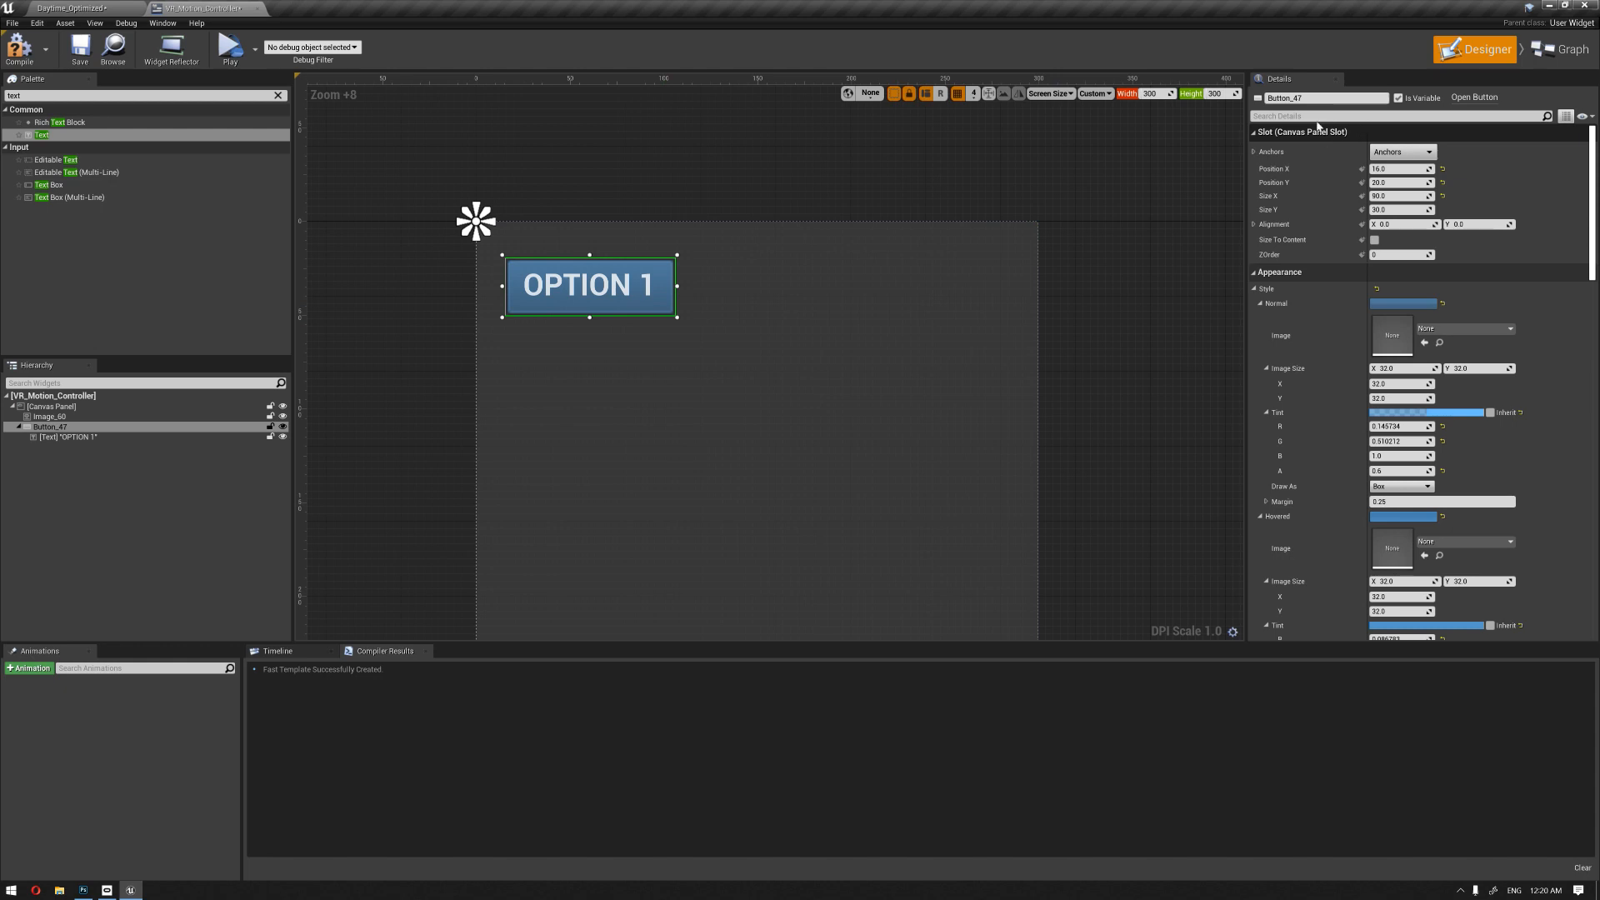
pyautogui.press('F2')
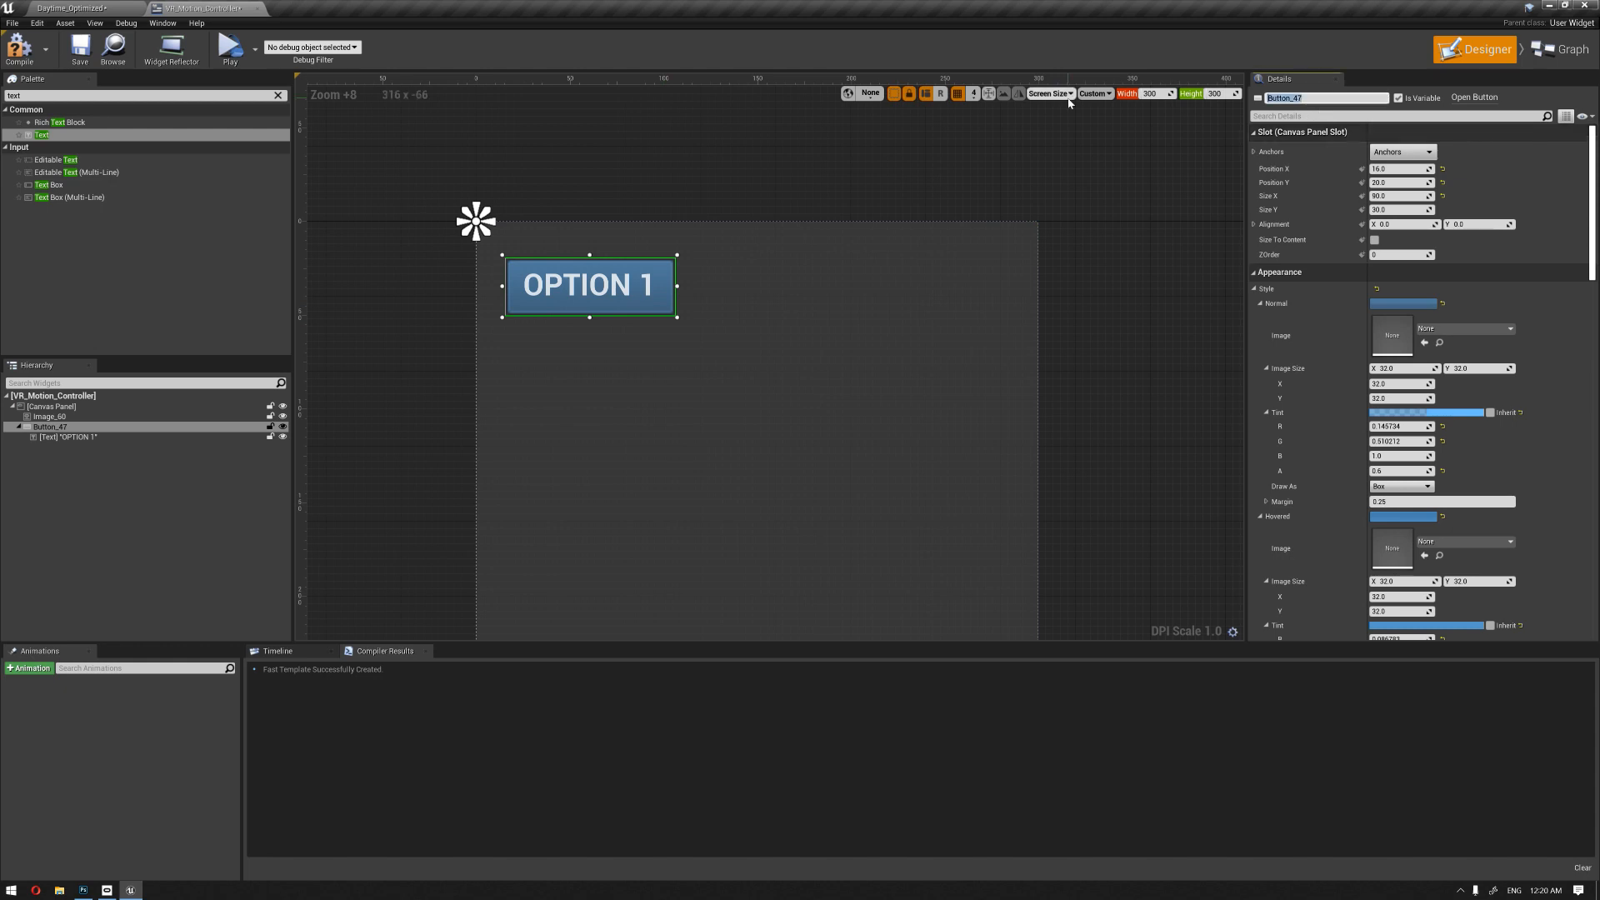
pyautogui.write('Op01')
pyautogui.press('Return')
pyautogui.click(695, 168)
# Step: Make a copy of the Op01 button on the canvas at about X 146, Y 79
pyautogui.click(657, 299)
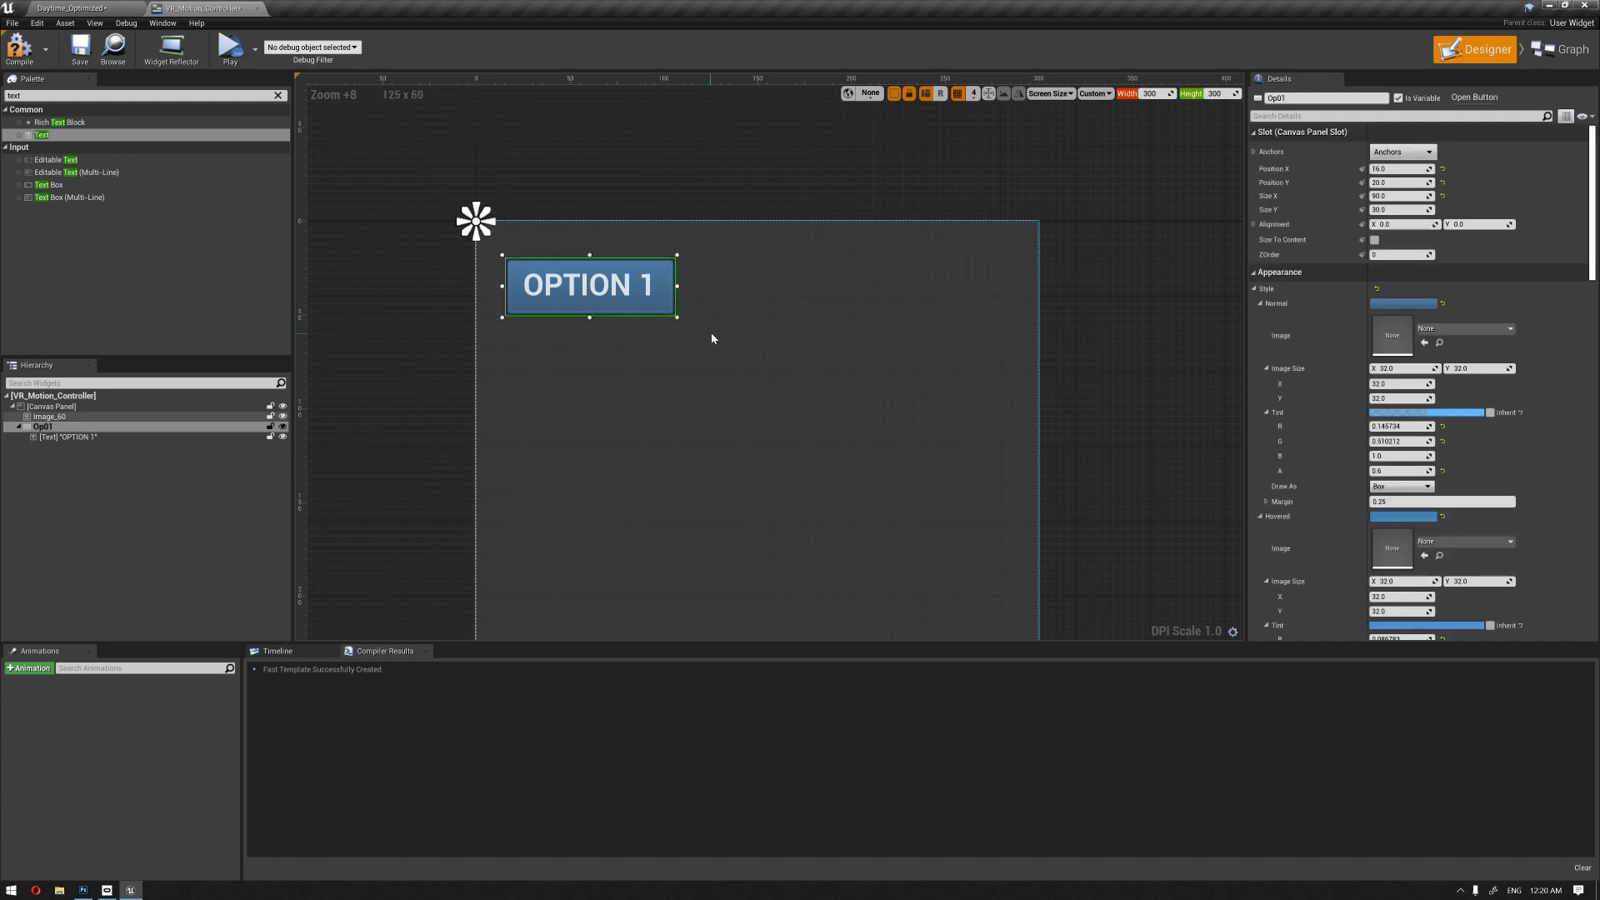
pyautogui.rightClick(751, 373)
pyautogui.click(778, 413)
pyautogui.scroll(-3, 783, 354)
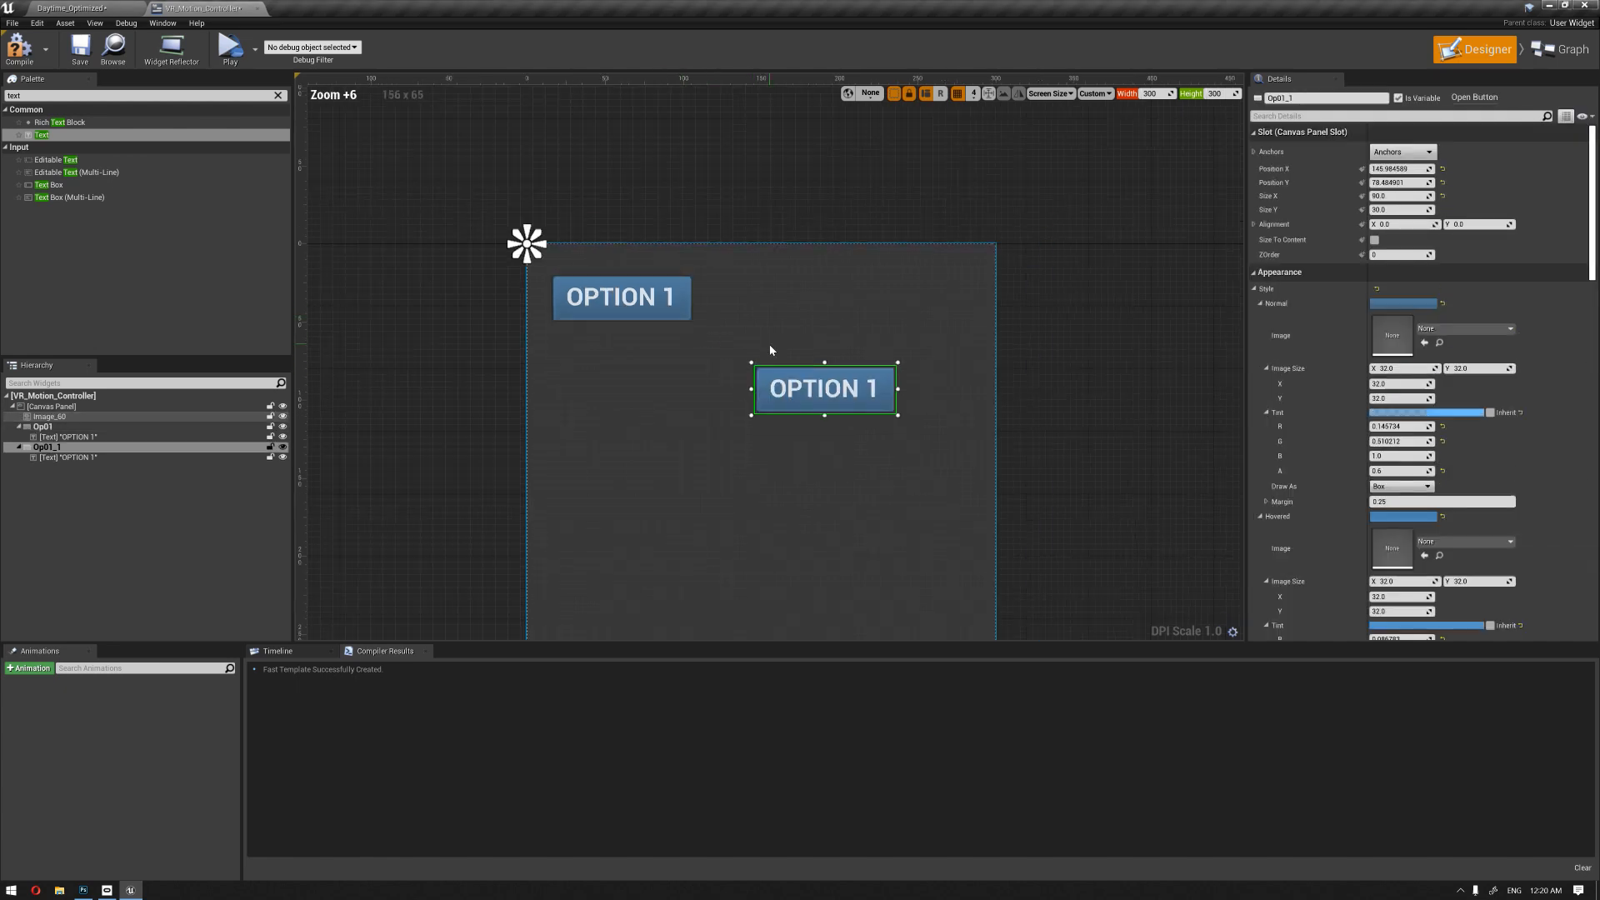
# Step: Move the copied button beside the first one, to X 116, Y 20, and rename it op02
pyautogui.scroll(3, 795, 383)
pyautogui.moveTo(898, 408); pyautogui.dragTo(842, 305)
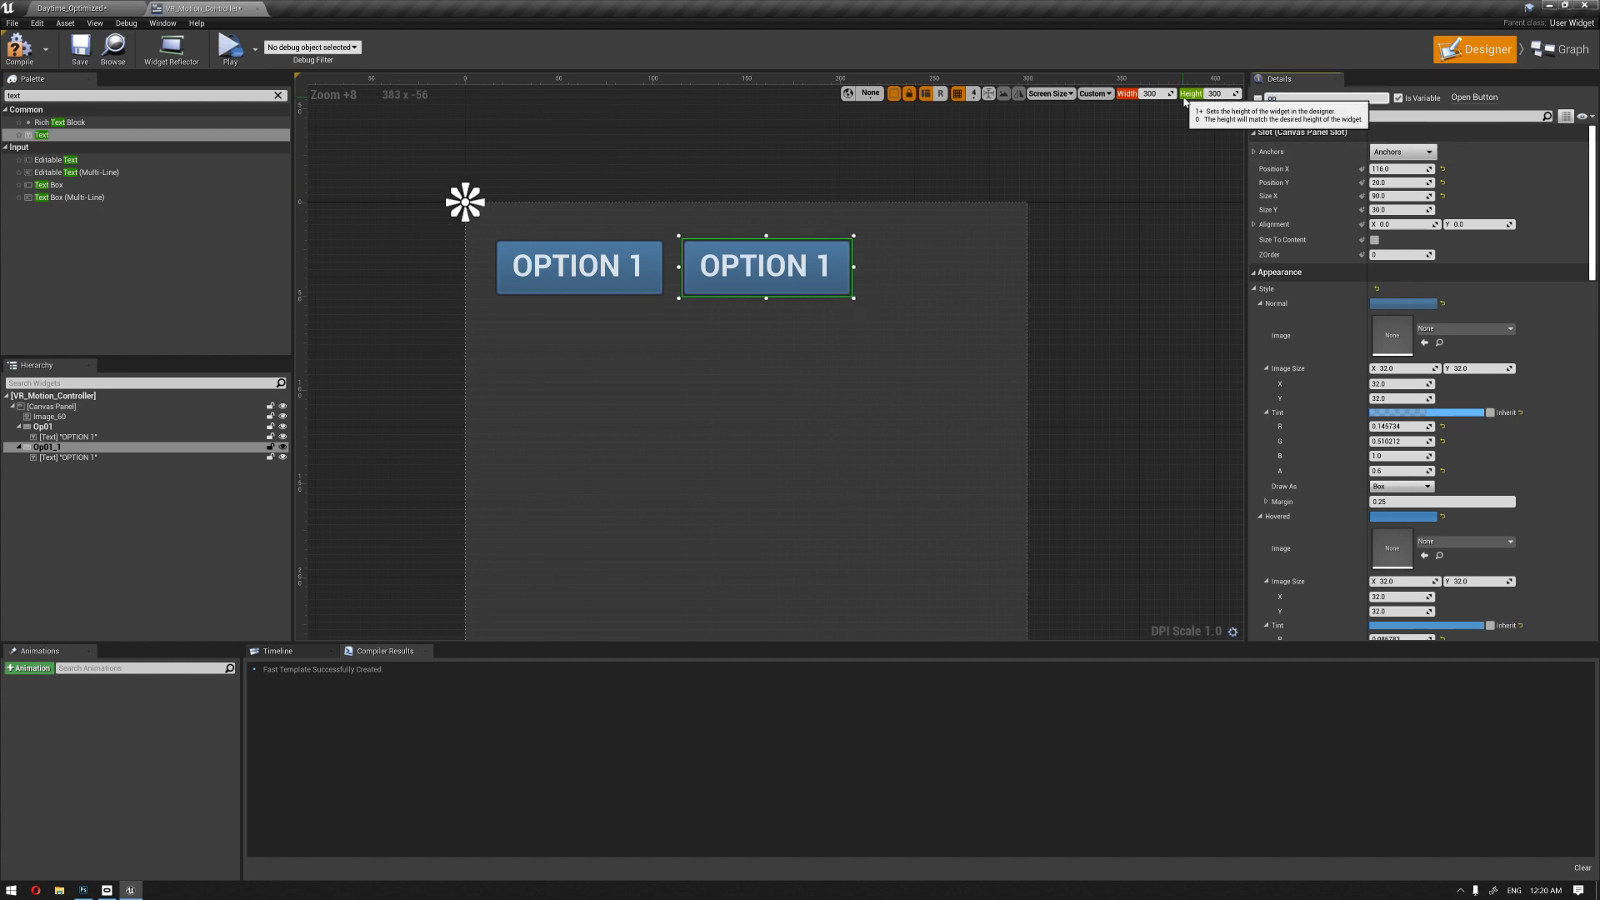
pyautogui.click(972, 172)
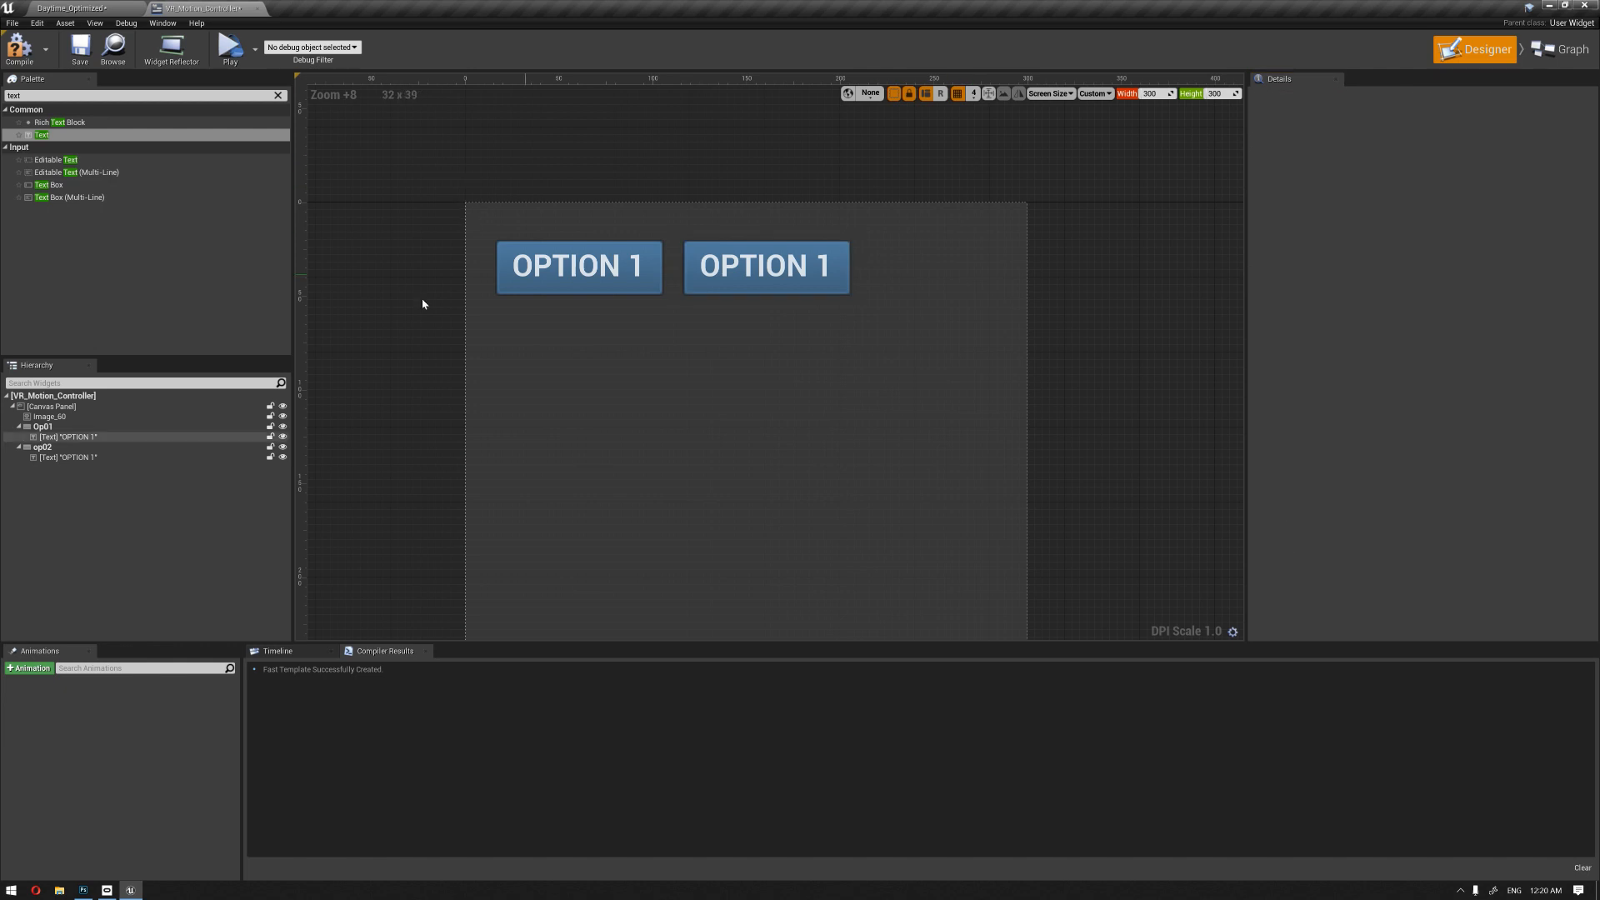
# Step: Change the text inside the op02 button to OPTION 2
pyautogui.click(68, 456)
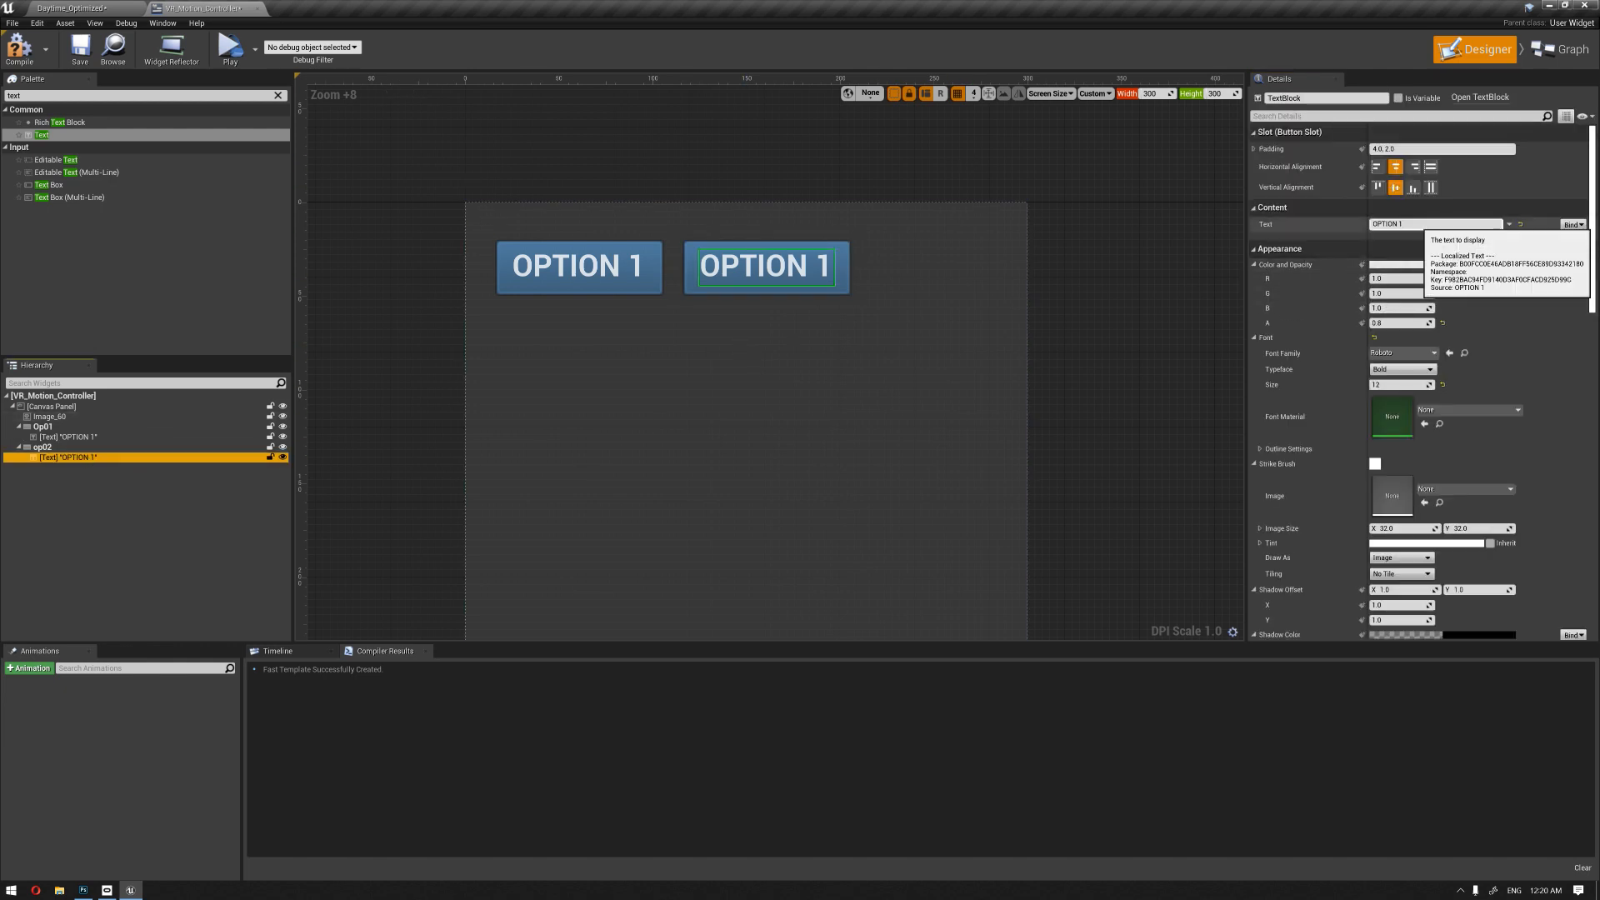
pyautogui.write('2')
pyautogui.press('Return')
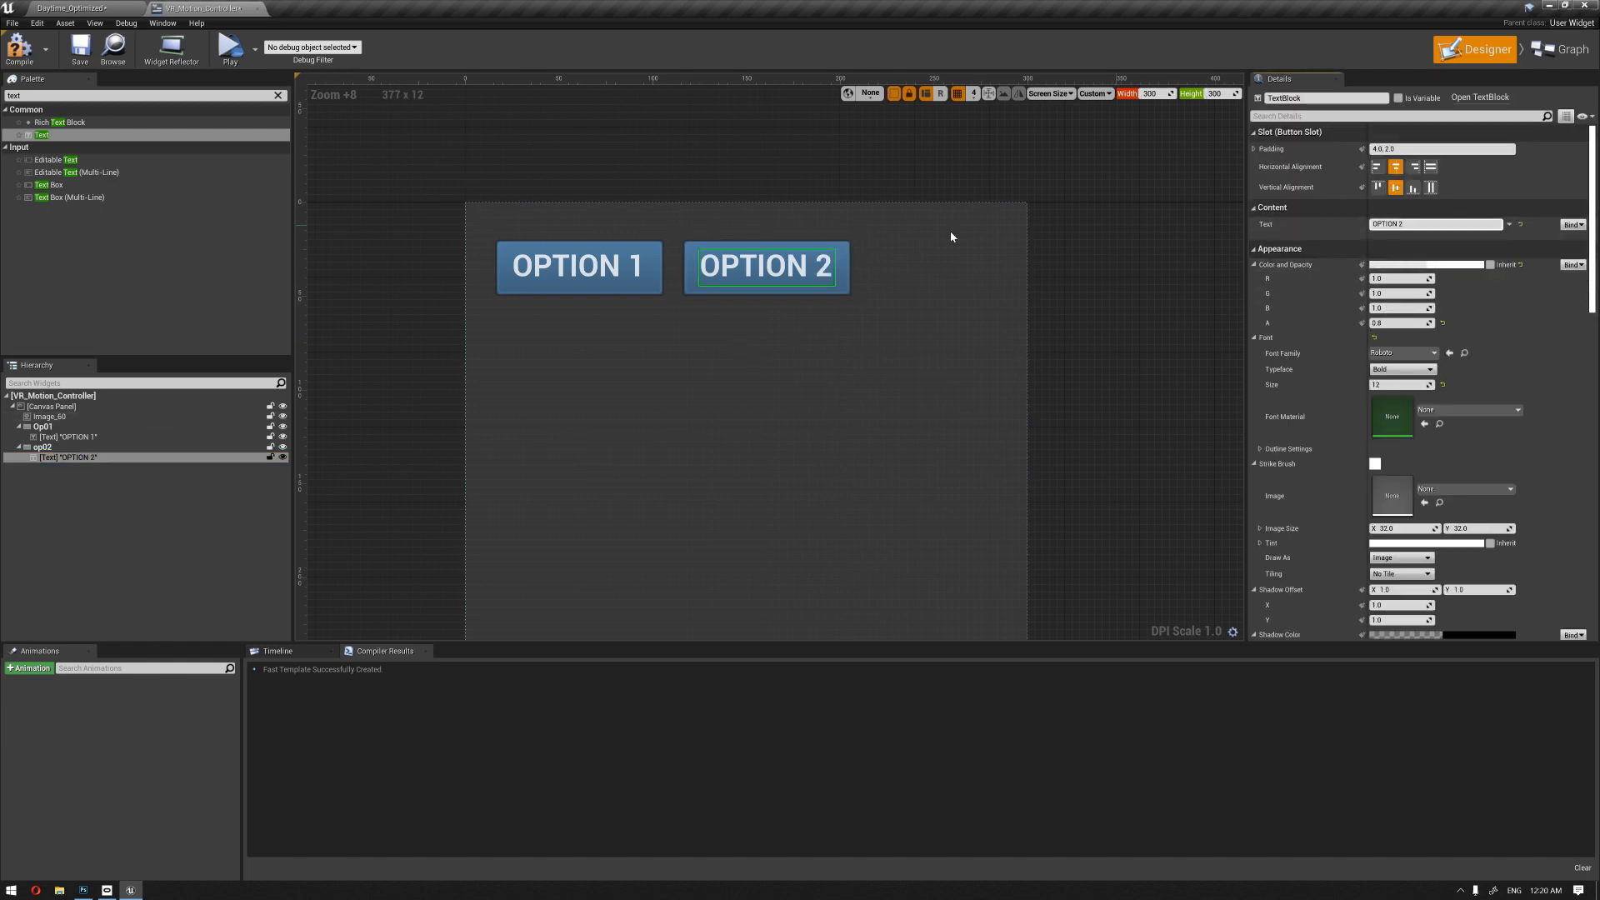
pyautogui.click(786, 171)
# Step: Paste a copy of the op02 button on the canvas at about X 203, Y 80
pyautogui.click(846, 290)
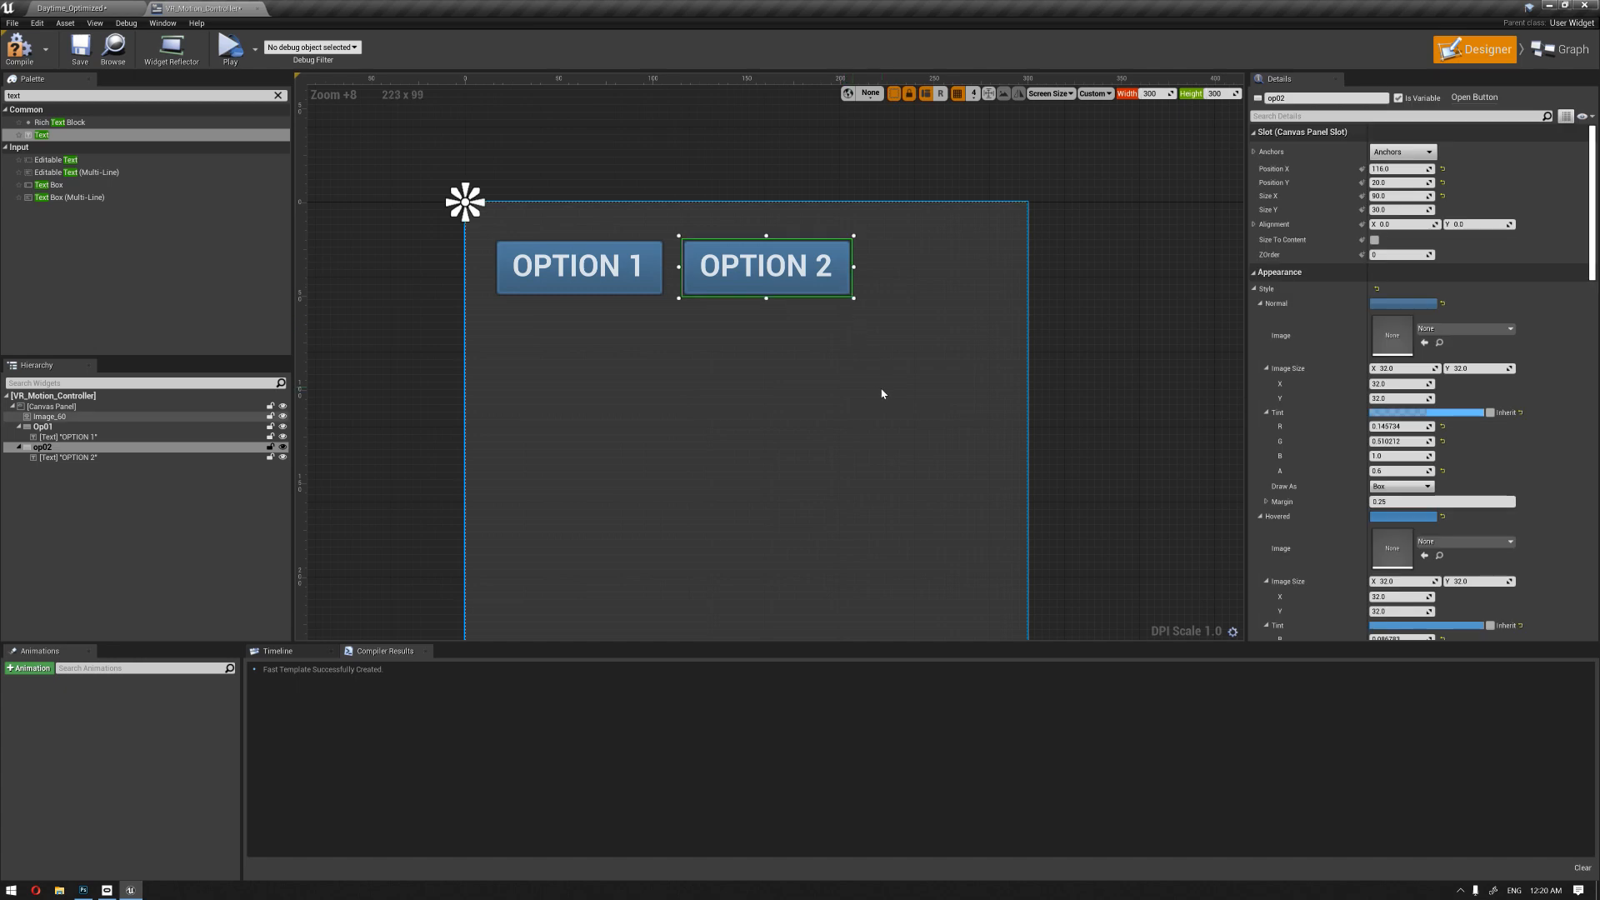
pyautogui.click(831, 346)
pyautogui.rightClick(832, 346)
pyautogui.click(871, 390)
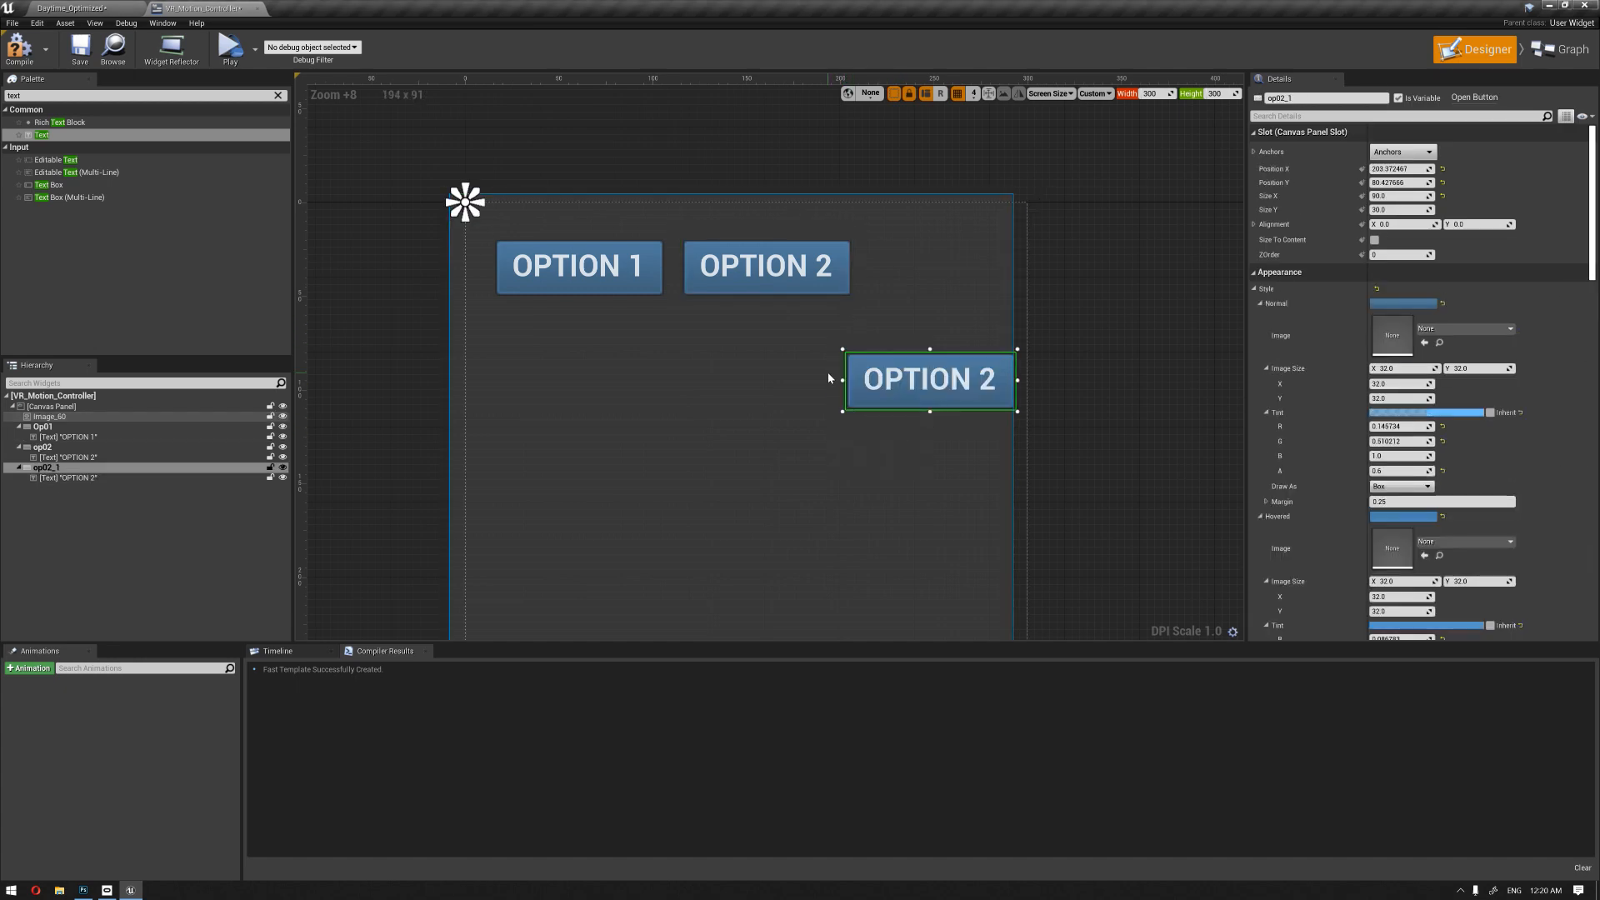
# Step: Shift the Op01 button left to X 4 and the op02 button left to X 96
pyautogui.click(648, 291)
pyautogui.press('Left')
pyautogui.press('Left')
pyautogui.press('Left')
pyautogui.click(665, 287)
pyautogui.click(733, 288)
pyautogui.press('Left')
pyautogui.press('Left')
pyautogui.press('Left')
pyautogui.press('Left')
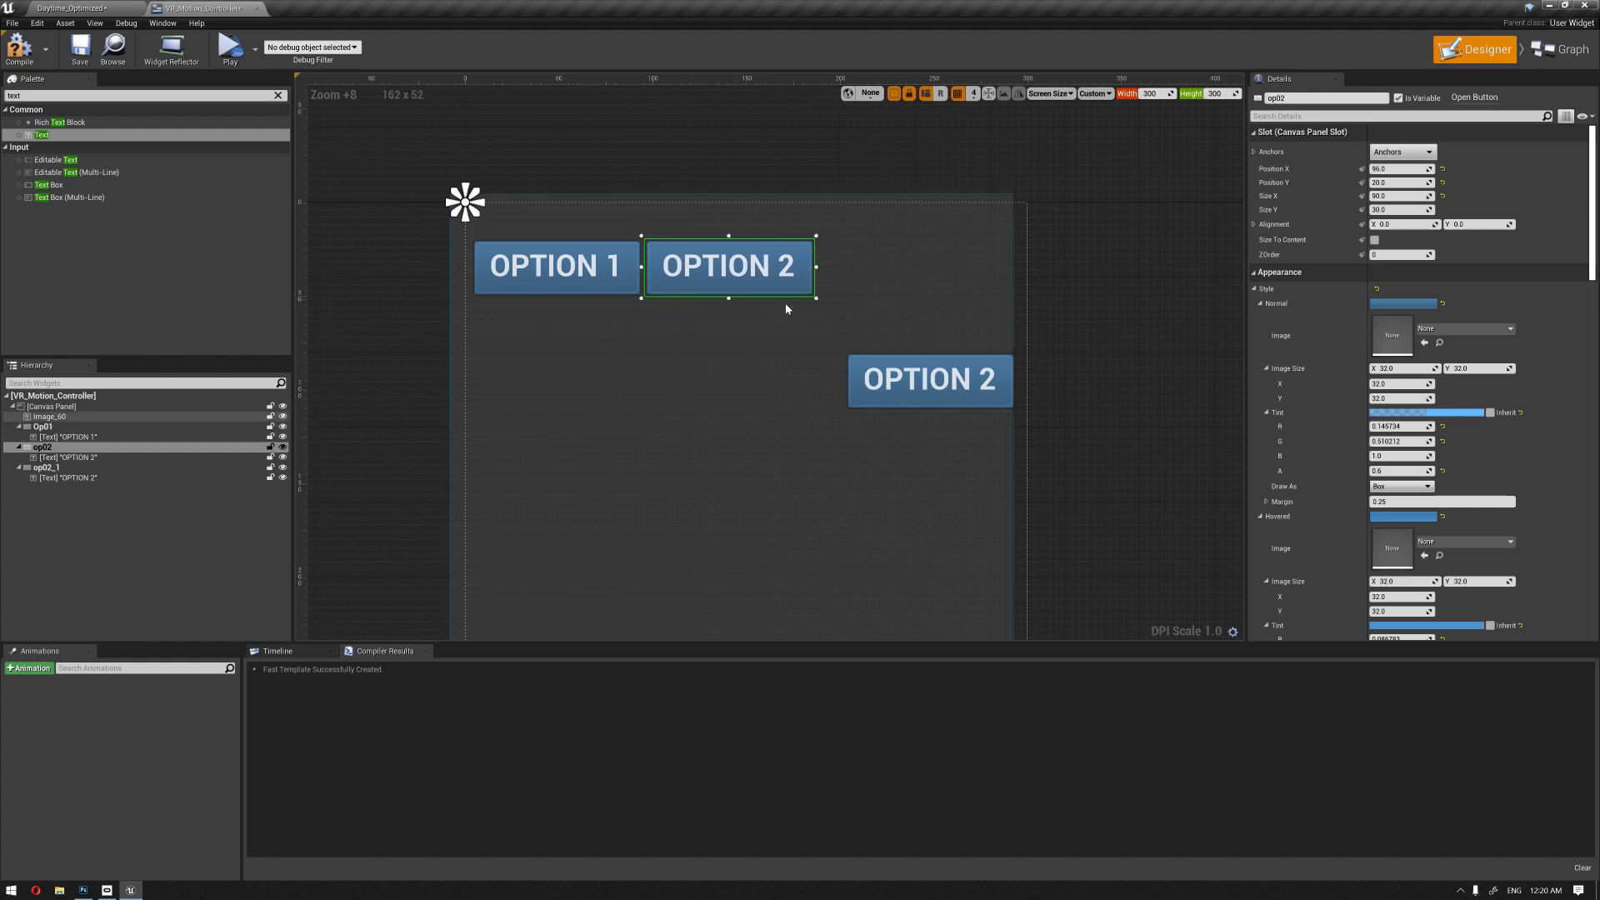
# Step: Move the newly copied button up beside the other two, to X 196, Y 24
pyautogui.click(941, 403)
pyautogui.press('Up')
pyautogui.press('Up')
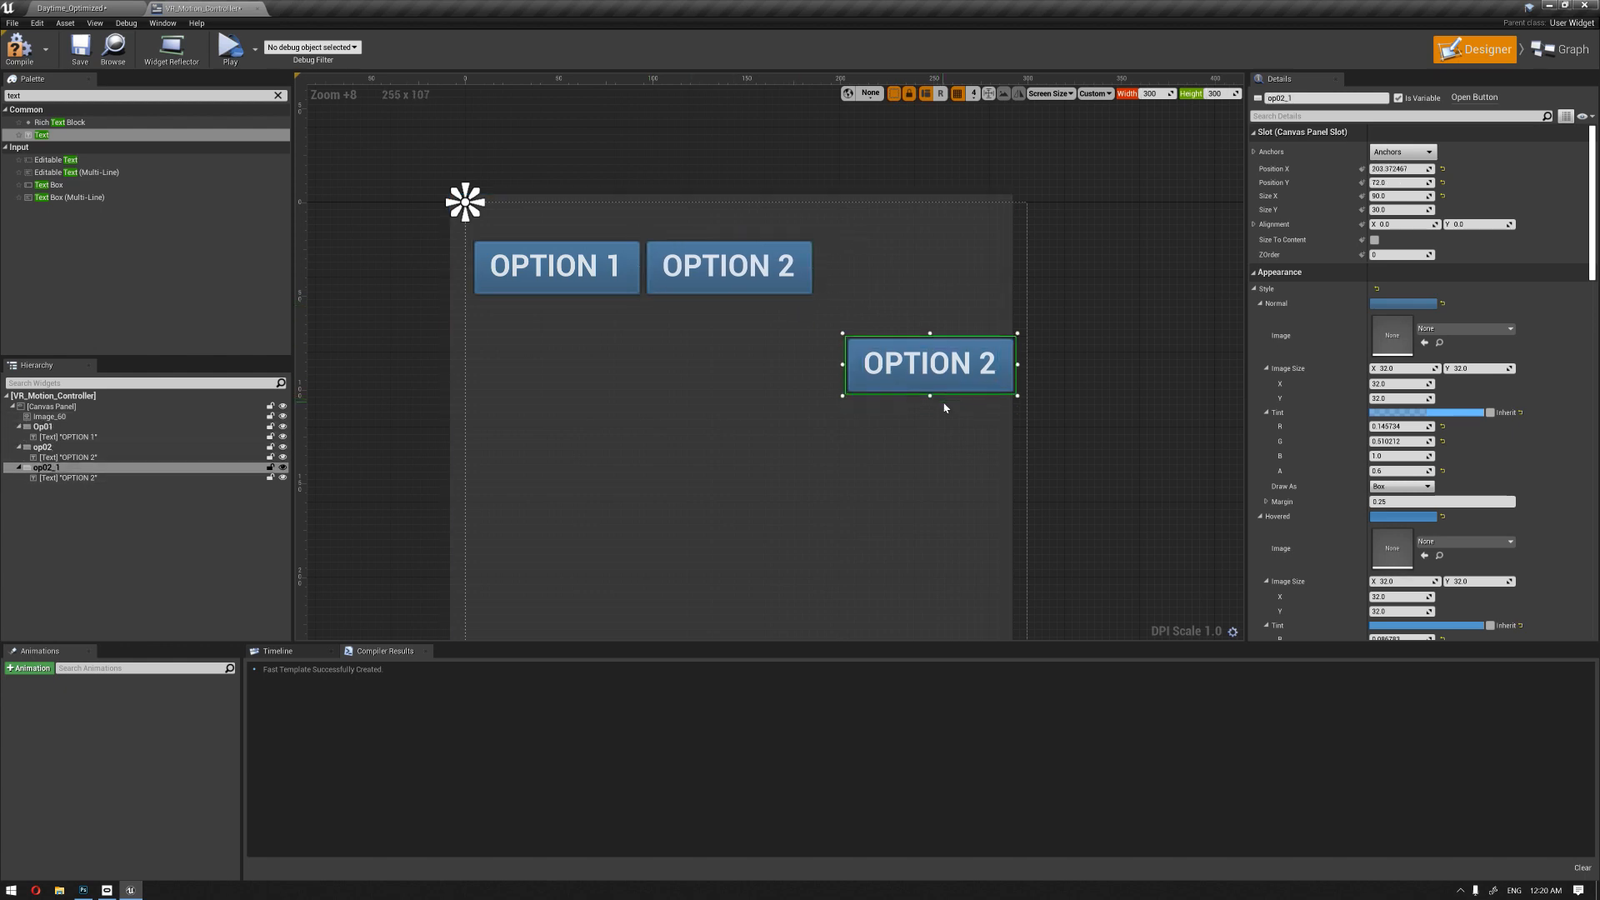
pyautogui.press('Up')
pyautogui.press('Up')
pyautogui.press('Up')
pyautogui.press('Up')
pyautogui.press('Up')
pyautogui.press('Up')
pyautogui.press('Up')
pyautogui.press('Up')
pyautogui.press('Up')
pyautogui.press('Up')
pyautogui.press('Up')
pyautogui.press('Up')
pyautogui.press('Left')
pyautogui.press('Left')
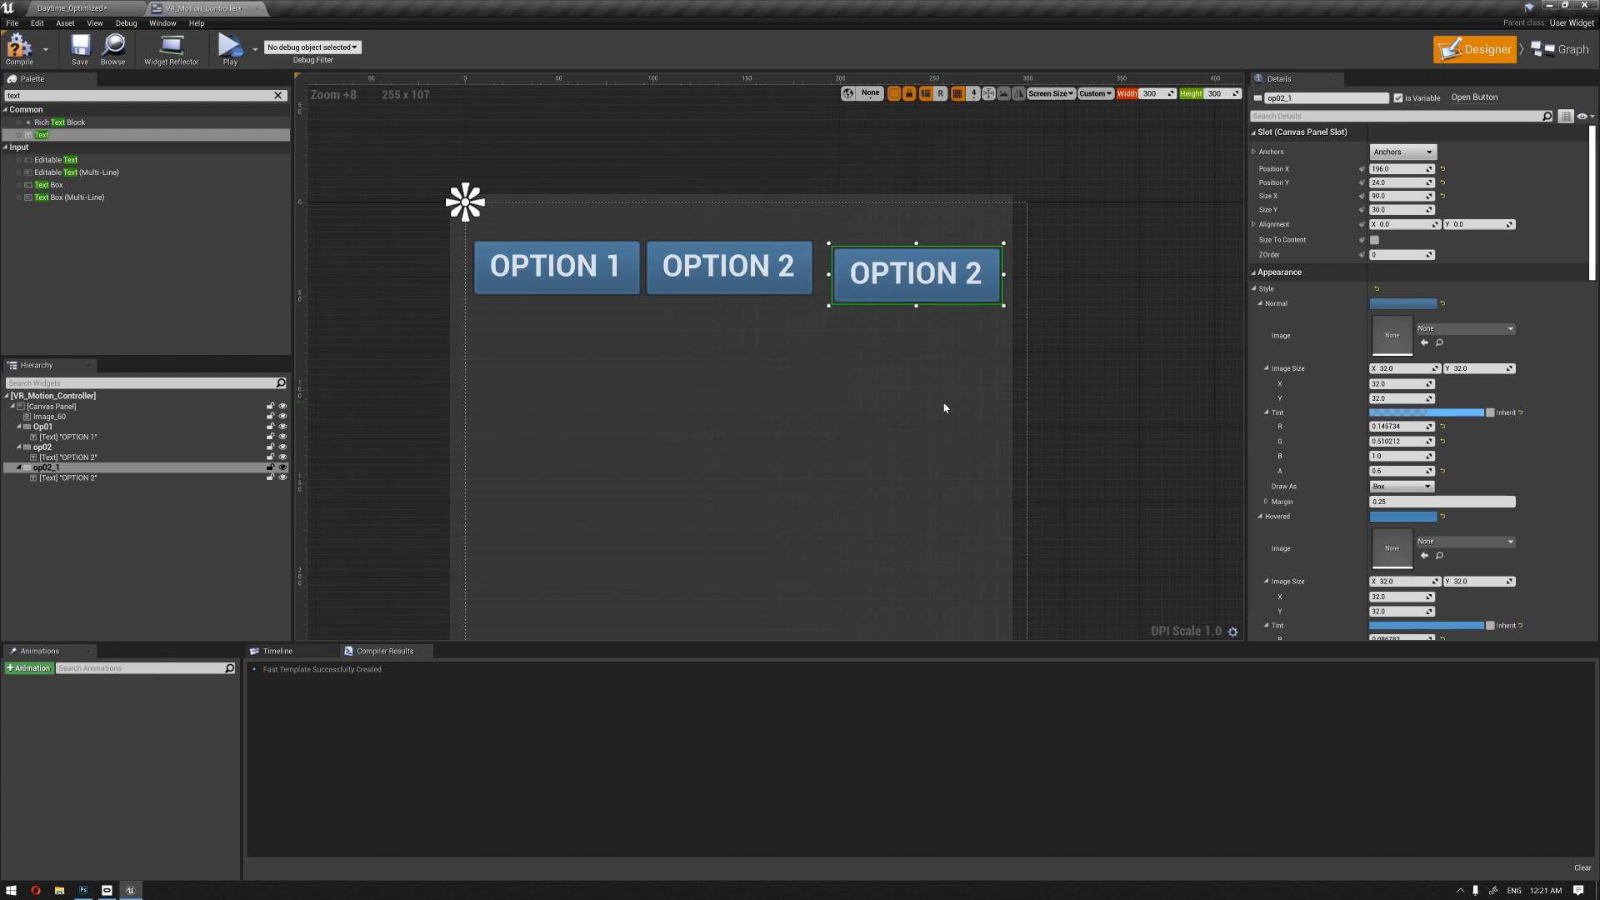
# Step: Anchor the background image to stretch across the full canvas and set all four of its offsets to 0
pyautogui.click(945, 409)
pyautogui.click(1403, 151)
pyautogui.click(1521, 315)
pyautogui.click(1402, 152)
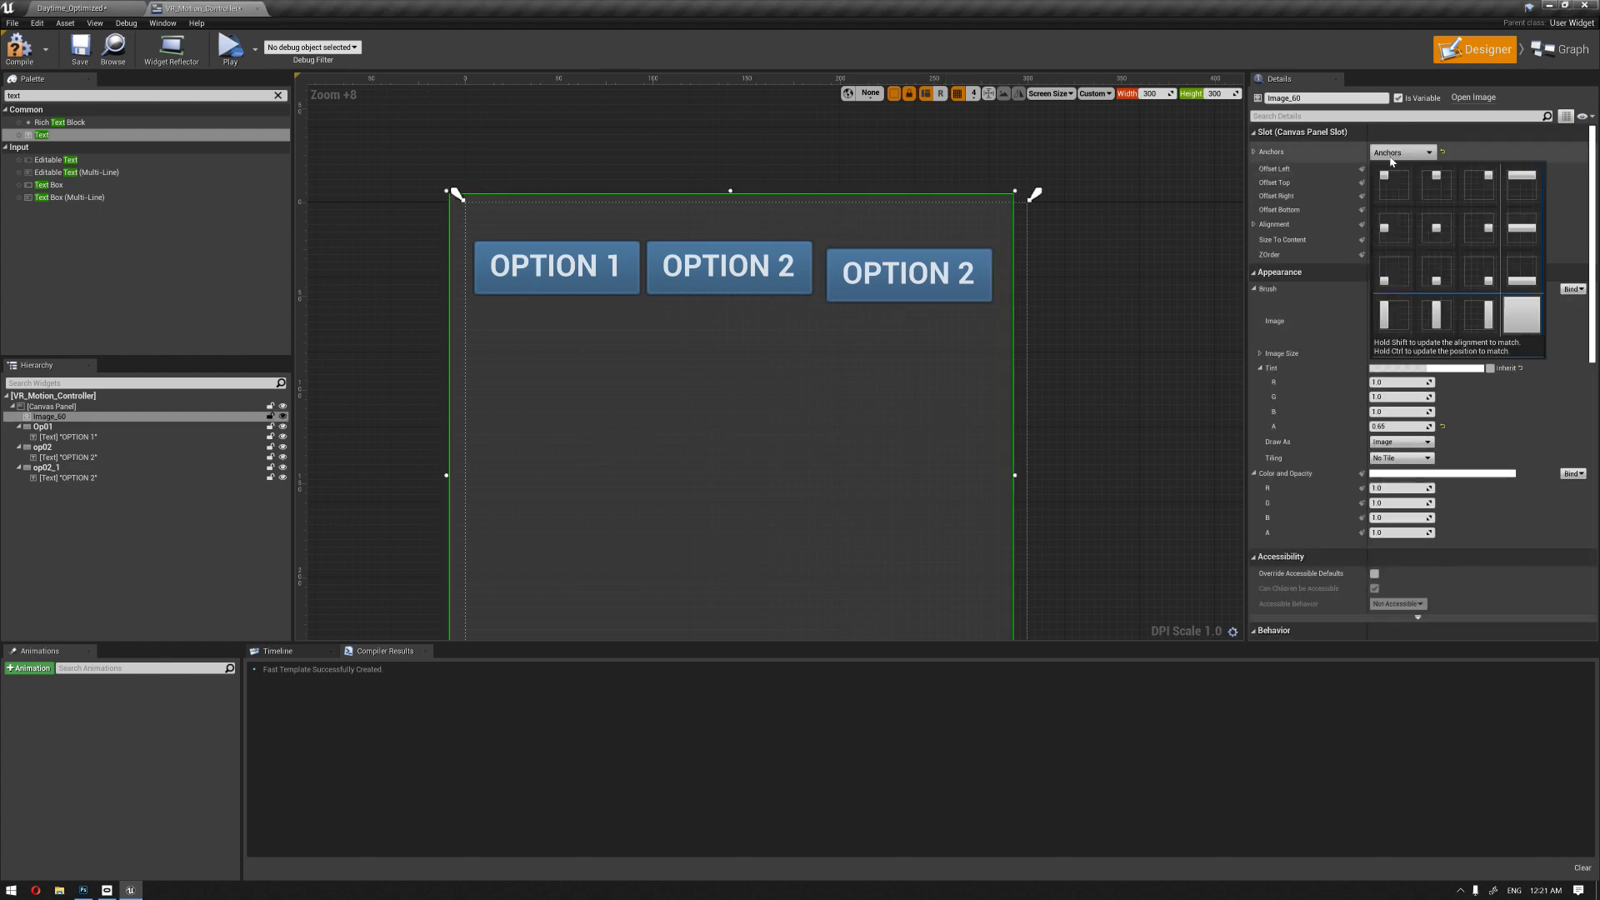
pyautogui.click(1514, 323)
pyautogui.click(1400, 170)
pyautogui.write('0')
pyautogui.press('Tab')
pyautogui.write('0')
pyautogui.press('Tab')
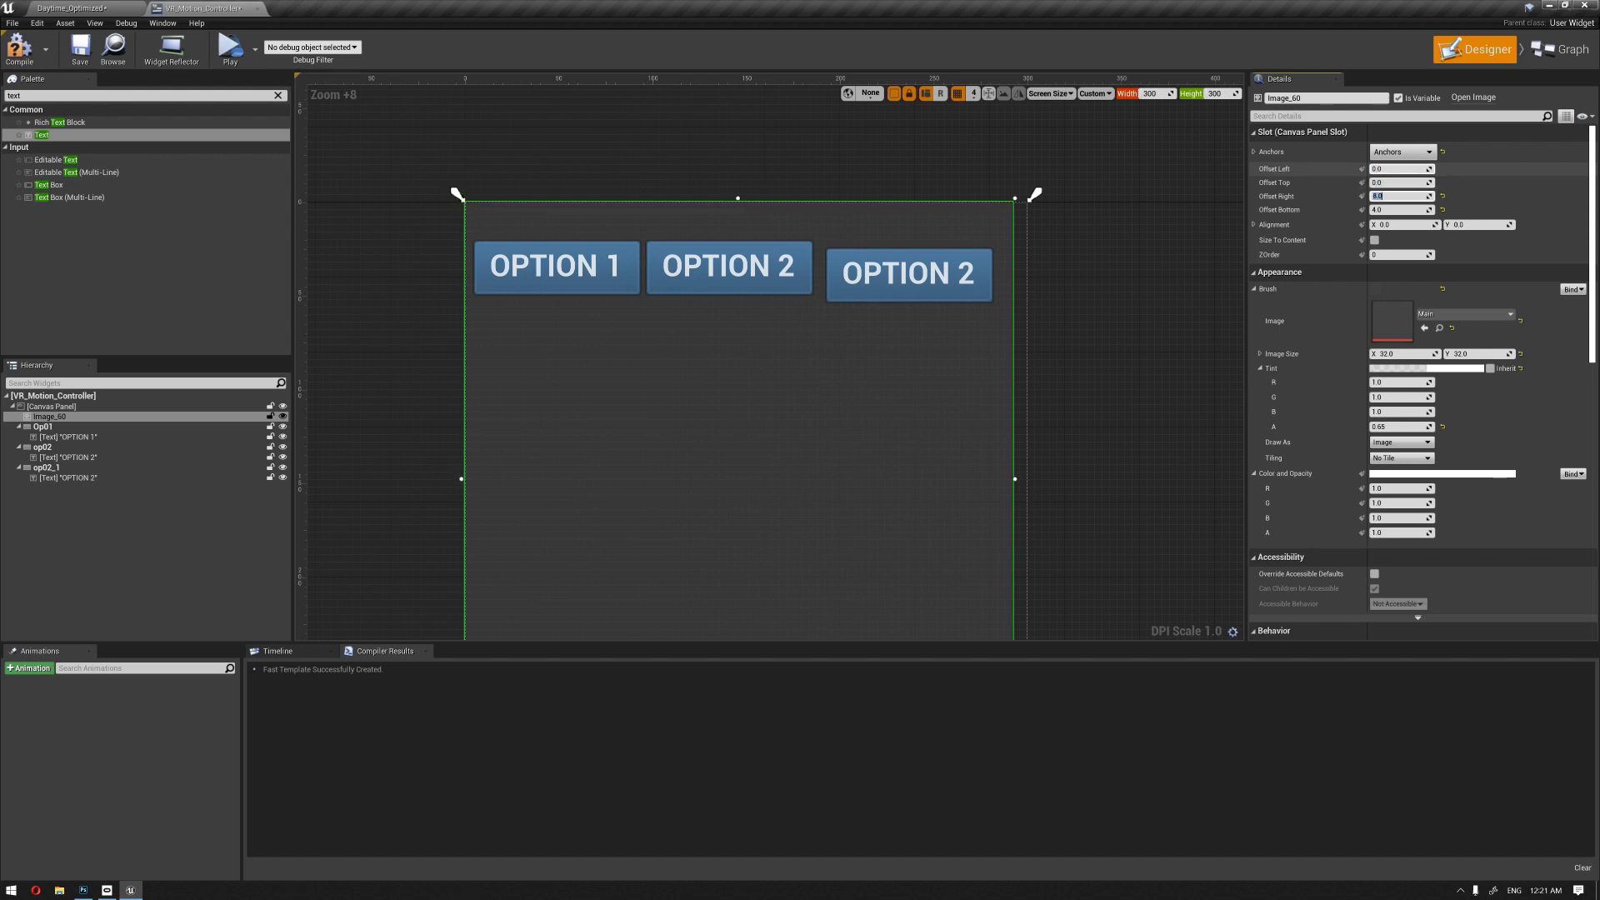
pyautogui.write('0')
pyautogui.press('Tab')
pyautogui.write('0')
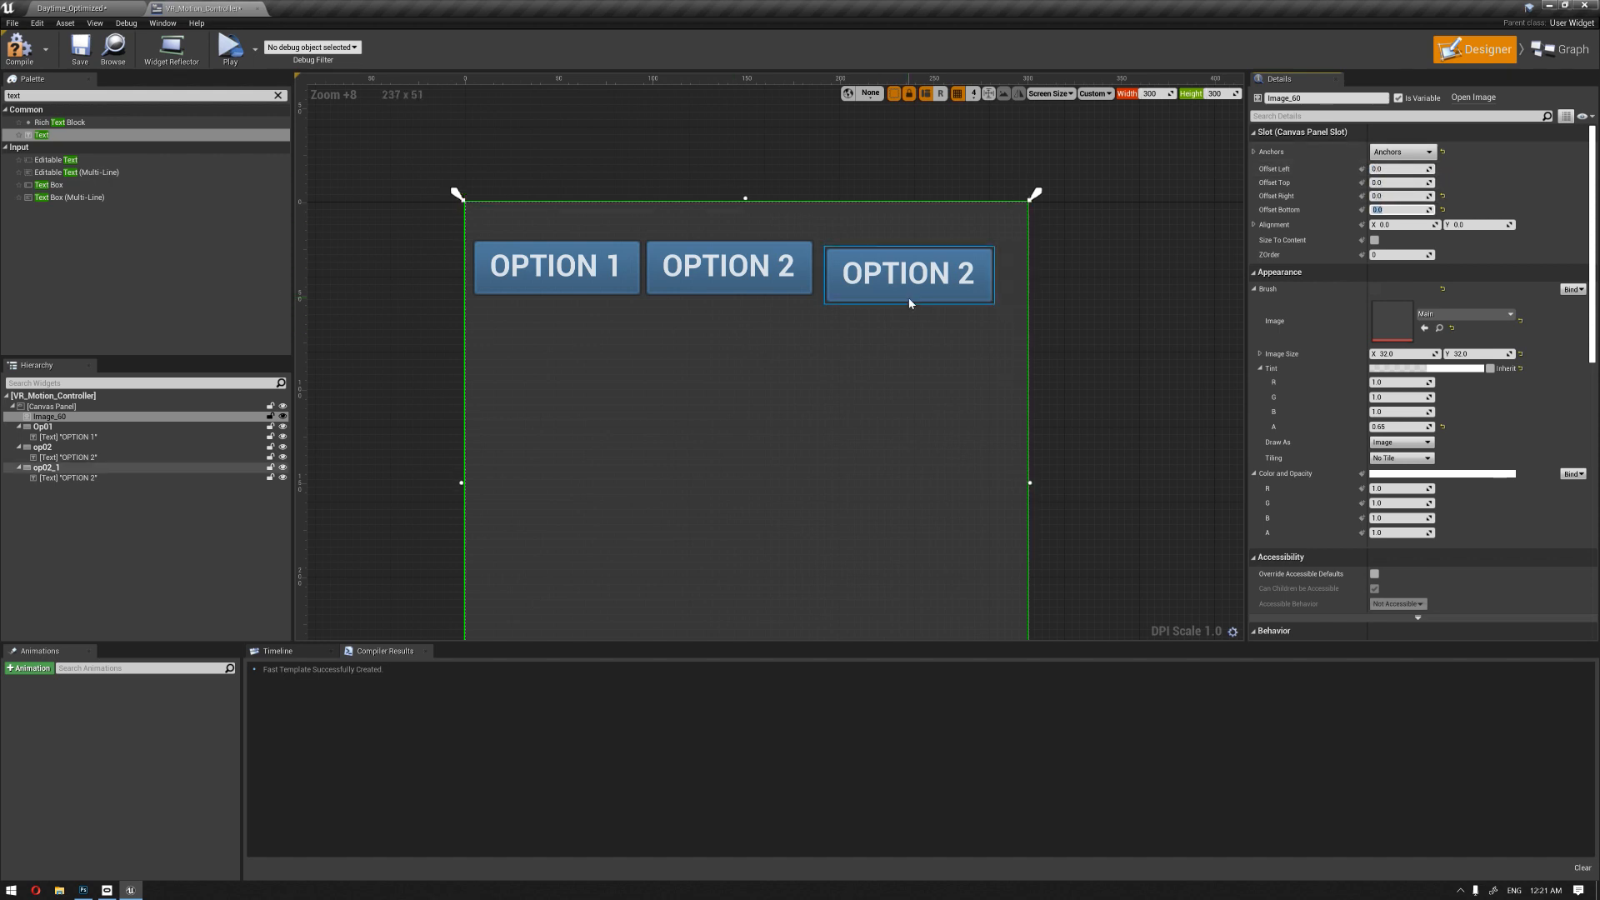
# Step: Space the three buttons evenly in one row at Y 20, with X positions 8, 104 and 200
pyautogui.click(908, 297)
pyautogui.press('Up')
pyautogui.press('Right')
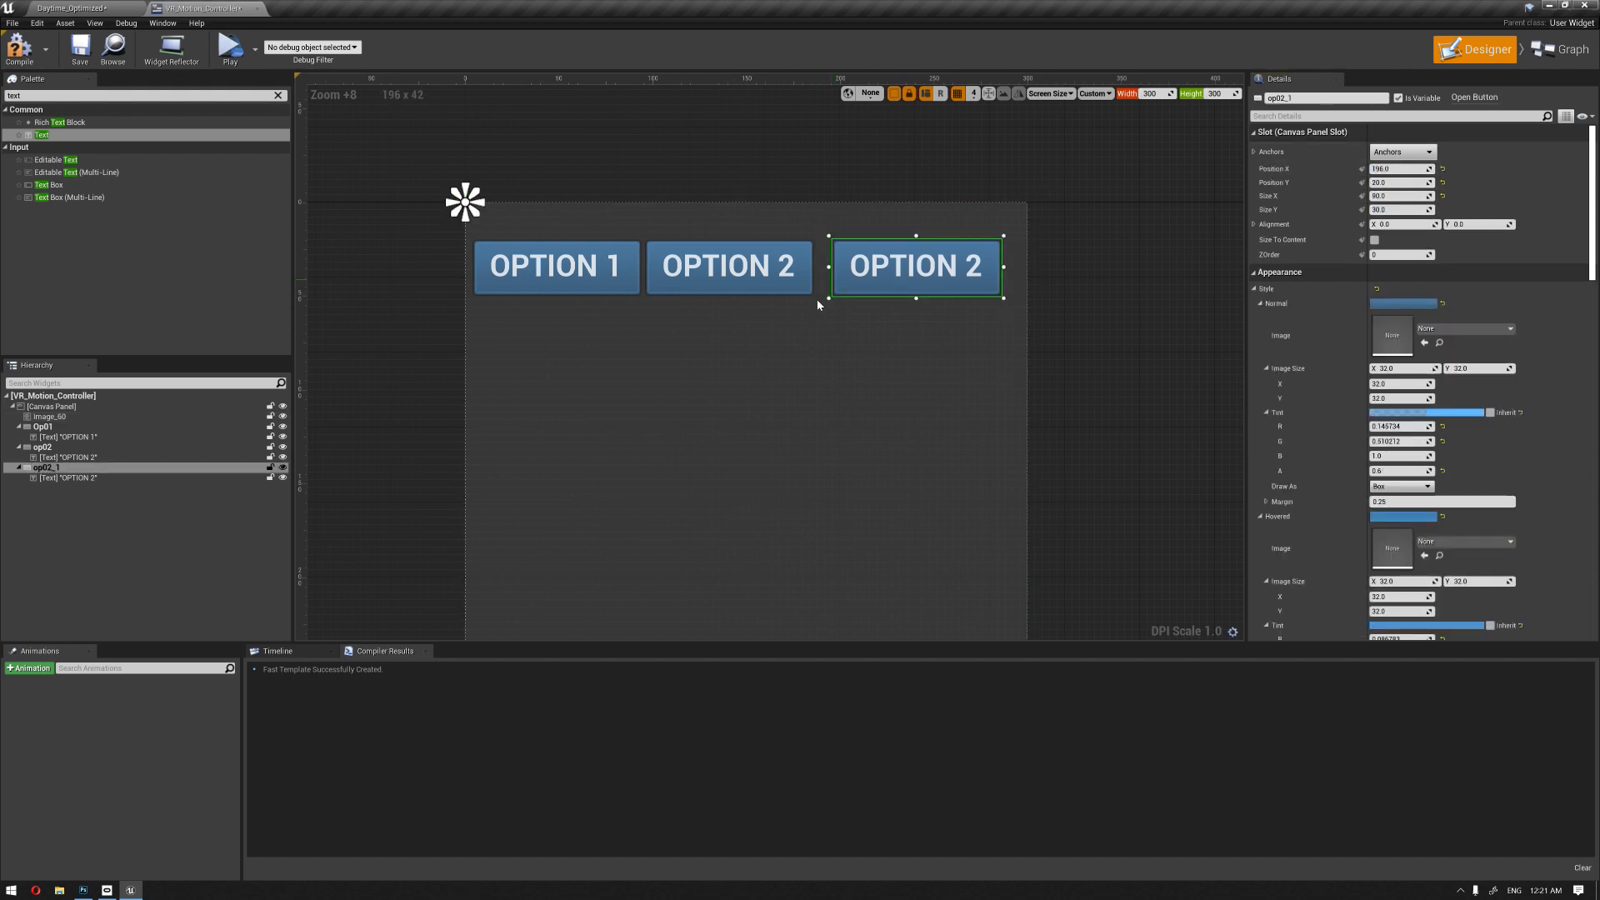
pyautogui.click(770, 289)
pyautogui.press('Right')
pyautogui.click(614, 290)
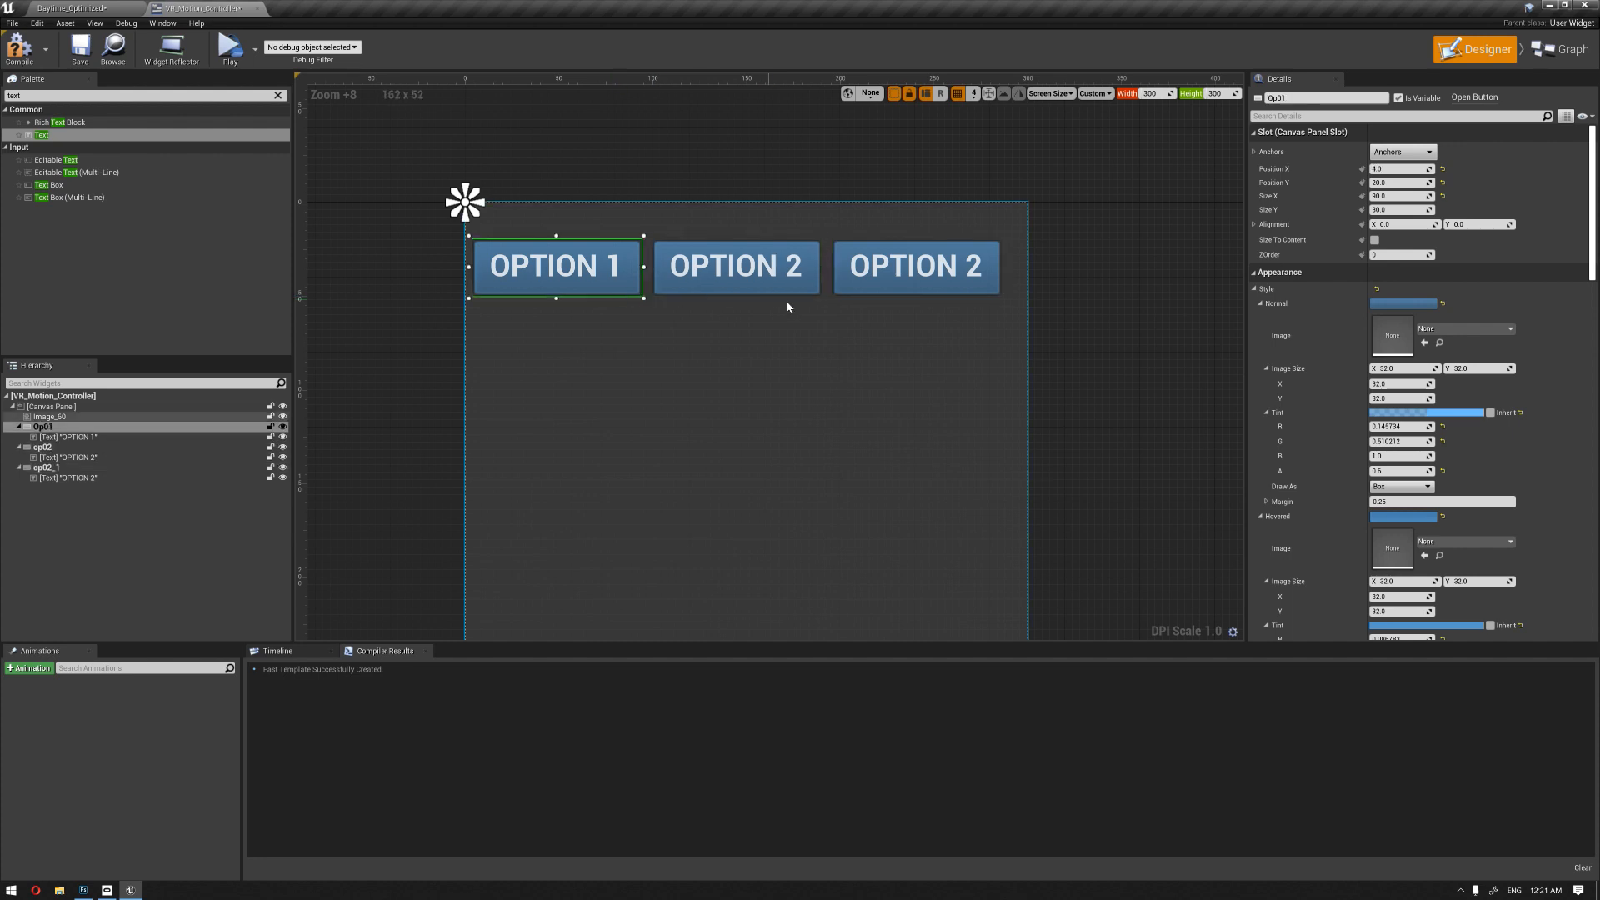
pyautogui.press('Right')
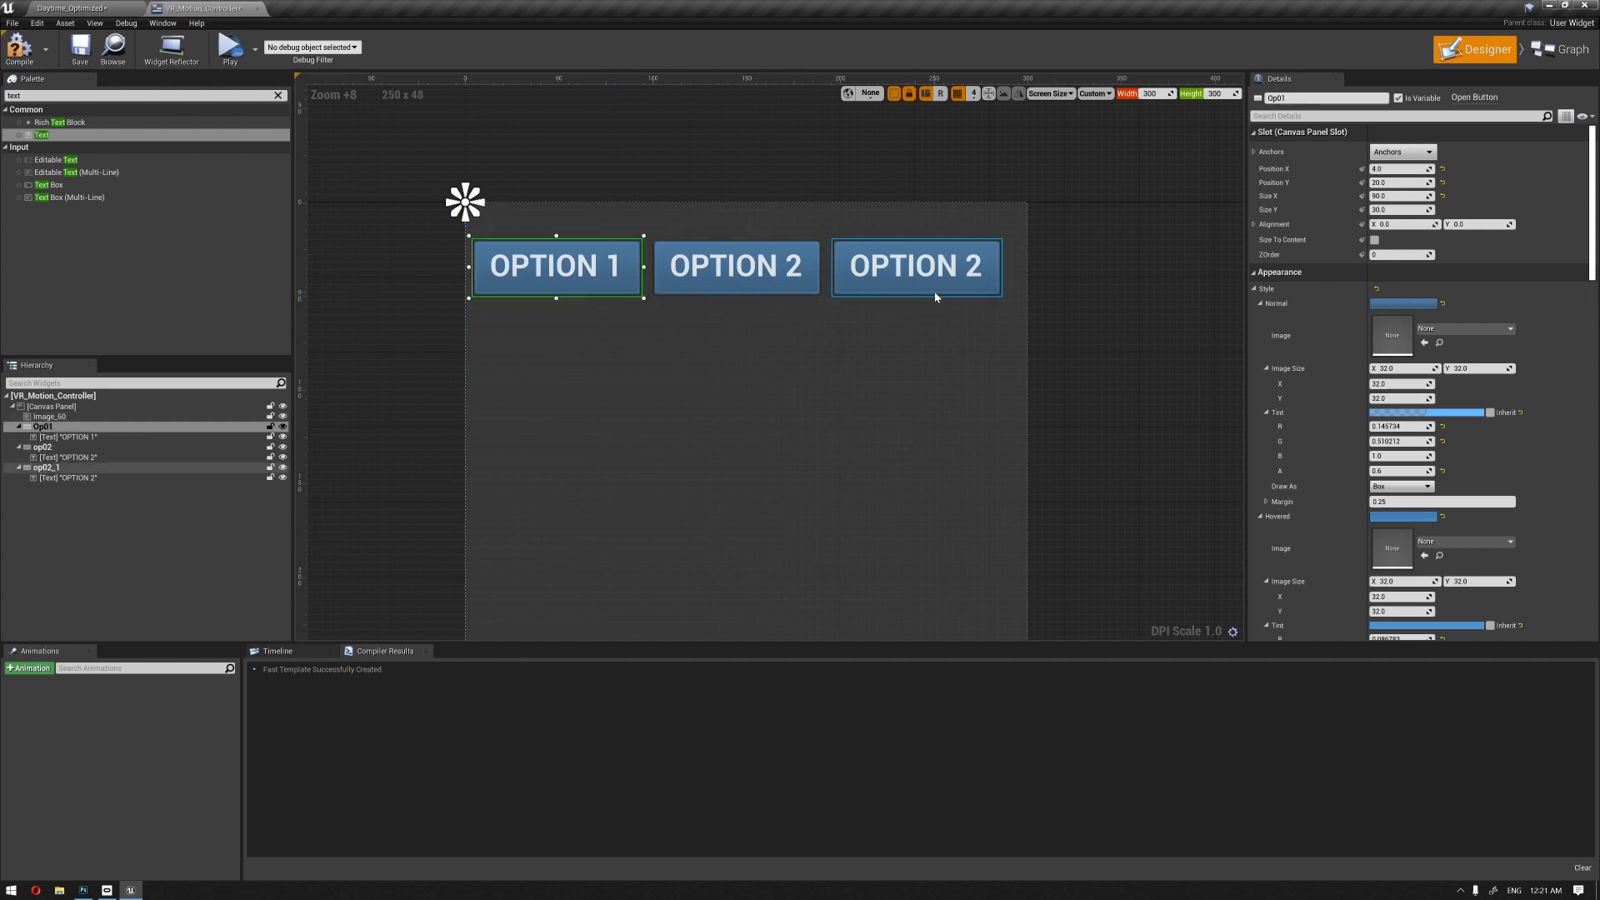
pyautogui.click(934, 292)
pyautogui.press('Right')
pyautogui.click(799, 293)
pyautogui.press('Right')
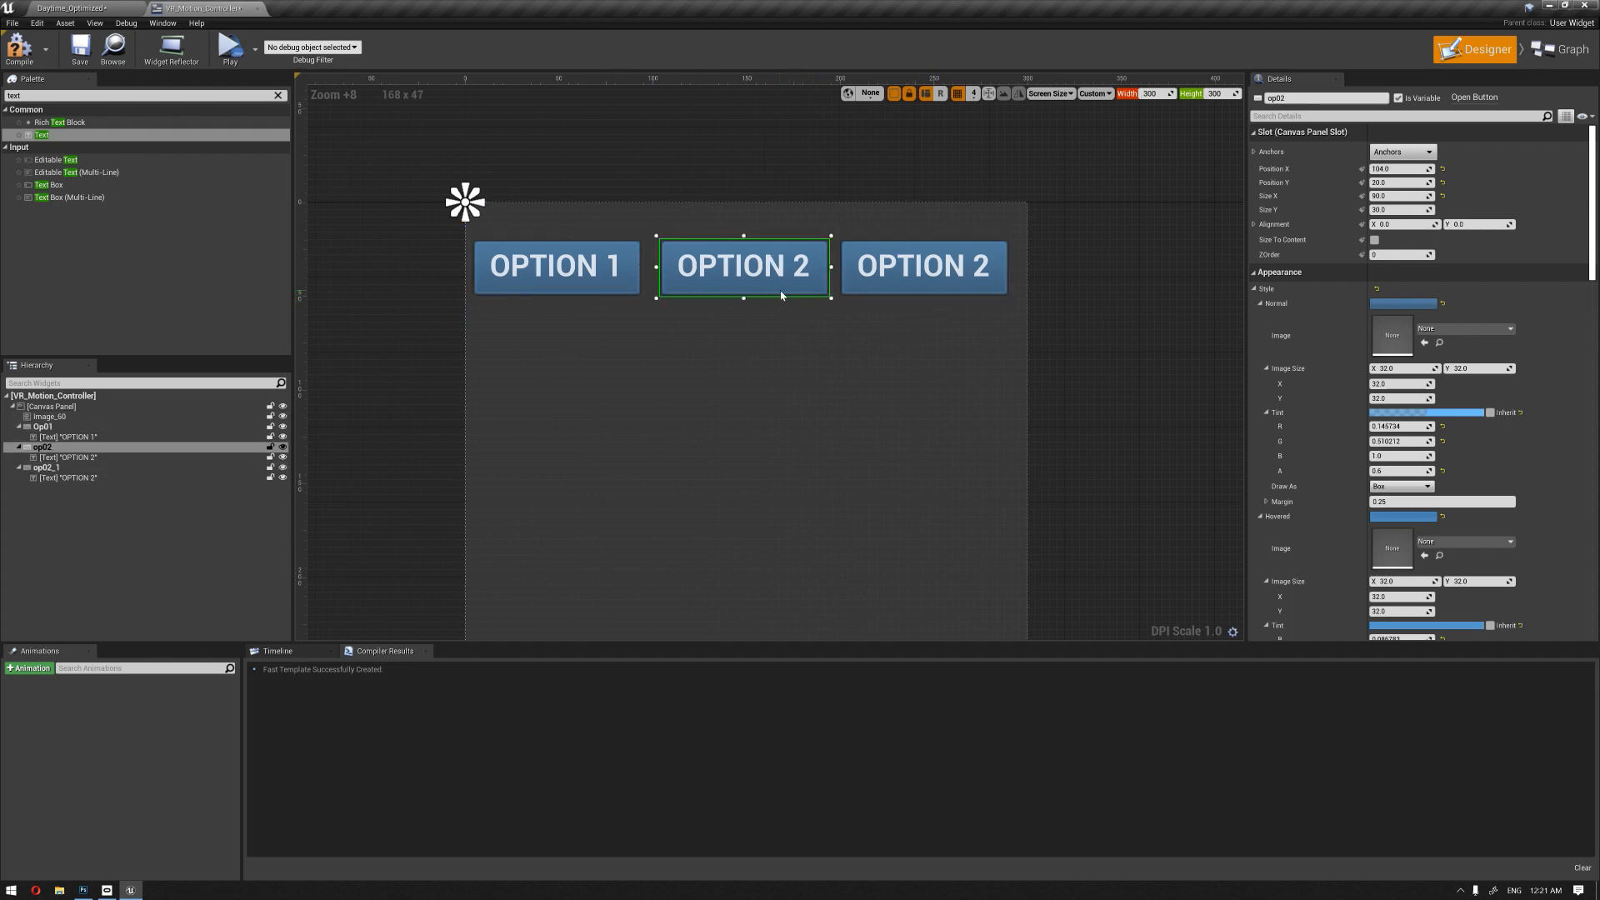
pyautogui.click(627, 292)
pyautogui.press('Right')
# Step: Rename the third button as op03 and change its text to OPTION 3
pyautogui.click(928, 293)
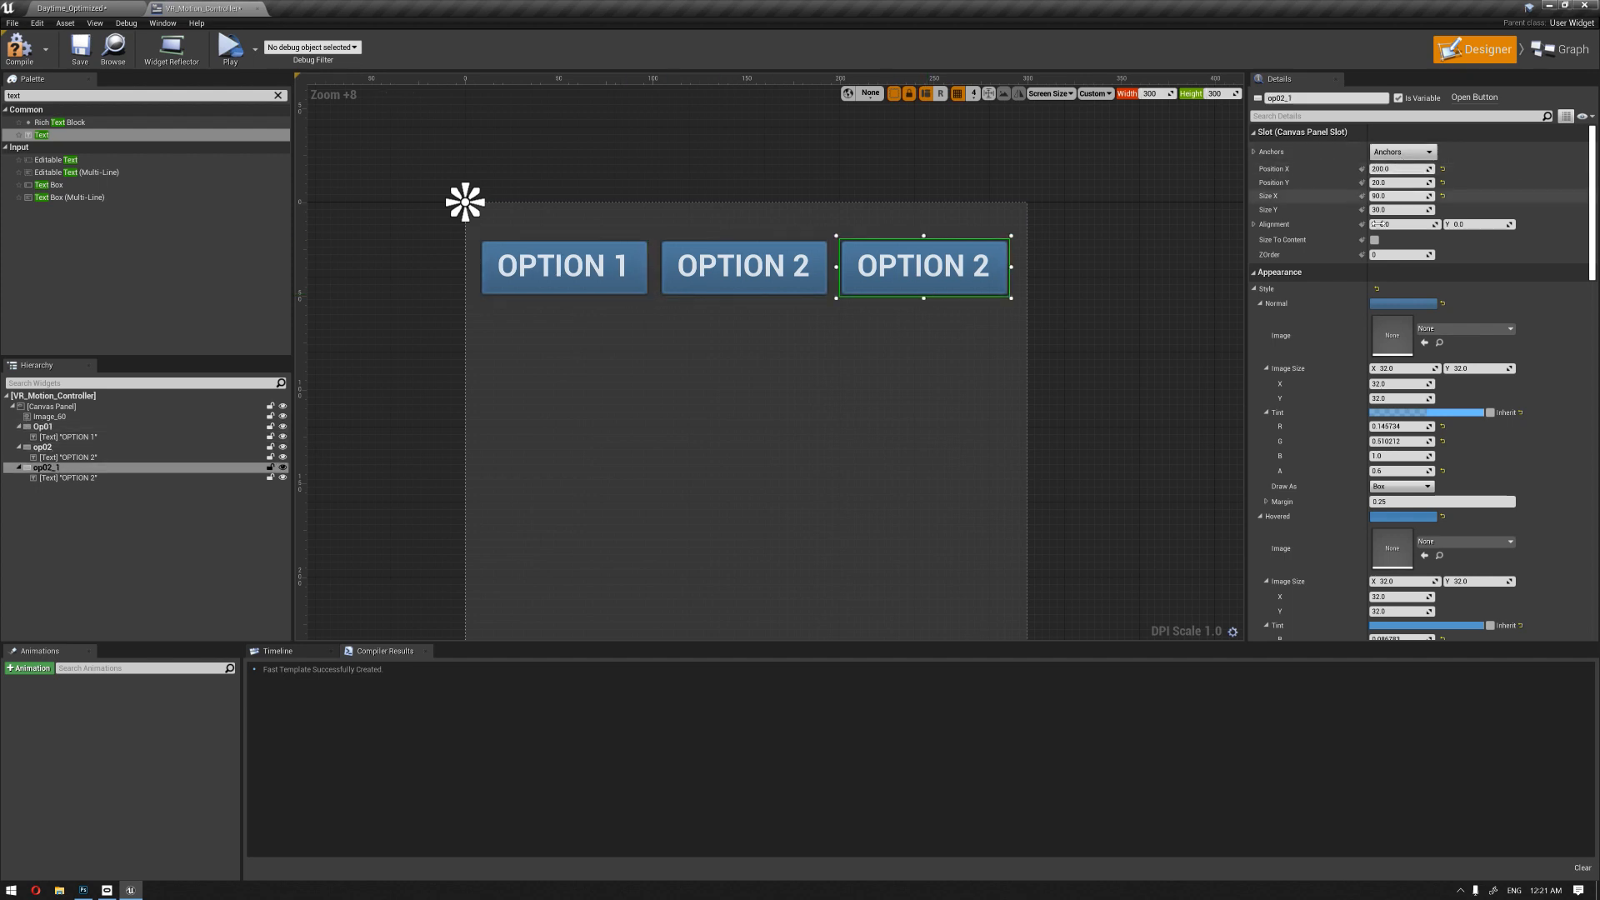
pyautogui.click(1307, 98)
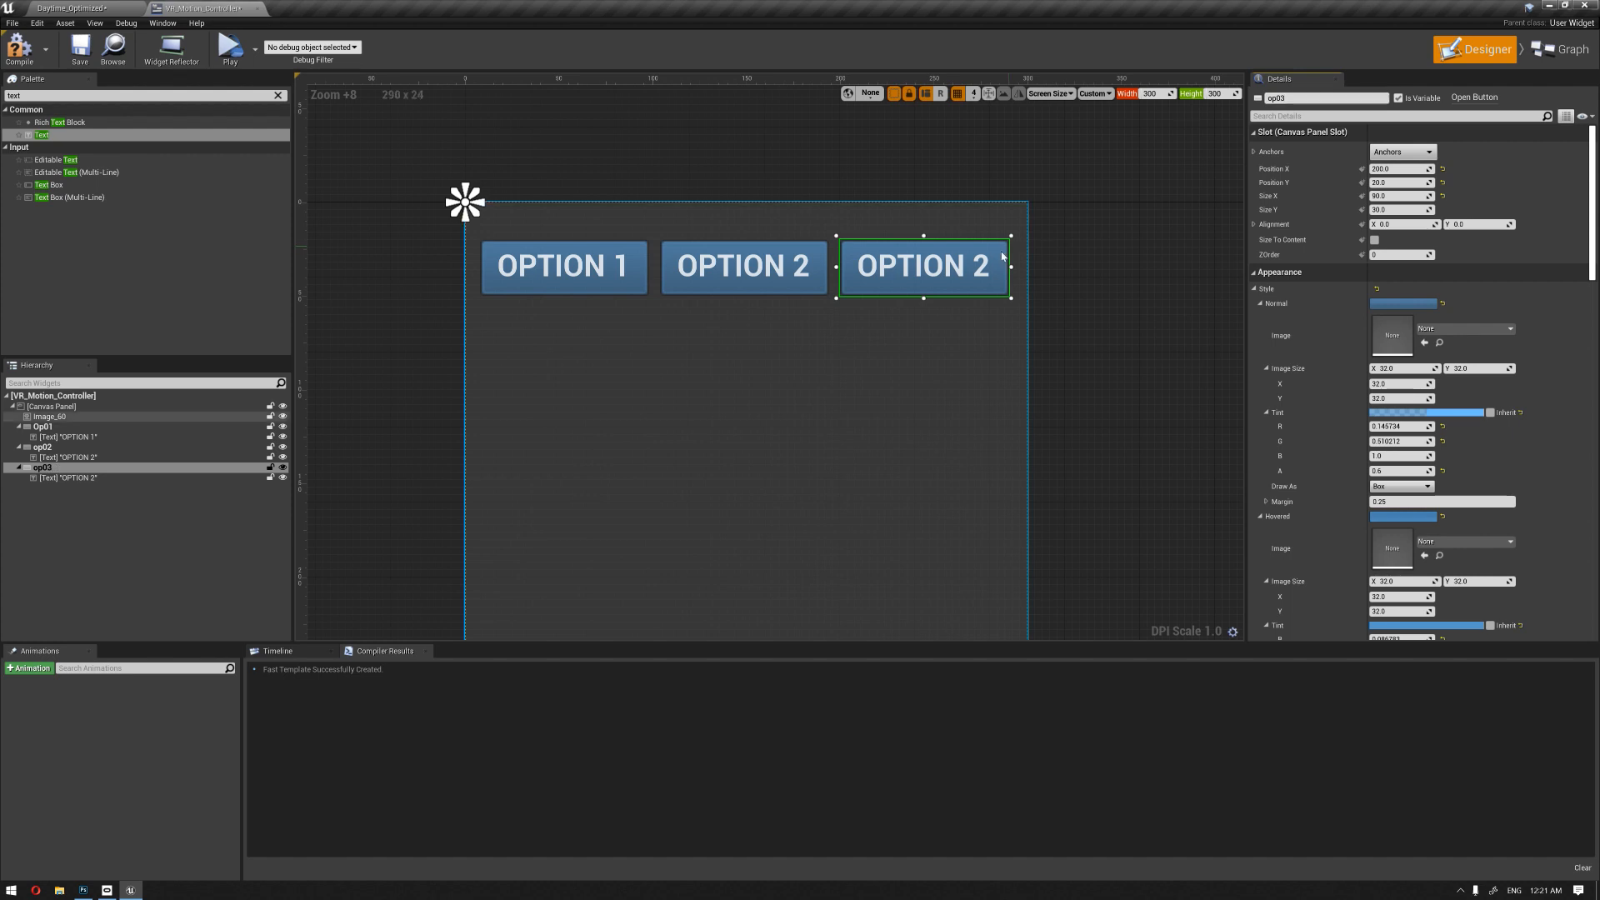
pyautogui.click(104, 478)
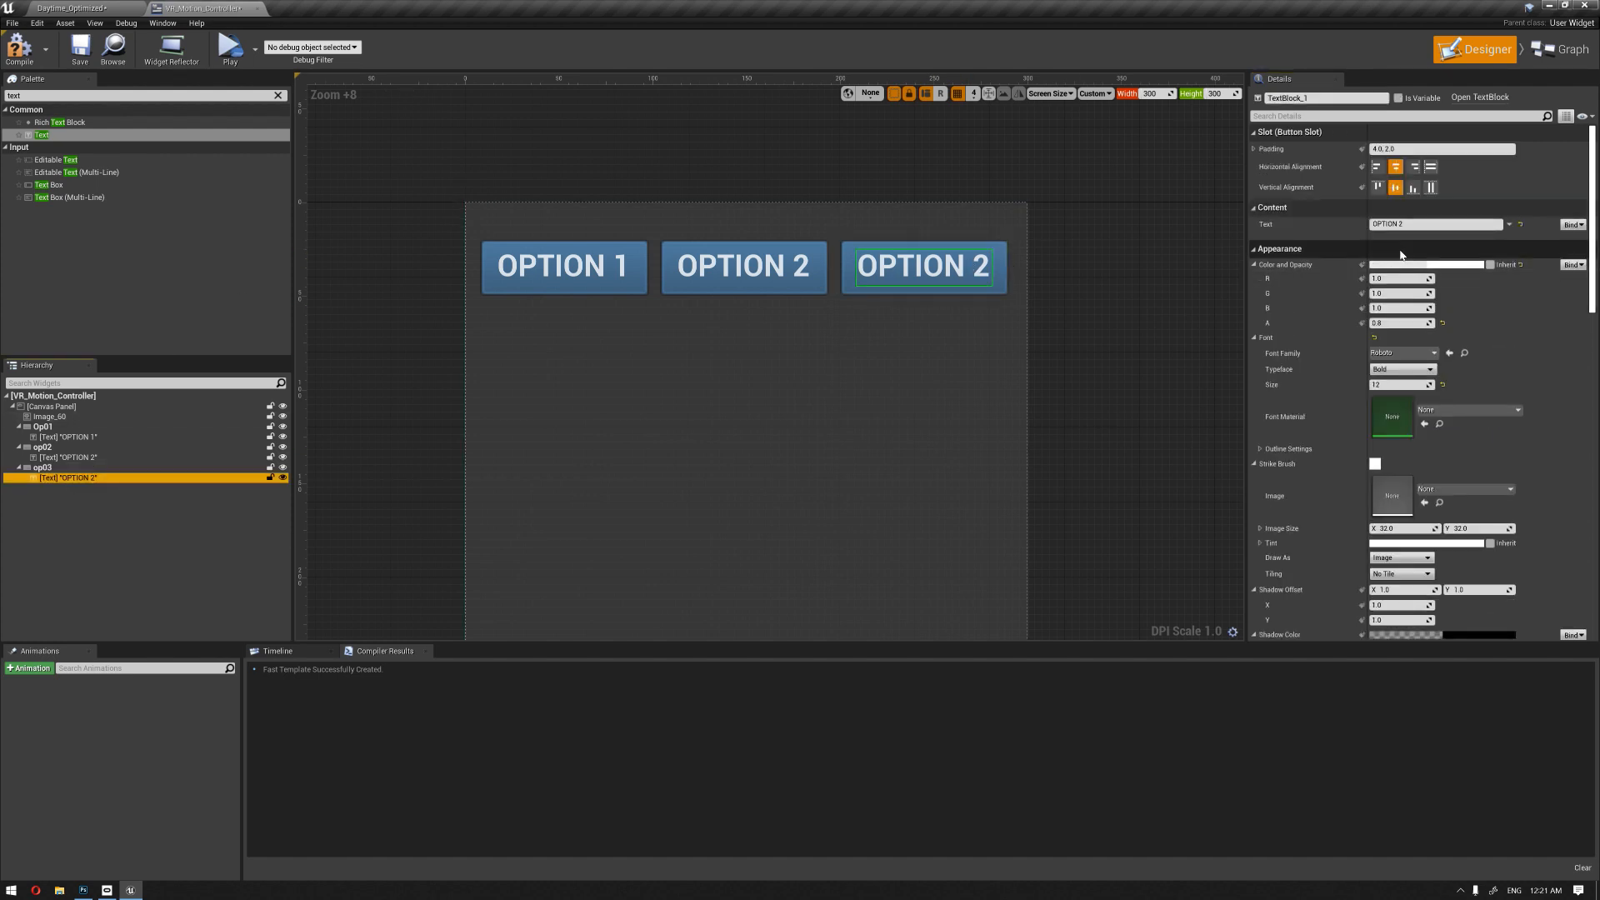
pyautogui.write('3')
pyautogui.press('Return')
pyautogui.click(815, 178)
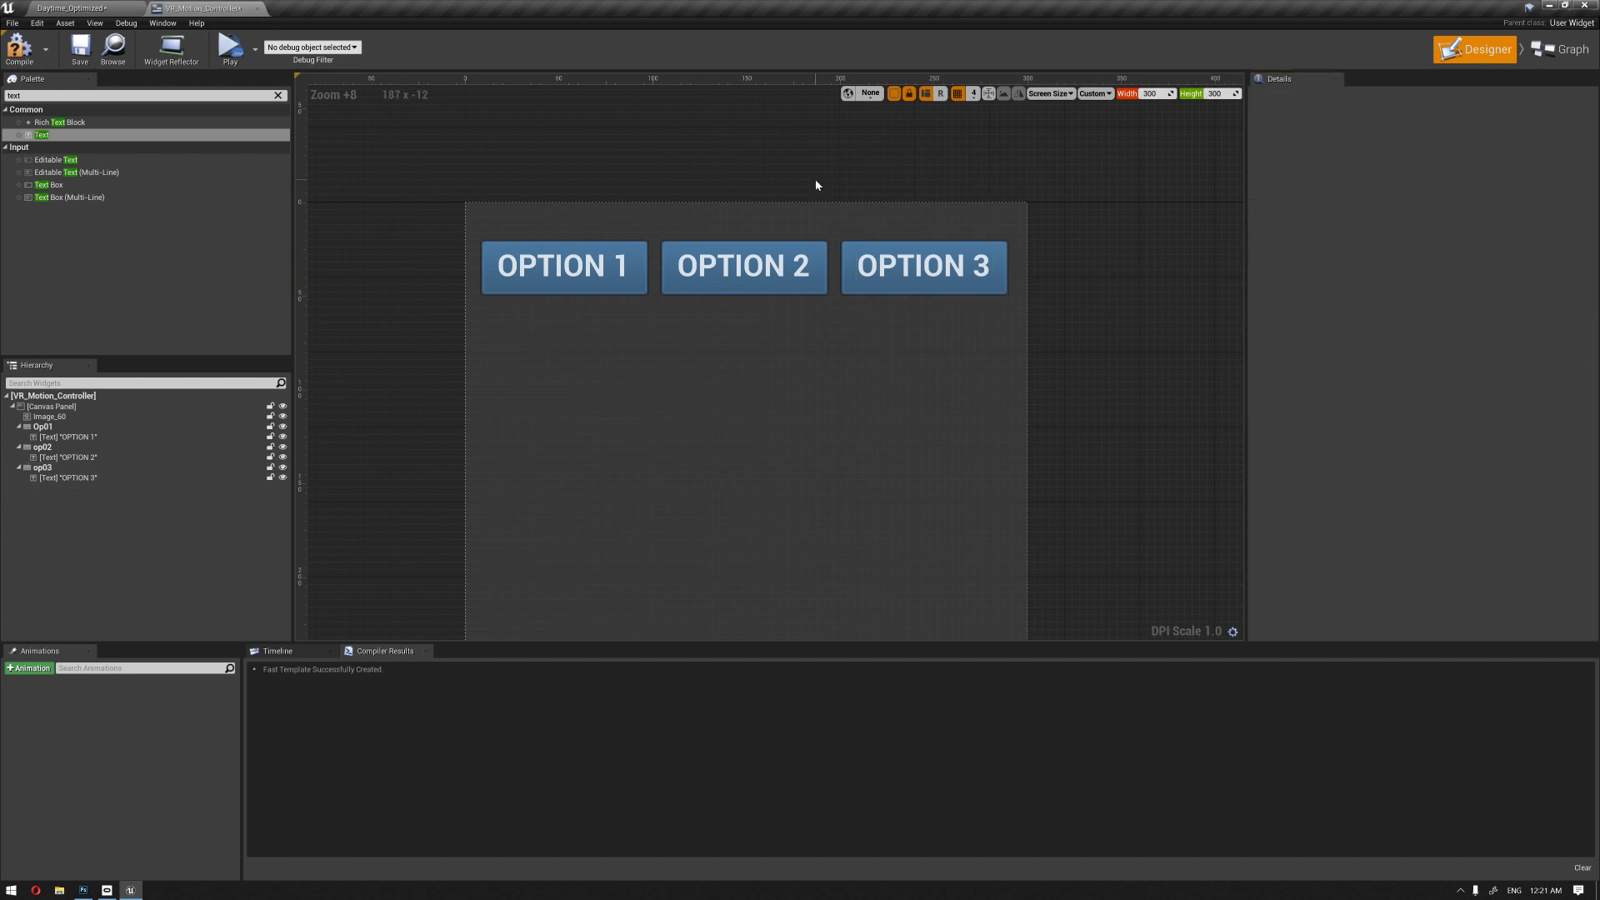
# Step: Move the three option buttons down together to leave room for a heading above them
pyautogui.click(624, 296)
pyautogui.keyDown('ctrl'); pyautogui.click(807, 295); pyautogui.keyUp('ctrl')
pyautogui.keyDown('ctrl'); pyautogui.click(896, 296); pyautogui.keyUp('ctrl')
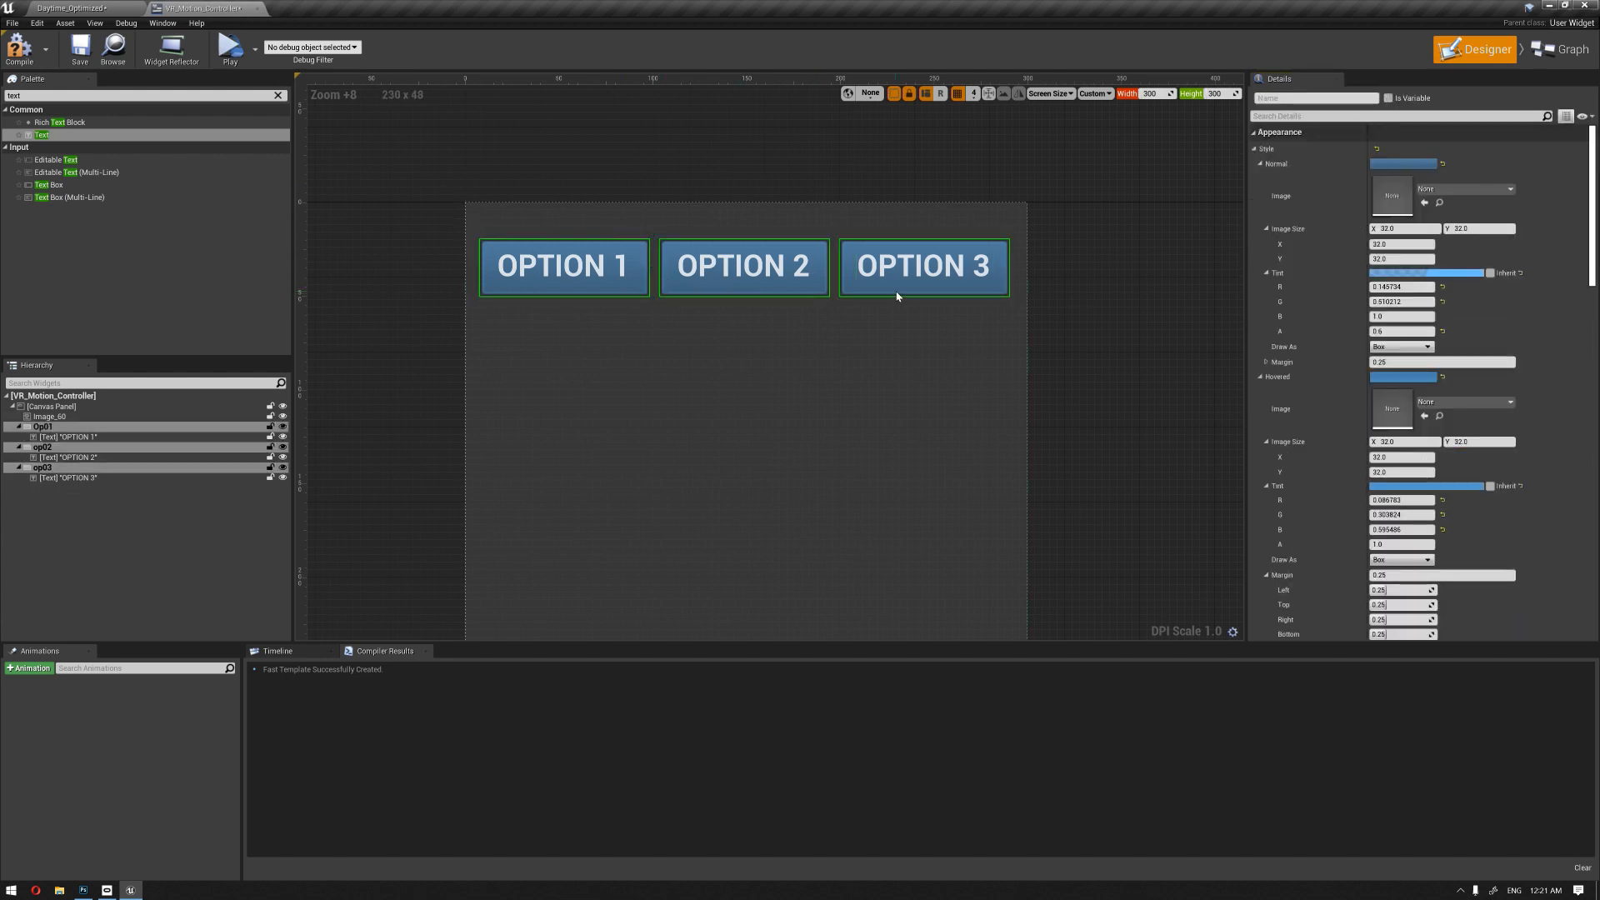
pyautogui.press('Down')
pyautogui.press('Down')
pyautogui.press('Down')
pyautogui.press('Down')
pyautogui.press('Down')
pyautogui.press('Down')
# Step: Add a text block above the buttons at X 72, Y 4 and set its text to CANOPY OPTIONs
pyautogui.moveTo(42, 134); pyautogui.dragTo(611, 215)
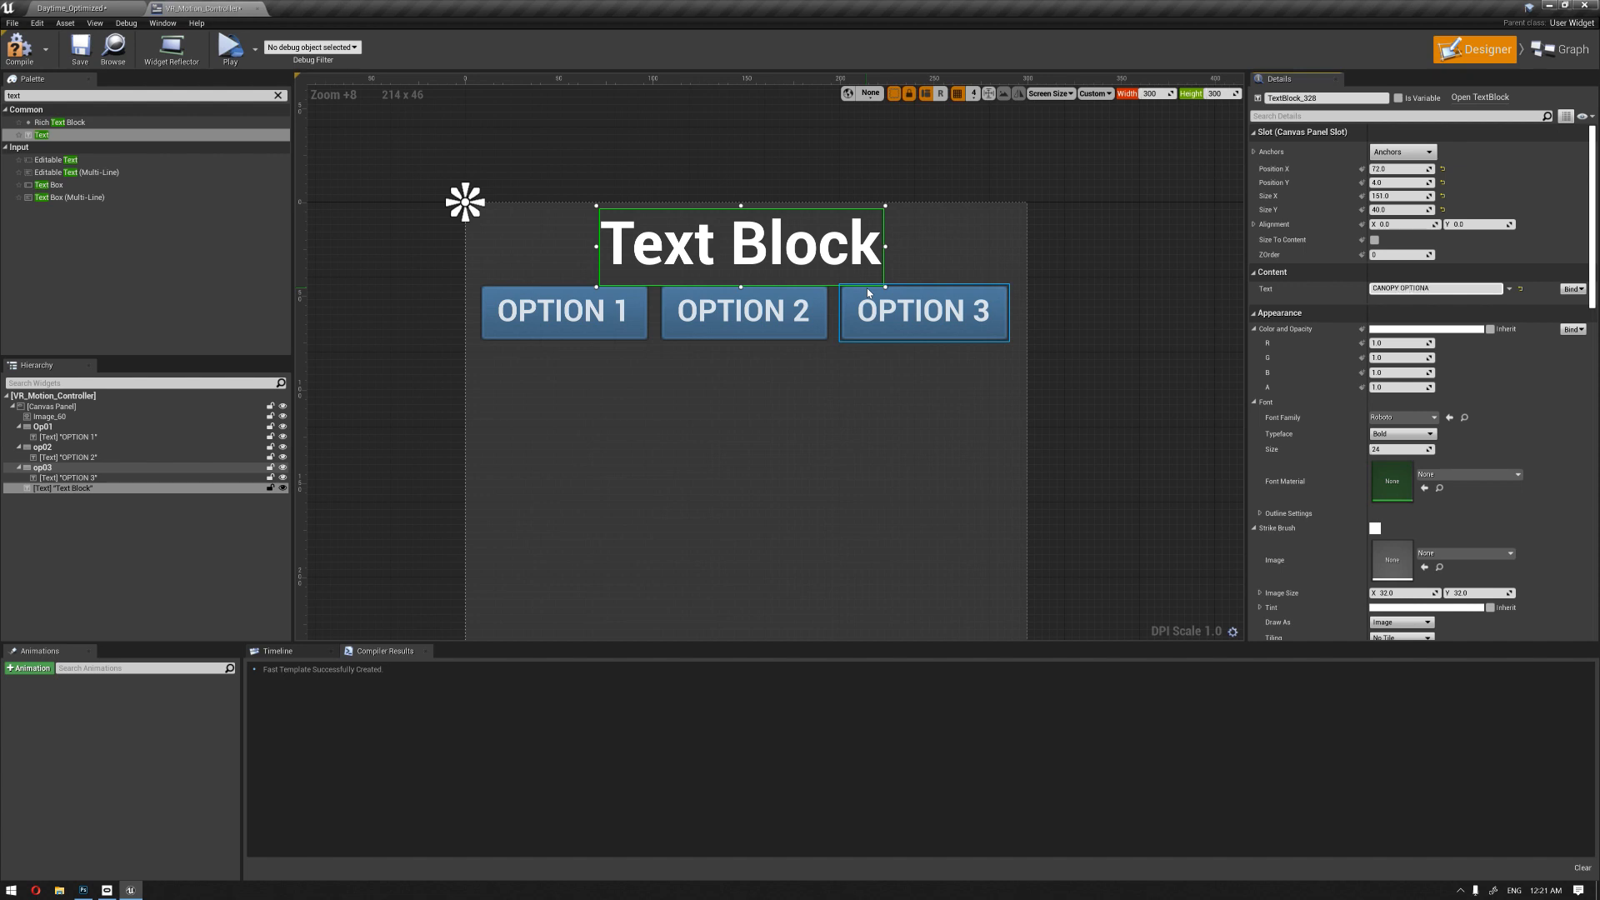
pyautogui.press('Return')
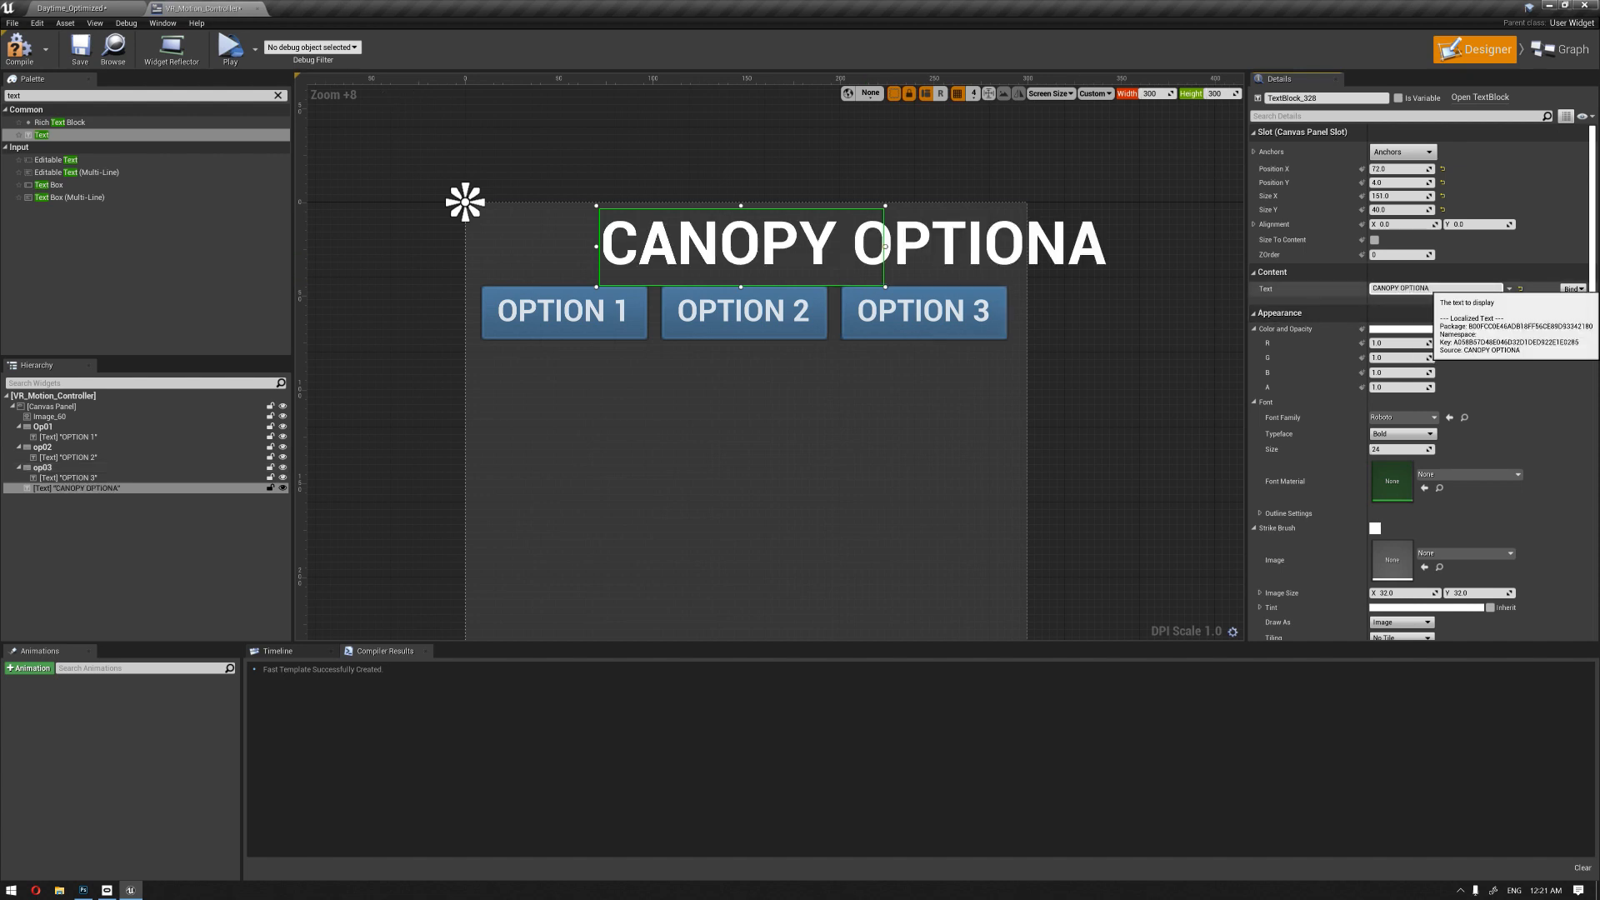
pyautogui.write('s')
# Step: Set the heading's font size to 12, correct its text to CANOPY OPTIONS and move it down to Y 16
pyautogui.click(1384, 449)
pyautogui.write('12')
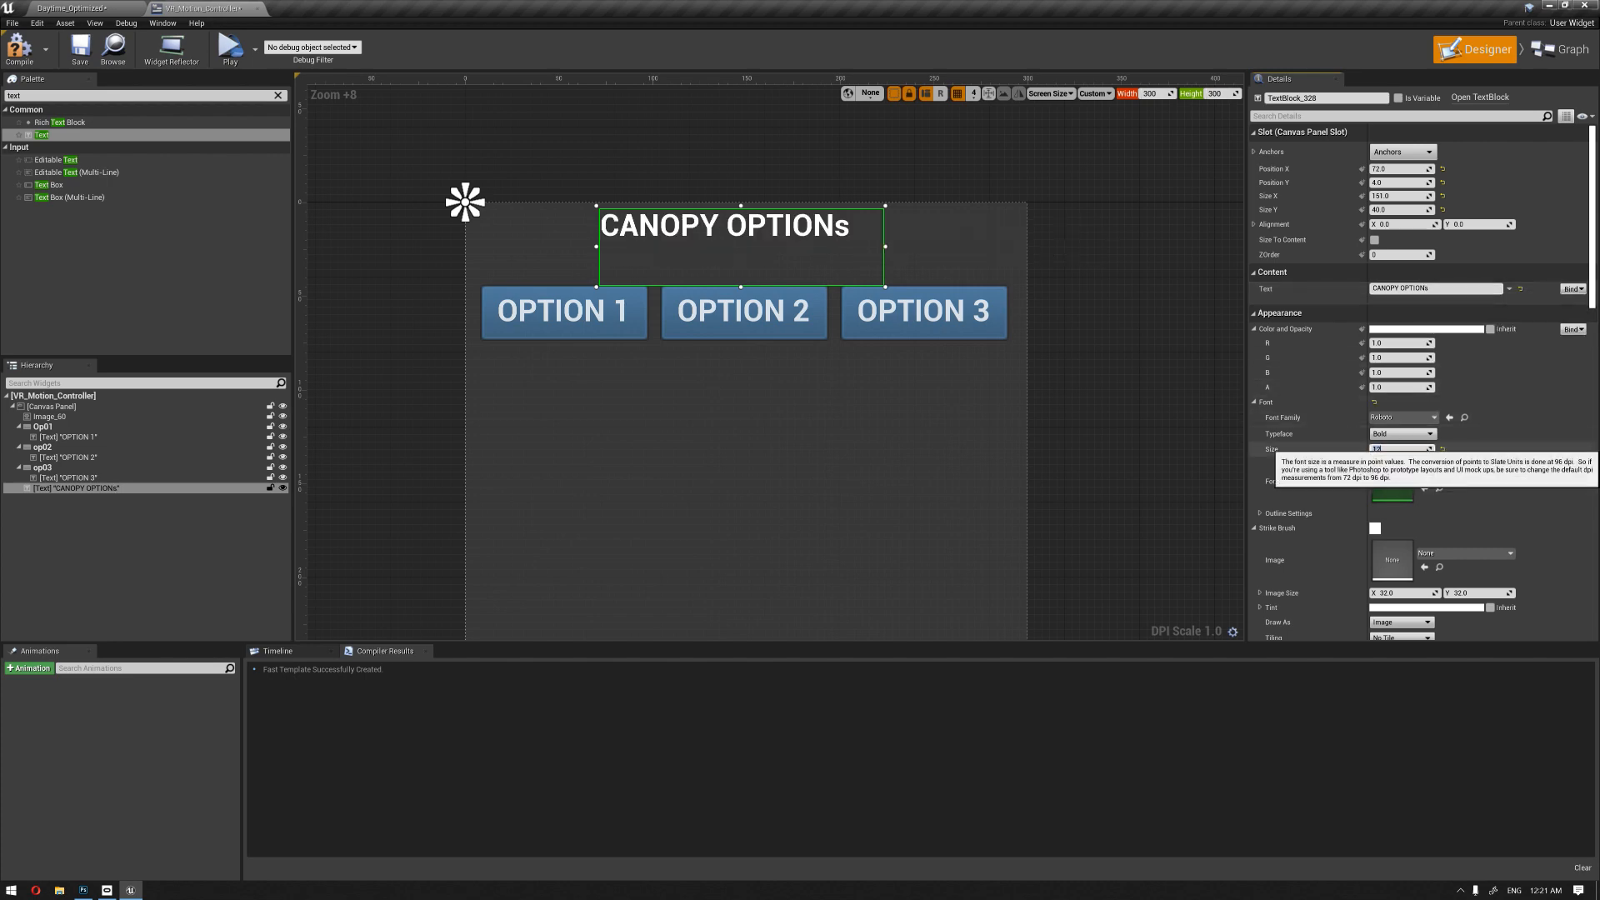
pyautogui.press('Return')
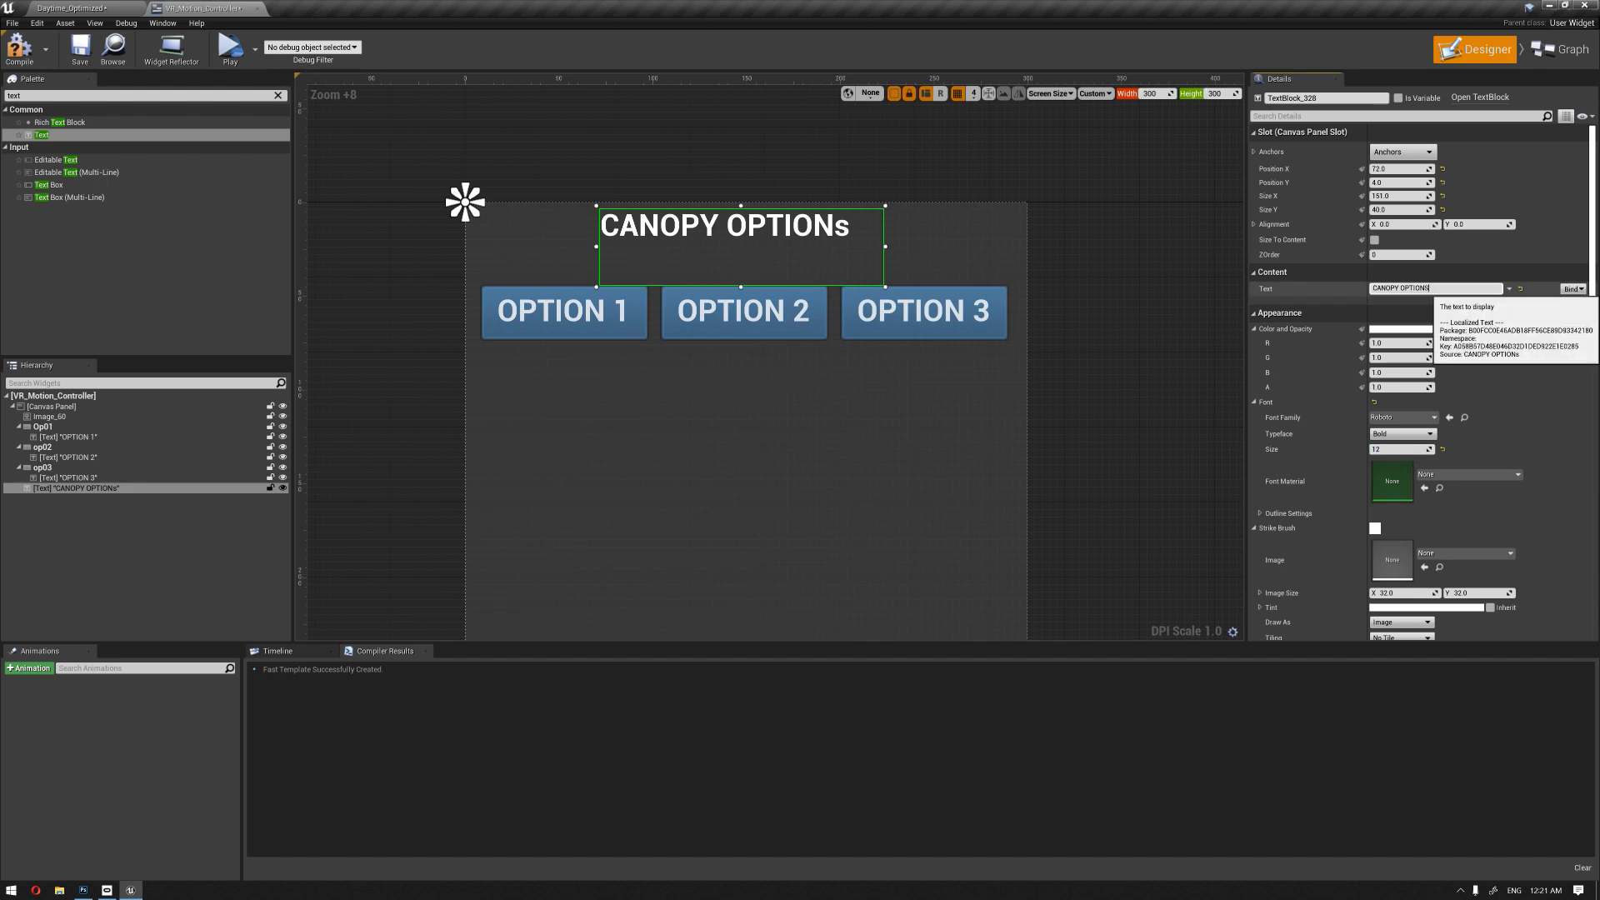
pyautogui.click(1024, 165)
pyautogui.moveTo(820, 230)
pyautogui.mouseDown()
pyautogui.moveTo(803, 231)
pyautogui.moveTo(812, 257)
pyautogui.mouseUp()
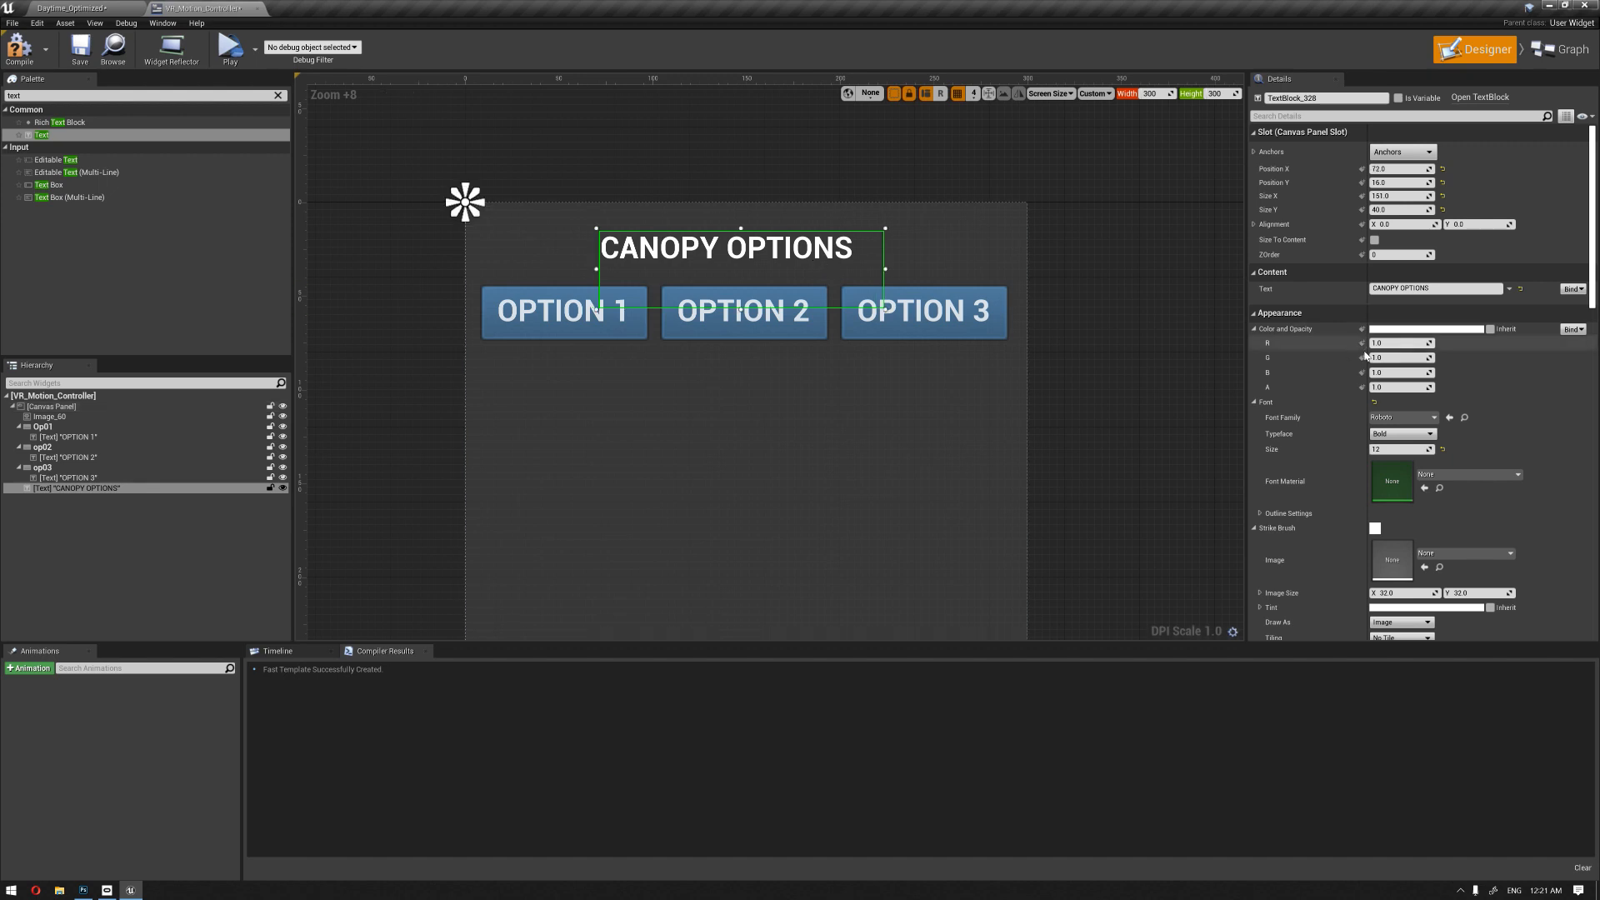
# Step: Set the alpha of the CANOPY OPTIONS heading's color to 0.8
pyautogui.click(1400, 387)
pyautogui.write('.9')
pyautogui.press('Return')
pyautogui.write('.8')
pyautogui.press('Return')
pyautogui.click(803, 151)
# Step: Duplicate the CANOPY OPTIONS heading and place the copy below the buttons at X 68, Y 100
pyautogui.scroll(-2, 802, 171)
pyautogui.moveTo(1060, 380); pyautogui.dragTo(1032, 249, button='right')
pyautogui.scroll(-1, 858, 266)
pyautogui.moveTo(852, 271); pyautogui.dragTo(841, 357, button='right')
pyautogui.click(787, 218)
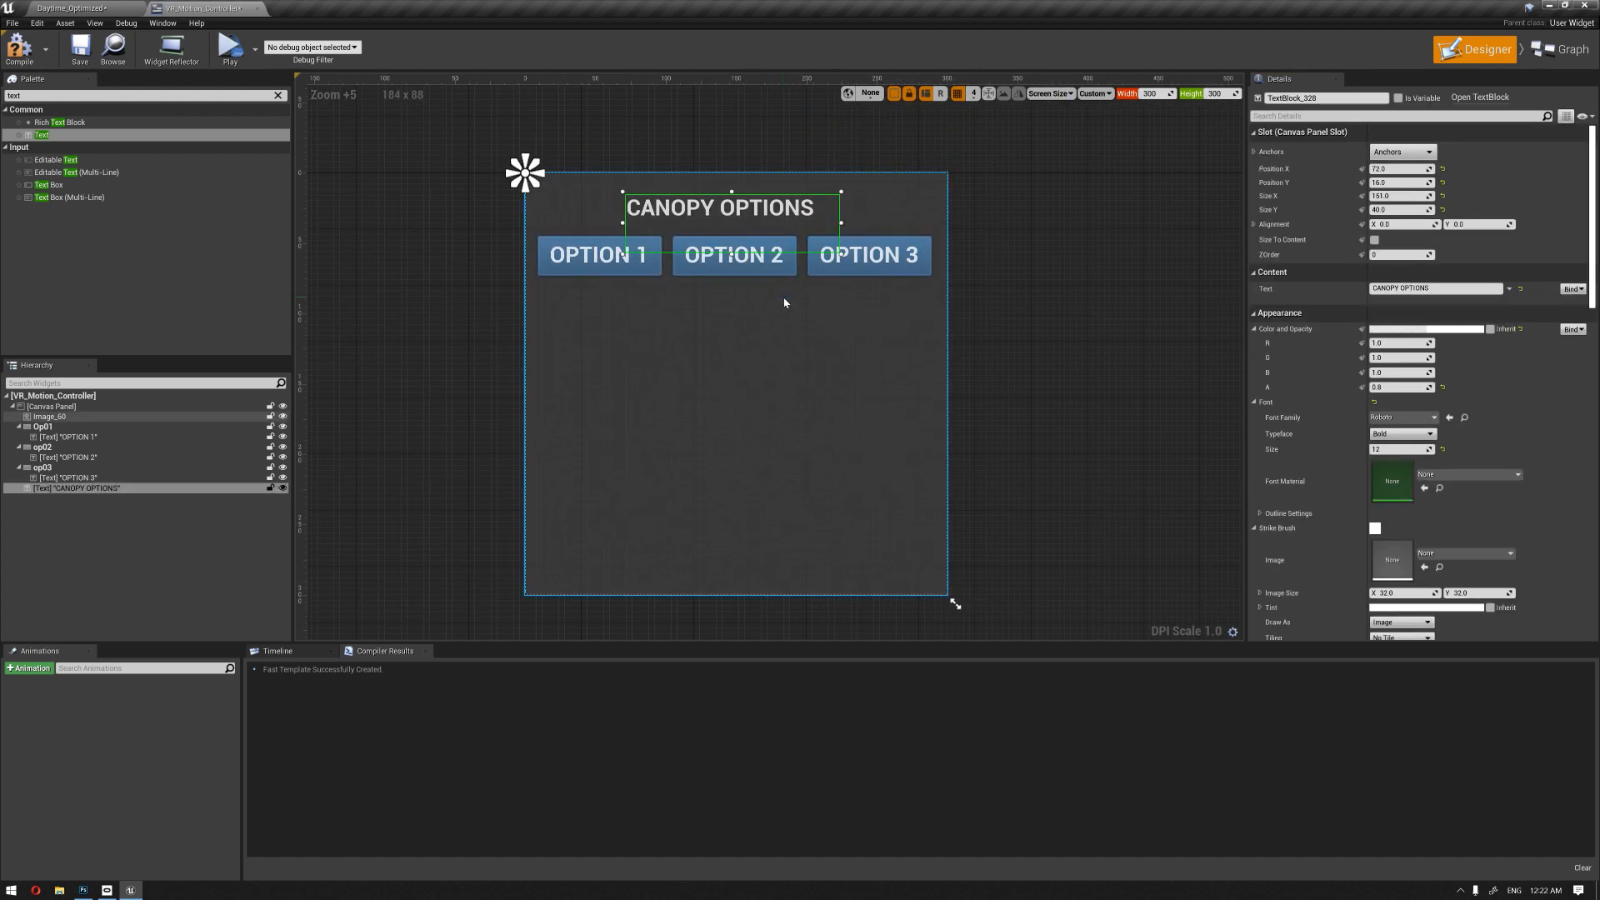
pyautogui.hotkey('ctrl', 'd')
pyautogui.moveTo(802, 256); pyautogui.dragTo(761, 331)
# Step: Change the duplicated heading's text to PAWN VARIABLES
pyautogui.moveTo(1400, 289); pyautogui.dragTo(1167, 293)
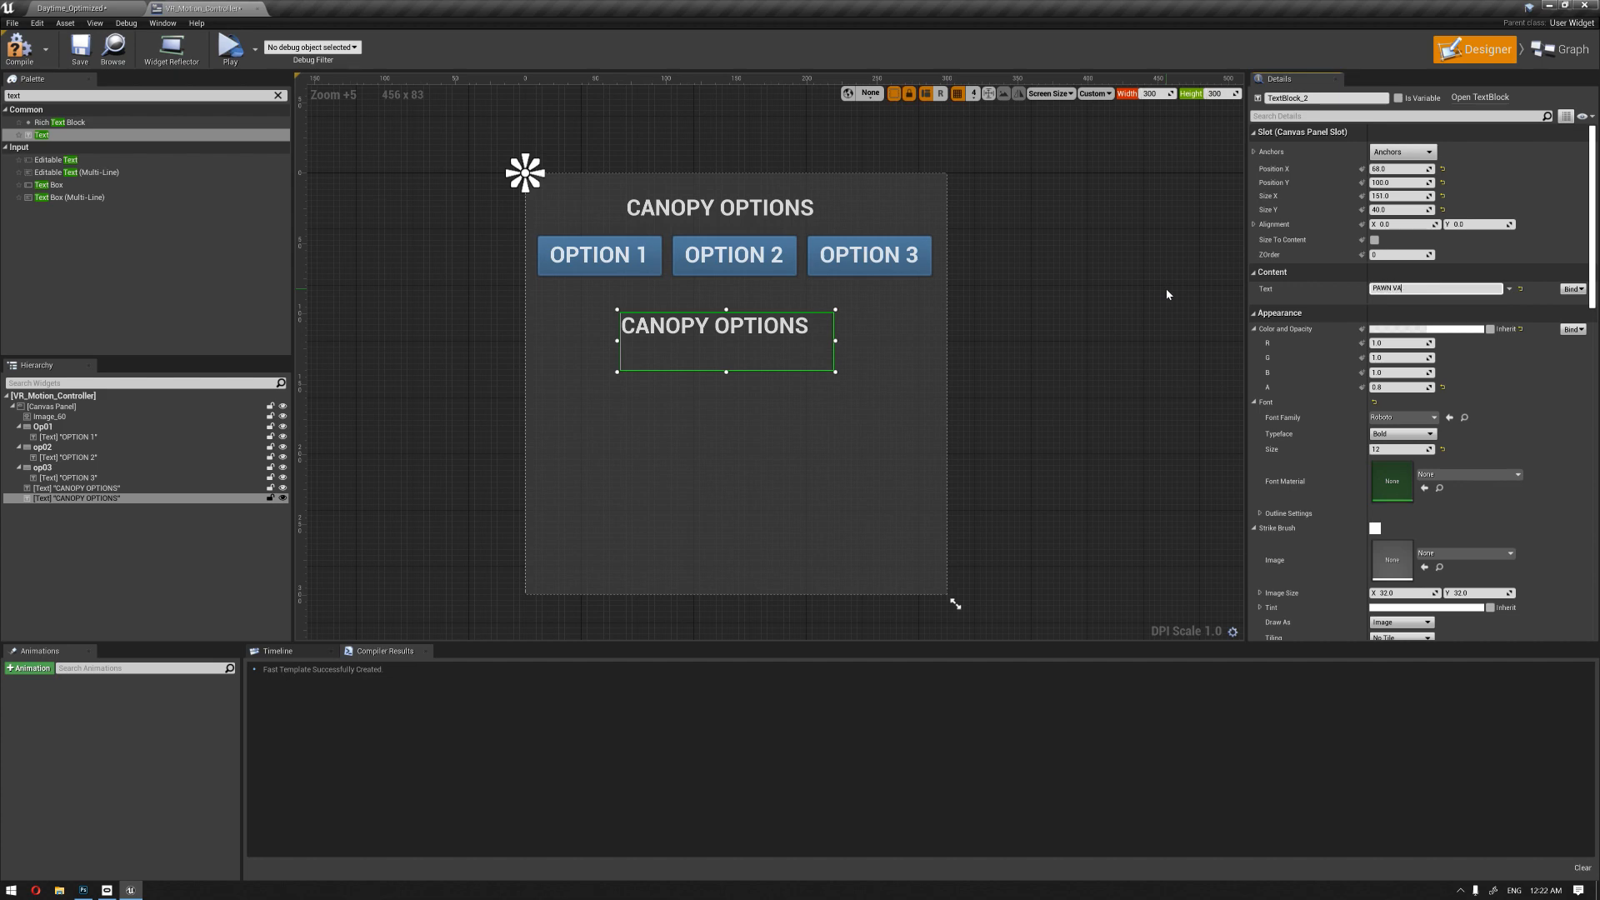
pyautogui.write('PAWN VARIABLEs')
pyautogui.press('Return')
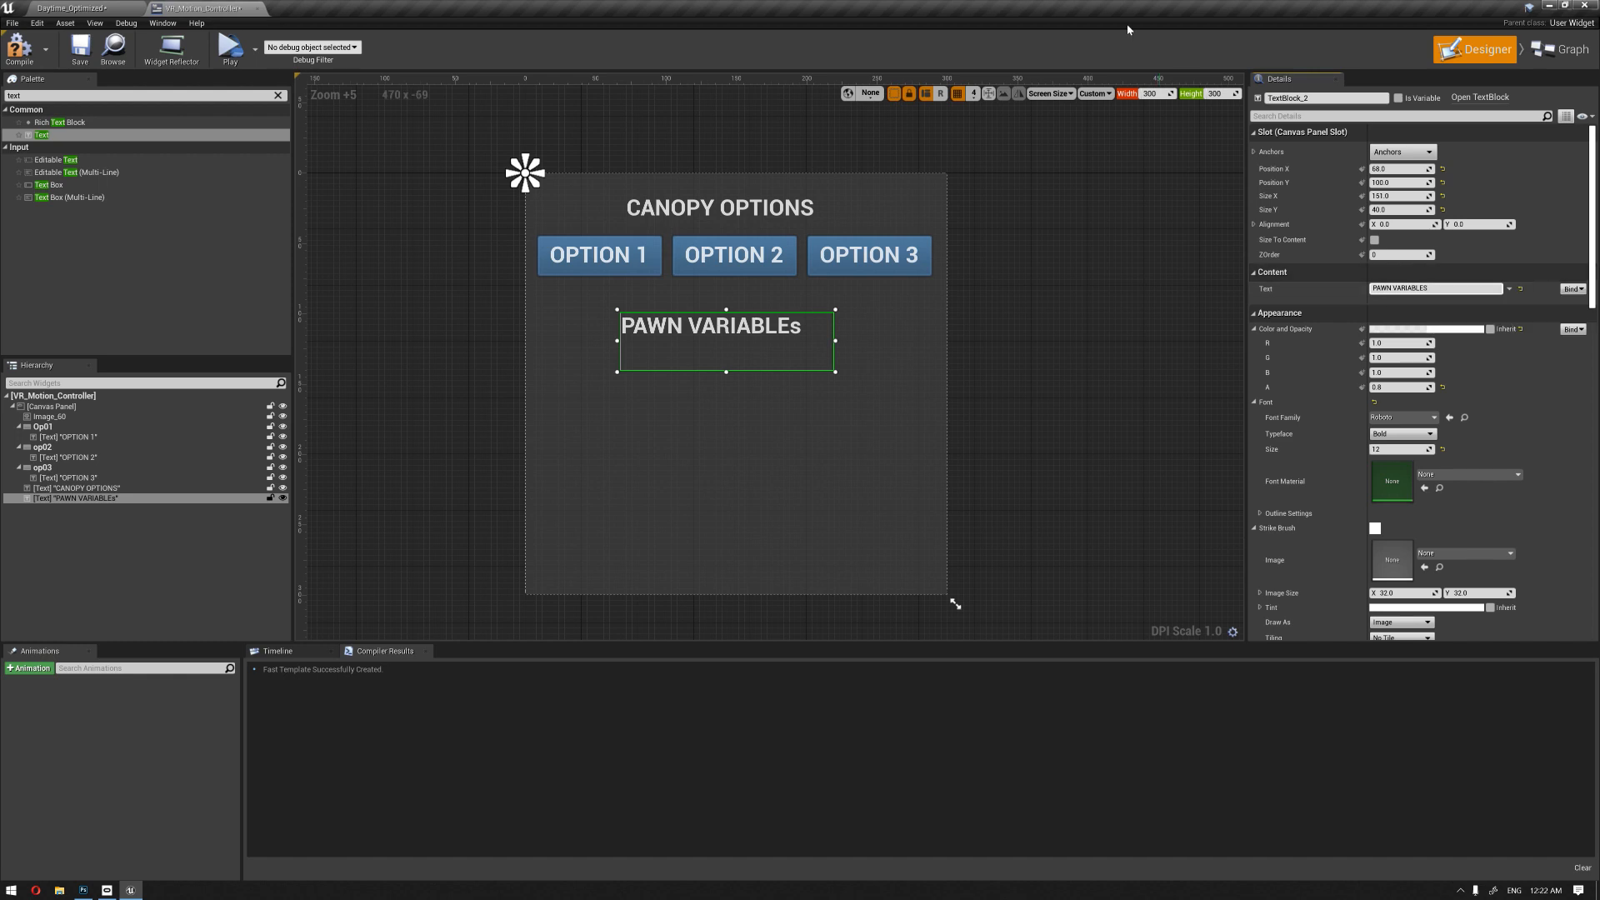
pyautogui.click(1057, 372)
# Step: Move the PAWN VARIABLES heading down to Y 108
pyautogui.scroll(2, 853, 339)
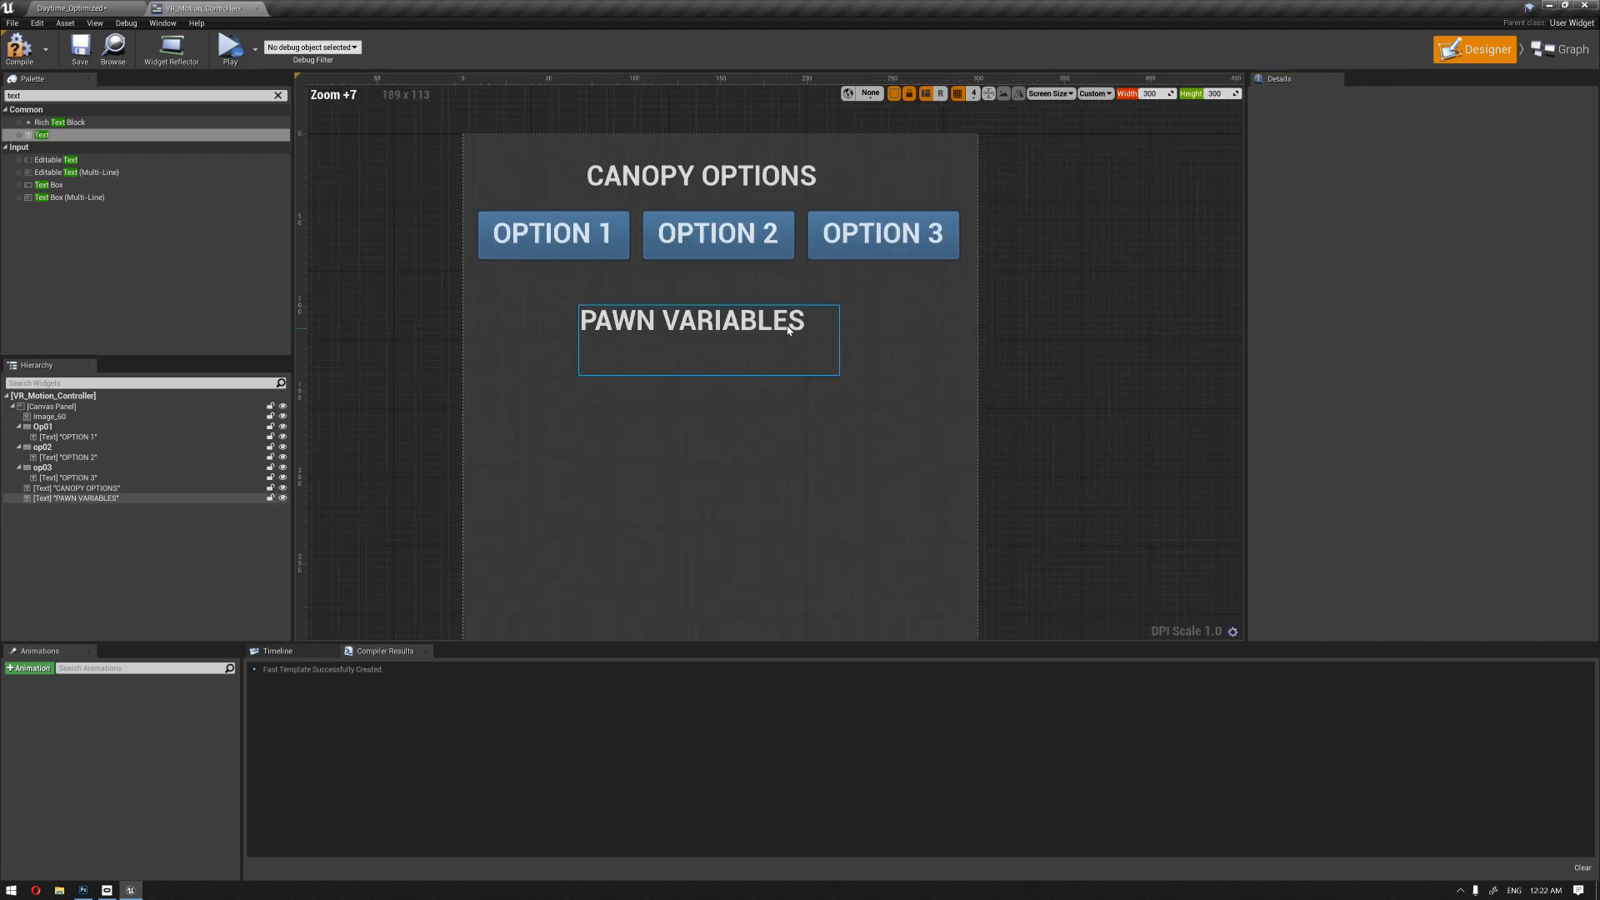
pyautogui.click(750, 341)
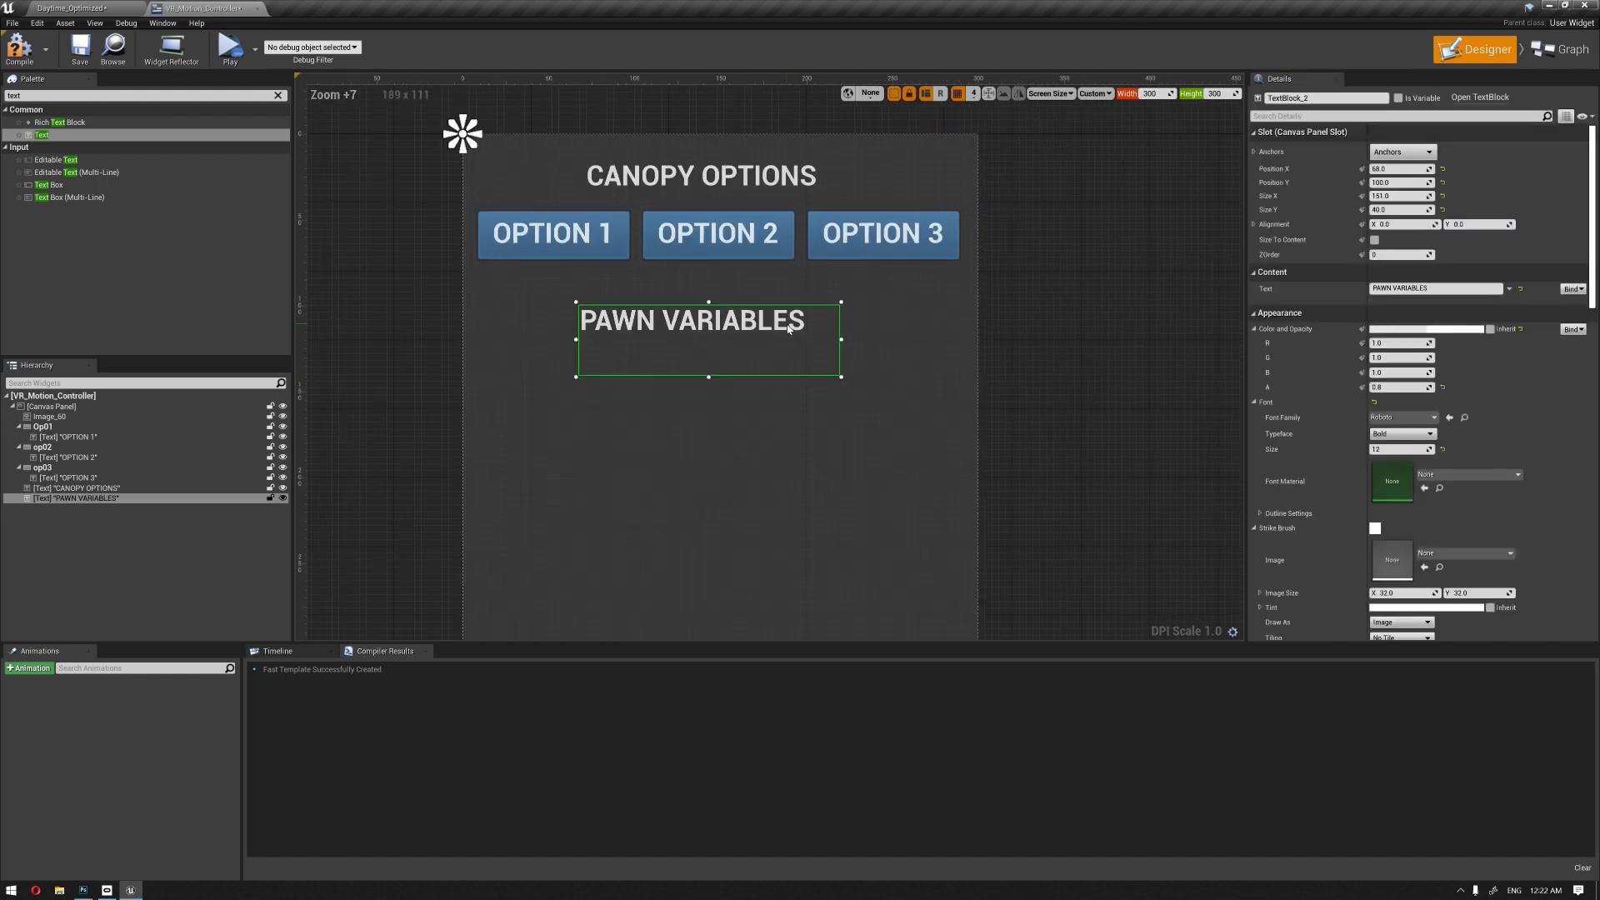
pyautogui.click(612, 254)
pyautogui.click(631, 320)
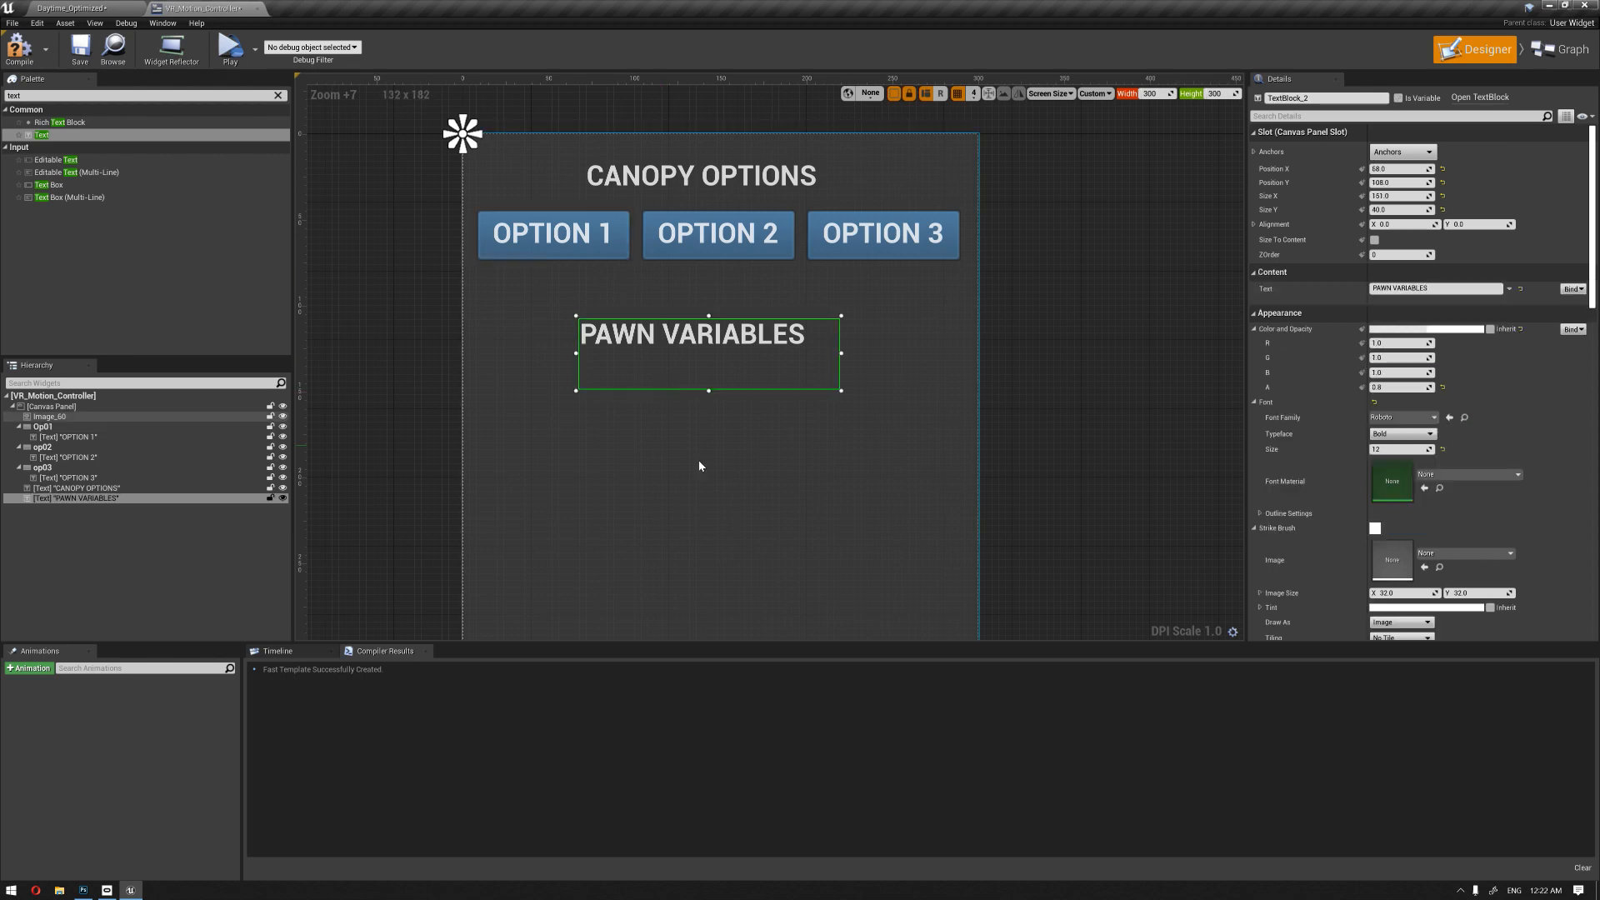
# Step: Paste a copy of the Op01 button and place it under the PAWN VARIABLES heading at X 8, Y 156
pyautogui.click(707, 443)
pyautogui.rightClick(706, 443)
pyautogui.click(749, 485)
pyautogui.moveTo(834, 492); pyautogui.dragTo(640, 441)
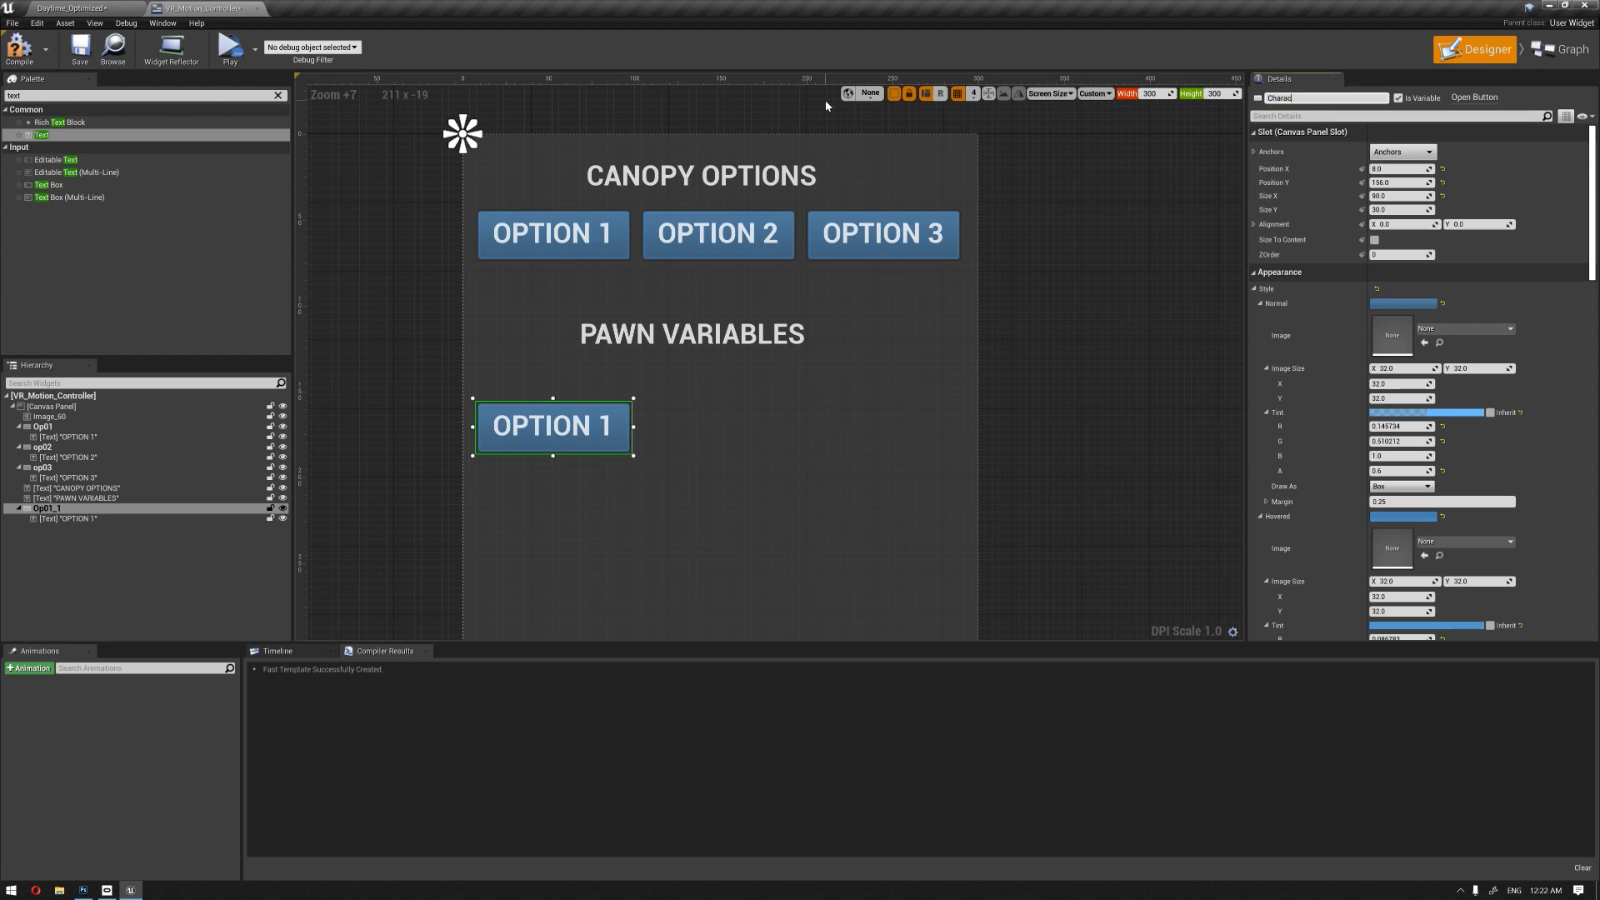
# Step: Rename the copied button as Character and change its text to ARCH VIZ
pyautogui.press('Return')
pyautogui.click(69, 518)
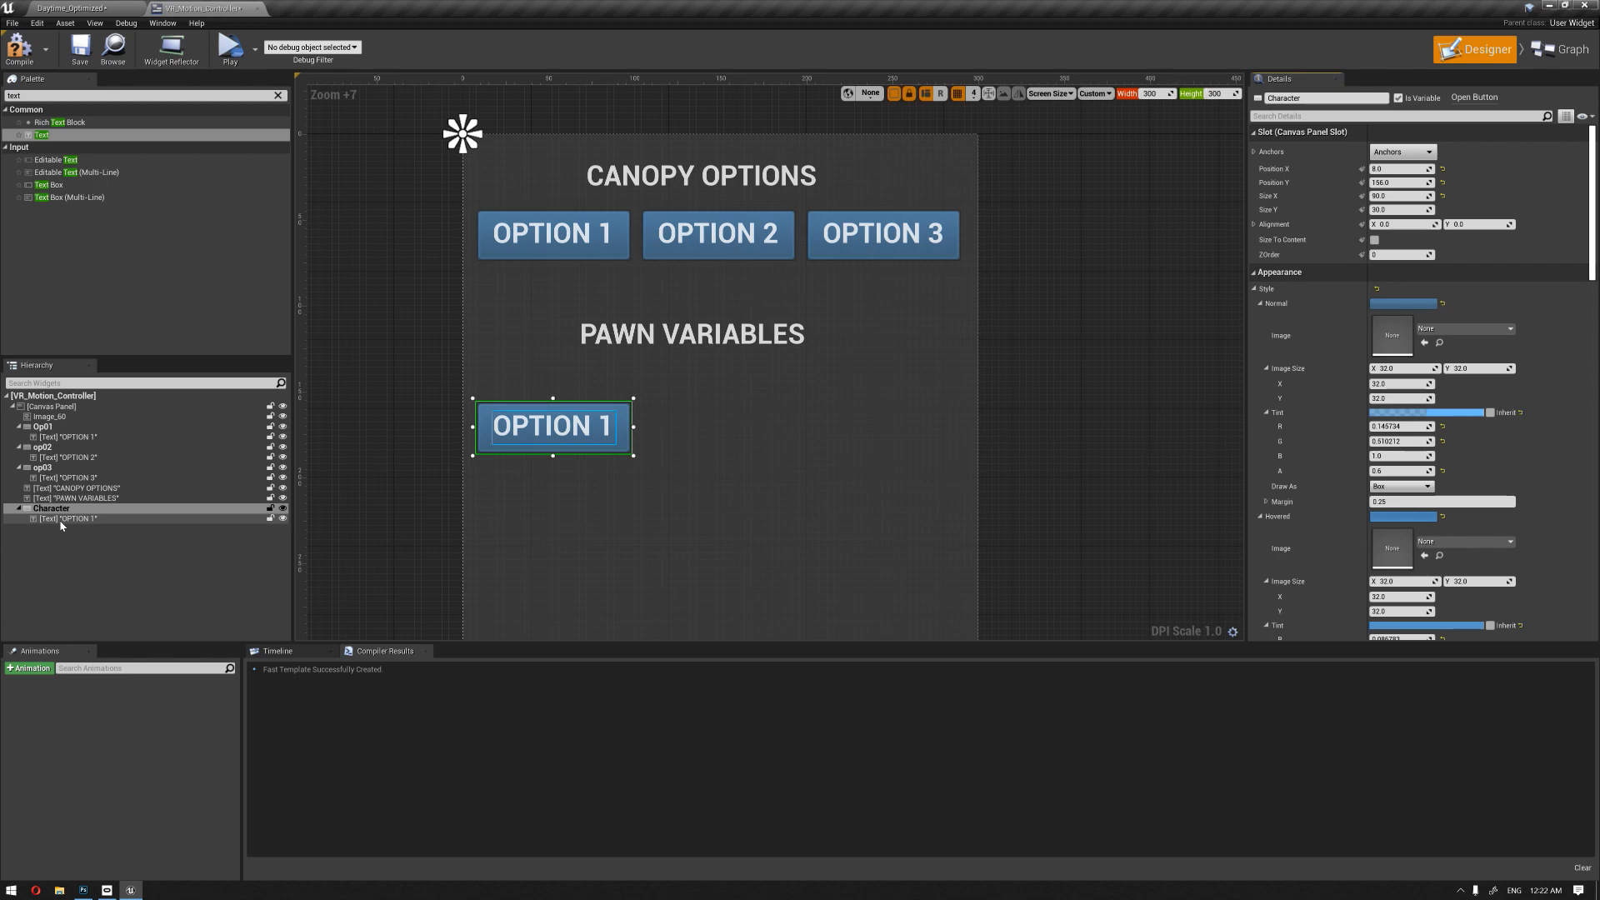
pyautogui.click(1426, 224)
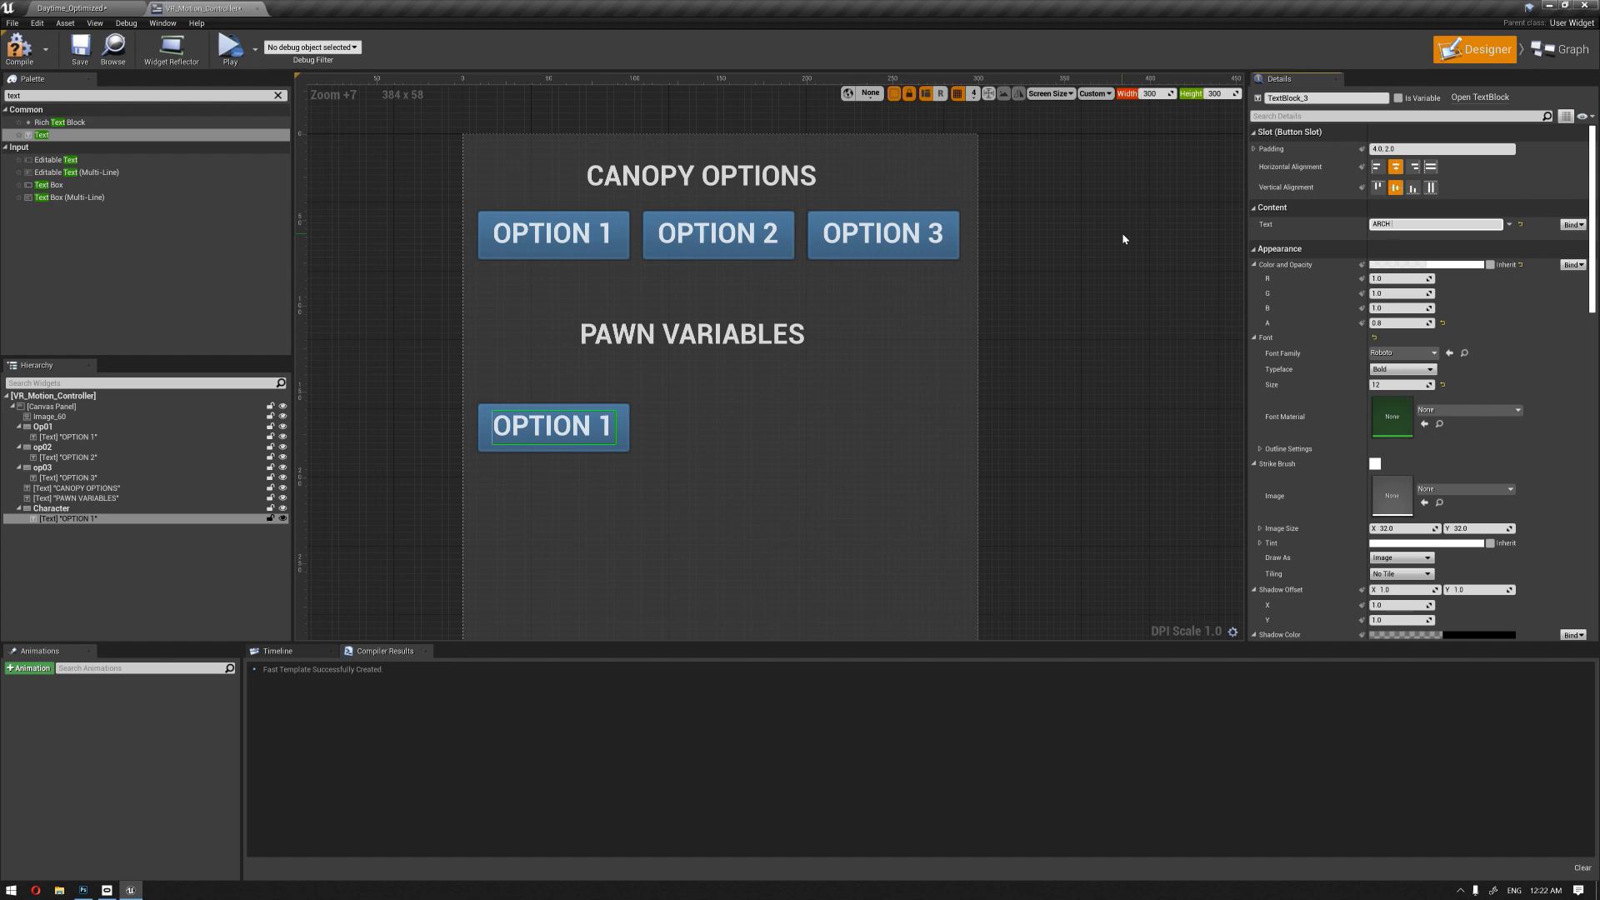
pyautogui.click(1122, 391)
pyautogui.scroll(-3, 1108, 393)
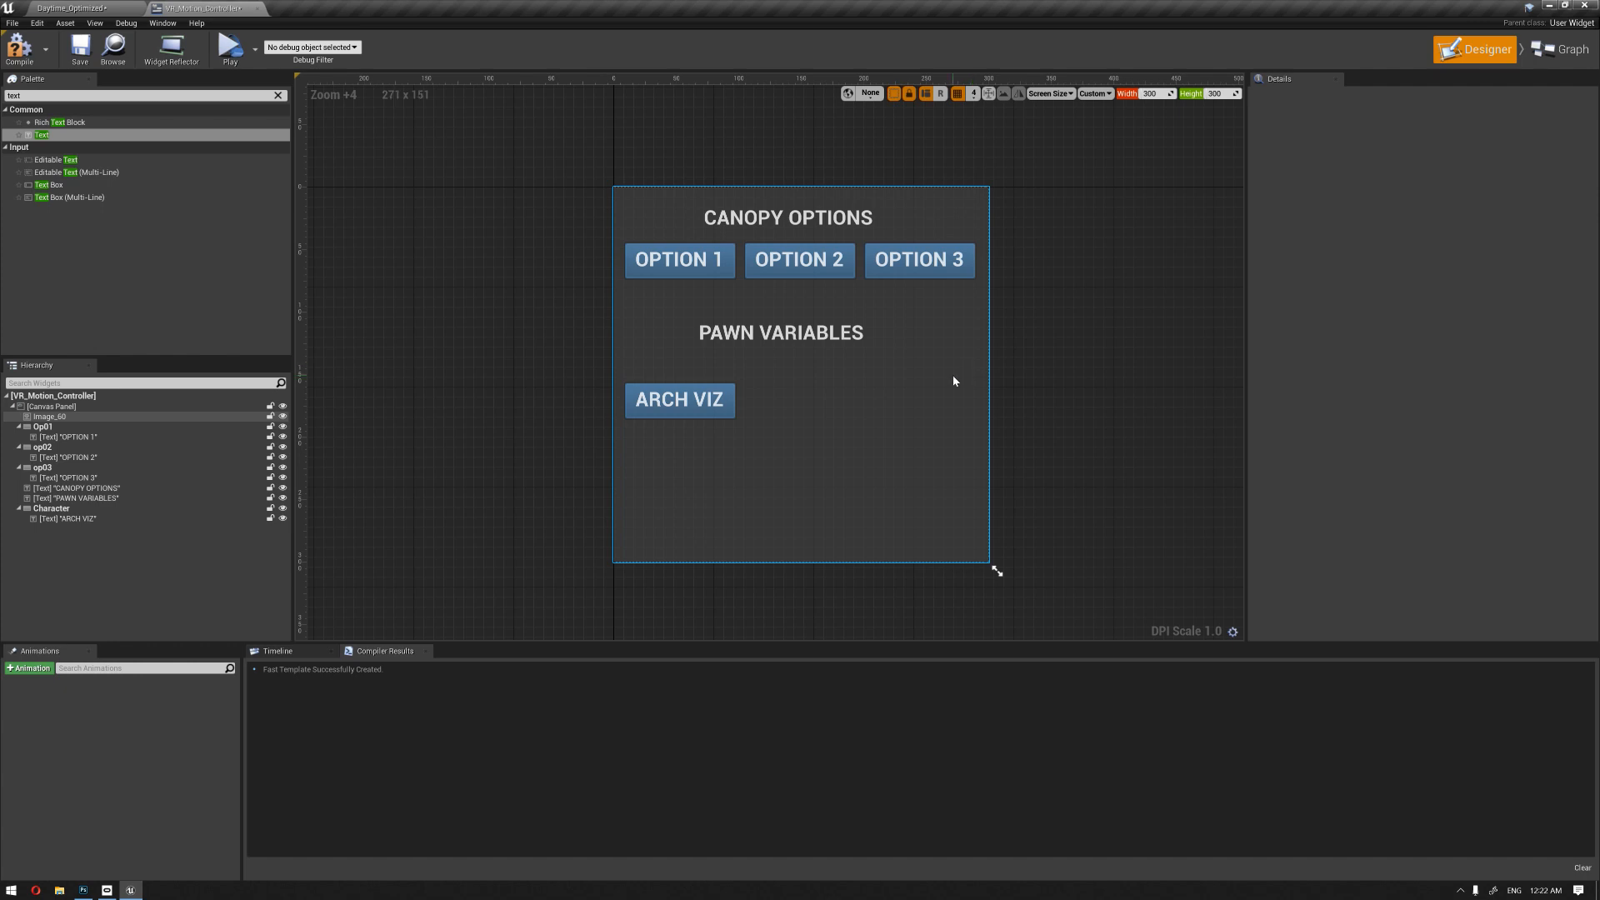
pyautogui.moveTo(1028, 371); pyautogui.dragTo(982, 382, button='right')
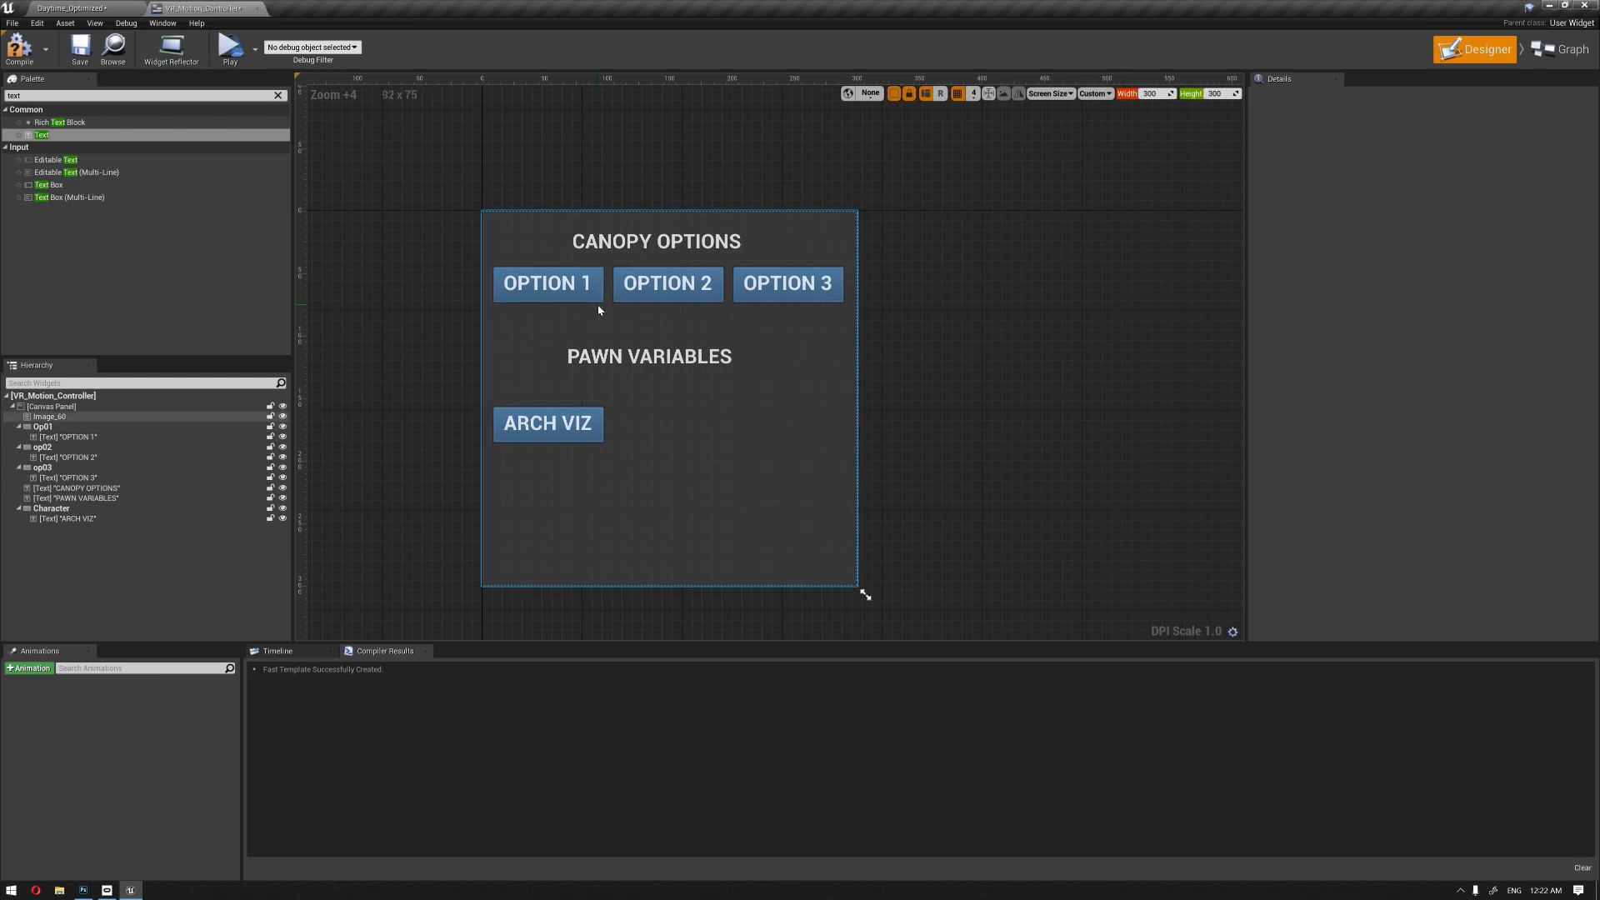
# Step: Open the widget's event graph and move the Event Construct node out beside the other default events
pyautogui.click(1560, 49)
pyautogui.moveTo(1170, 291); pyautogui.dragTo(1048, 296, button='right')
pyautogui.moveTo(1228, 325); pyautogui.dragTo(1029, 291, button='right')
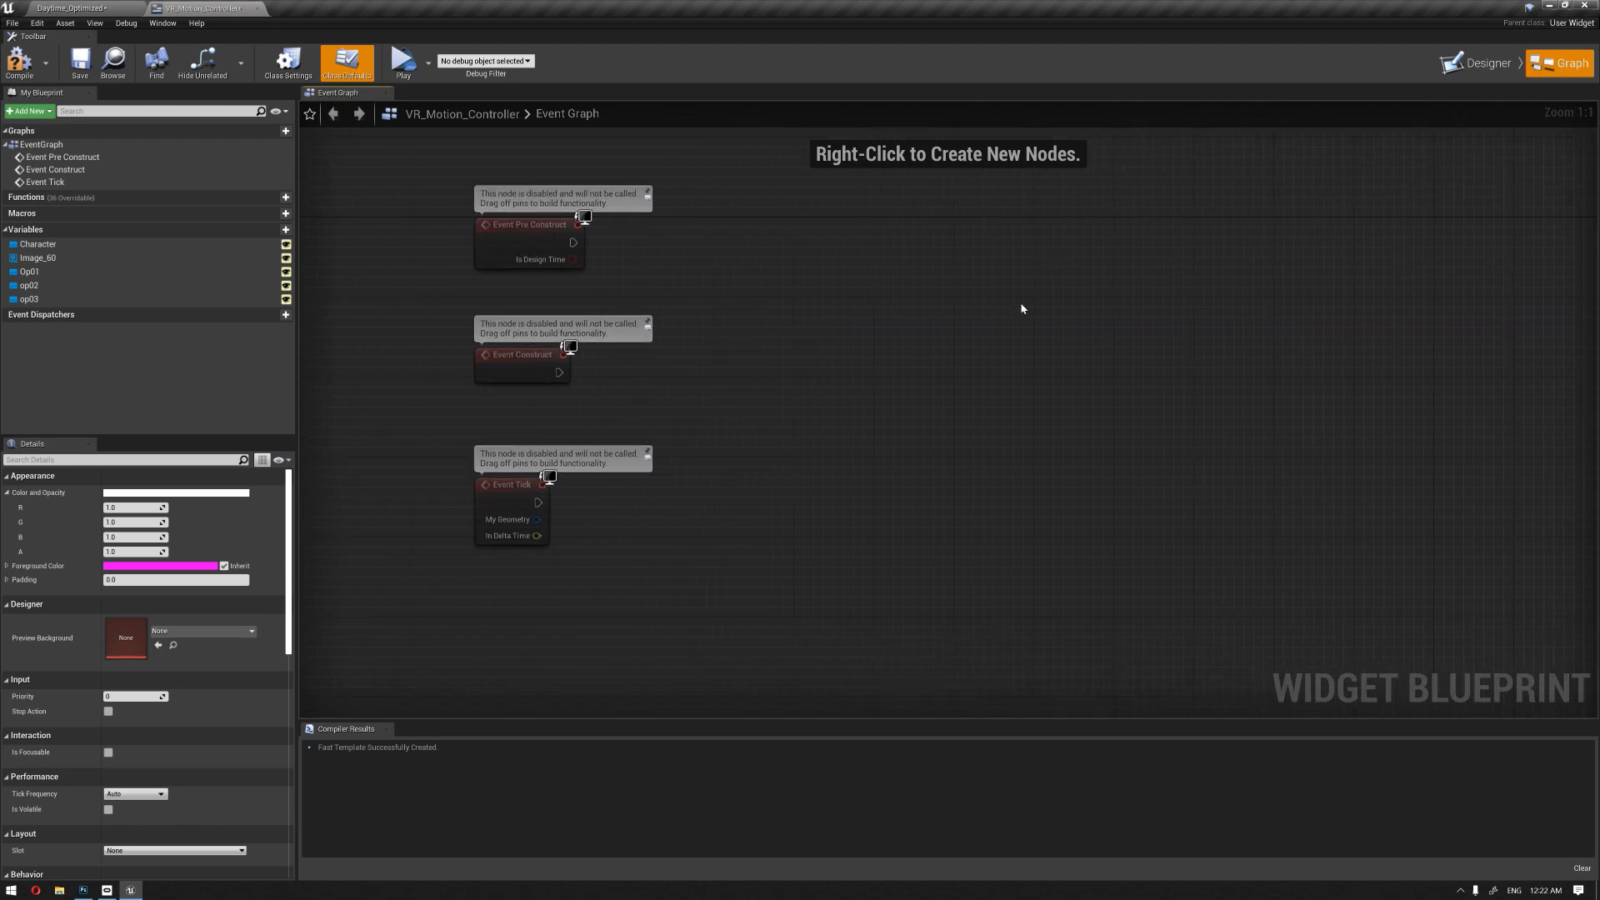
pyautogui.moveTo(536, 372); pyautogui.dragTo(825, 412)
pyautogui.moveTo(825, 412); pyautogui.dragTo(685, 393, button='right')
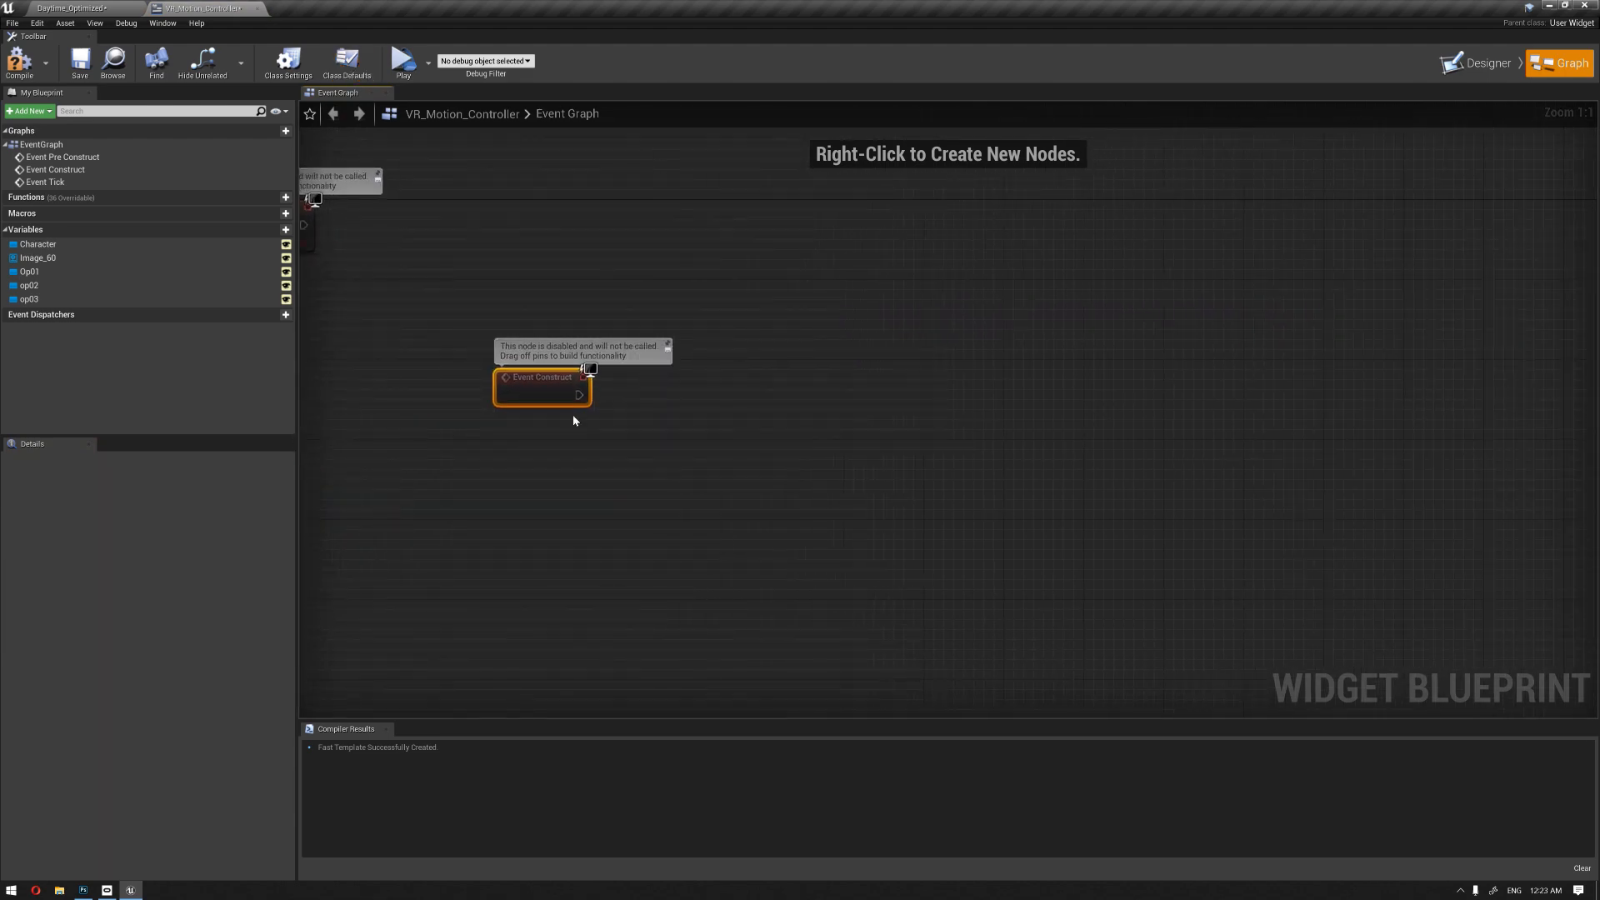
# Step: Add a Get All Actors Of Class node after Event Construct with LevelVariantSetsActor as its actor class
pyautogui.moveTo(580, 396); pyautogui.dragTo(775, 389)
pyautogui.write('get all acto')
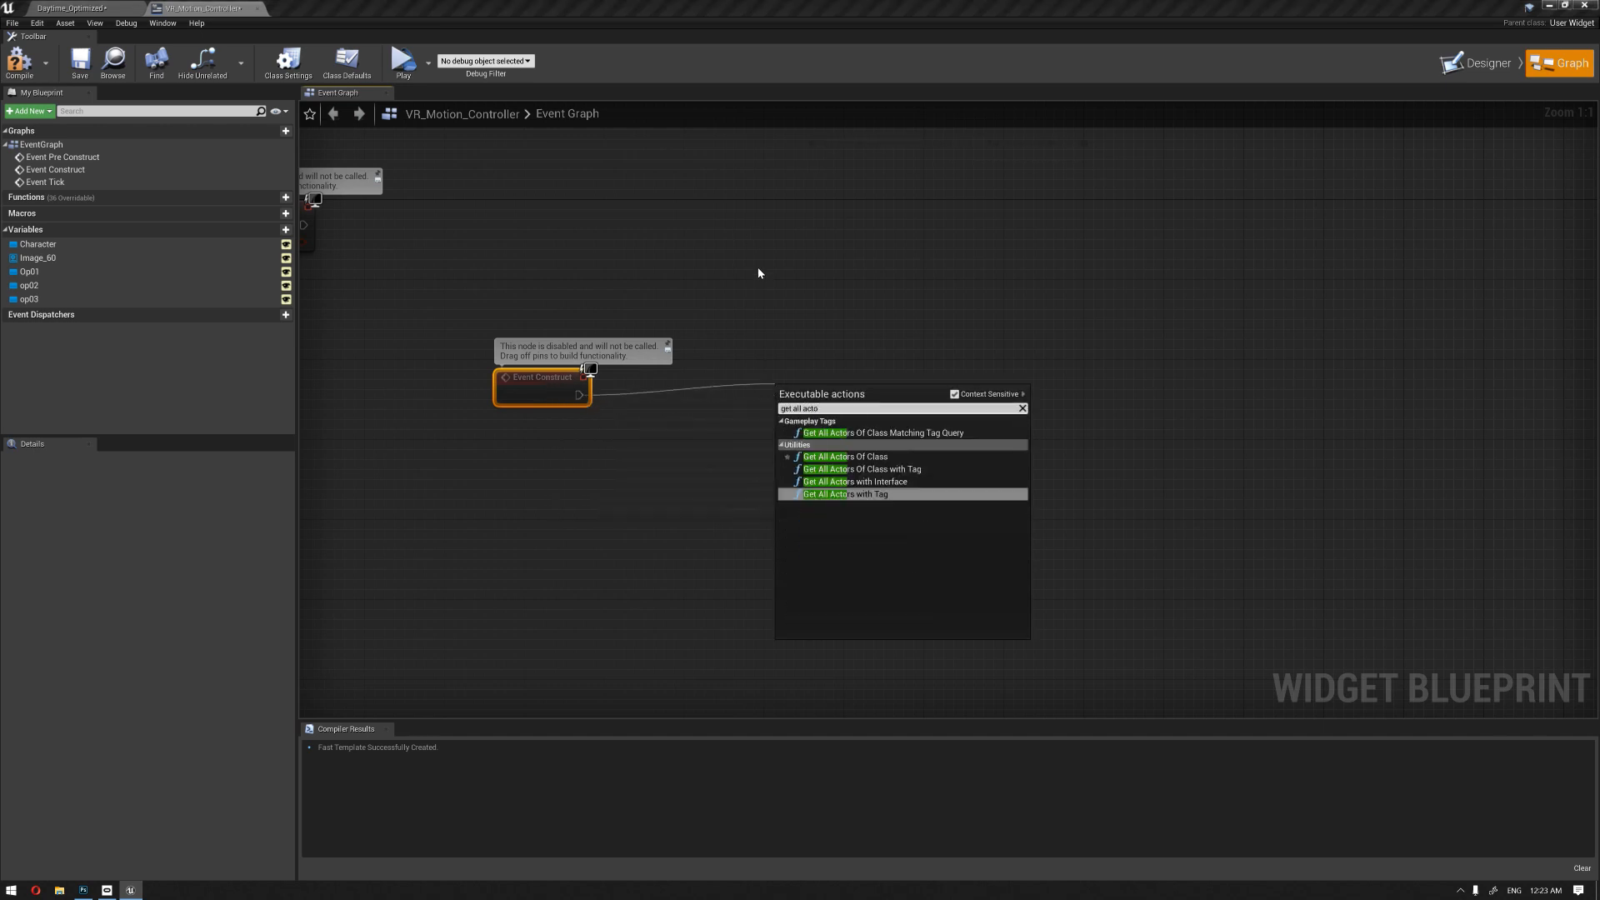
pyautogui.click(840, 457)
pyautogui.click(821, 432)
pyautogui.write('level')
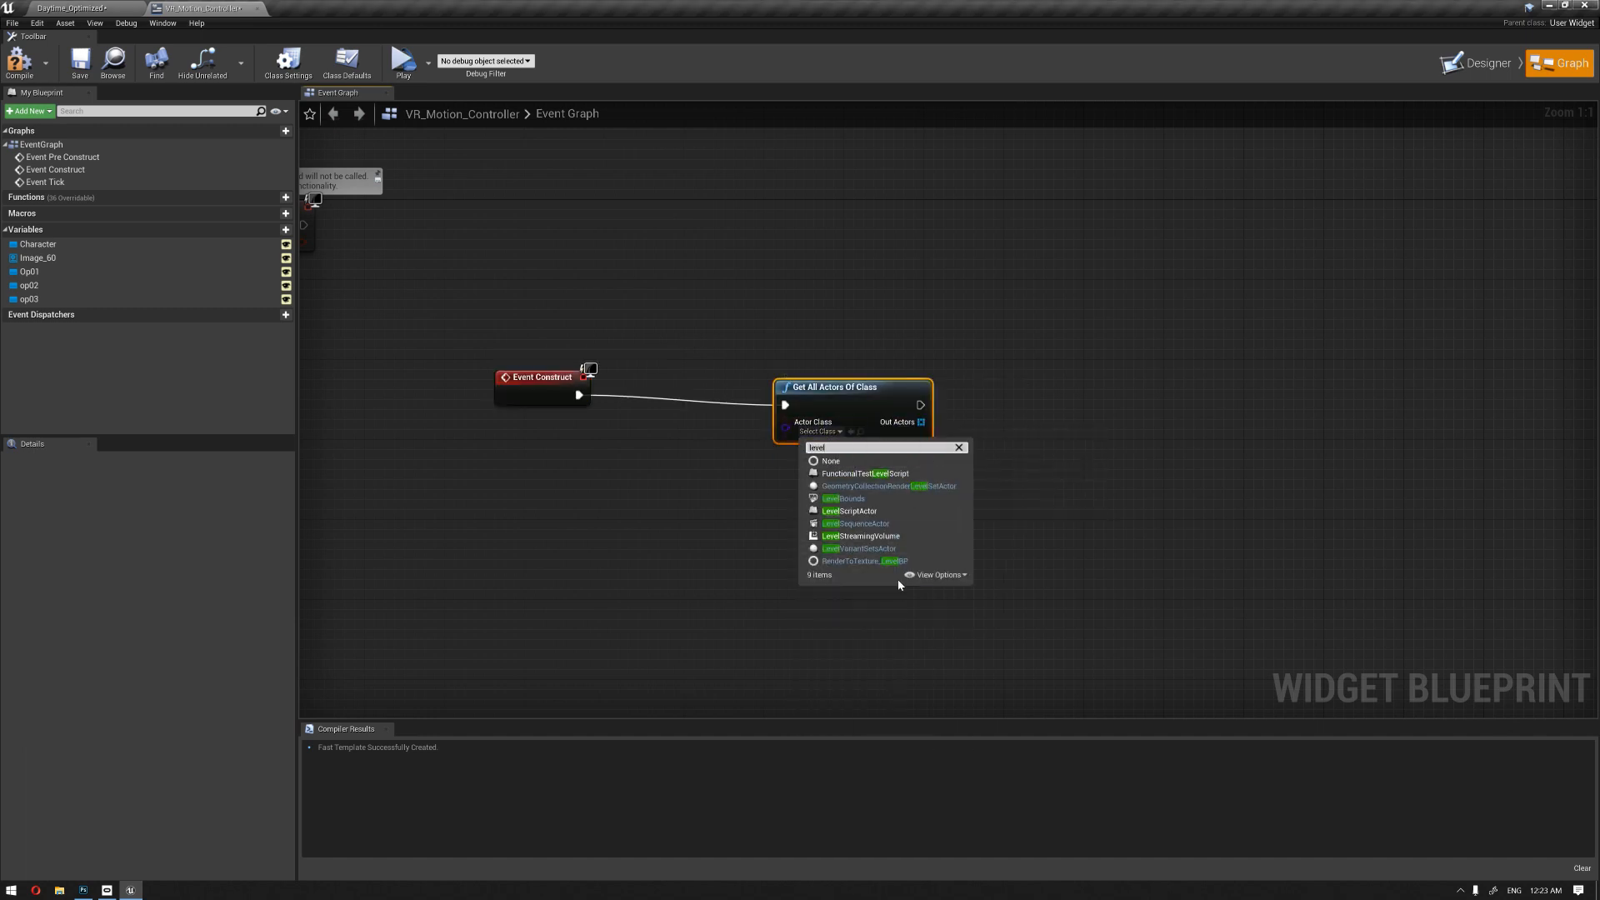
pyautogui.click(866, 548)
# Step: Add a Get (a copy) node for Out Actors, promote its output to a variable named Variant Set, and place the SET node beside it
pyautogui.moveTo(882, 421); pyautogui.dragTo(895, 469)
pyautogui.write('get')
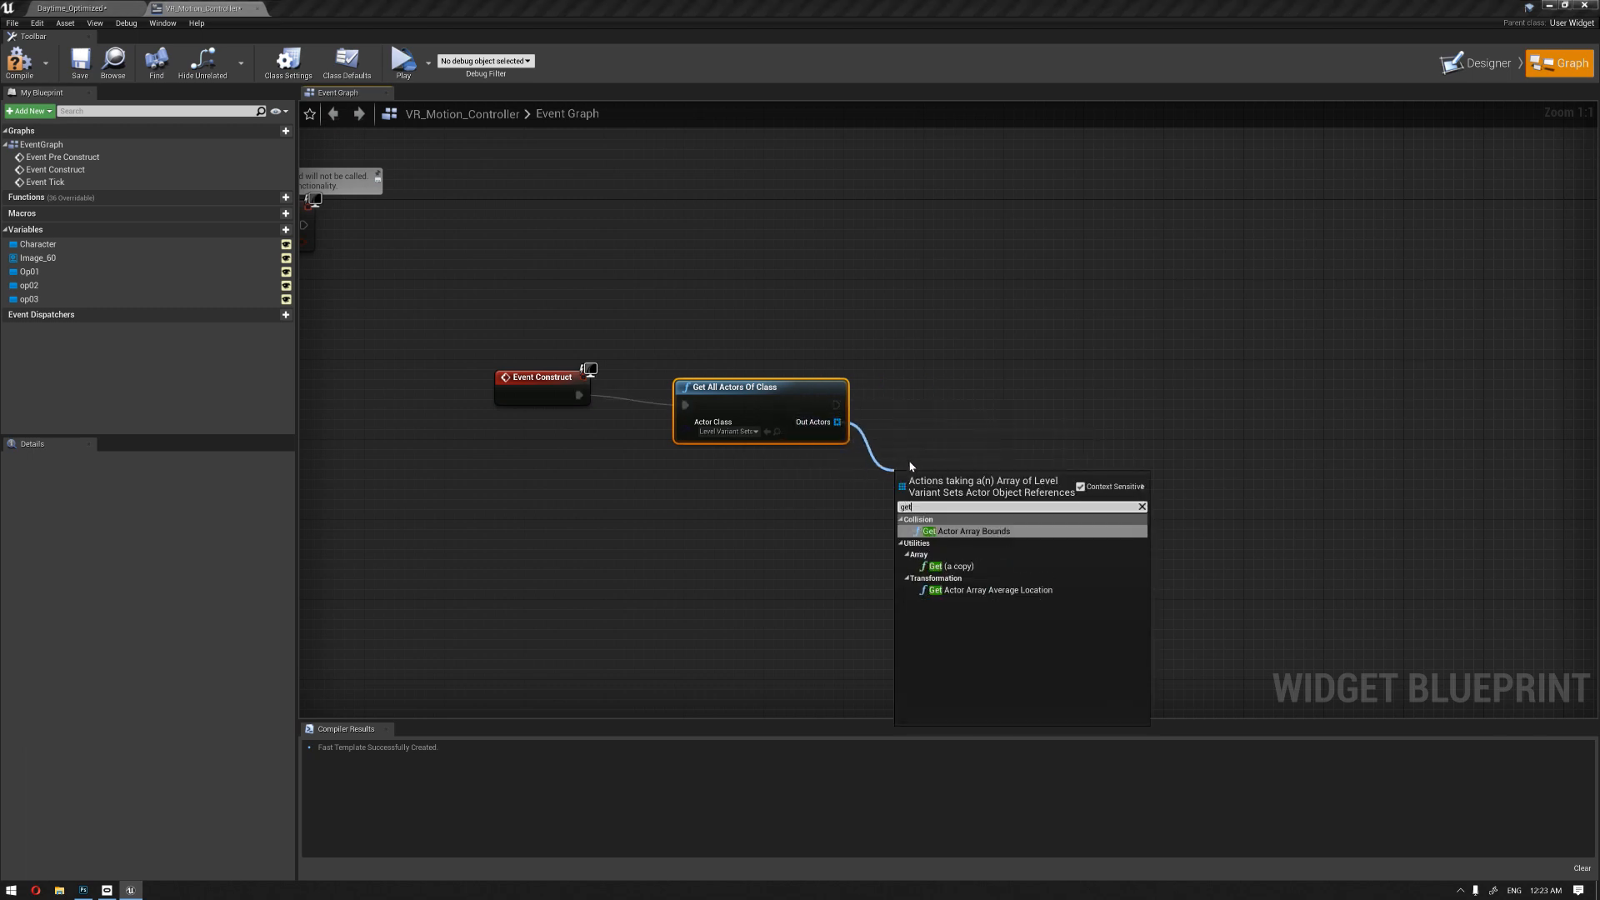
pyautogui.click(958, 566)
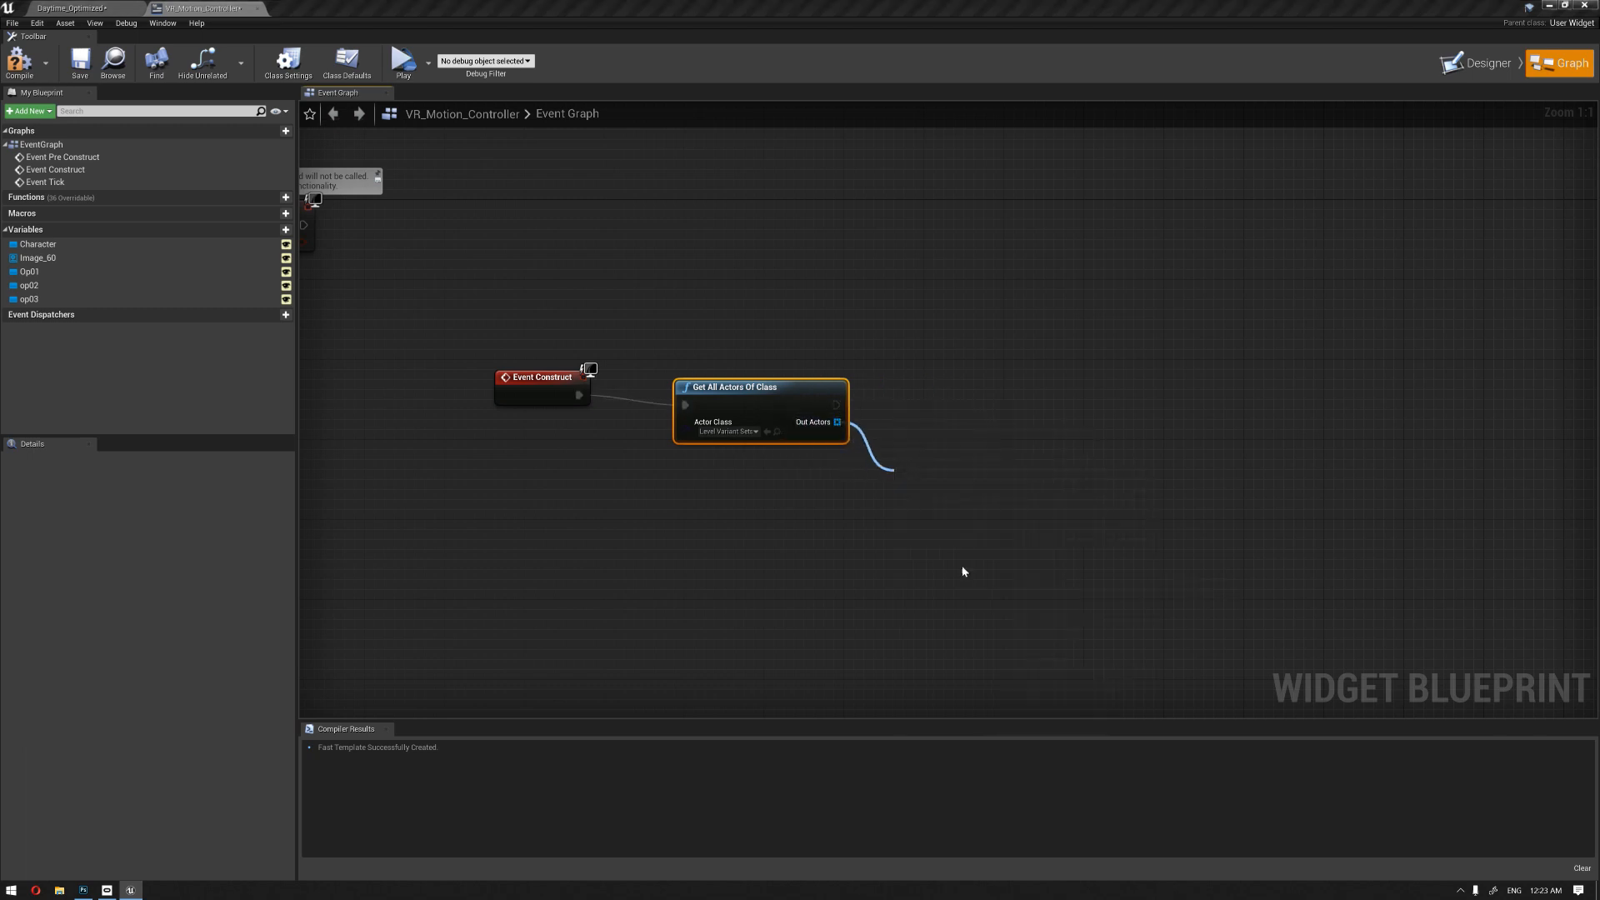
pyautogui.rightClick(962, 493)
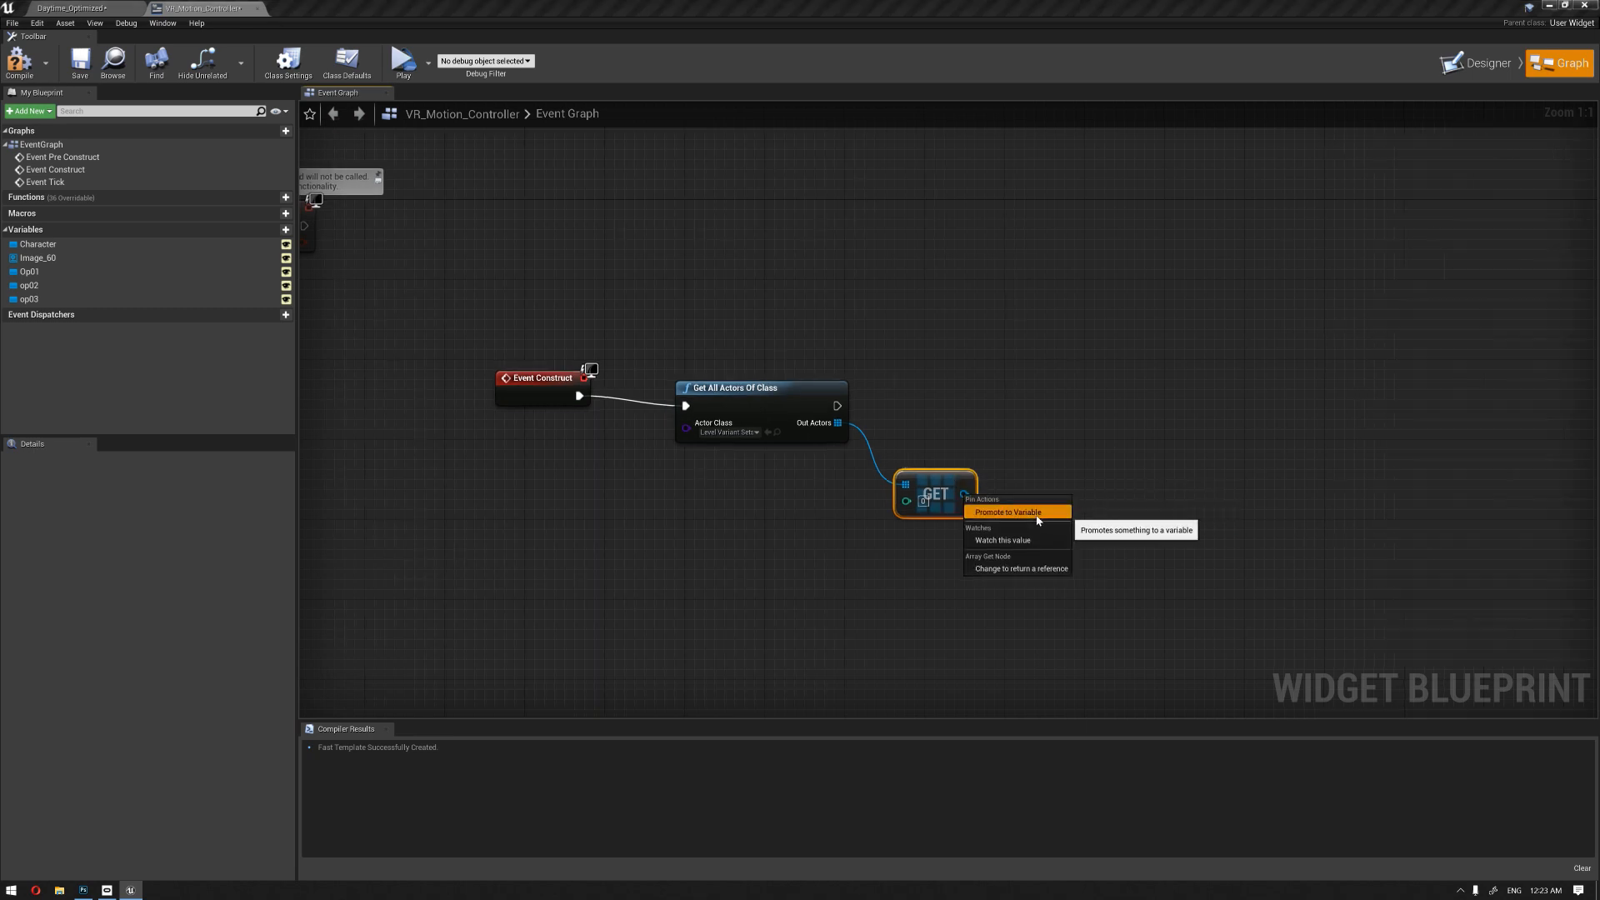
pyautogui.click(1037, 523)
pyautogui.press('Return')
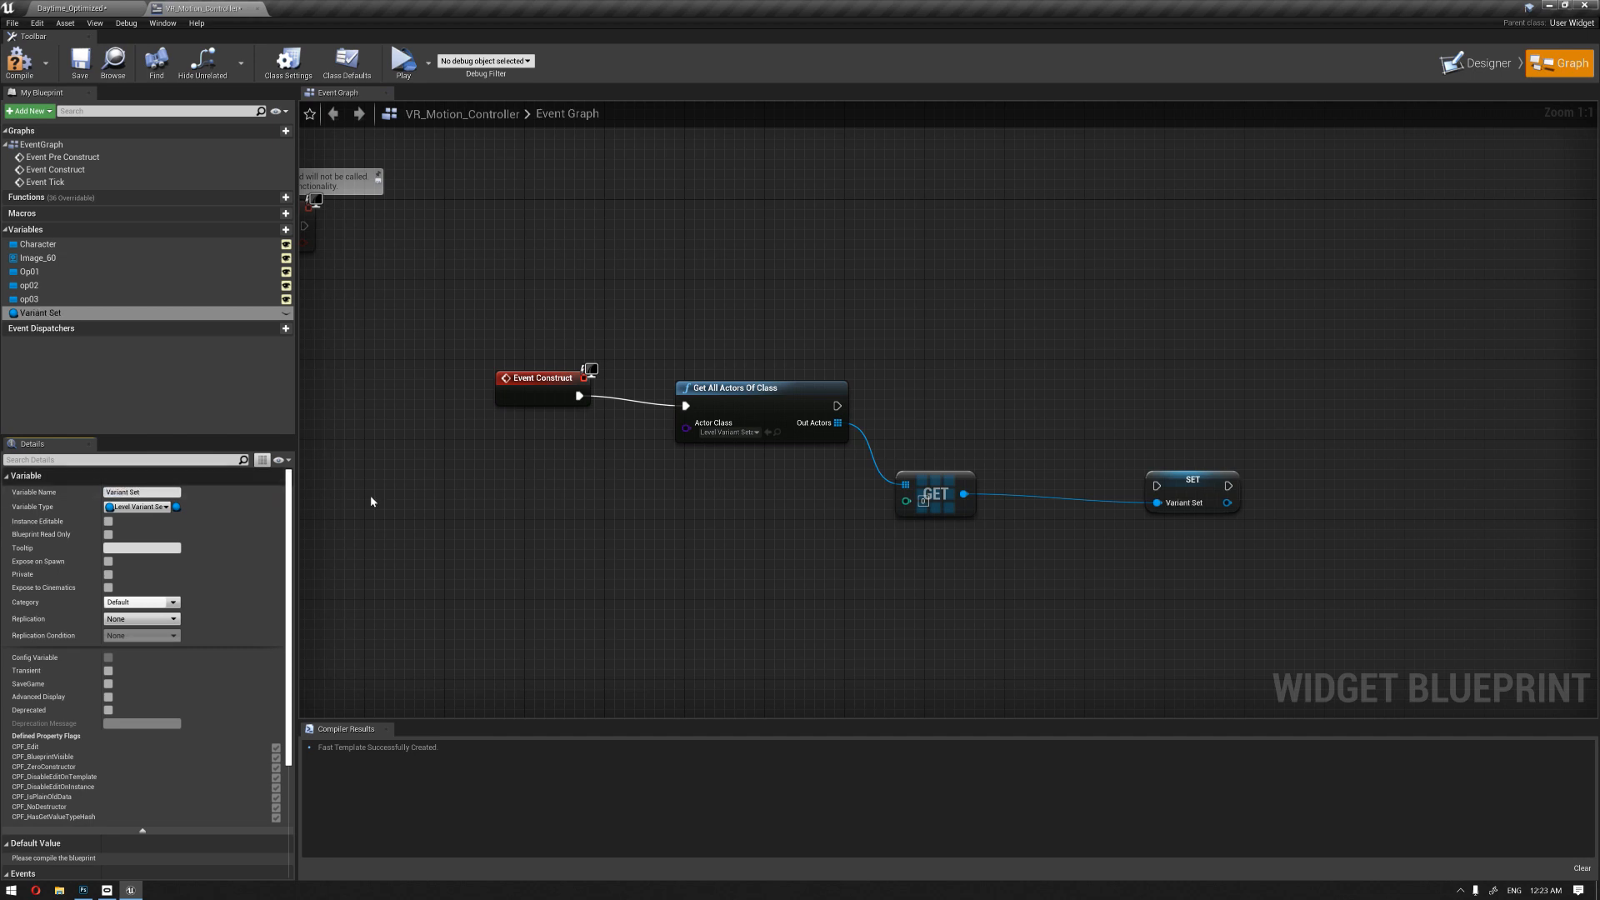
pyautogui.moveTo(1169, 495); pyautogui.dragTo(1027, 433)
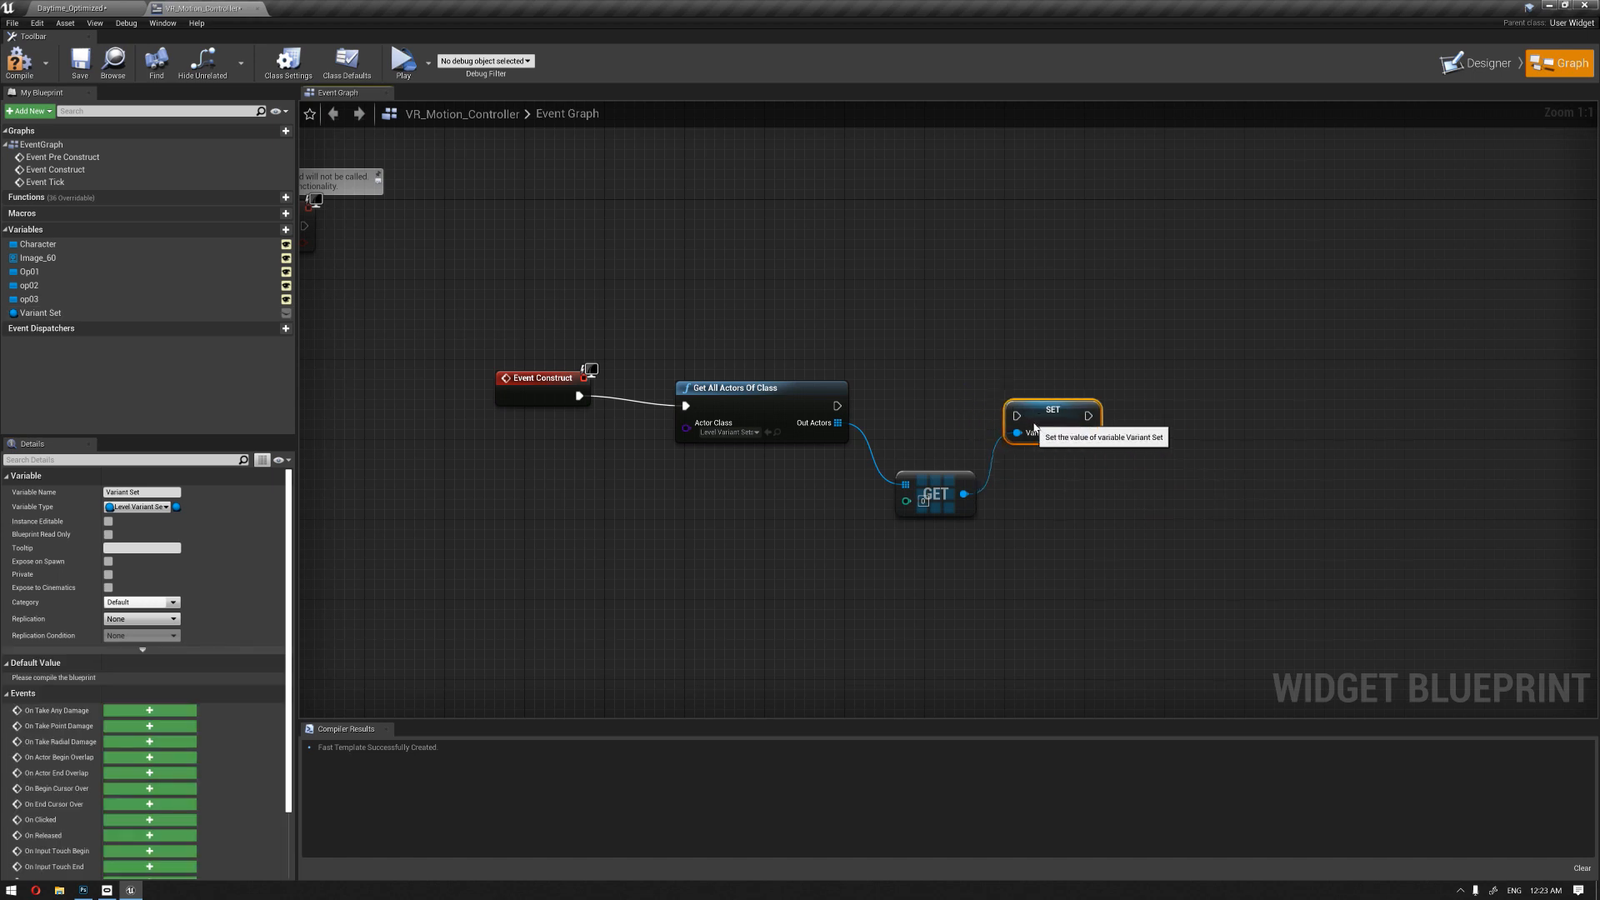
# Step: Add a Switch on Variant by Name node from the Variant Set output and align it with the SET node
pyautogui.moveTo(1087, 443); pyautogui.dragTo(1296, 467)
pyautogui.write('sw')
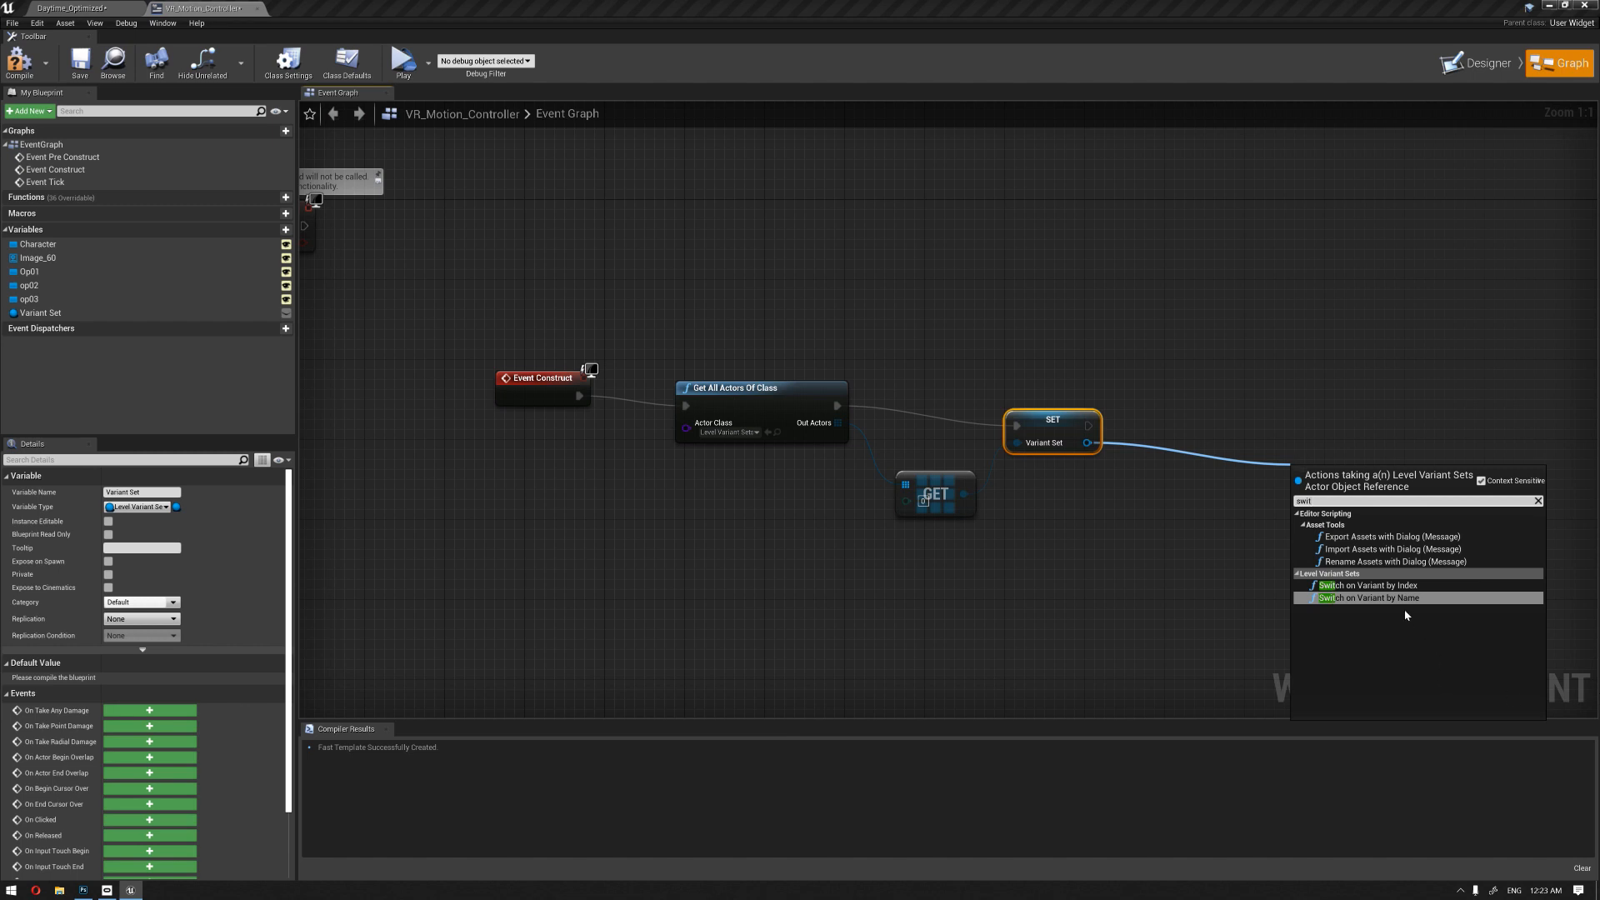
pyautogui.write('it')
pyautogui.click(1375, 598)
pyautogui.moveTo(1276, 483); pyautogui.dragTo(1143, 380, button='right')
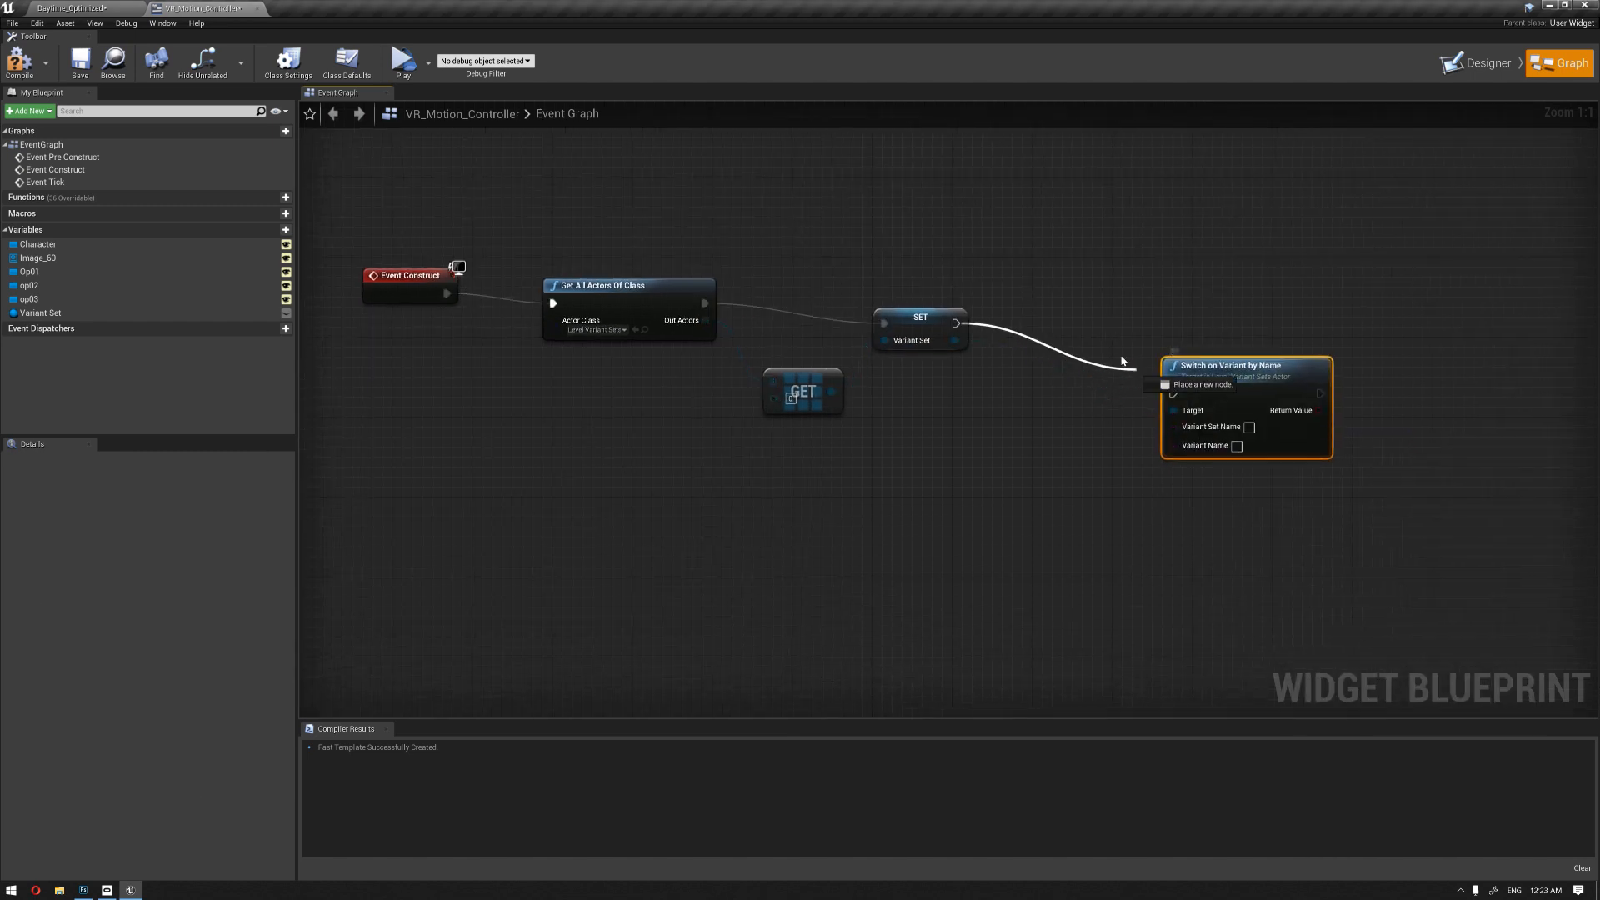
pyautogui.moveTo(1217, 407); pyautogui.dragTo(1186, 336)
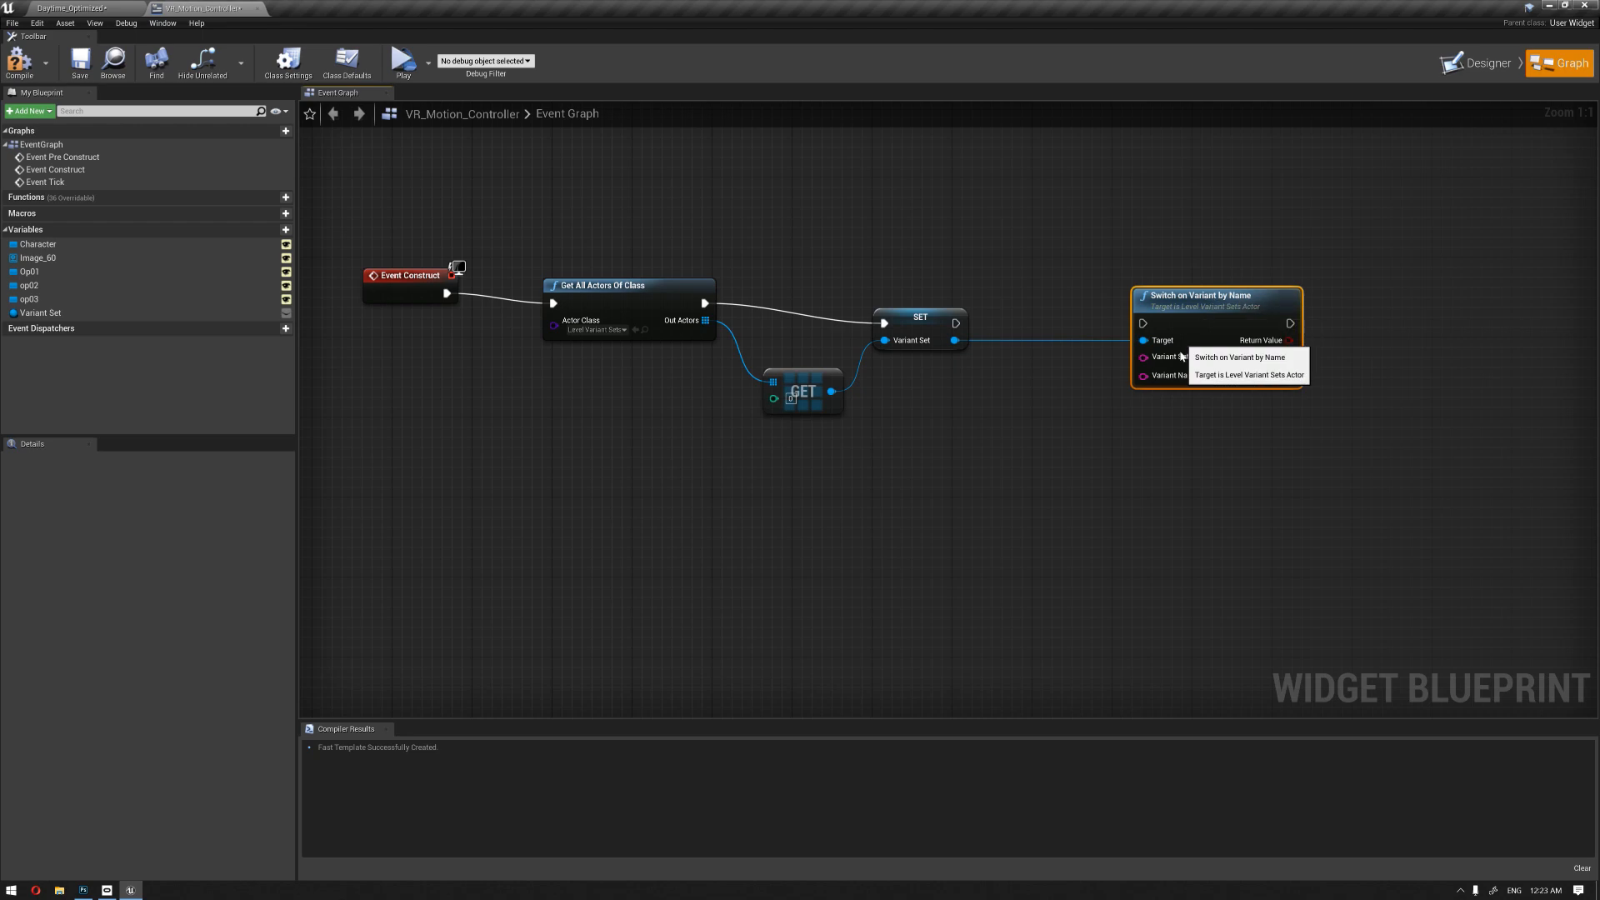
# Step: Check the names in the Variant Manager and set the switch node's Variant Set Name to Canop and Variant Name to op01
pyautogui.click(63, 15)
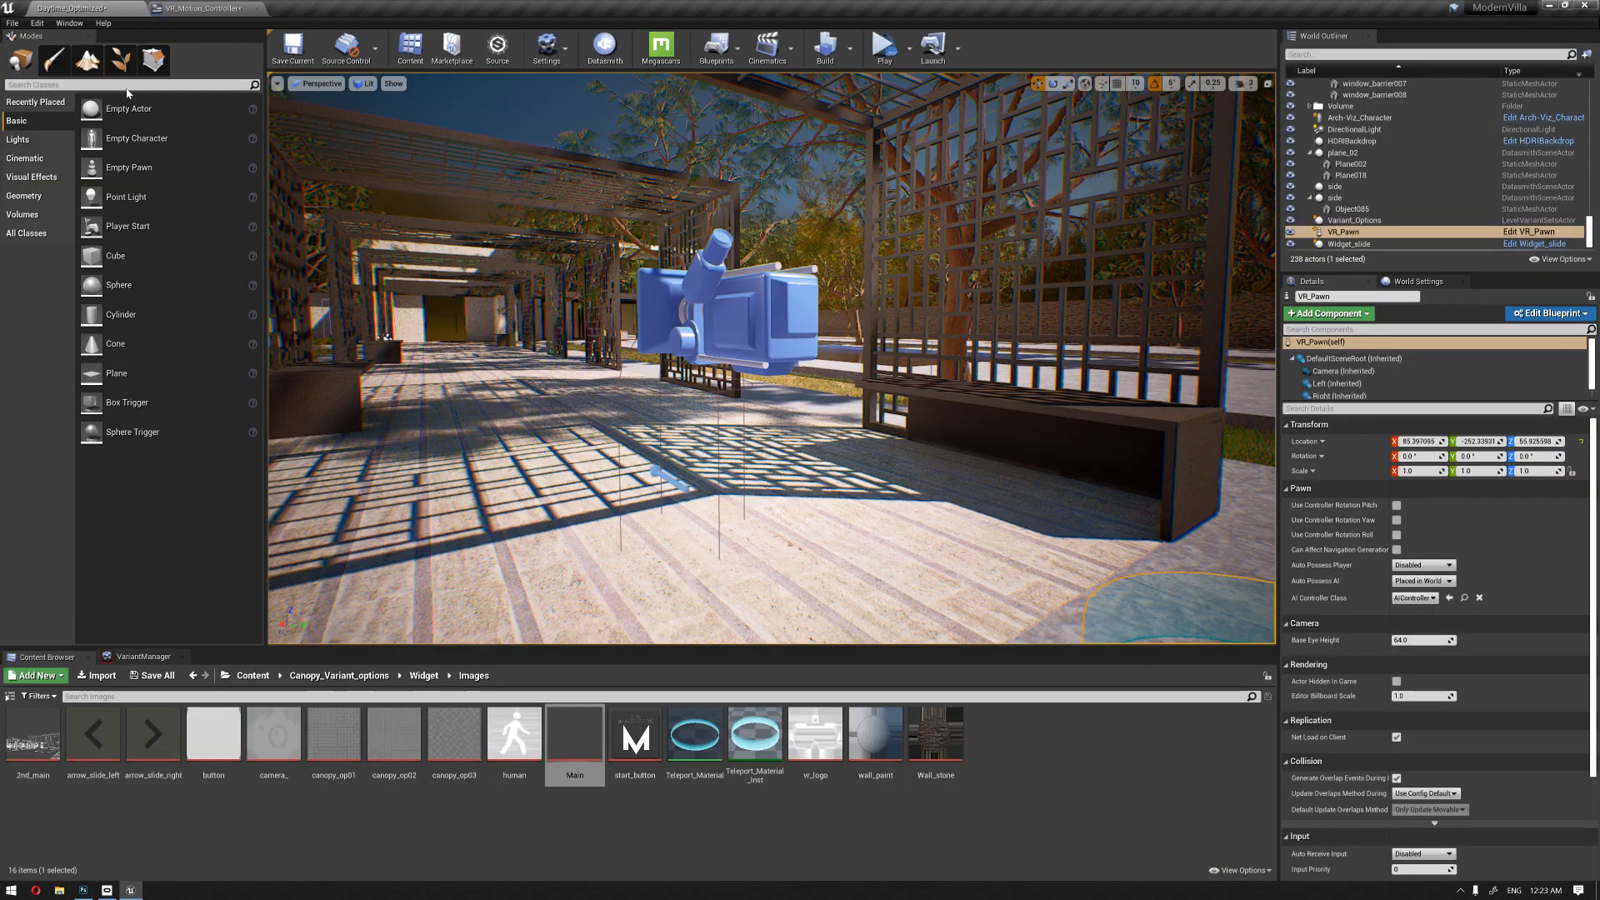
pyautogui.click(140, 658)
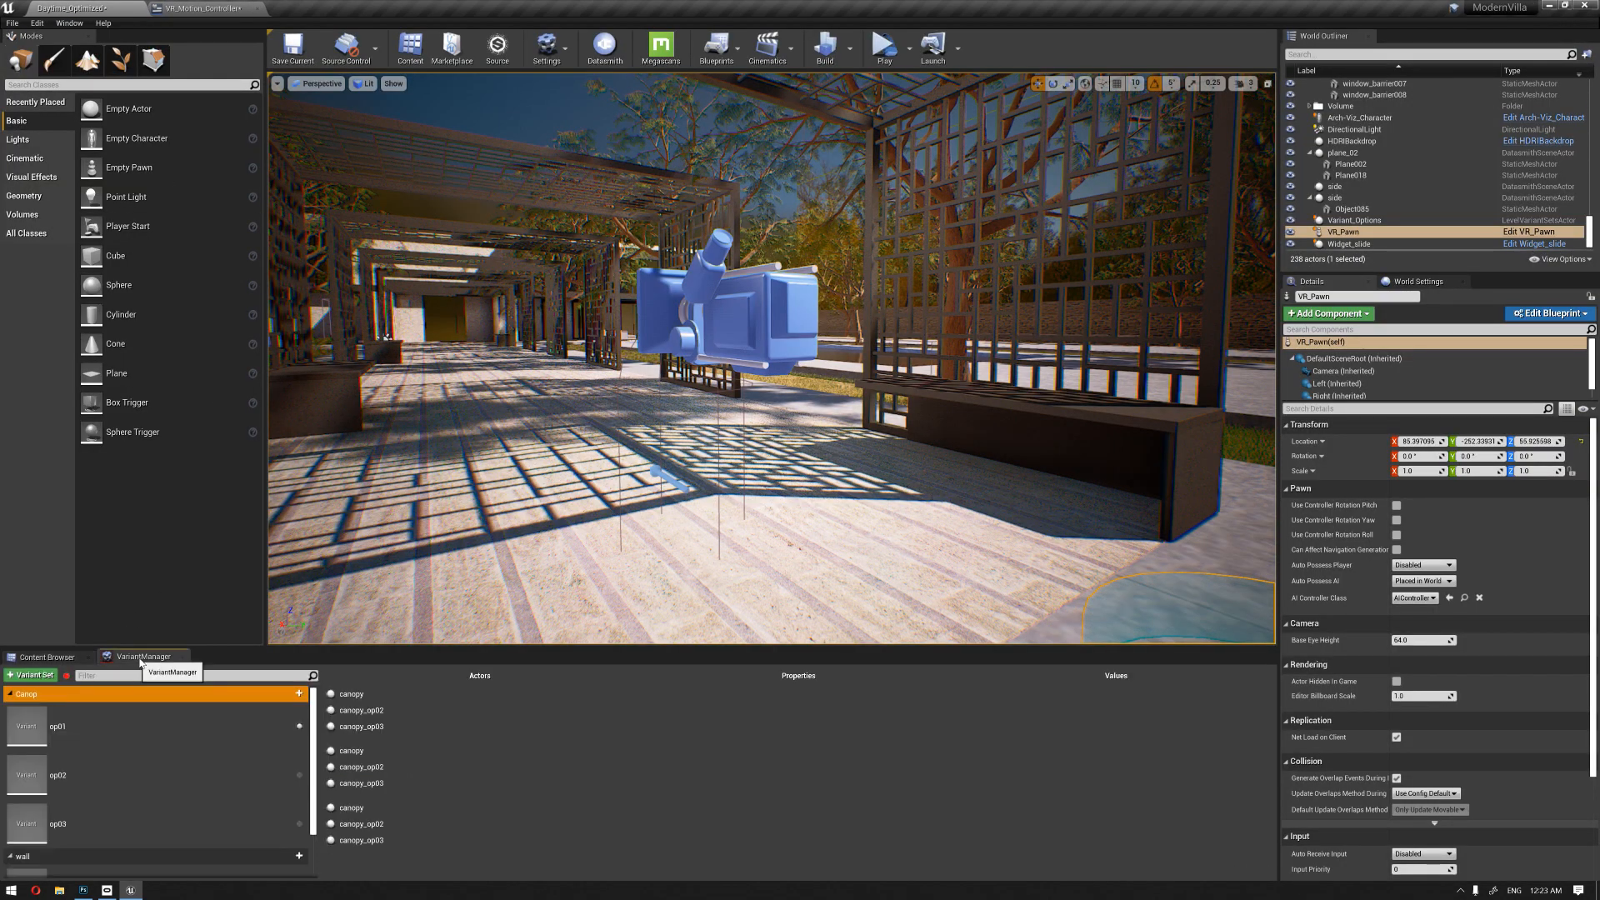
pyautogui.click(188, 10)
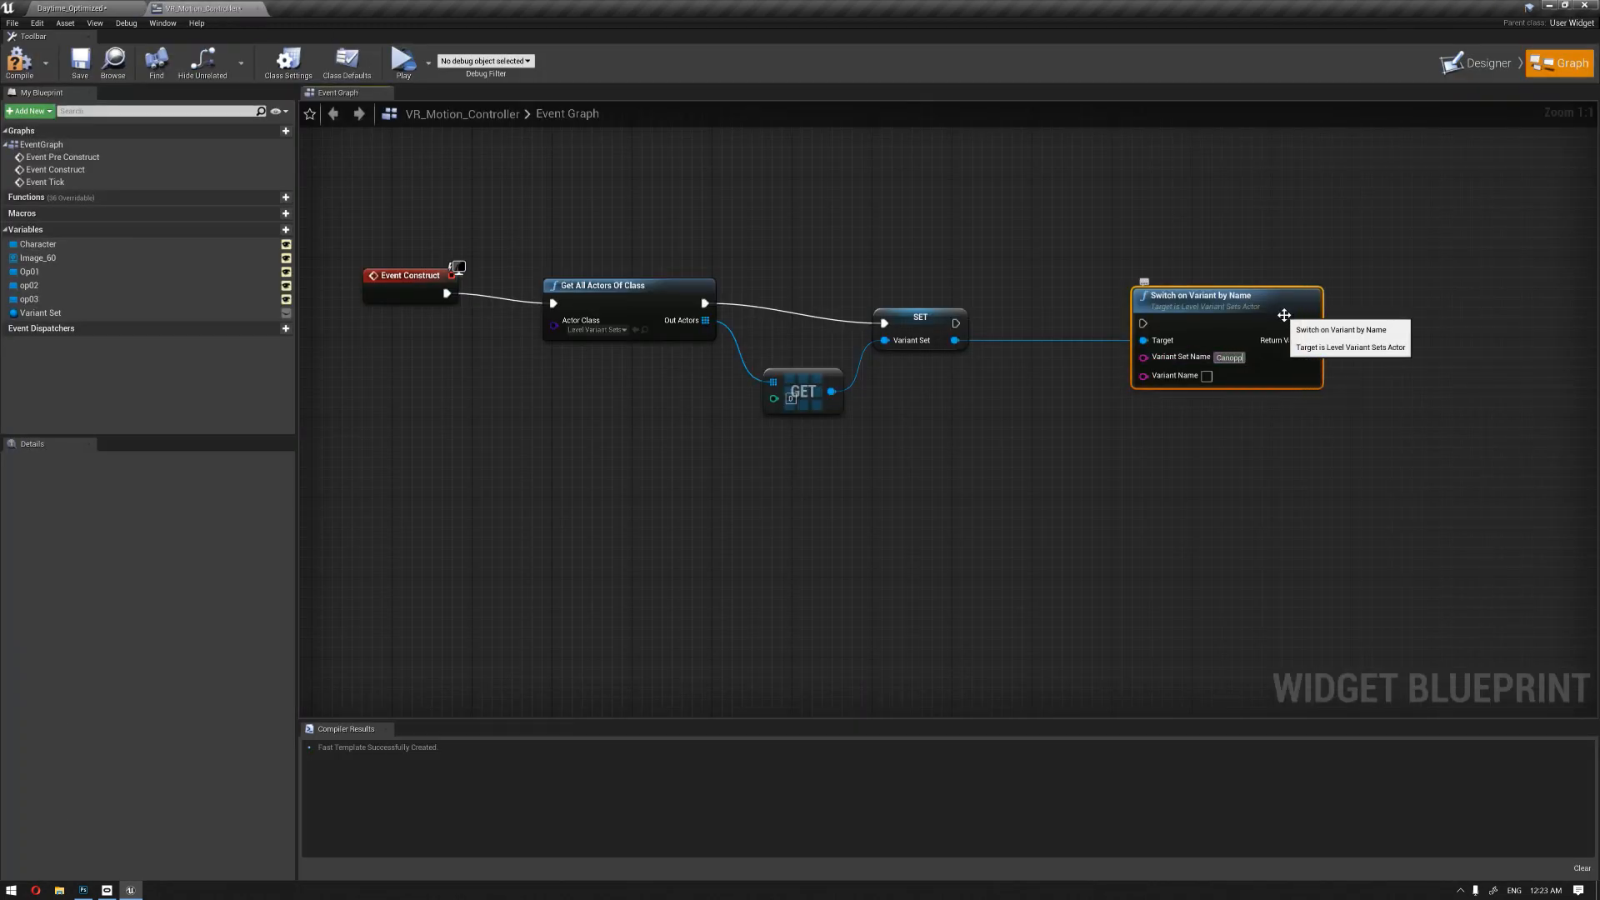
pyautogui.click(98, 9)
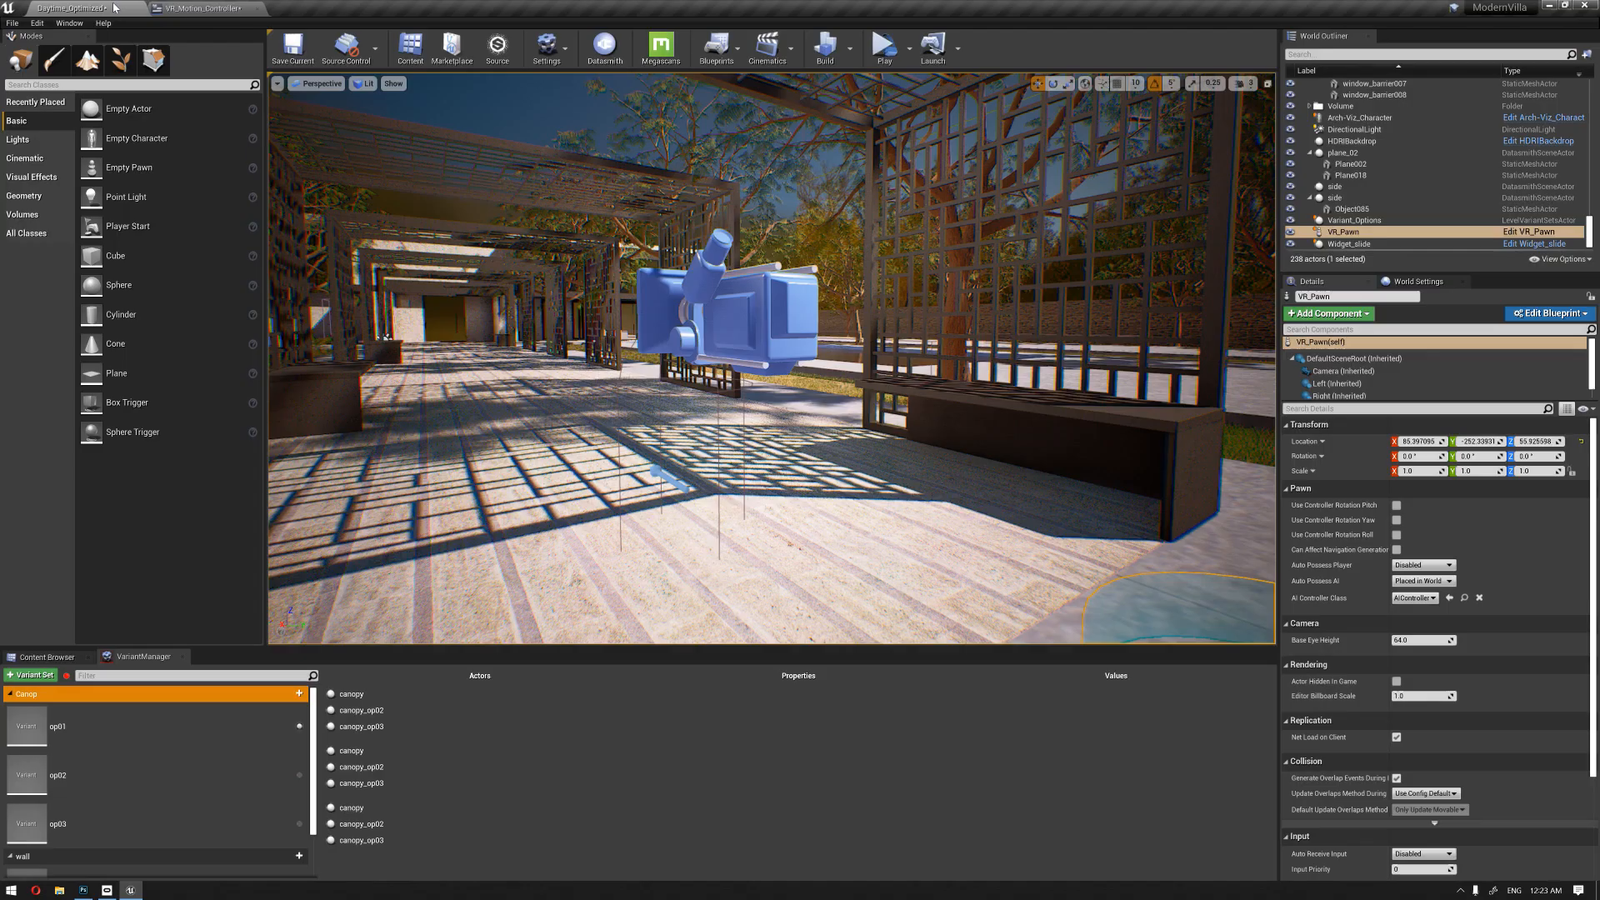
pyautogui.click(242, 9)
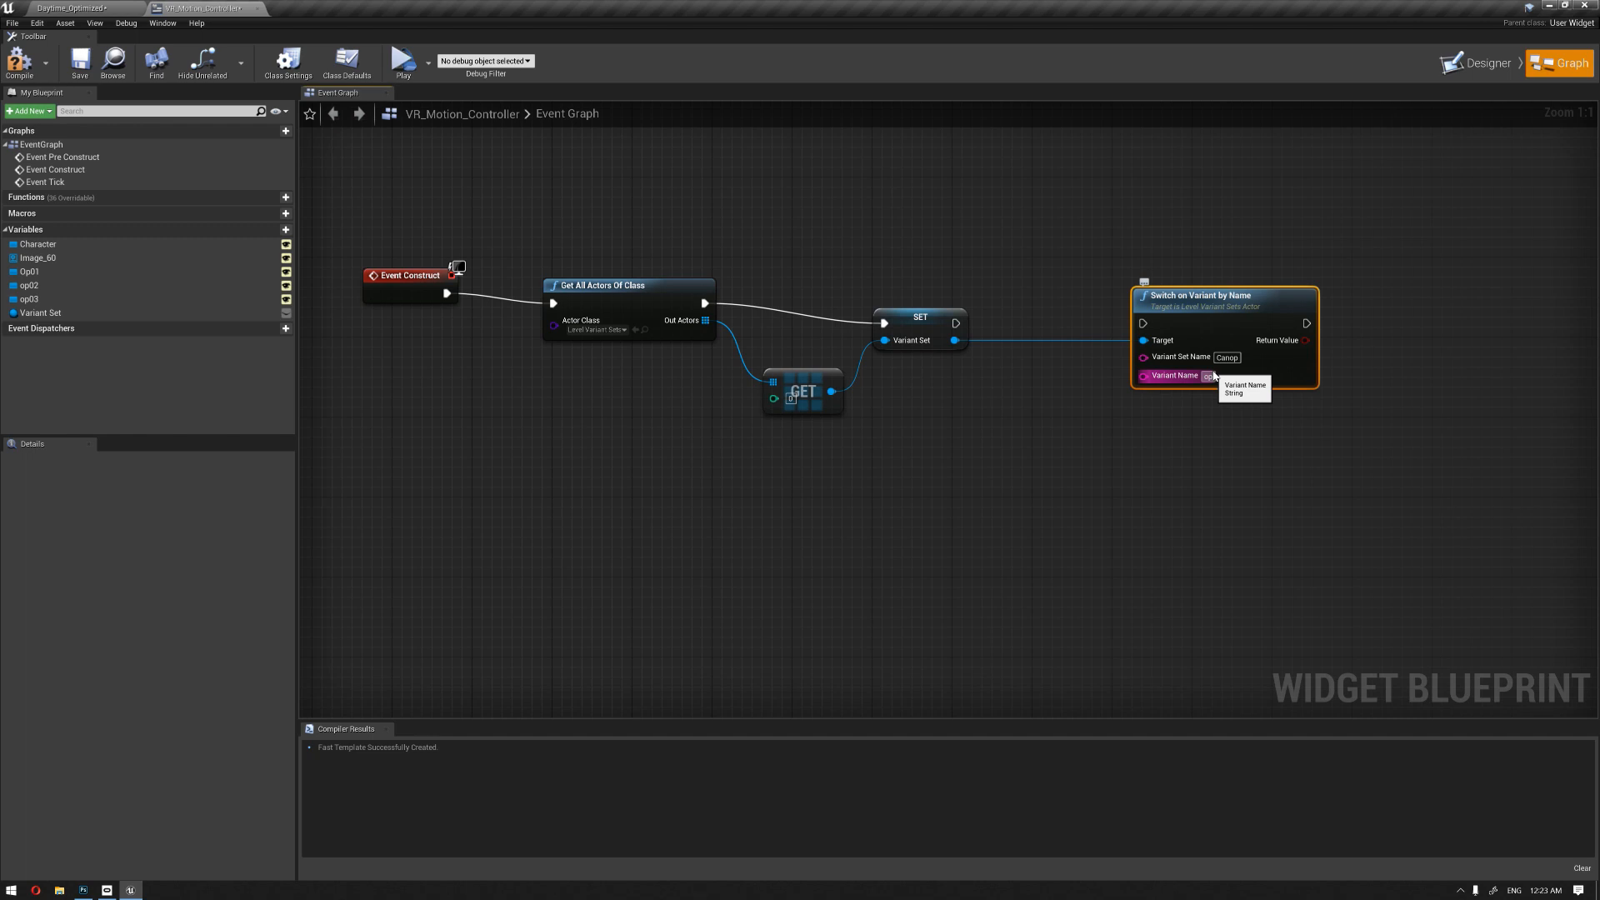
# Step: Duplicate the Switch on Variant by Name node below the original and set the copy's Variant Name to op02
pyautogui.scroll(-4, 1251, 502)
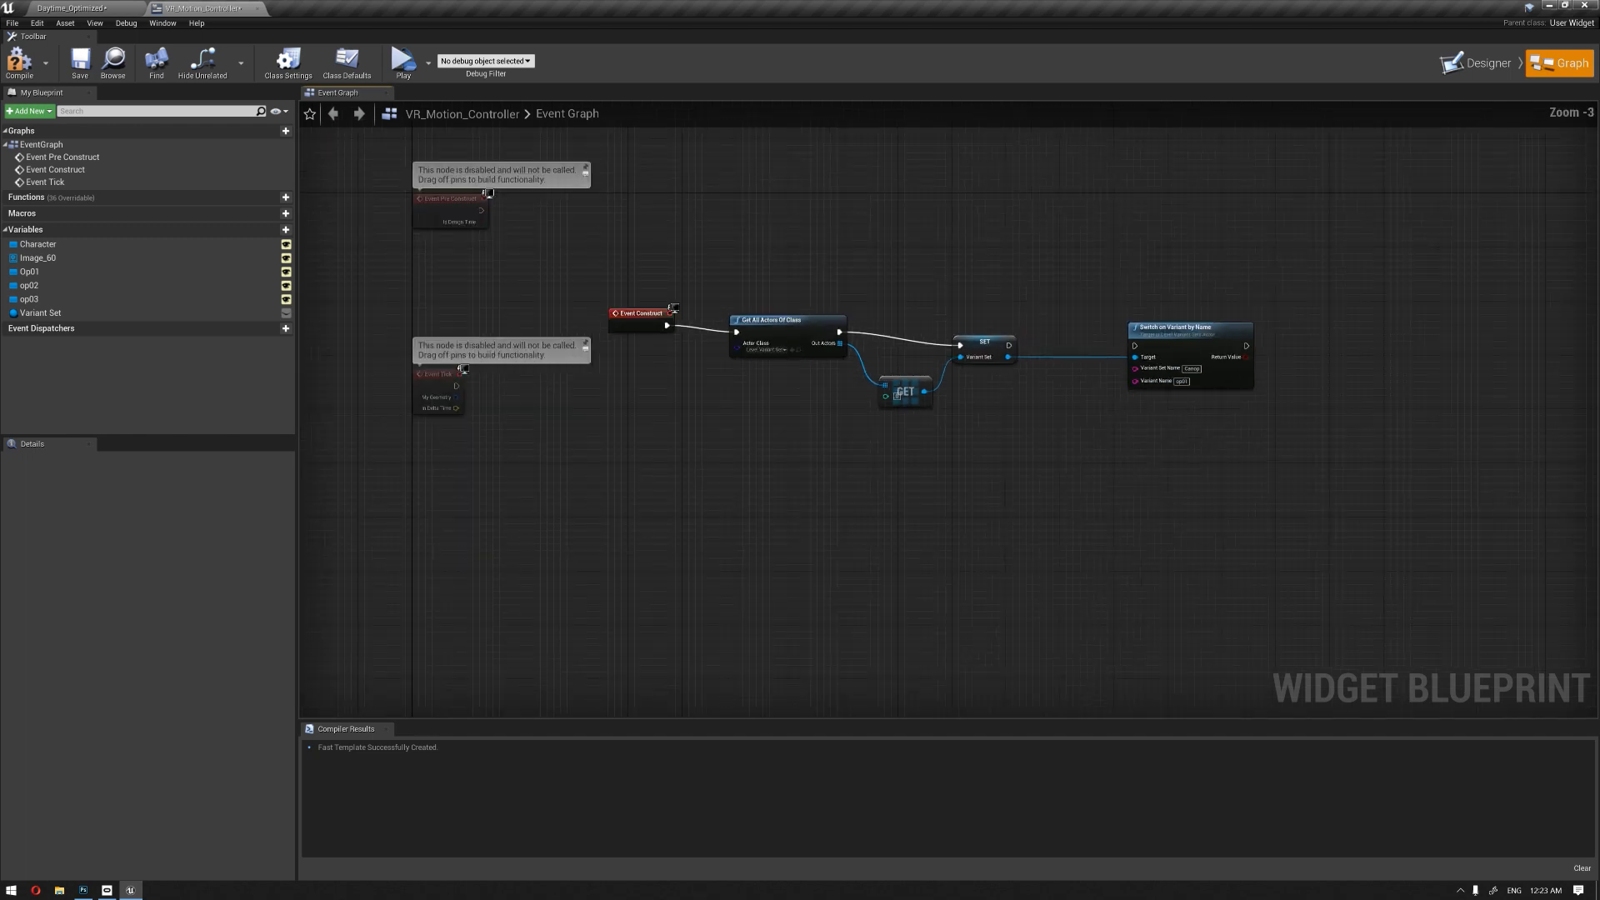
pyautogui.moveTo(1180, 354); pyautogui.dragTo(1167, 393, button='right')
pyautogui.scroll(2, 1168, 307)
pyautogui.hotkey('ctrl', 'c')
pyautogui.hotkey('ctrl', 'v')
pyautogui.moveTo(1216, 406); pyautogui.dragTo(1167, 360)
pyautogui.click(1187, 430)
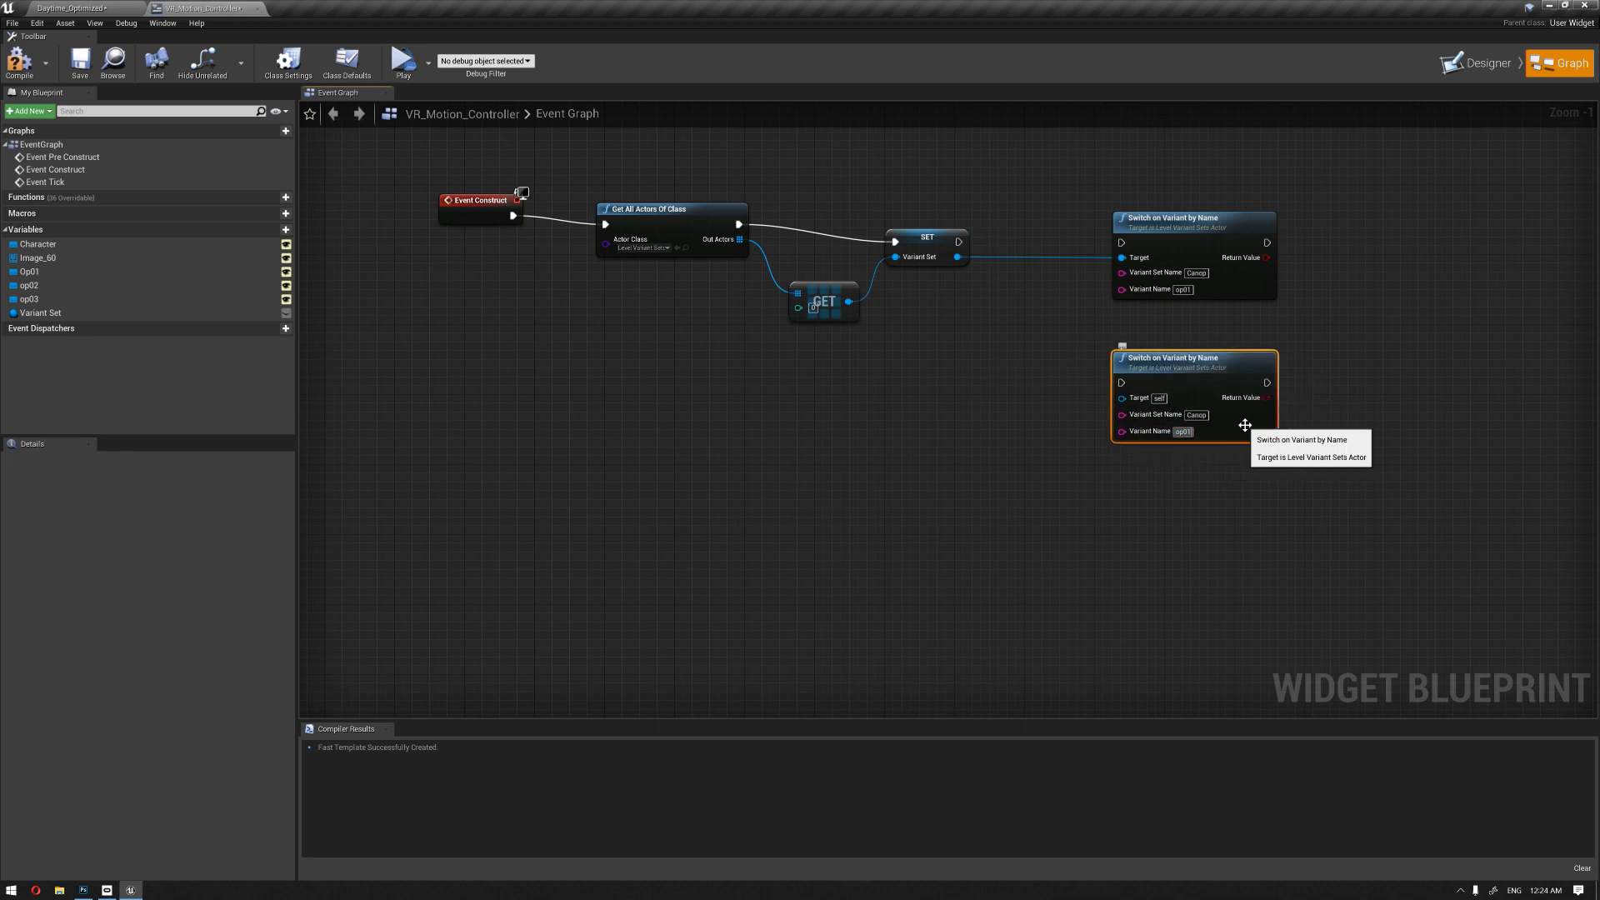
pyautogui.click(1154, 596)
# Step: Place a third Switch on Variant by Name copy below the second and set its Variant Name to op03
pyautogui.moveTo(1213, 586); pyautogui.dragTo(1205, 514, button='right')
pyautogui.click(1191, 297)
pyautogui.hotkey('ctrl', 'c')
pyautogui.hotkey('ctrl', 'v')
pyautogui.moveTo(1254, 444); pyautogui.dragTo(1193, 448)
pyautogui.click(1193, 516)
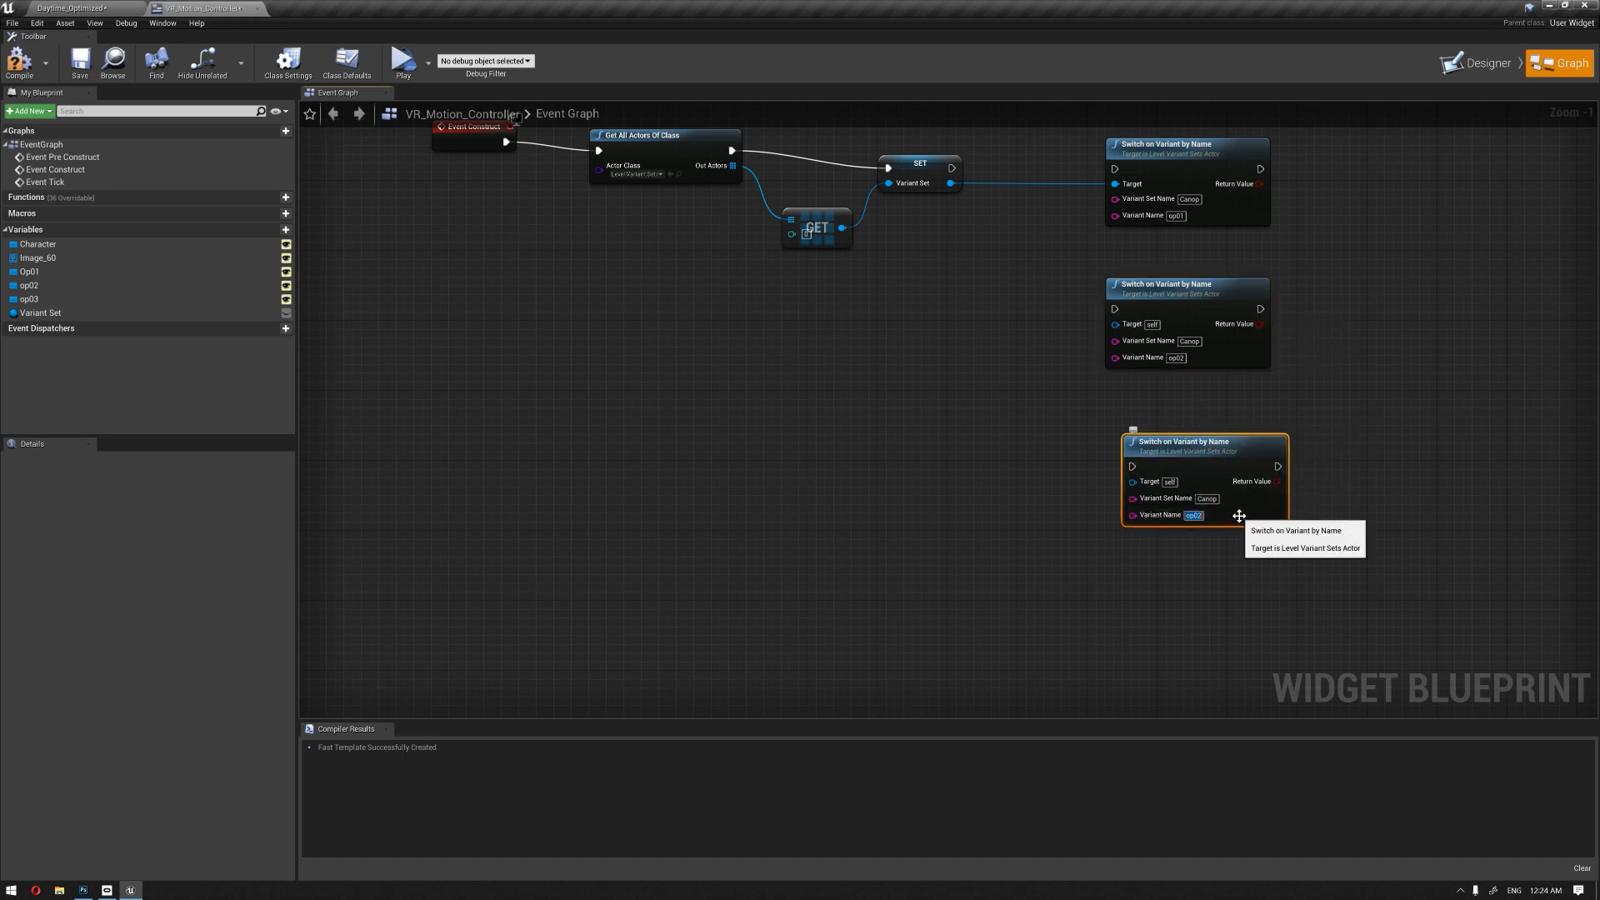
pyautogui.press('Return')
pyautogui.click(890, 373)
# Step: Add On Clicked events for the Op01, op02 and op03 buttons
pyautogui.moveTo(890, 373); pyautogui.dragTo(931, 467, button='right')
pyautogui.click(35, 270)
pyautogui.click(148, 721)
pyautogui.scroll(-4, 741, 459)
pyautogui.moveTo(803, 463); pyautogui.dragTo(529, 589, button='right')
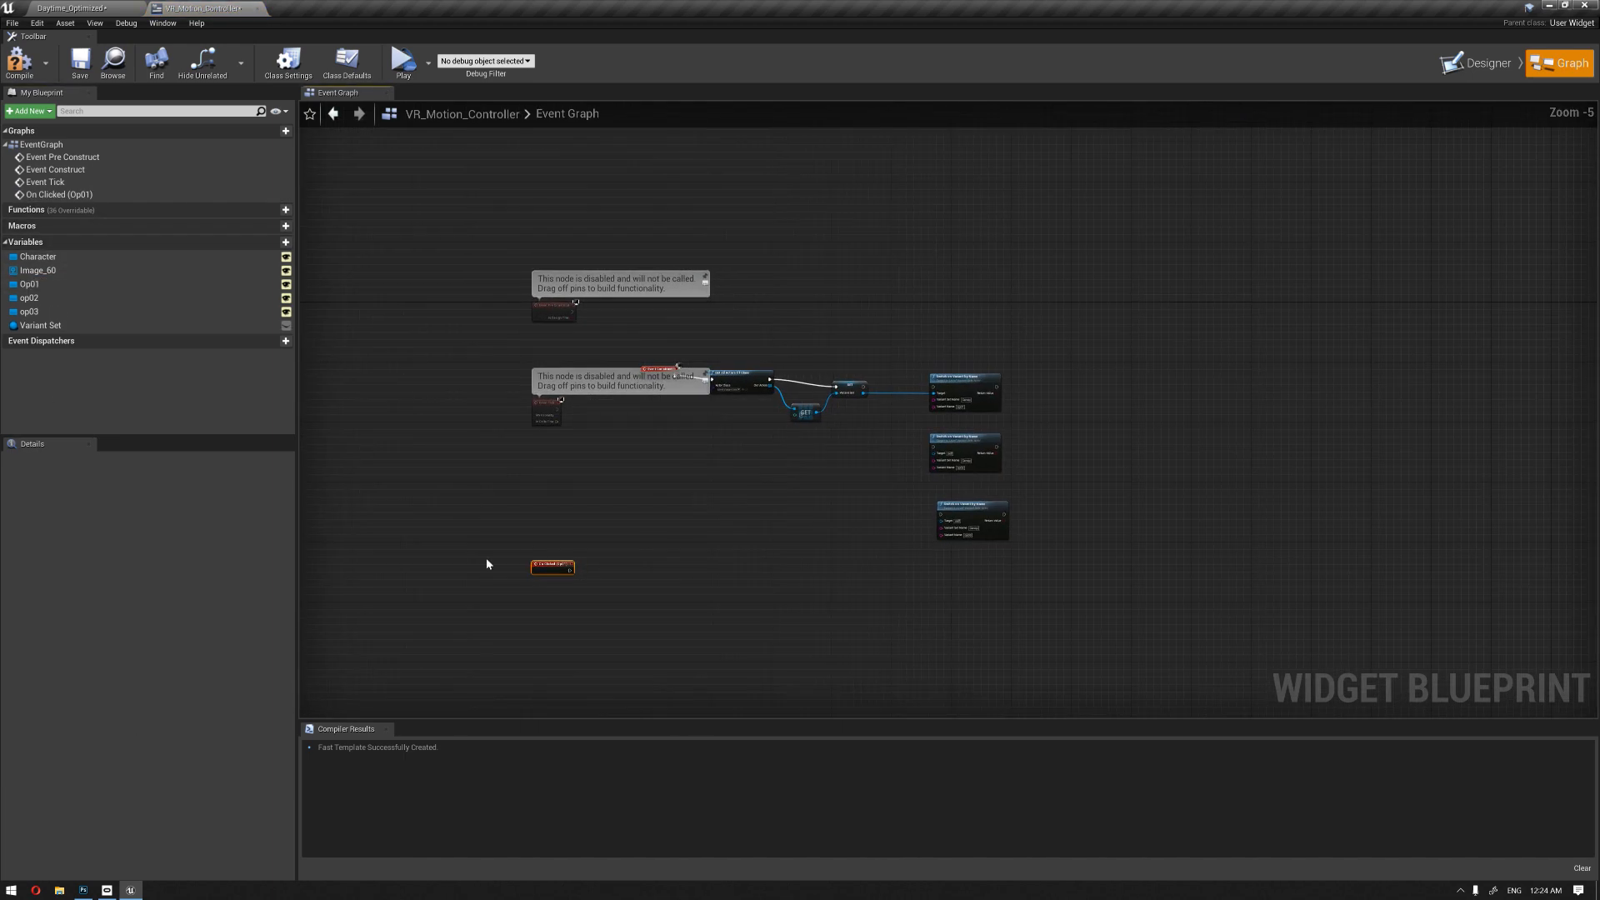
pyautogui.scroll(3, 488, 557)
pyautogui.click(33, 298)
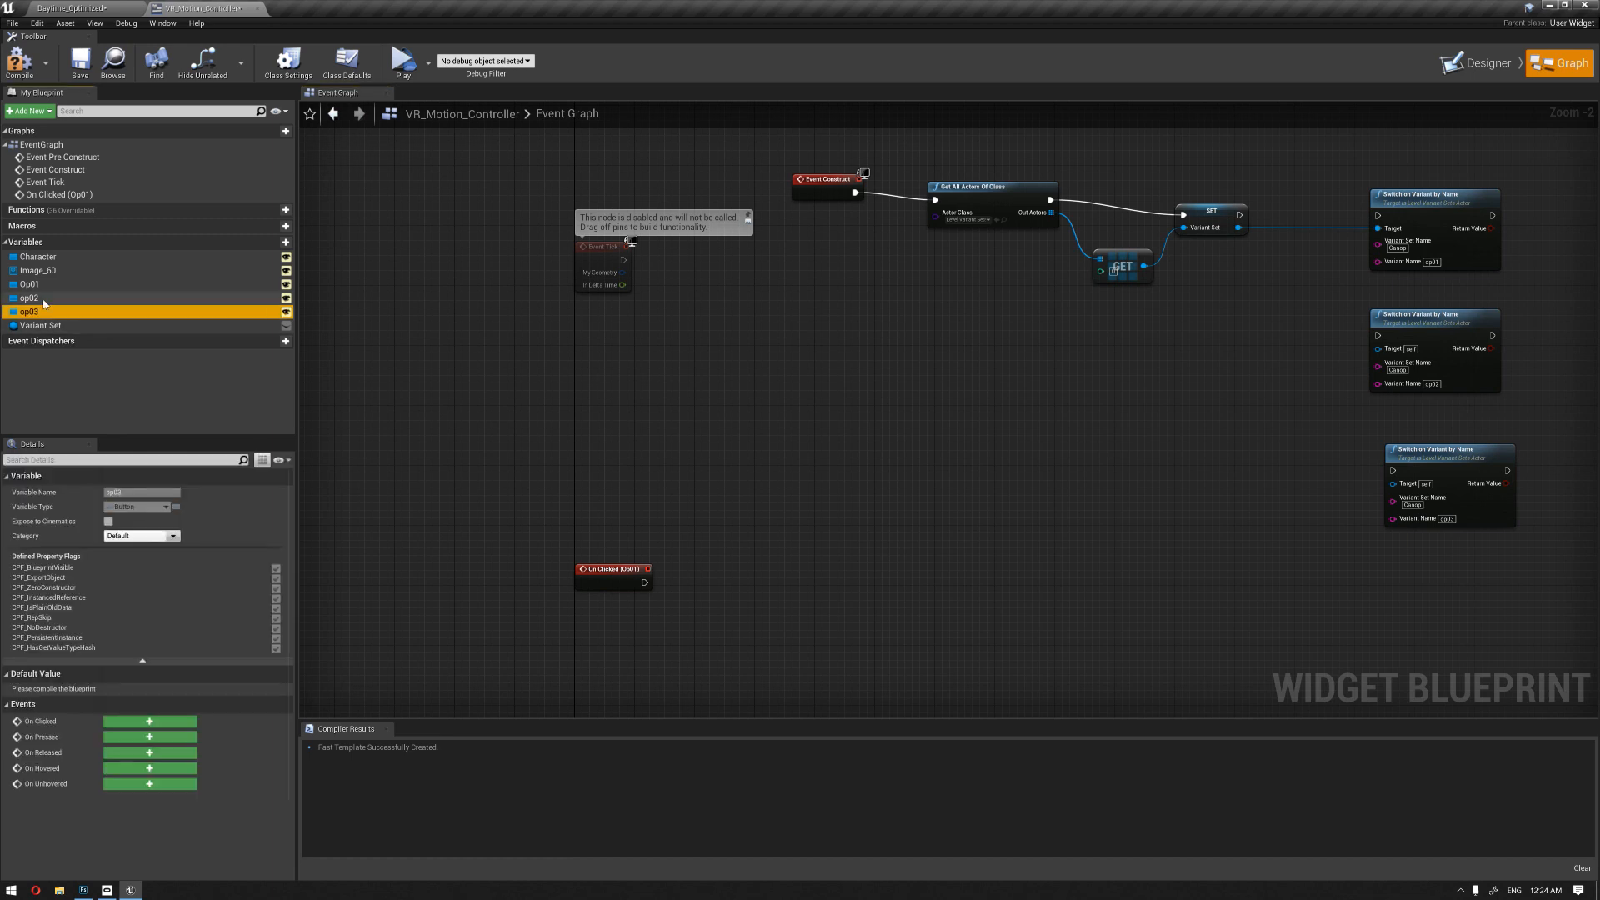
pyautogui.click(149, 721)
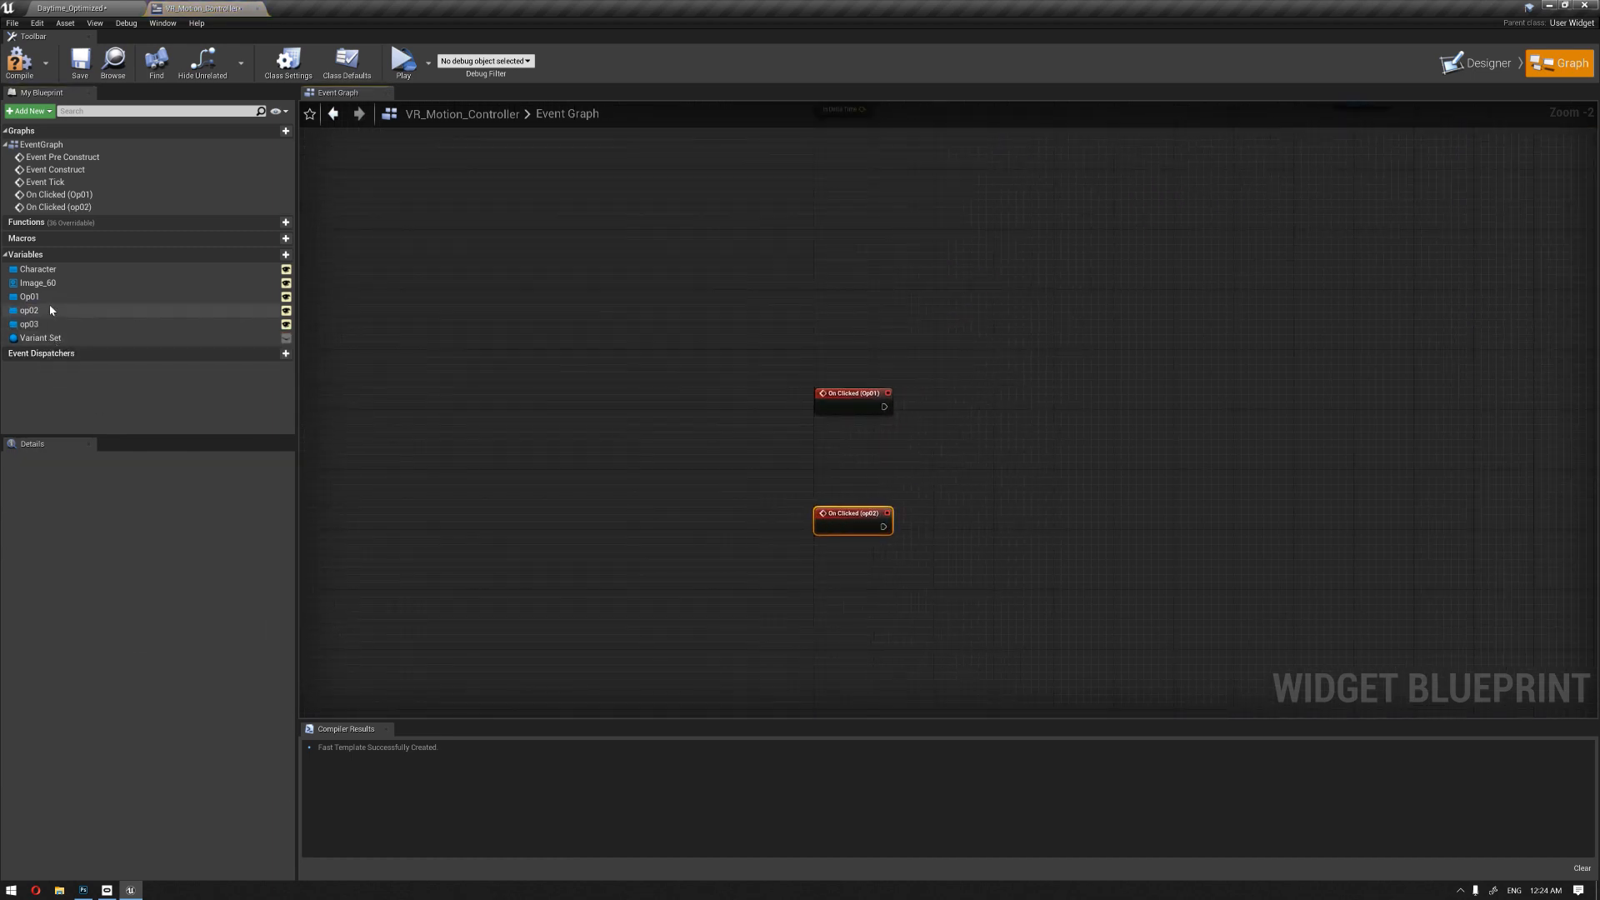
pyautogui.click(33, 324)
pyautogui.click(170, 722)
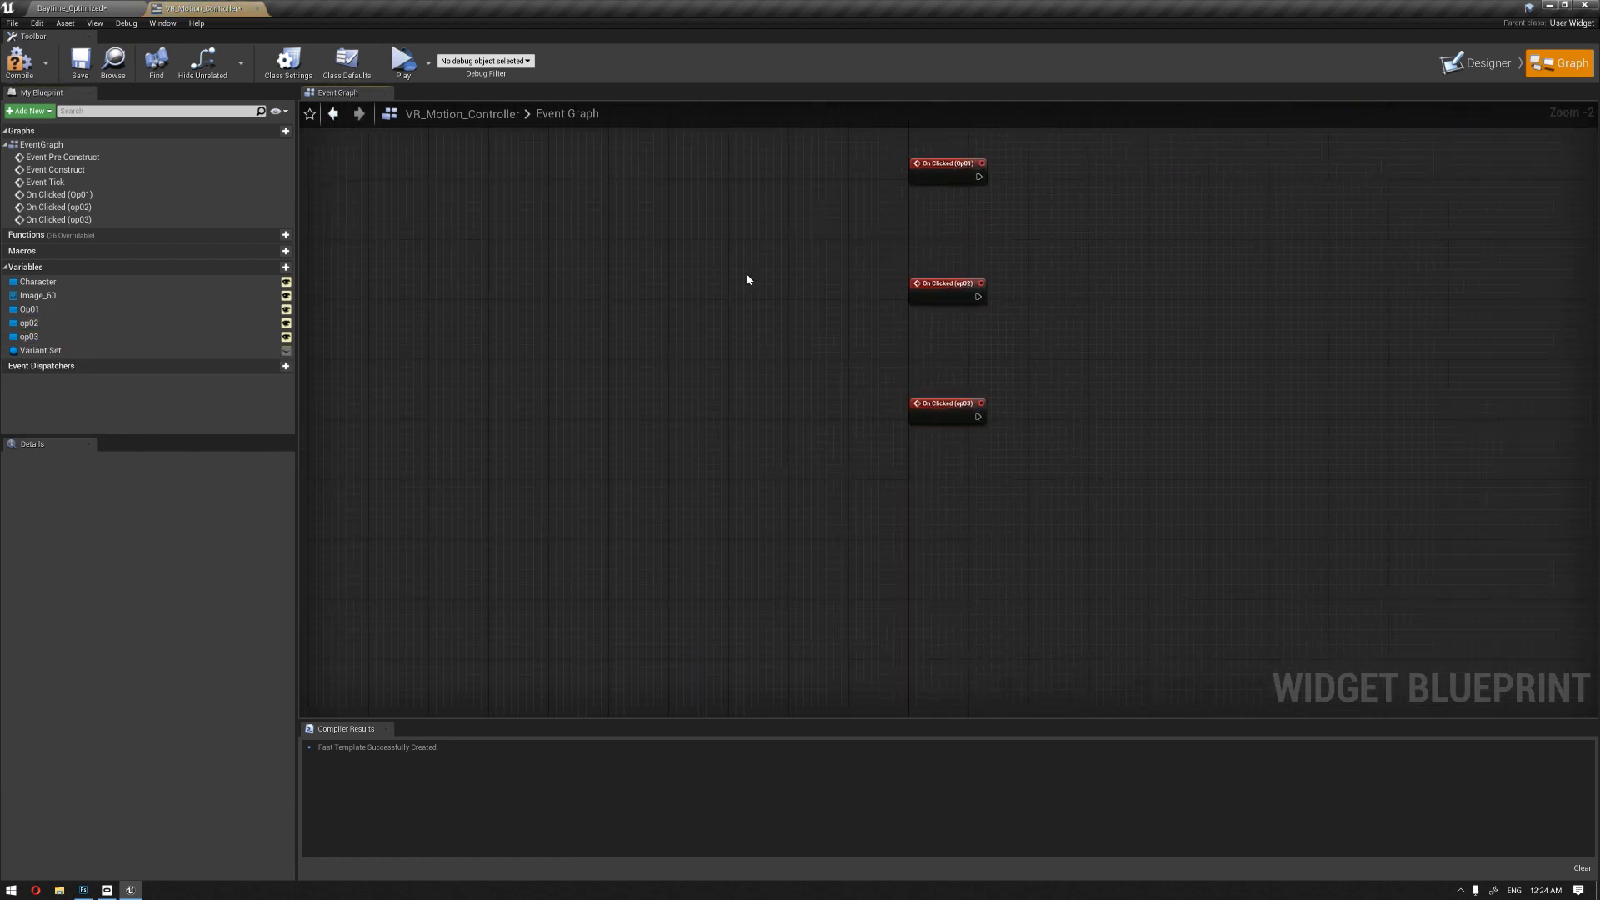
# Step: Move the three On Clicked events together to just before the Switch on Variant by Name nodes
pyautogui.moveTo(1031, 427); pyautogui.dragTo(881, 550, button='right')
pyautogui.moveTo(843, 394); pyautogui.dragTo(567, 724)
pyautogui.scroll(-4, 739, 485)
pyautogui.moveTo(842, 357); pyautogui.dragTo(816, 459, button='right')
pyautogui.scroll(4, 705, 471)
pyautogui.moveTo(605, 398); pyautogui.dragTo(1058, 172)
pyautogui.moveTo(1143, 163); pyautogui.dragTo(1059, 417, button='right')
pyautogui.moveTo(932, 438); pyautogui.dragTo(1014, 292)
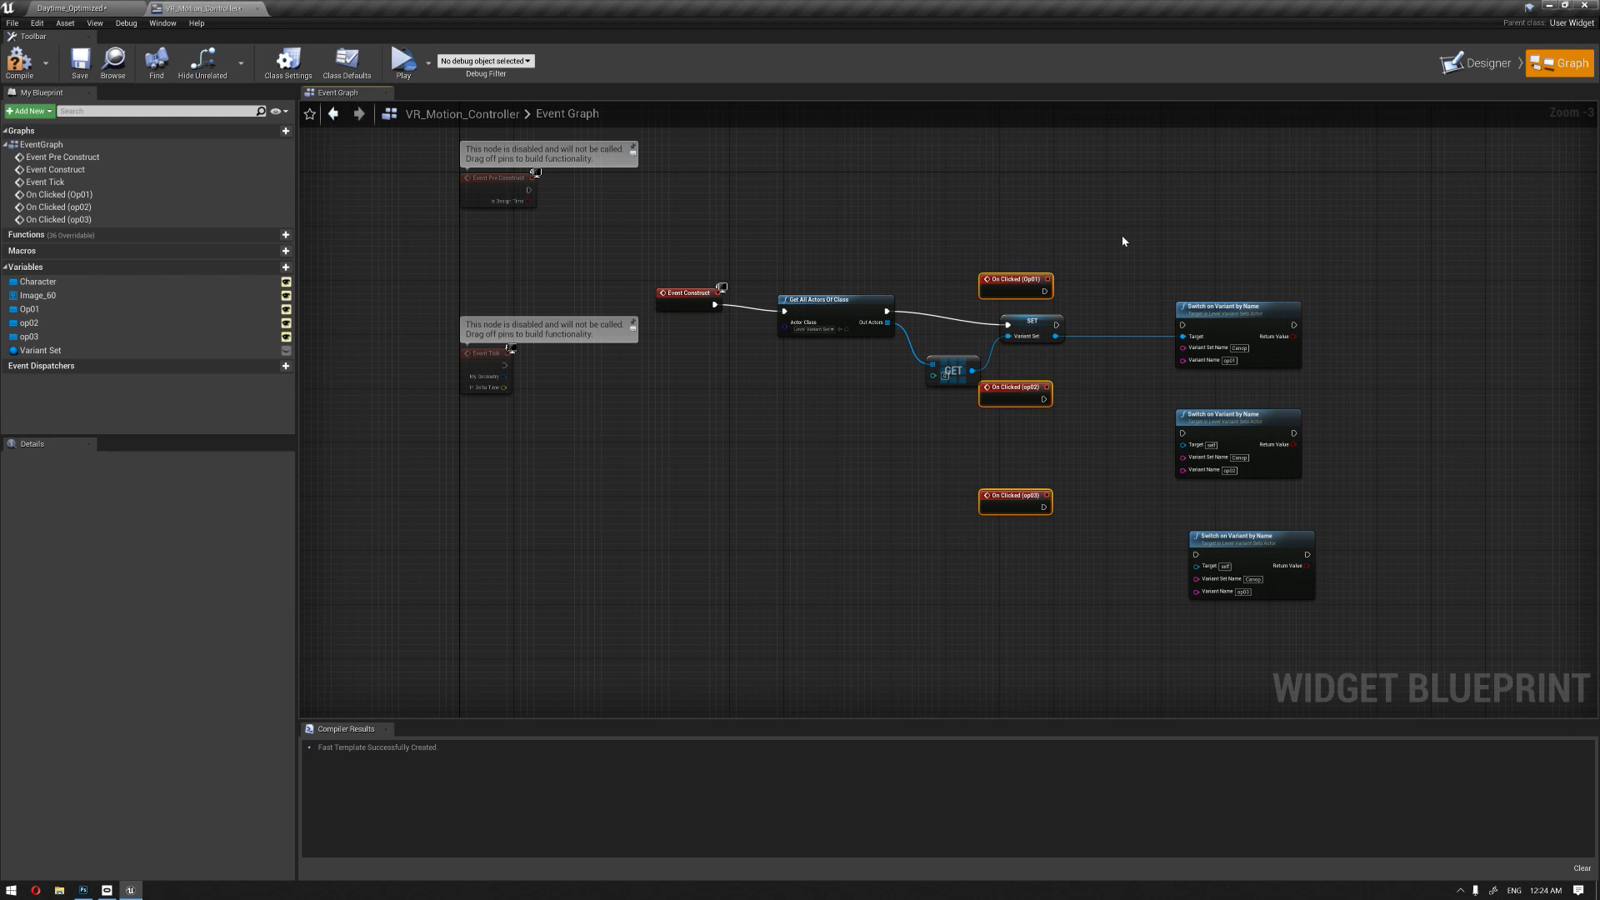
pyautogui.click(1122, 235)
# Step: Connect Variant Set to the copied switch nodes' targets and each option's On Clicked event to its matching Switch on Variant by Name node
pyautogui.scroll(2, 1163, 367)
pyautogui.moveTo(1067, 367); pyautogui.dragTo(942, 282, button='right')
pyautogui.moveTo(900, 243); pyautogui.dragTo(1082, 540)
pyautogui.moveTo(881, 464); pyautogui.dragTo(1082, 526)
pyautogui.moveTo(882, 323); pyautogui.dragTo(1064, 367)
pyautogui.moveTo(883, 183); pyautogui.dragTo(1065, 228)
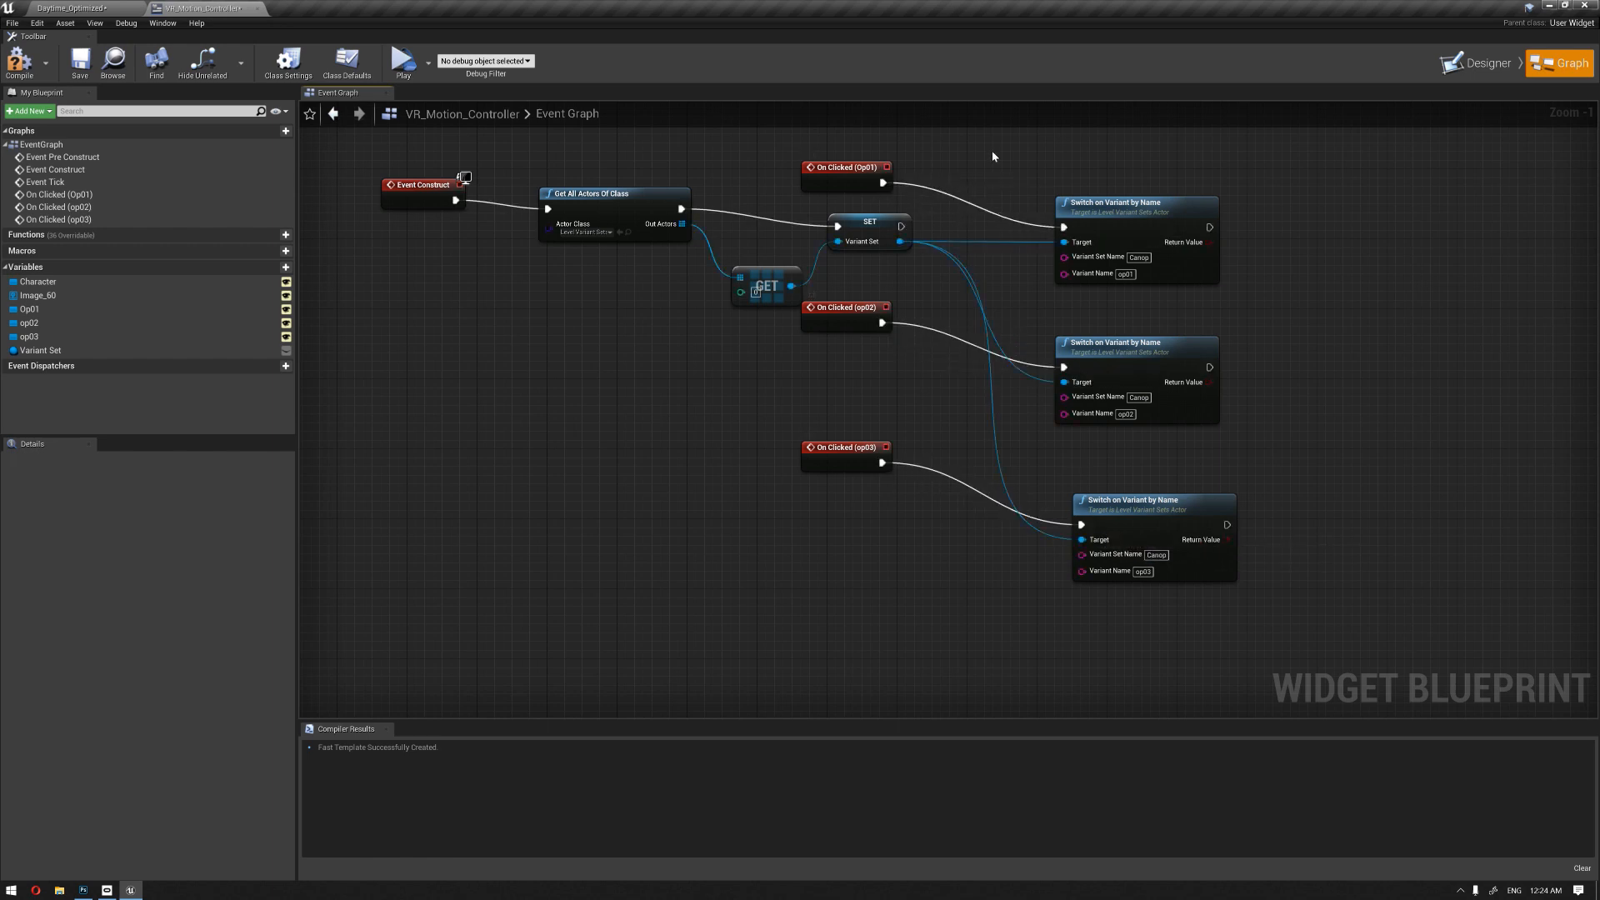
pyautogui.scroll(-3, 1003, 163)
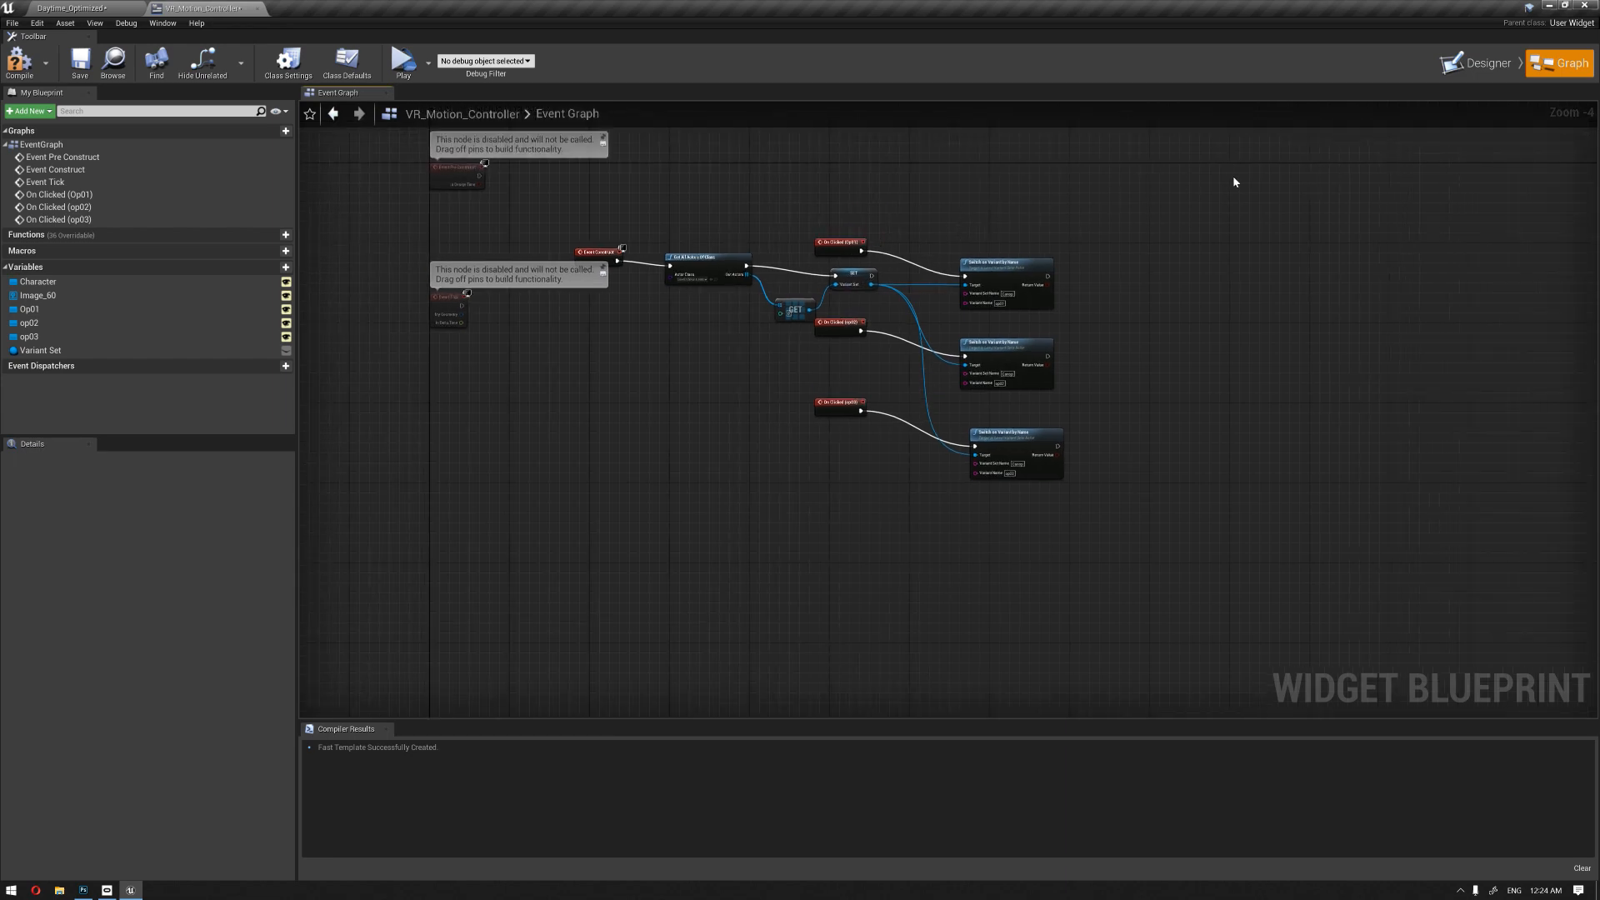
# Step: Add an On Clicked event for the Character button and place it in open space below the option nodes
pyautogui.click(106, 285)
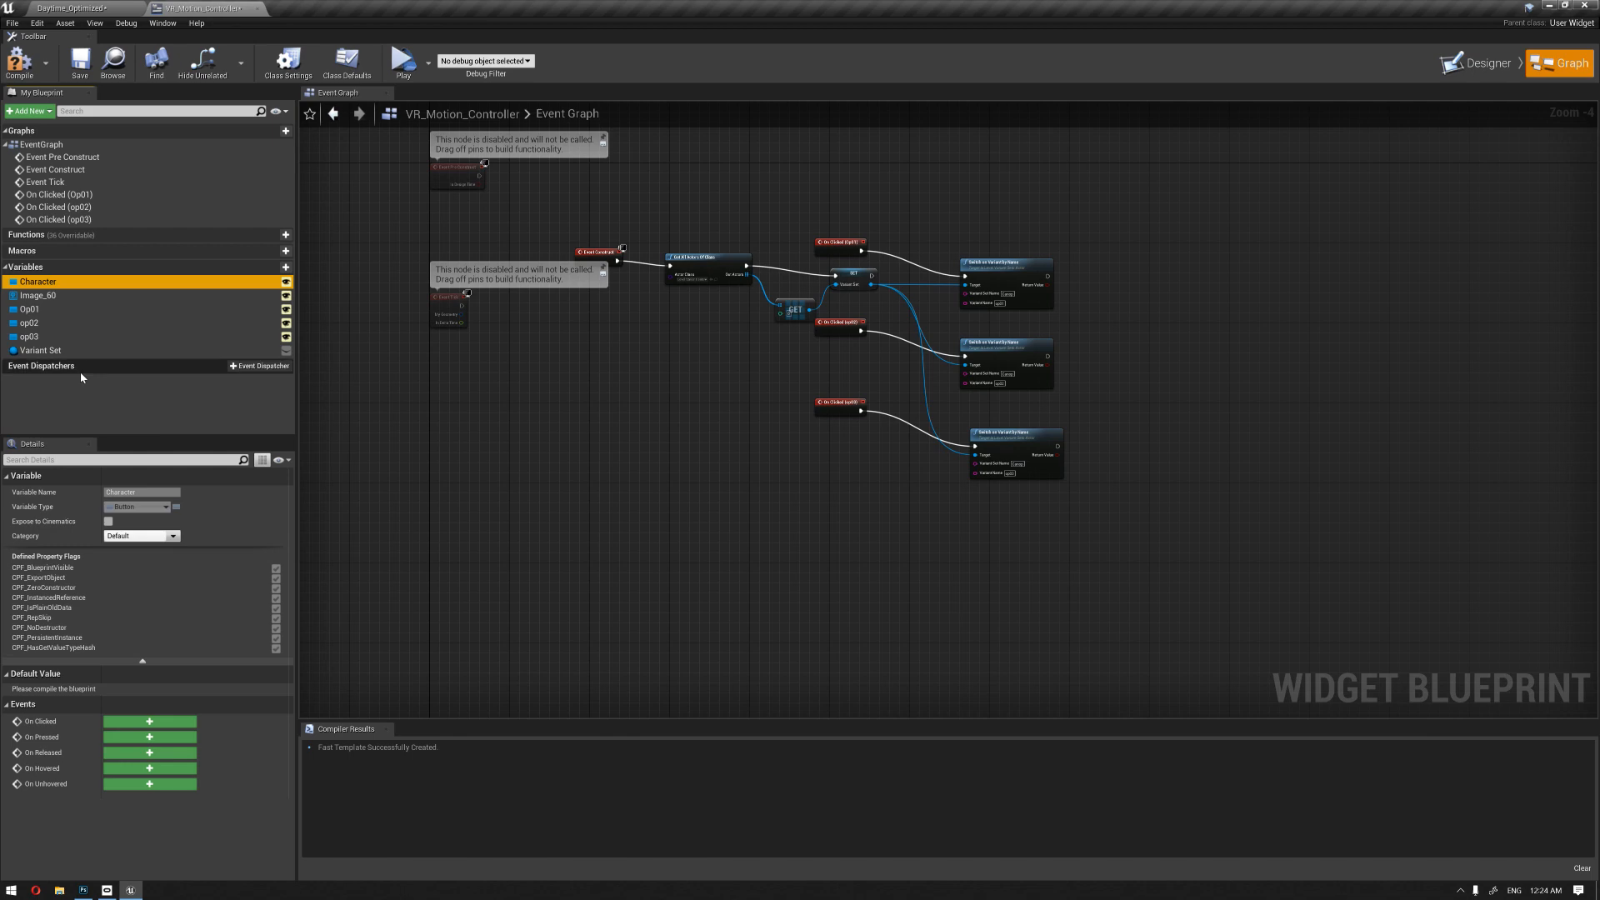
pyautogui.click(1460, 70)
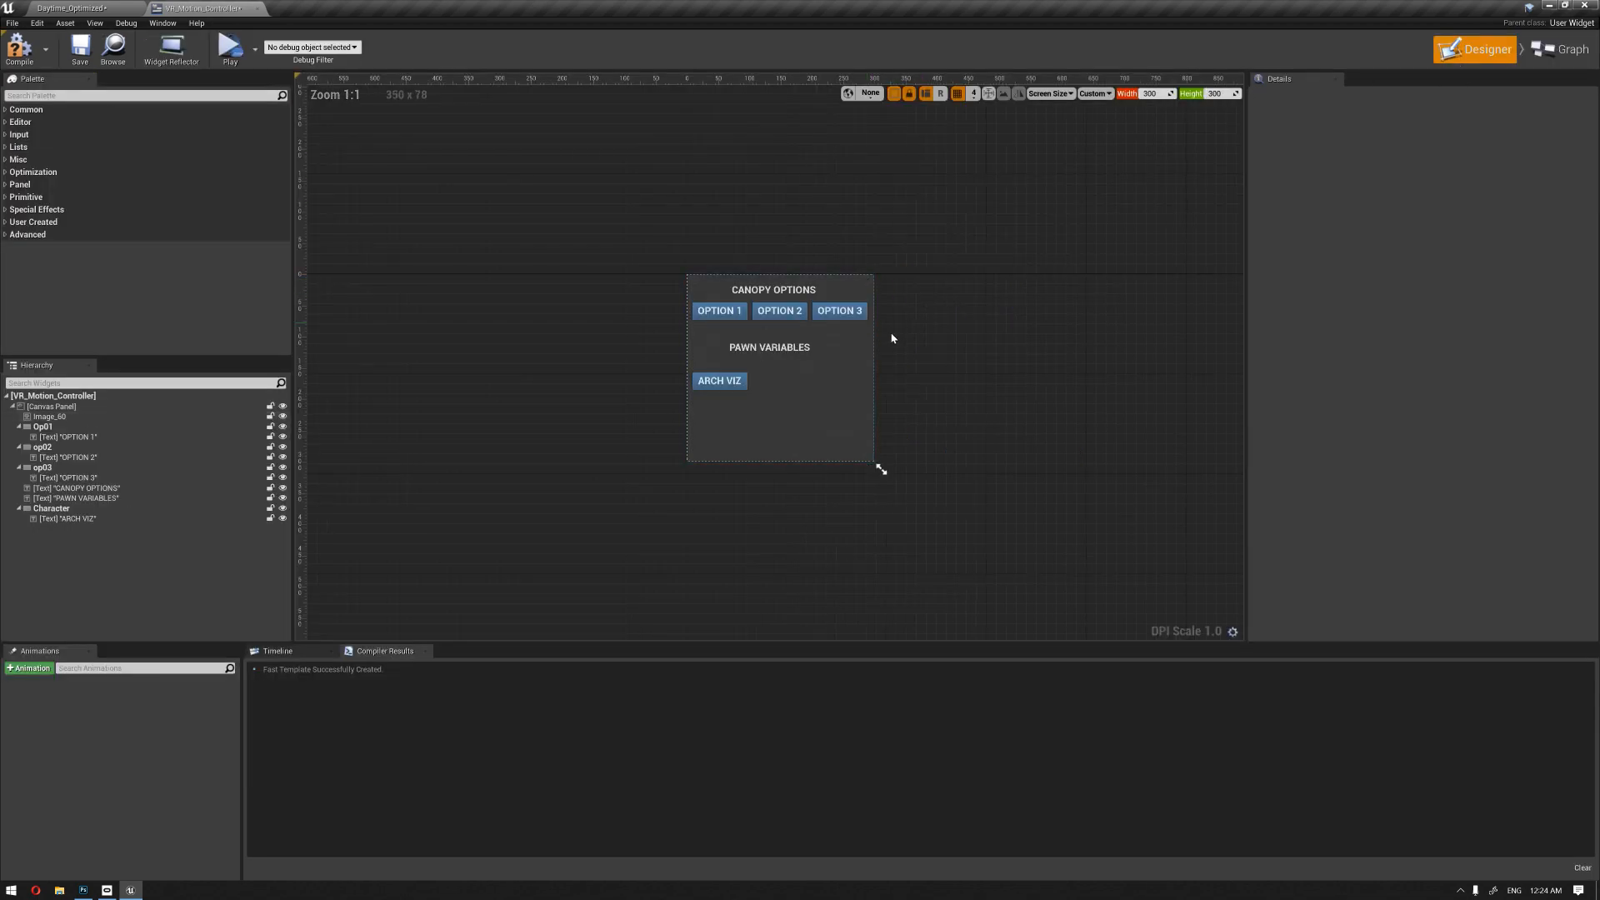
pyautogui.scroll(3, 916, 325)
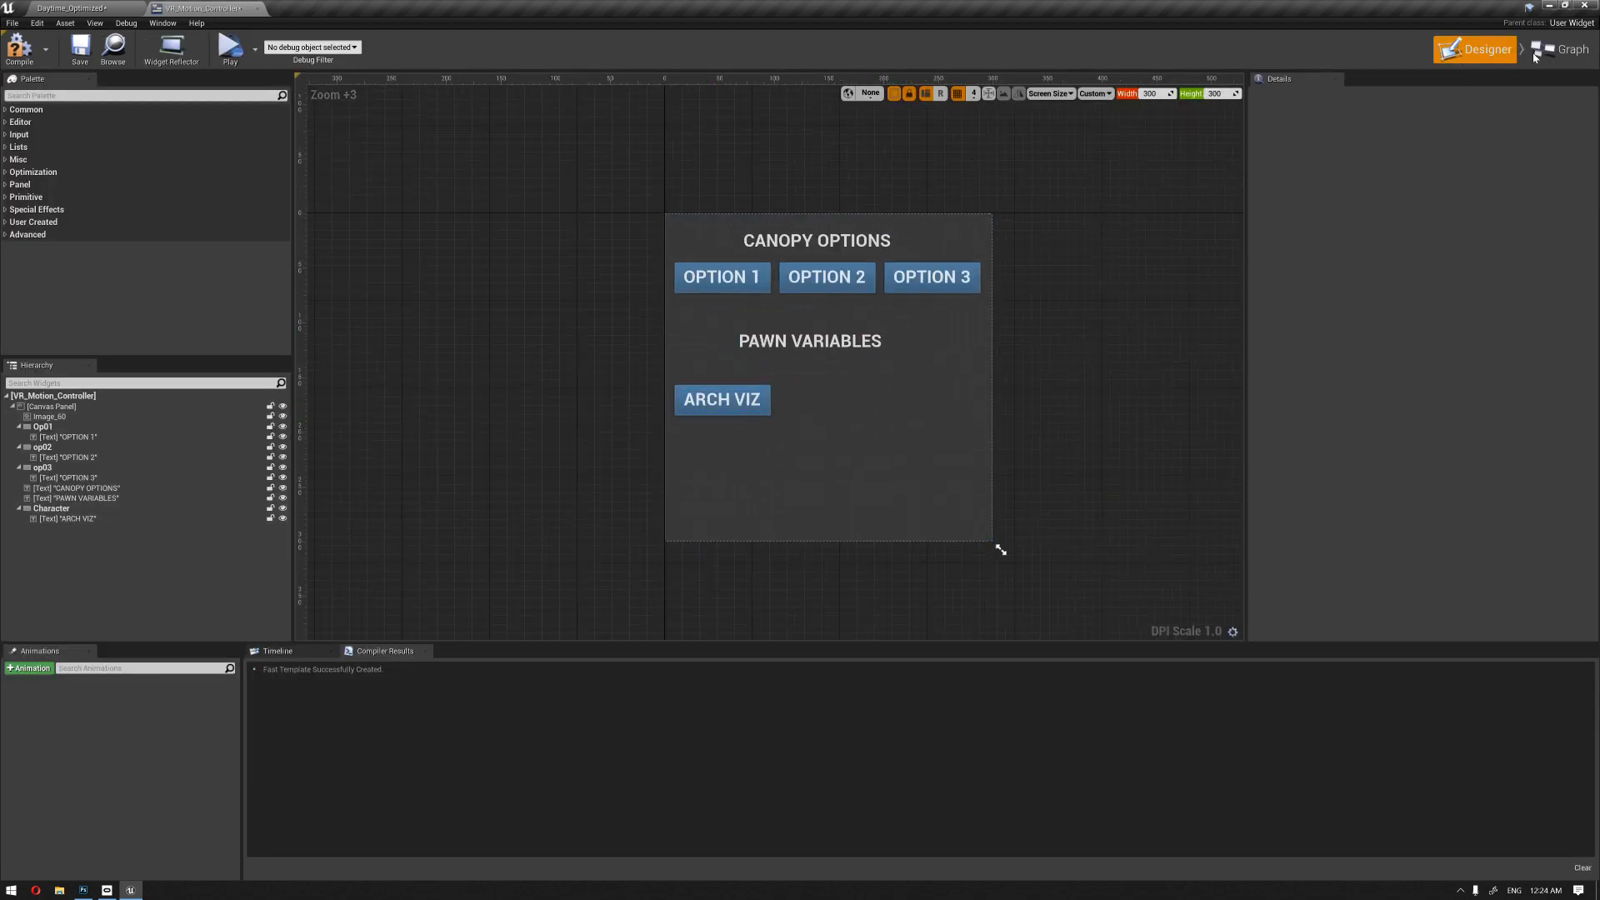
pyautogui.click(1562, 49)
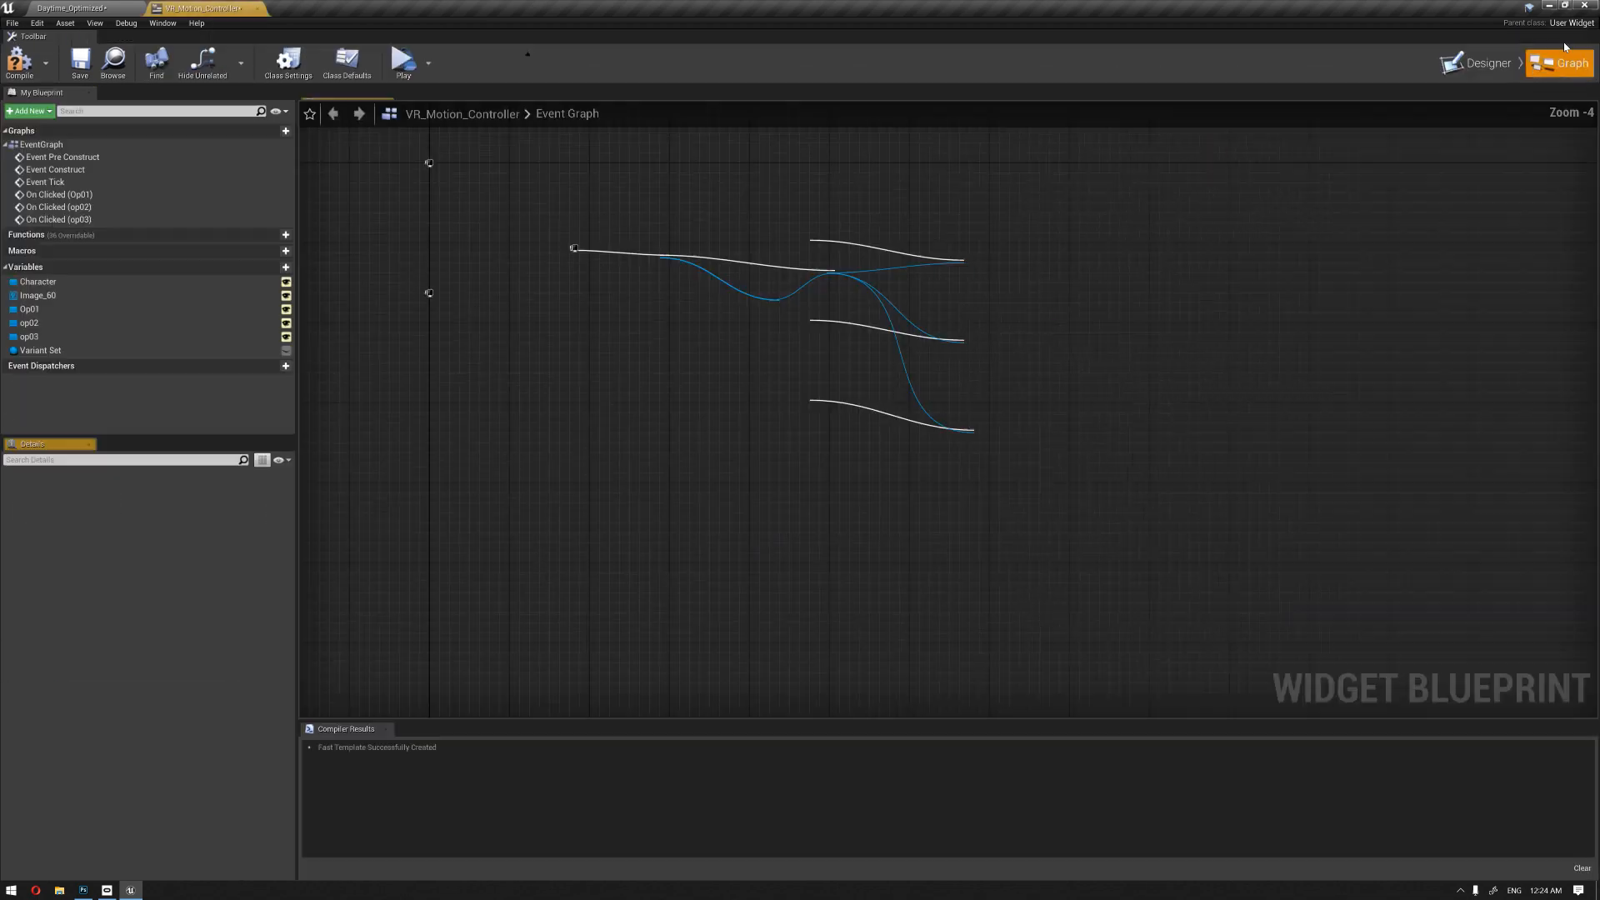
pyautogui.click(42, 284)
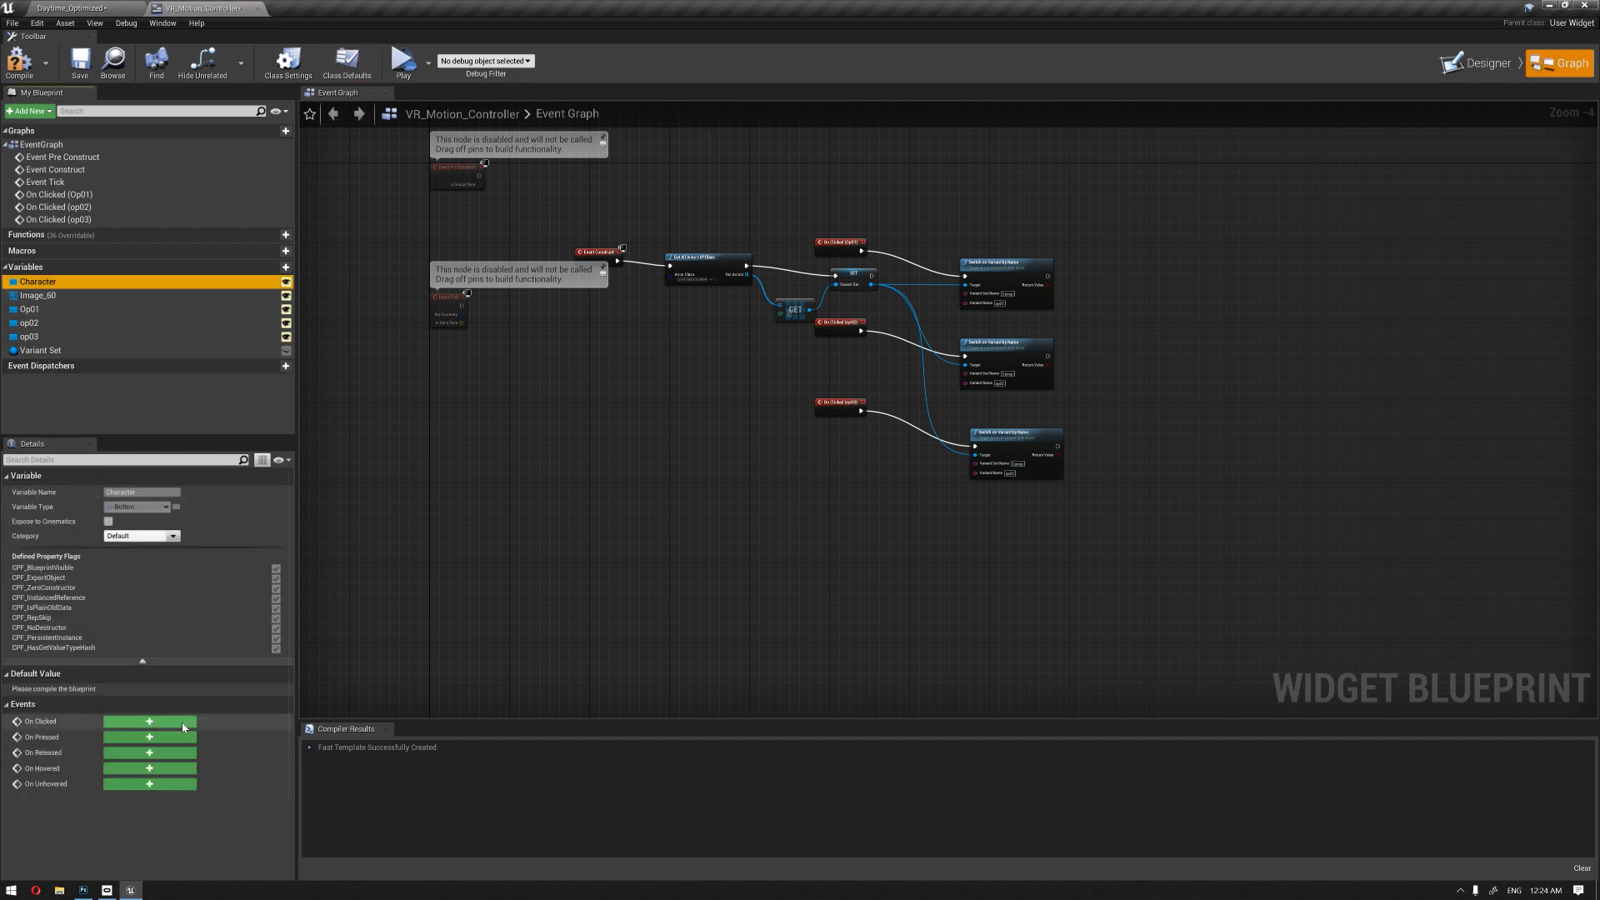
pyautogui.click(117, 720)
pyautogui.moveTo(853, 459); pyautogui.dragTo(851, 457, button='right')
pyautogui.scroll(3, 660, 479)
pyautogui.moveTo(606, 518); pyautogui.dragTo(833, 518)
# Step: Add a Get All Actors Of Class node after On Clicked (Character) and set its Actor Class to Arch-Viz_Character
pyautogui.moveTo(1036, 489); pyautogui.dragTo(814, 560, button='right')
pyautogui.scroll(-1, 662, 556)
pyautogui.moveTo(646, 594); pyautogui.dragTo(803, 607)
pyautogui.write('get all')
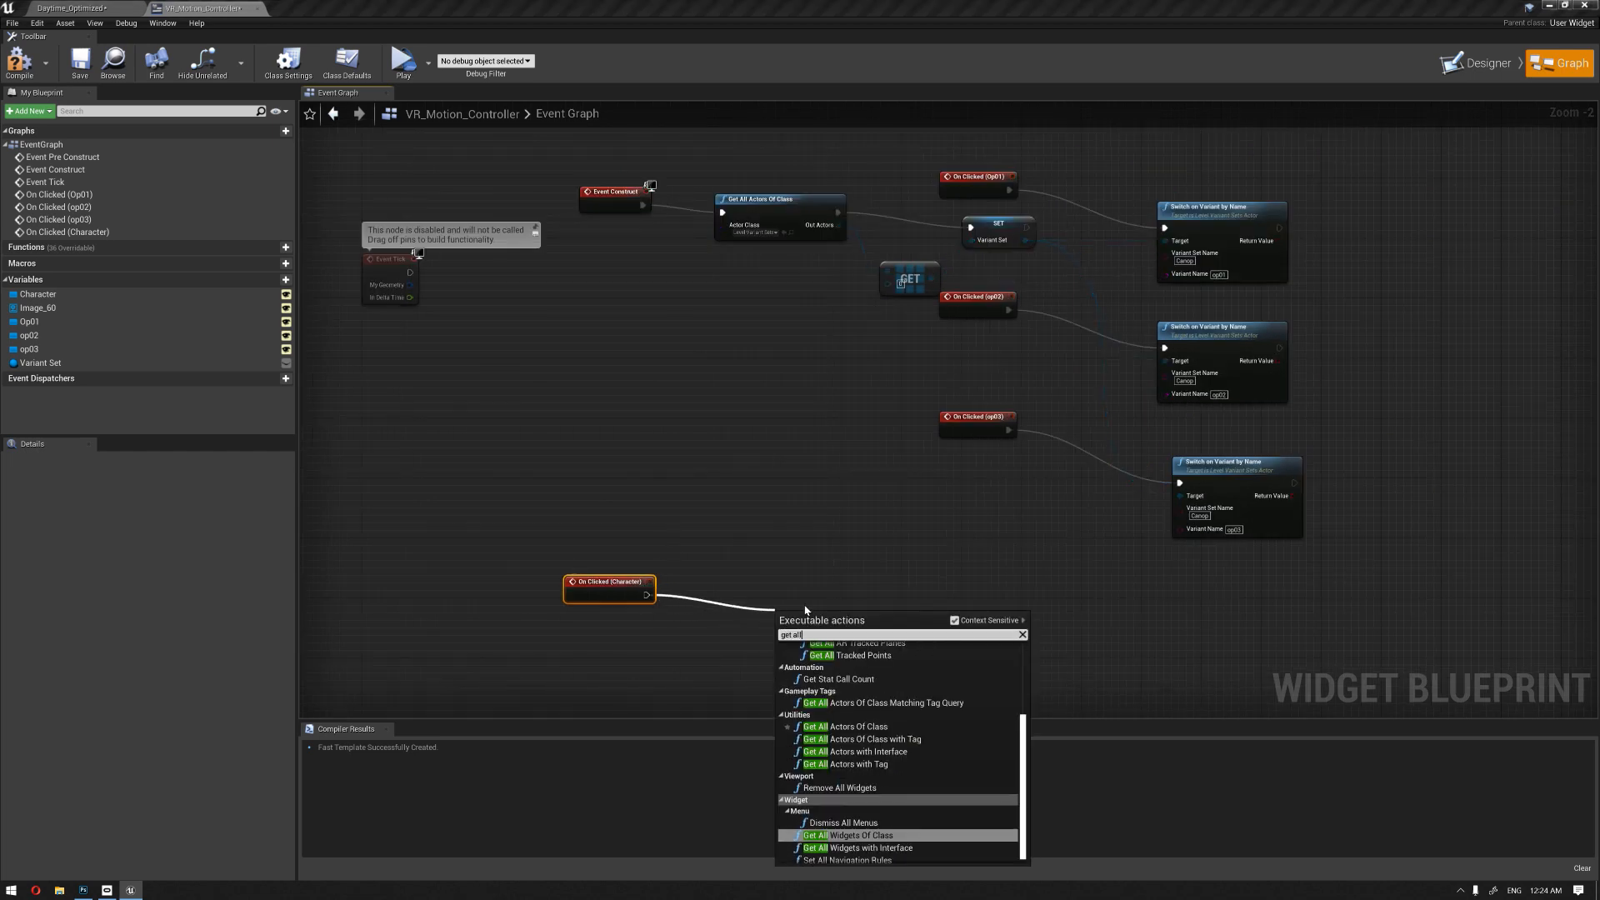
pyautogui.write(' actor')
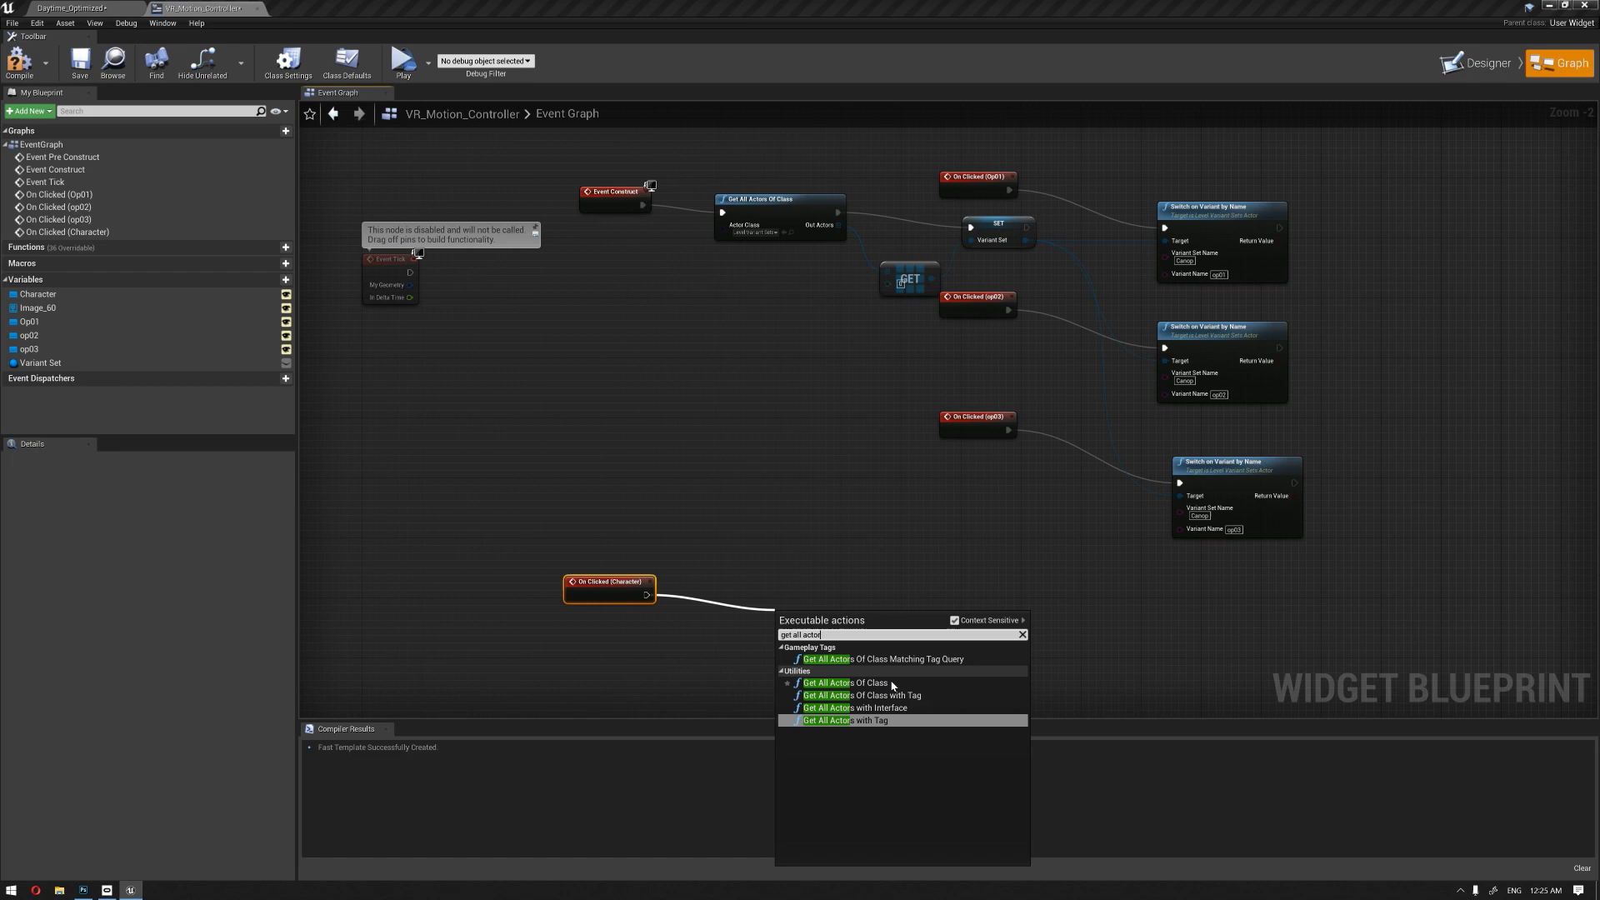
pyautogui.click(844, 683)
pyautogui.click(821, 651)
pyautogui.write('arc')
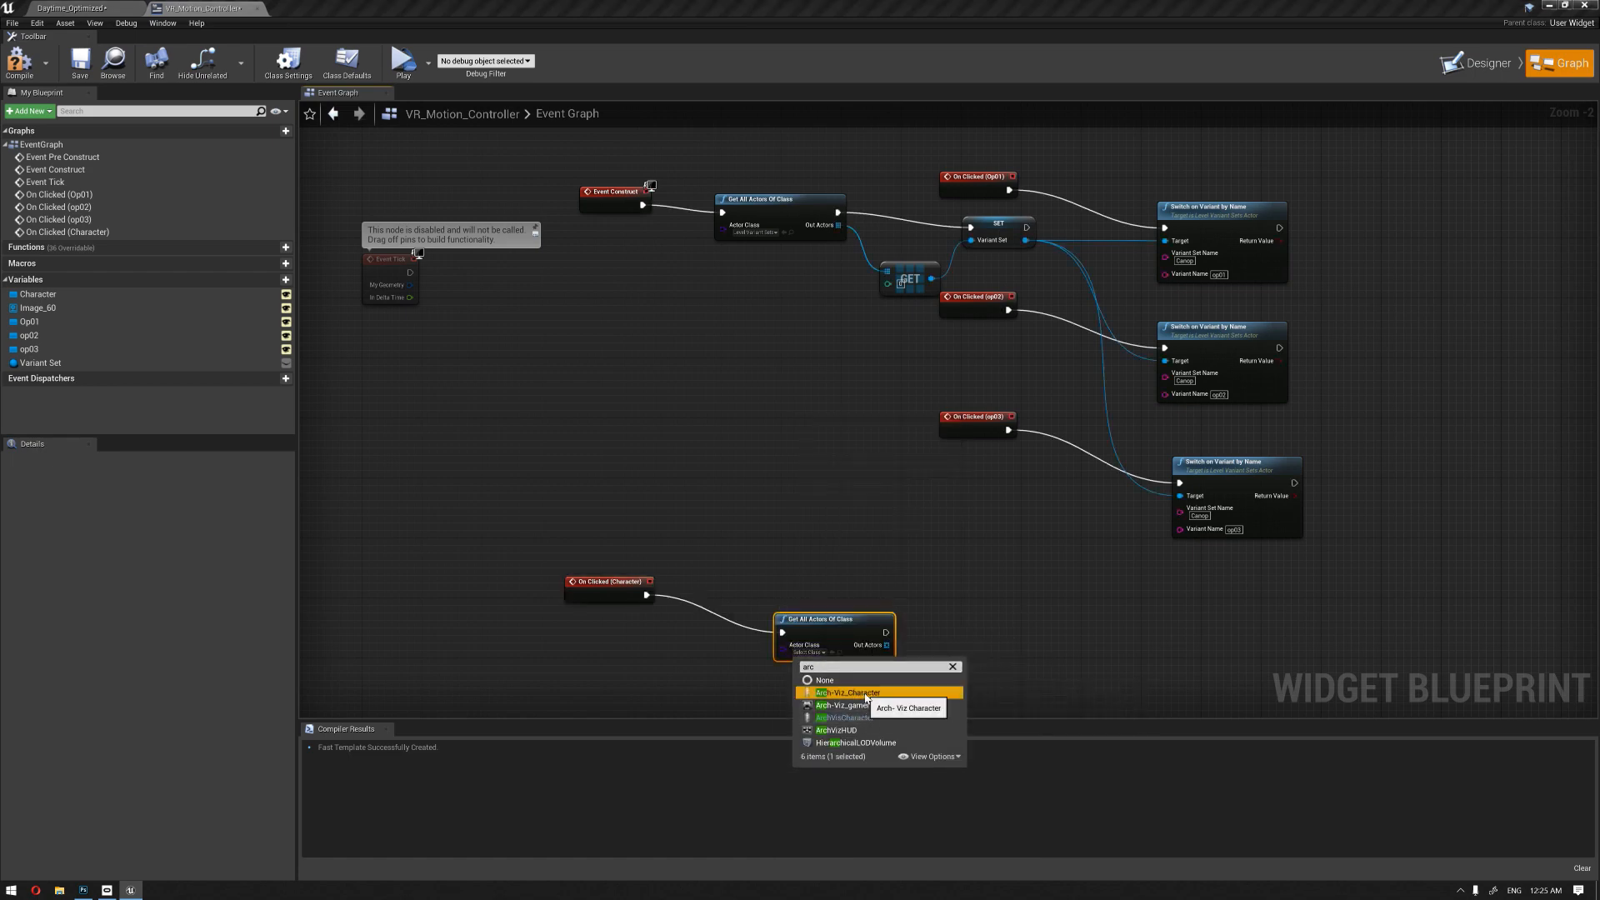
pyautogui.click(847, 693)
# Step: Add a Get (a copy) node on the Out Actors output of the Arch-Viz_Character Get All Actors Of Class node
pyautogui.moveTo(936, 636); pyautogui.dragTo(865, 575, button='right')
pyautogui.moveTo(827, 583); pyautogui.dragTo(880, 629)
pyautogui.write('get')
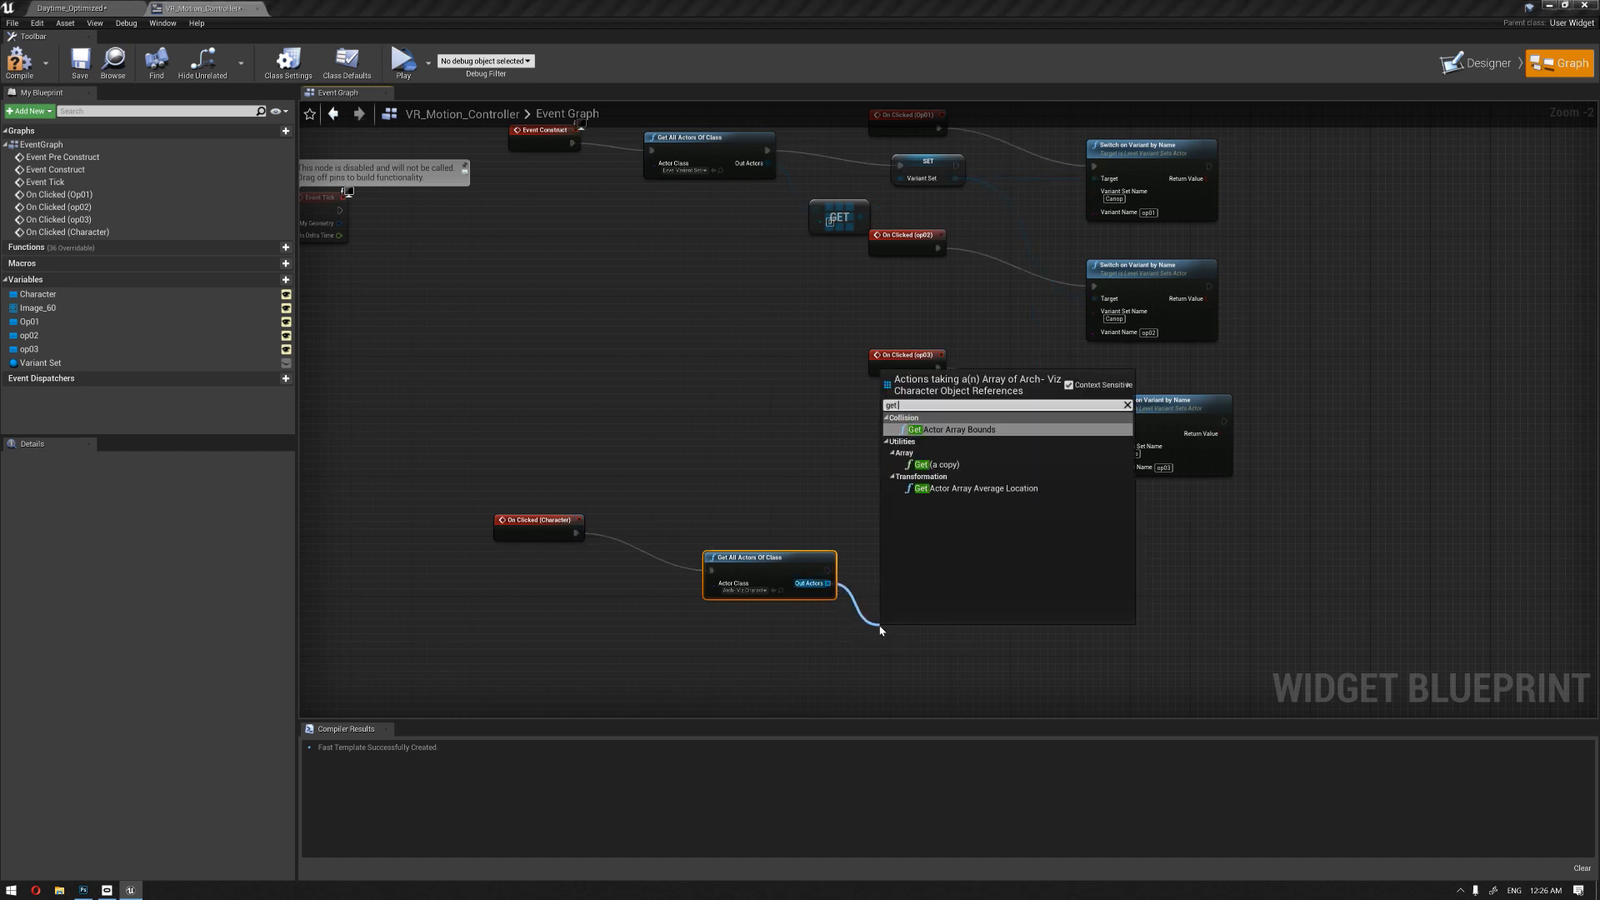
pyautogui.click(986, 465)
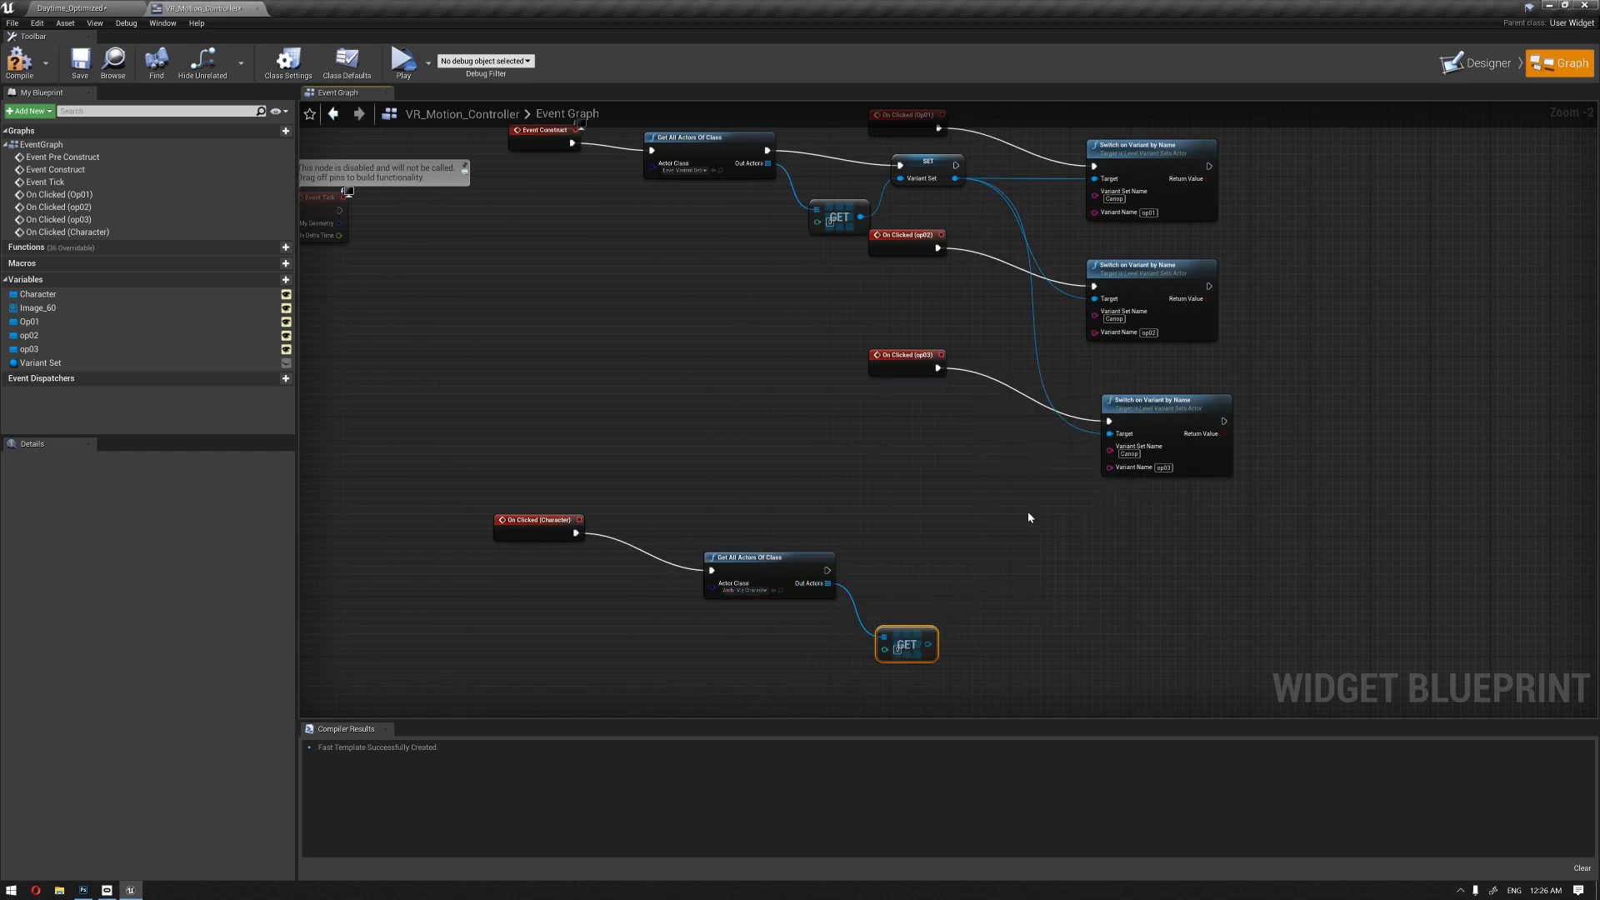
# Step: Add a Possess node with the Get output as its In Pawn and run it after Get All Actors Of Class
pyautogui.scroll(-2, 1026, 513)
pyautogui.scroll(1, 1062, 425)
pyautogui.moveTo(1076, 394); pyautogui.dragTo(520, 546)
pyautogui.scroll(1, 512, 546)
pyautogui.moveTo(885, 467); pyautogui.dragTo(792, 367, button='right')
pyautogui.moveTo(773, 332); pyautogui.dragTo(707, 484)
pyautogui.click(903, 518)
pyautogui.moveTo(874, 532); pyautogui.dragTo(967, 468)
pyautogui.write('poss')
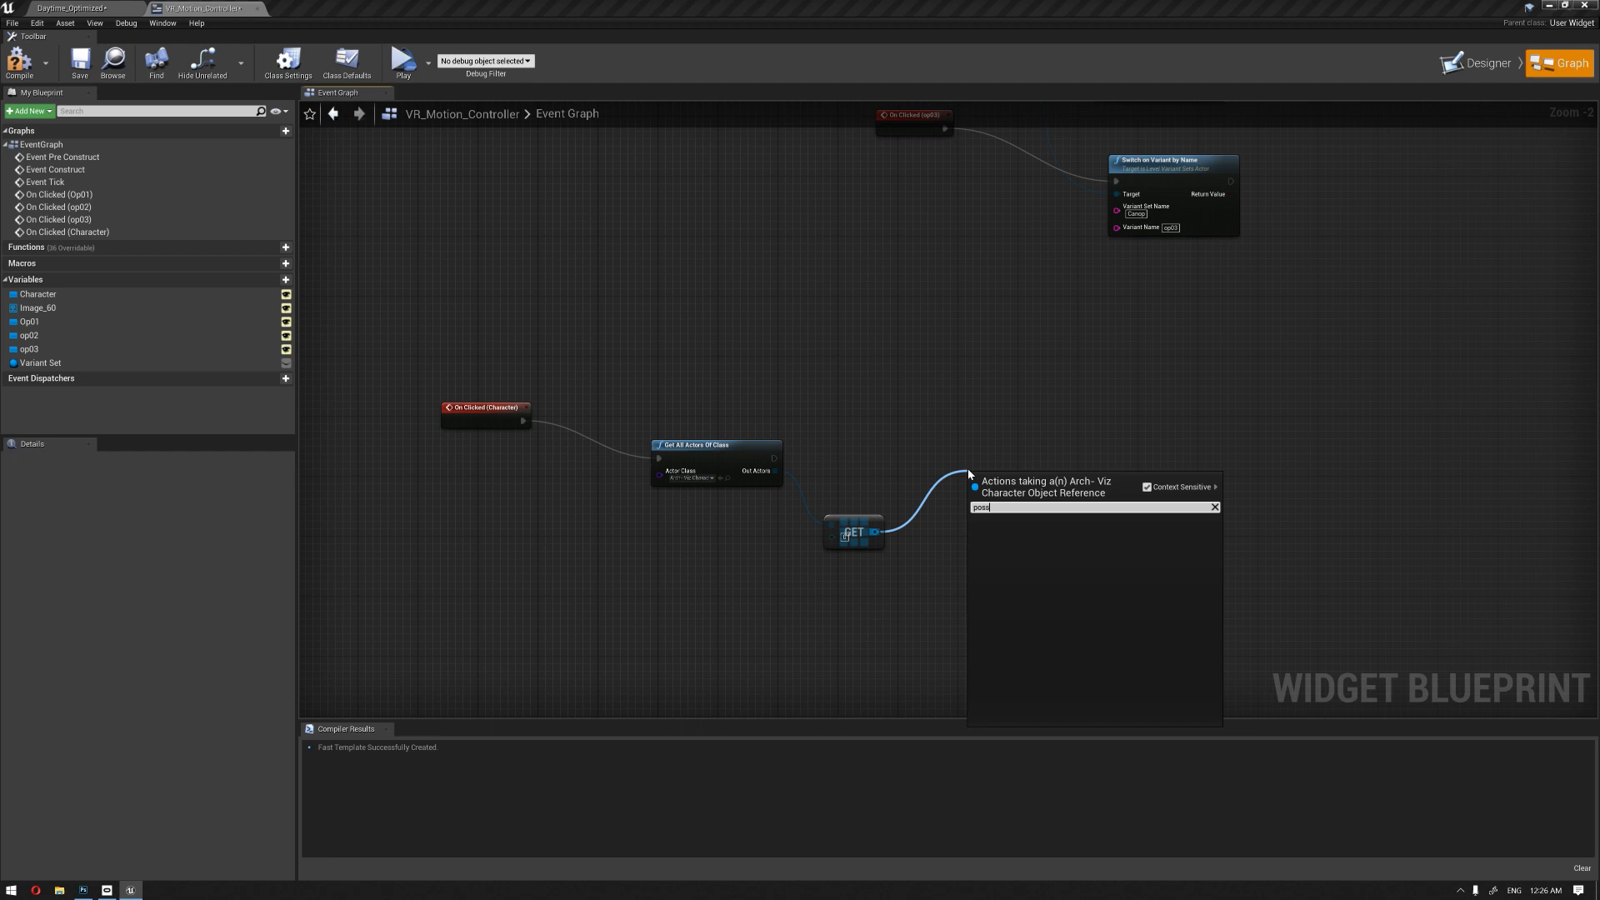
pyautogui.click(1147, 488)
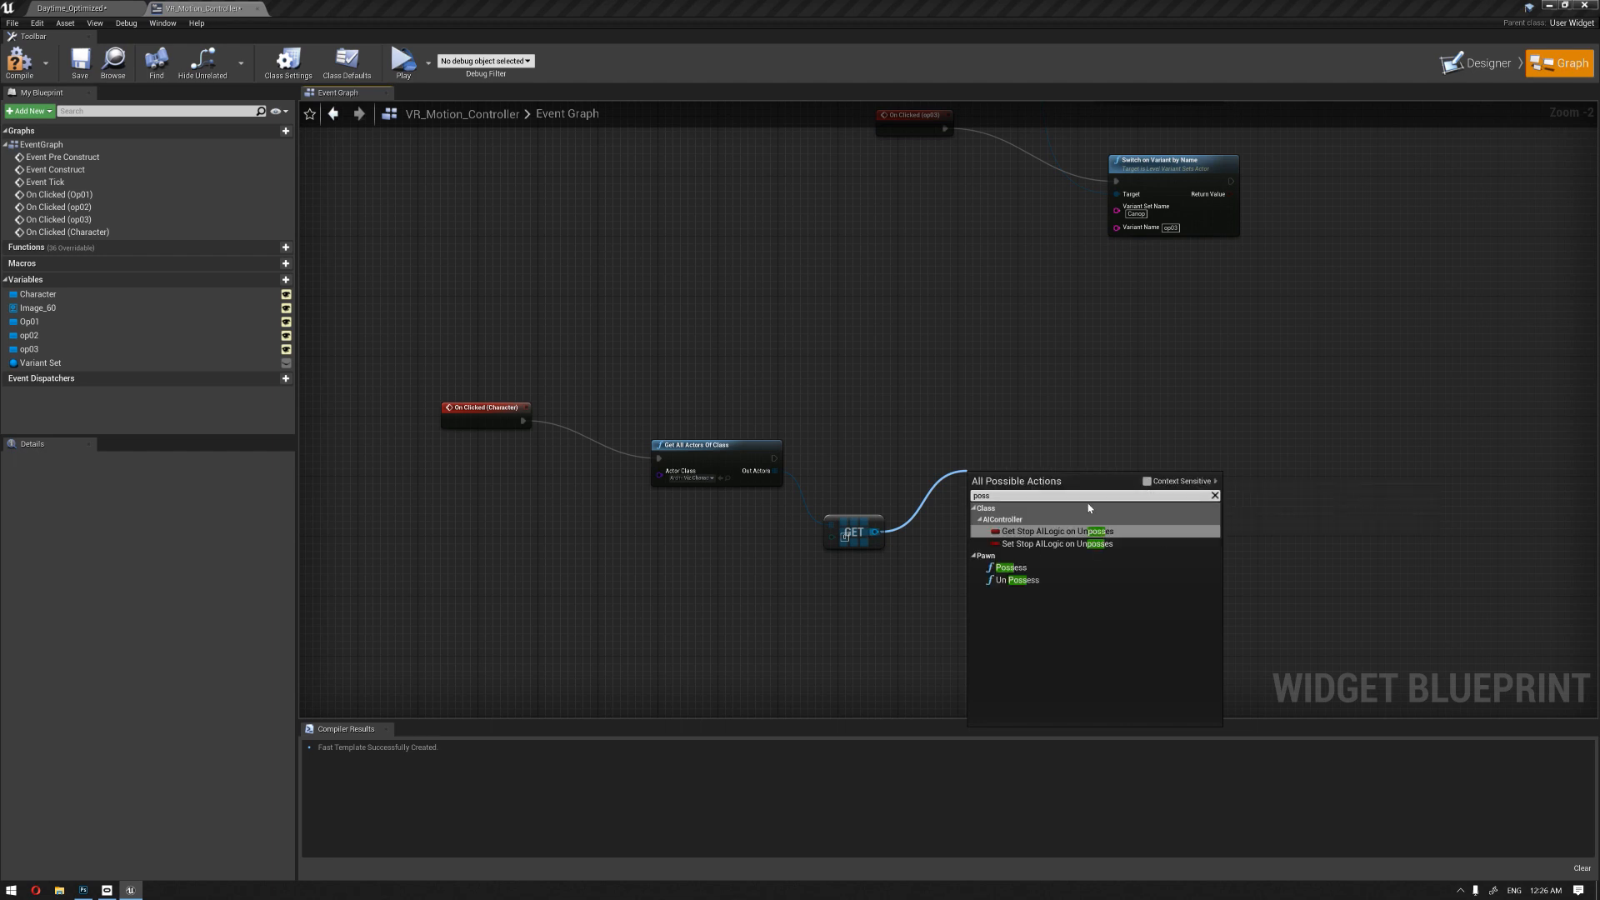
pyautogui.click(1021, 569)
pyautogui.moveTo(1012, 492); pyautogui.dragTo(774, 458)
# Step: Feed the Possess node's Target from a Get Player Controller node placed above and before it
pyautogui.moveTo(973, 472); pyautogui.dragTo(947, 451)
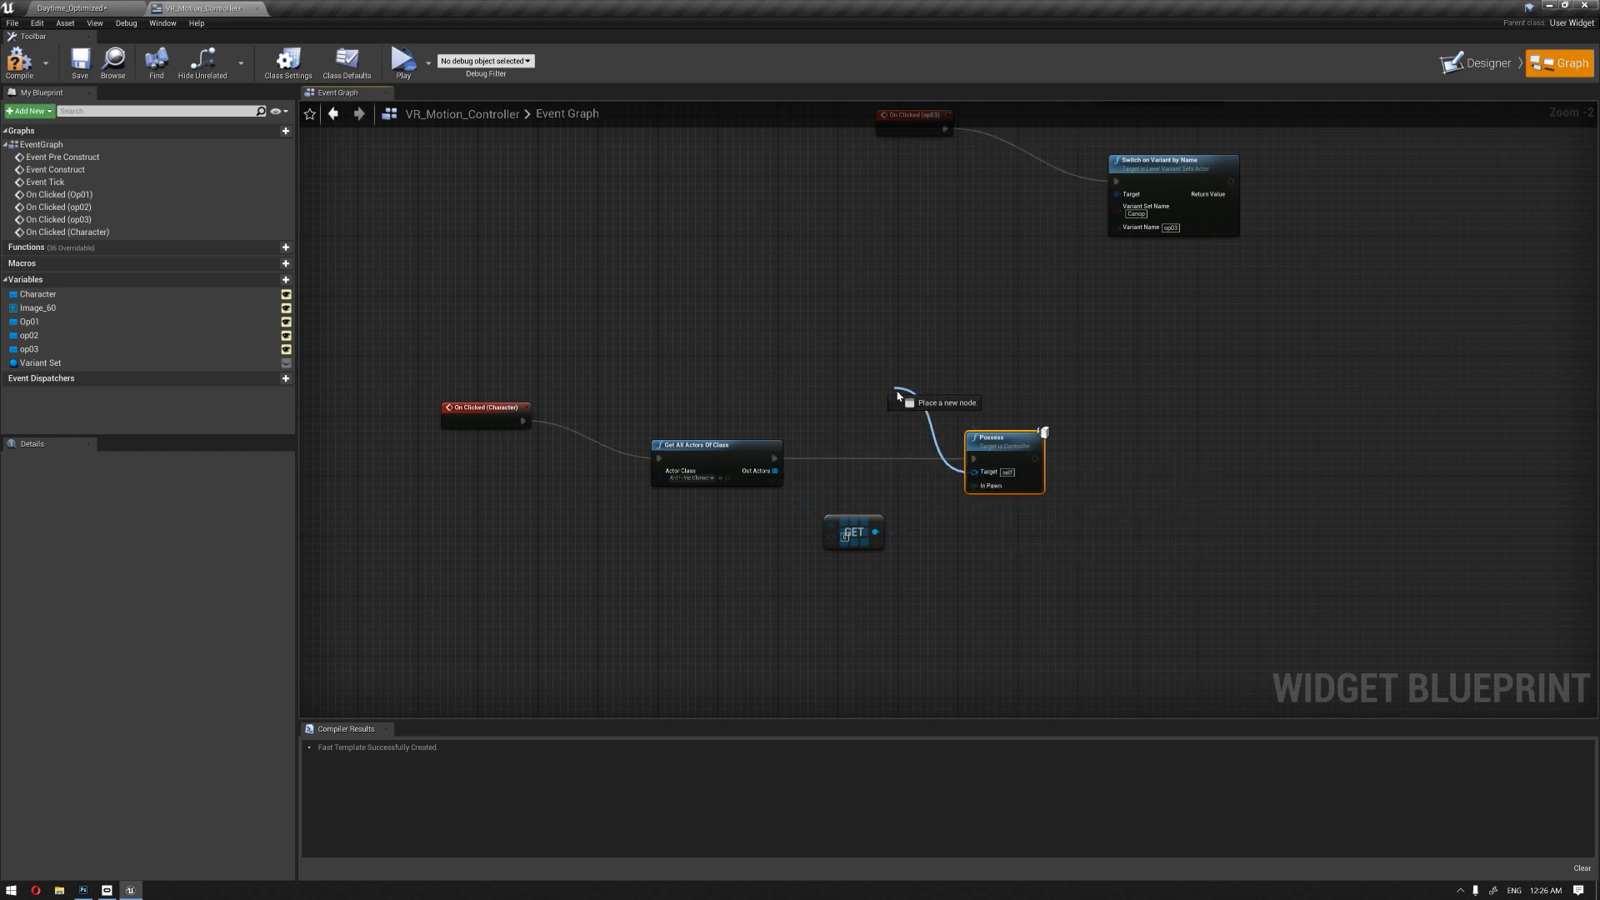
pyautogui.moveTo(897, 396); pyautogui.dragTo(898, 396)
pyautogui.write('get player')
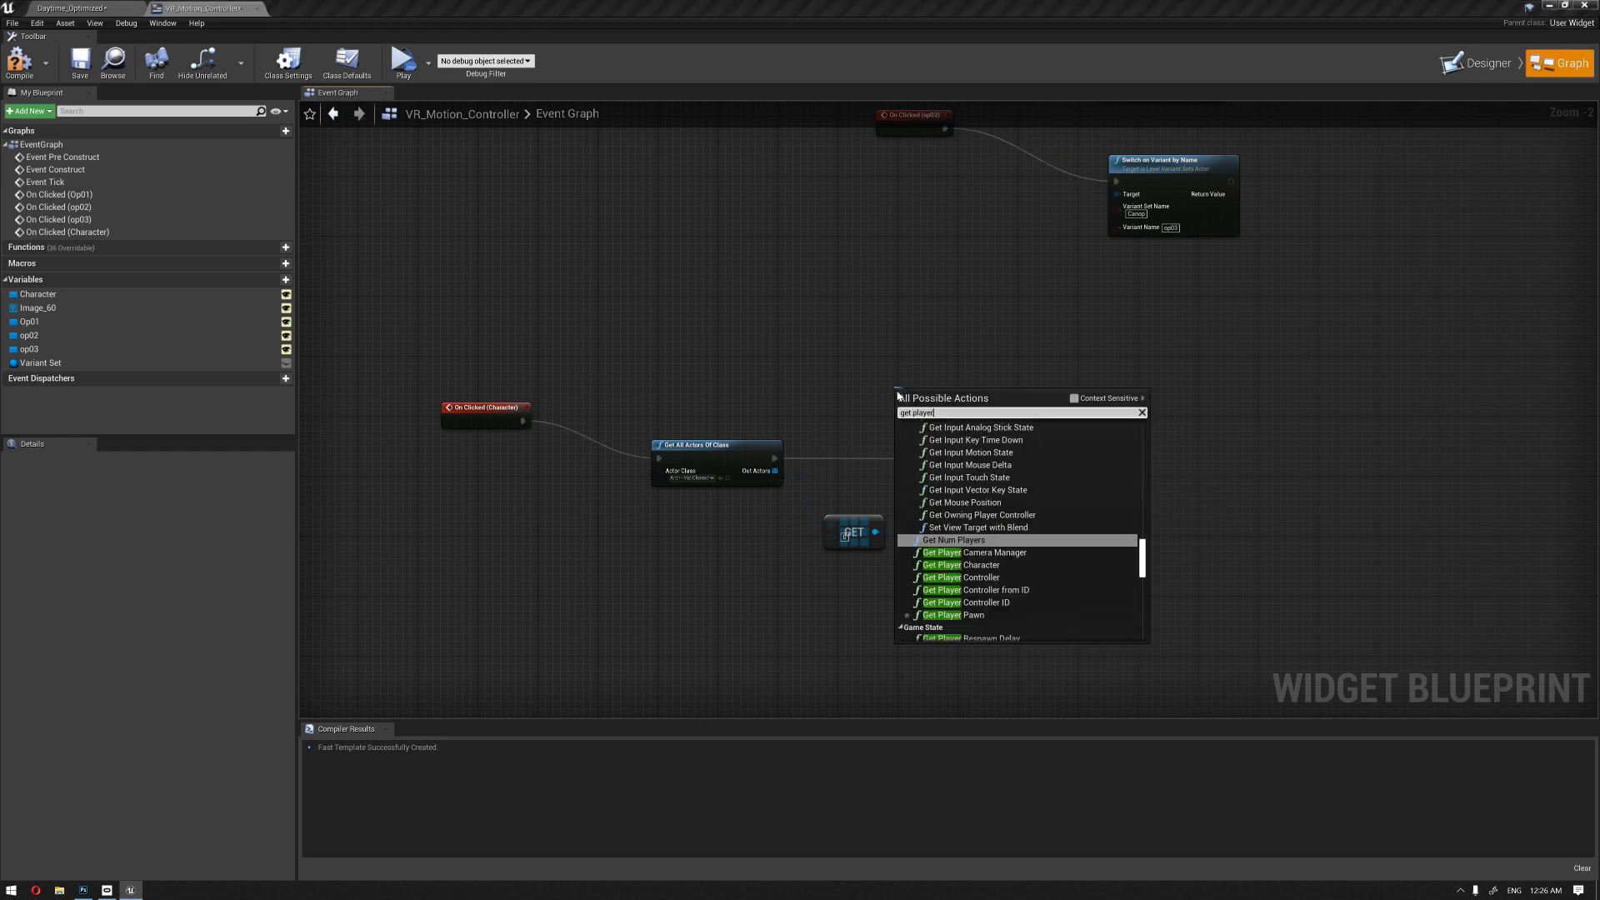
pyautogui.click(1004, 576)
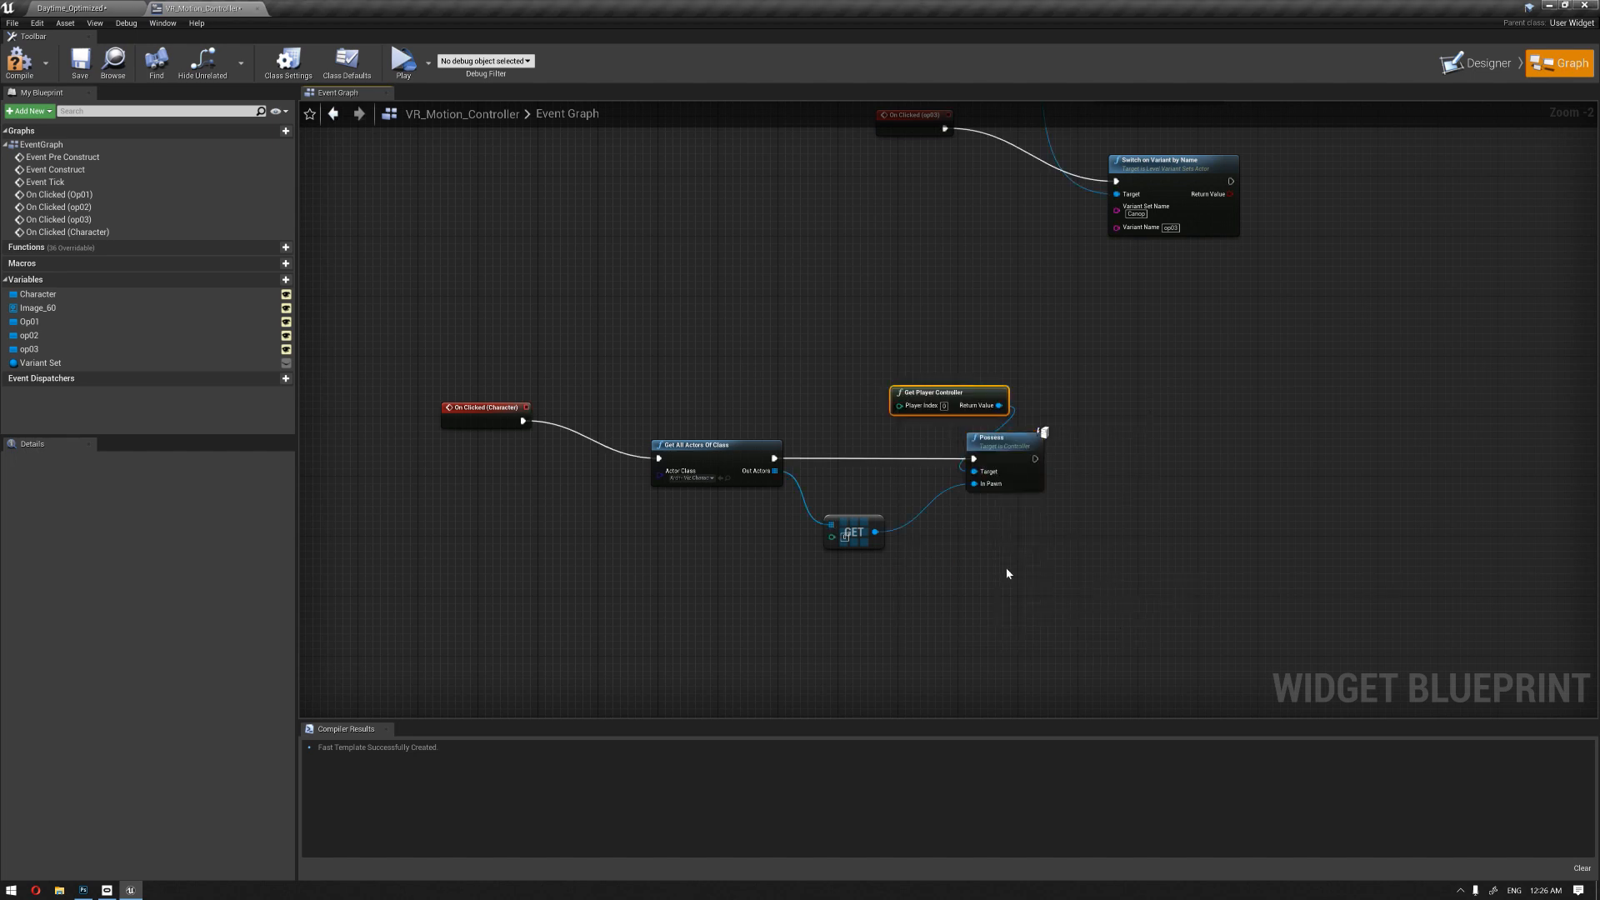
pyautogui.moveTo(957, 402); pyautogui.dragTo(889, 386)
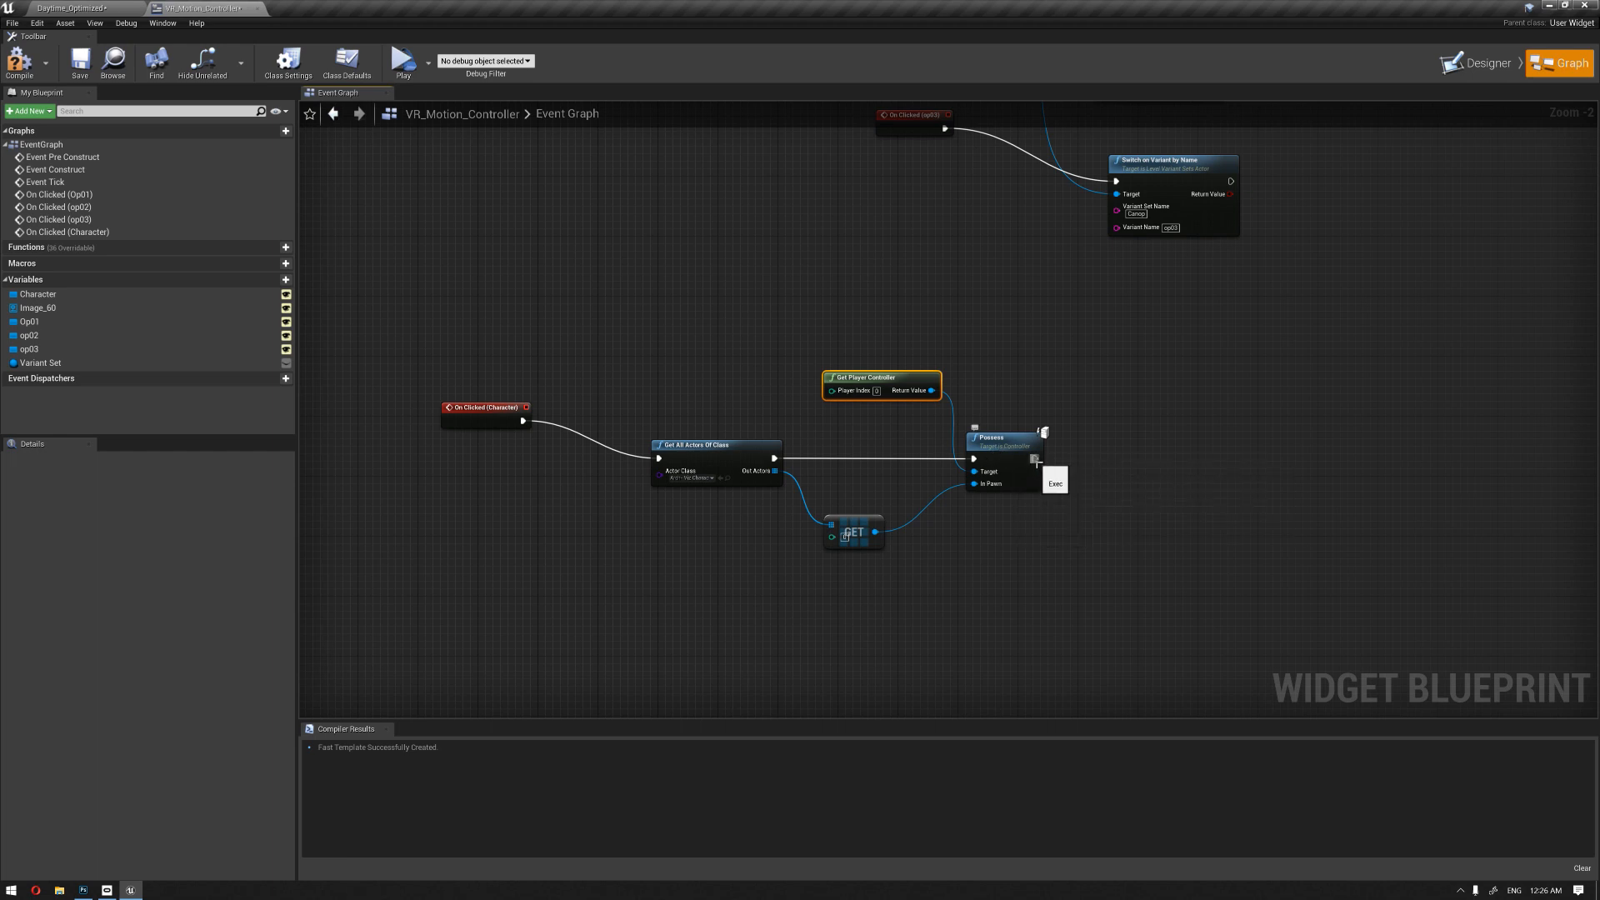
# Step: Add an Enable HMD node after Possess and compile the widget blueprint
pyautogui.moveTo(1034, 457); pyautogui.dragTo(1161, 477)
pyautogui.write('hmd')
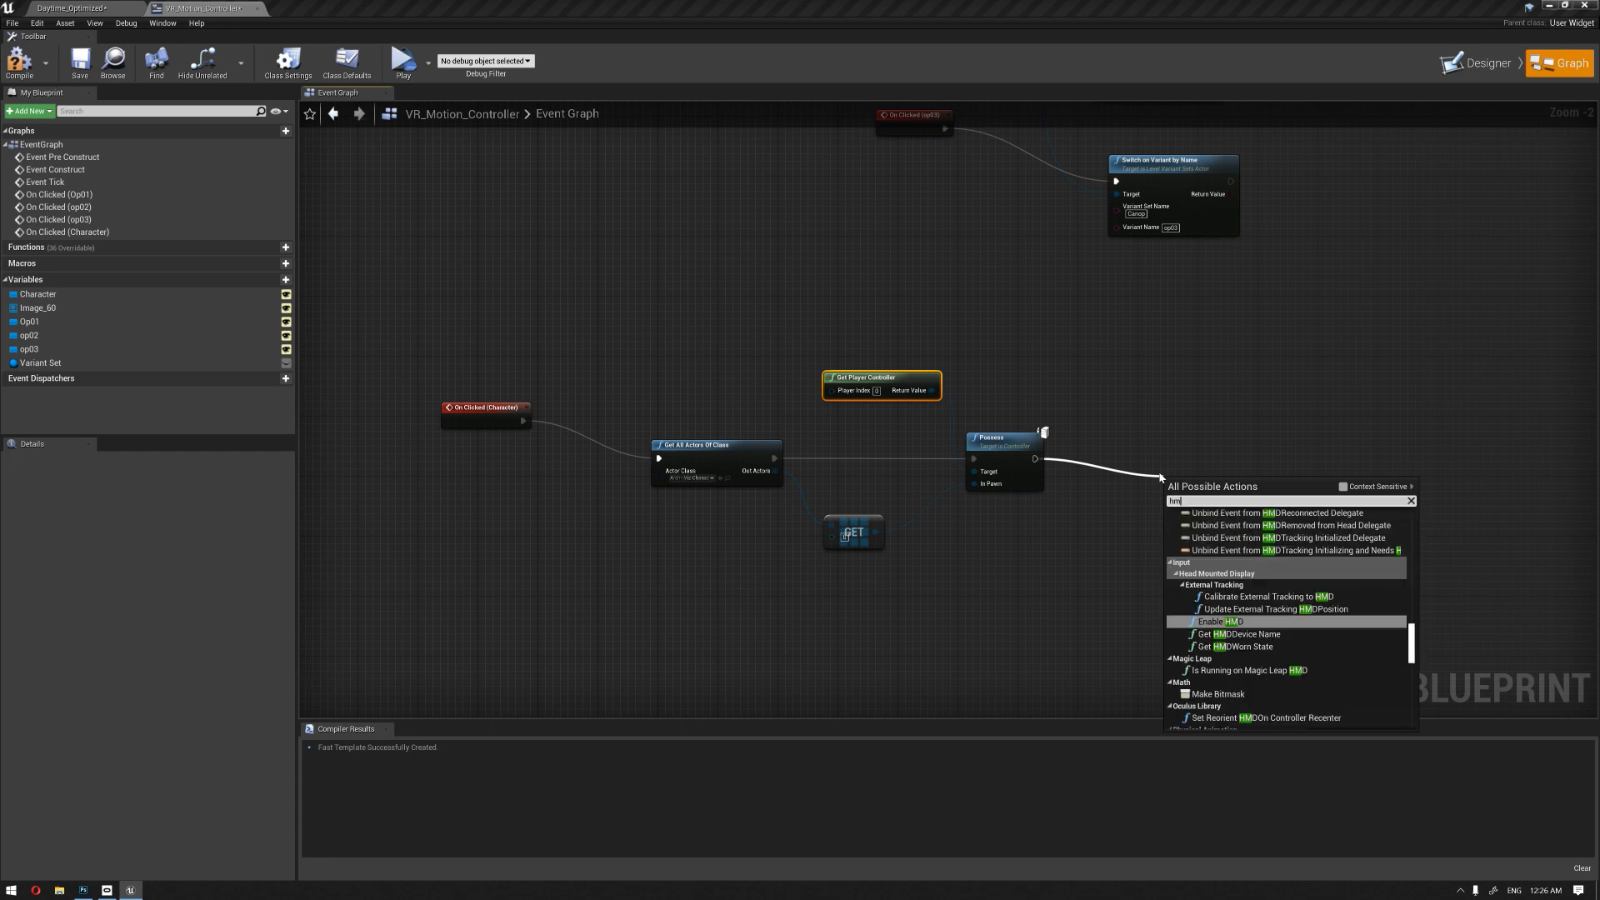
pyautogui.click(1254, 625)
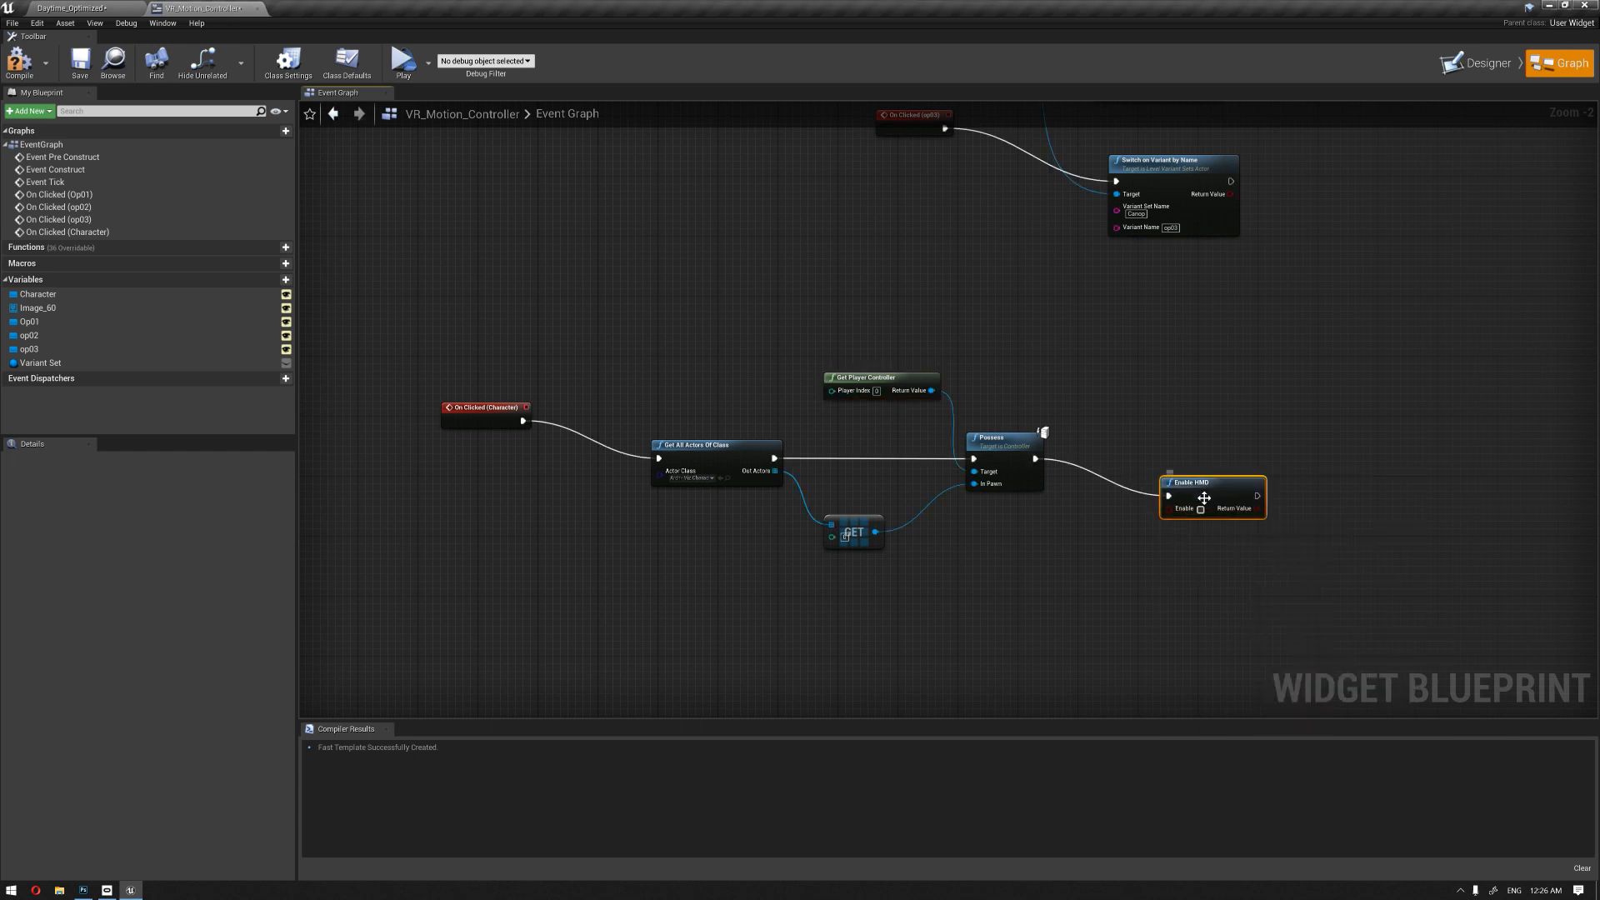
pyautogui.scroll(2, 1197, 494)
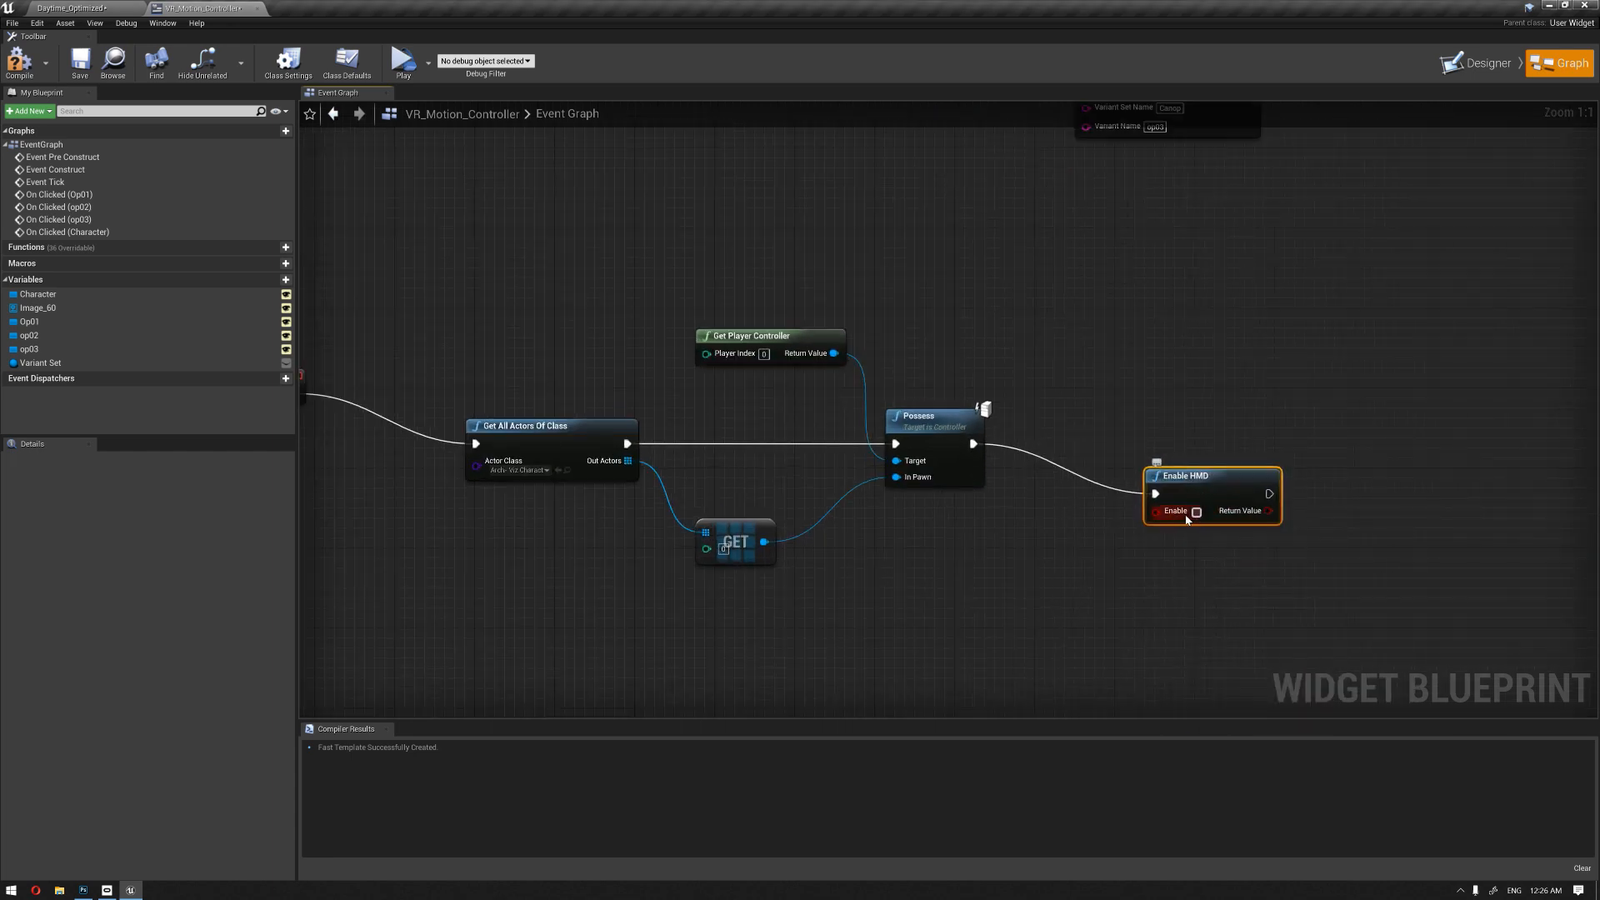
pyautogui.scroll(-2, 983, 367)
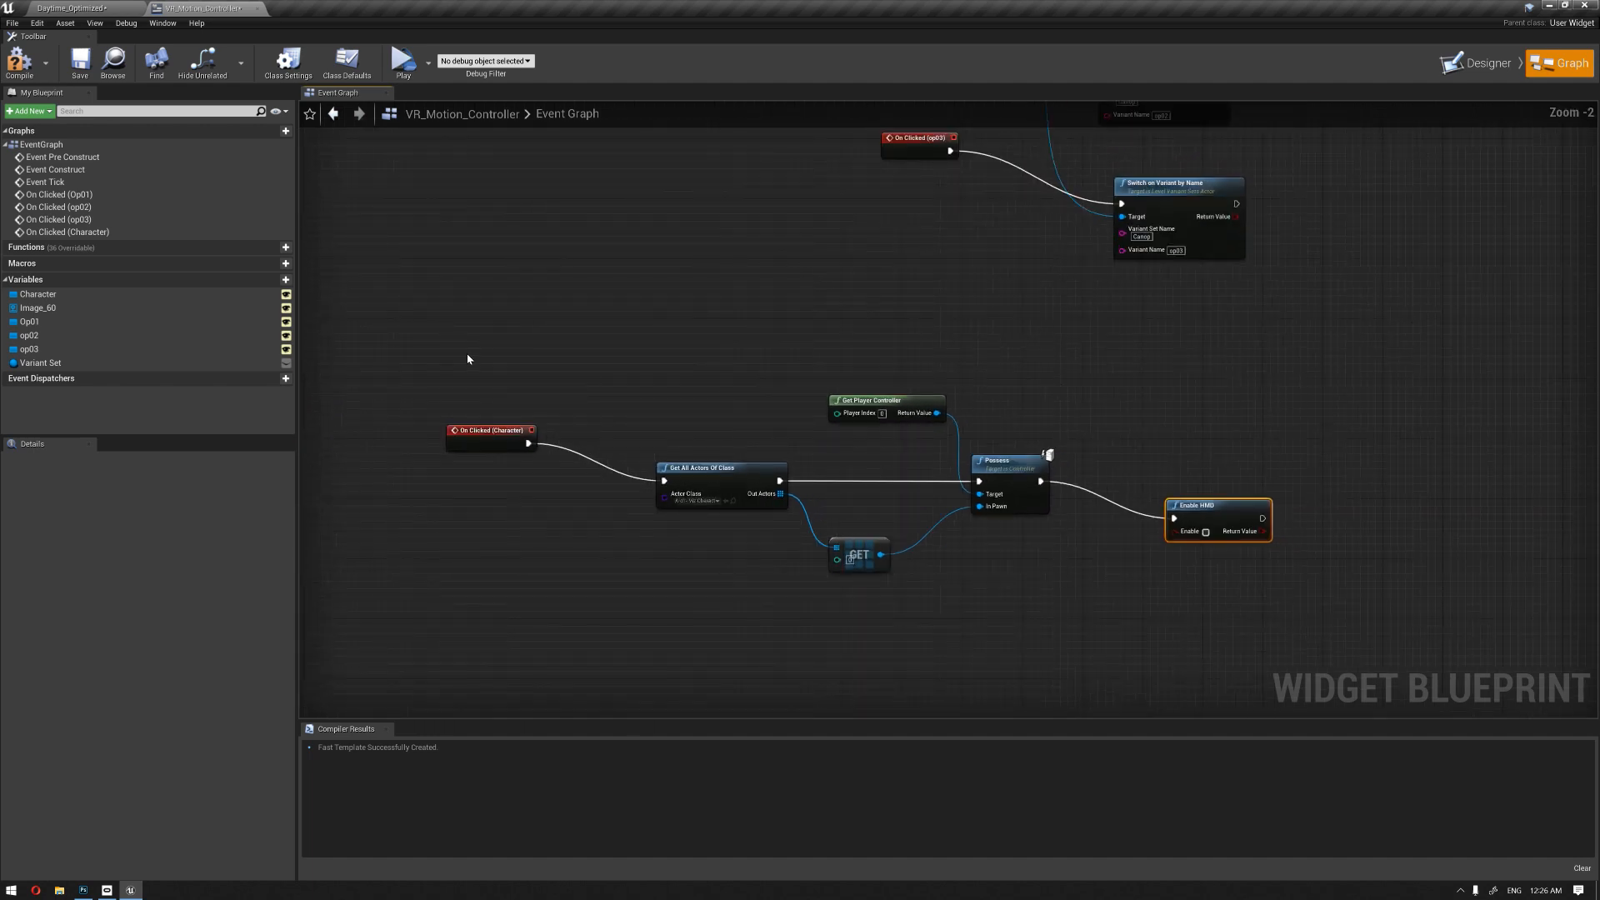
pyautogui.click(19, 60)
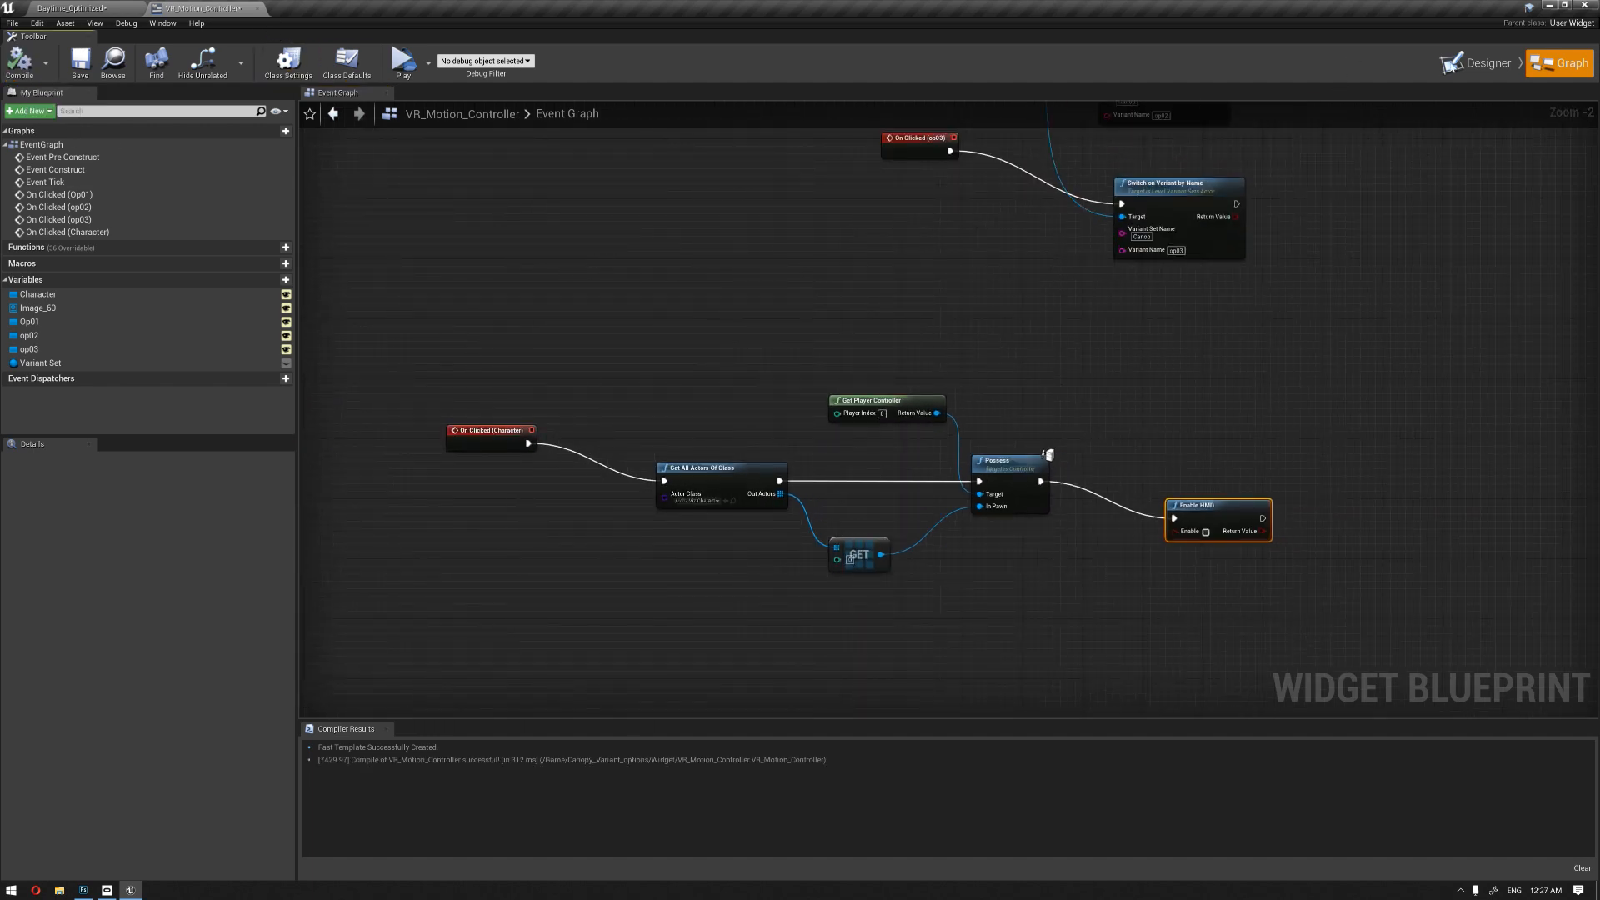
pyautogui.click(1479, 64)
pyautogui.moveTo(999, 291); pyautogui.dragTo(886, 309, button='right')
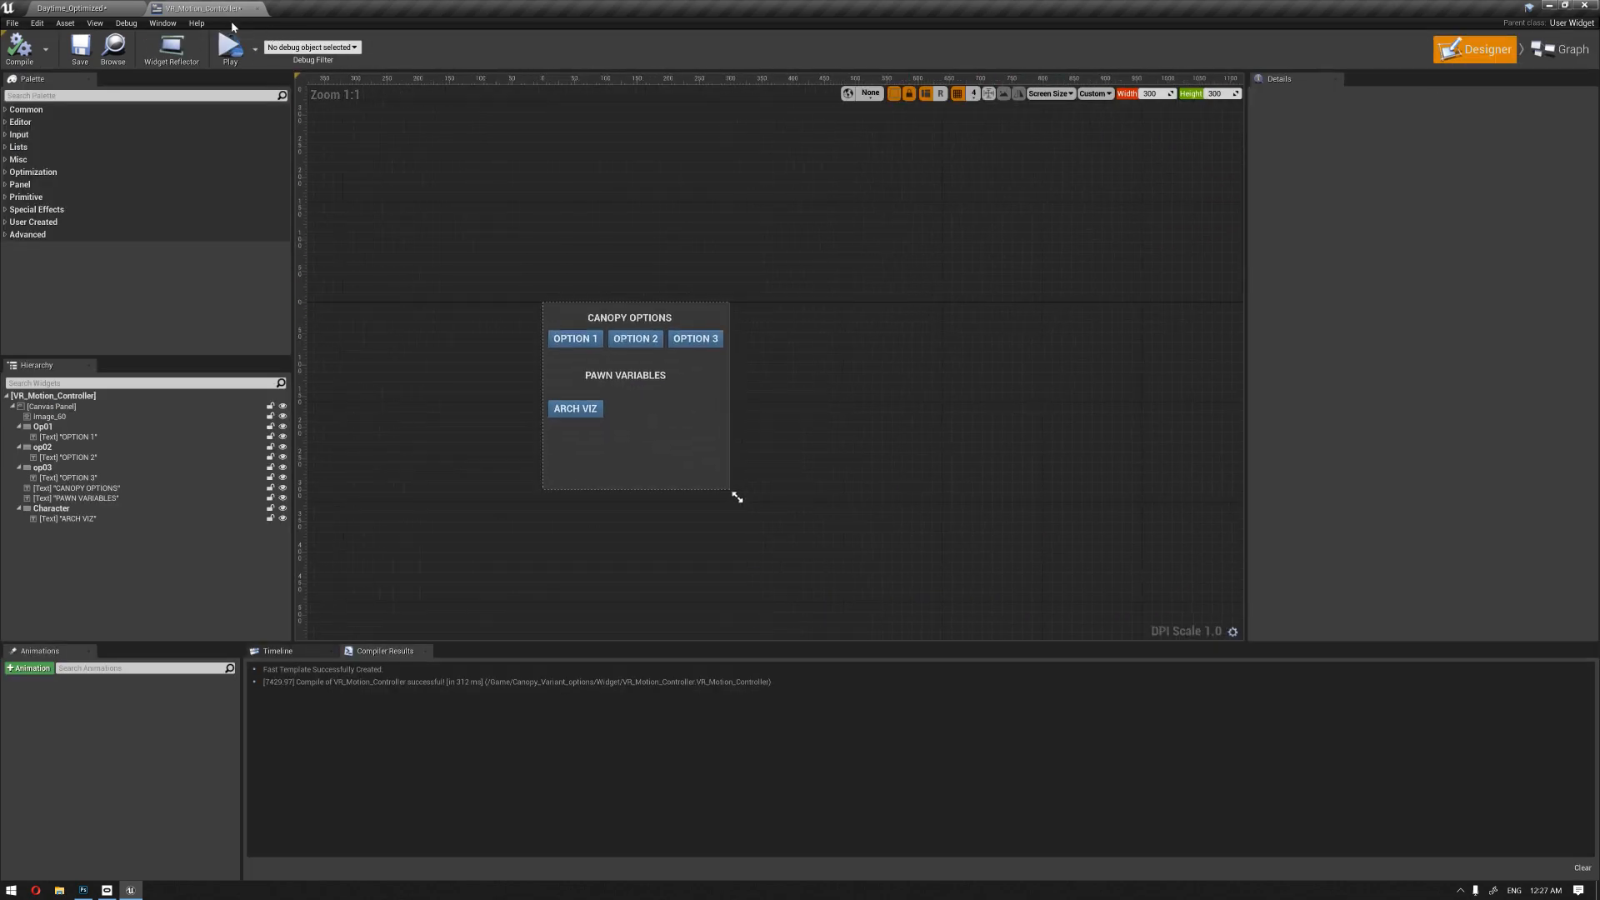
pyautogui.click(1548, 51)
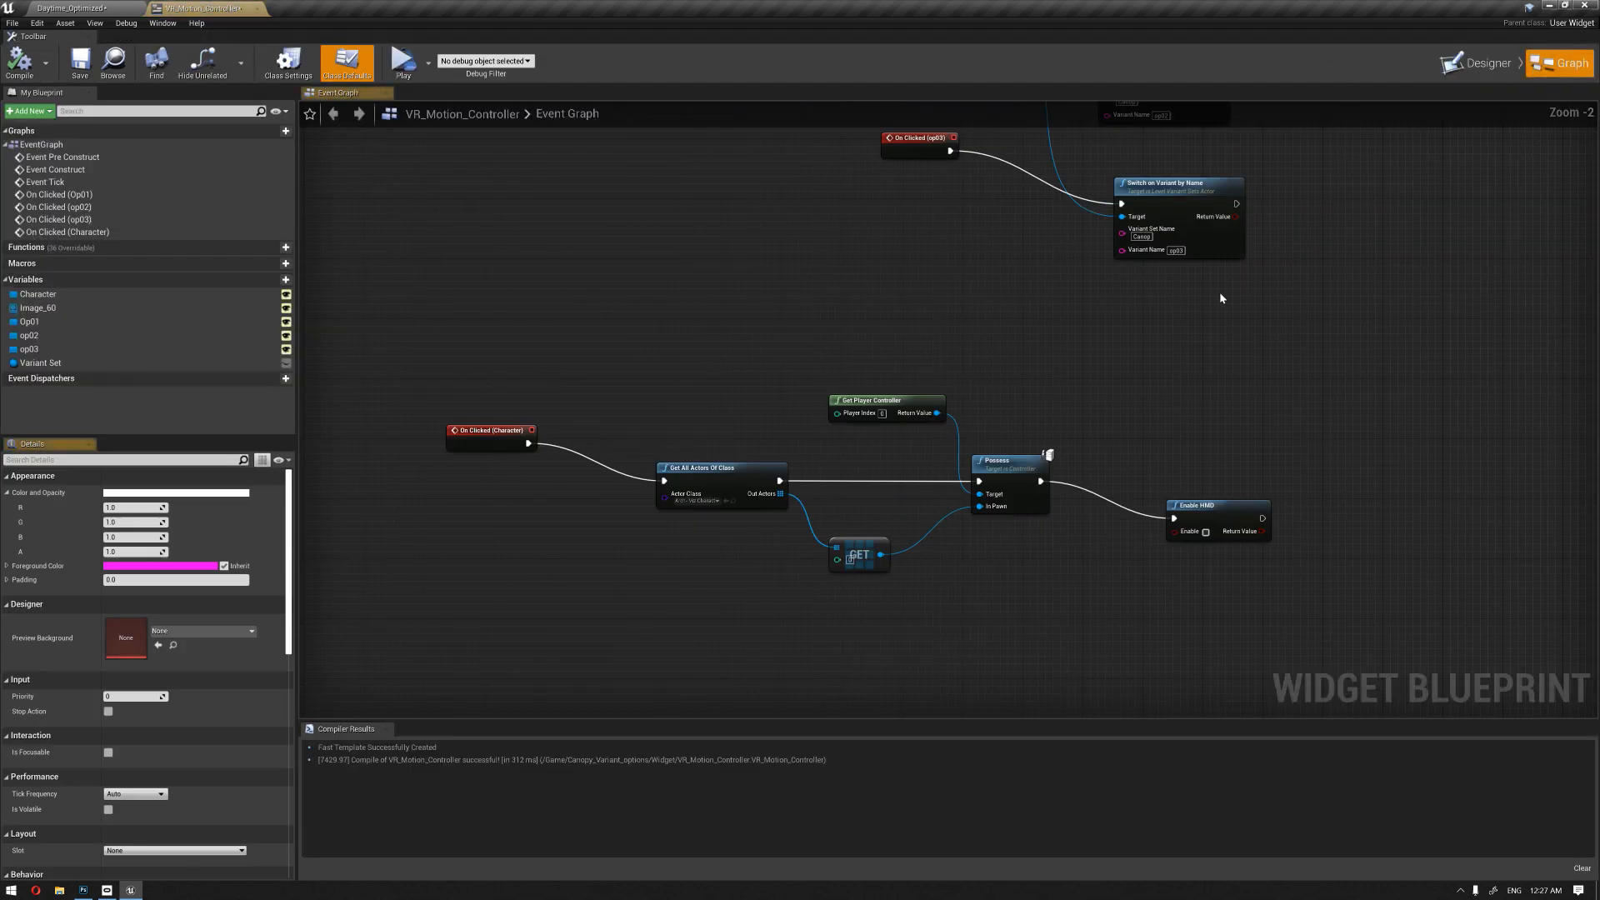
# Step: Delete the disabled Event Pre Construct and Event Tick nodes from the event graph and recompile
pyautogui.scroll(-4, 1048, 414)
pyautogui.moveTo(708, 306); pyautogui.dragTo(726, 341, button='right')
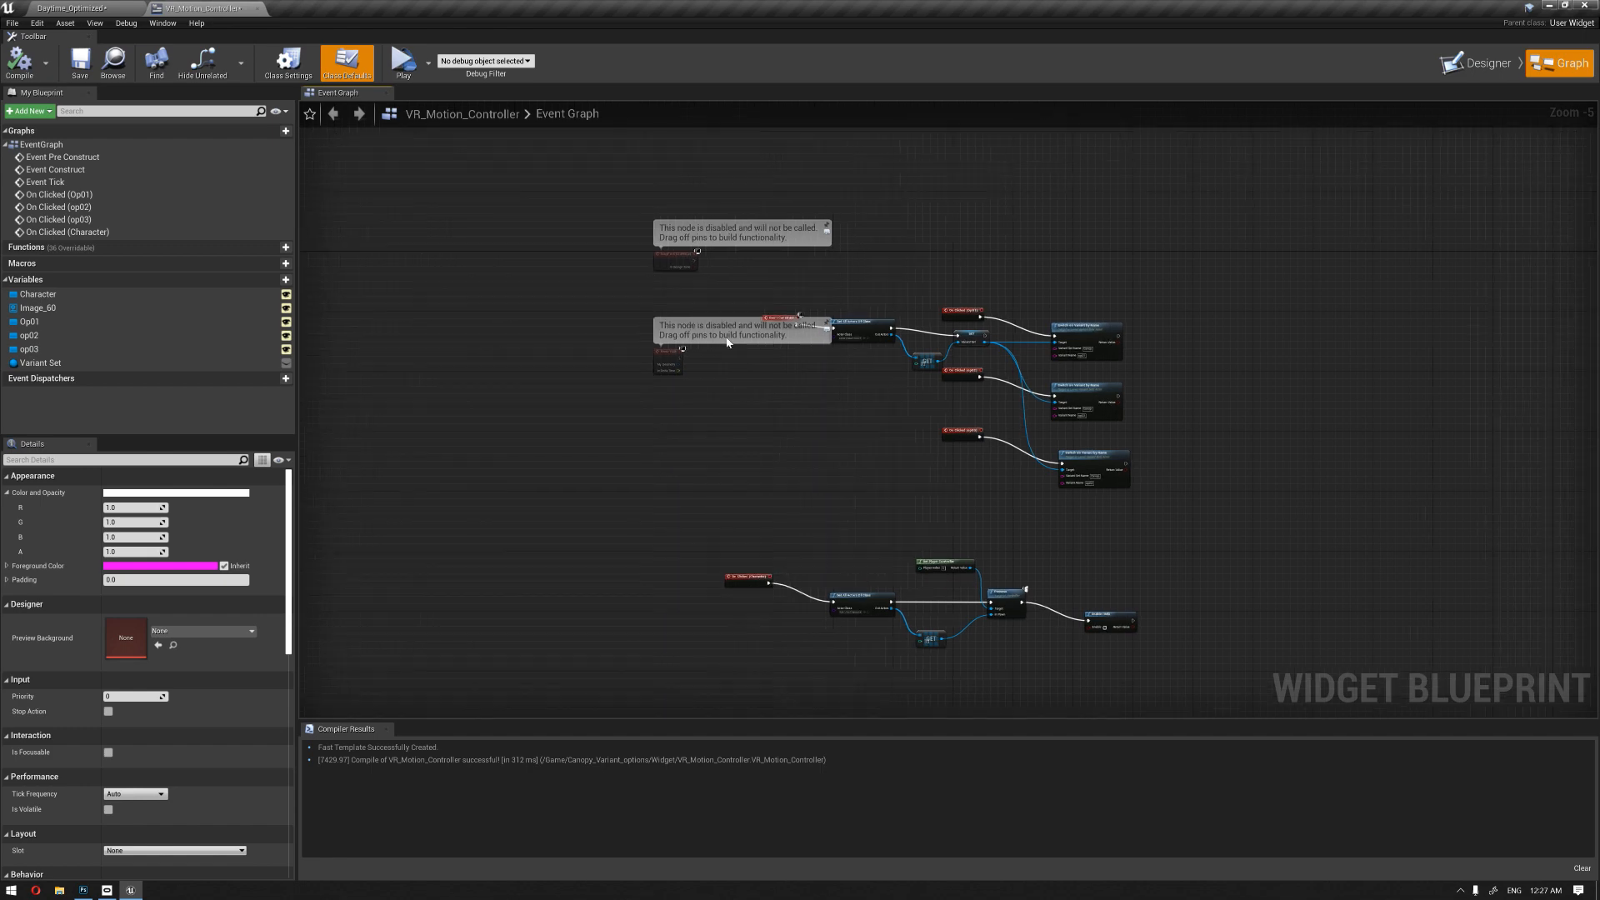
pyautogui.moveTo(635, 360); pyautogui.dragTo(620, 387)
pyautogui.press('Delete')
pyautogui.moveTo(835, 393); pyautogui.dragTo(775, 343, button='right')
pyautogui.click(18, 60)
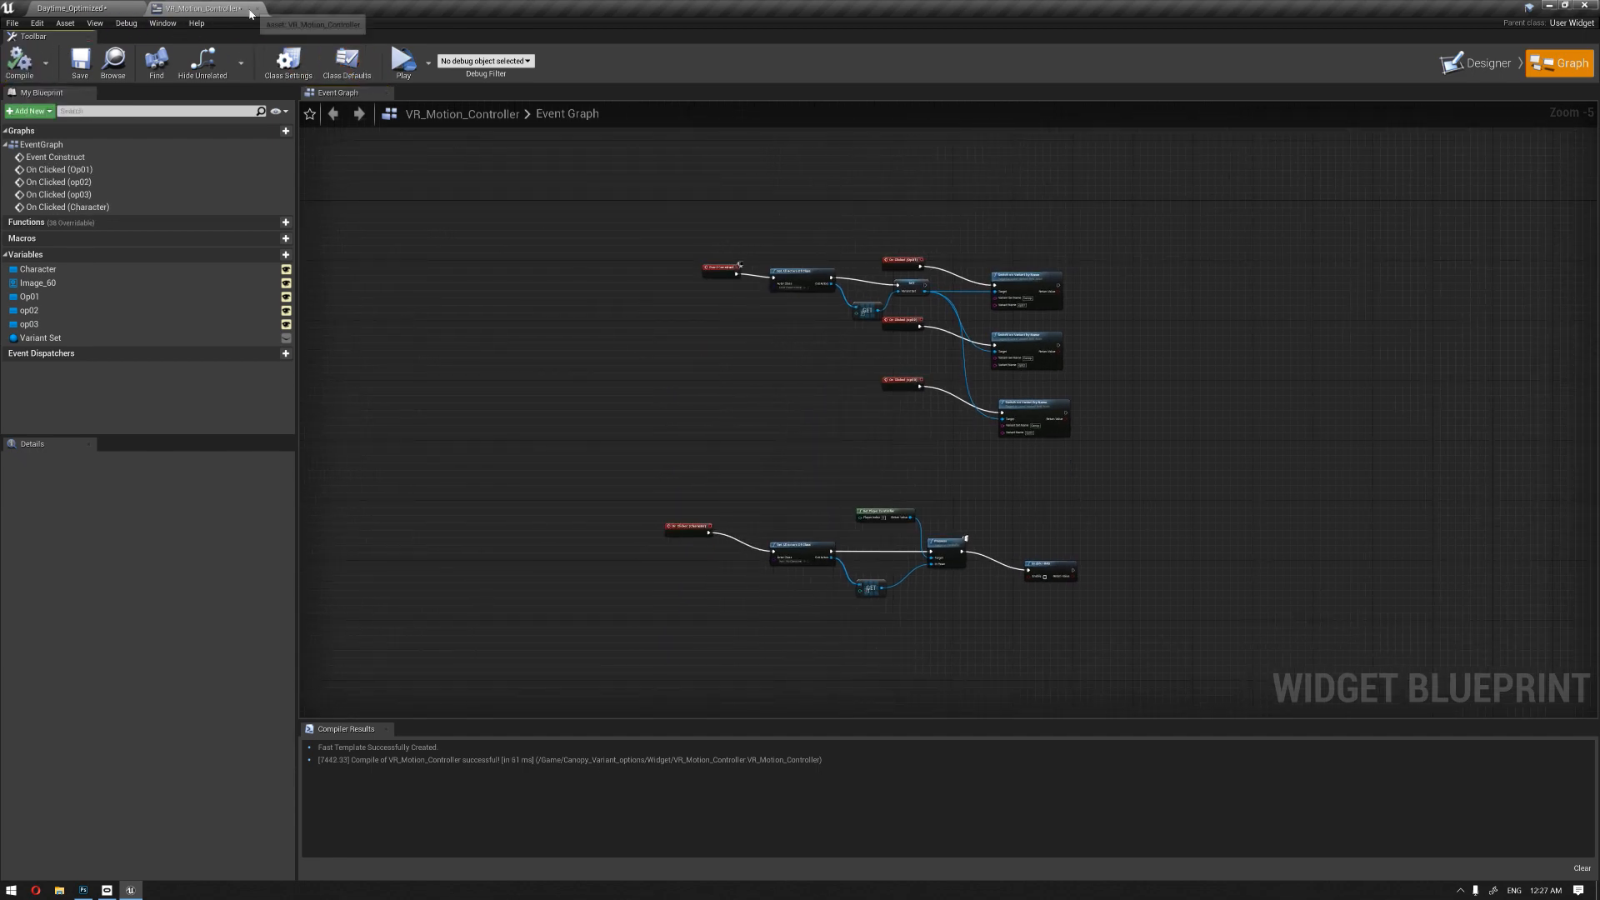
# Step: Close the widget blueprint, find VR_Pawn in the root Content folder and the level, and open its blueprint for editing
pyautogui.click(257, 9)
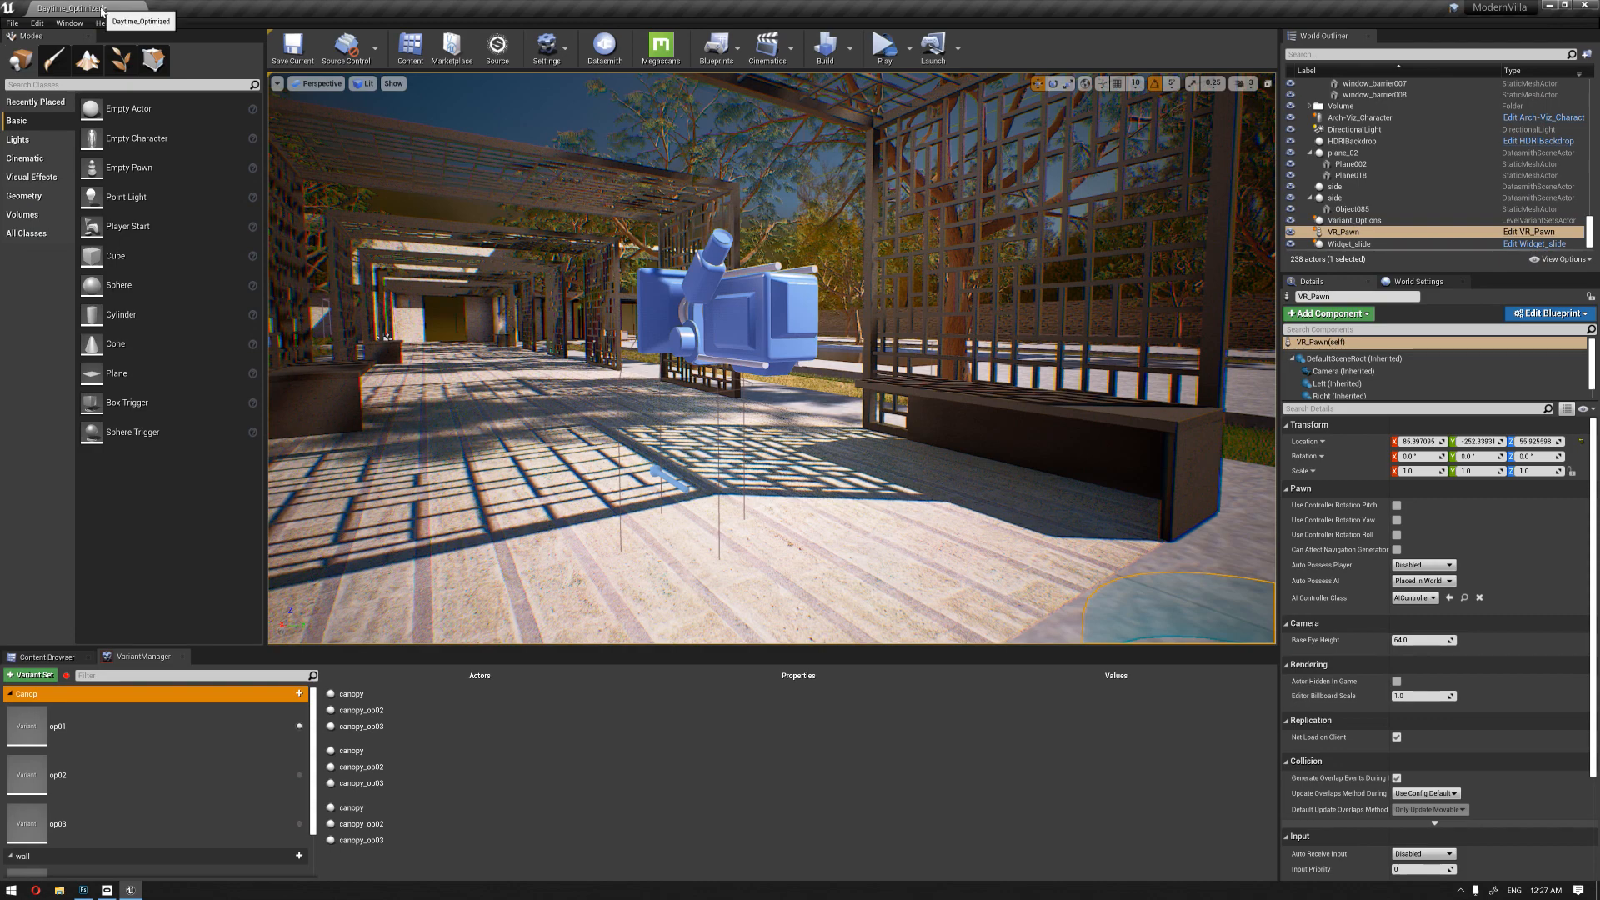
pyautogui.click(82, 658)
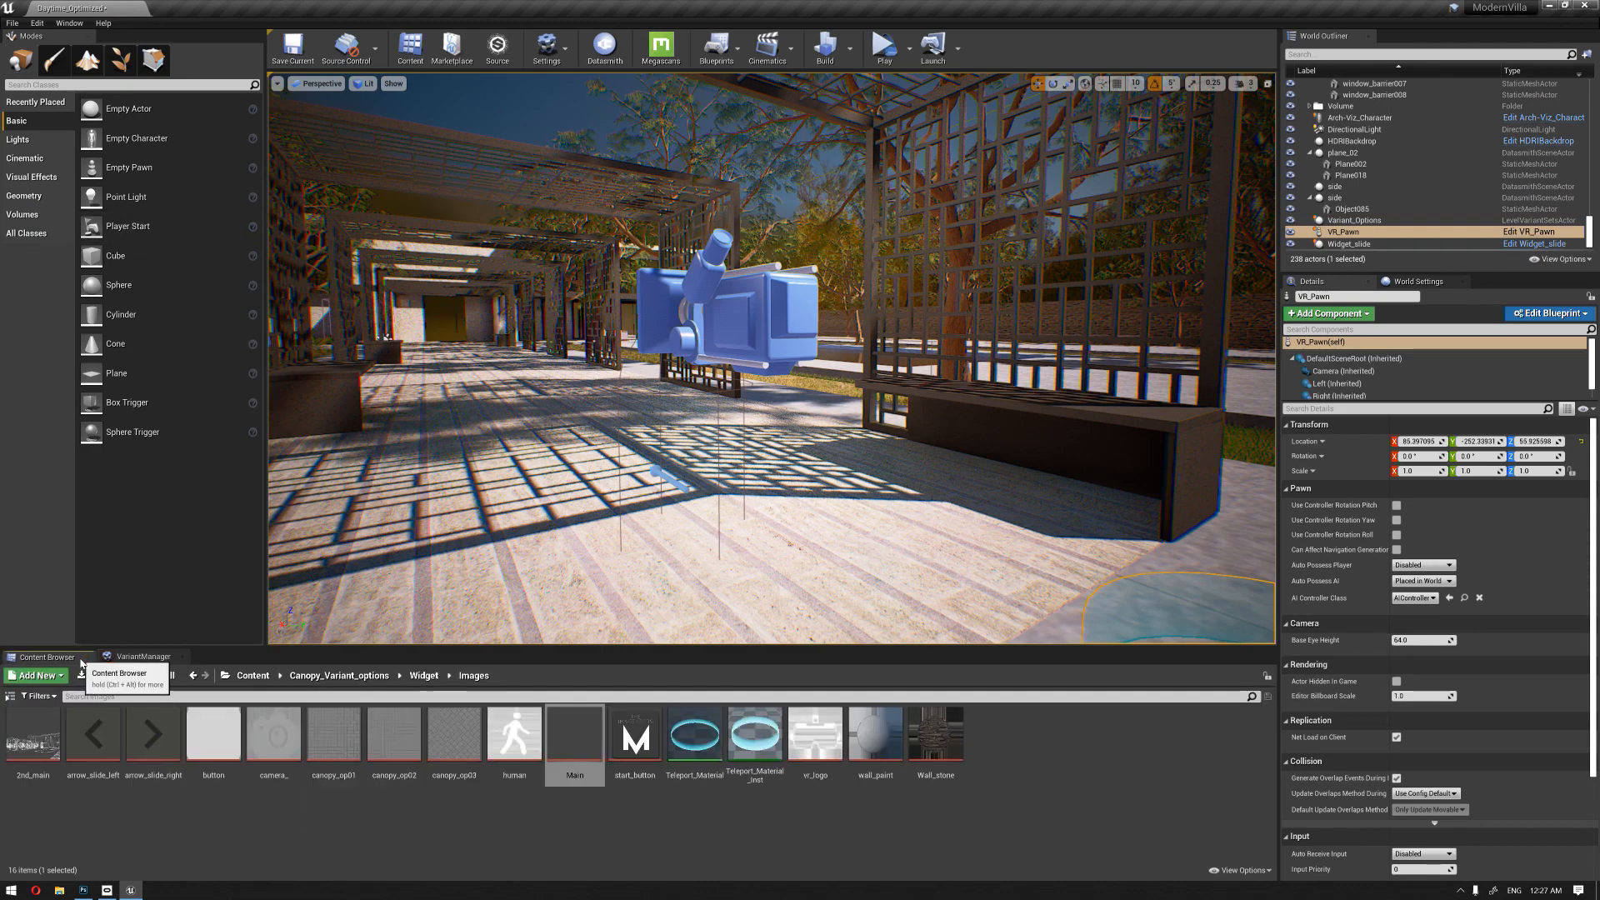
pyautogui.click(424, 675)
pyautogui.click(338, 676)
pyautogui.click(253, 675)
pyautogui.click(286, 821)
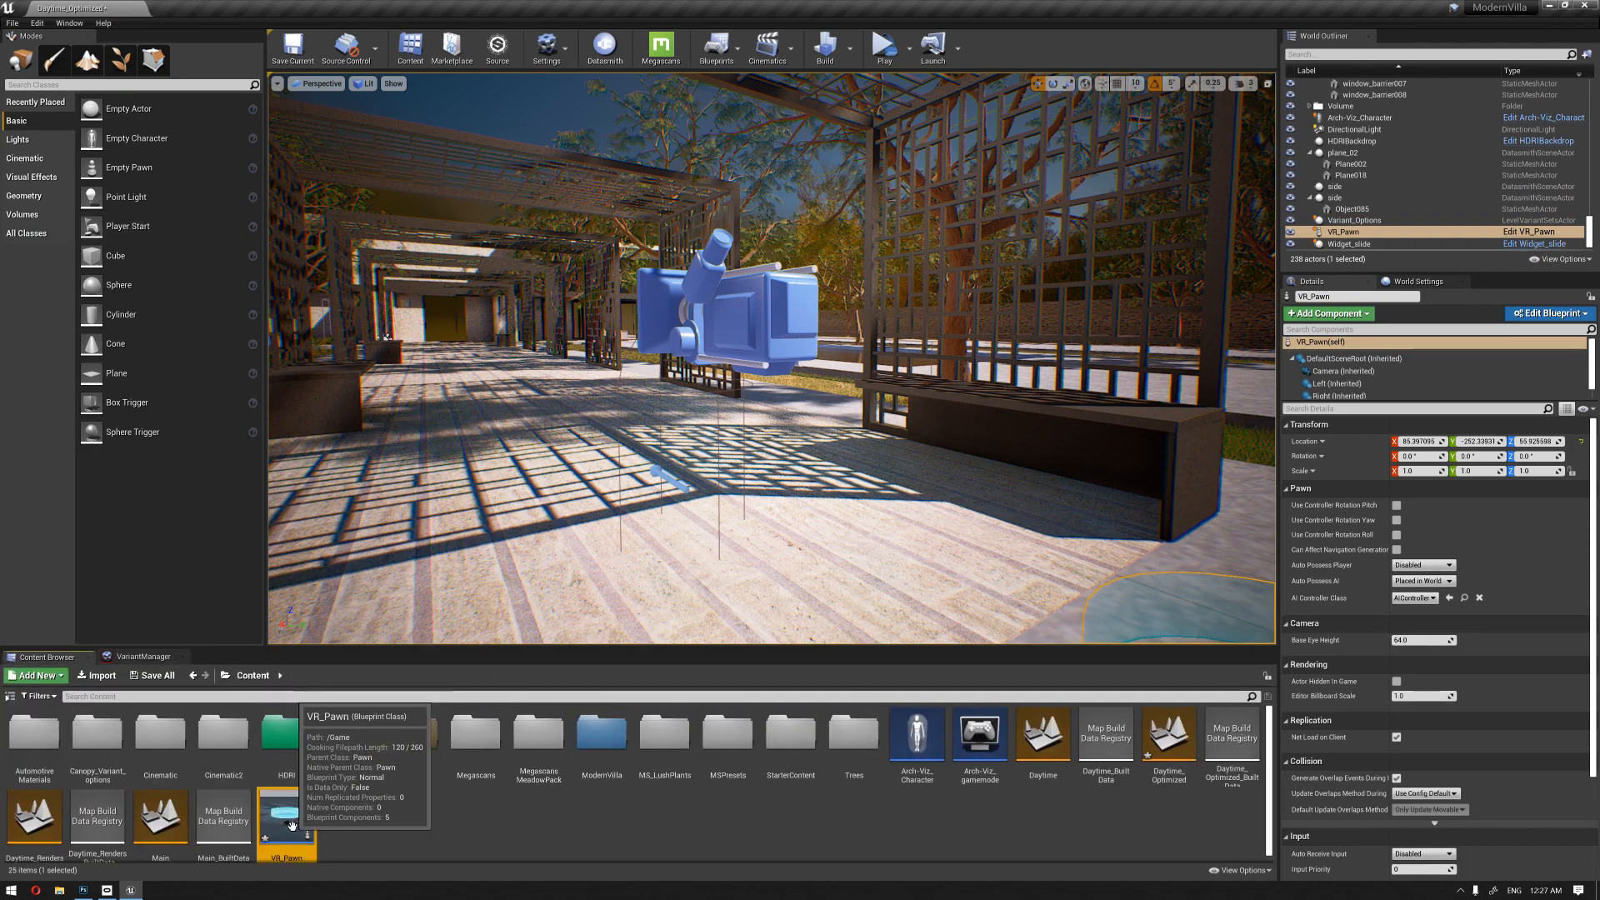
pyautogui.moveTo(627, 581); pyautogui.dragTo(1320, 97, button='right')
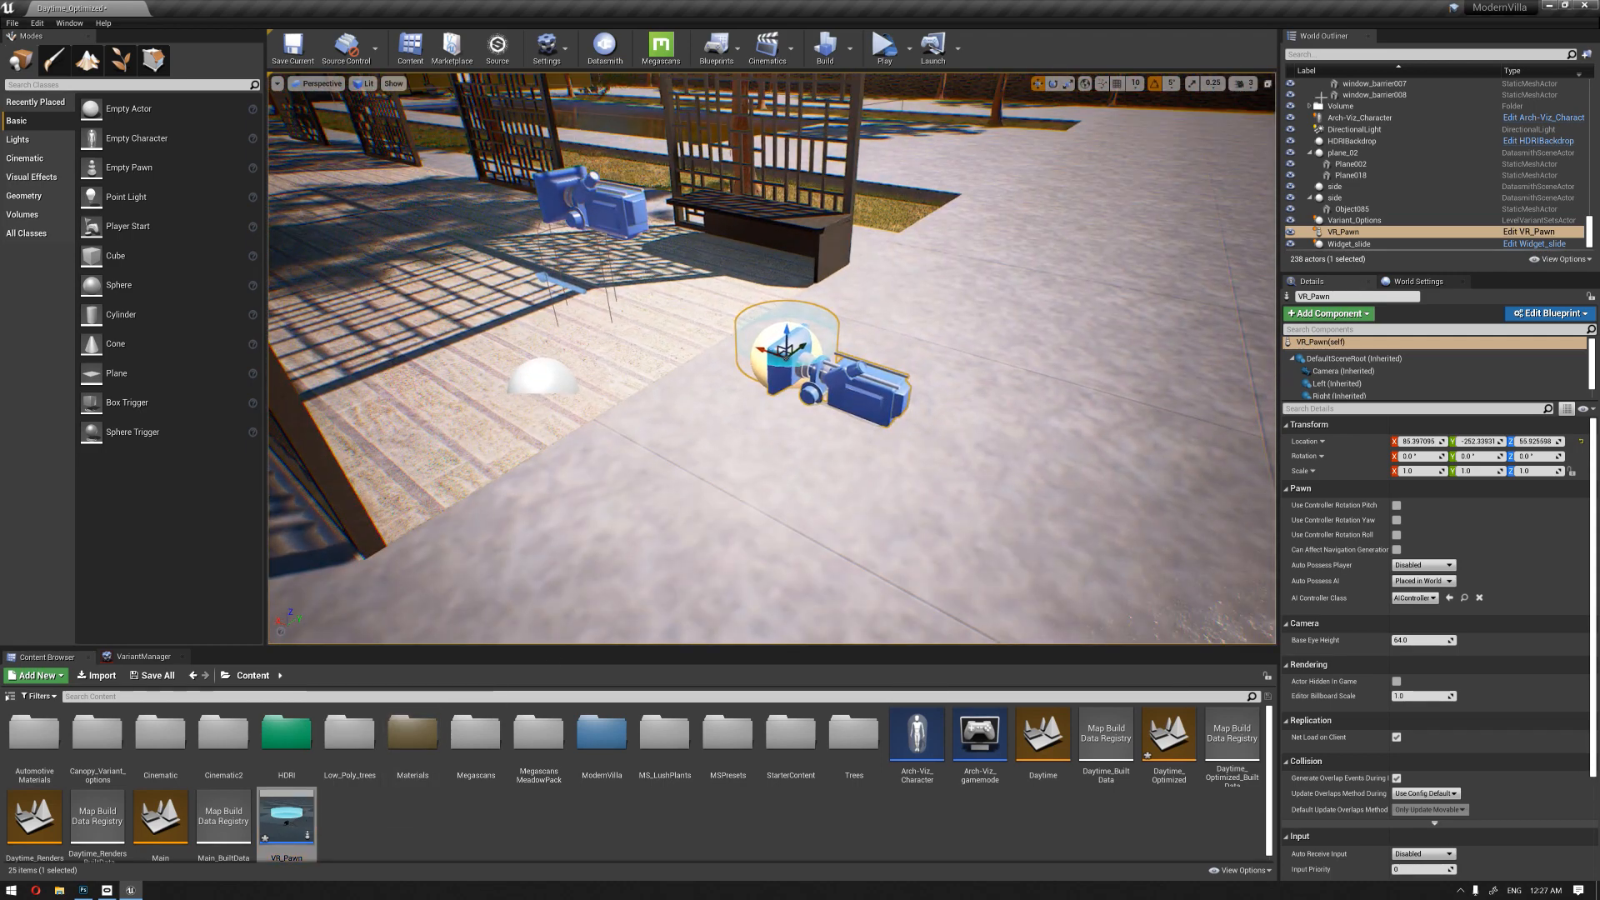
pyautogui.moveTo(1041, 350); pyautogui.dragTo(955, 360, button='right')
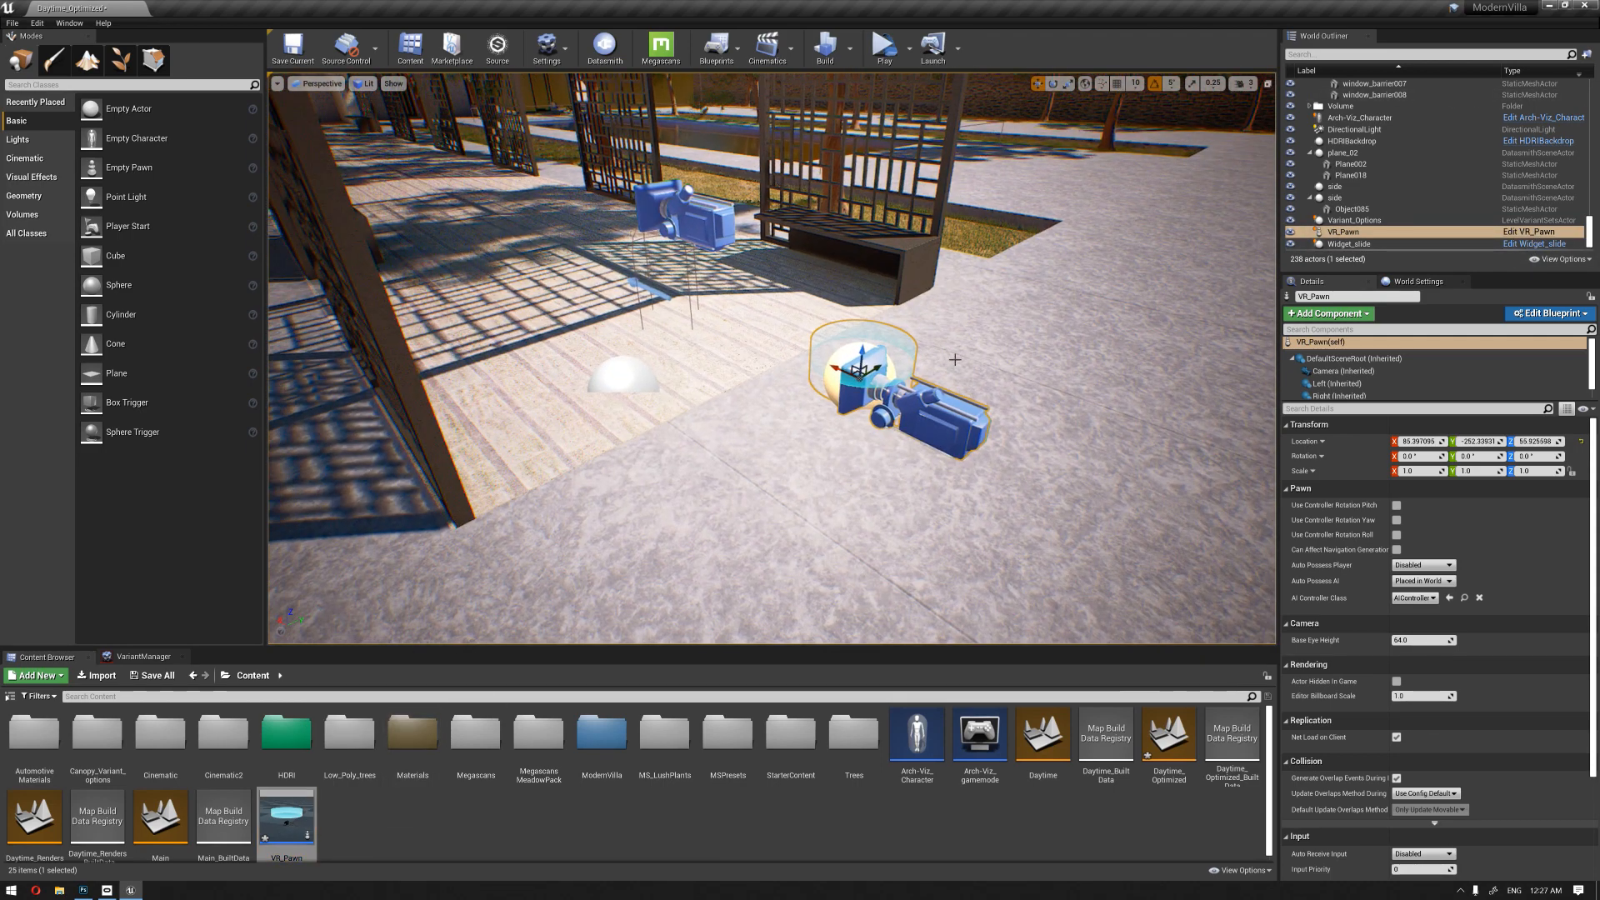
pyautogui.click(1528, 231)
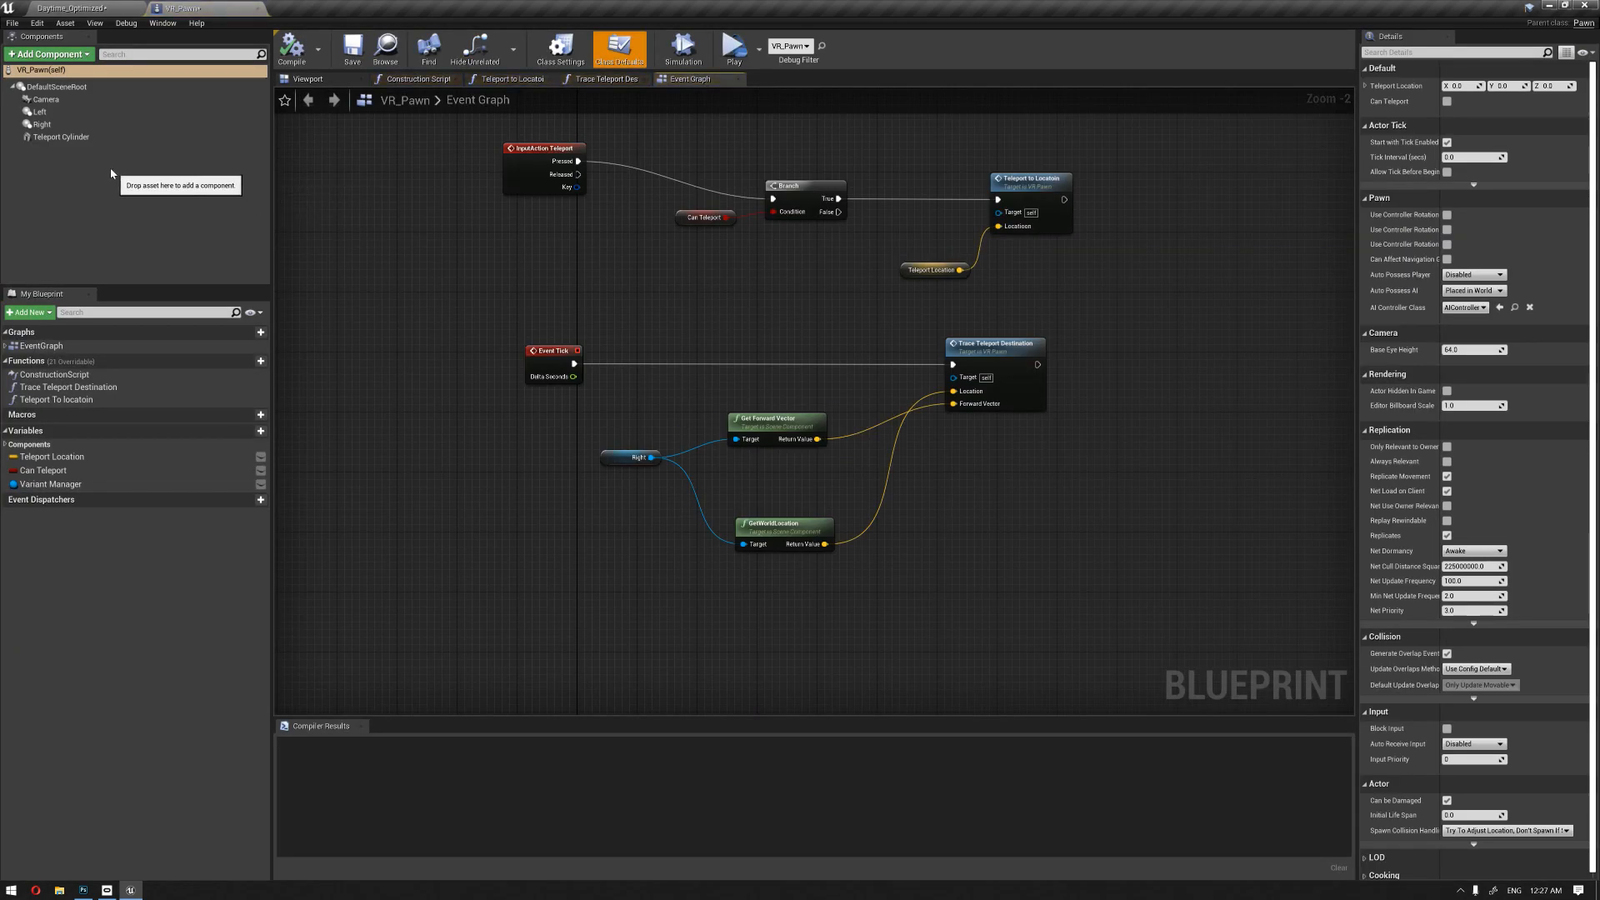
# Step: Add a Widget component under the Right motion controller of VR_Pawn
pyautogui.click(326, 81)
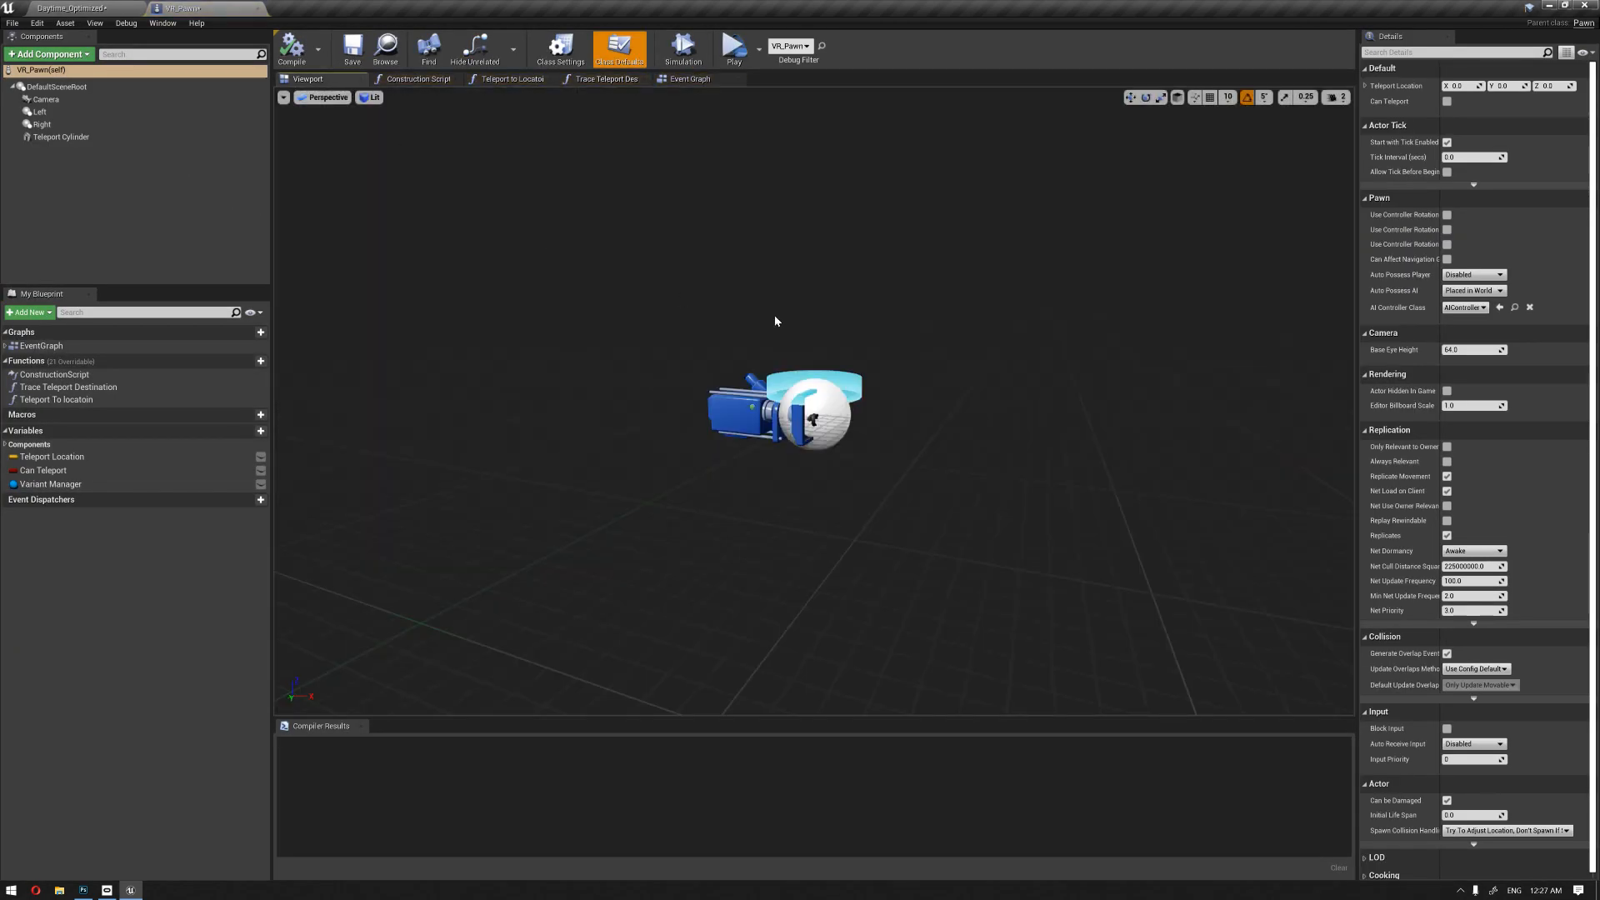
pyautogui.scroll(4, 682, 297)
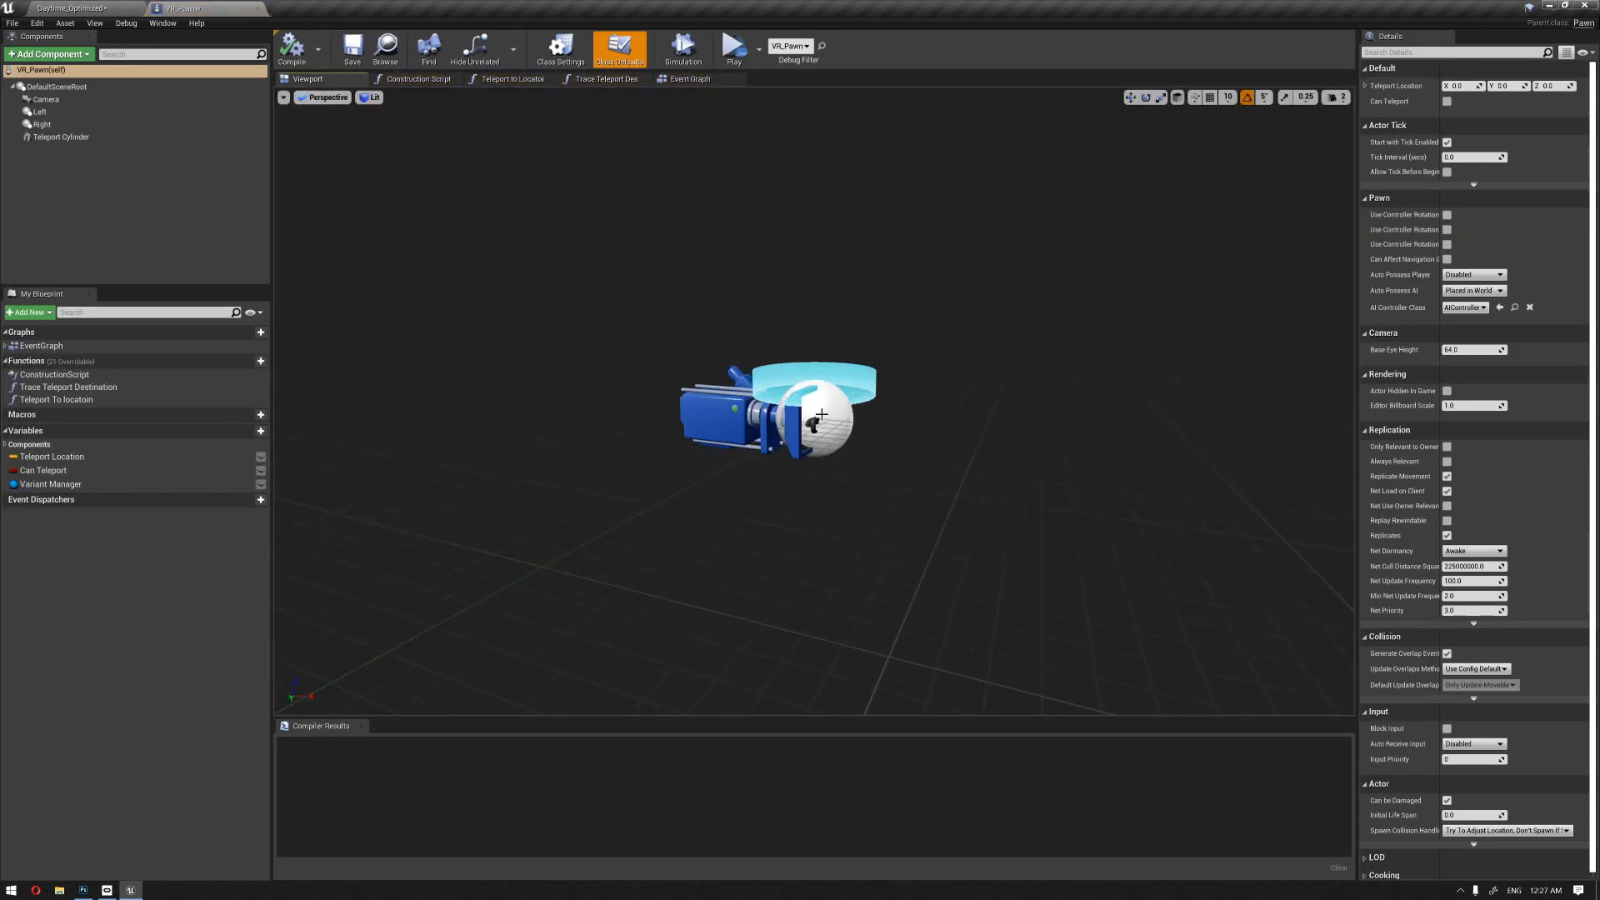
pyautogui.moveTo(896, 437); pyautogui.dragTo(946, 432, button='right')
pyautogui.click(41, 125)
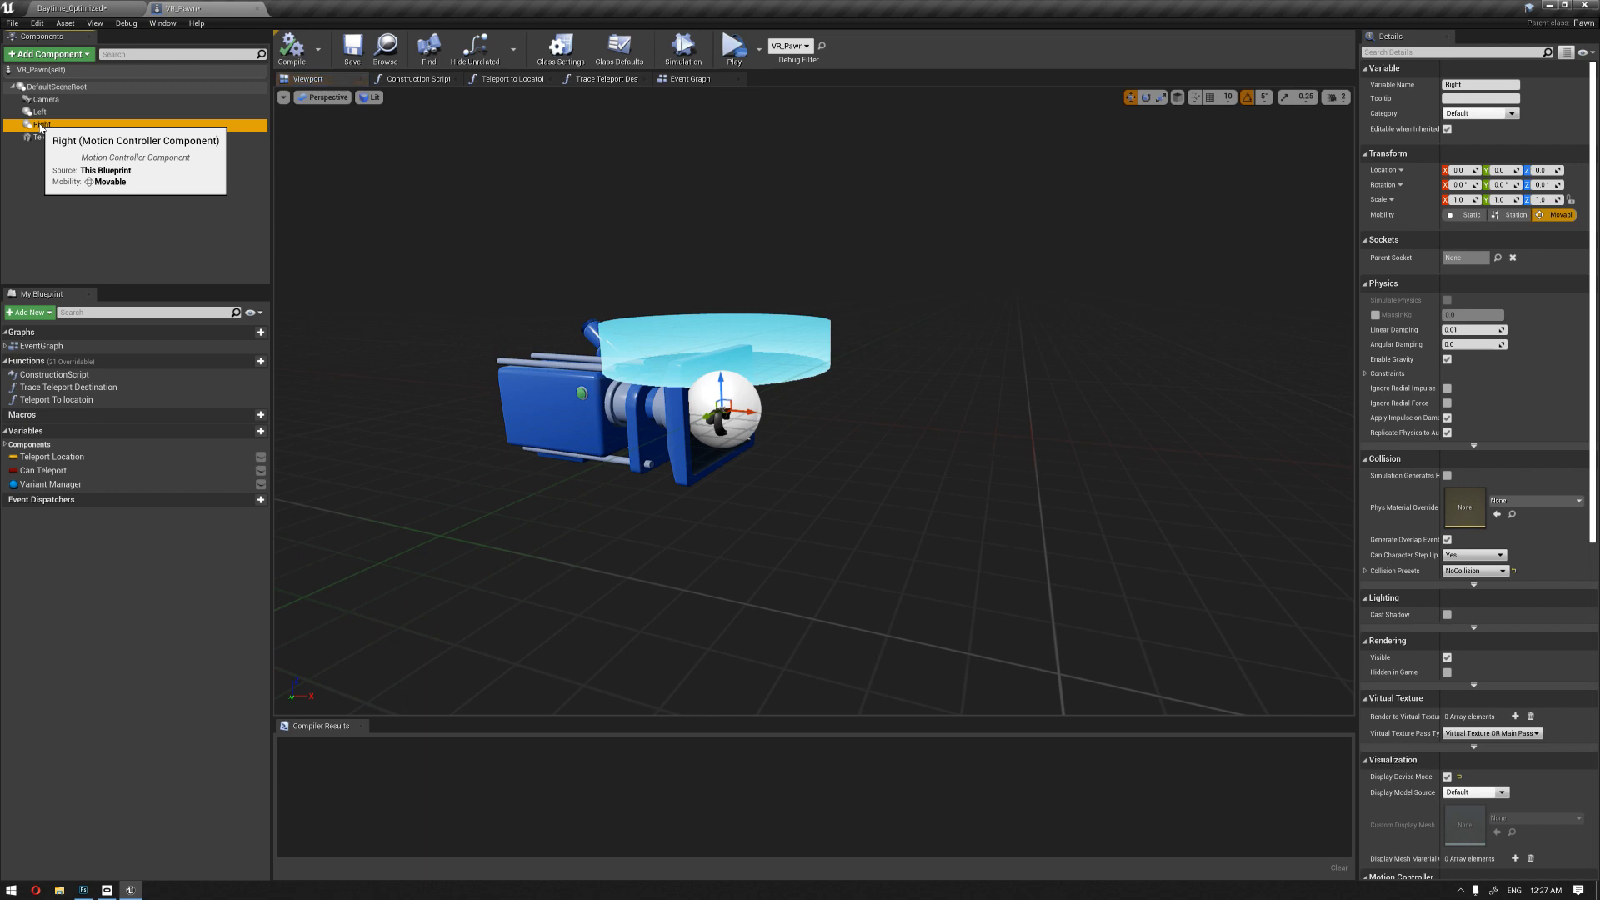
pyautogui.click(65, 58)
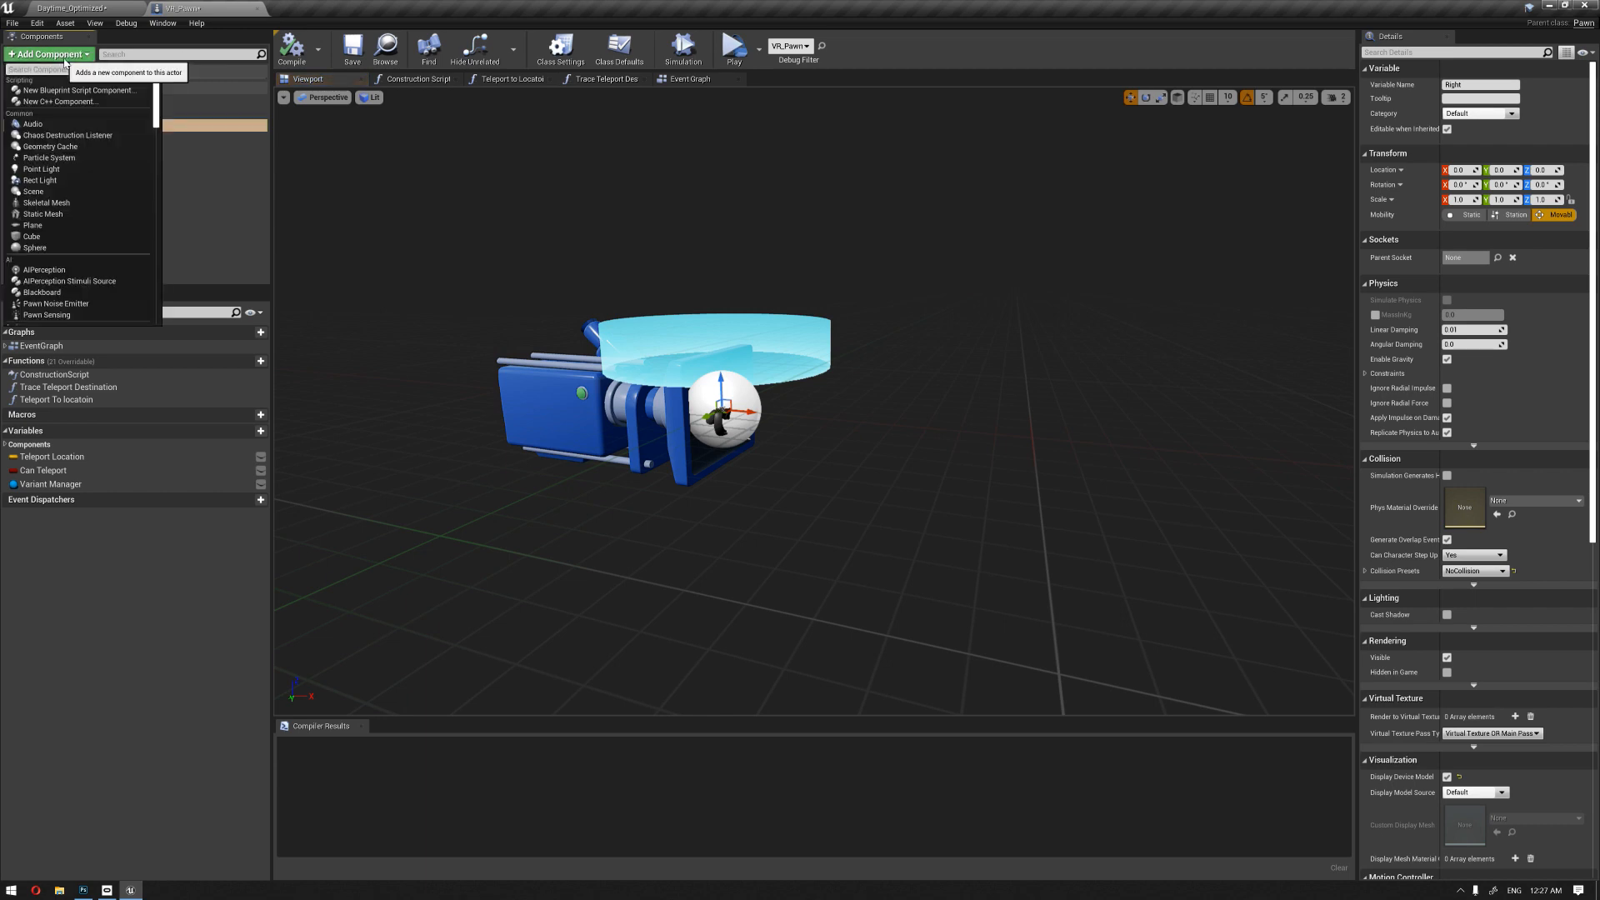
pyautogui.write('wi')
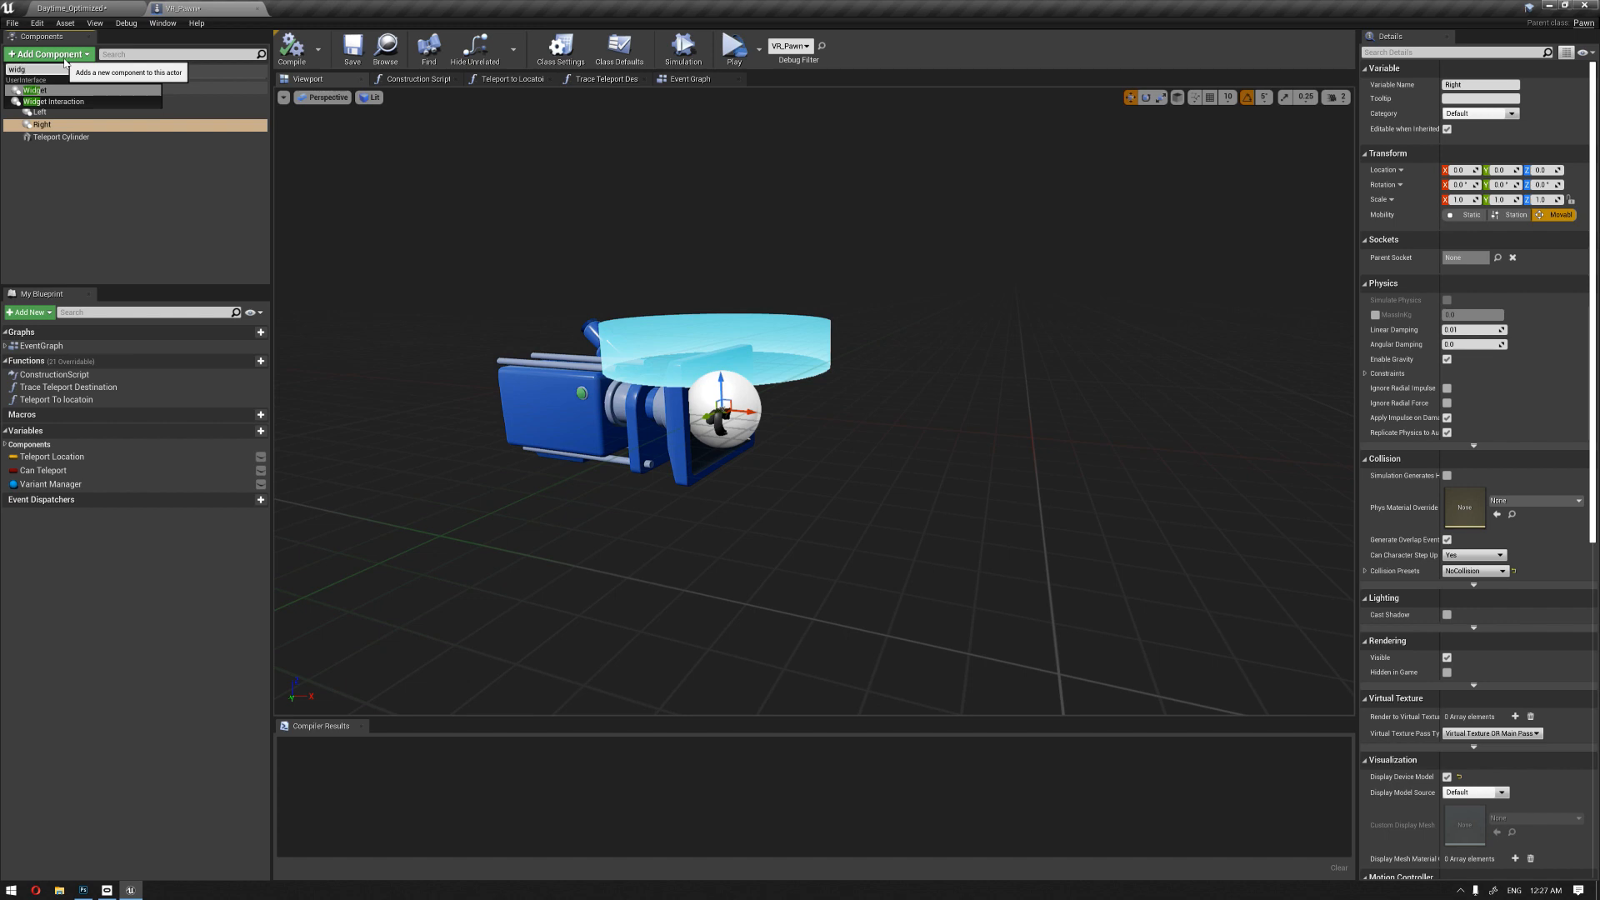
pyautogui.write('dg')
pyautogui.press('Return')
pyautogui.click(73, 167)
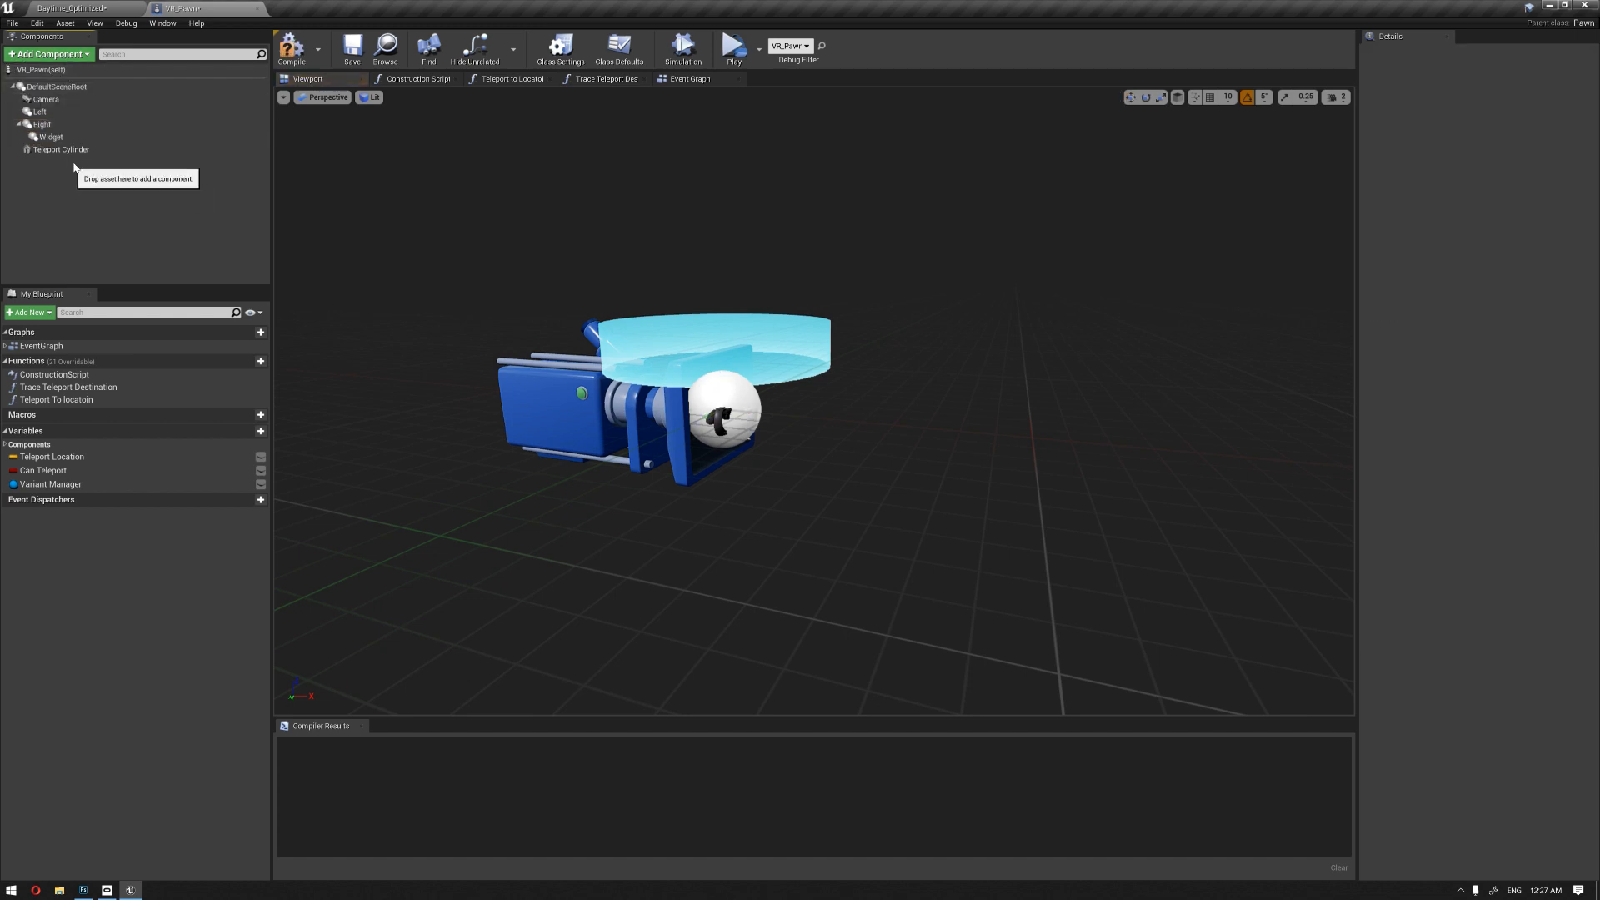
# Step: Set the new Widget component's Widget Class to VR_Motion_Controller
pyautogui.click(65, 138)
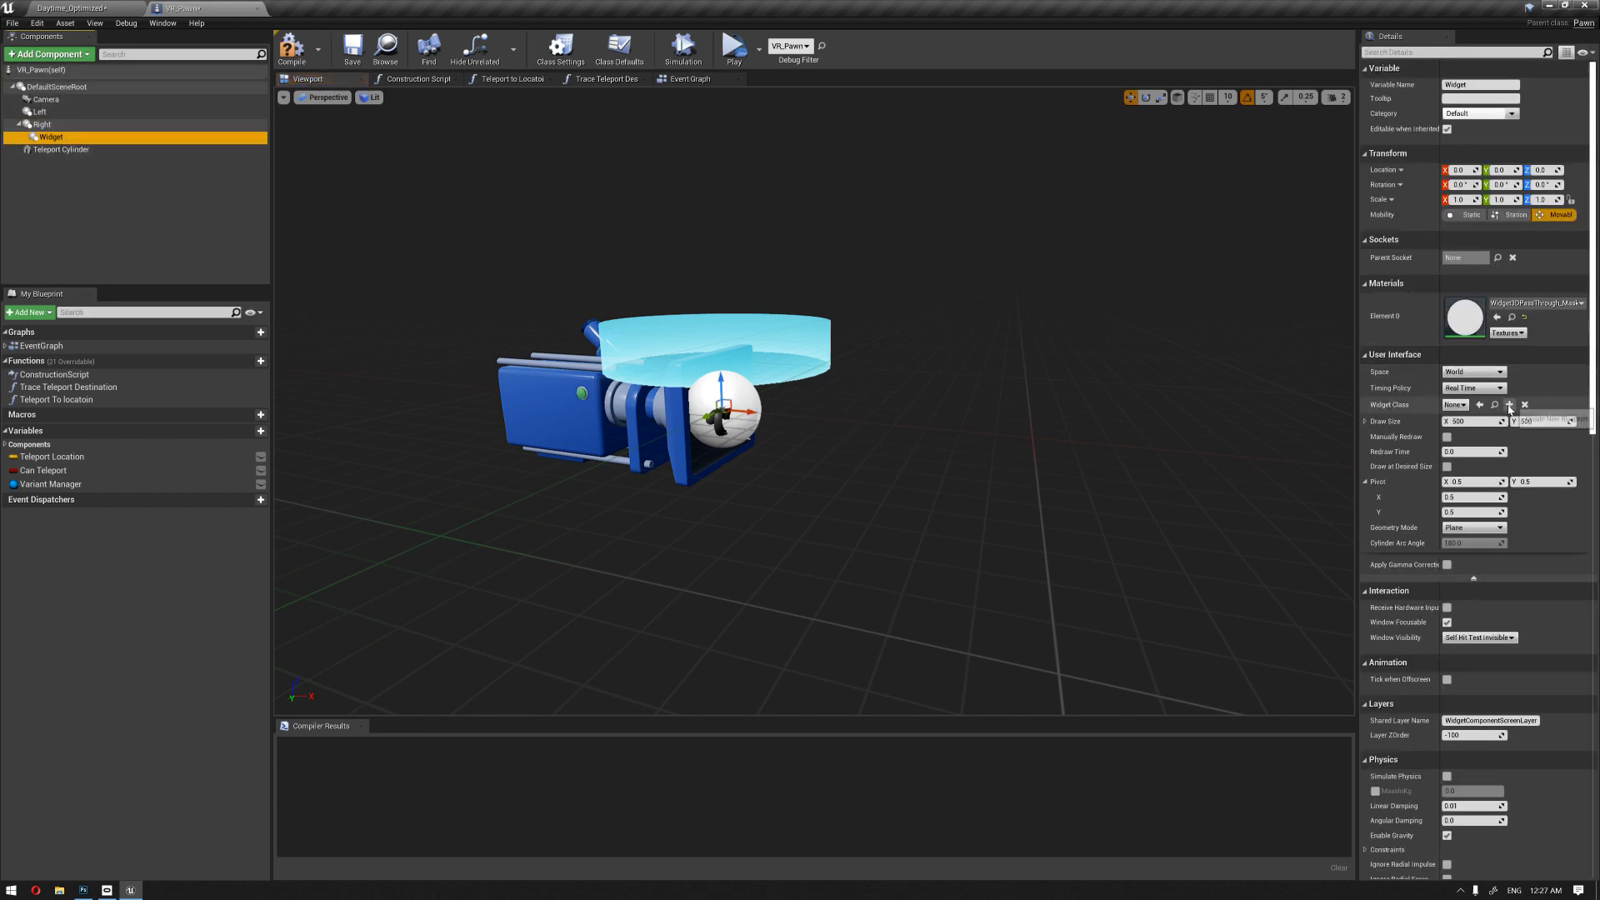
pyautogui.click(1460, 406)
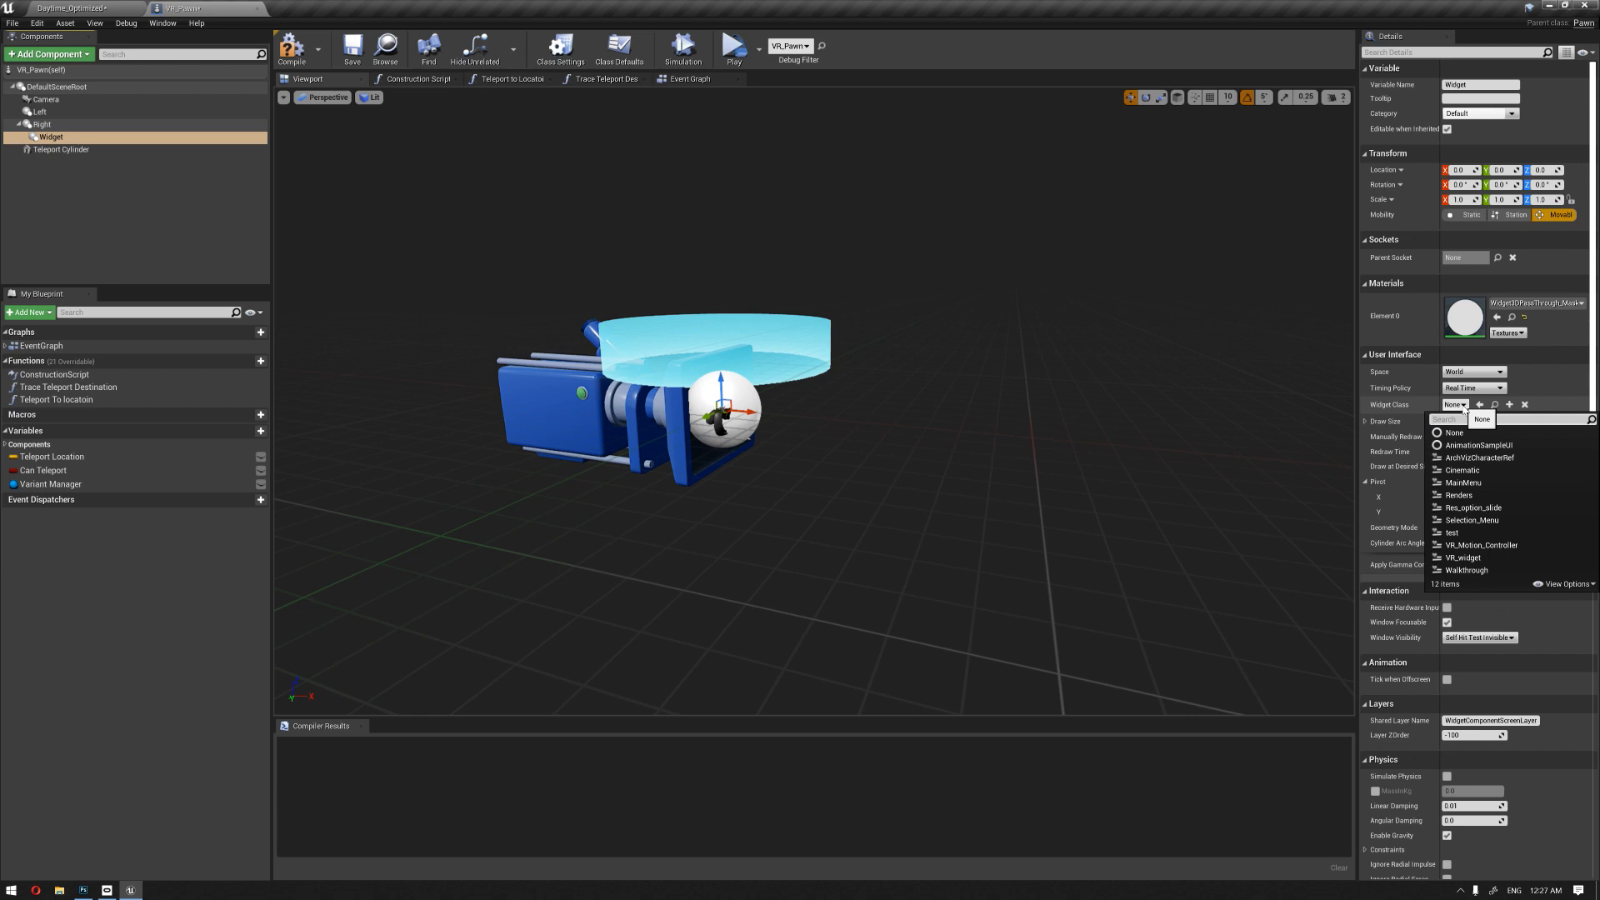
pyautogui.click(1483, 546)
pyautogui.moveTo(842, 396); pyautogui.dragTo(662, 396, button='right')
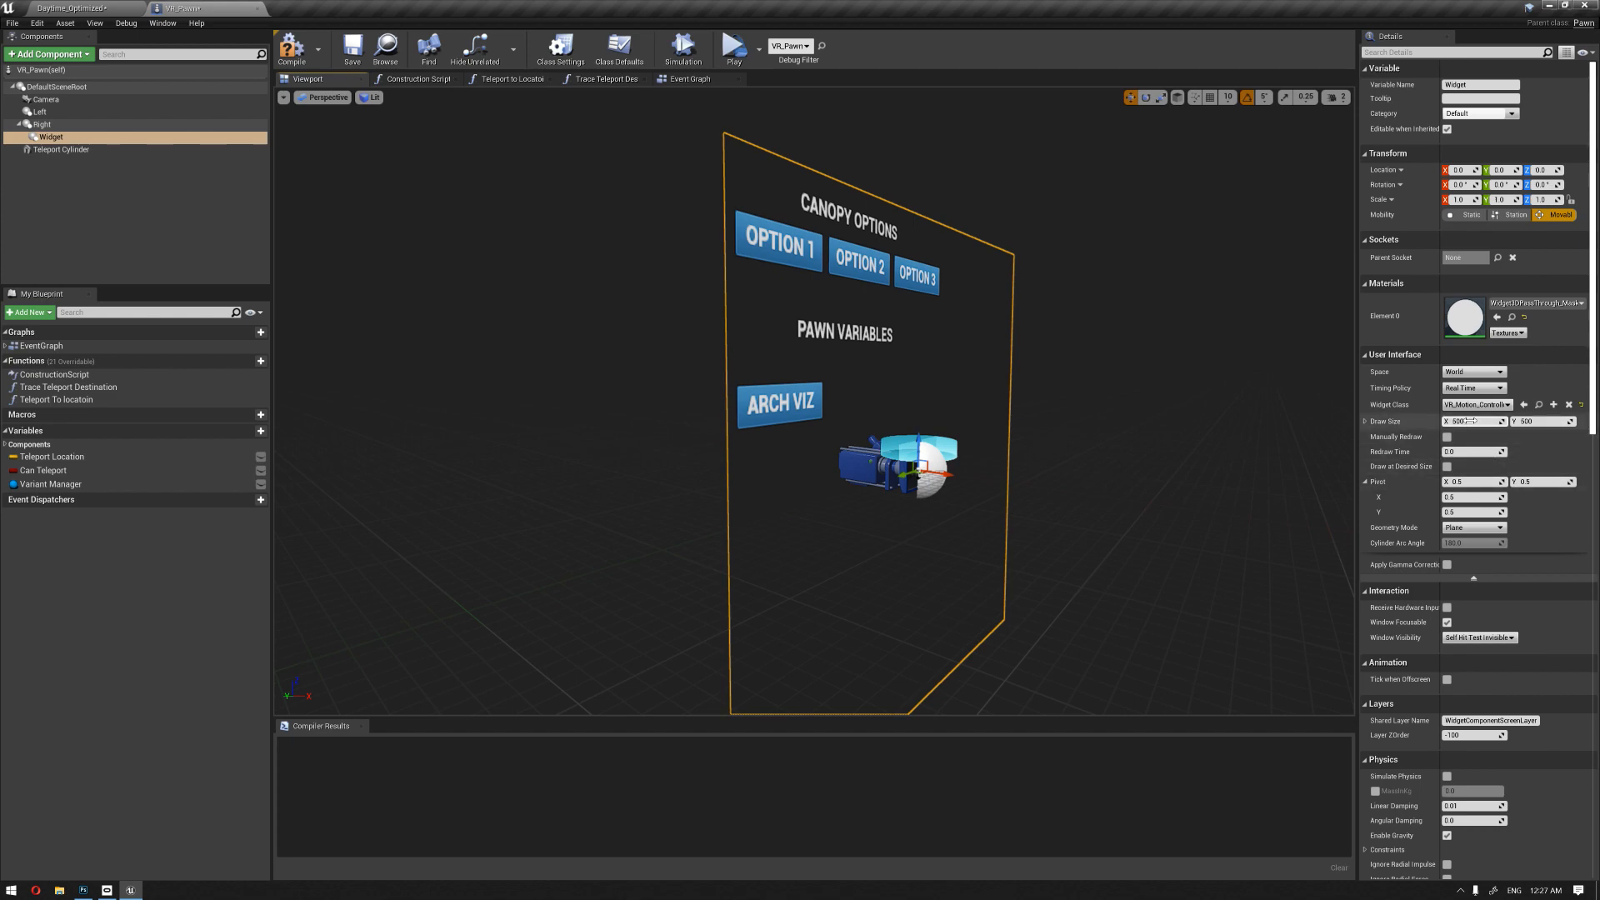
# Step: Open the VR_Motion_Controller widget from the Canopy_Variant_options/Widget folder and check the size of its canvas
pyautogui.click(117, 8)
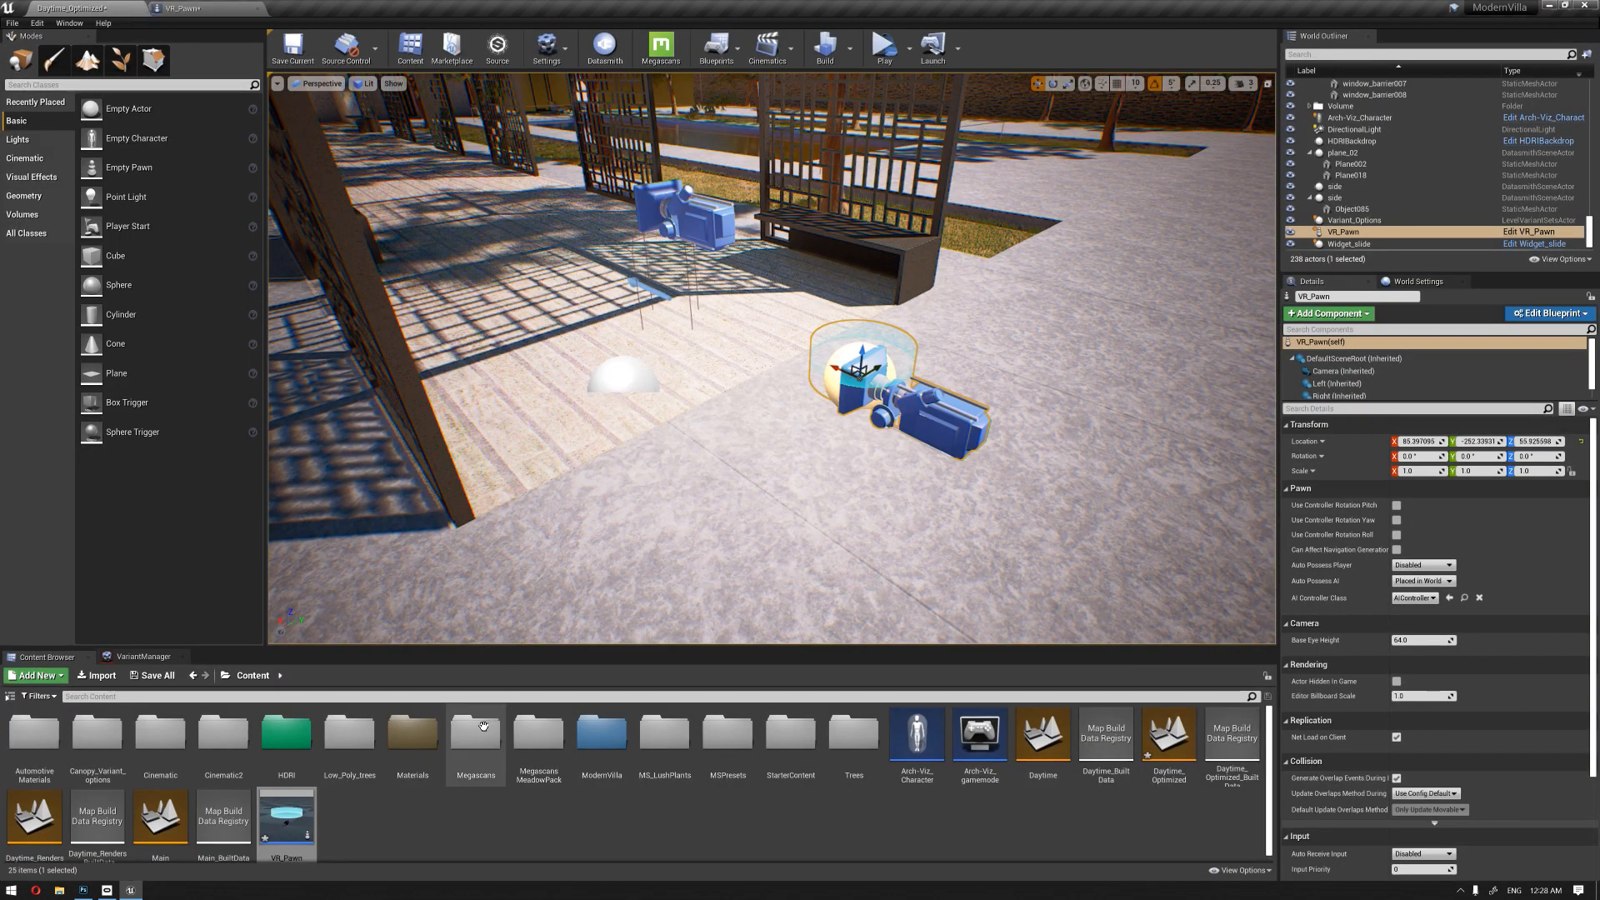
pyautogui.doubleClick(97, 733)
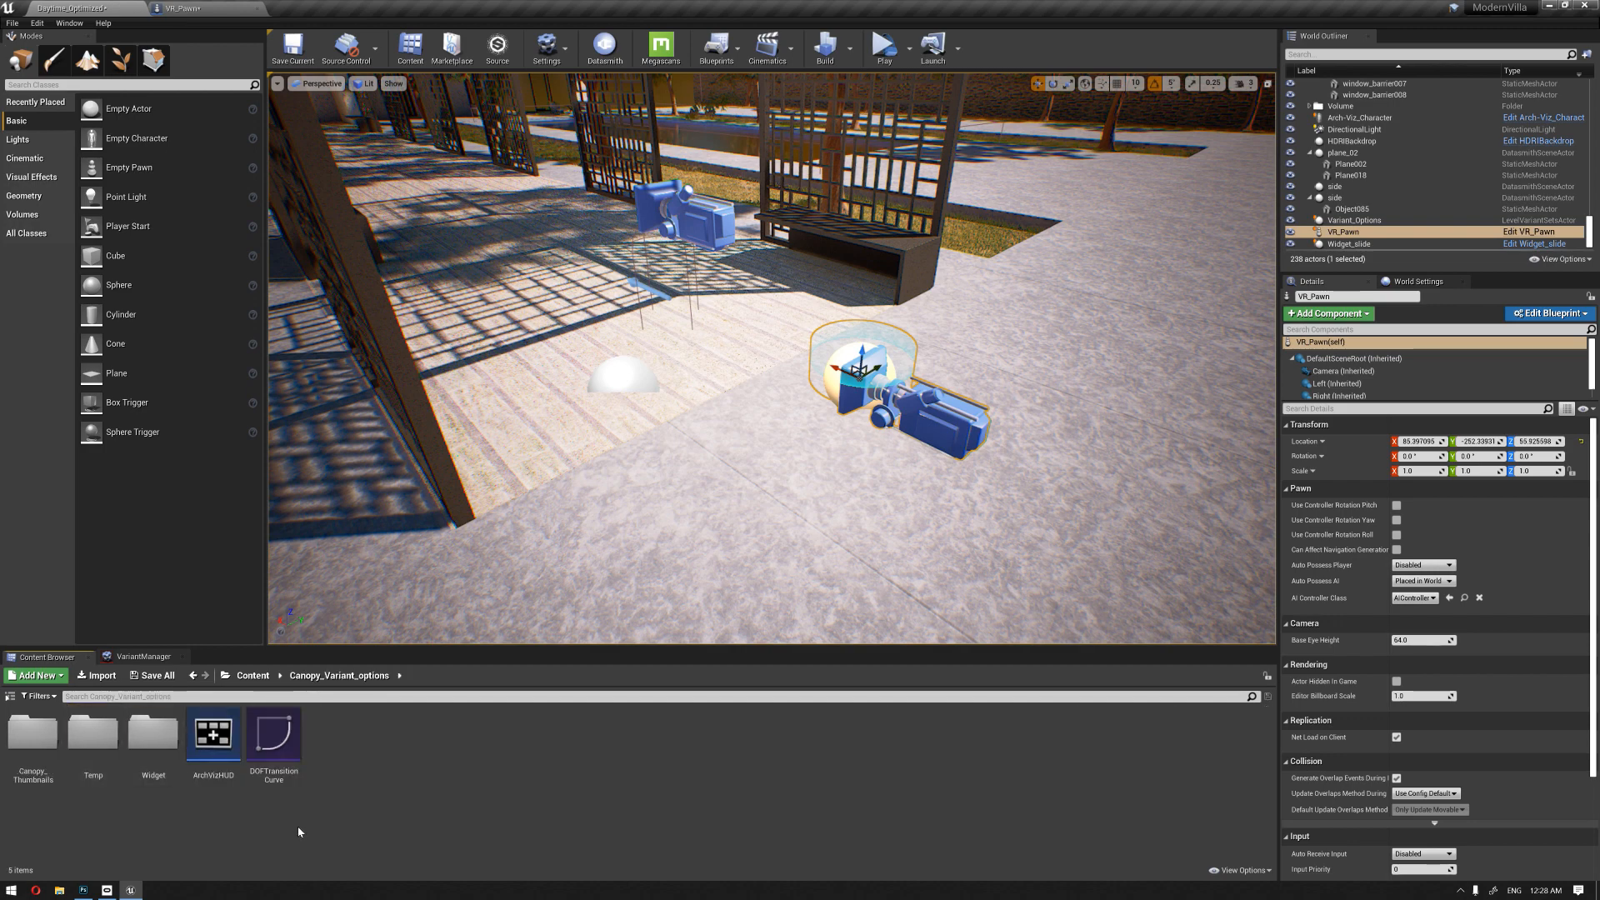
pyautogui.doubleClick(153, 733)
pyautogui.click(814, 740)
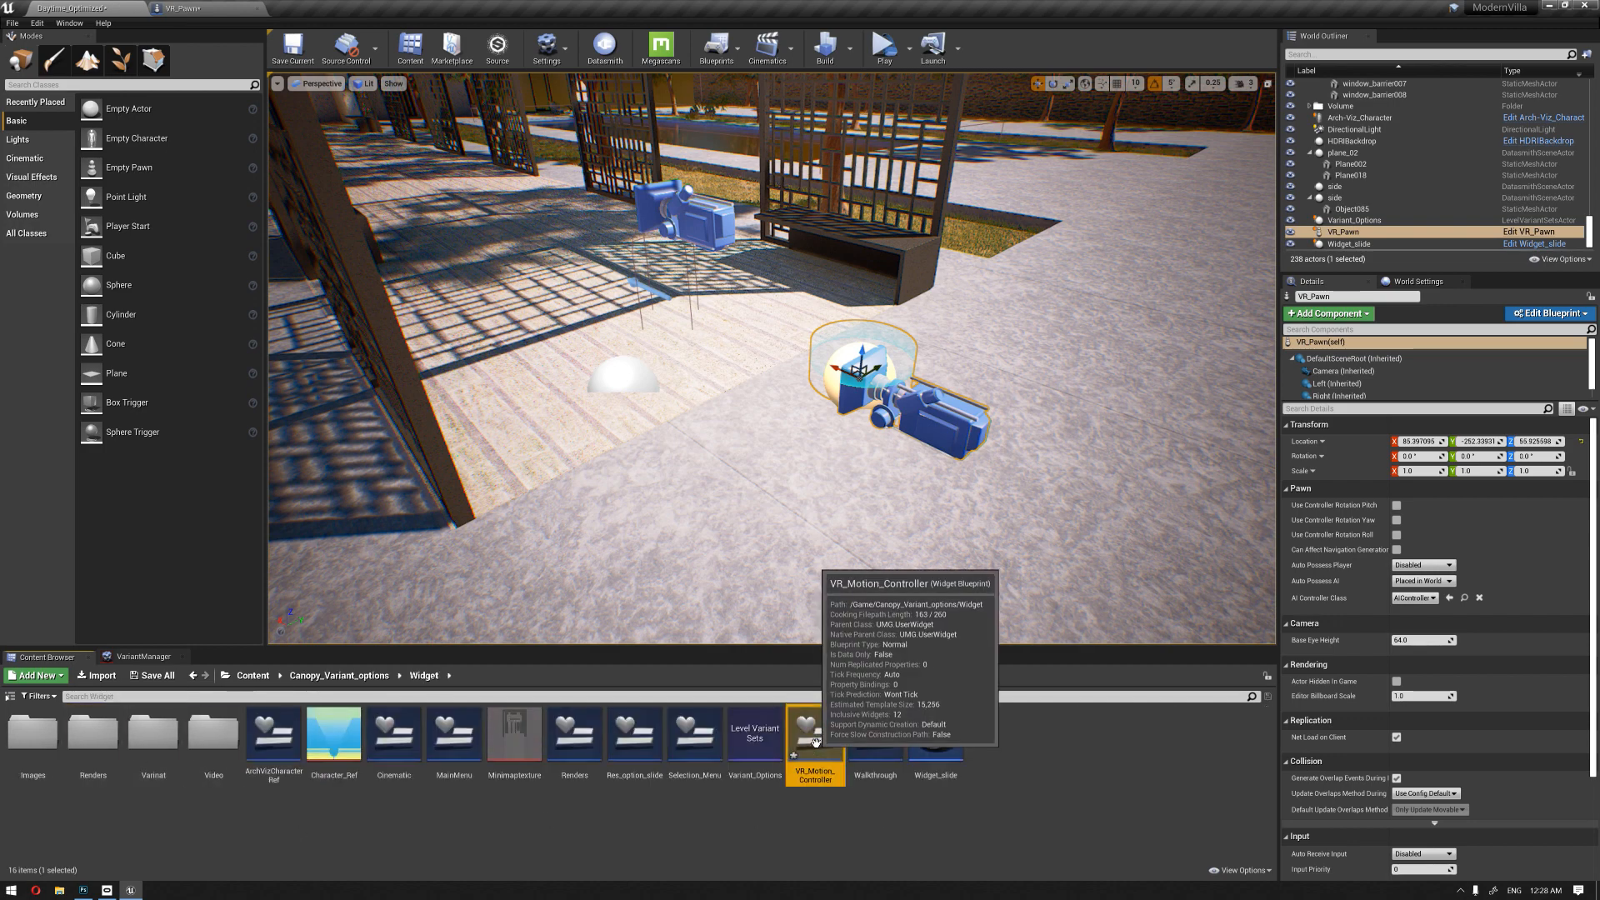
pyautogui.doubleClick(815, 740)
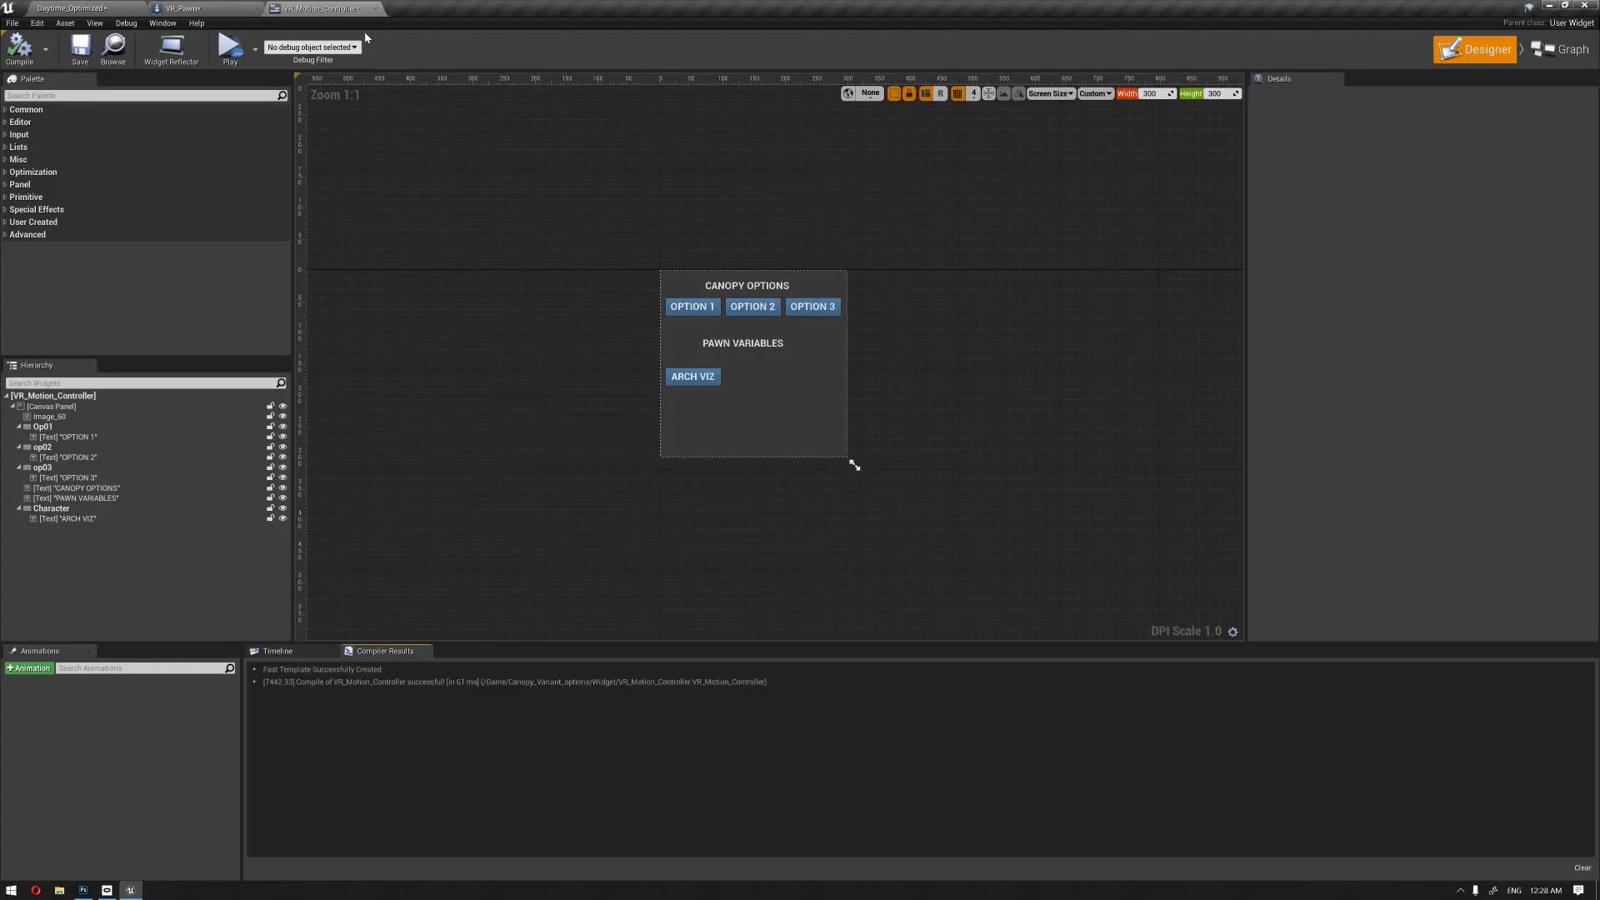
# Step: Back in the VR_Pawn blueprint, set the Widget component's Draw Size to 300 by 300
pyautogui.click(184, 9)
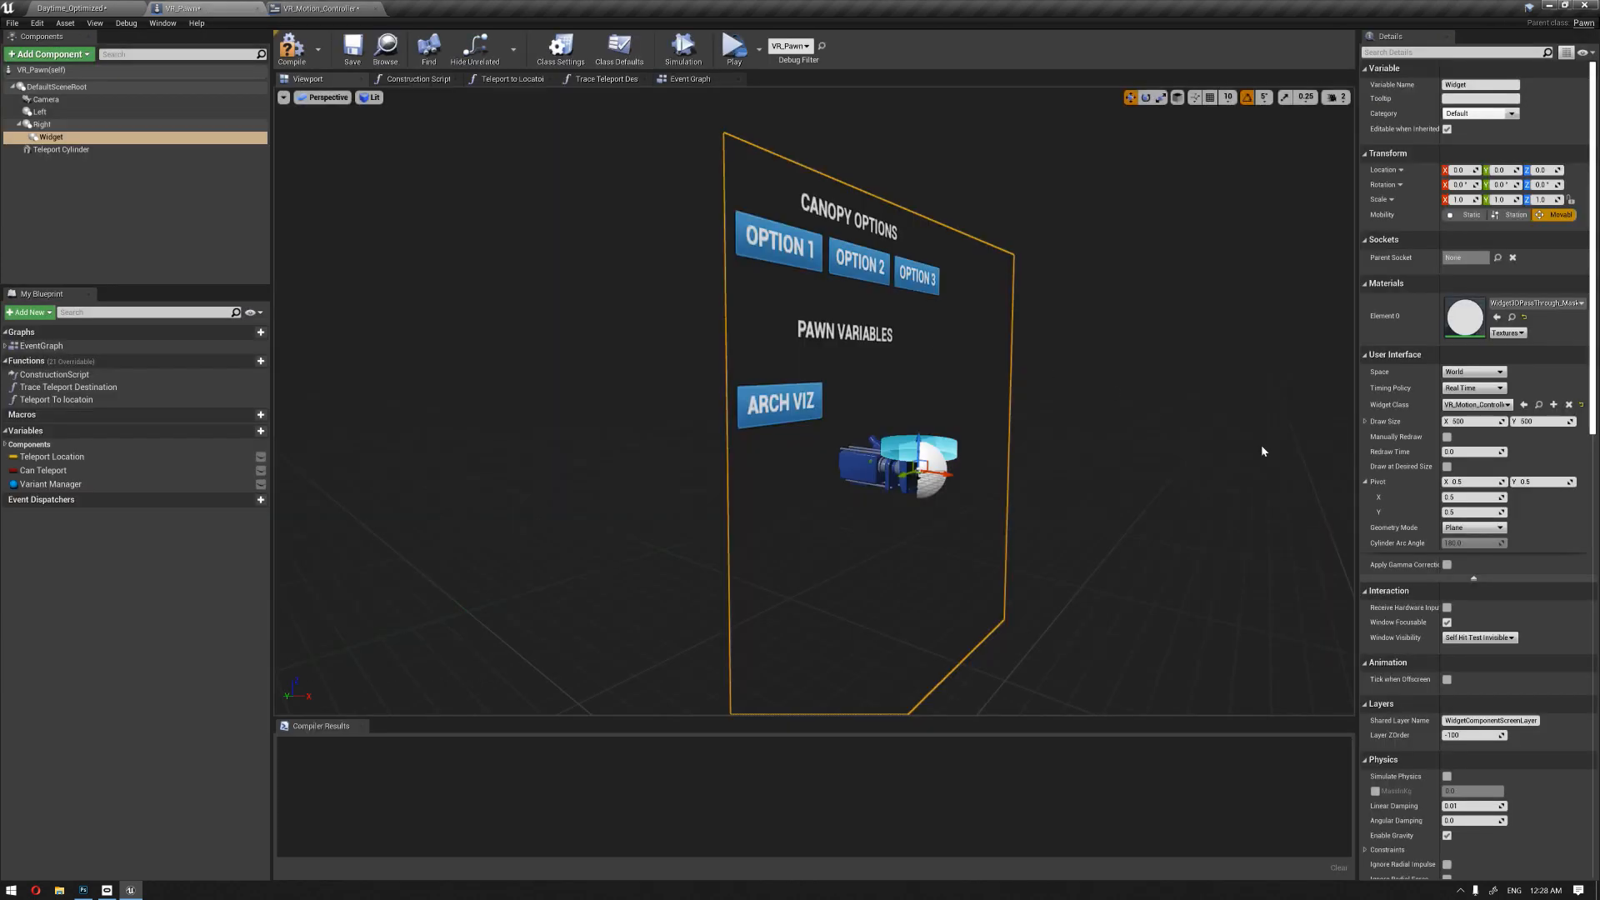
pyautogui.click(1479, 422)
pyautogui.write('300')
pyautogui.press('Tab')
pyautogui.write('300')
pyautogui.press('Return')
# Step: Rotate the Widget component 180 degrees about its Z axis so its front faces the opposite direction
pyautogui.moveTo(791, 358); pyautogui.dragTo(821, 358, button='right')
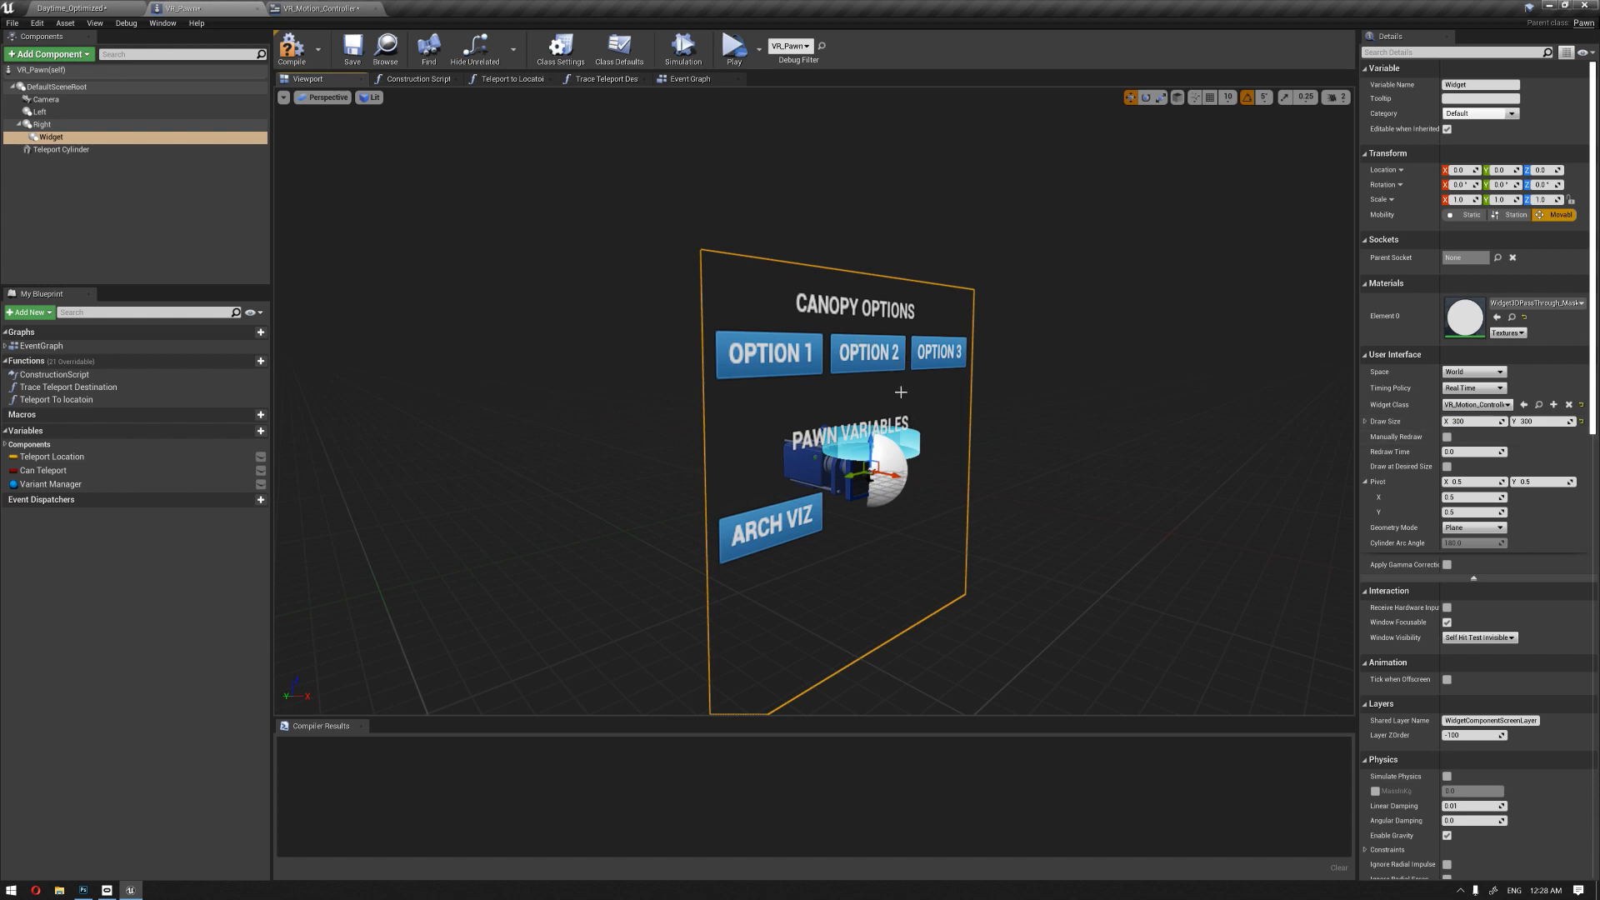
pyautogui.moveTo(866, 471); pyautogui.dragTo(829, 495, button='right')
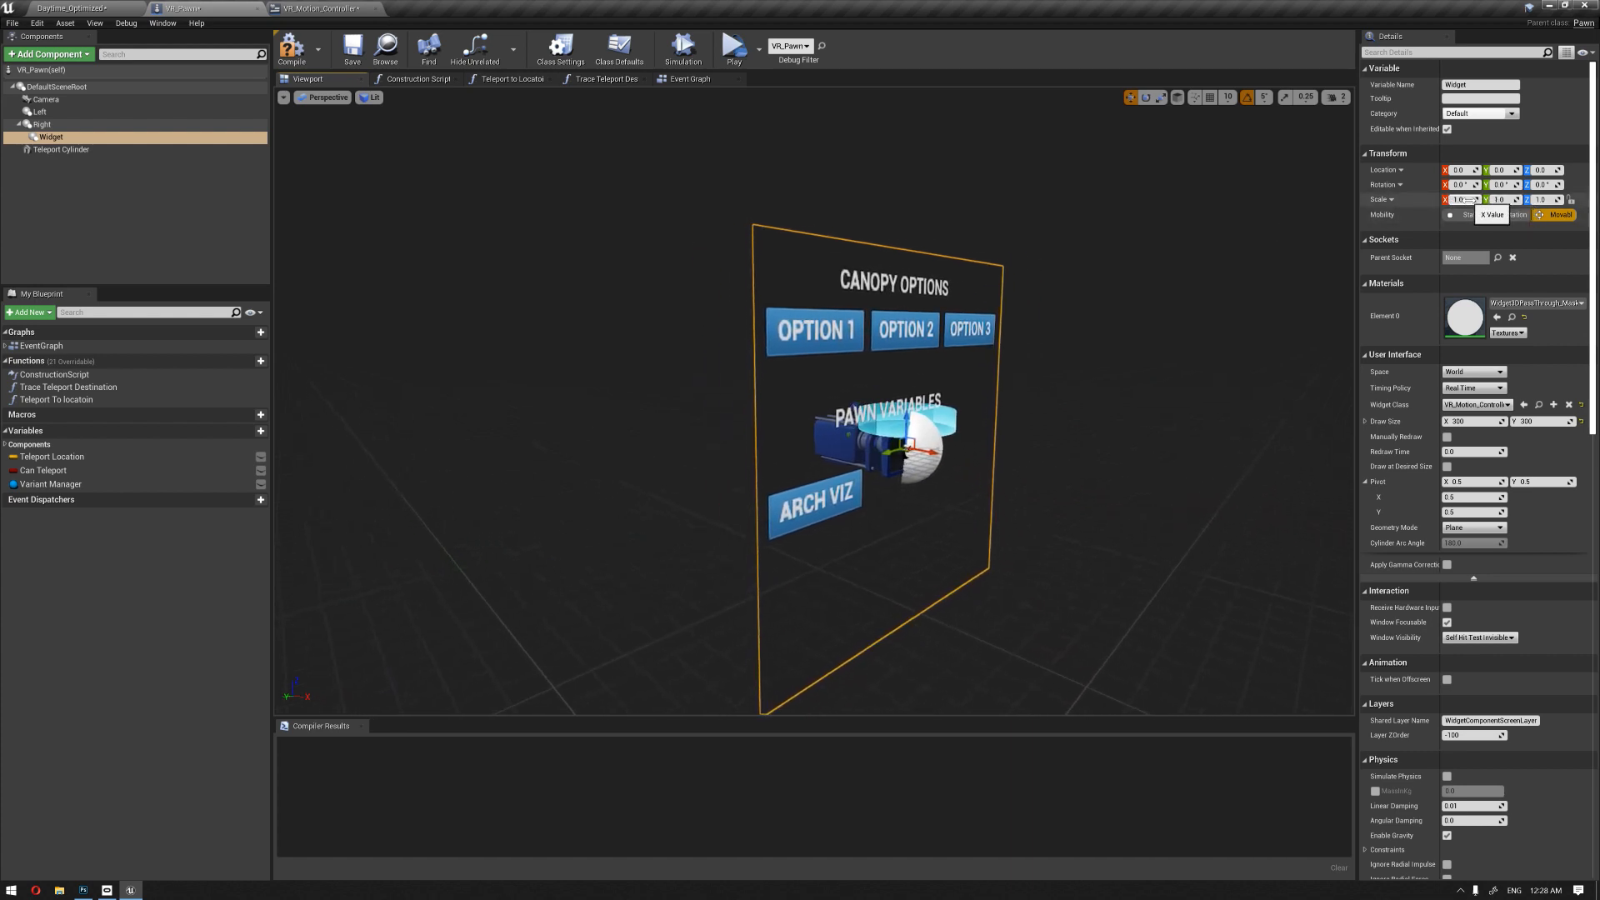
pyautogui.moveTo(1092, 304); pyautogui.dragTo(950, 375, button='right')
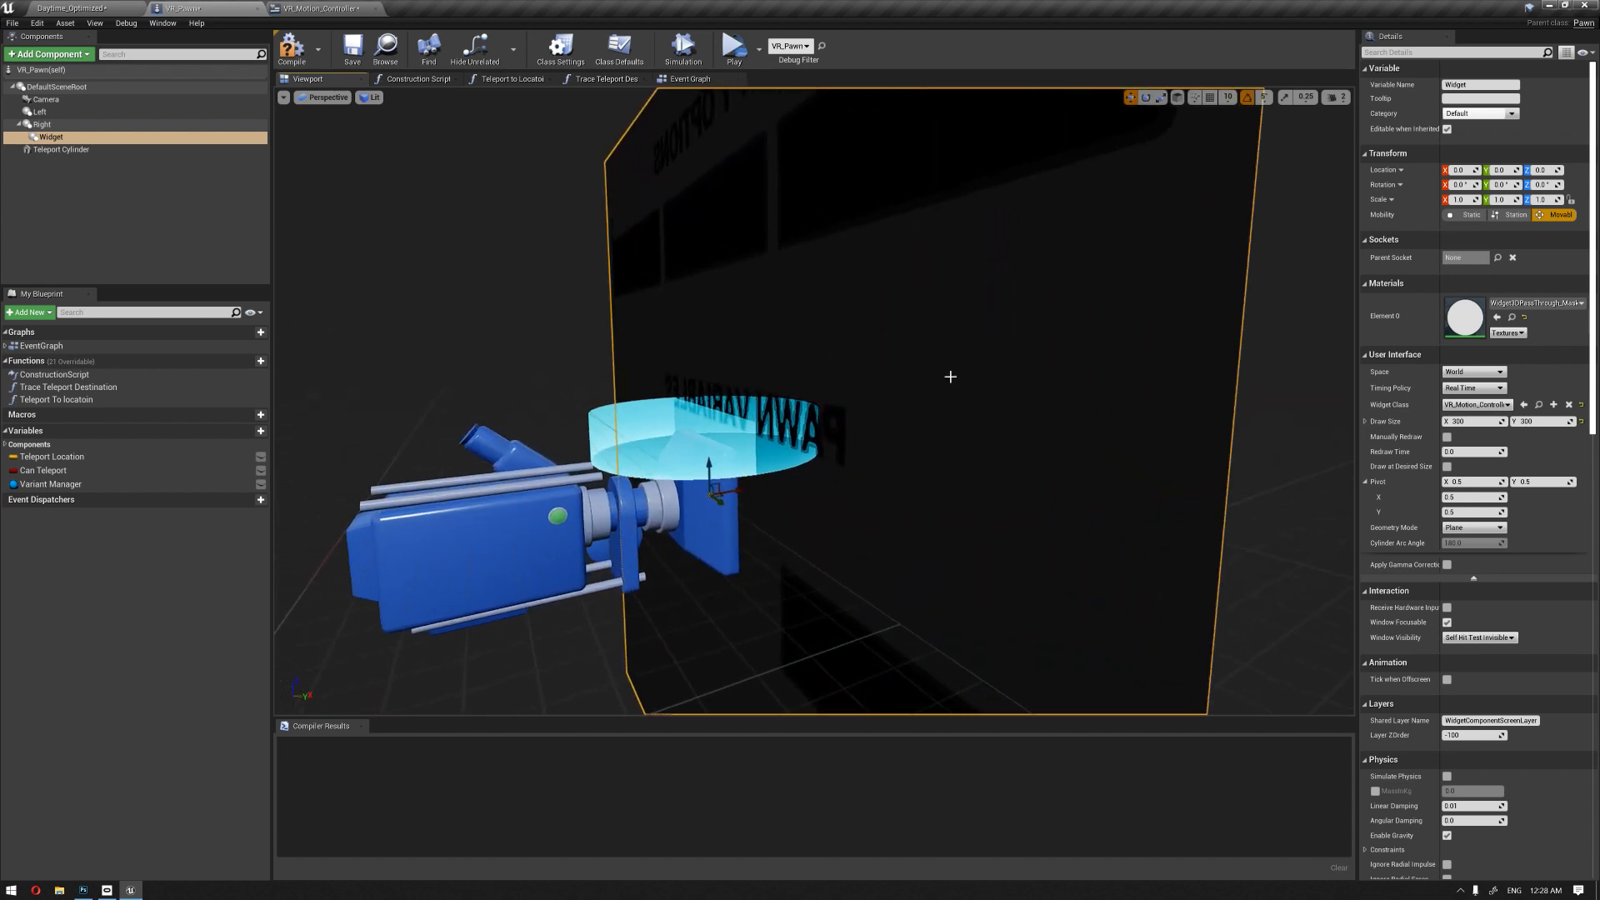
pyautogui.moveTo(752, 471); pyautogui.dragTo(724, 454, button='right')
pyautogui.press('e')
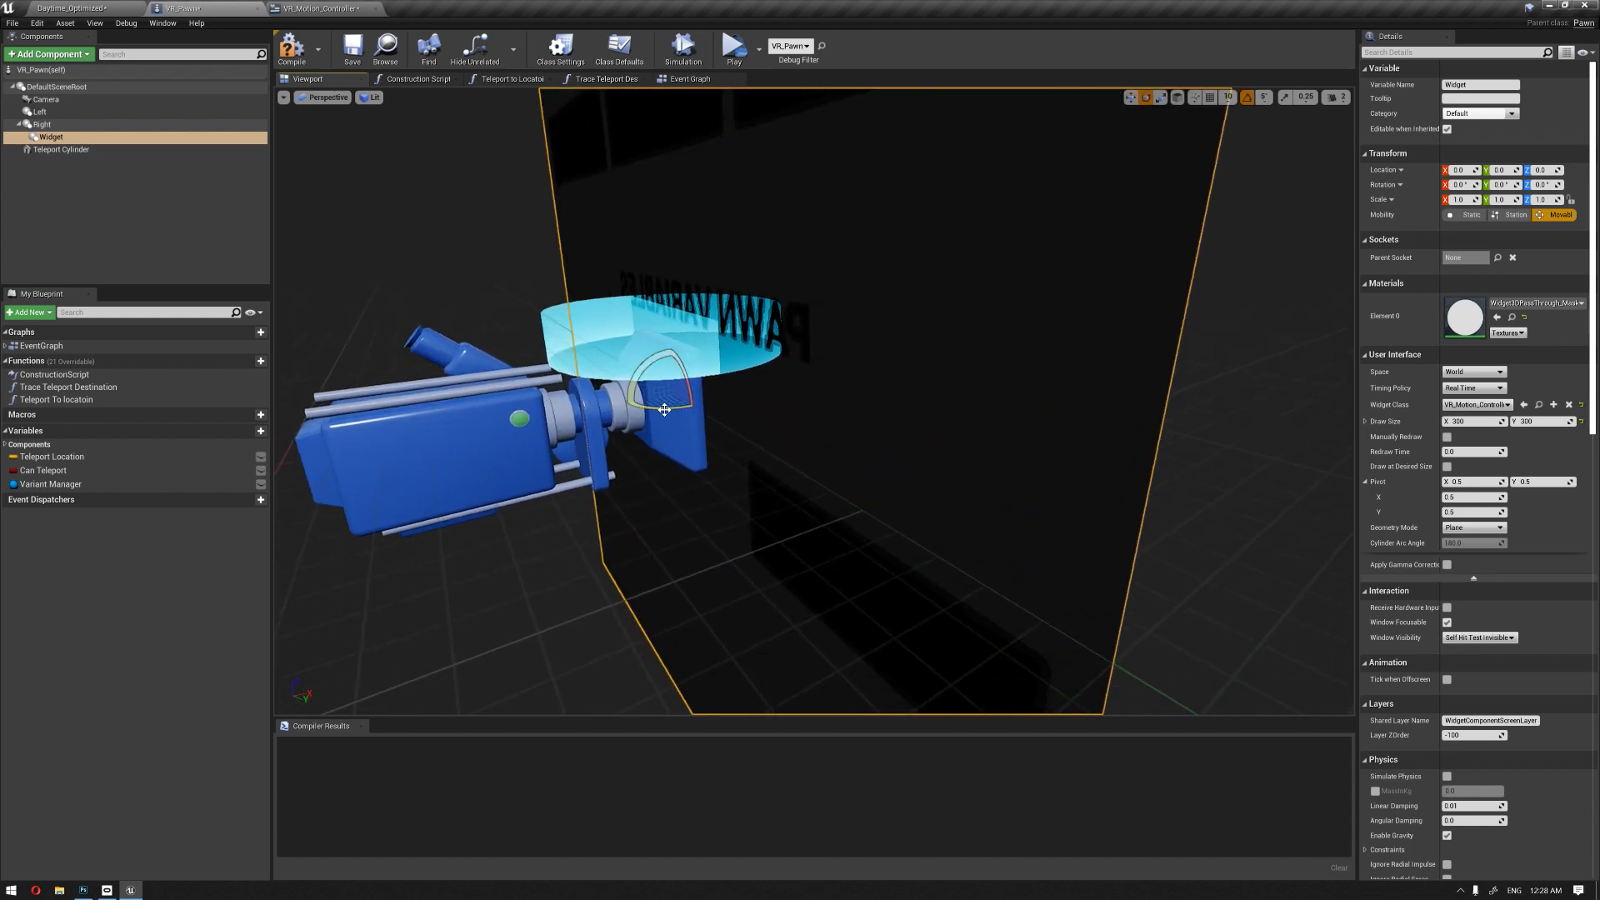
pyautogui.moveTo(664, 409); pyautogui.dragTo(575, 410)
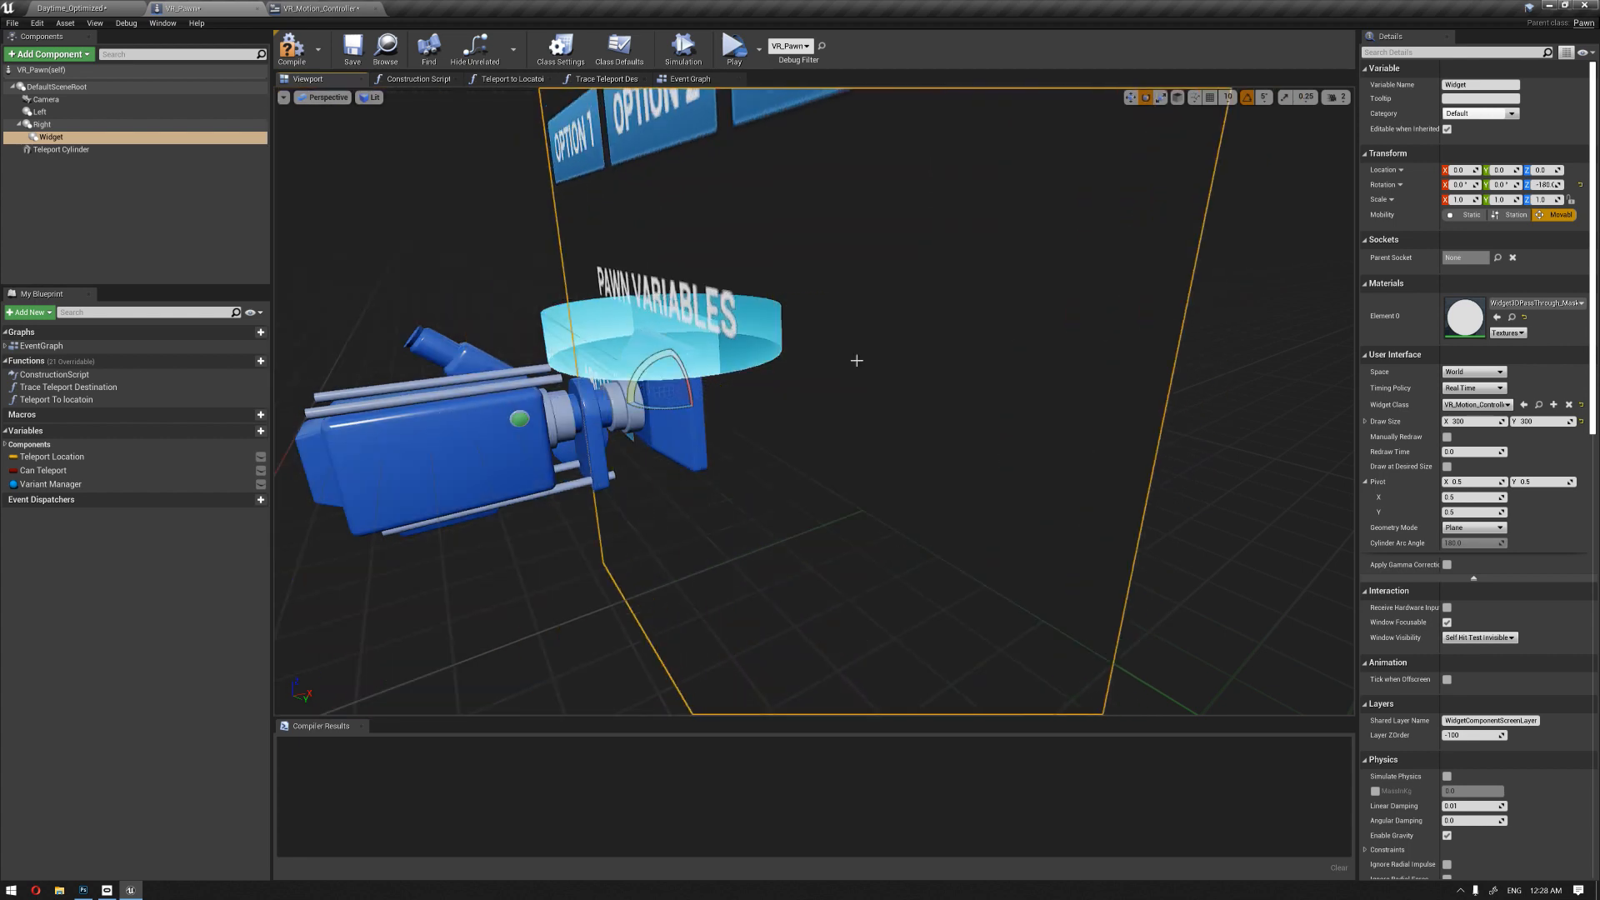
# Step: Set the Widget component's scale to 0.1 on all axes
pyautogui.click(1455, 201)
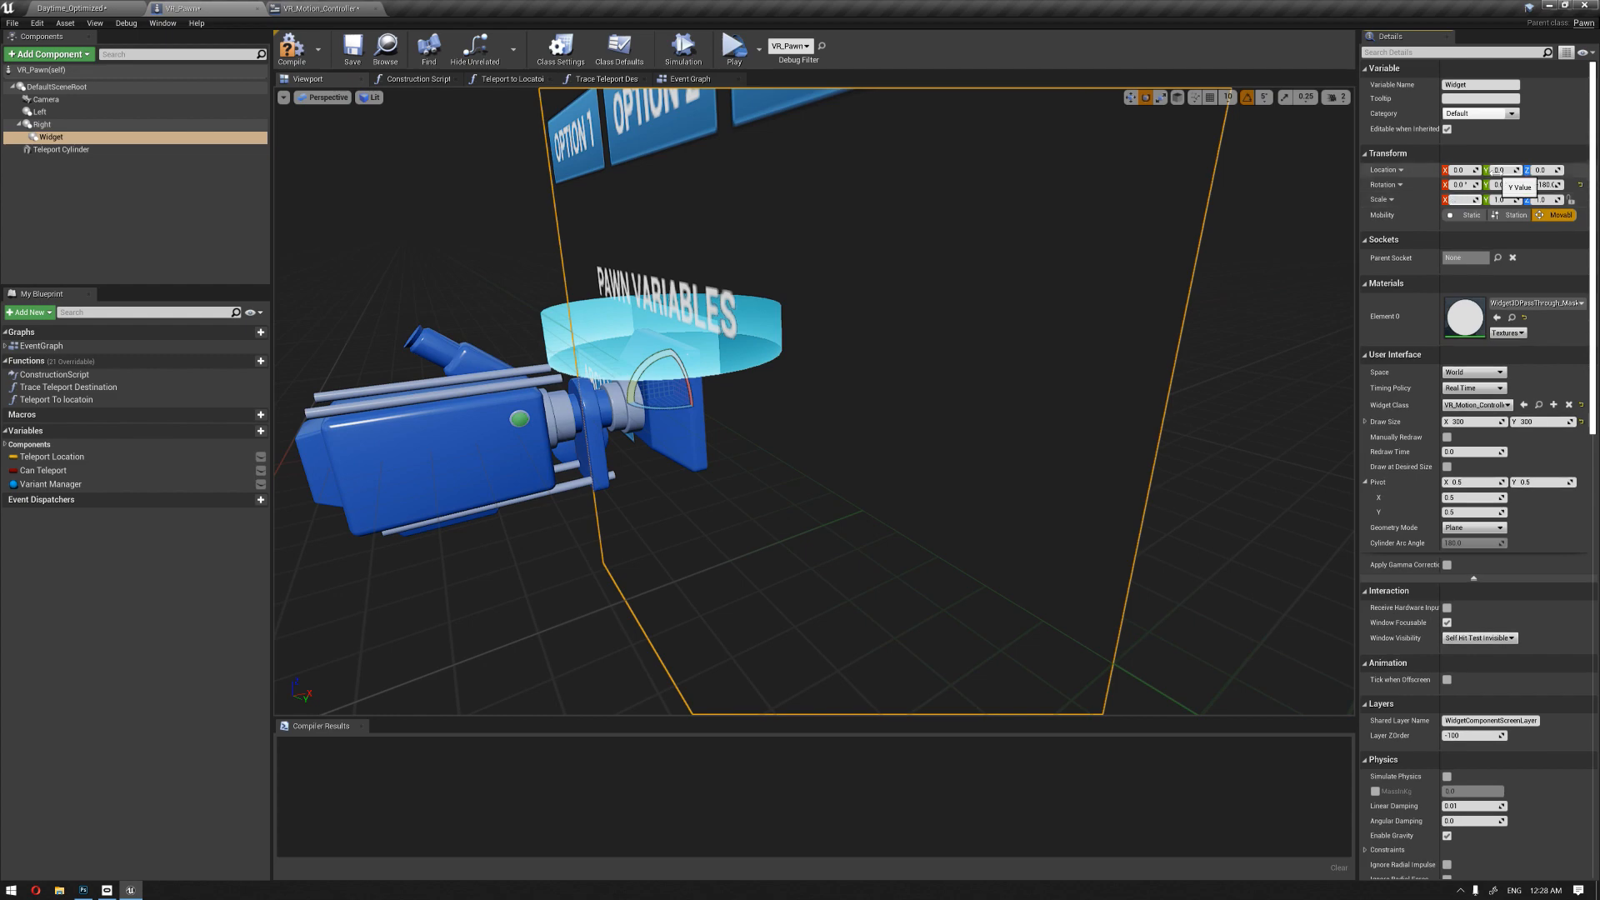
pyautogui.write('.1')
pyautogui.press('Tab')
pyautogui.write('.1')
pyautogui.press('Return')
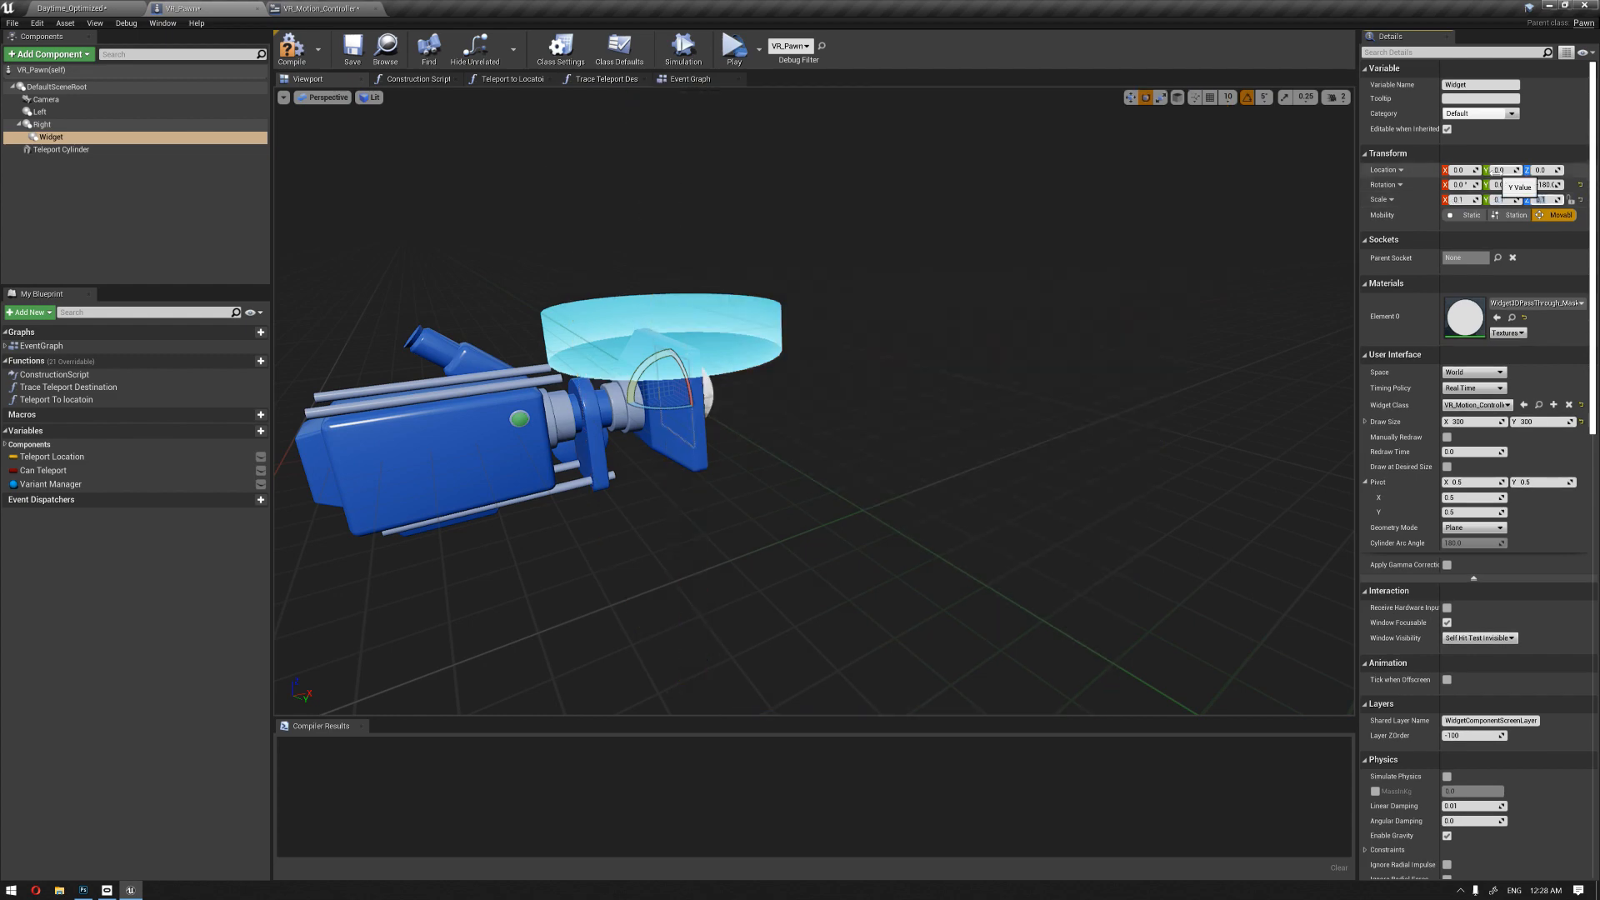
# Step: Raise the Widget component above the right motion controller to a Z location of about 15.3
pyautogui.moveTo(1053, 433); pyautogui.dragTo(1166, 422, button='right')
pyautogui.press('f')
pyautogui.moveTo(932, 421); pyautogui.dragTo(1216, 408, button='right')
pyautogui.moveTo(814, 401); pyautogui.dragTo(933, 423, button='right')
pyautogui.press('w')
pyautogui.moveTo(970, 451); pyautogui.dragTo(967, 100)
pyautogui.scroll(-5, 957, 203)
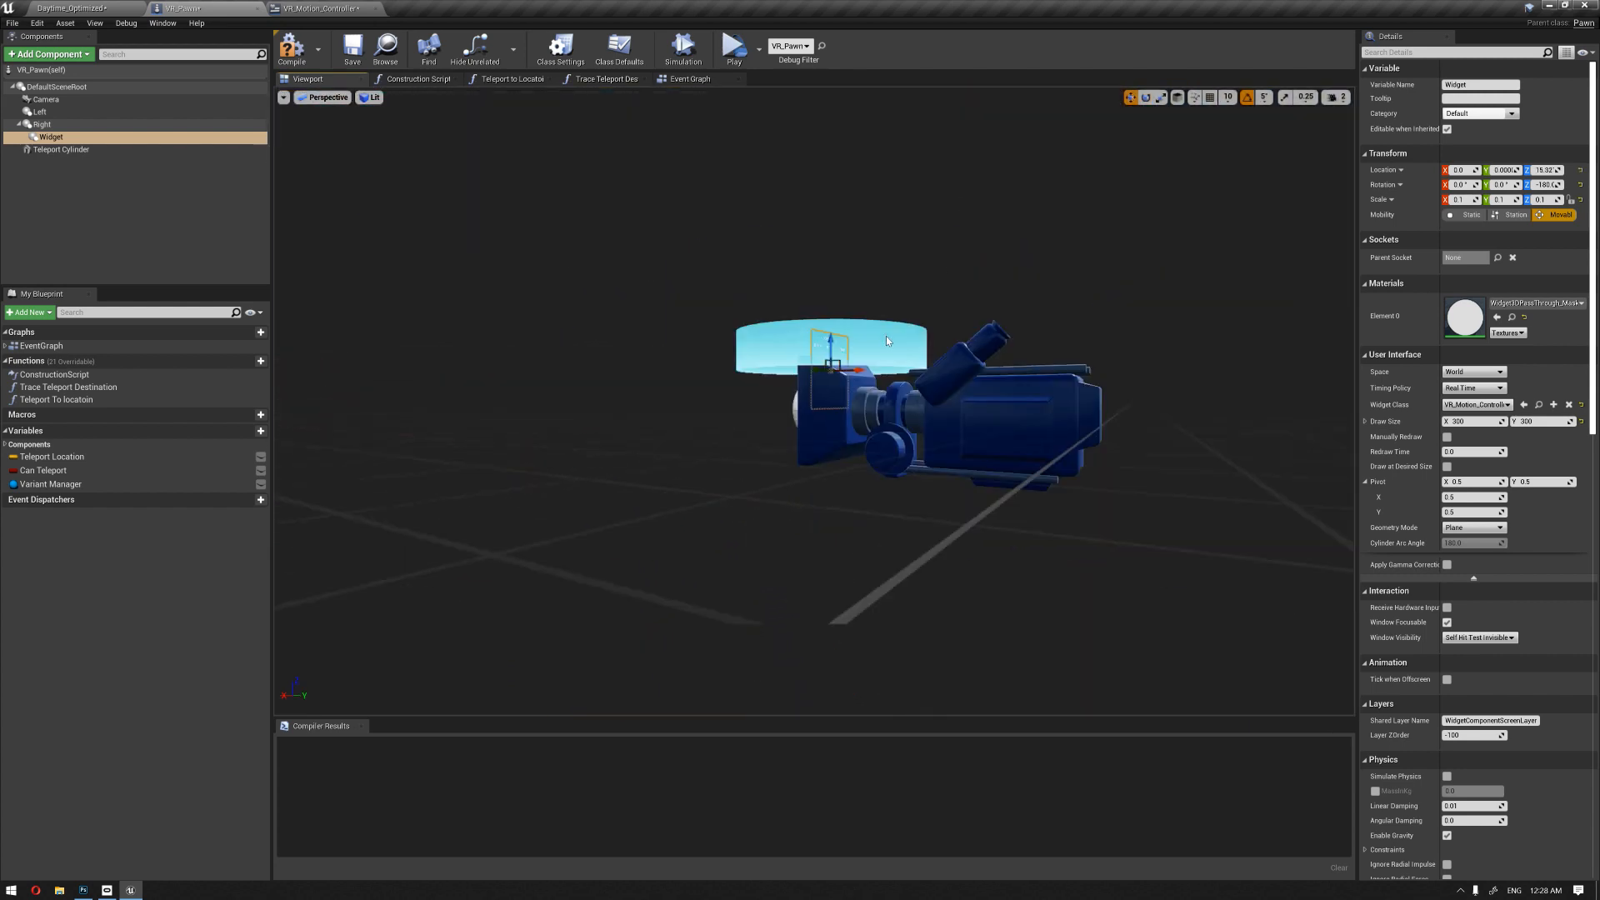
# Step: Set the Widget component's scale to 0.06 on all axes and lower it to a Z location of about 13.8
pyautogui.scroll(5, 886, 341)
pyautogui.moveTo(924, 363); pyautogui.dragTo(946, 255, button='middle')
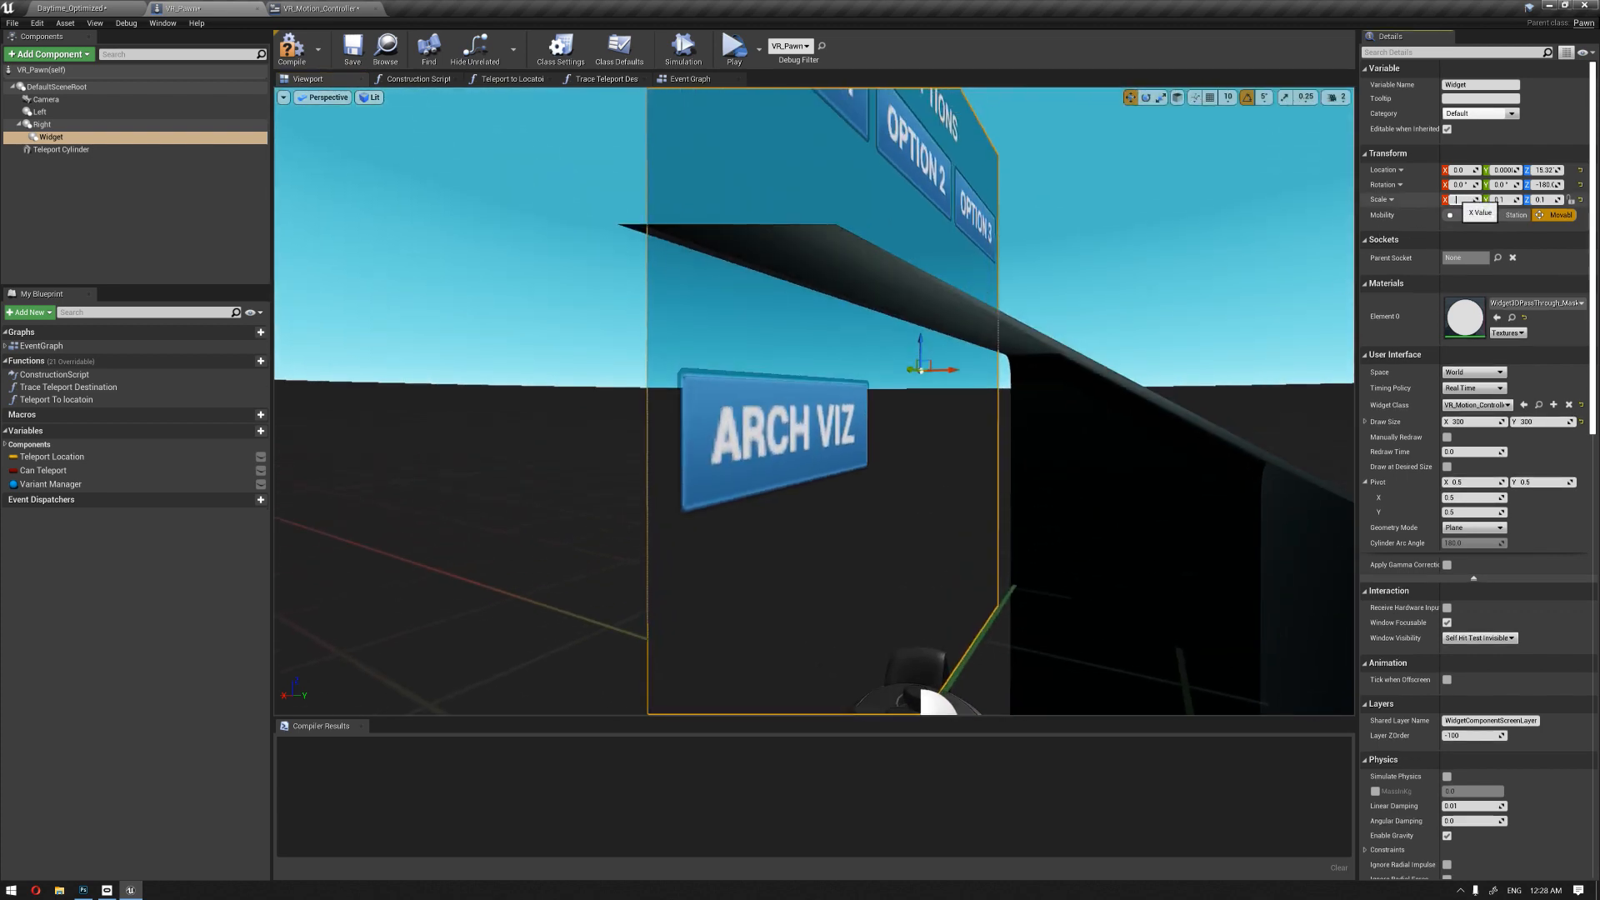
pyautogui.press('Tab')
pyautogui.write('.06')
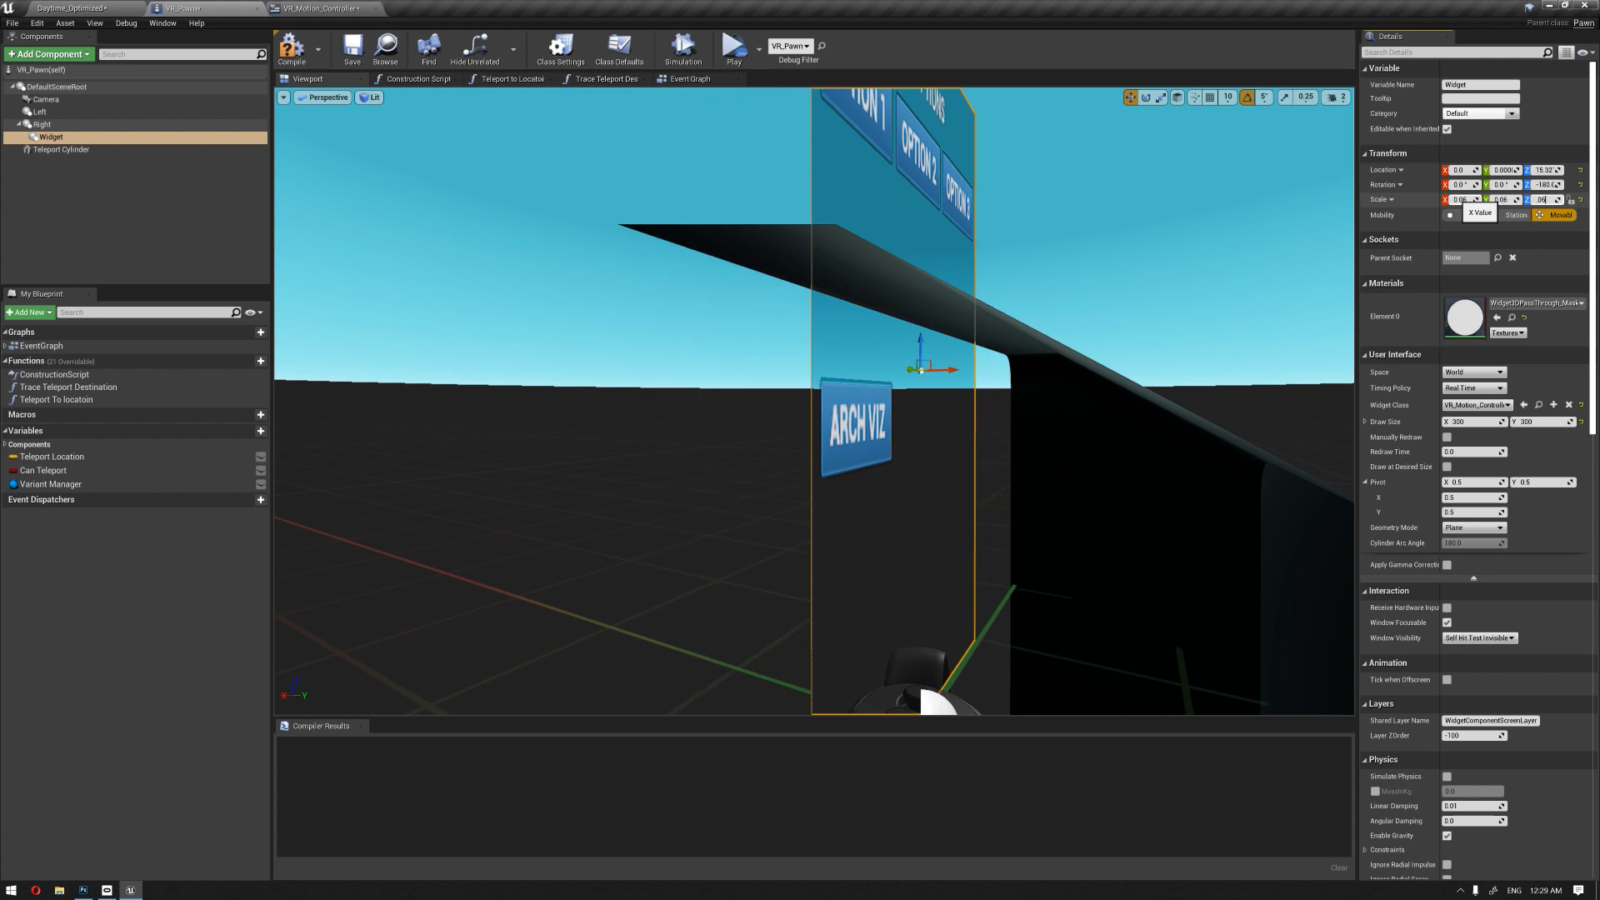
pyautogui.press('Return')
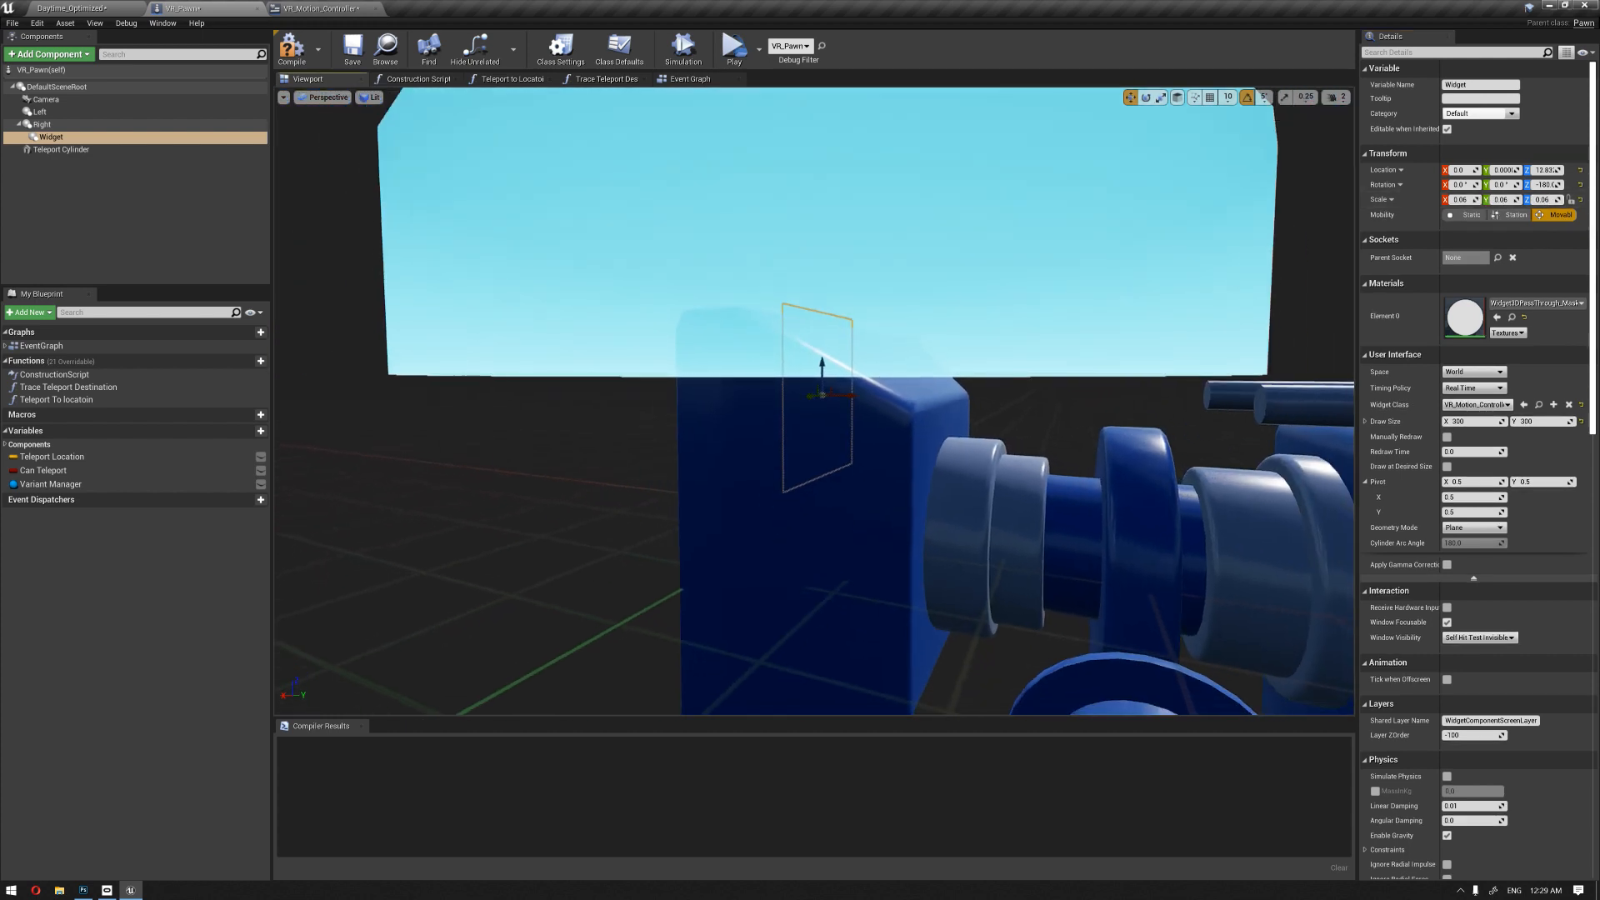
pyautogui.moveTo(814, 401); pyautogui.dragTo(956, 395, button='right')
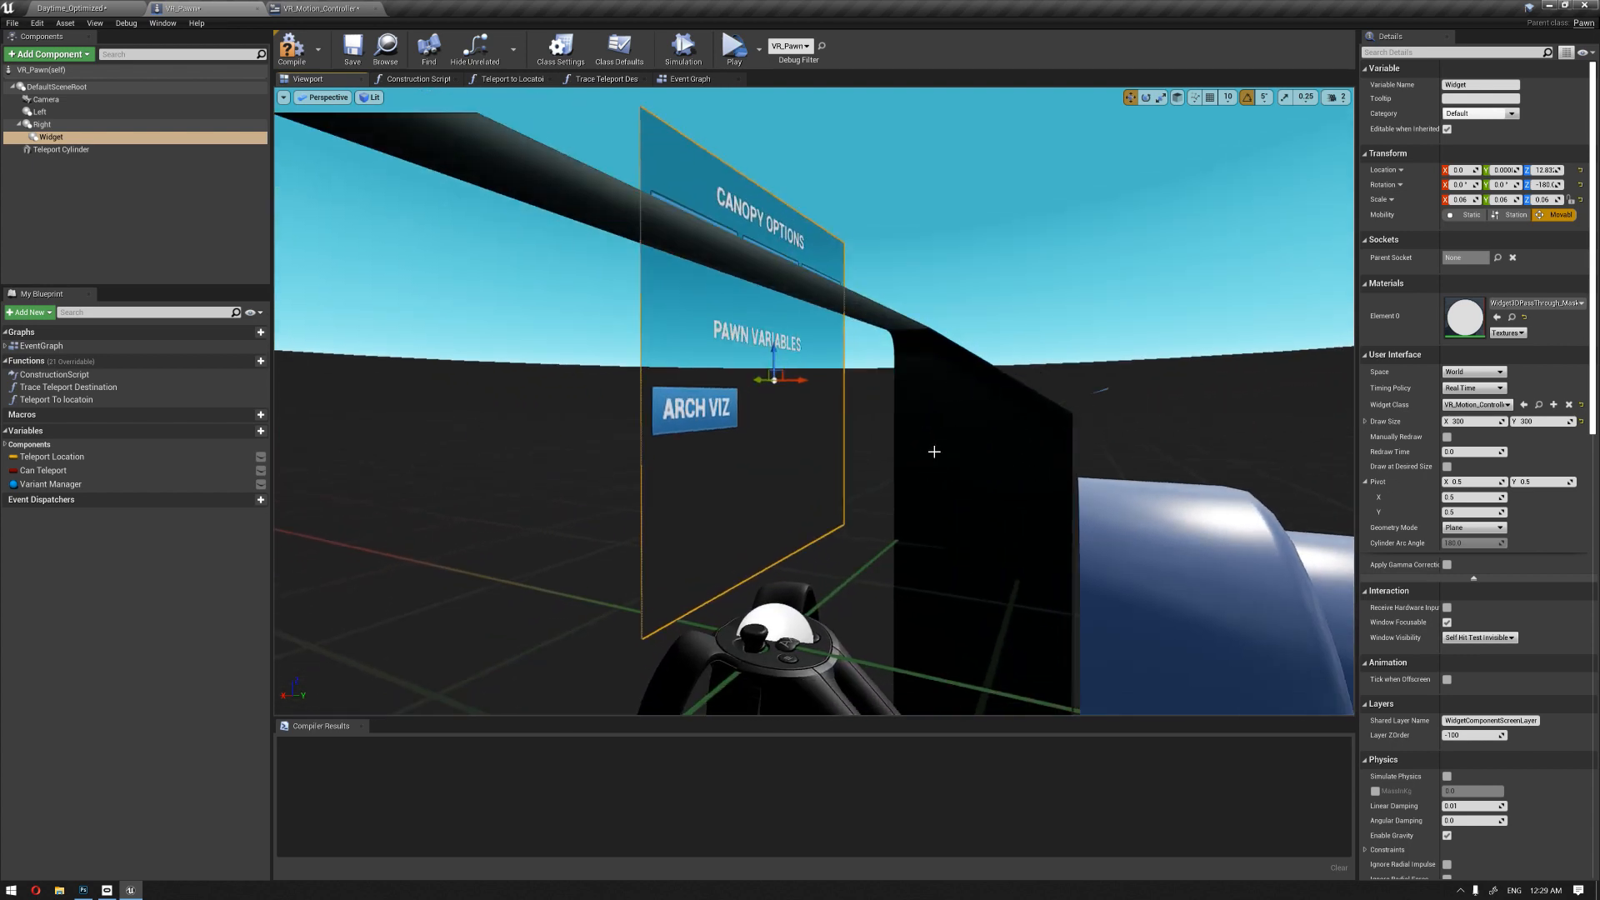
# Step: Compile the VR_Pawn blueprint, run the level in a VR preview to test the widget, and stop the preview
pyautogui.click(292, 51)
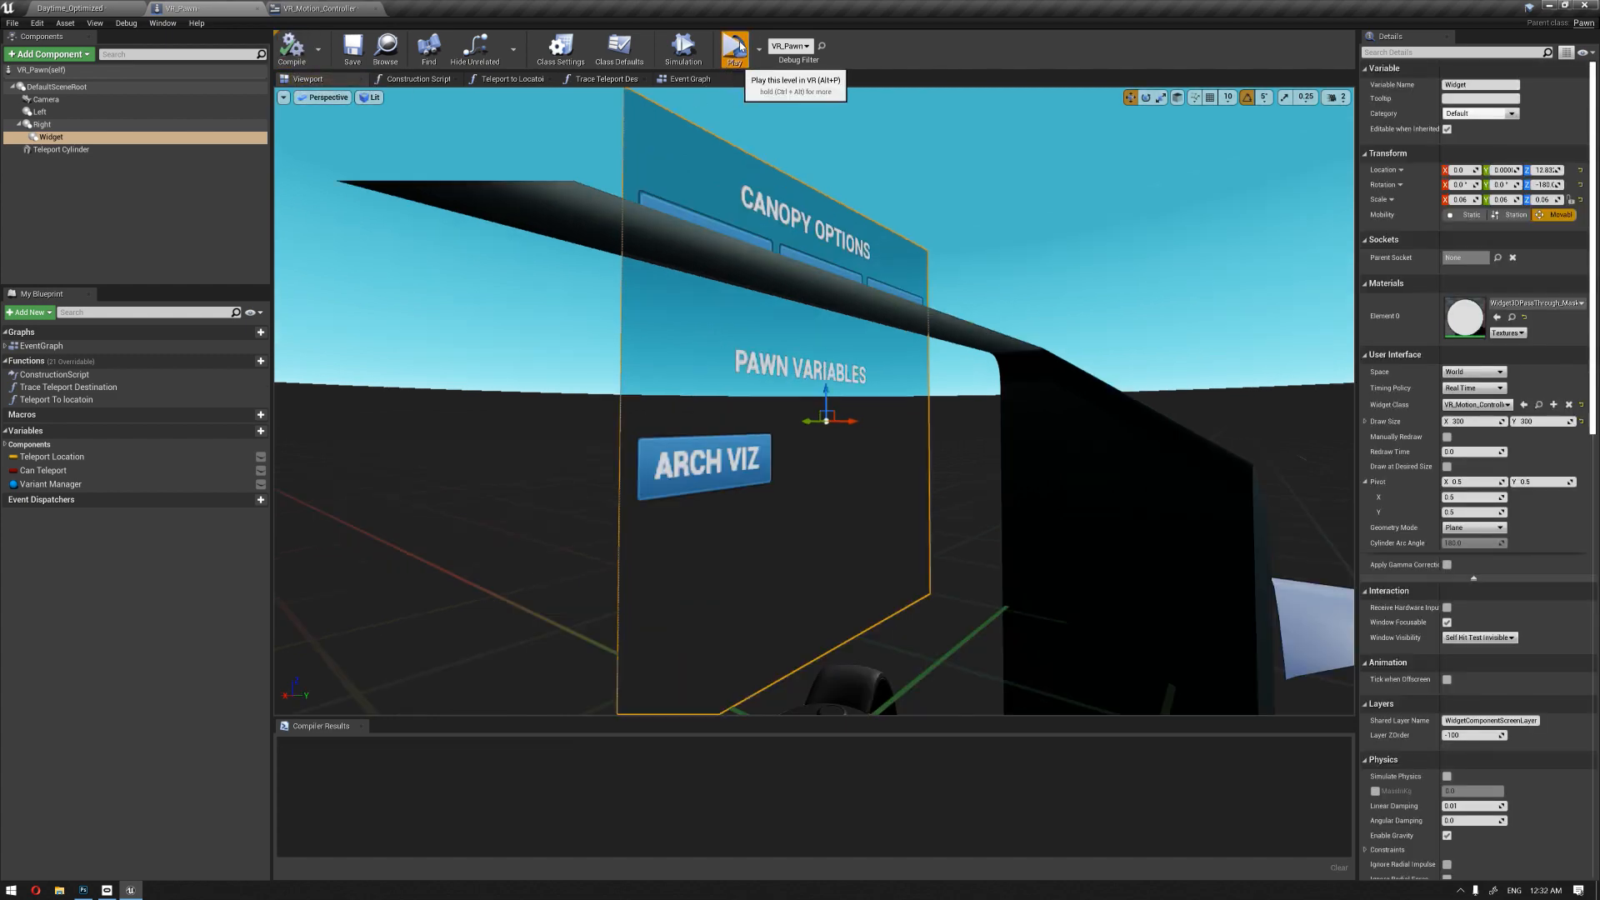
pyautogui.click(737, 48)
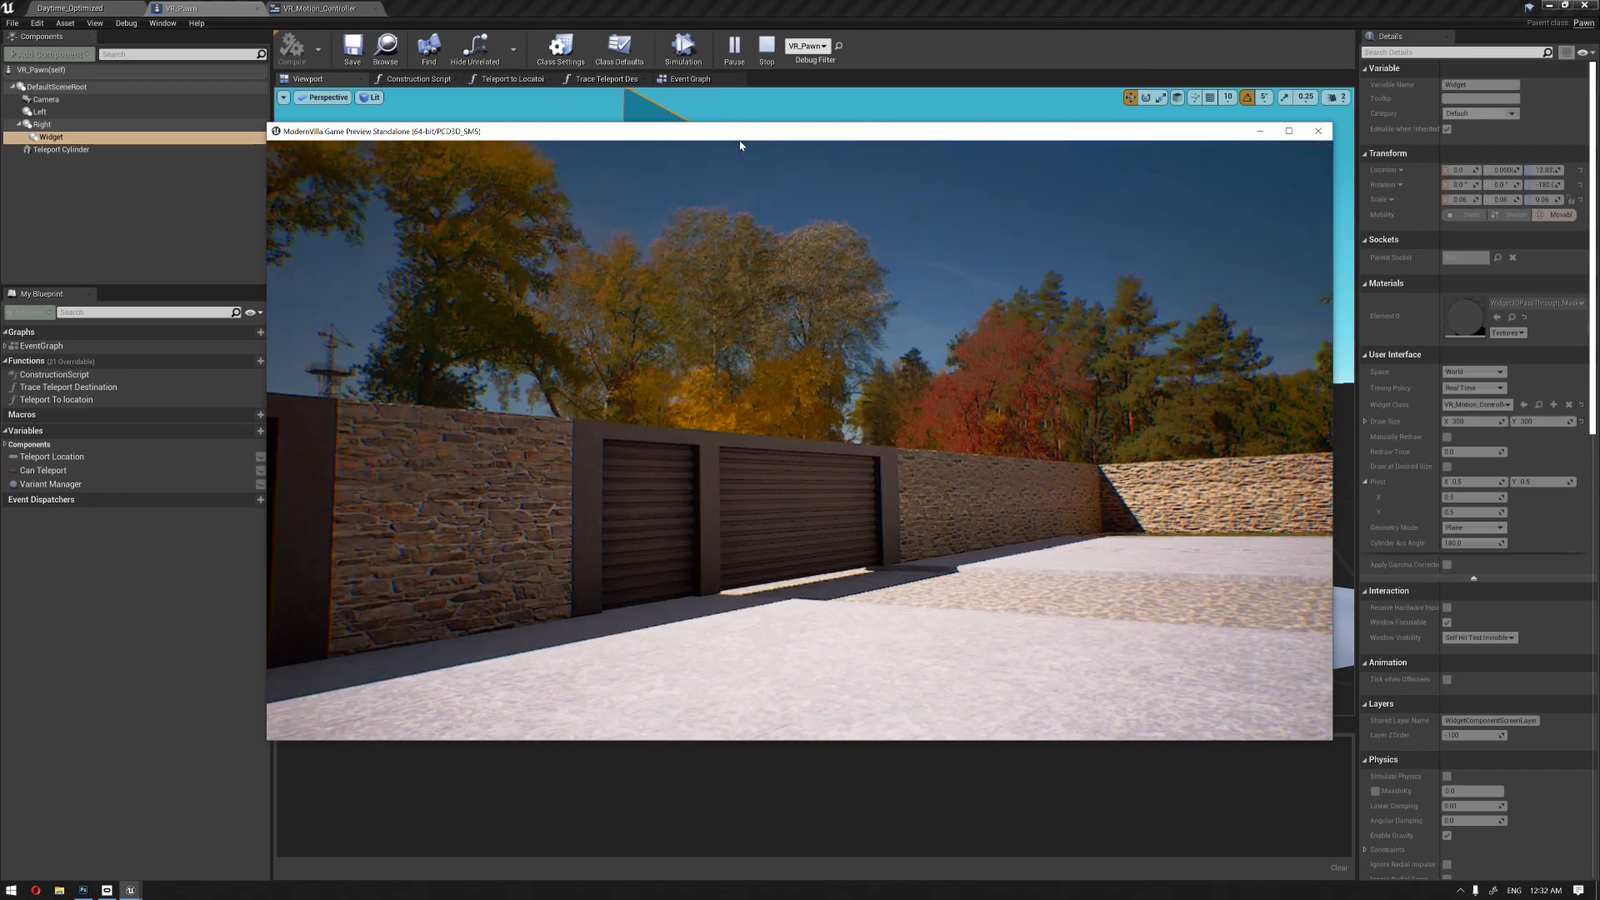
pyautogui.press('Escape')
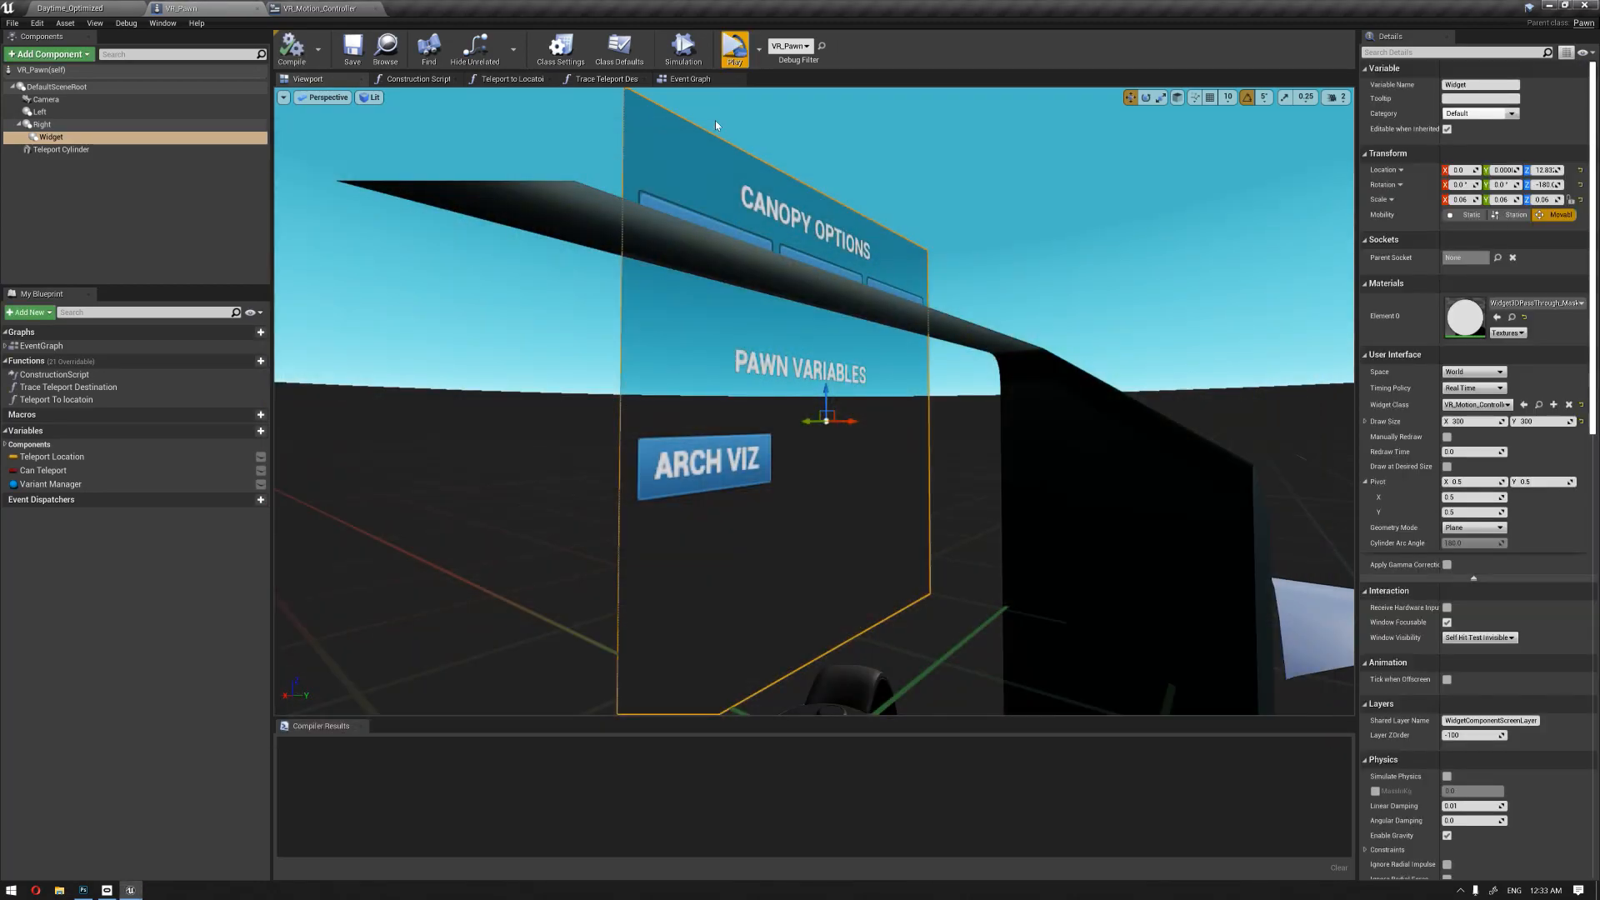
# Step: Add a Widget Interaction component under the Left motion controller of VR_Pawn
pyautogui.moveTo(816, 457); pyautogui.dragTo(660, 427, button='right')
pyautogui.press('s')
pyautogui.press('w')
pyautogui.press('s')
pyautogui.press('a')
pyautogui.click(40, 111)
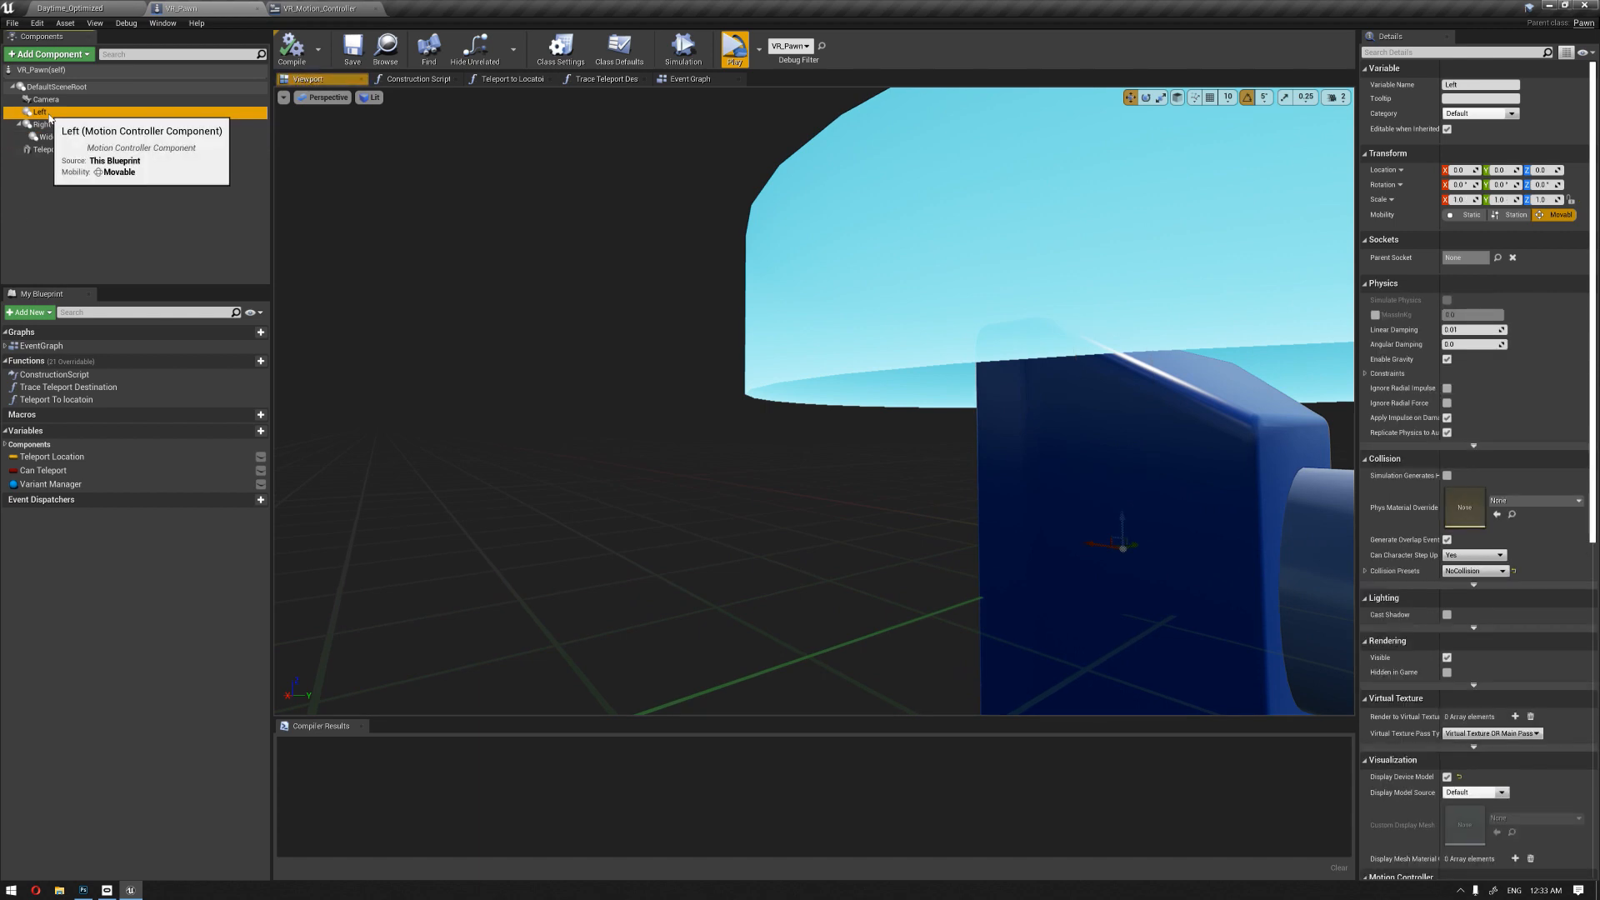
pyautogui.click(50, 54)
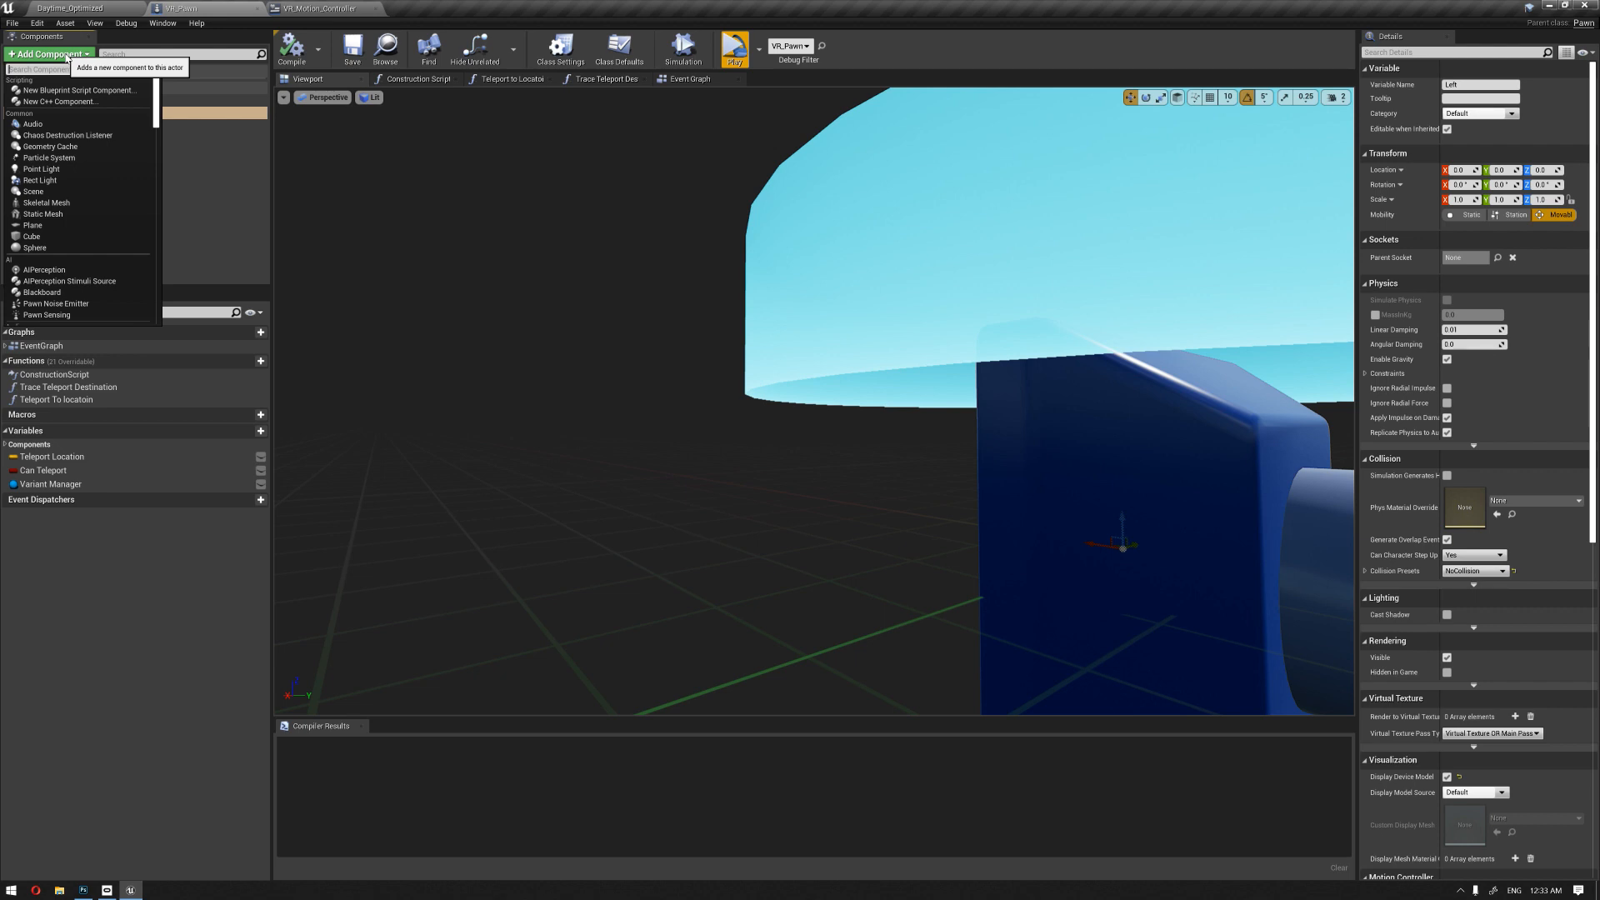
pyautogui.write('wid')
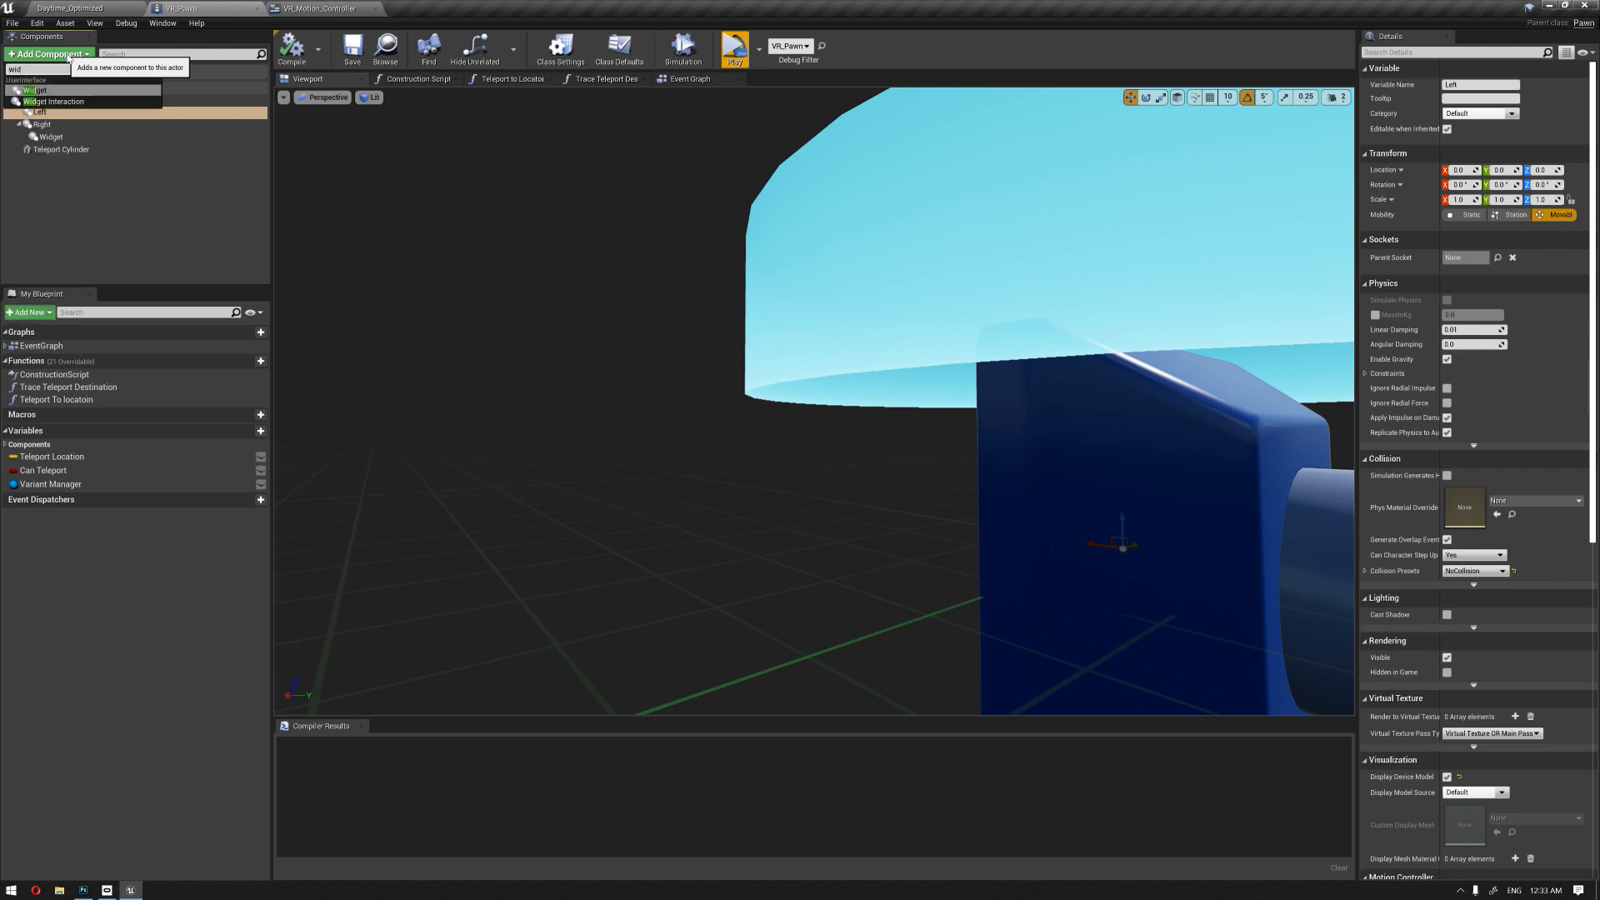
pyautogui.click(53, 101)
pyautogui.click(69, 188)
pyautogui.click(68, 125)
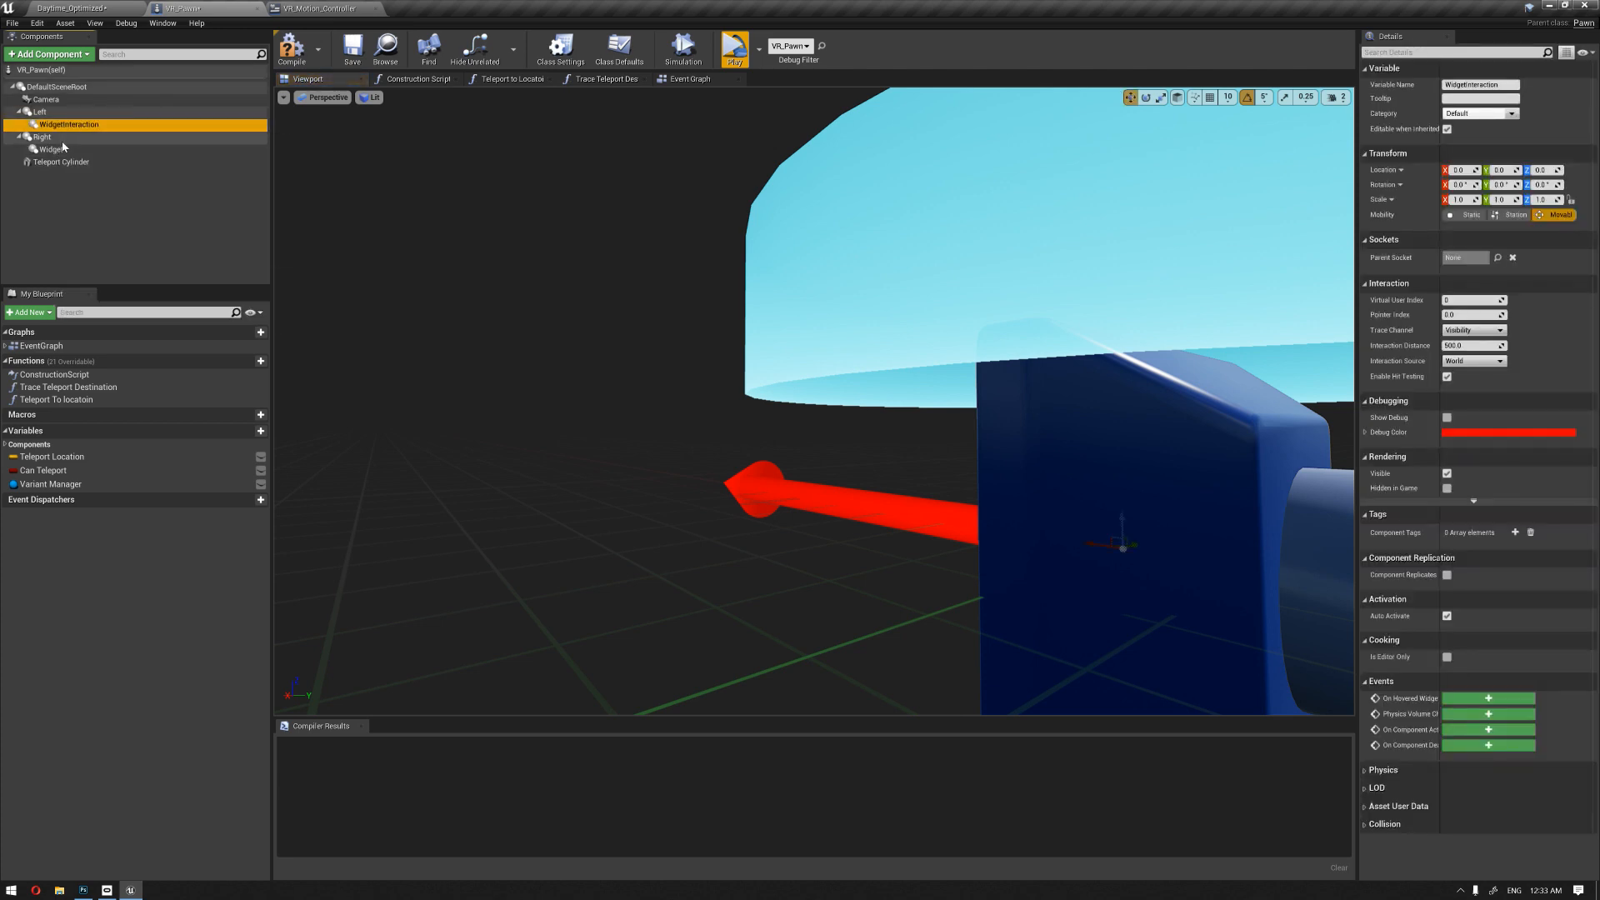
# Step: Change the Widget Interaction component's Debug Color to a light turquoise
pyautogui.click(51, 149)
pyautogui.click(52, 125)
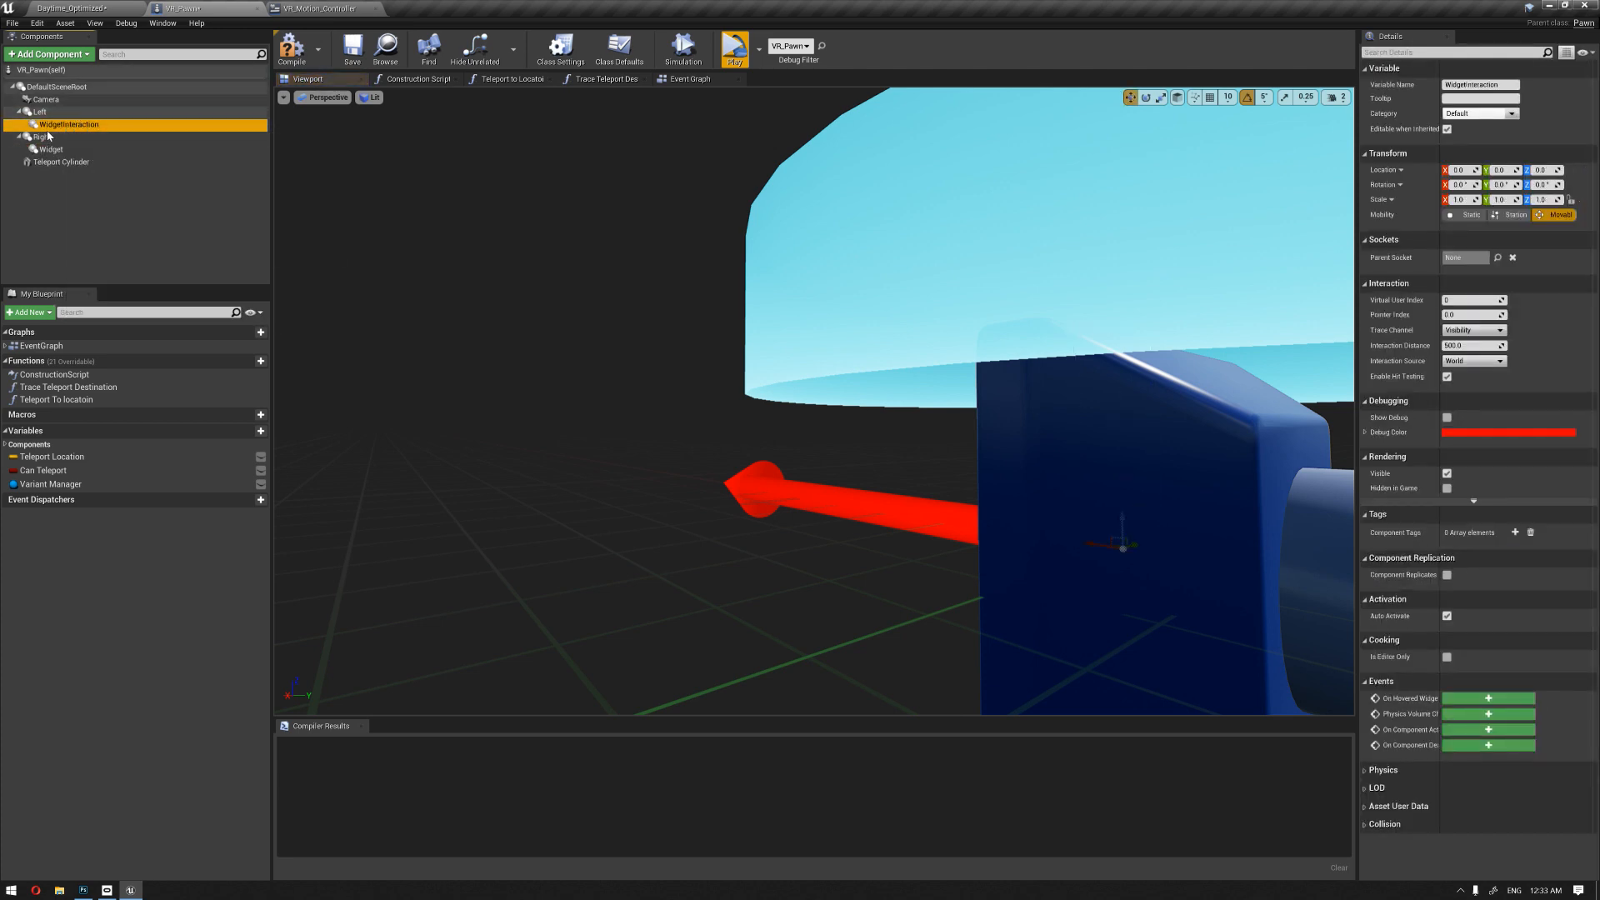
pyautogui.press('f')
pyautogui.moveTo(857, 427); pyautogui.dragTo(1108, 426, button='right')
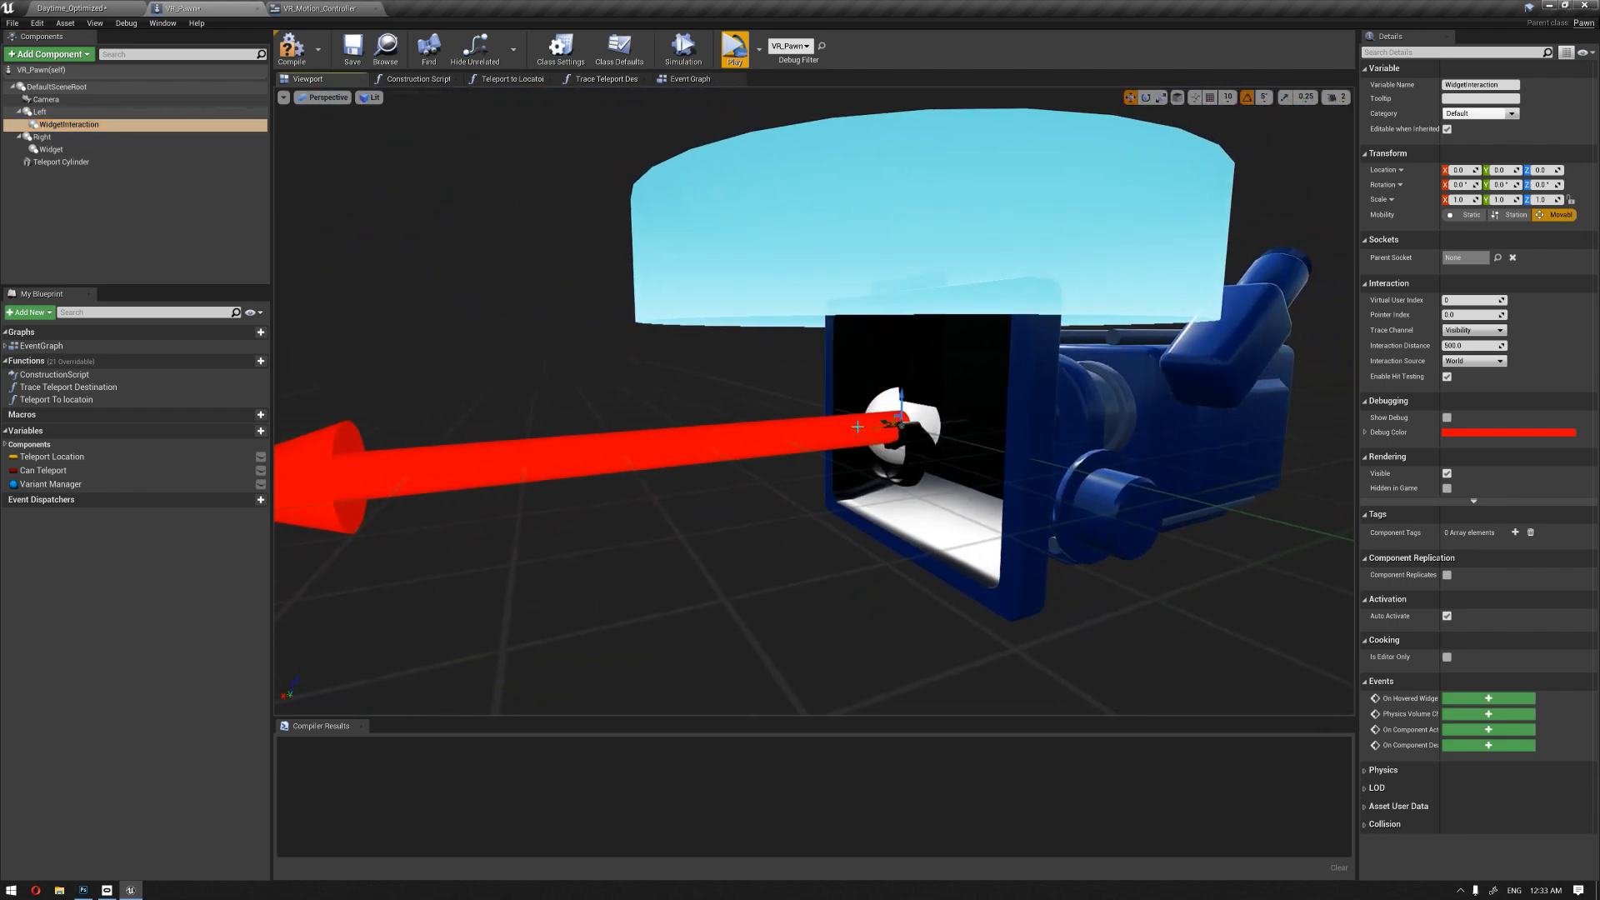
pyautogui.click(1538, 432)
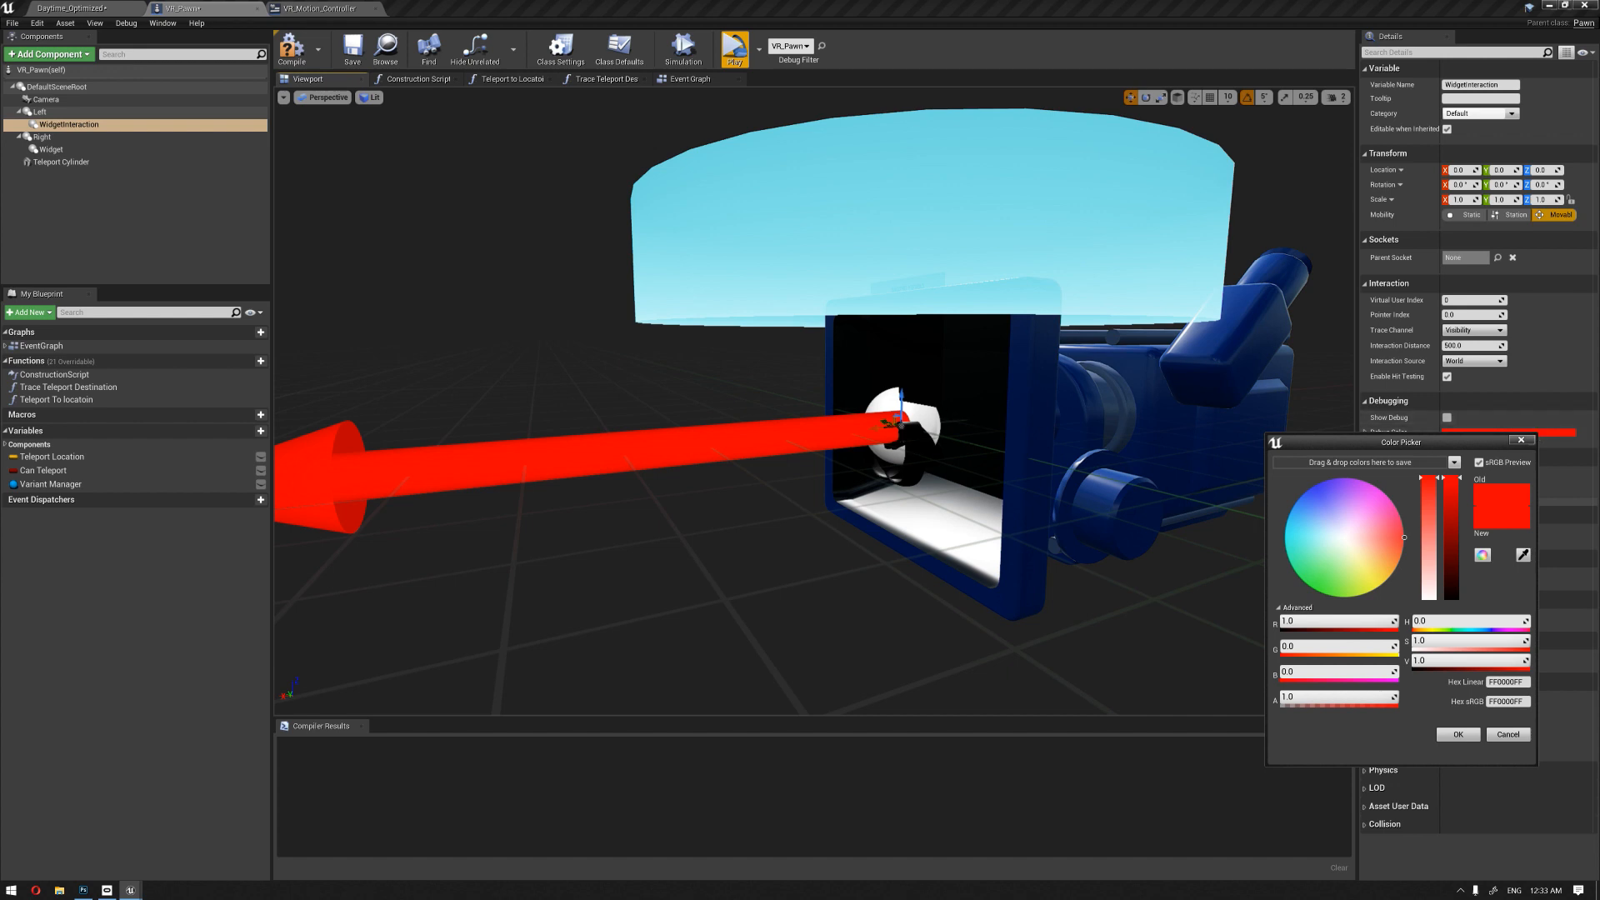
pyautogui.moveTo(920, 449); pyautogui.dragTo(912, 450, button='right')
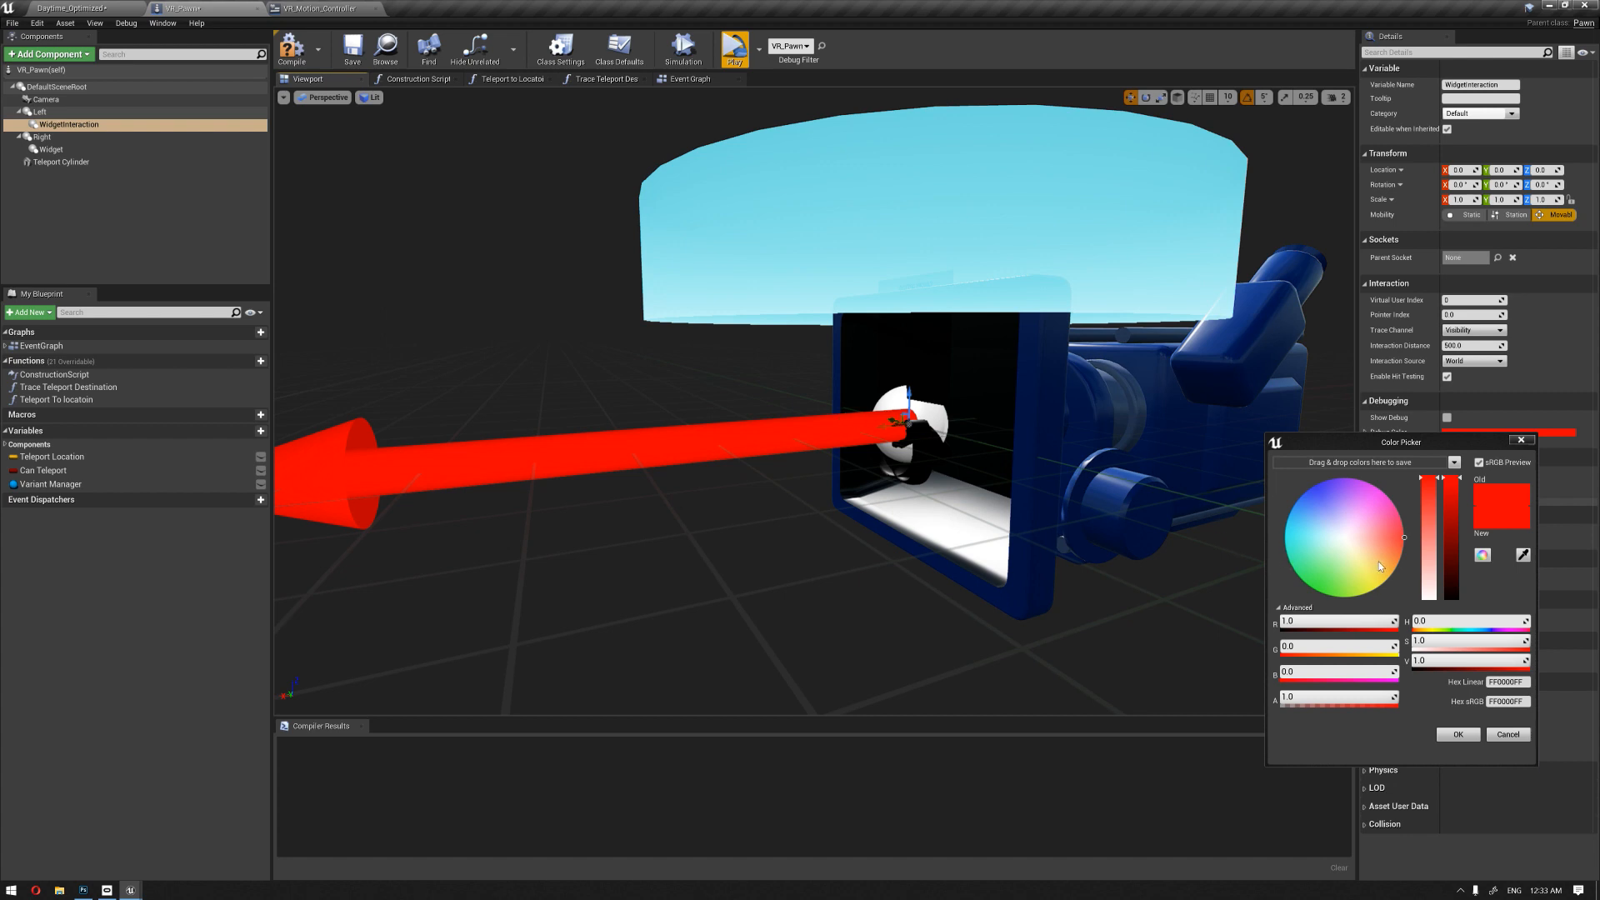
pyautogui.moveTo(1347, 560); pyautogui.dragTo(1307, 547)
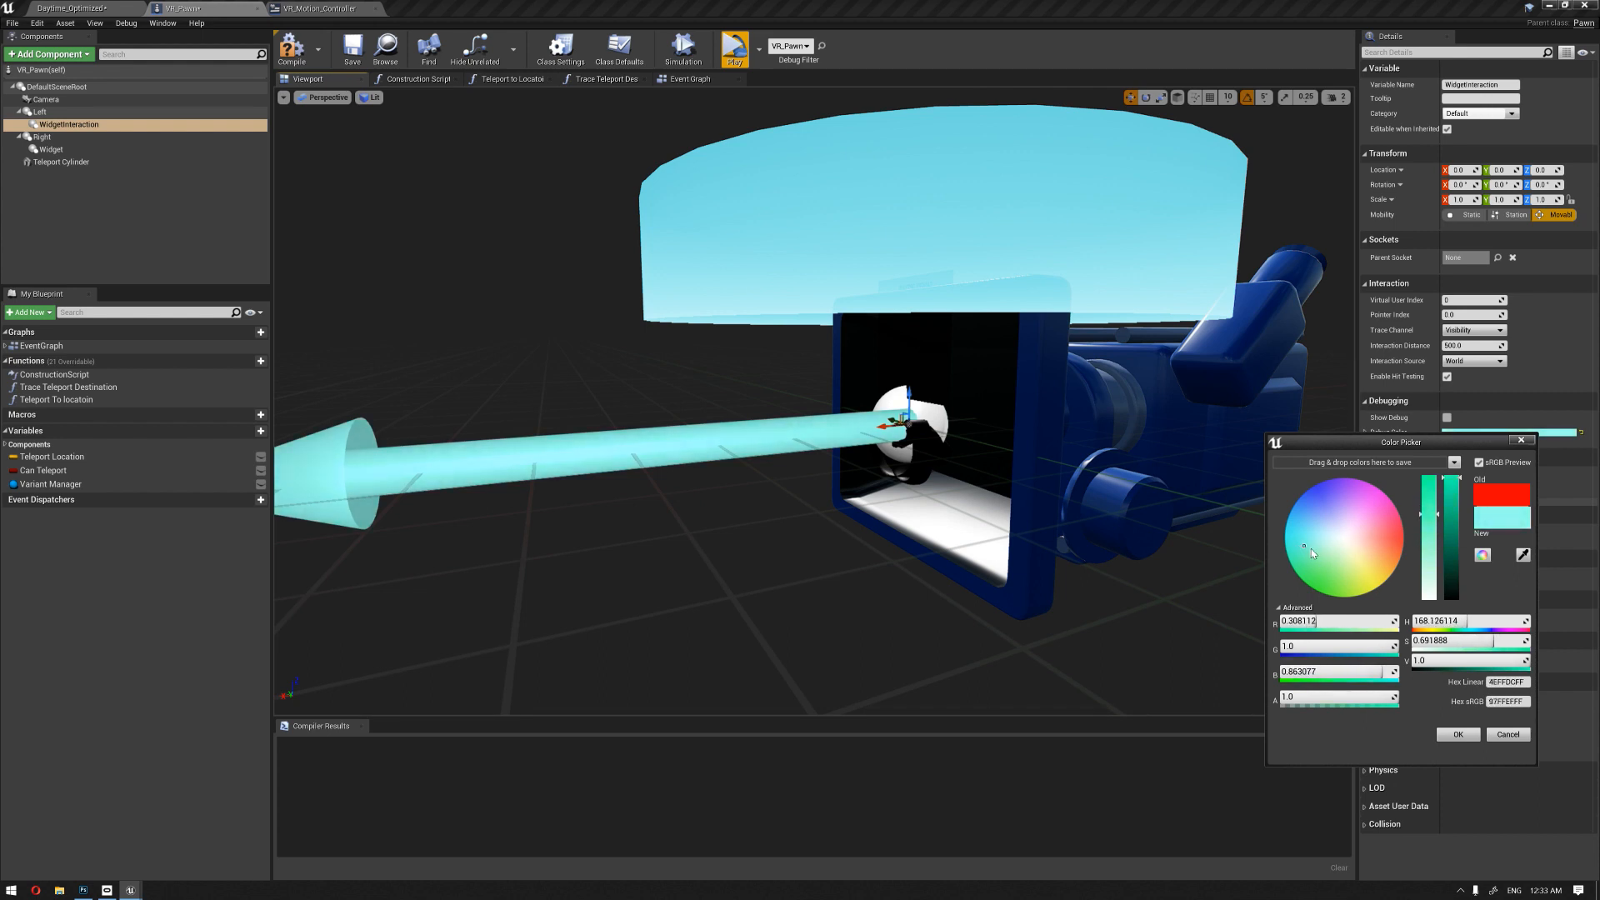
pyautogui.click(1458, 734)
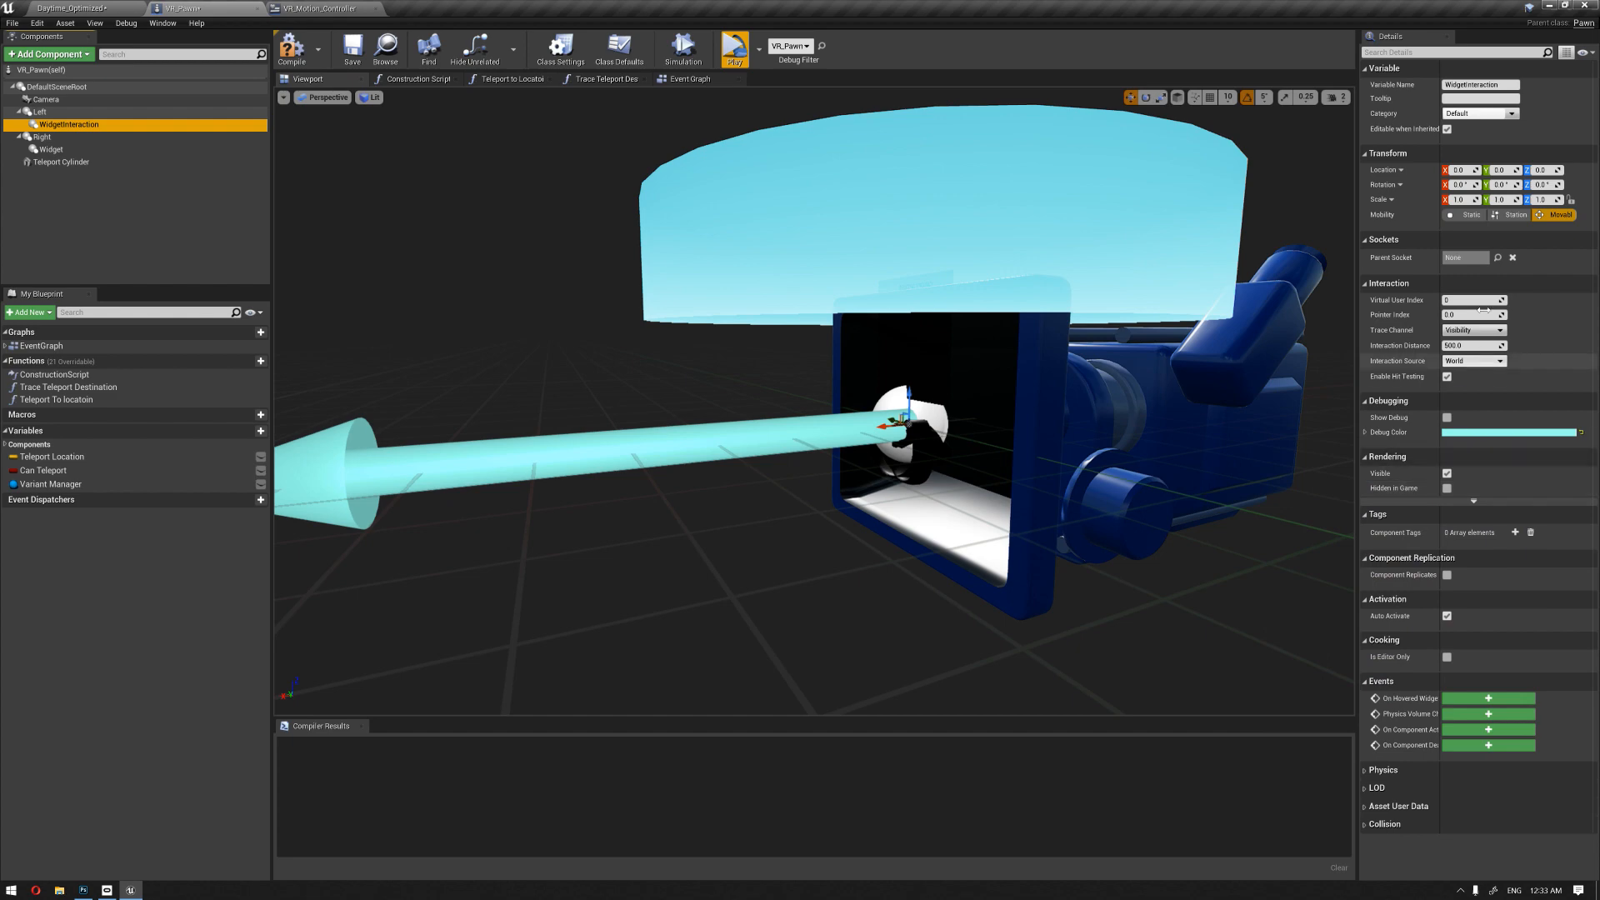
# Step: Set the Widget Interaction component's scale to 0.1 on the X, Y and Z axes
pyautogui.moveTo(1191, 259); pyautogui.dragTo(904, 217, button='right')
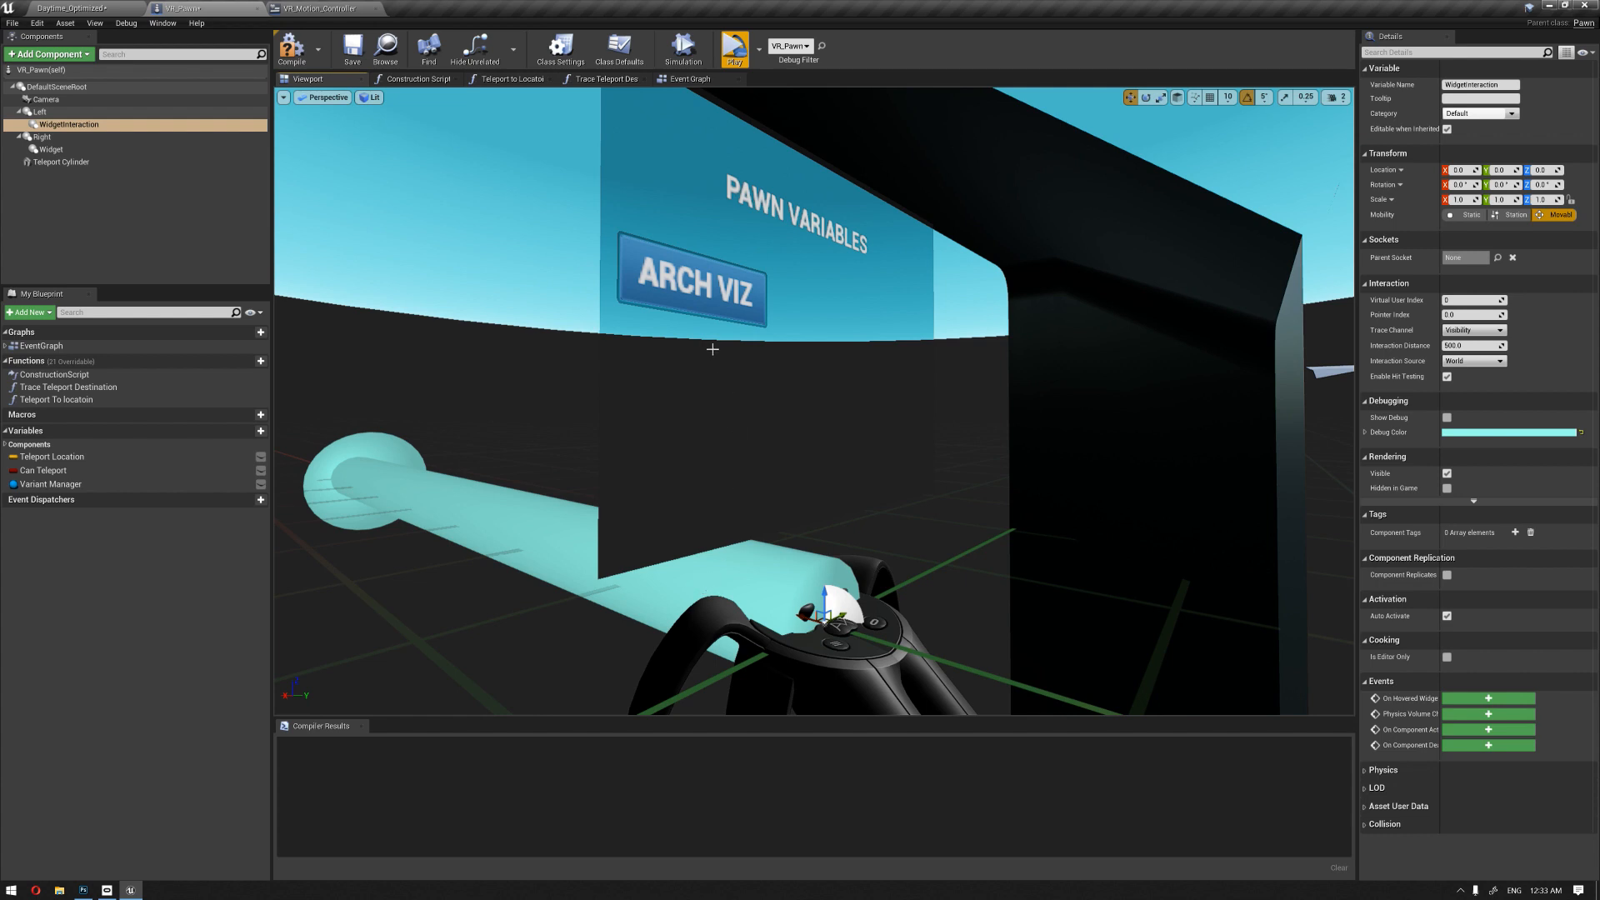
pyautogui.moveTo(738, 396); pyautogui.dragTo(720, 321, button='right')
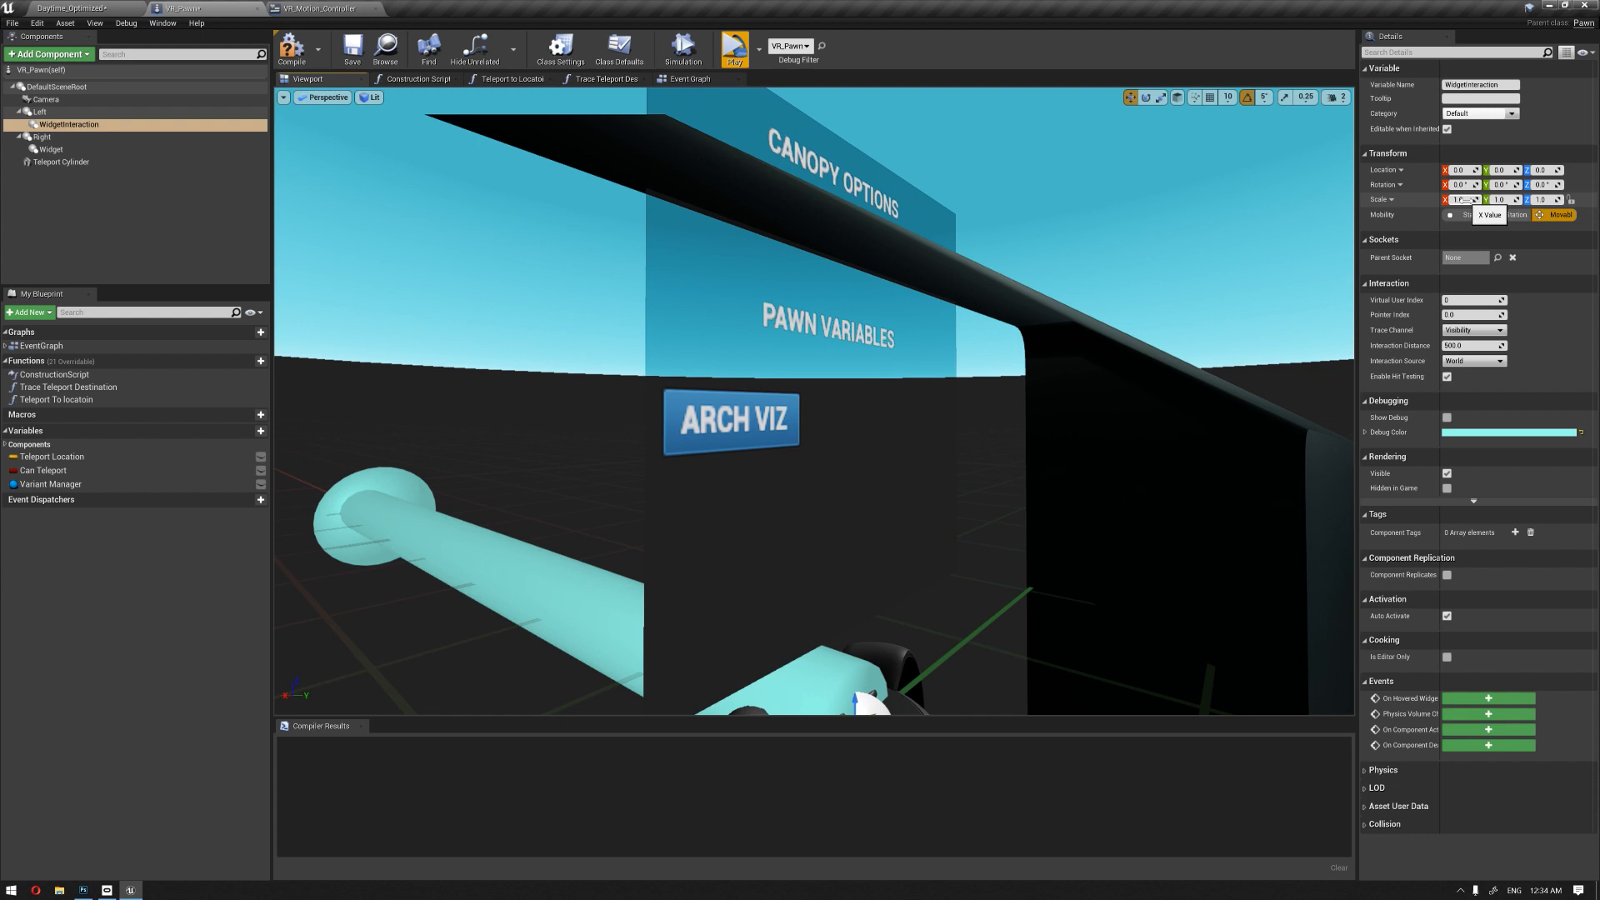
pyautogui.click(1464, 200)
pyautogui.write('.1')
pyautogui.press('Return')
pyautogui.click(1505, 200)
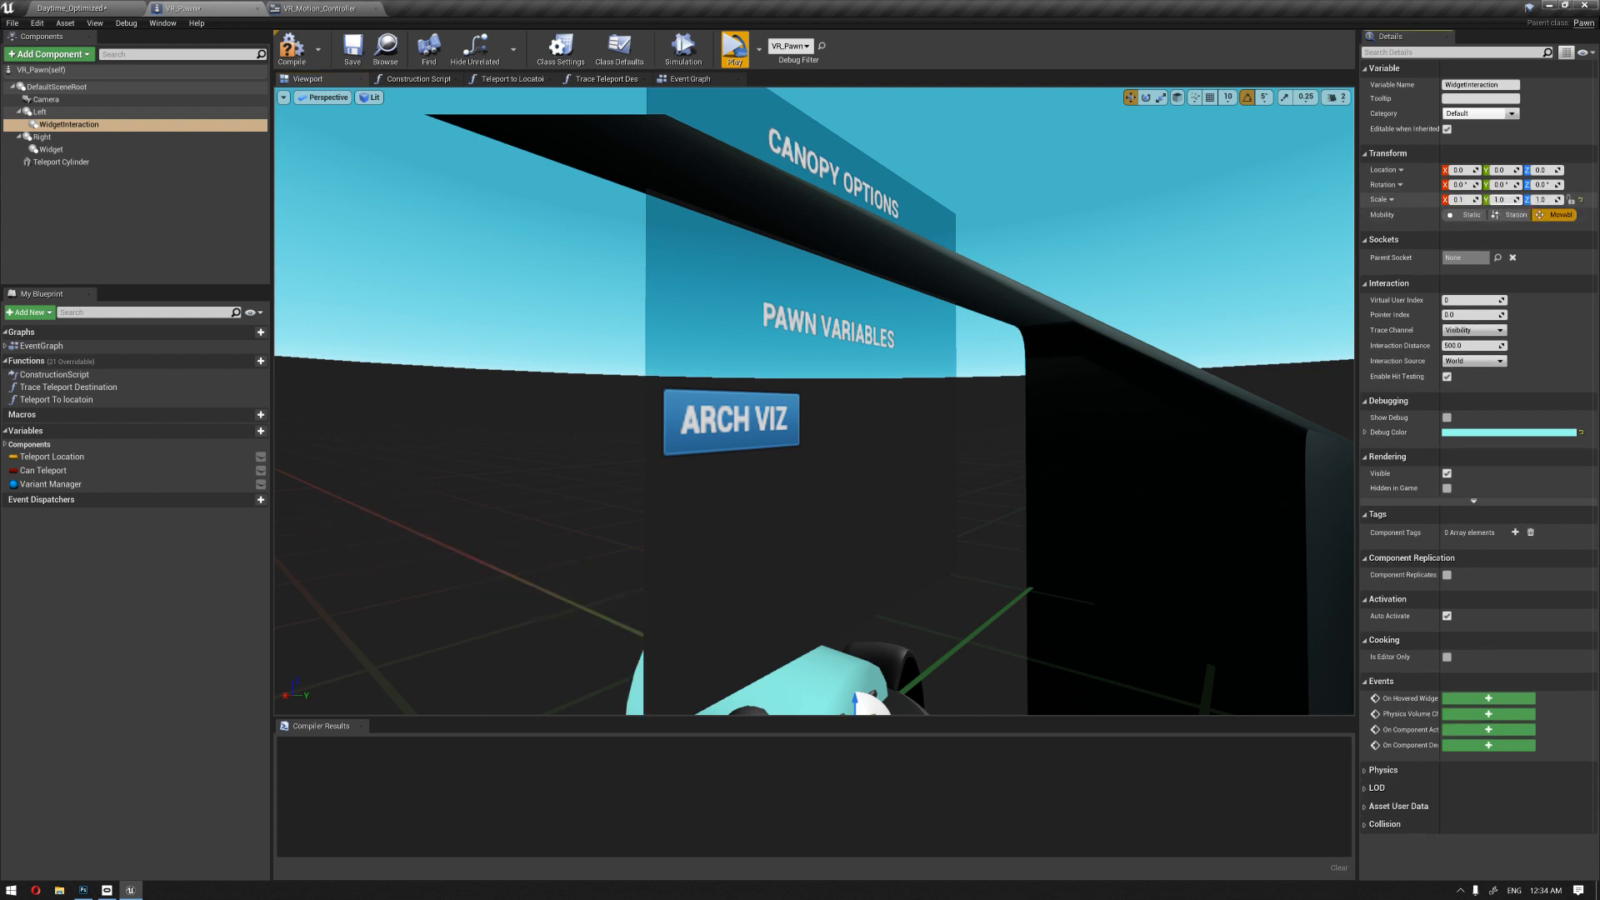
pyautogui.write('.1')
pyautogui.press('Return')
pyautogui.click(1542, 200)
pyautogui.write('.1')
pyautogui.press('Return')
# Step: Set the Widget Interaction component's Interaction Distance to 700
pyautogui.moveTo(1000, 375); pyautogui.dragTo(975, 429, button='right')
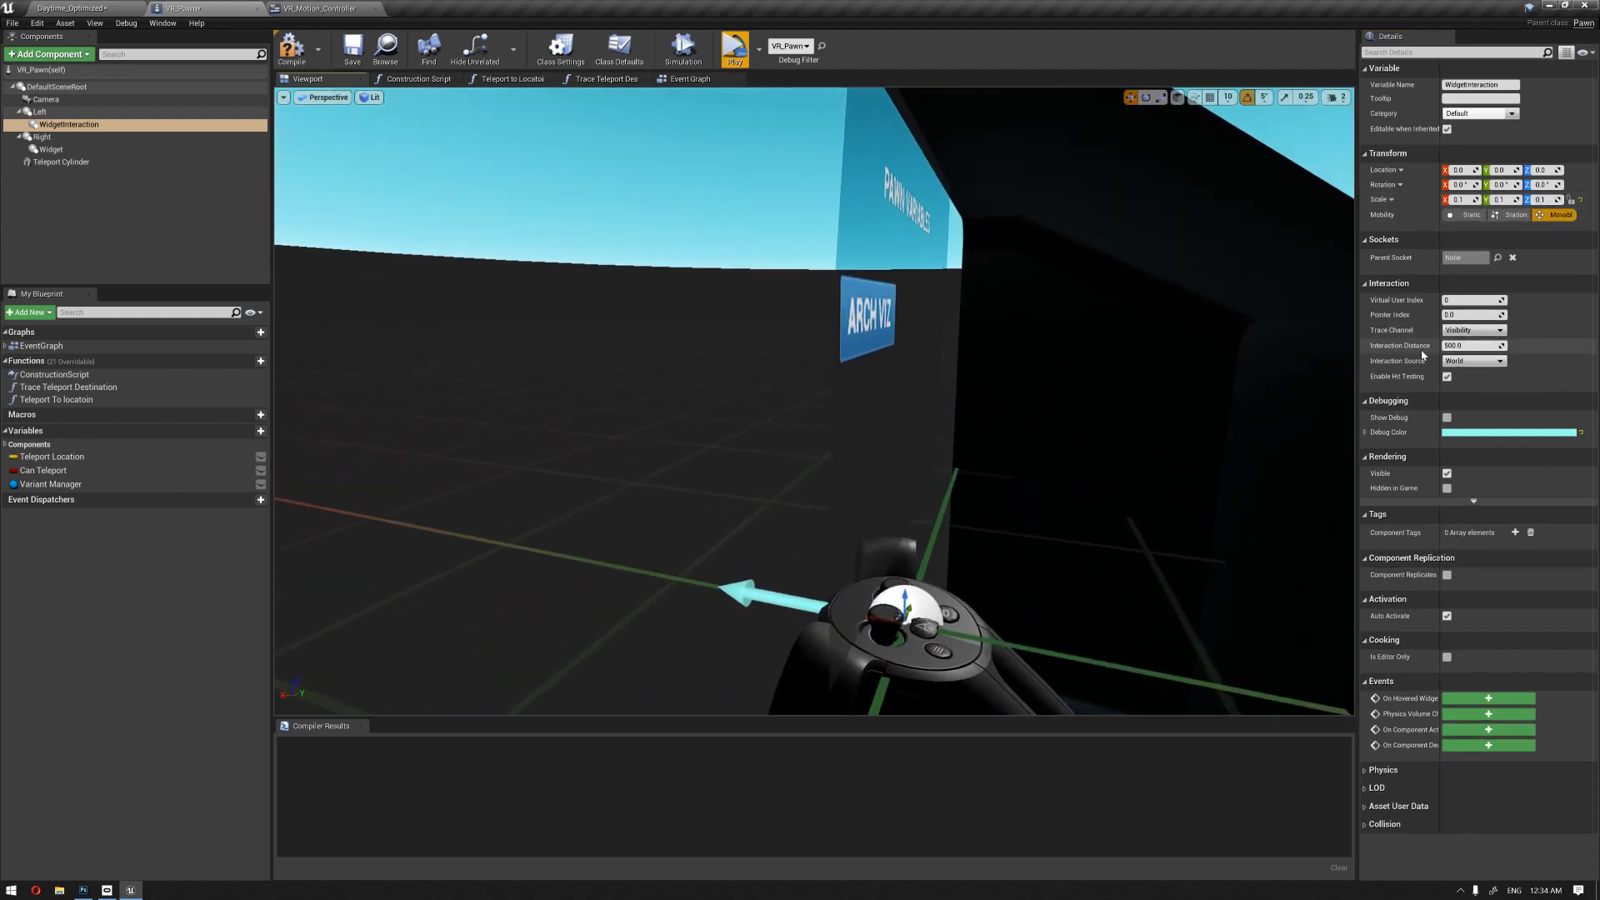
pyautogui.click(1471, 345)
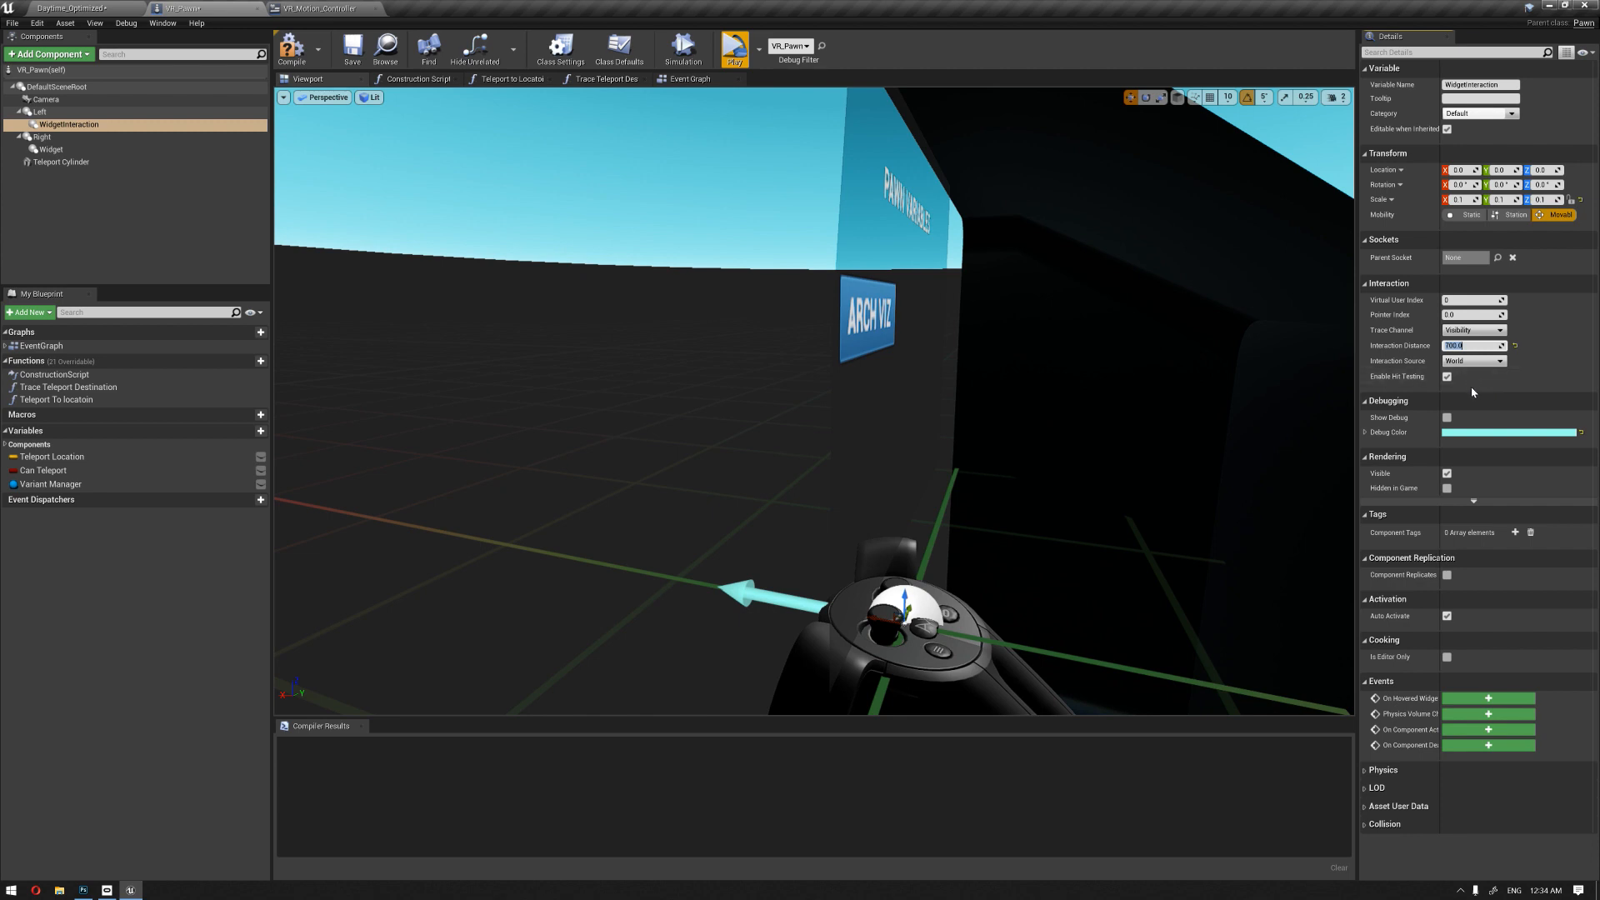
# Step: Run the VR preview to test the pointer on the left controller, and stop the session
pyautogui.moveTo(1102, 382); pyautogui.dragTo(948, 356, button='right')
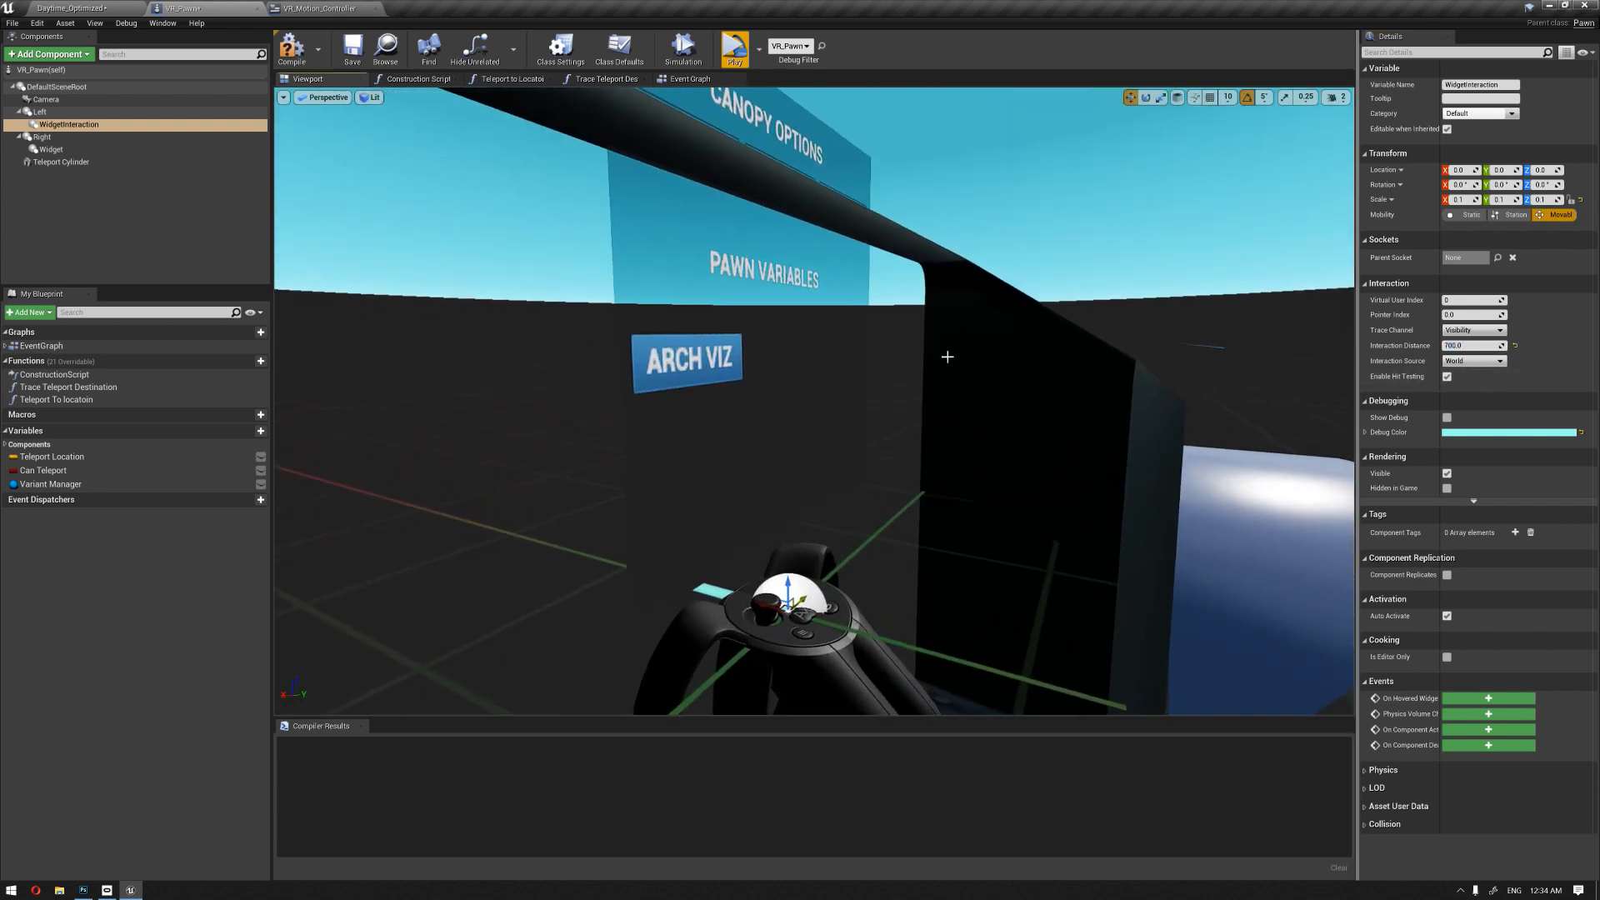
pyautogui.click(740, 60)
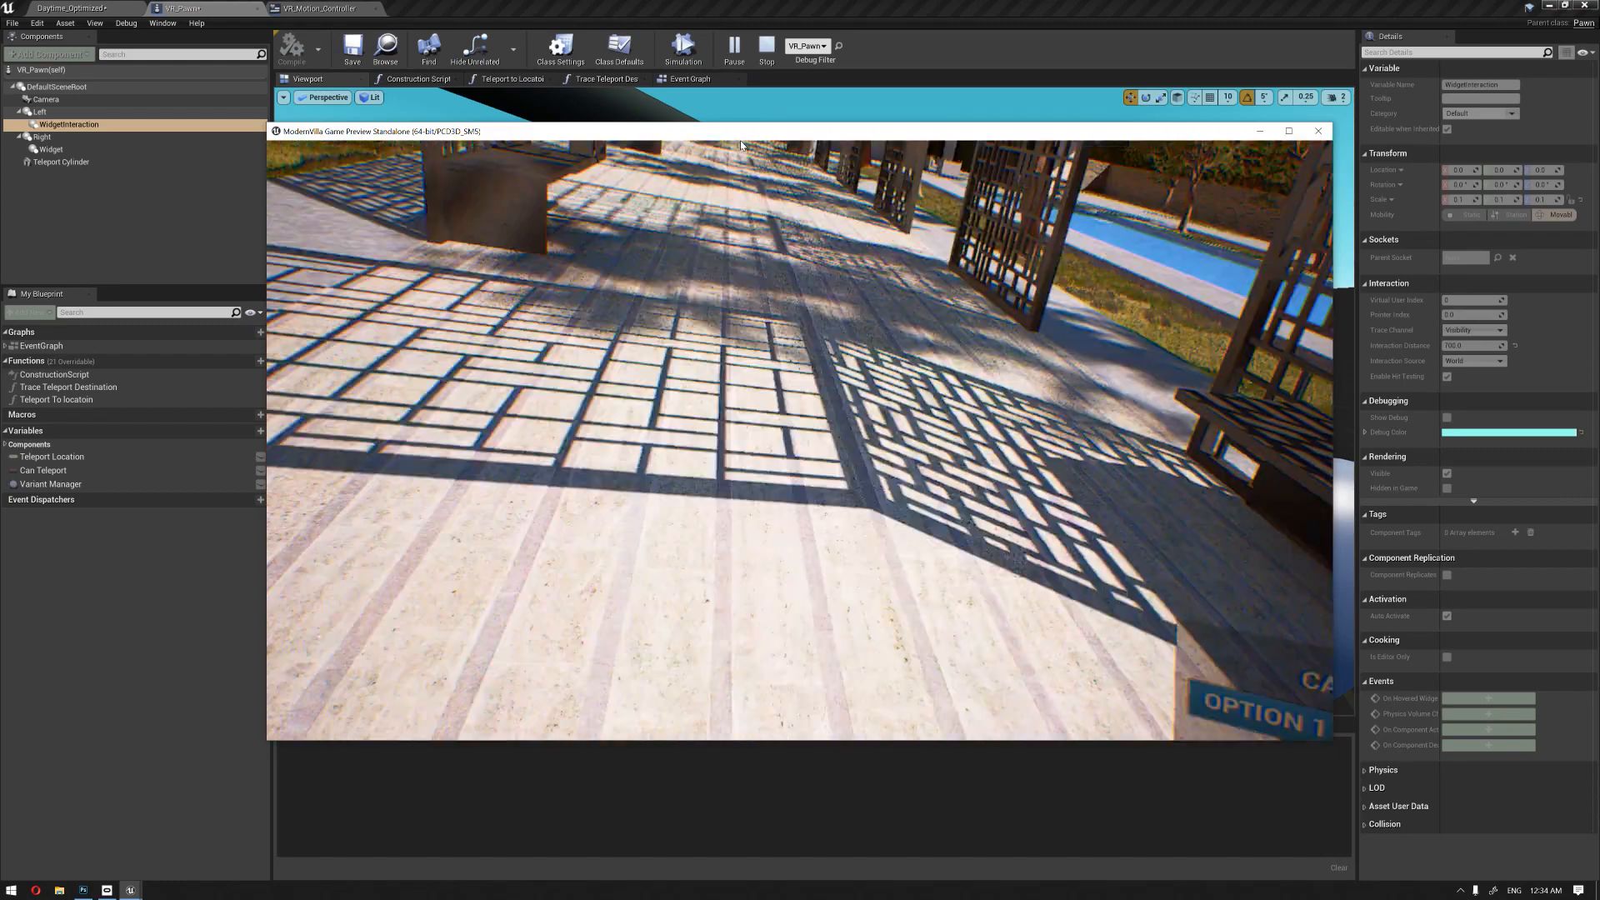
pyautogui.press('Escape')
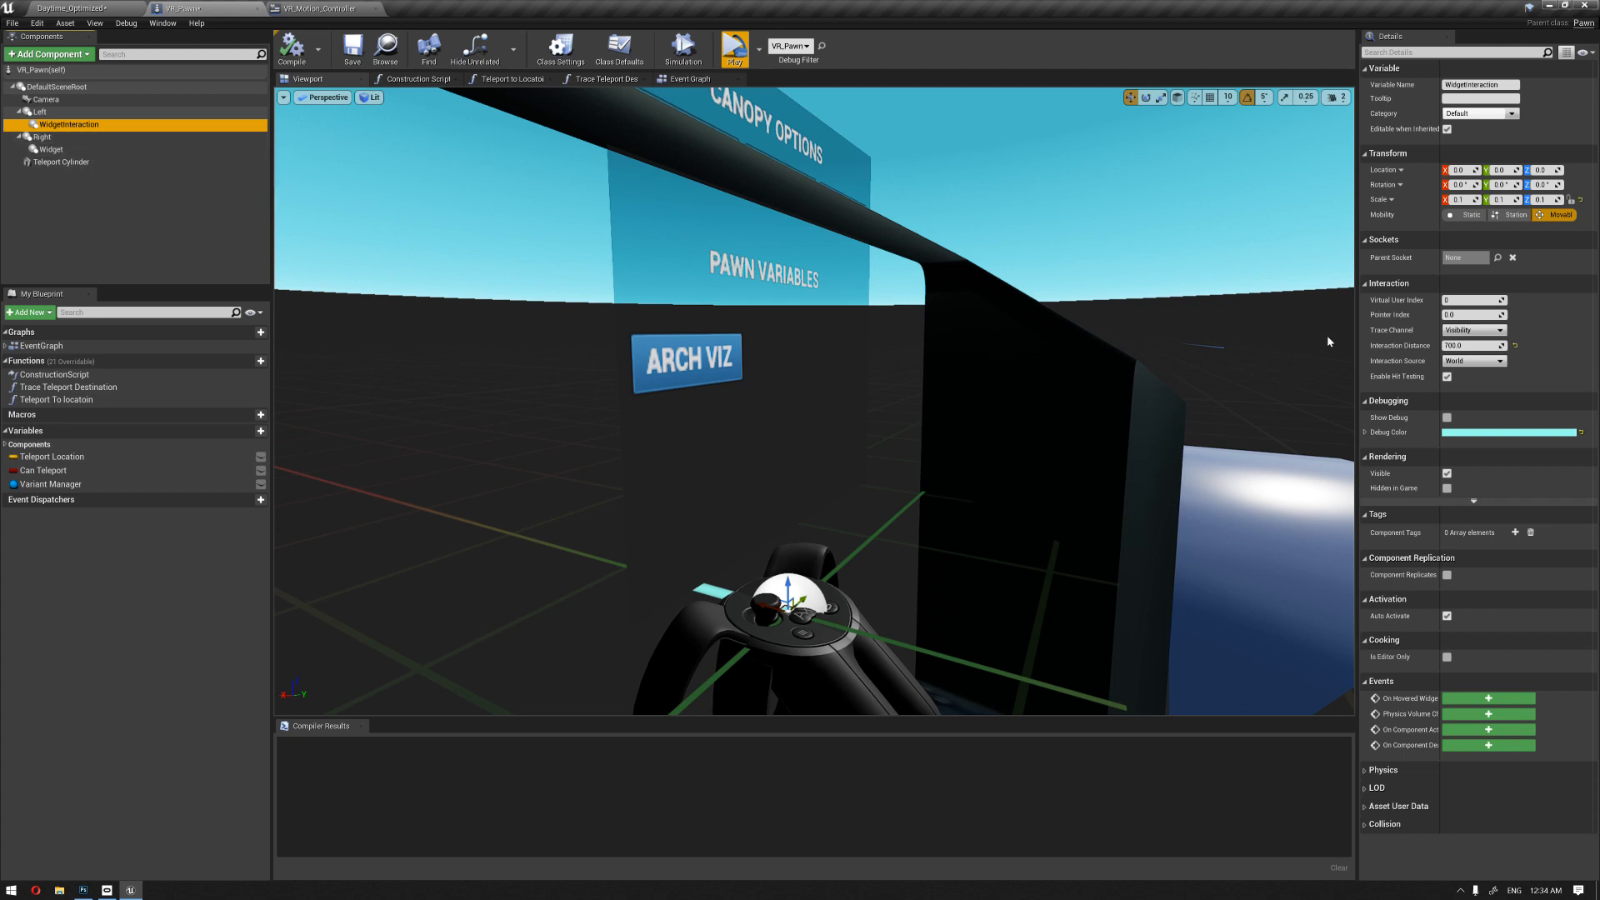
# Step: Enable Show Debug on the Widget Interaction component and test the pawn in a VR preview session
pyautogui.click(1447, 418)
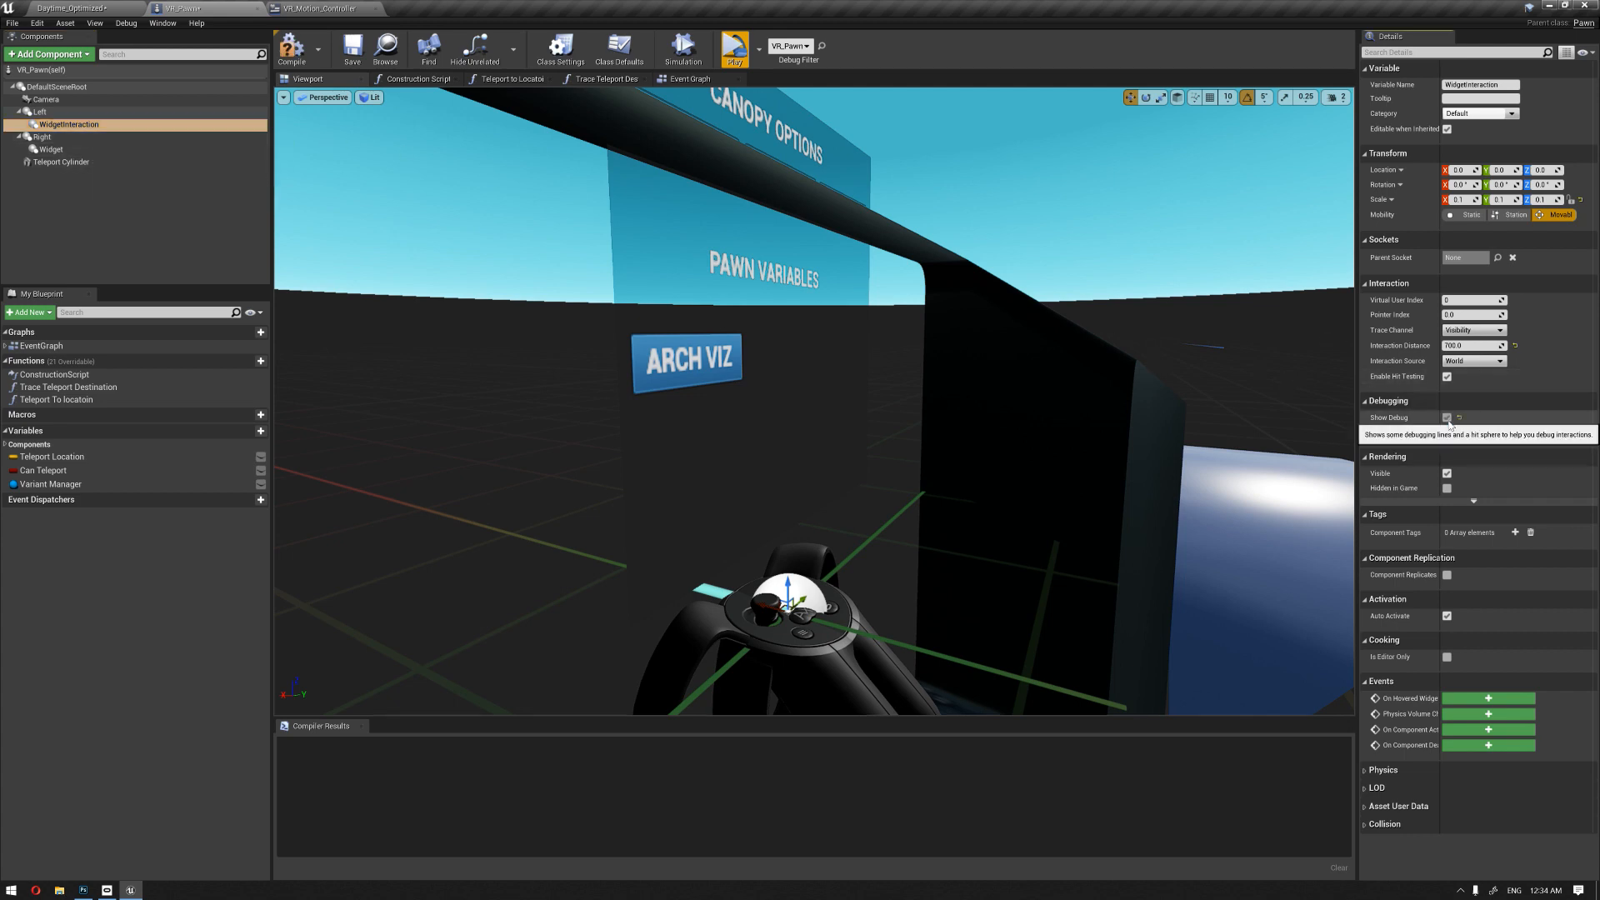
pyautogui.click(732, 52)
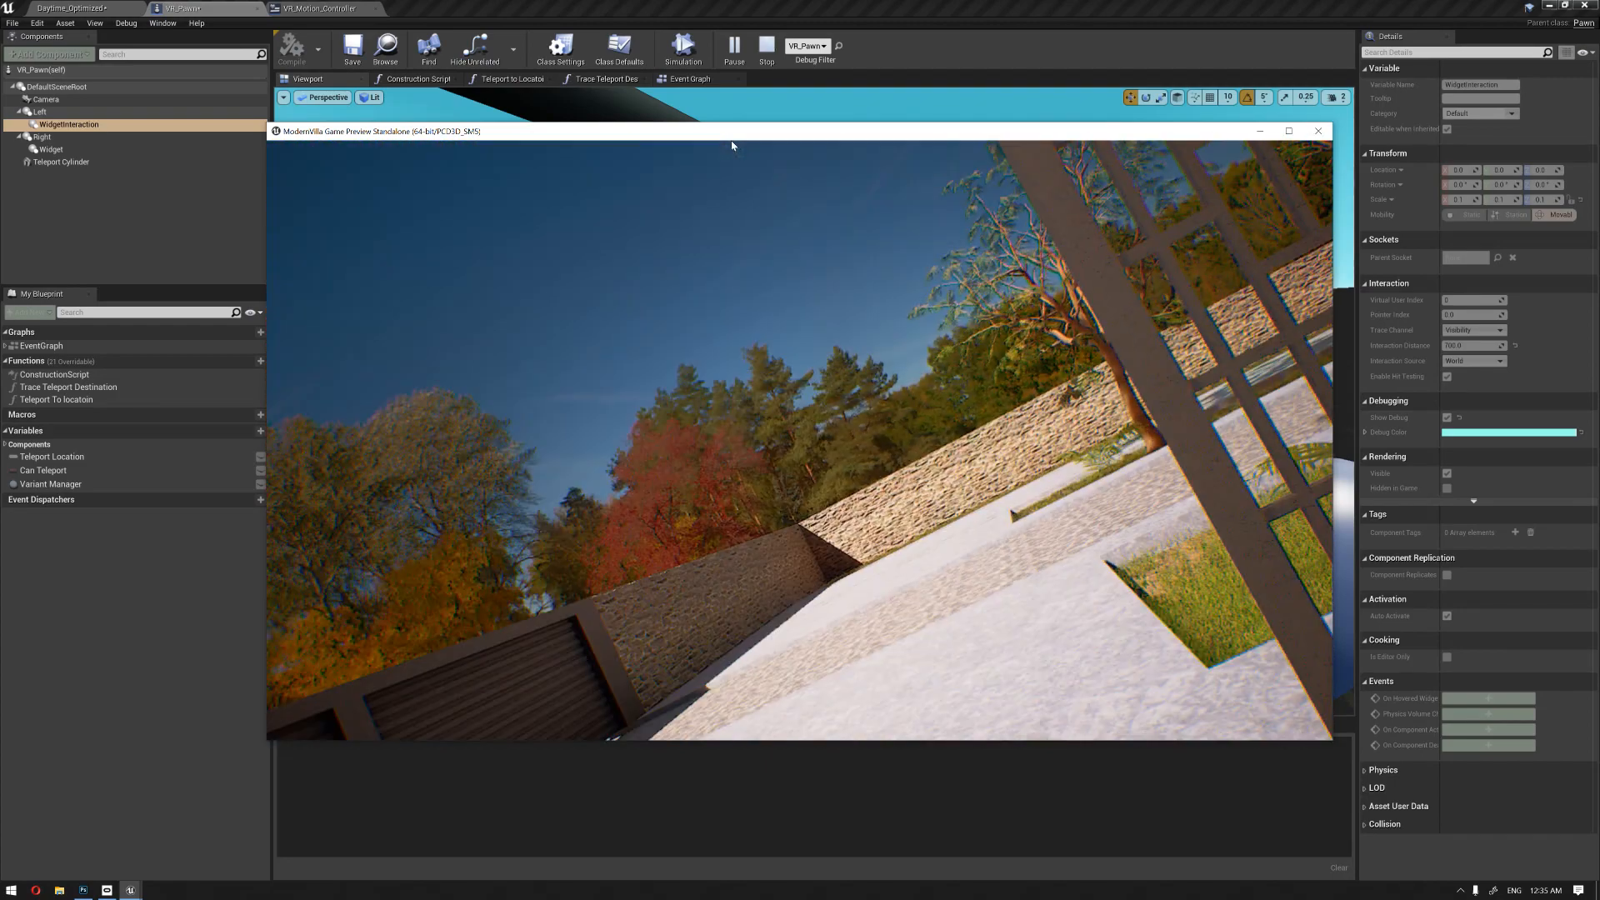
pyautogui.press('Escape')
# Step: Examine the Widget Interaction component's position and pointing direction on the left controller from several angles
pyautogui.moveTo(838, 385); pyautogui.dragTo(352, 280, button='right')
pyautogui.press('s')
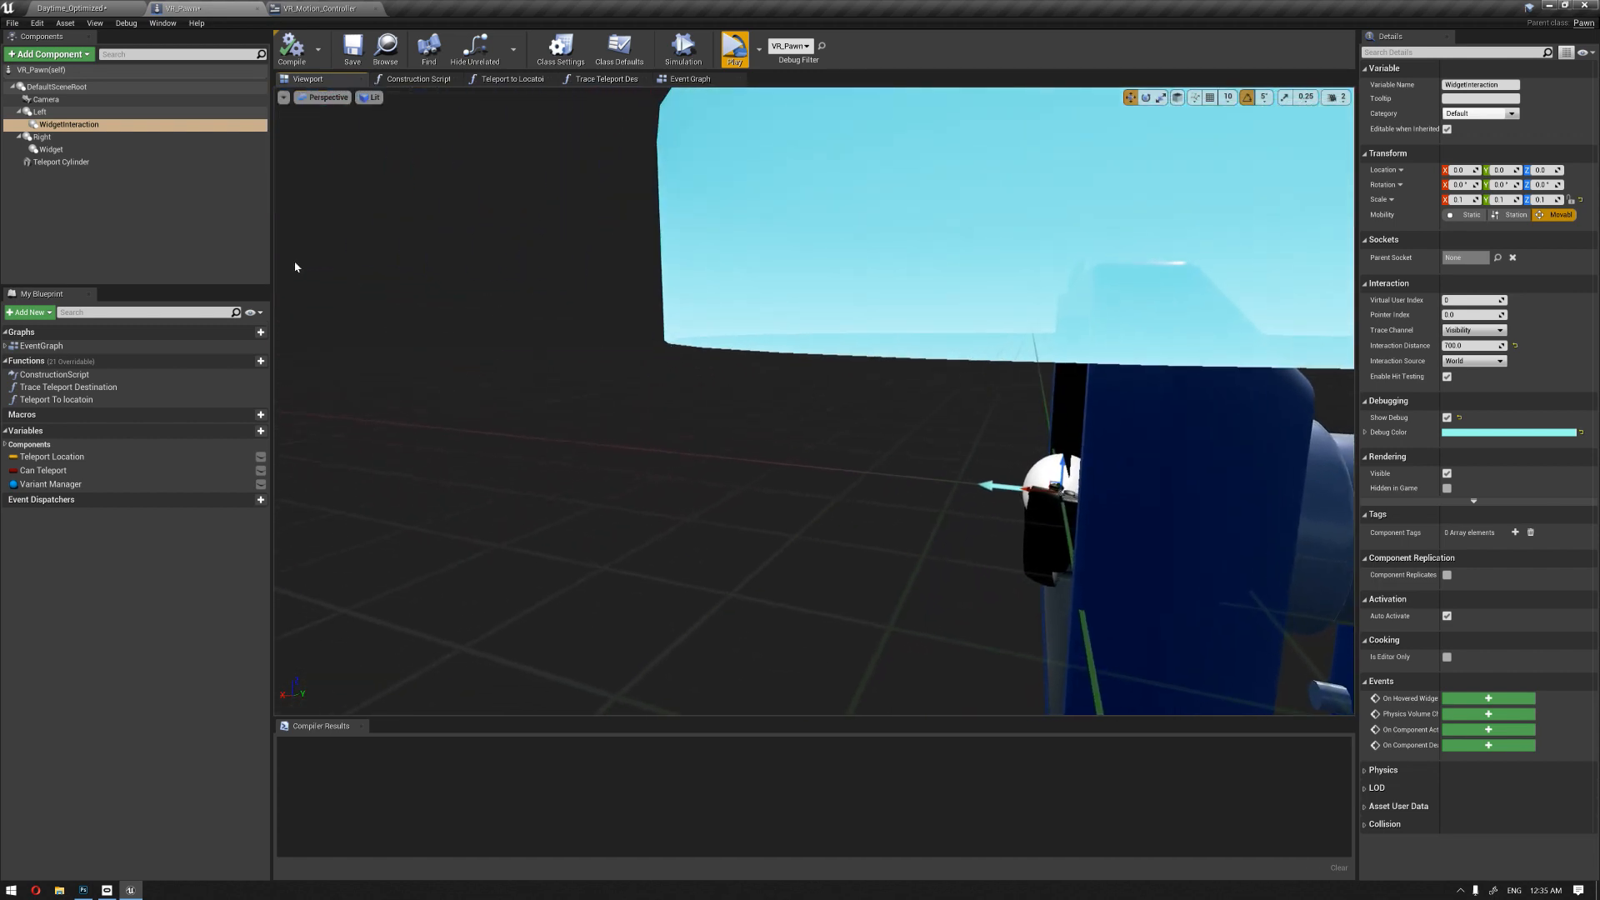
pyautogui.moveTo(662, 376); pyautogui.dragTo(745, 408, button='right')
pyautogui.moveTo(740, 404); pyautogui.dragTo(837, 426, button='middle')
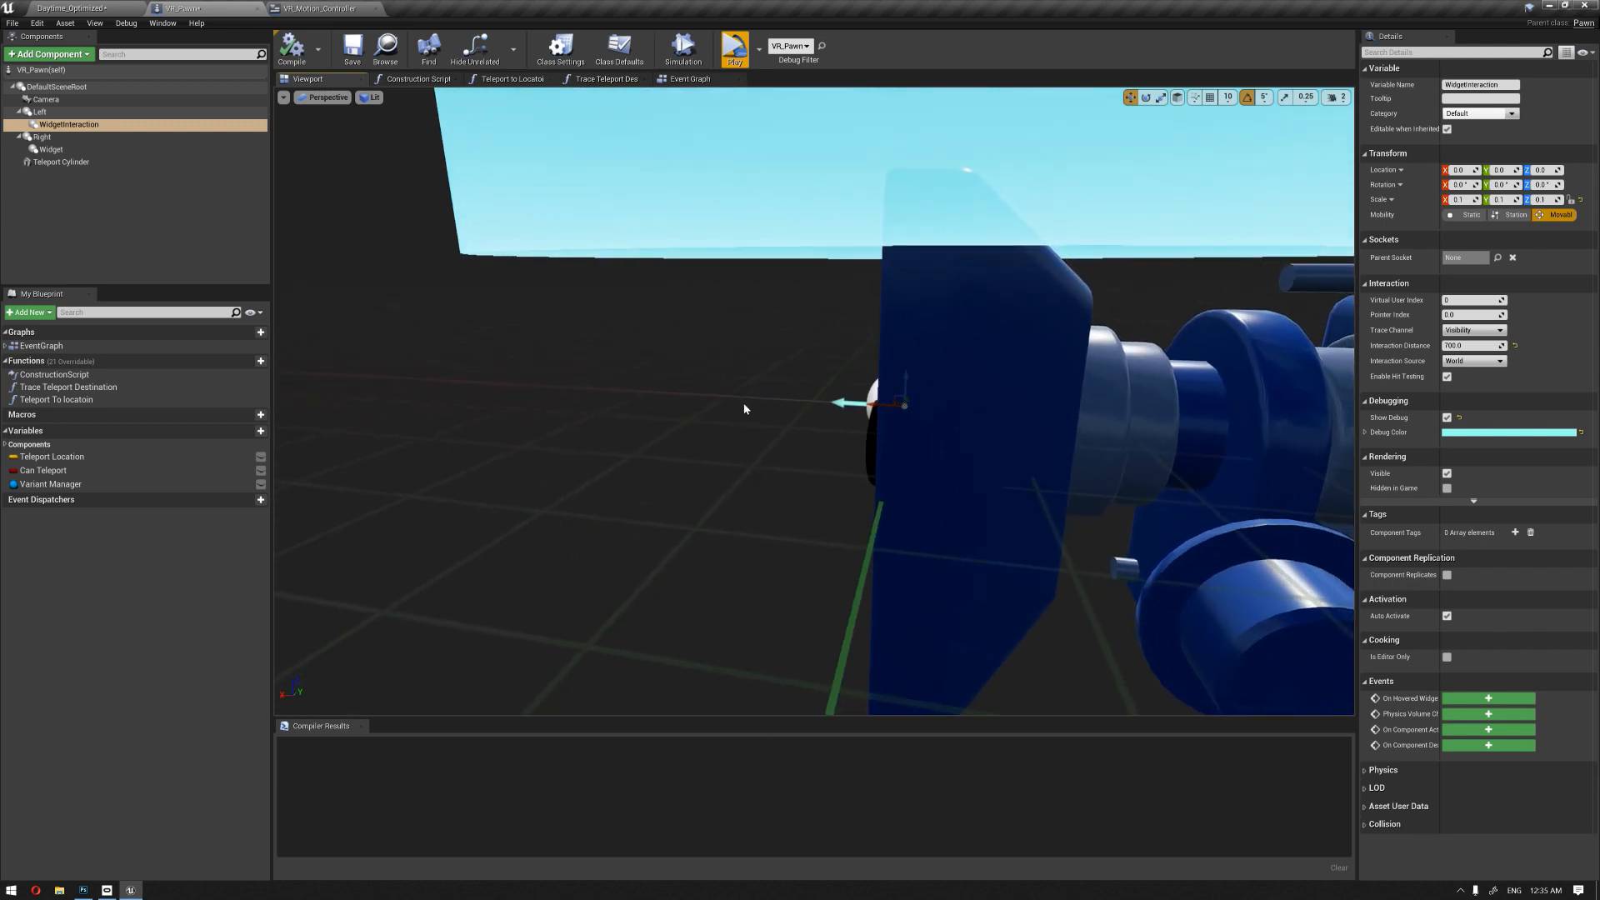
pyautogui.moveTo(747, 404); pyautogui.dragTo(783, 419, button='middle')
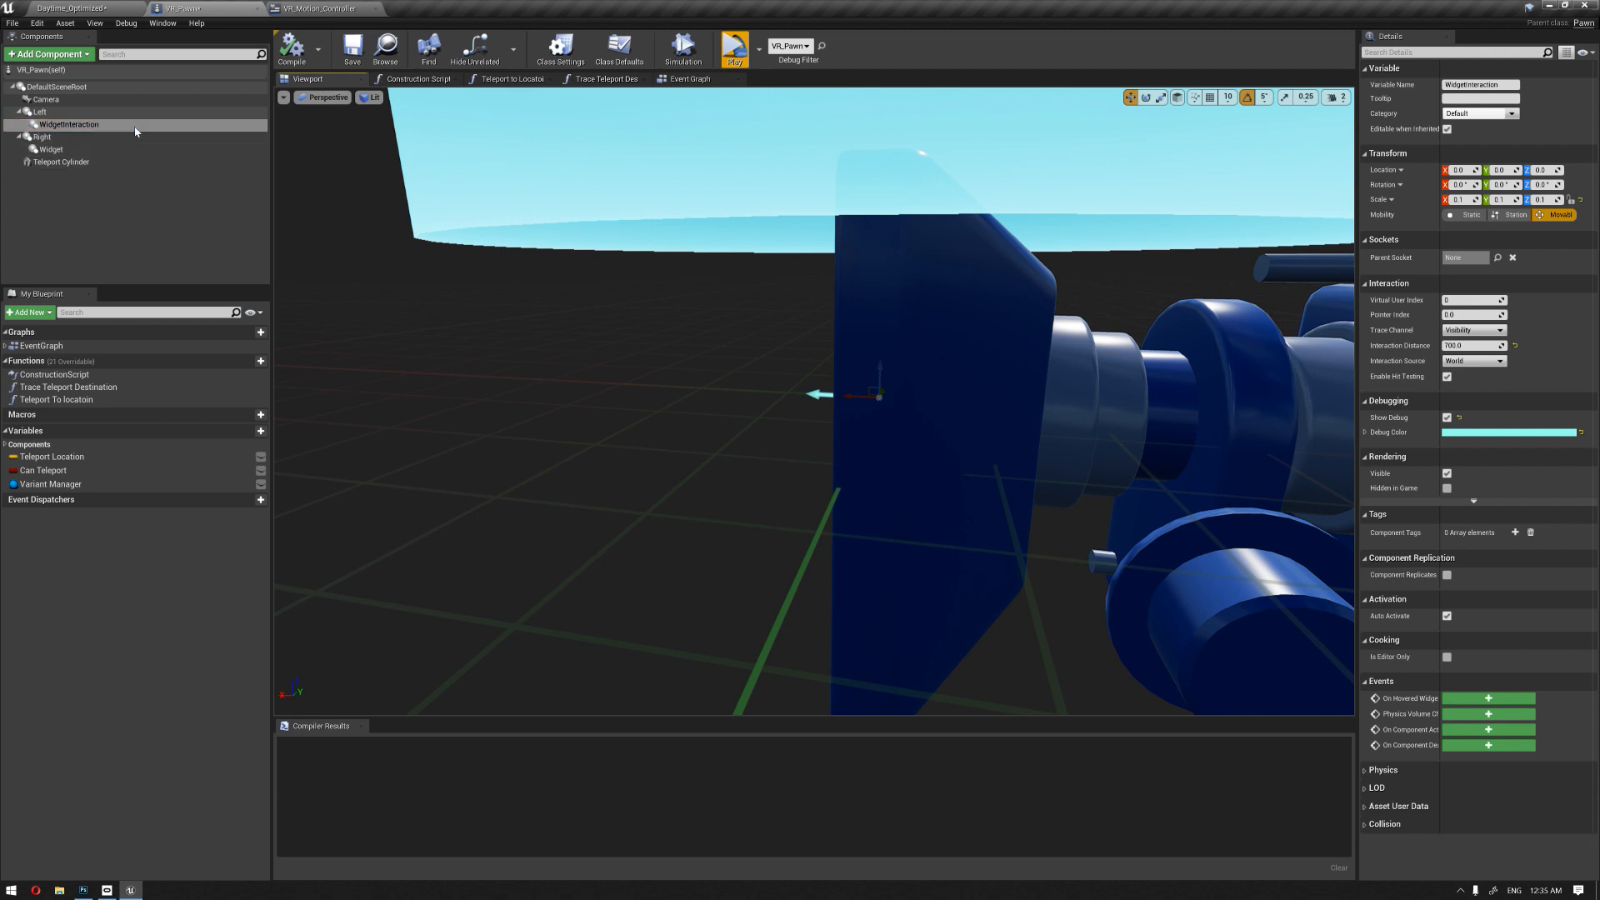
pyautogui.click(135, 125)
pyautogui.press('f')
pyautogui.moveTo(691, 373); pyautogui.dragTo(630, 340, button='right')
pyautogui.scroll(1, 703, 289)
pyautogui.scroll(-1, 703, 289)
pyautogui.moveTo(703, 289); pyautogui.dragTo(661, 264, button='right')
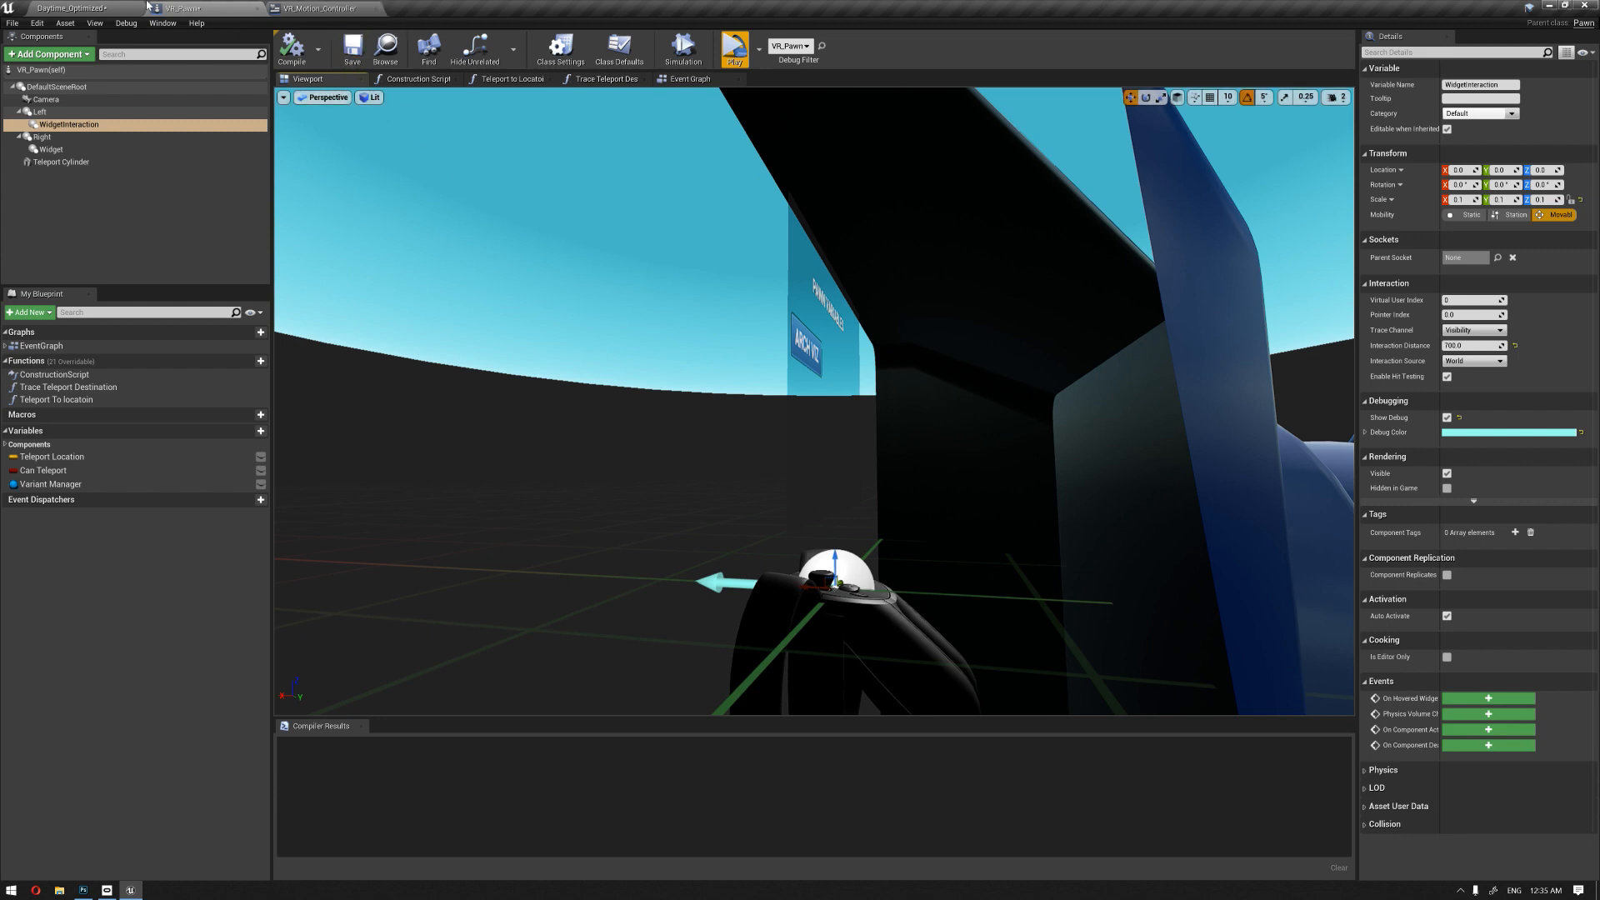
# Step: Open the engine's Input section in the Project Settings
pyautogui.click(62, 23)
pyautogui.moveTo(38, 23)
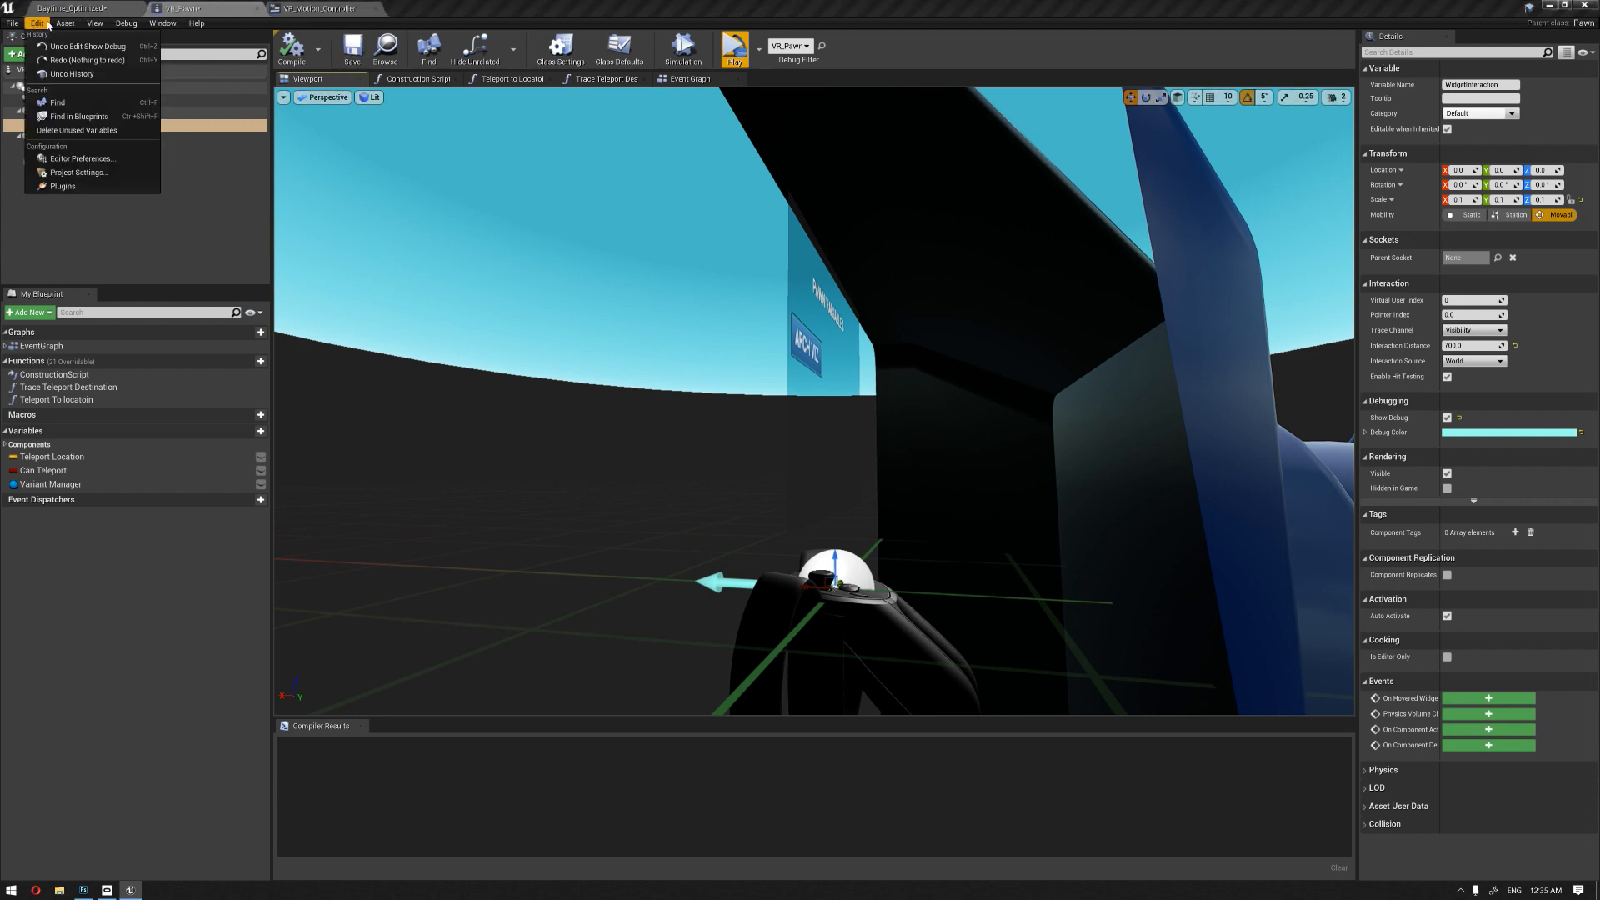
pyautogui.click(79, 173)
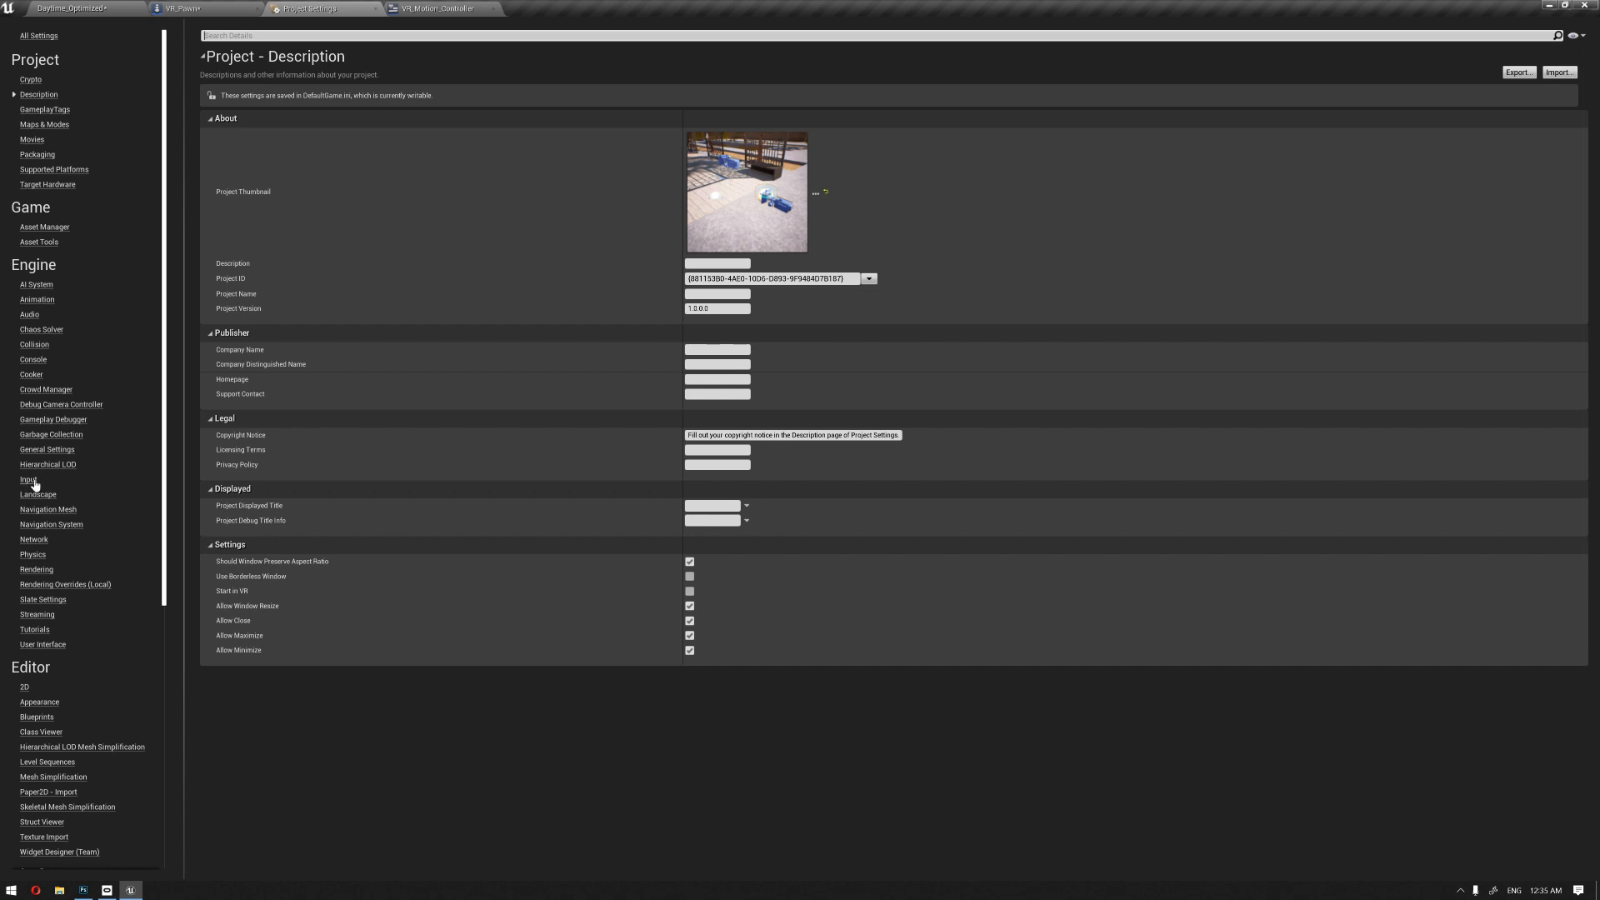
pyautogui.click(29, 480)
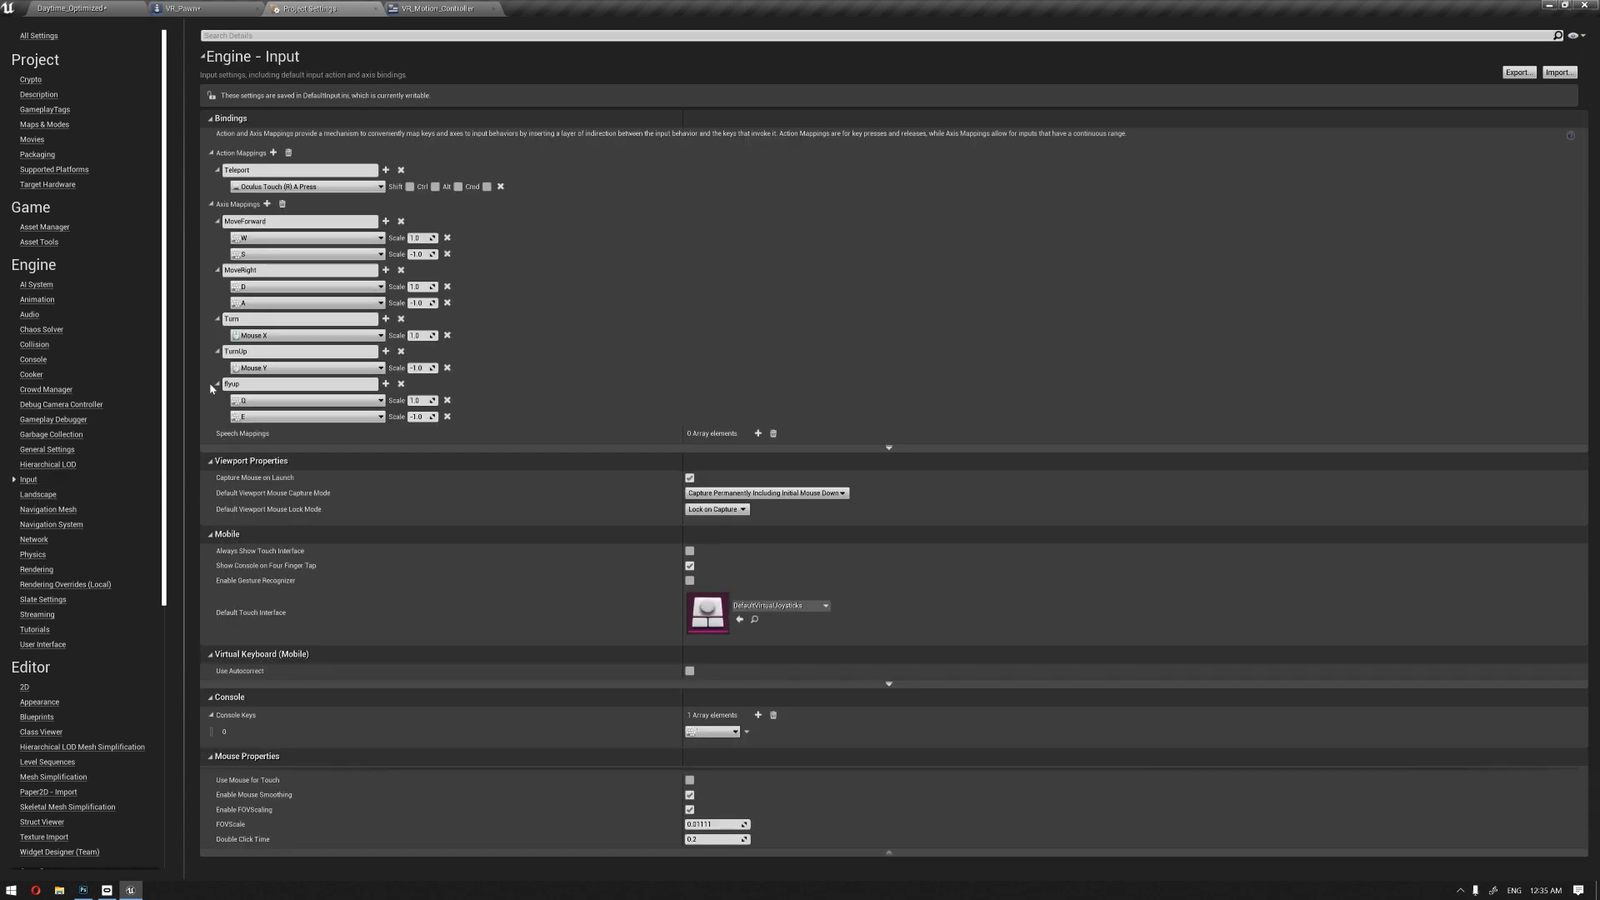
# Step: Add an action mapping named "widget pointer" with Oculus Touch (L) X Press as its only key
pyautogui.click(217, 170)
pyautogui.click(272, 153)
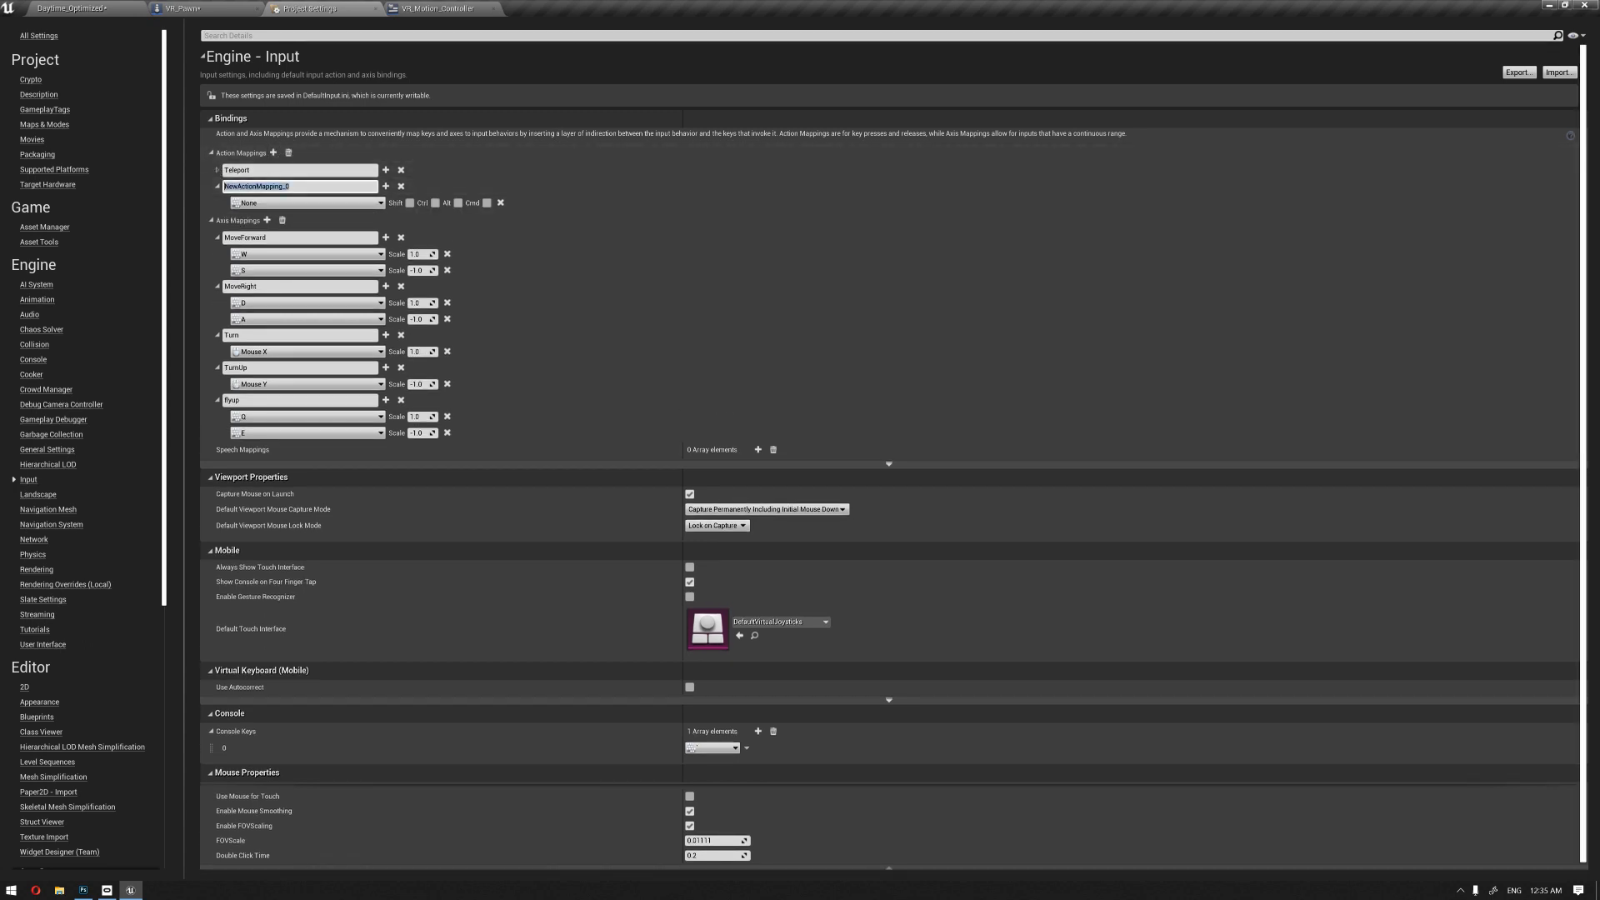
pyautogui.write('widget pointer')
pyautogui.click(279, 204)
pyautogui.write('oculu')
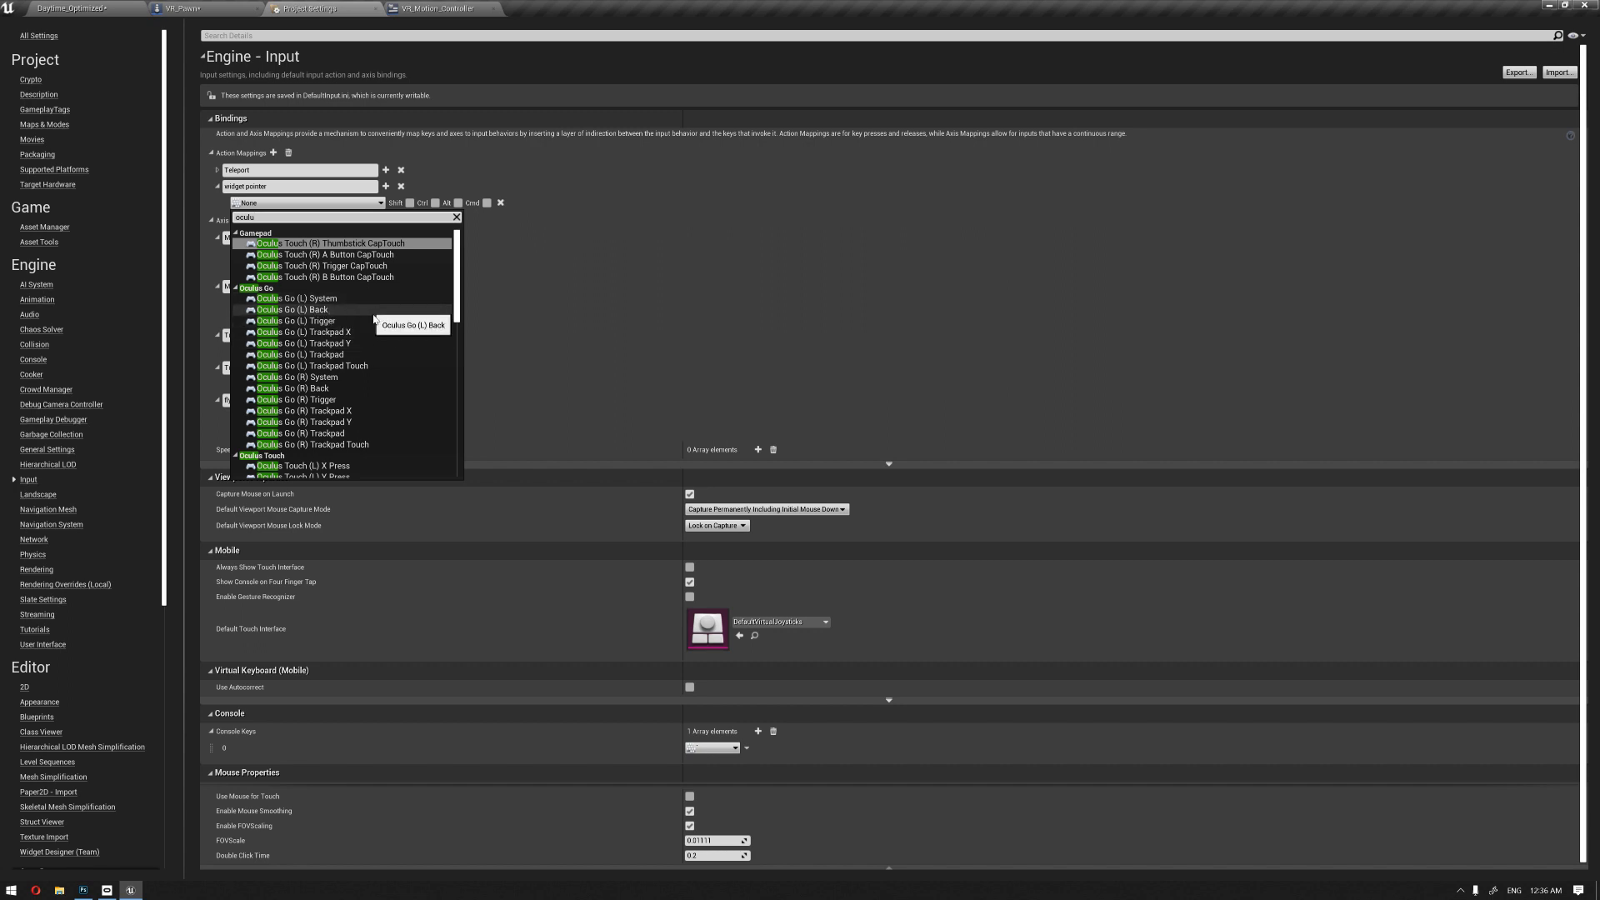
pyautogui.scroll(-3, 400, 350)
pyautogui.scroll(-2, 400, 364)
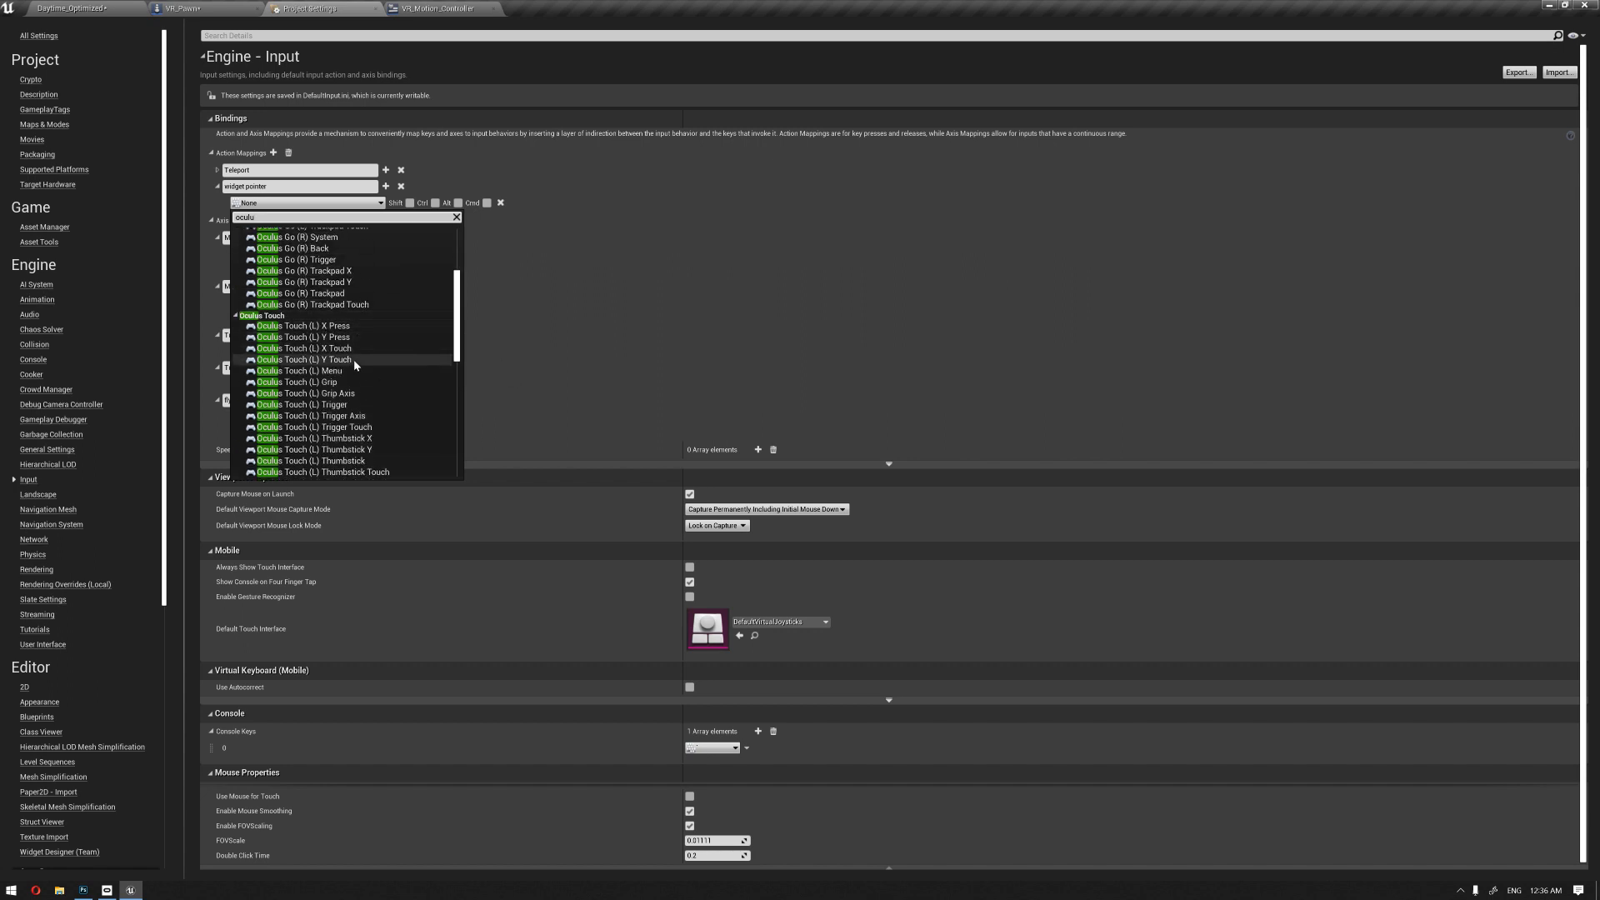
pyautogui.click(350, 326)
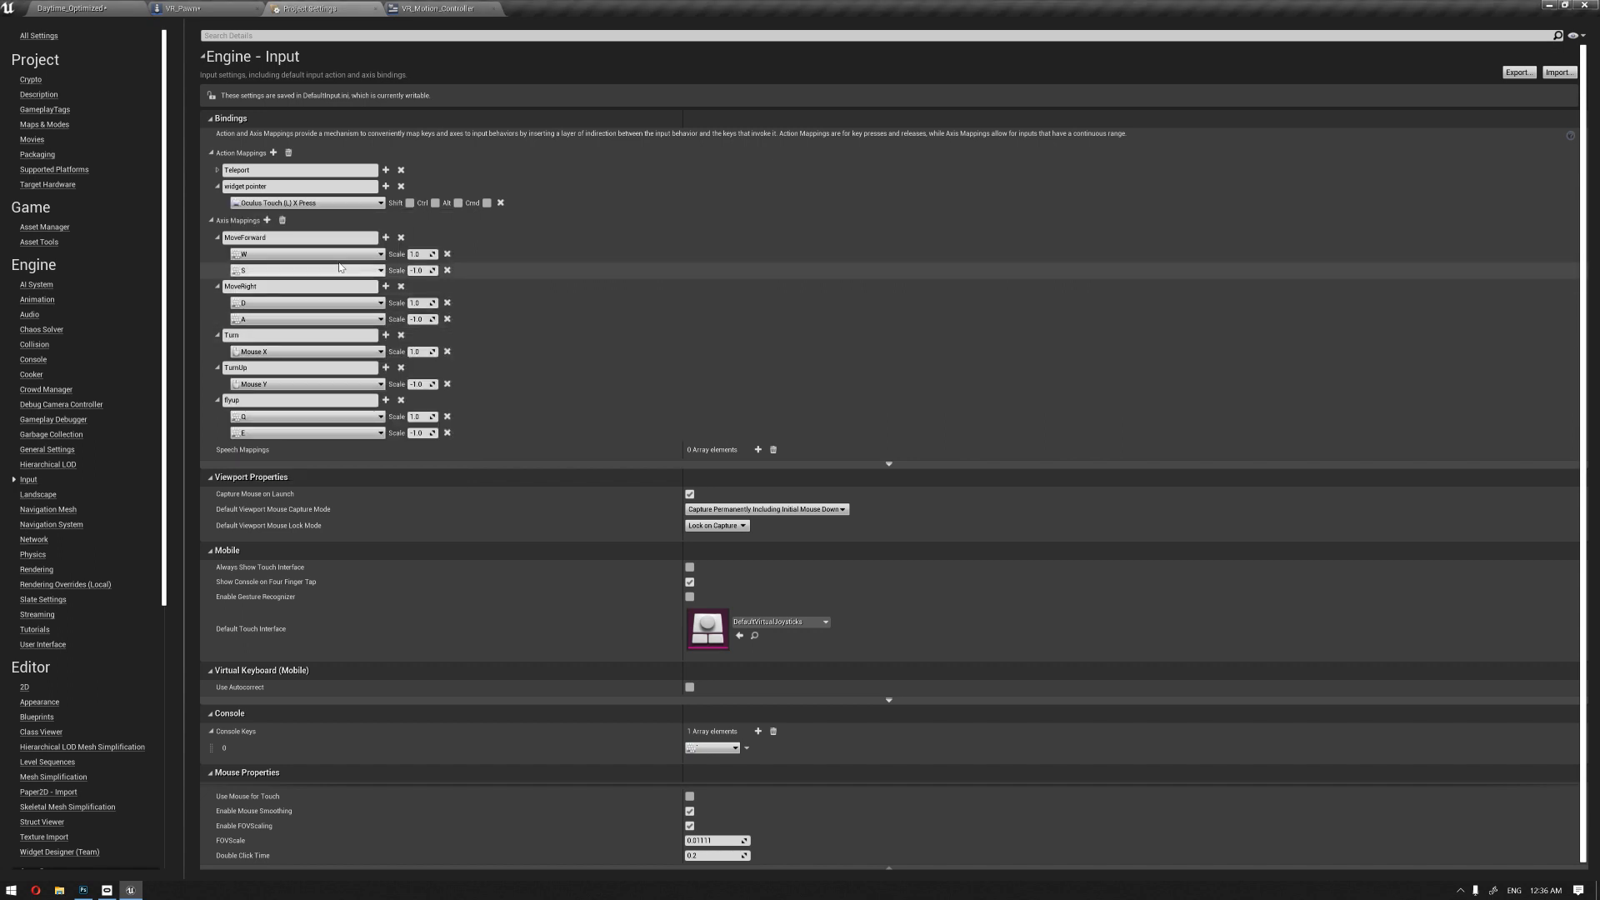
pyautogui.click(386, 186)
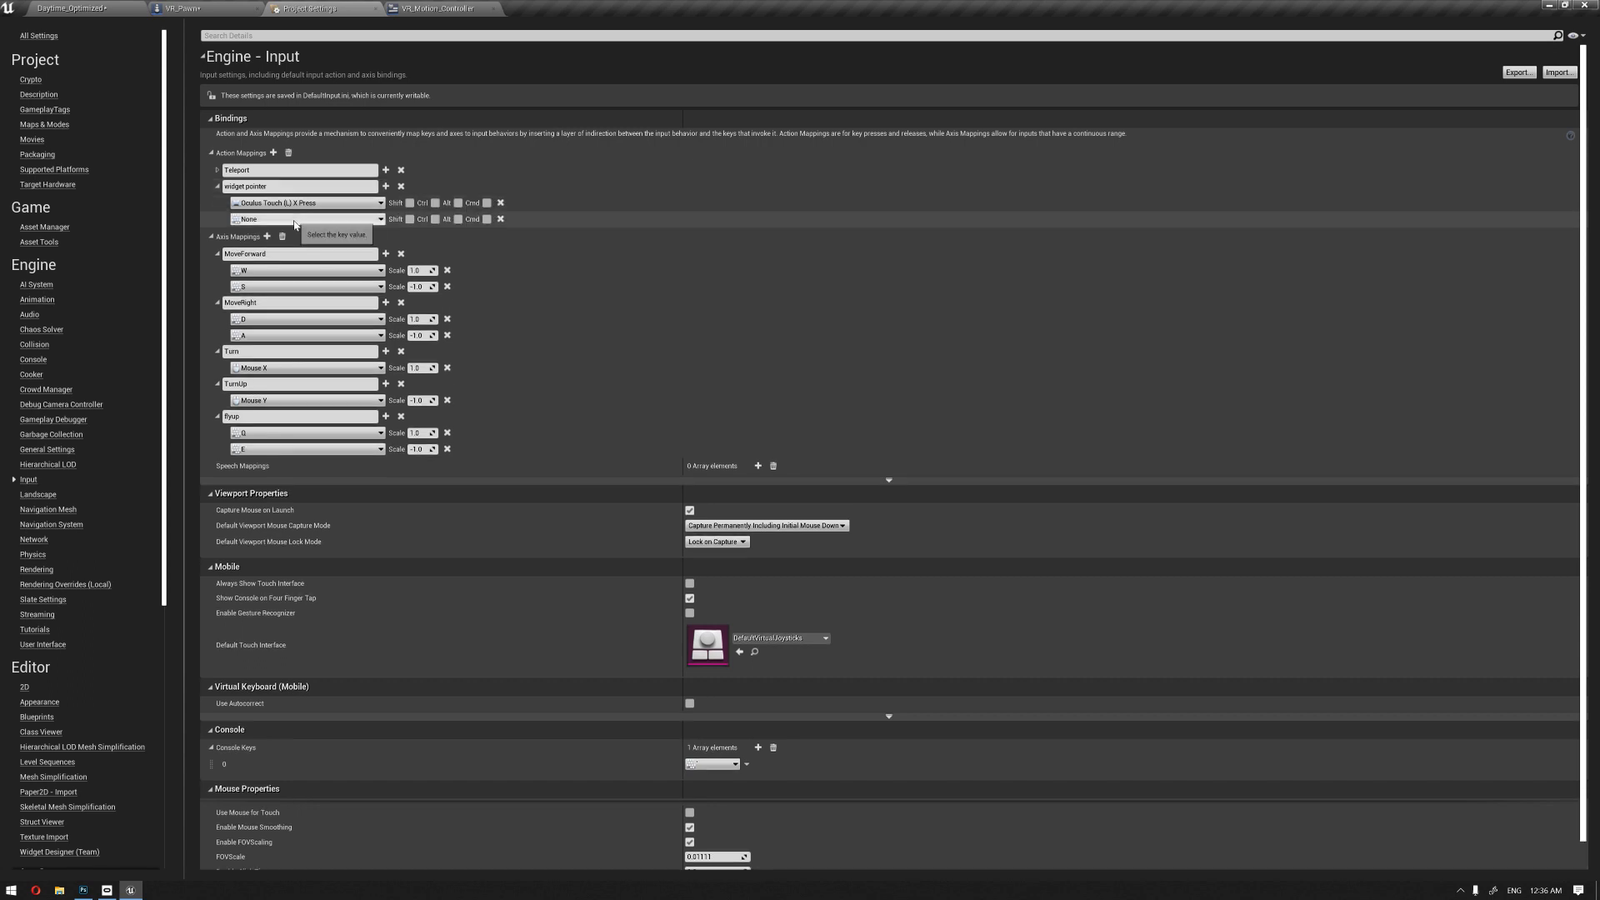
pyautogui.click(500, 219)
# Step: Add an action mapping named "Widget interaction" and bind it to Oculus Touch (L) Y Press
pyautogui.click(273, 153)
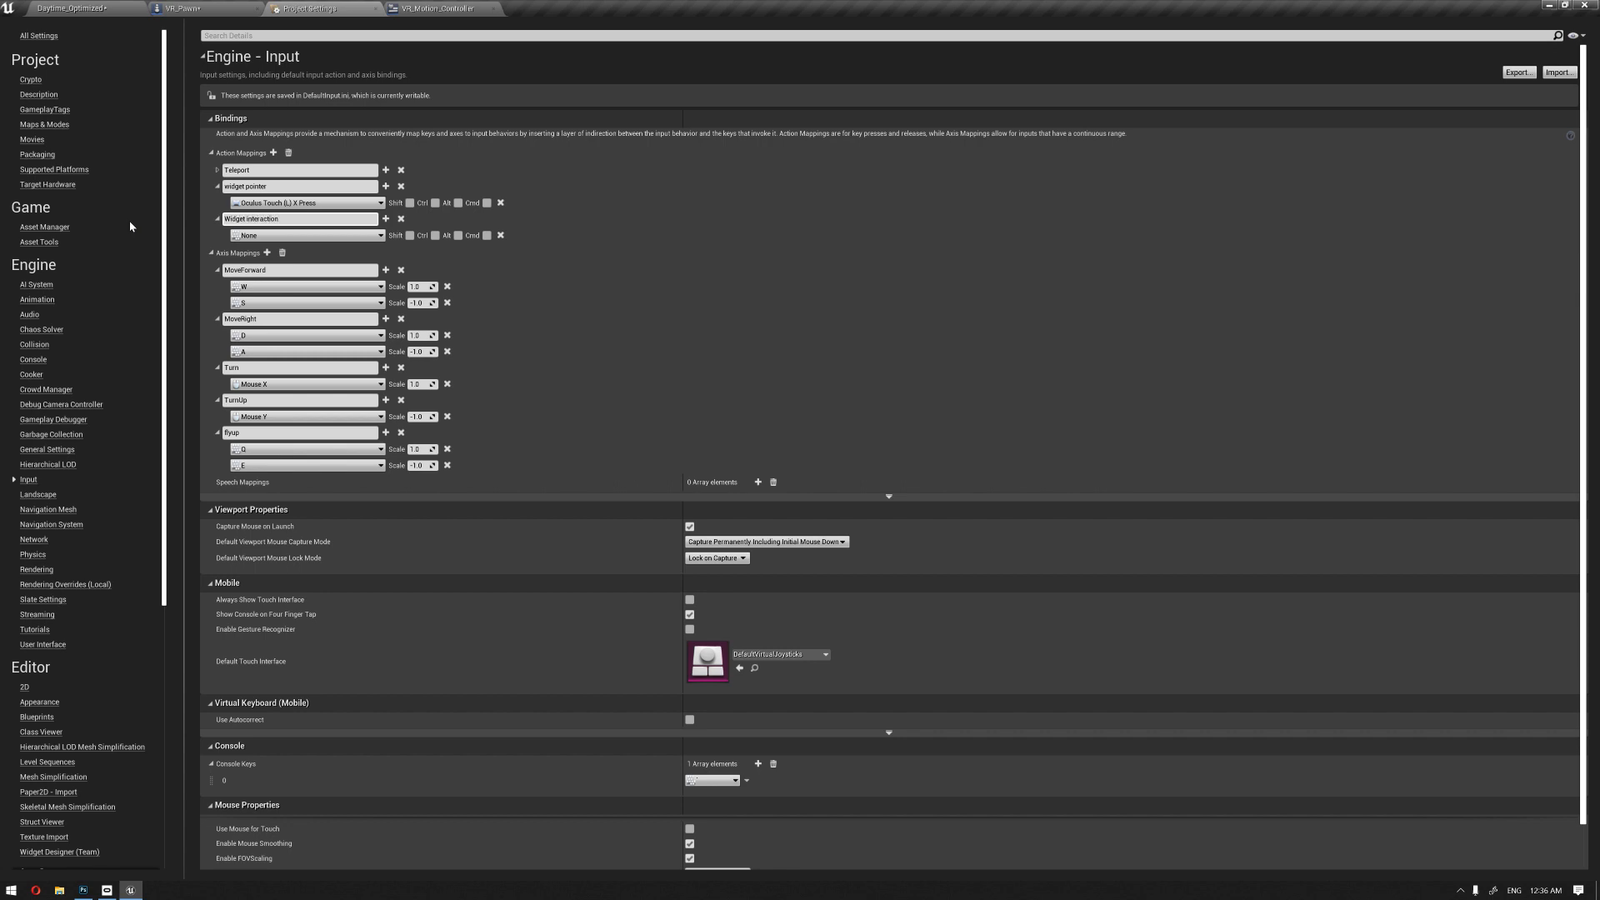
pyautogui.click(301, 235)
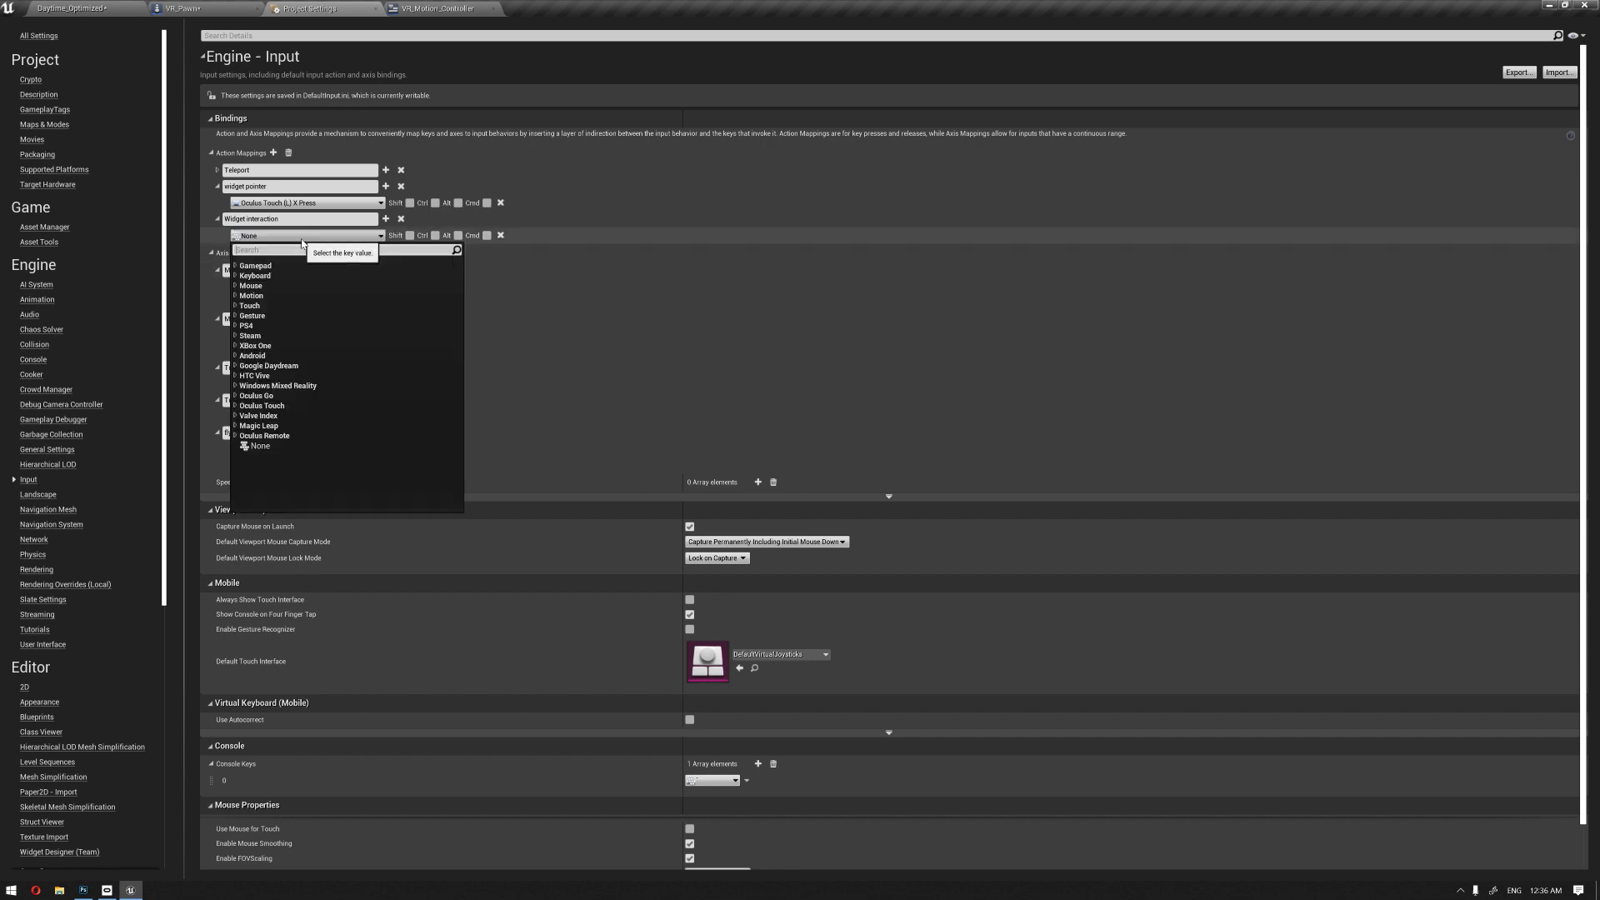
pyautogui.write('oculus')
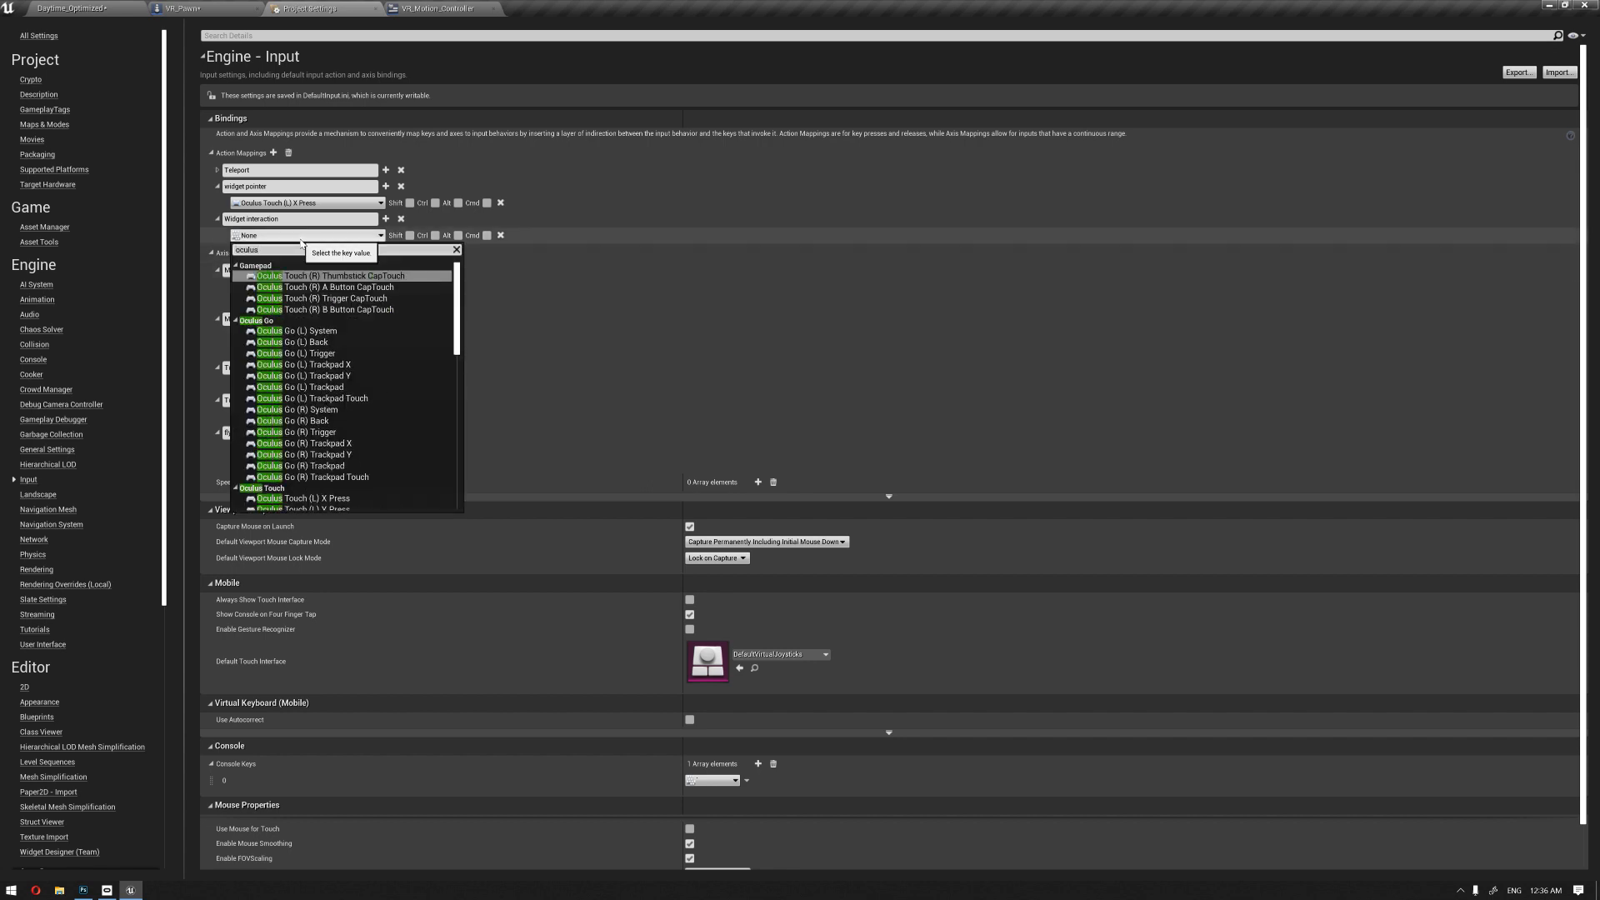
pyautogui.scroll(-3, 317, 261)
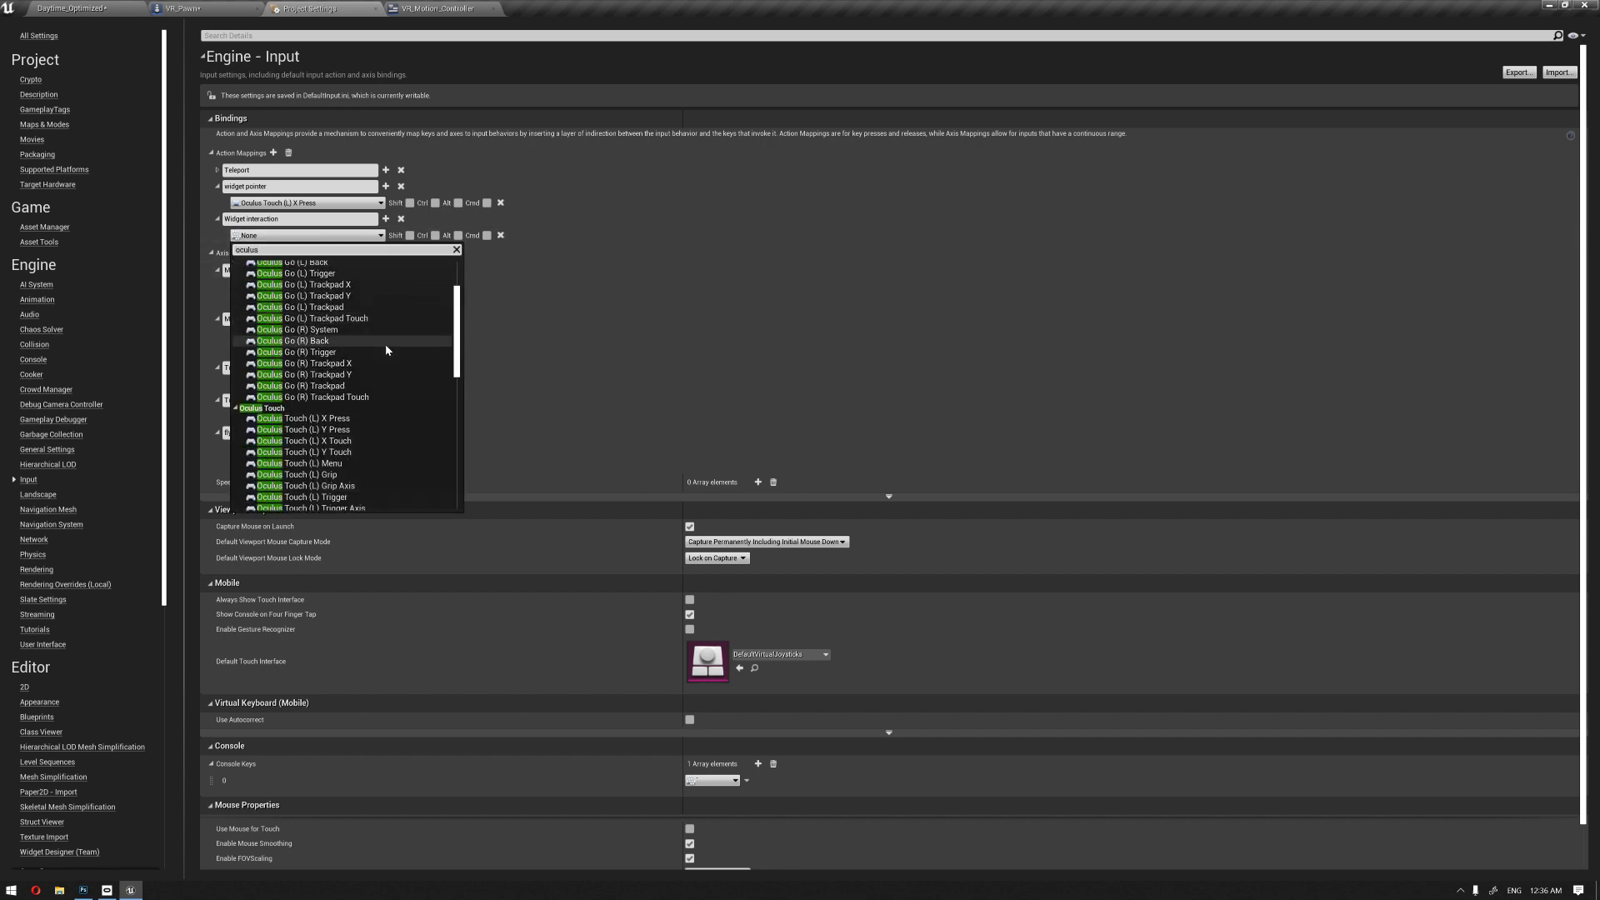
pyautogui.click(350, 429)
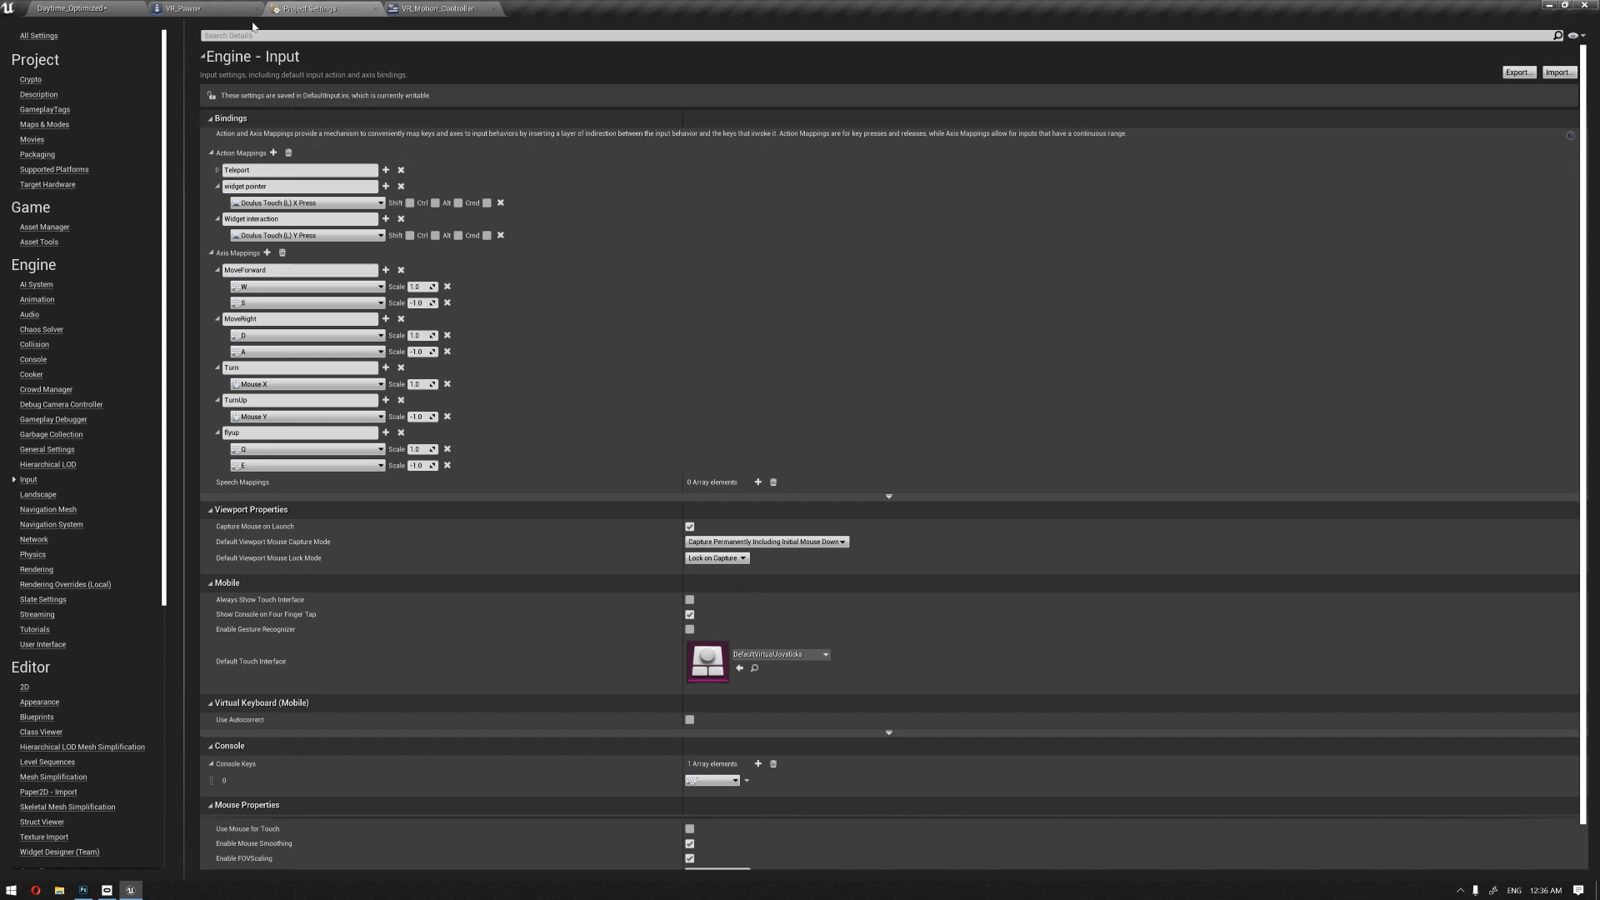
# Step: Add the widget pointer input action event to VR_Pawn's Event Graph, below the teleport trace nodes
pyautogui.click(185, 8)
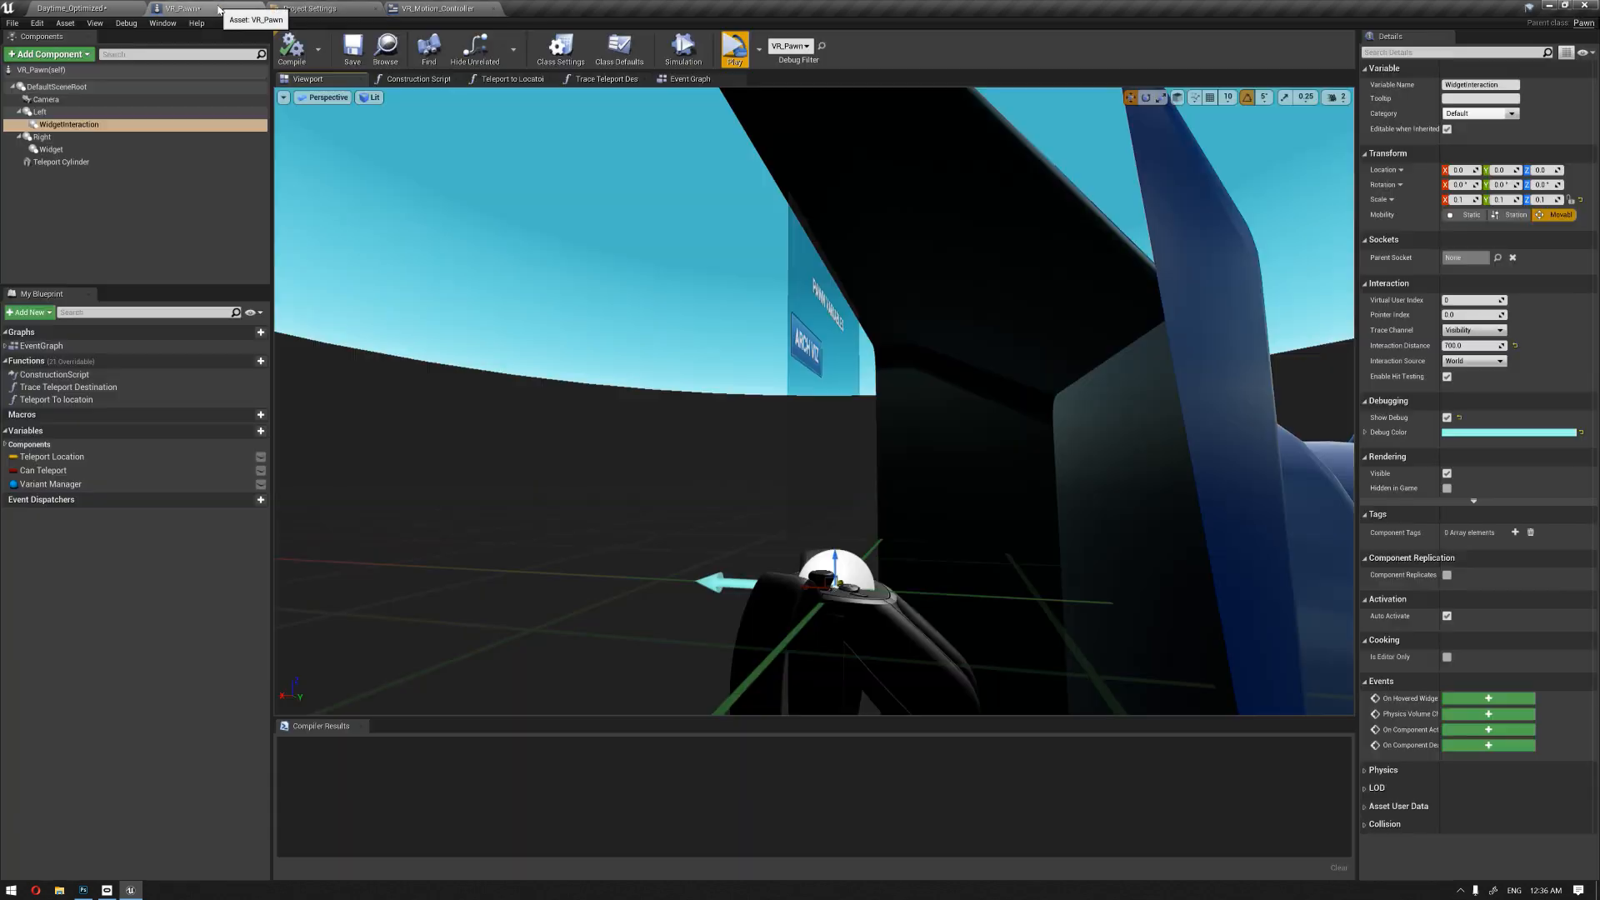
pyautogui.click(687, 79)
pyautogui.moveTo(746, 316); pyautogui.dragTo(732, 259, button='right')
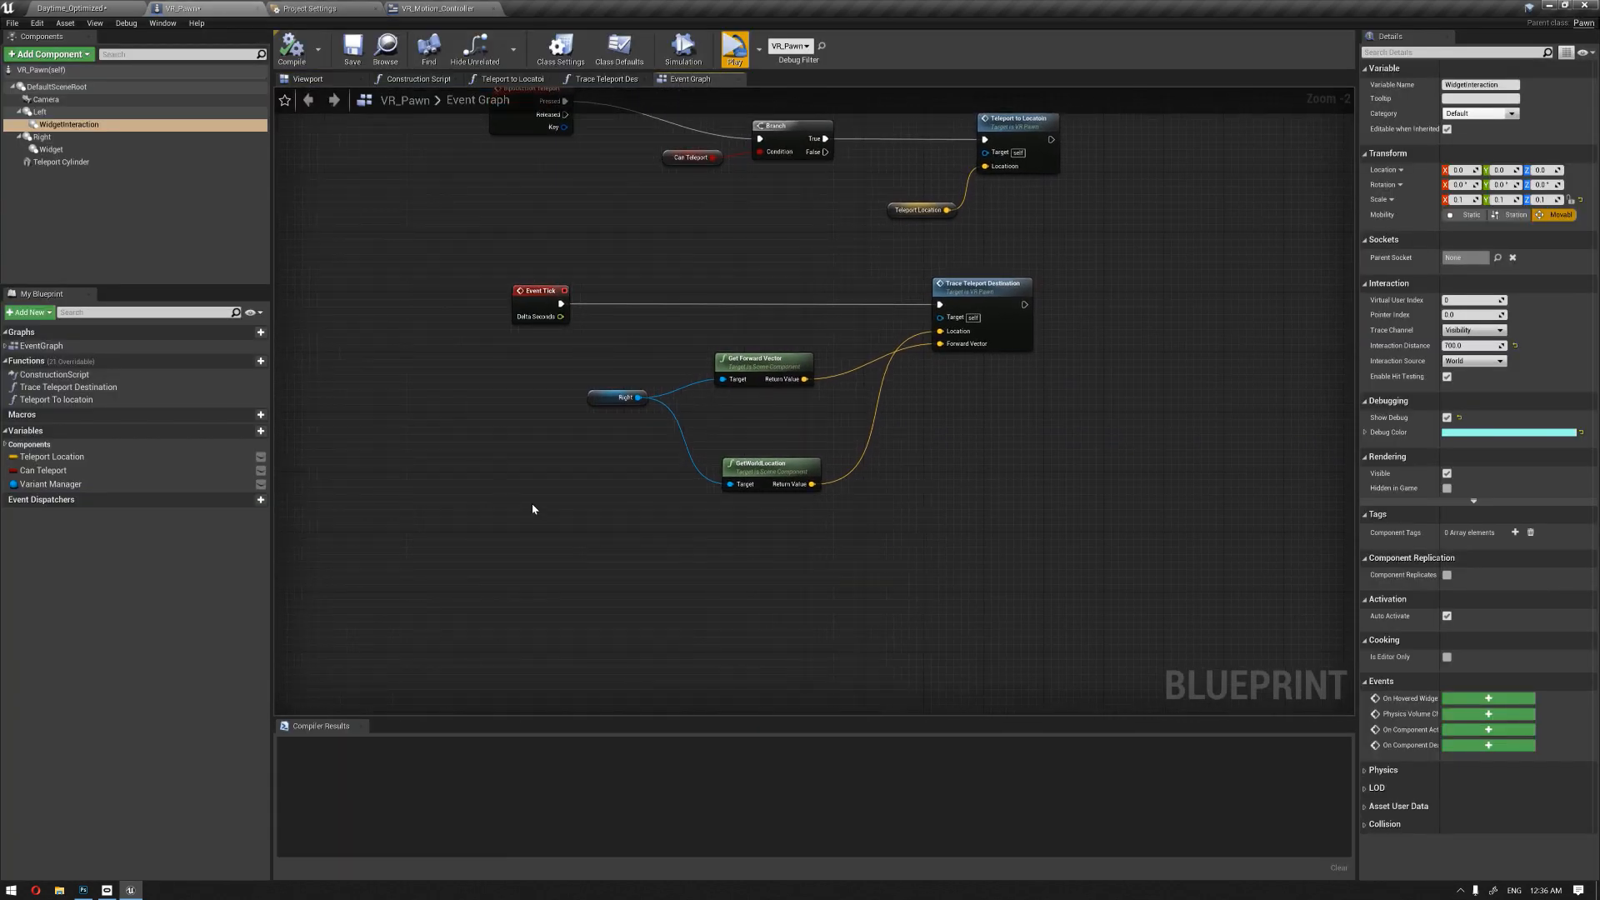
pyautogui.moveTo(622, 568); pyautogui.dragTo(675, 372, button='right')
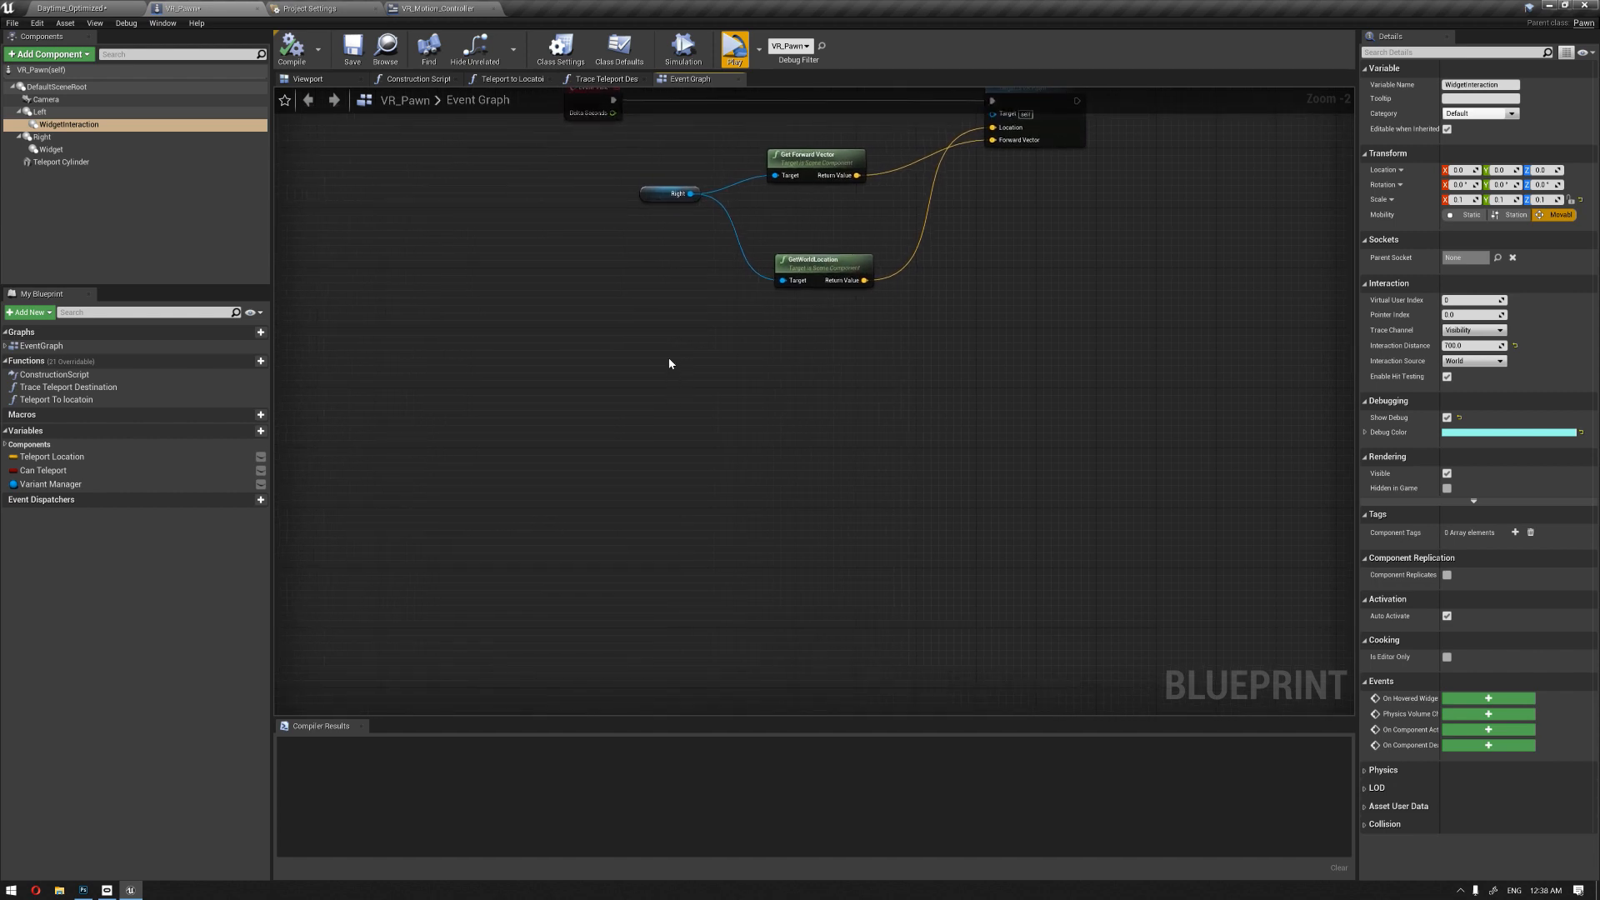
pyautogui.rightClick(668, 360)
pyautogui.write('widget point')
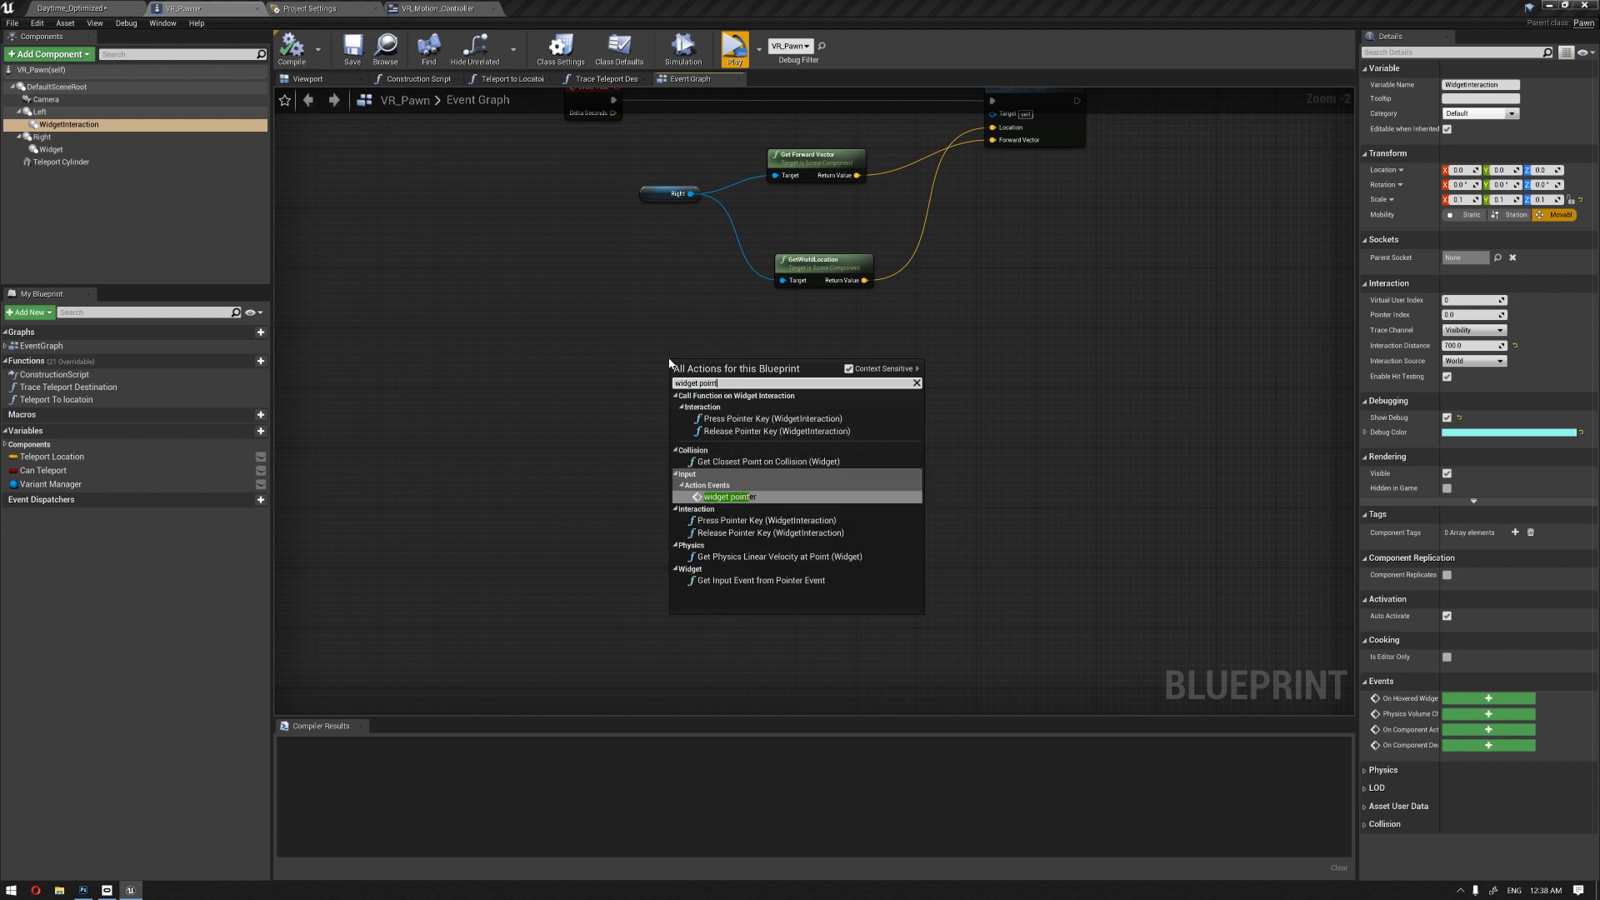
pyautogui.click(729, 497)
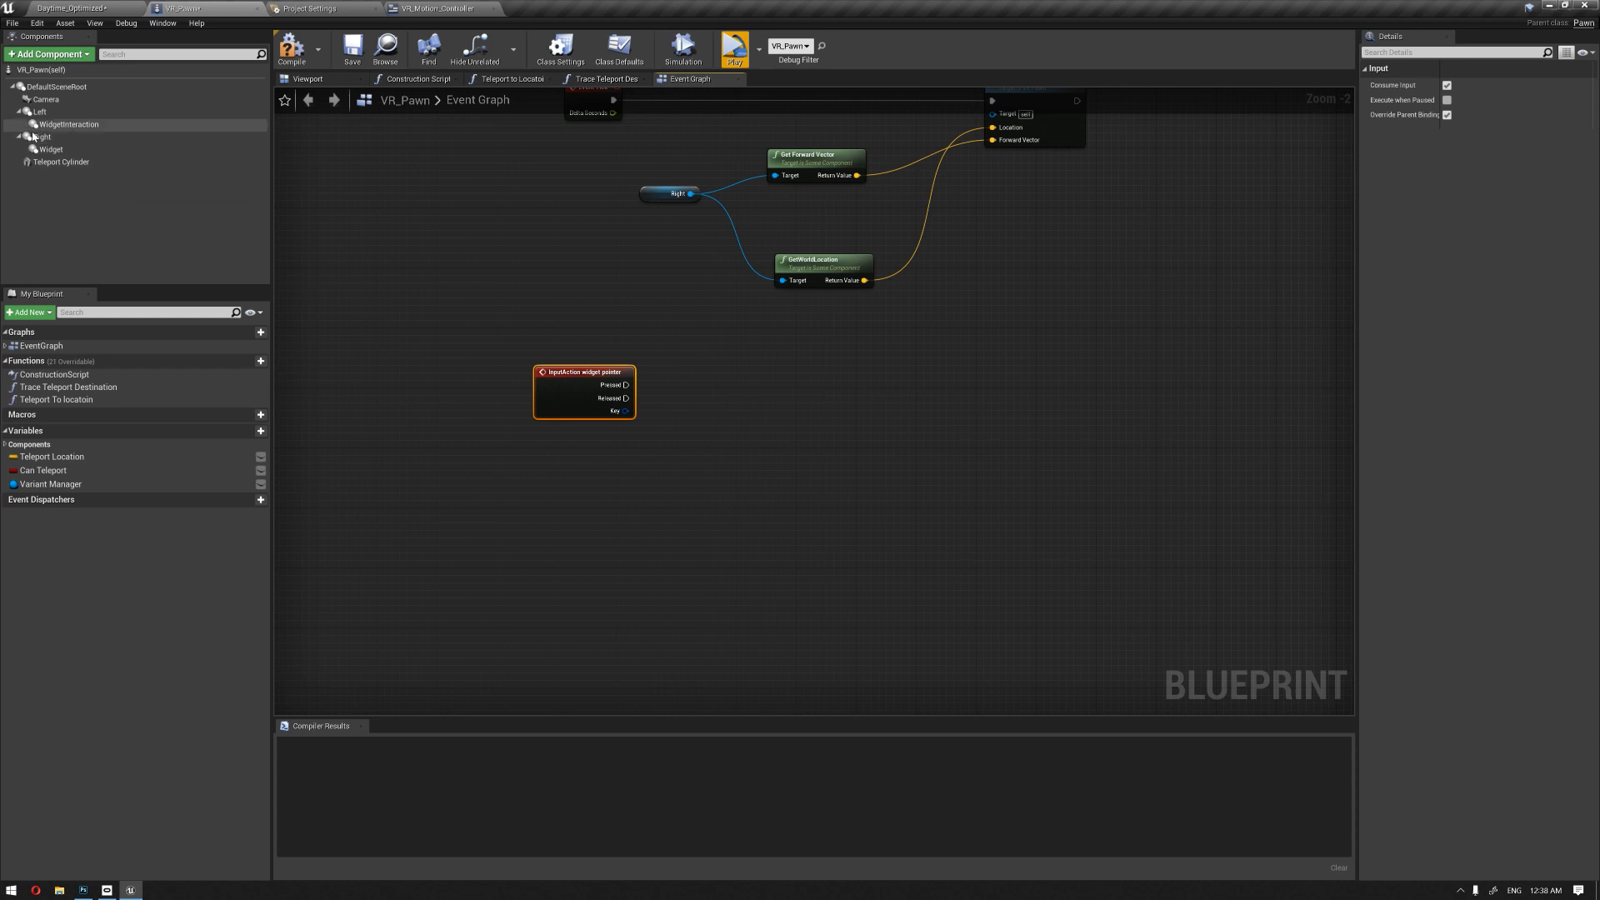
# Step: Add a Widget Interaction reference to the graph with a Set Show Debug node that targets it
pyautogui.moveTo(61, 127); pyautogui.dragTo(648, 483)
pyautogui.scroll(2, 607, 458)
pyautogui.moveTo(737, 436); pyautogui.dragTo(737, 414)
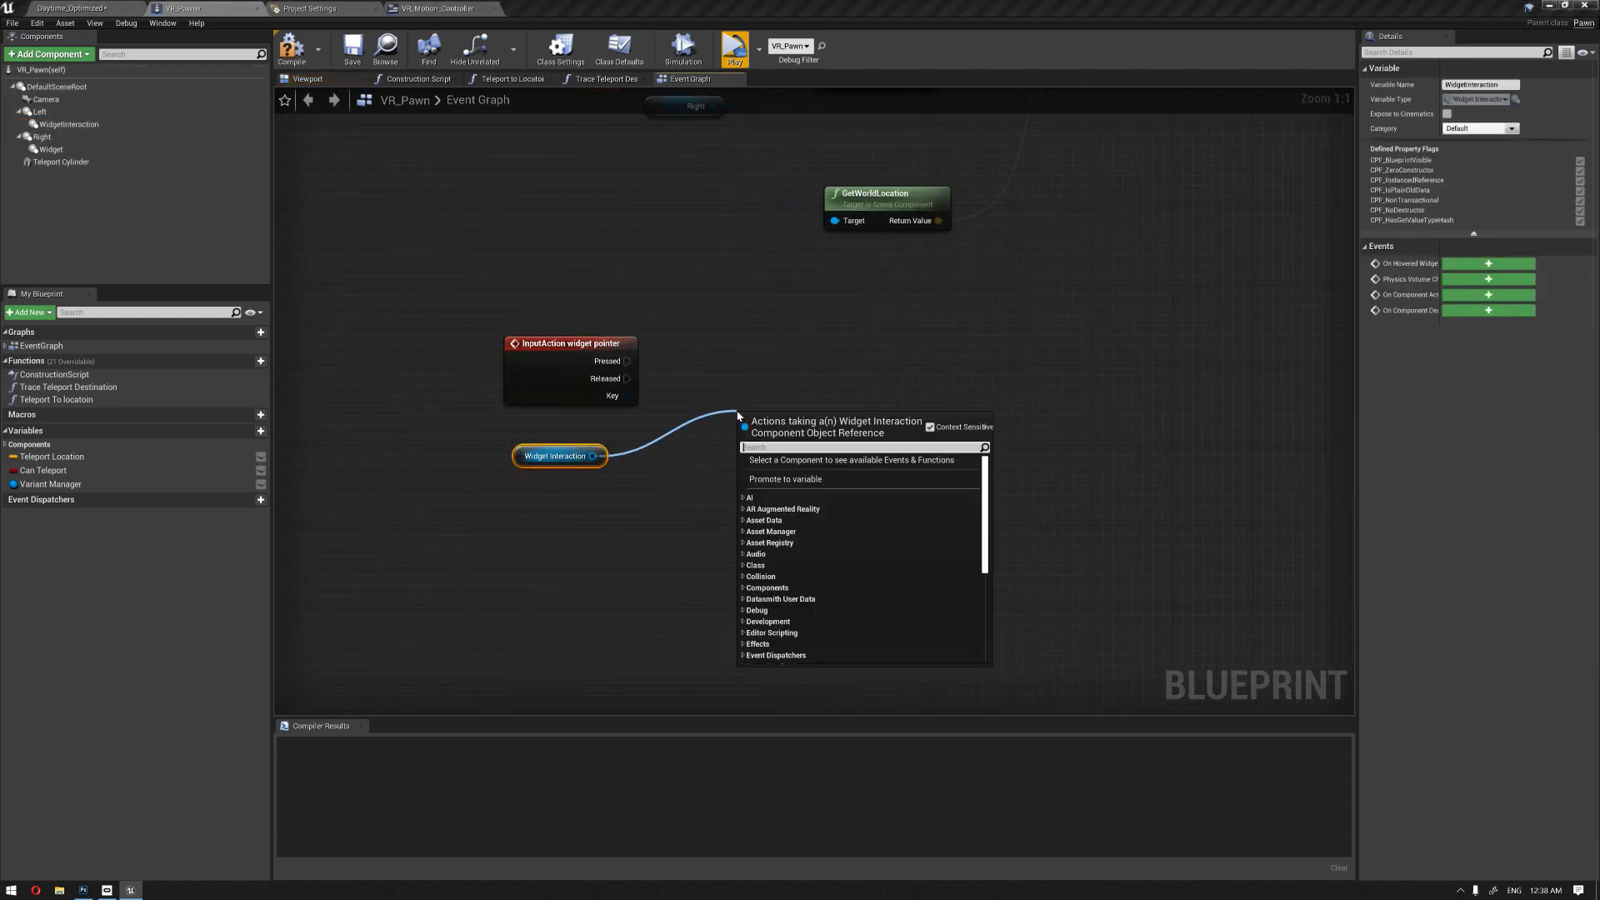
pyautogui.write('show')
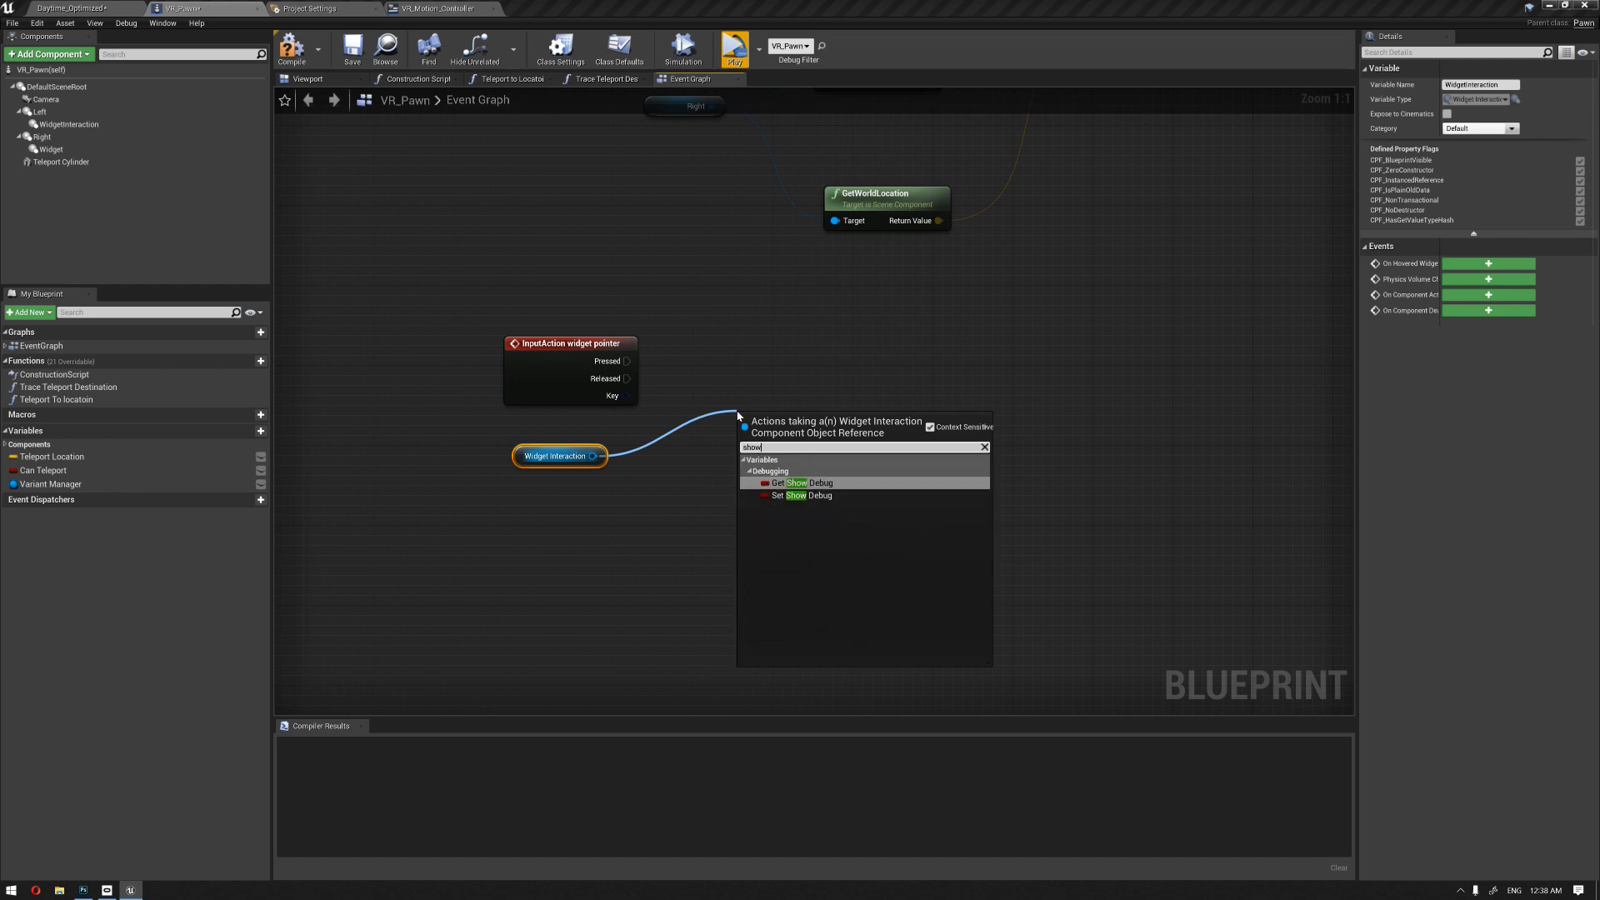
pyautogui.click(800, 495)
pyautogui.moveTo(782, 431); pyautogui.dragTo(832, 349)
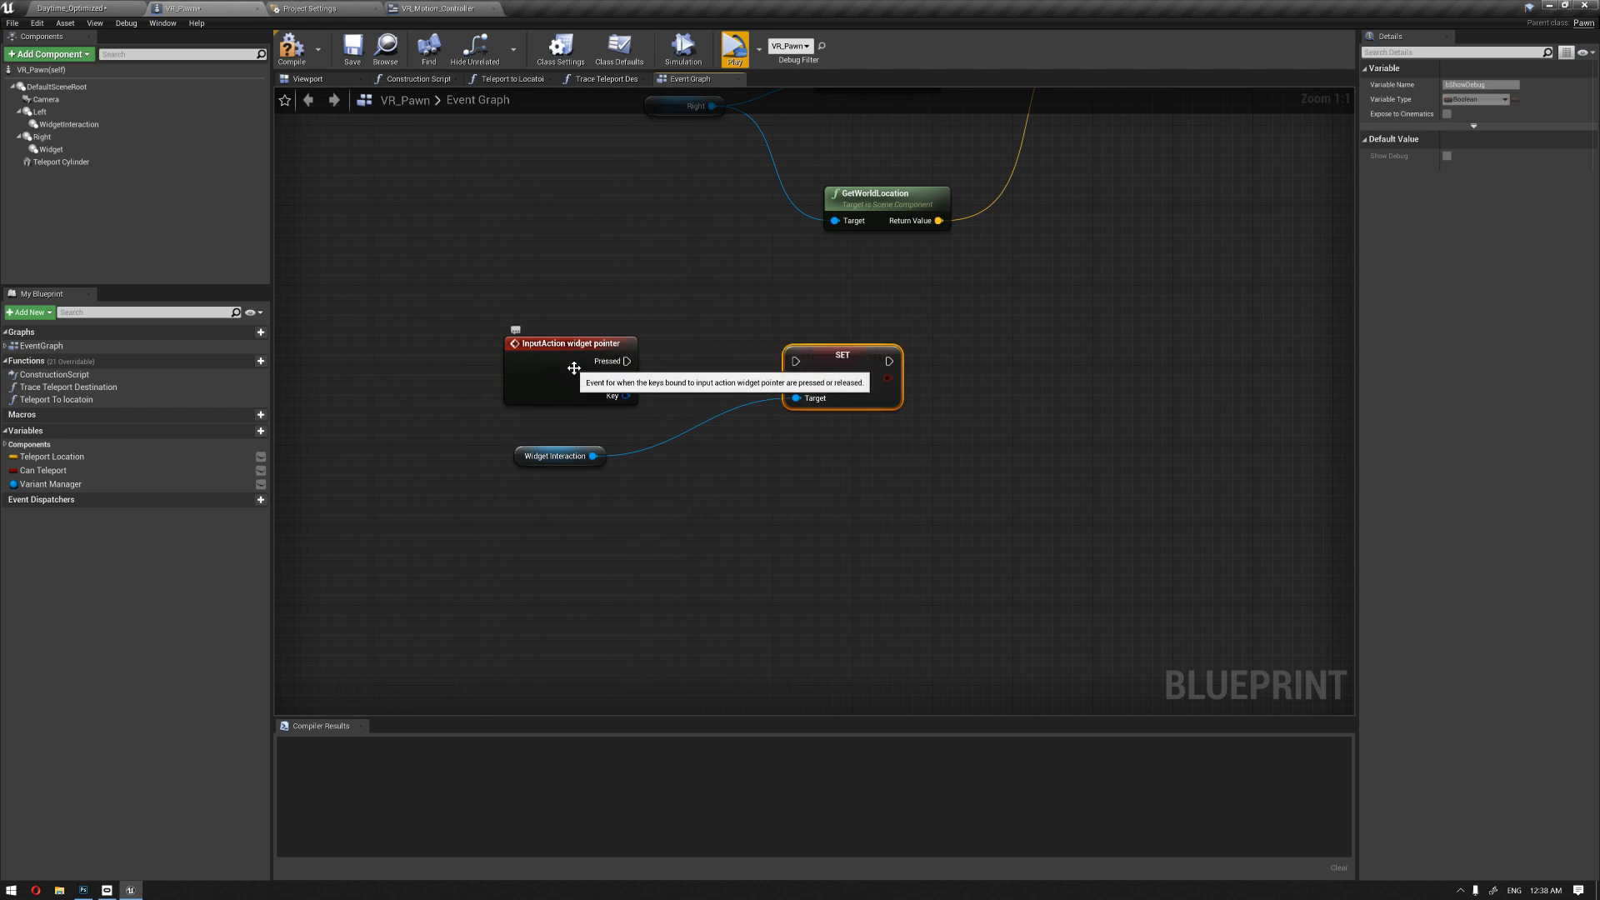
# Step: Connect the widget pointer event's Pressed output to the Set Show Debug node and turn Show Debug on there
pyautogui.click(315, 9)
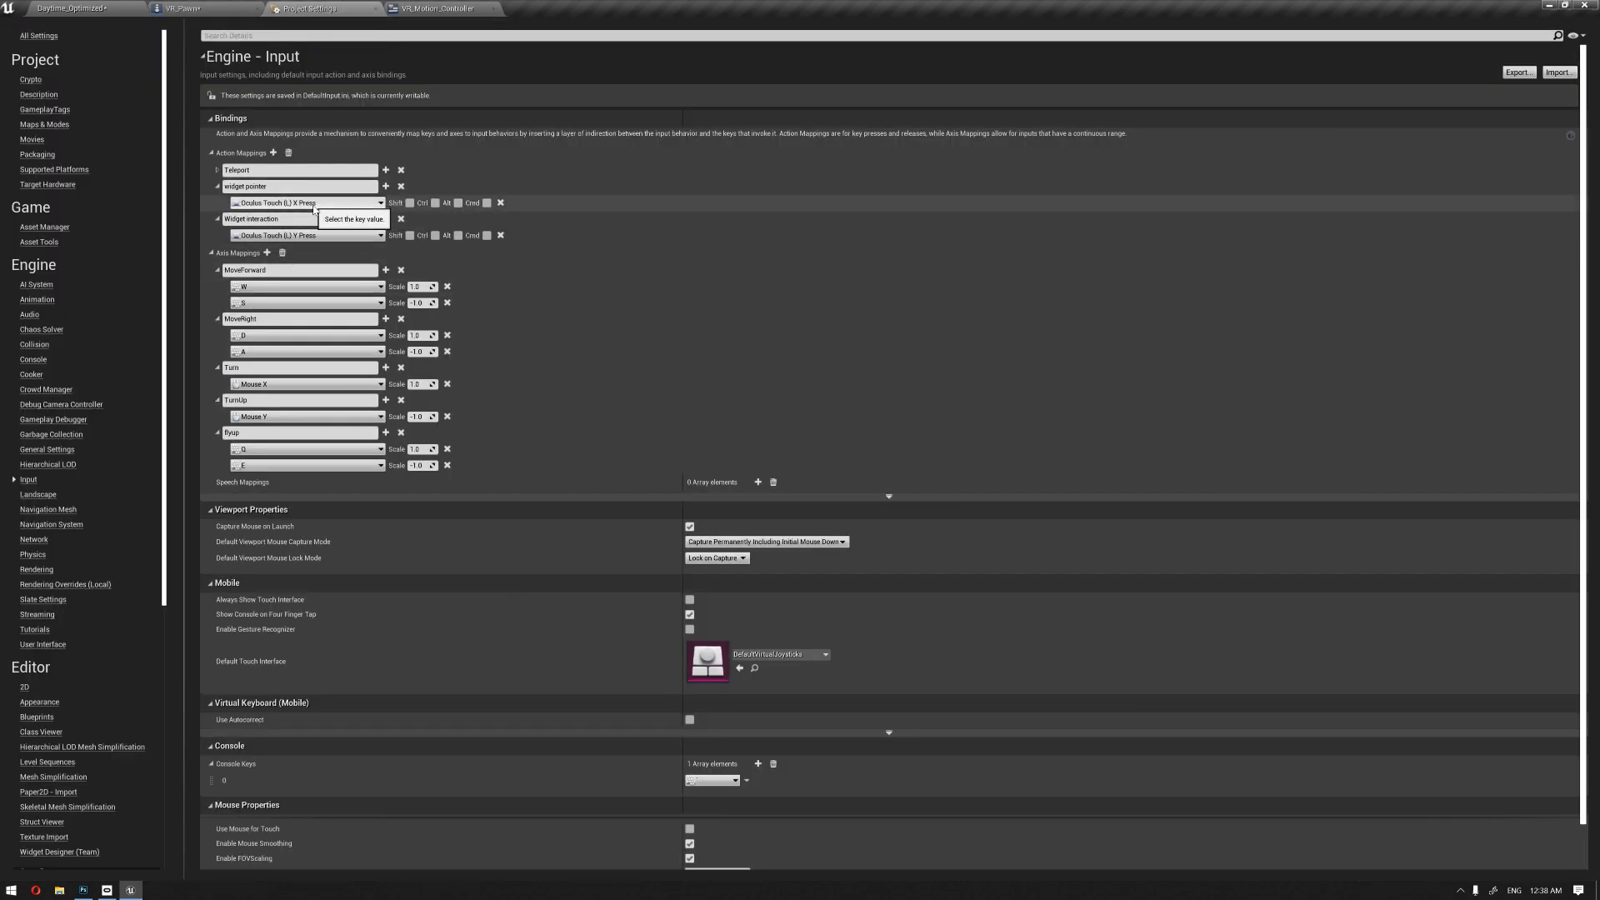
pyautogui.click(220, 12)
pyautogui.moveTo(627, 361); pyautogui.dragTo(796, 362)
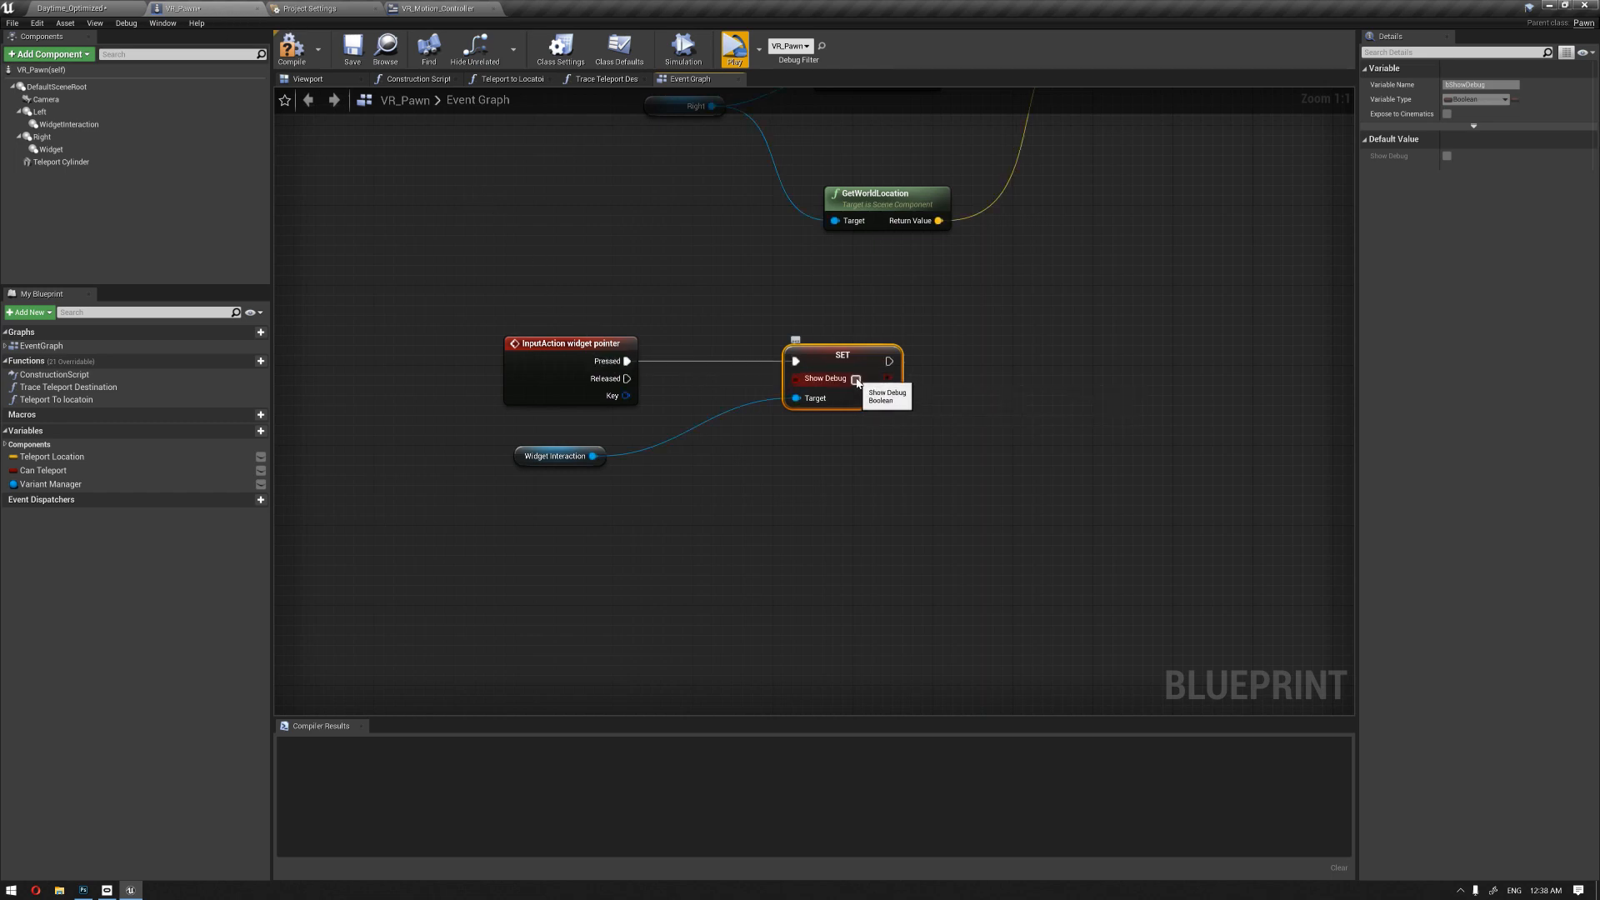
pyautogui.moveTo(846, 354); pyautogui.dragTo(837, 344)
# Step: Duplicate the Set Show Debug node with Show Debug off, and connect it to the Released output and the Widget Interaction reference
pyautogui.hotkey('ctrl', 'c')
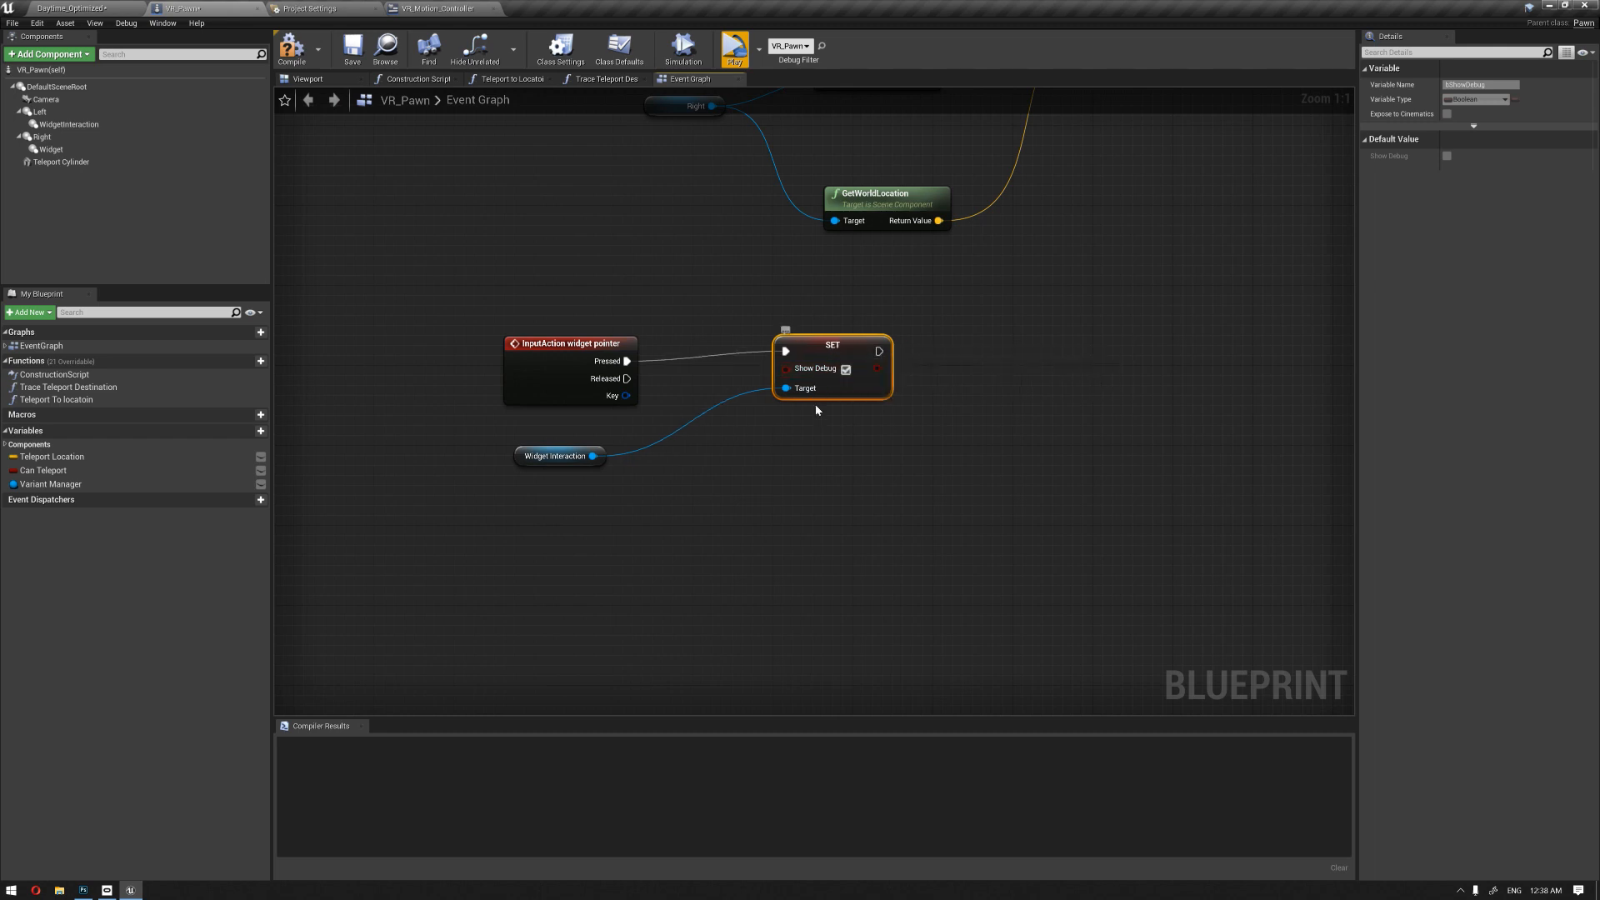
pyautogui.hotkey('ctrl', 'v')
pyautogui.moveTo(842, 472); pyautogui.dragTo(842, 463)
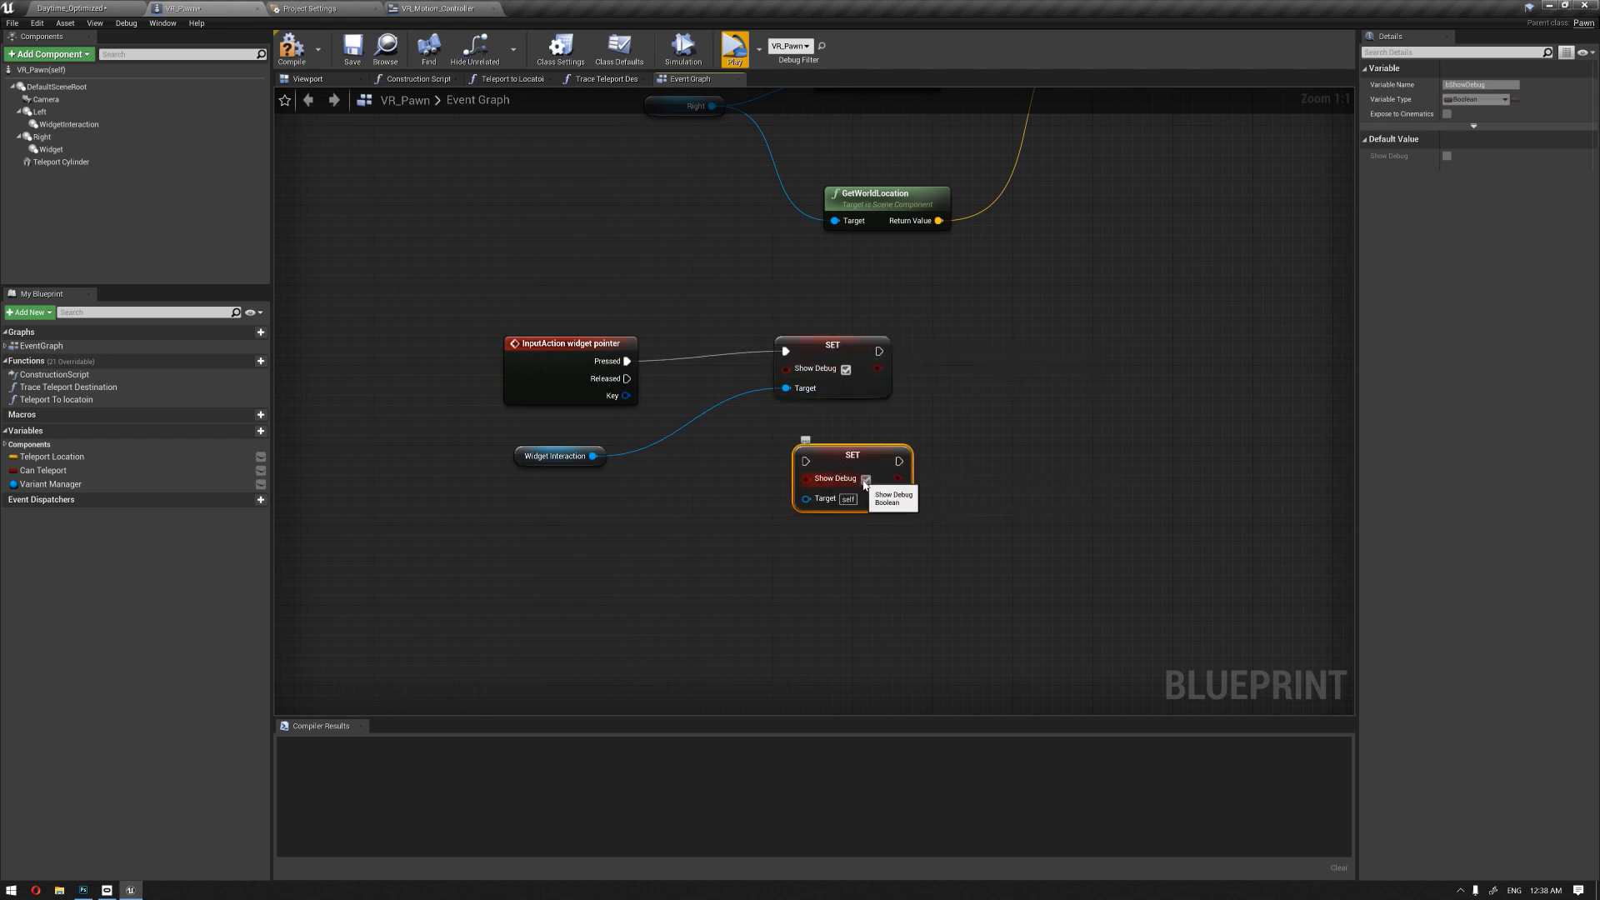
pyautogui.moveTo(627, 380); pyautogui.dragTo(800, 458)
pyautogui.moveTo(602, 456); pyautogui.dragTo(847, 457)
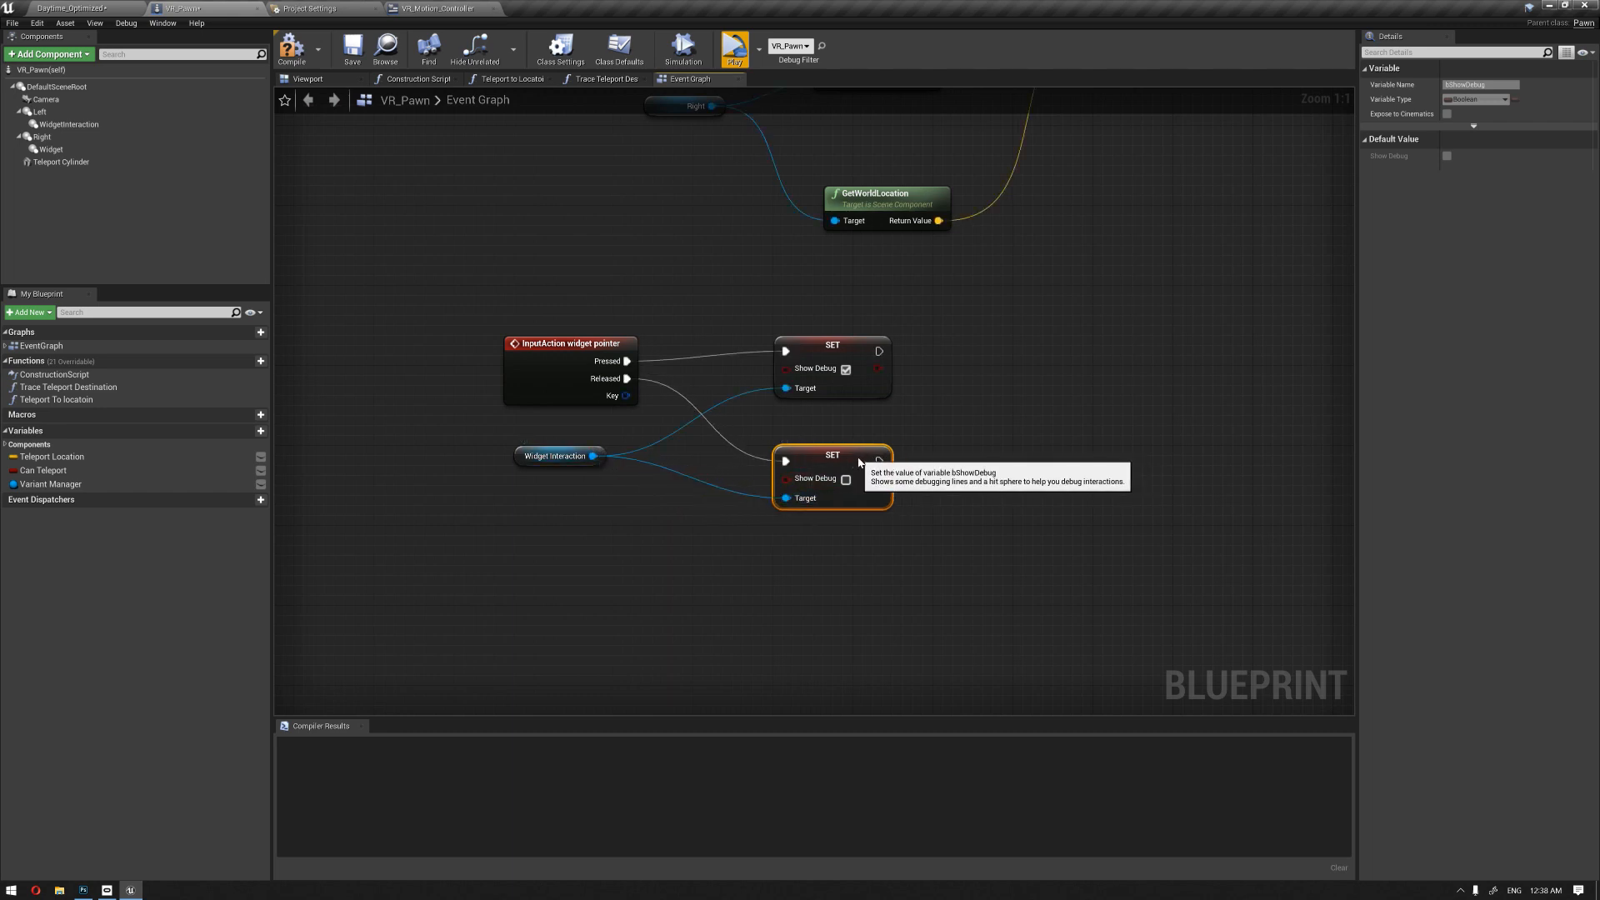
# Step: Turn off the default Show Debug setting on the WidgetInteraction component and compile VR_Pawn
pyautogui.click(548, 354)
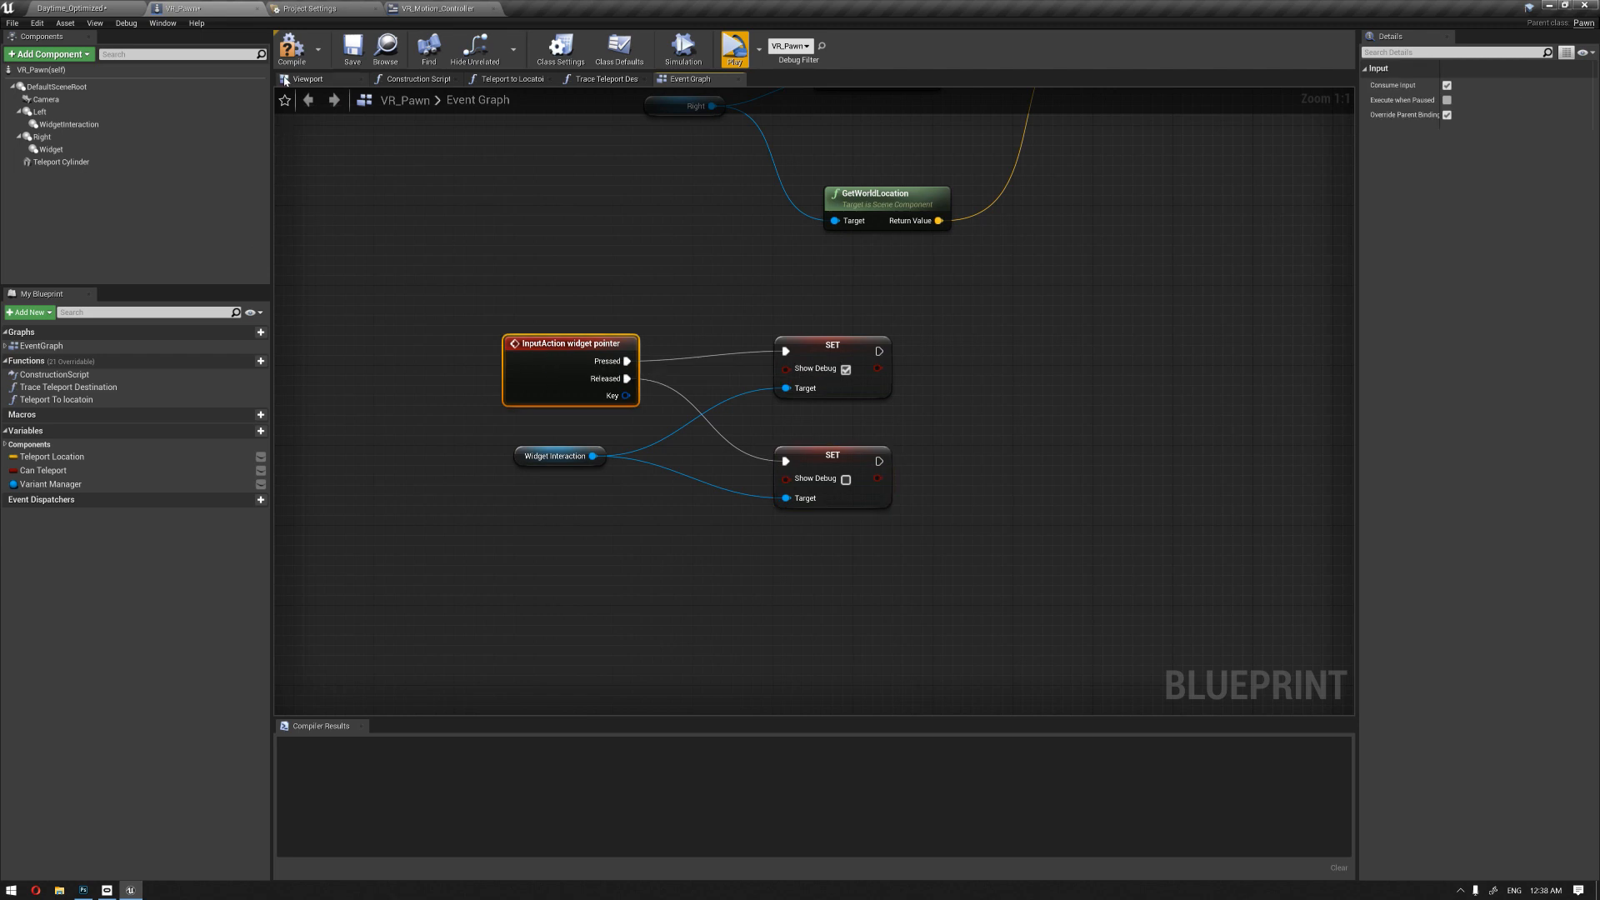
pyautogui.click(292, 48)
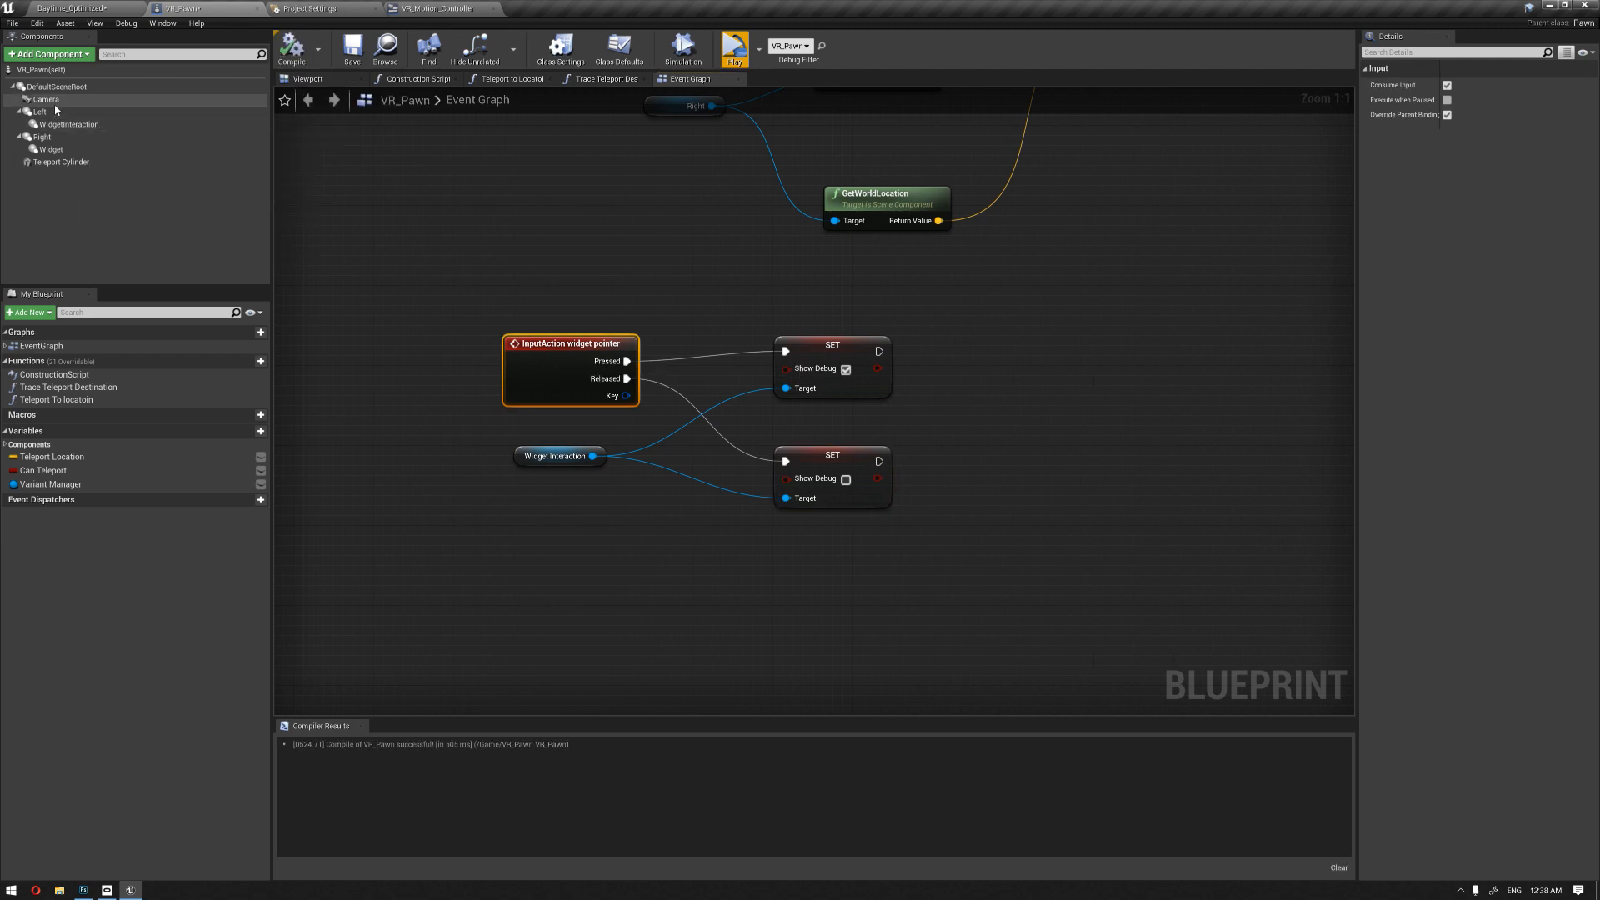
pyautogui.click(307, 79)
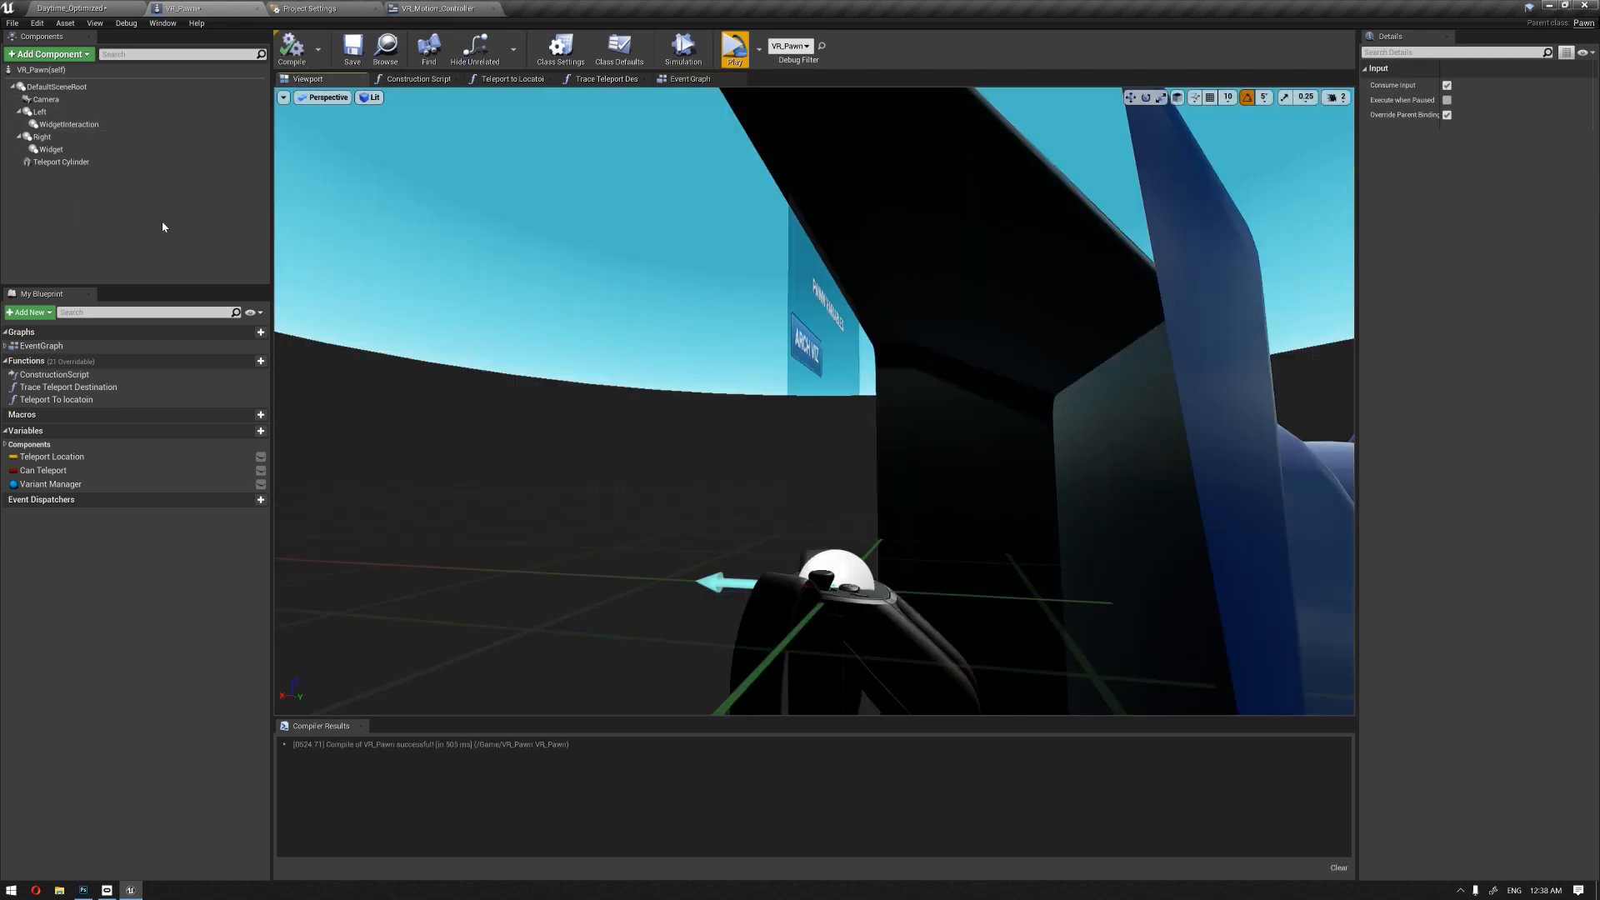
pyautogui.click(69, 124)
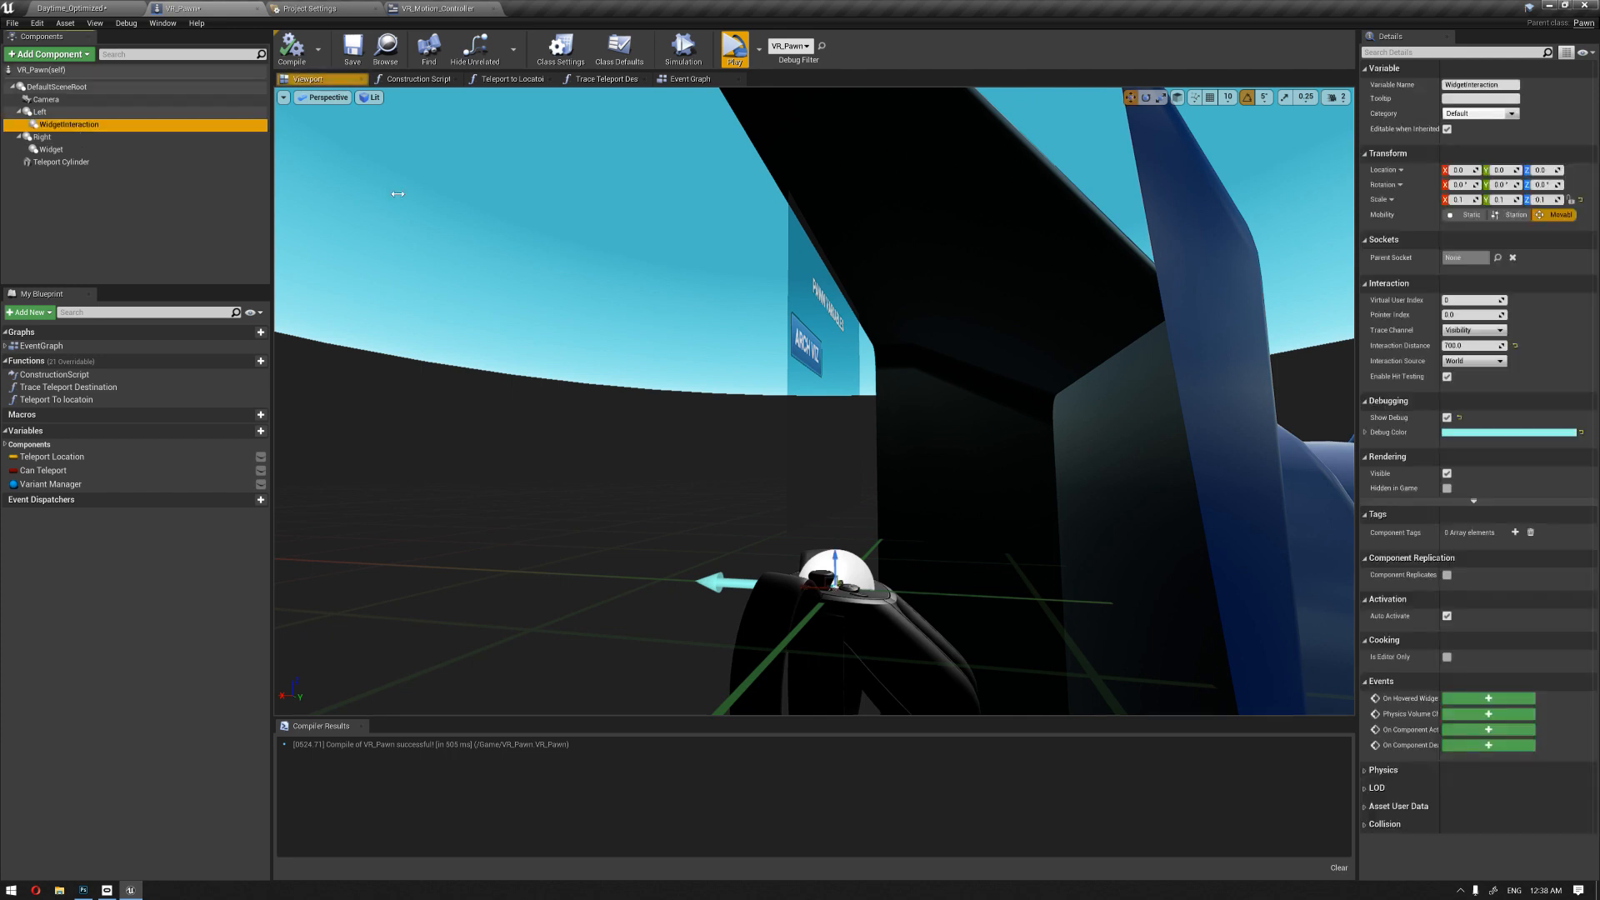
pyautogui.click(1447, 418)
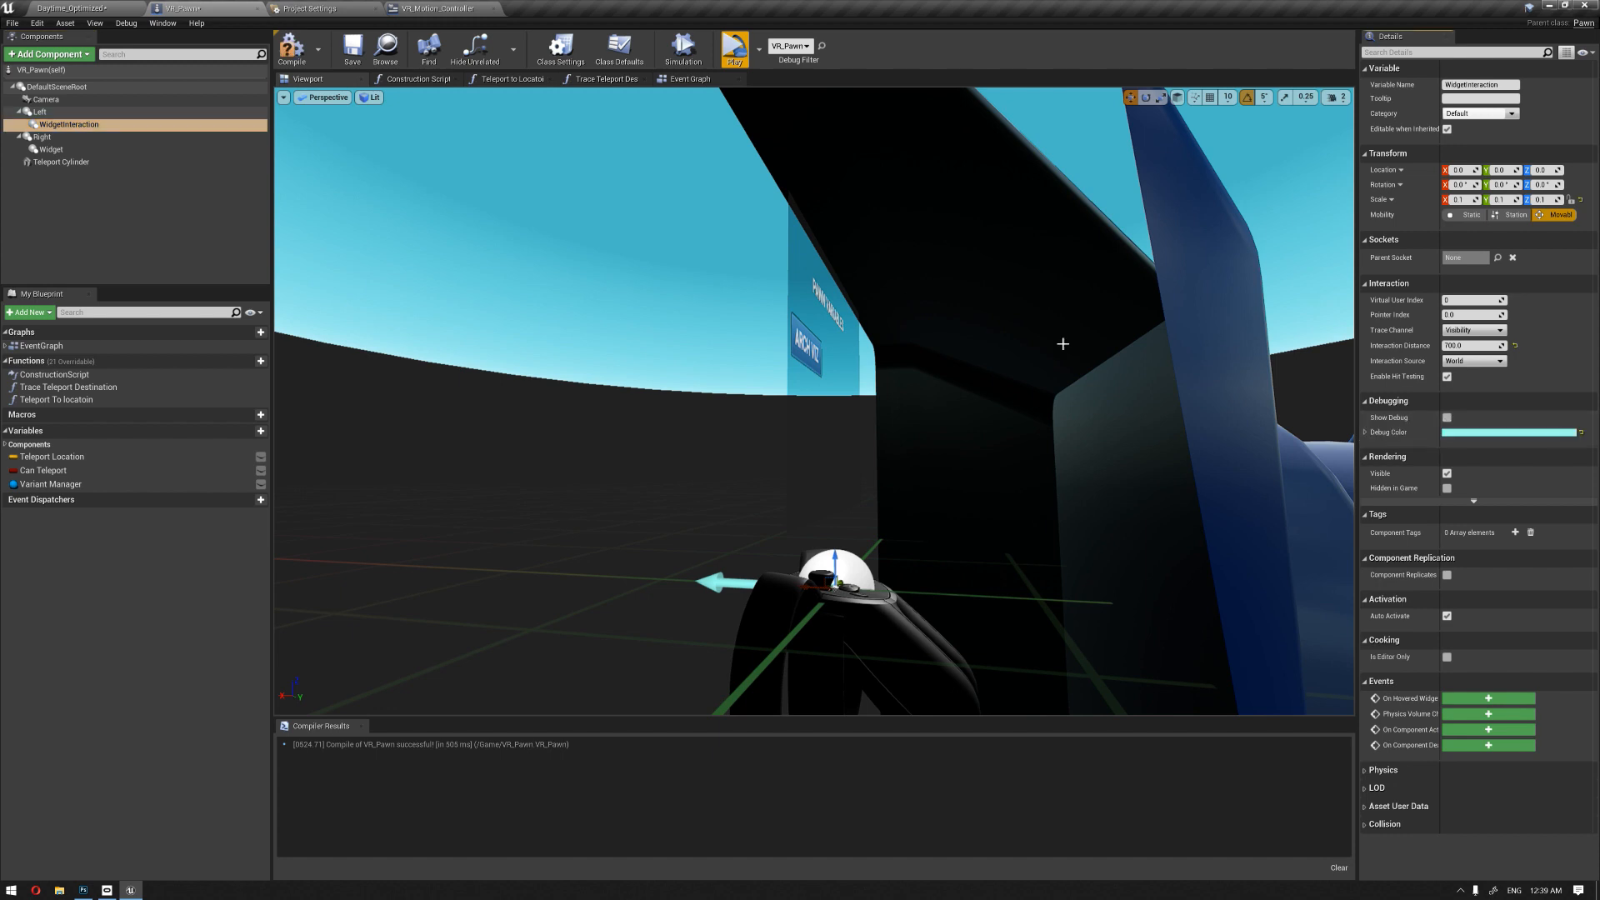
pyautogui.click(291, 49)
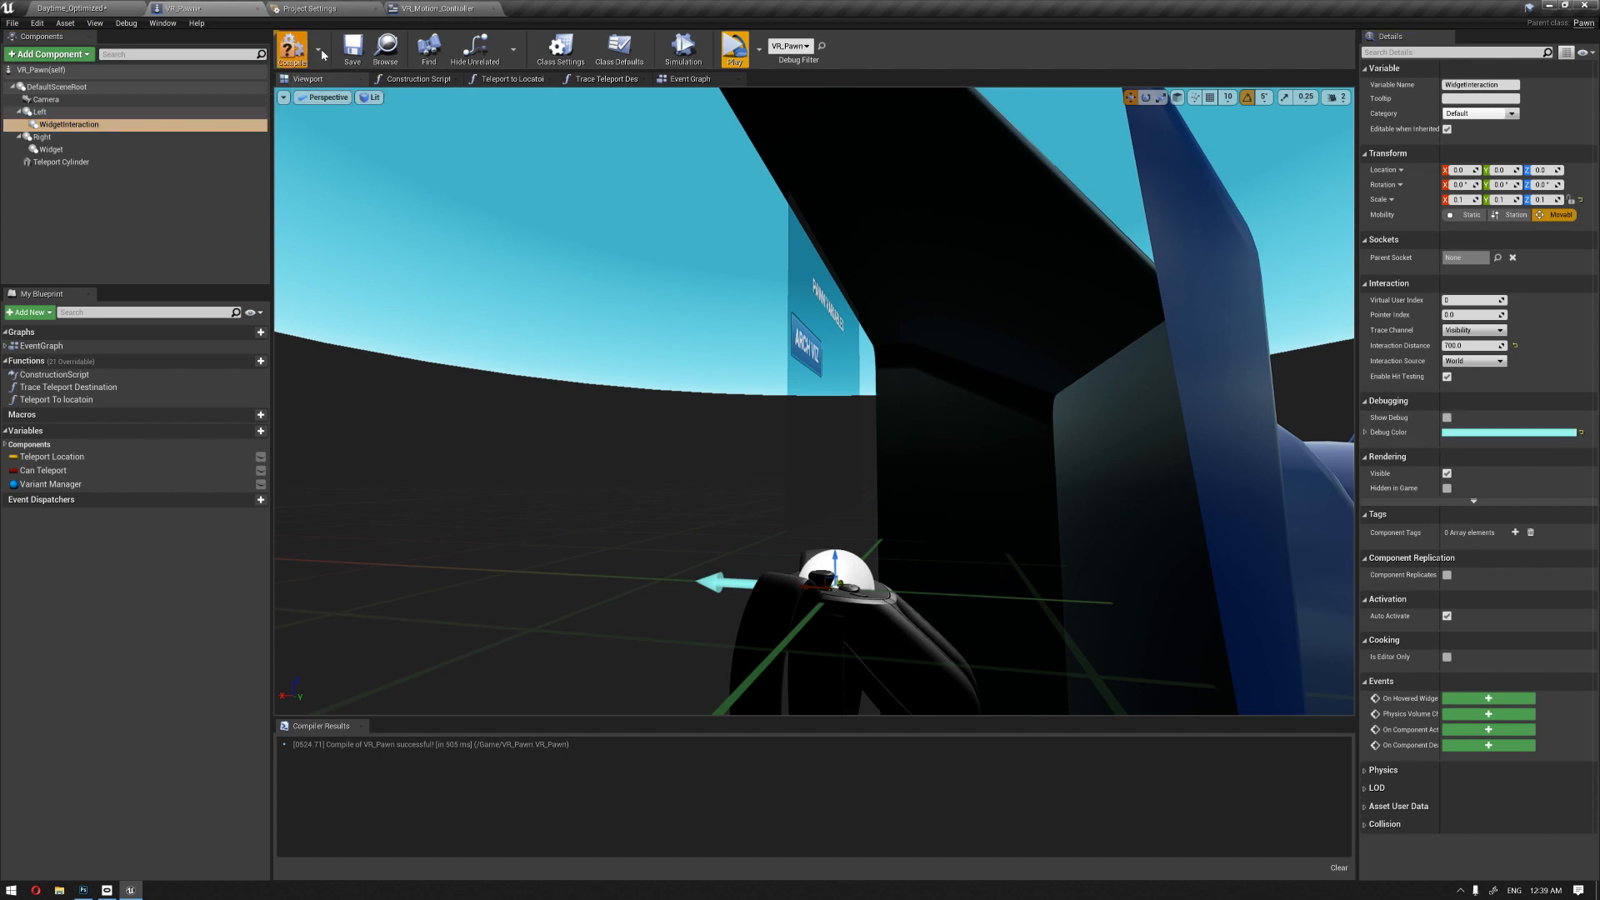
# Step: Play the level in a preview to test the widget pointer, and end the preview
pyautogui.click(735, 51)
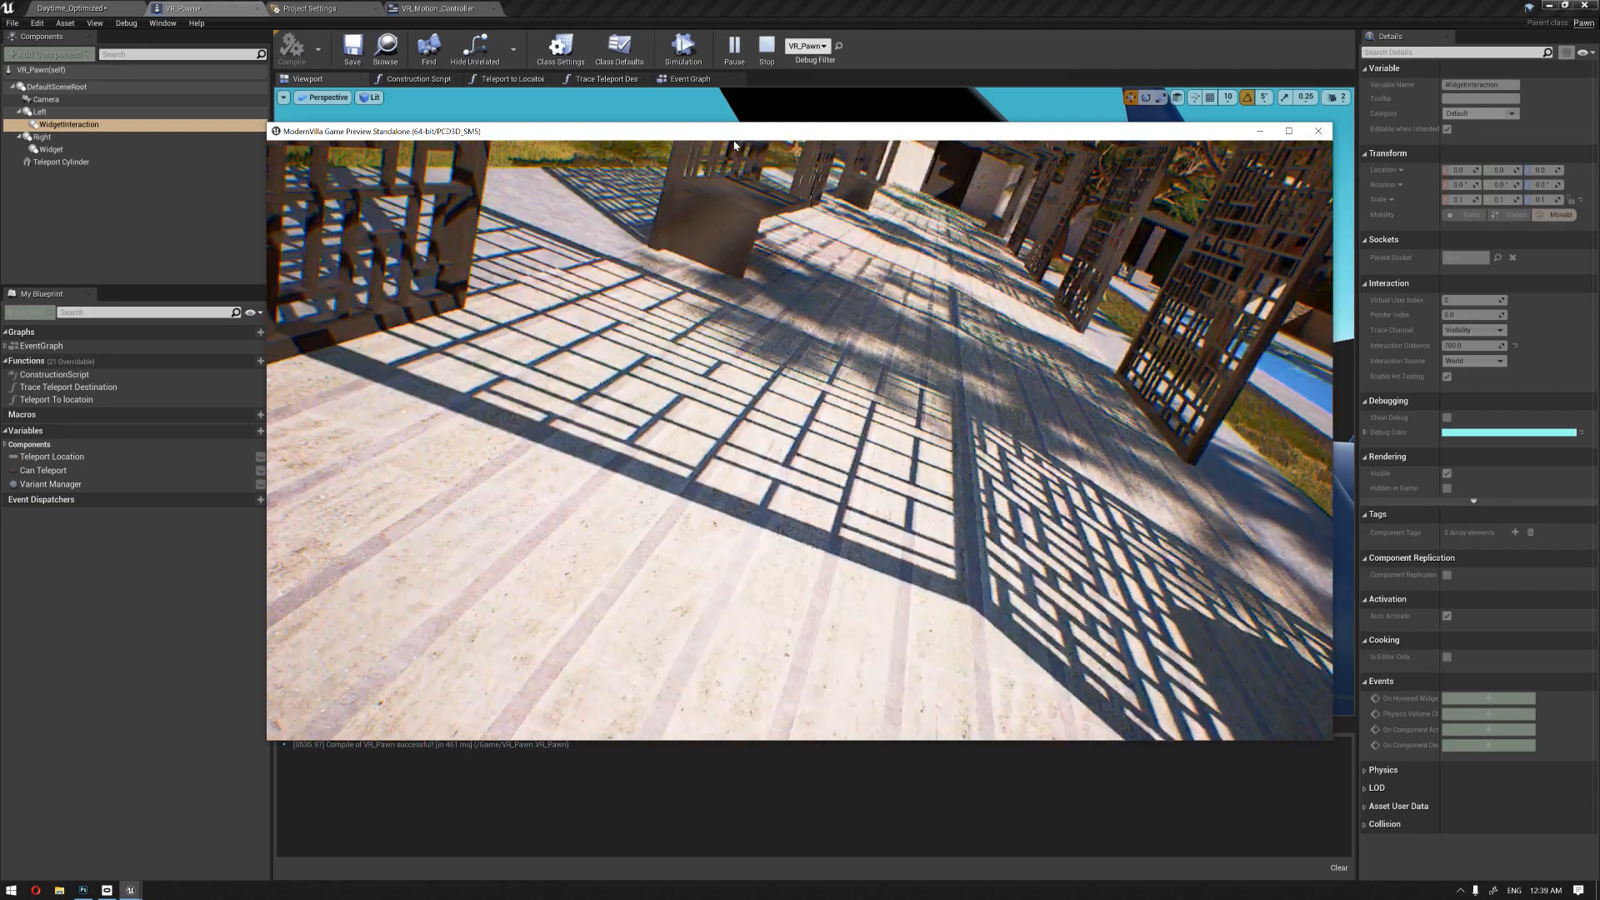
pyautogui.press('Escape')
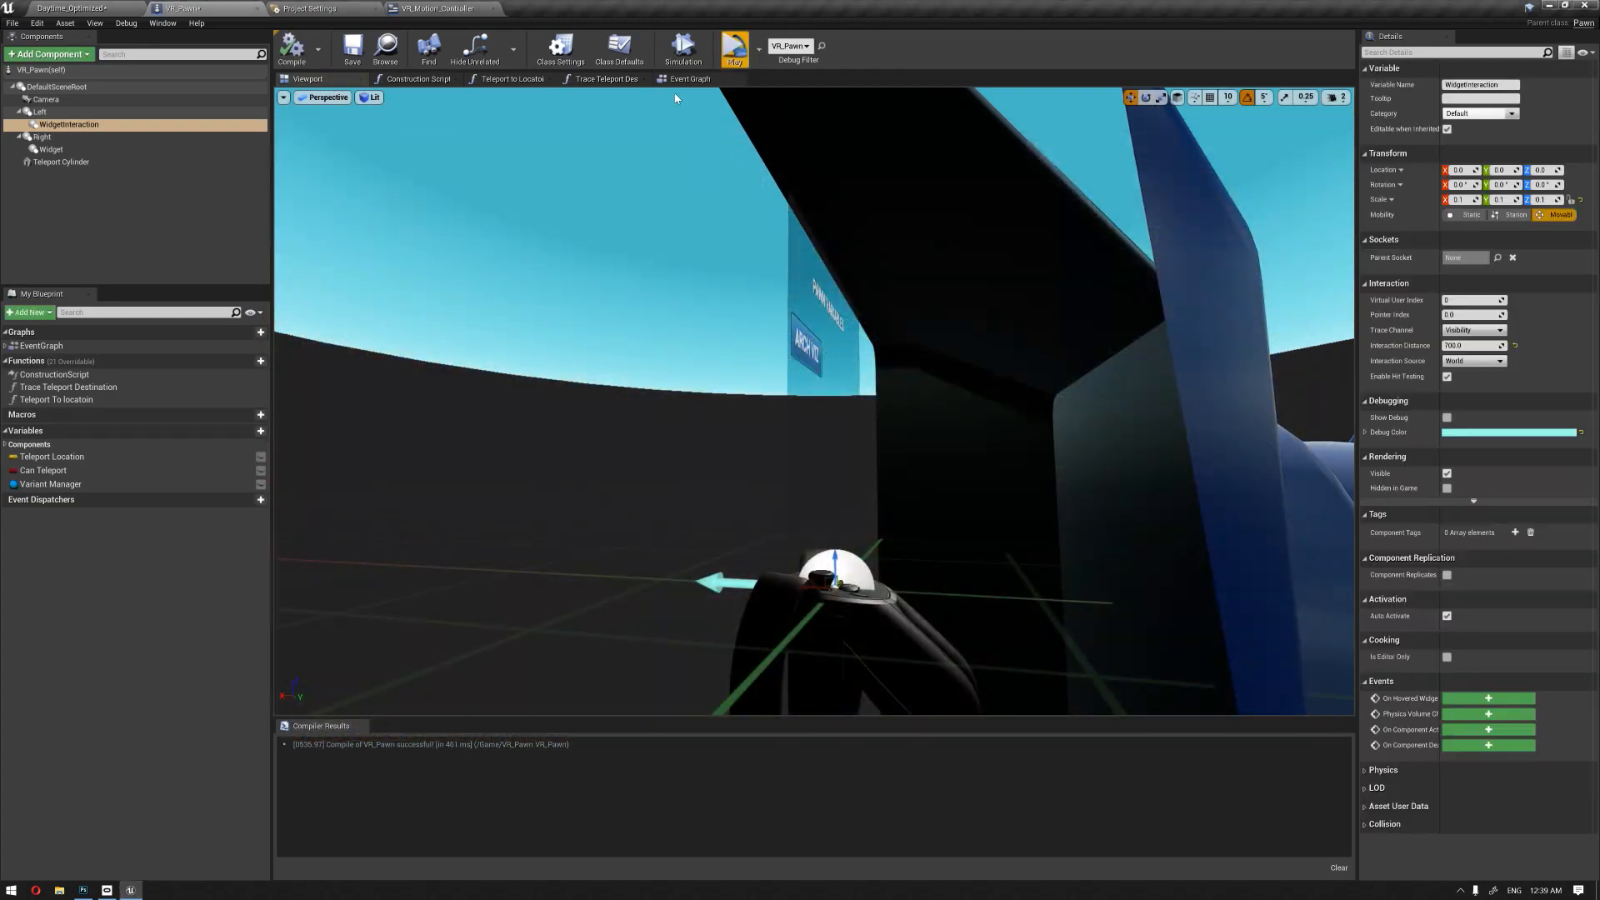
# Step: Add the Widget interaction input action event to the Event Graph, below the widget pointer nodes
pyautogui.click(690, 78)
pyautogui.moveTo(703, 339); pyautogui.dragTo(723, 182, button='right')
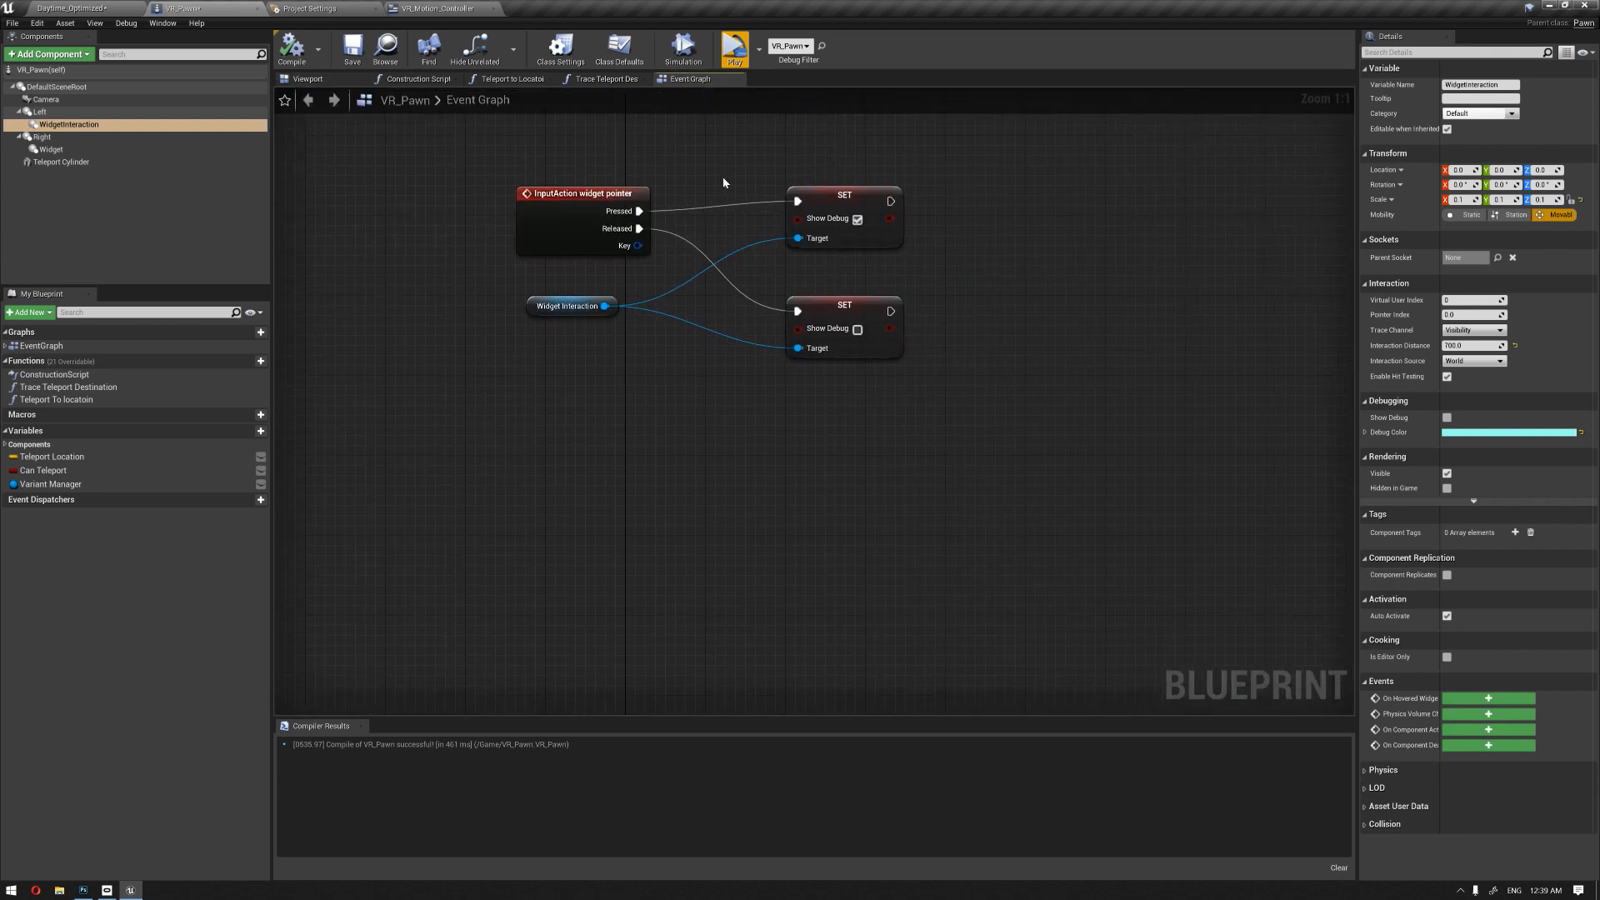
pyautogui.rightClick(583, 453)
pyautogui.write('wid')
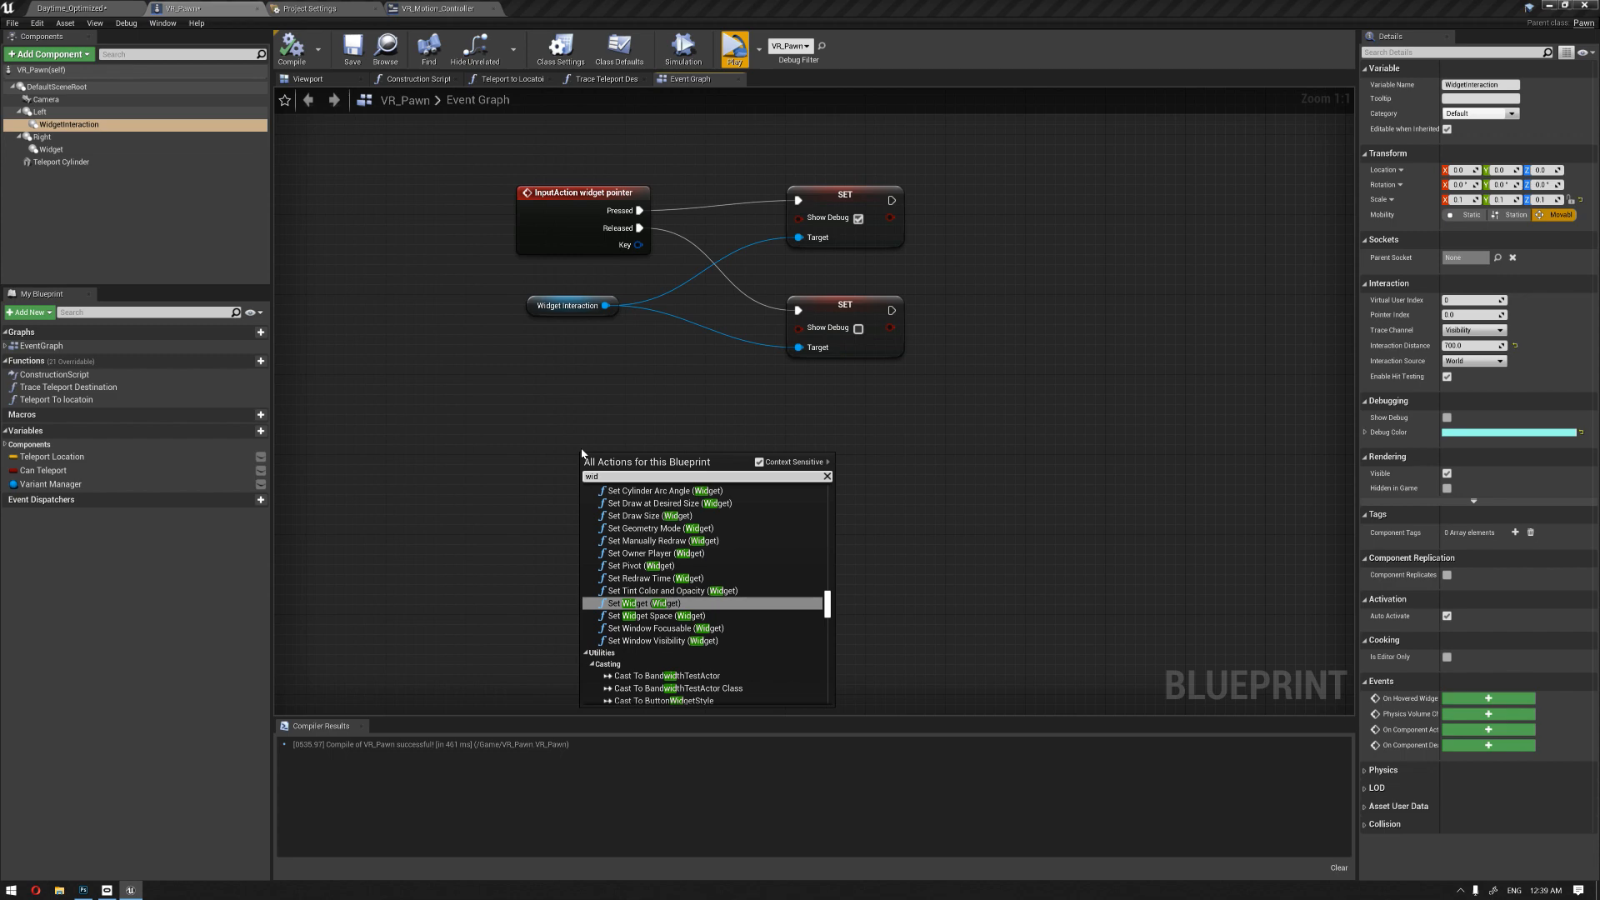
pyautogui.write('get inte')
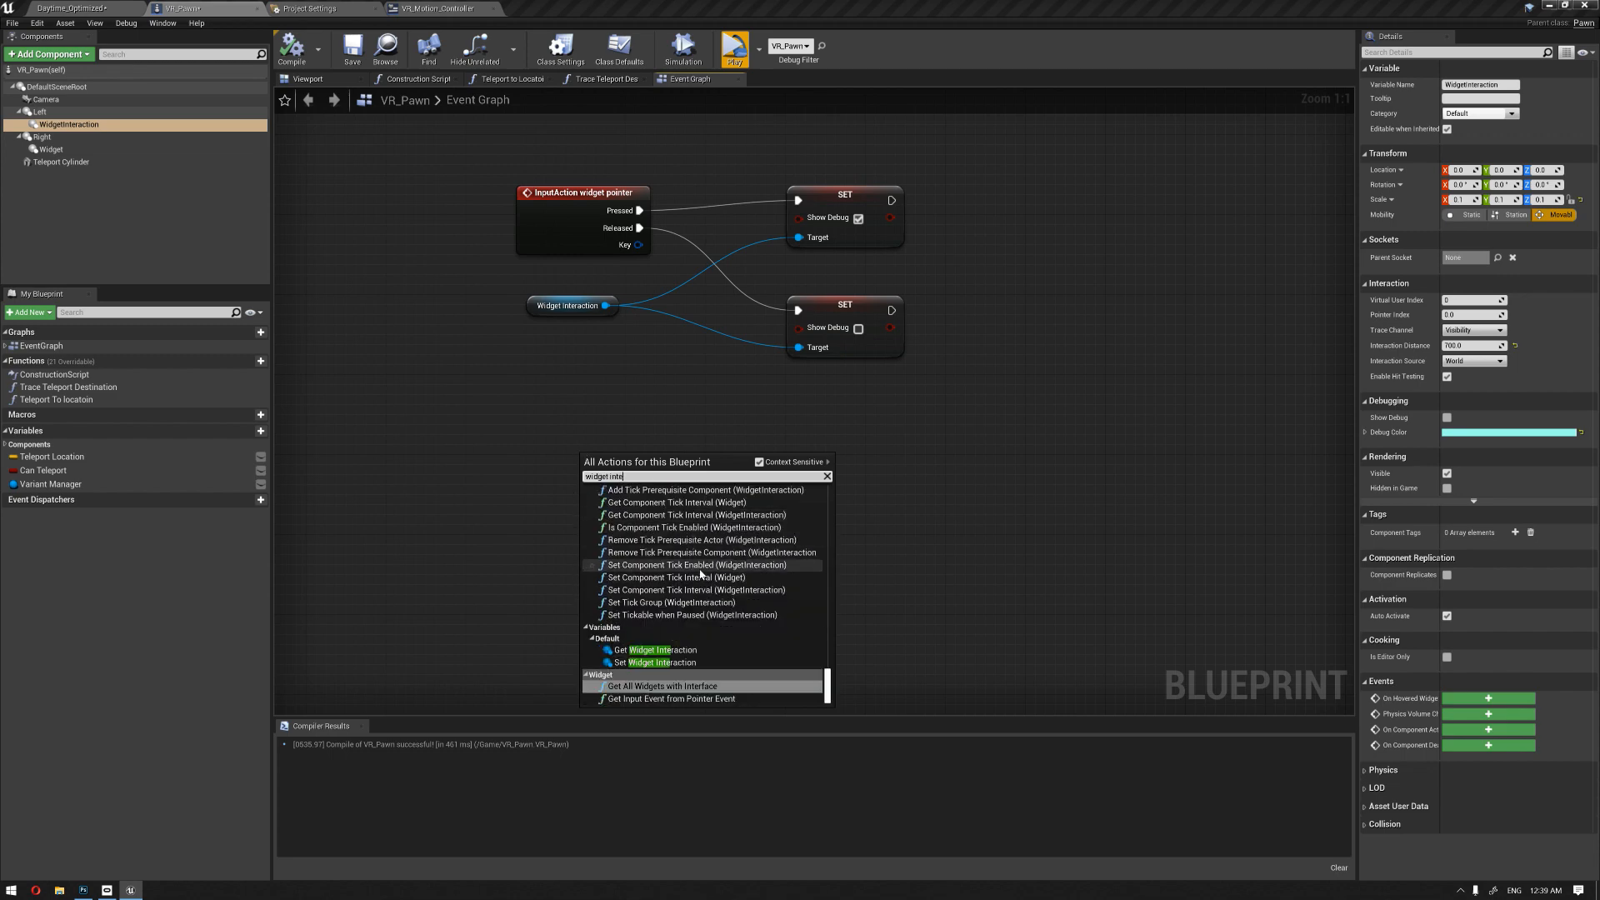
pyautogui.scroll(5, 650, 575)
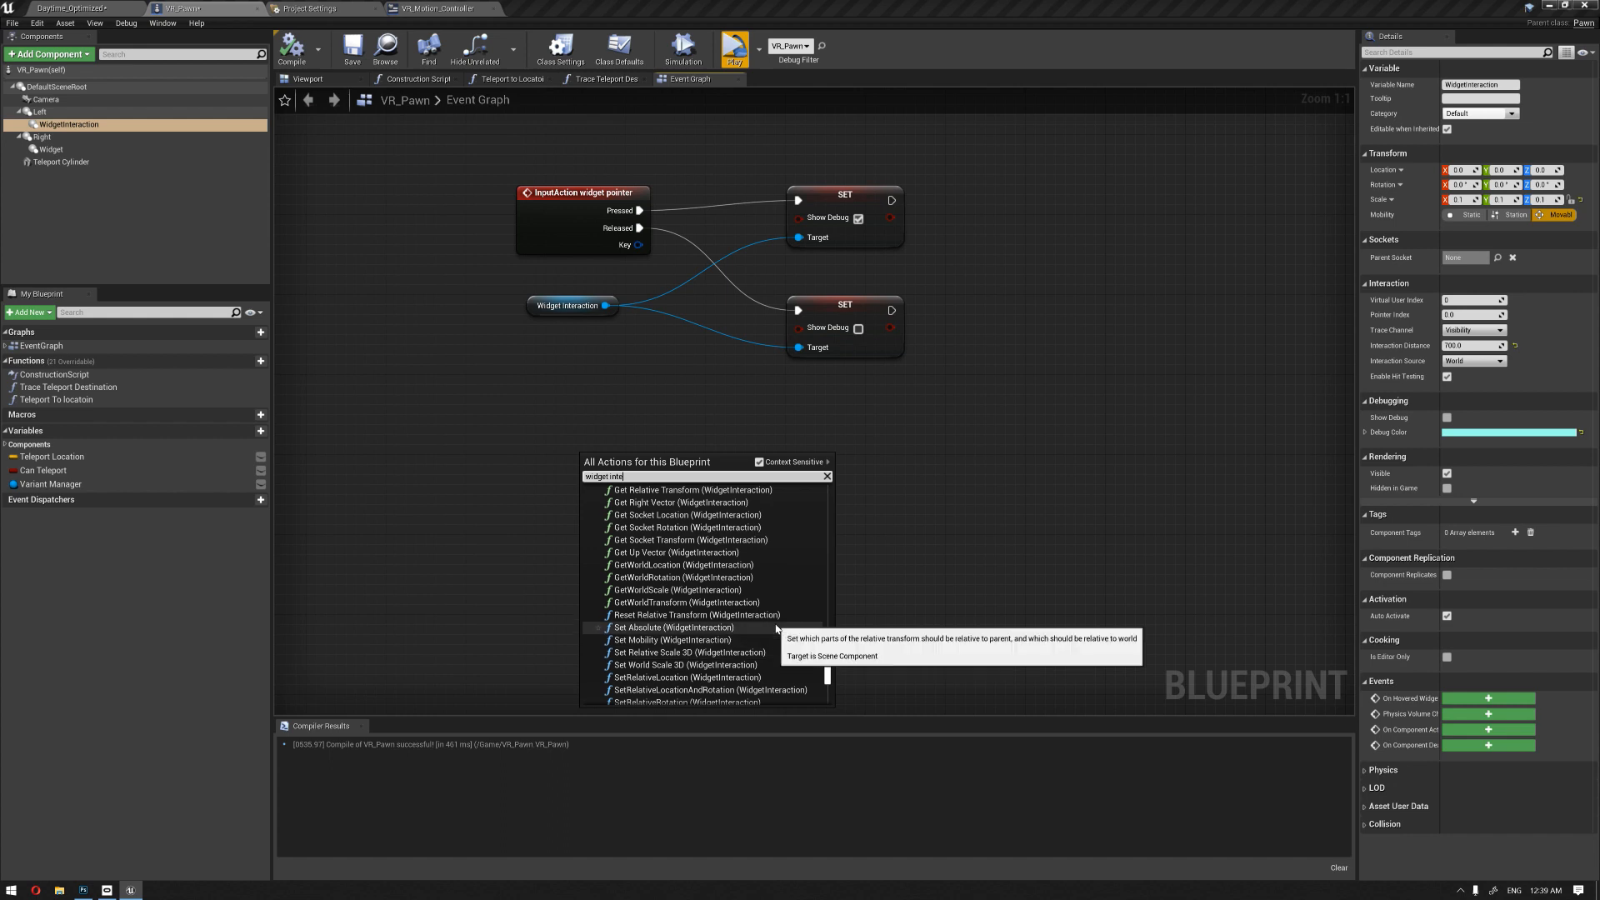
pyautogui.write('ract')
pyautogui.click(603, 511)
pyautogui.moveTo(601, 508); pyautogui.dragTo(572, 499)
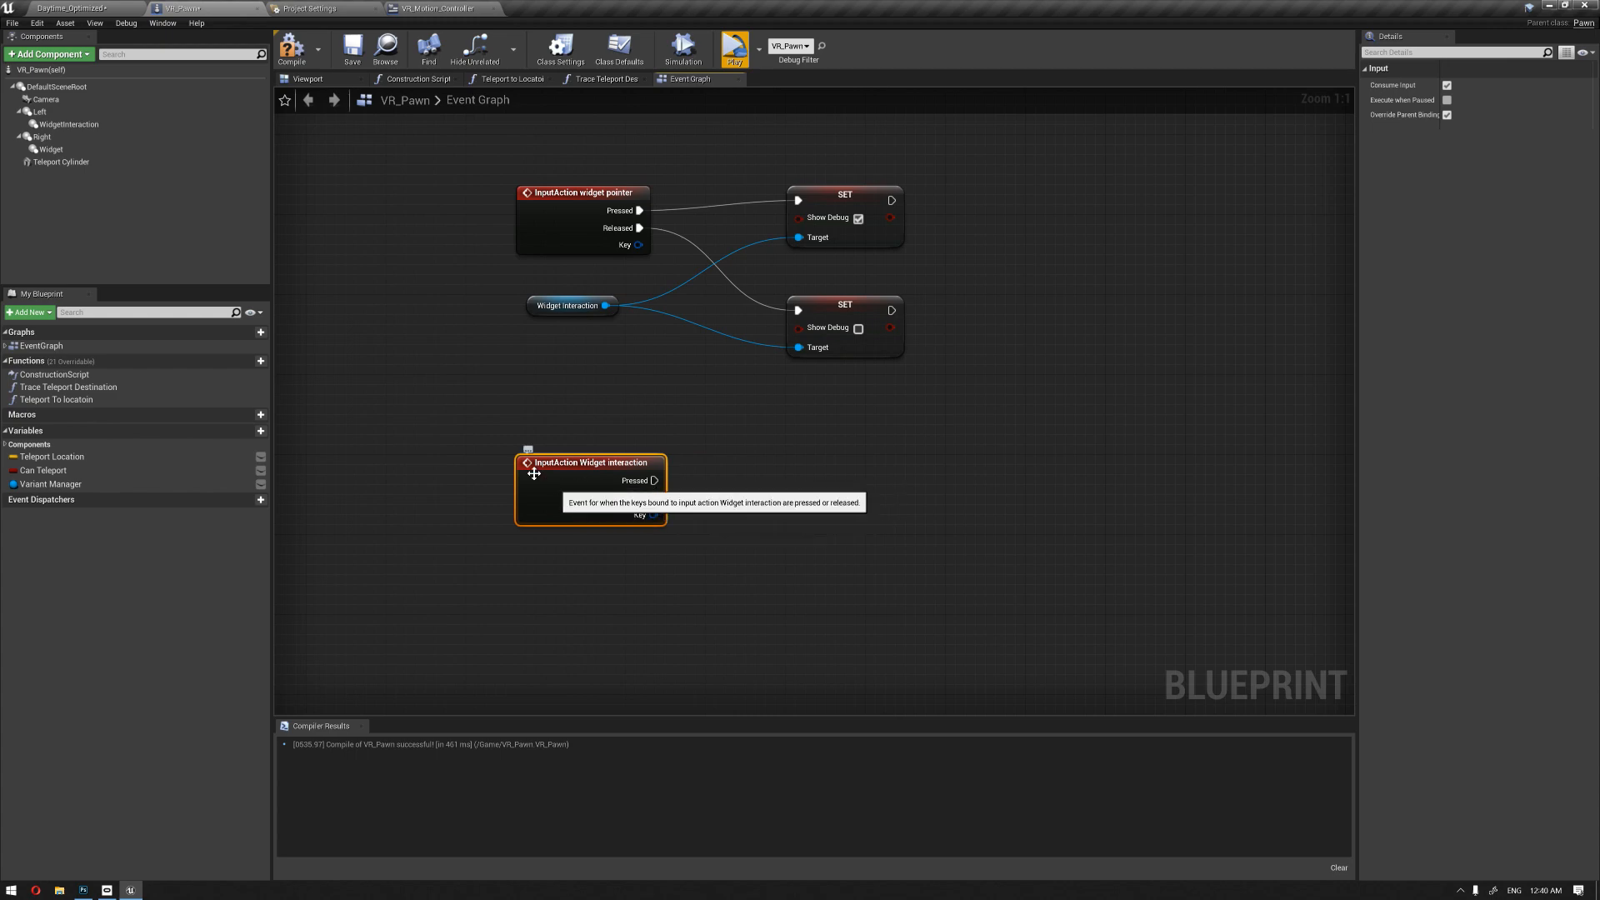
# Step: Add a Widget Interaction reference with a Press Pointer Key node targeting it, and connect the Widget interaction event's Pressed output to that node
pyautogui.moveTo(69, 124); pyautogui.dragTo(547, 584)
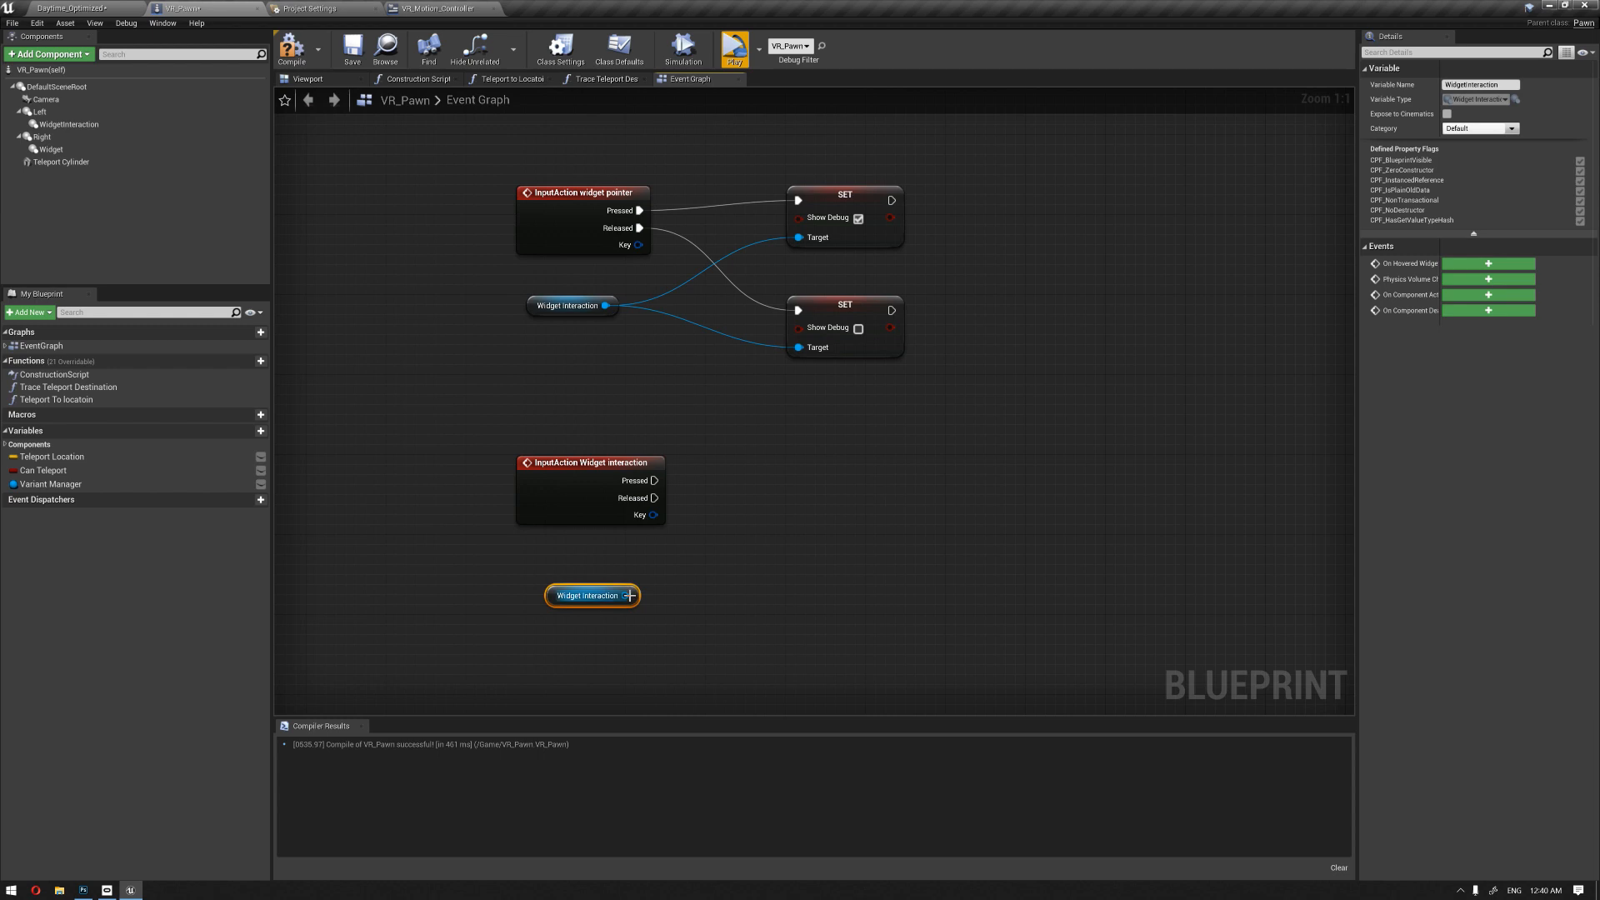
pyautogui.moveTo(653, 481); pyautogui.dragTo(816, 487)
pyautogui.click(722, 518)
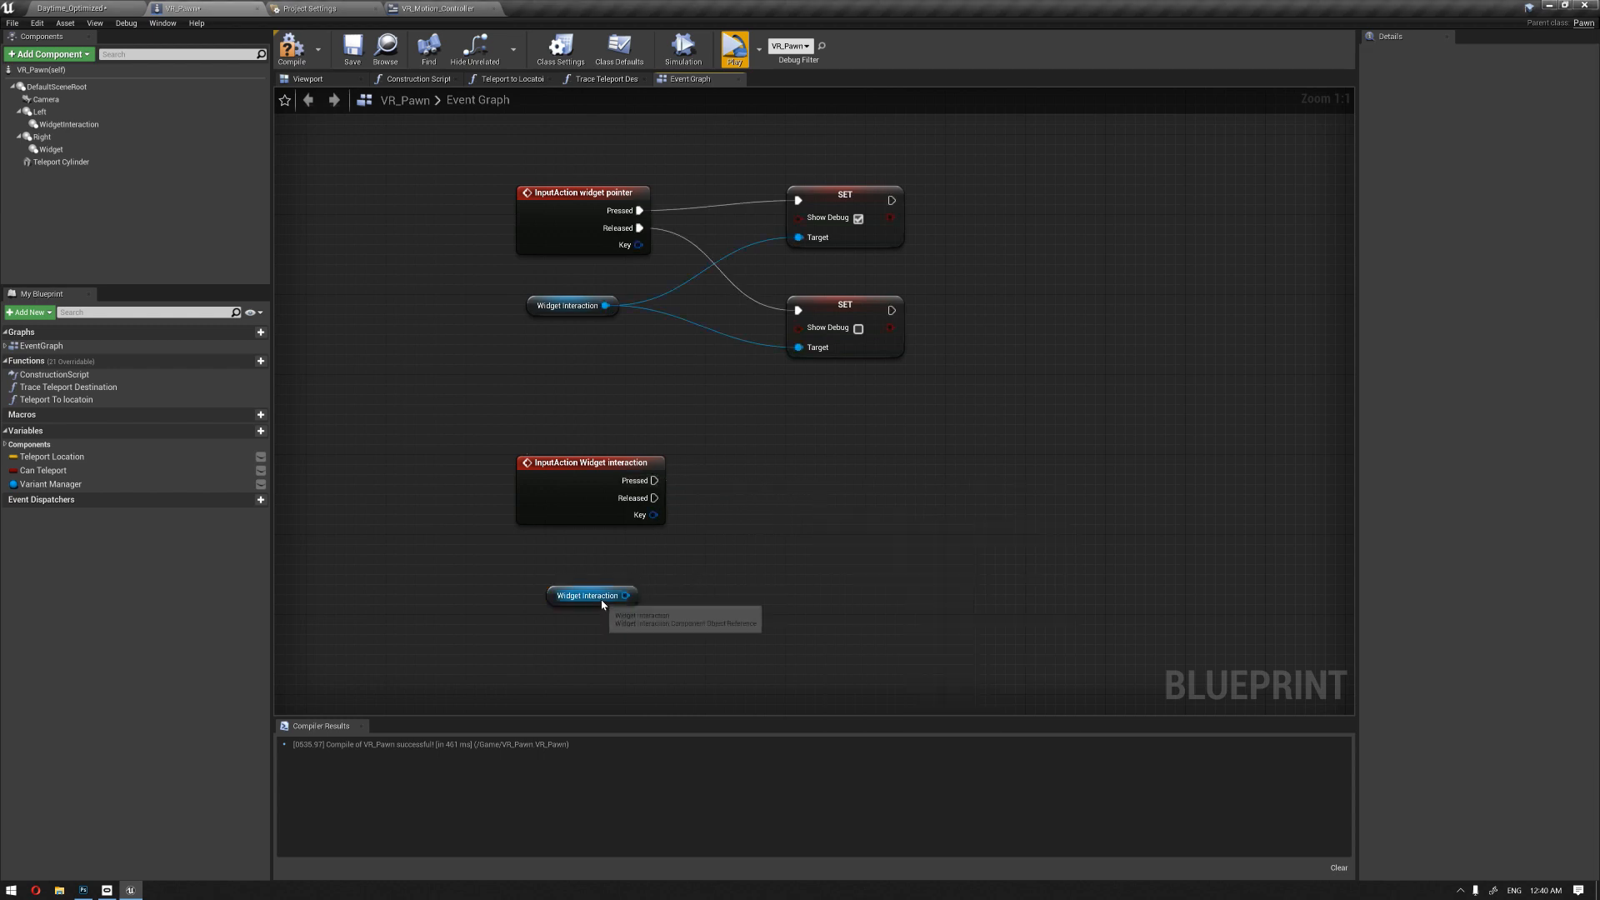
pyautogui.moveTo(625, 595); pyautogui.dragTo(820, 509)
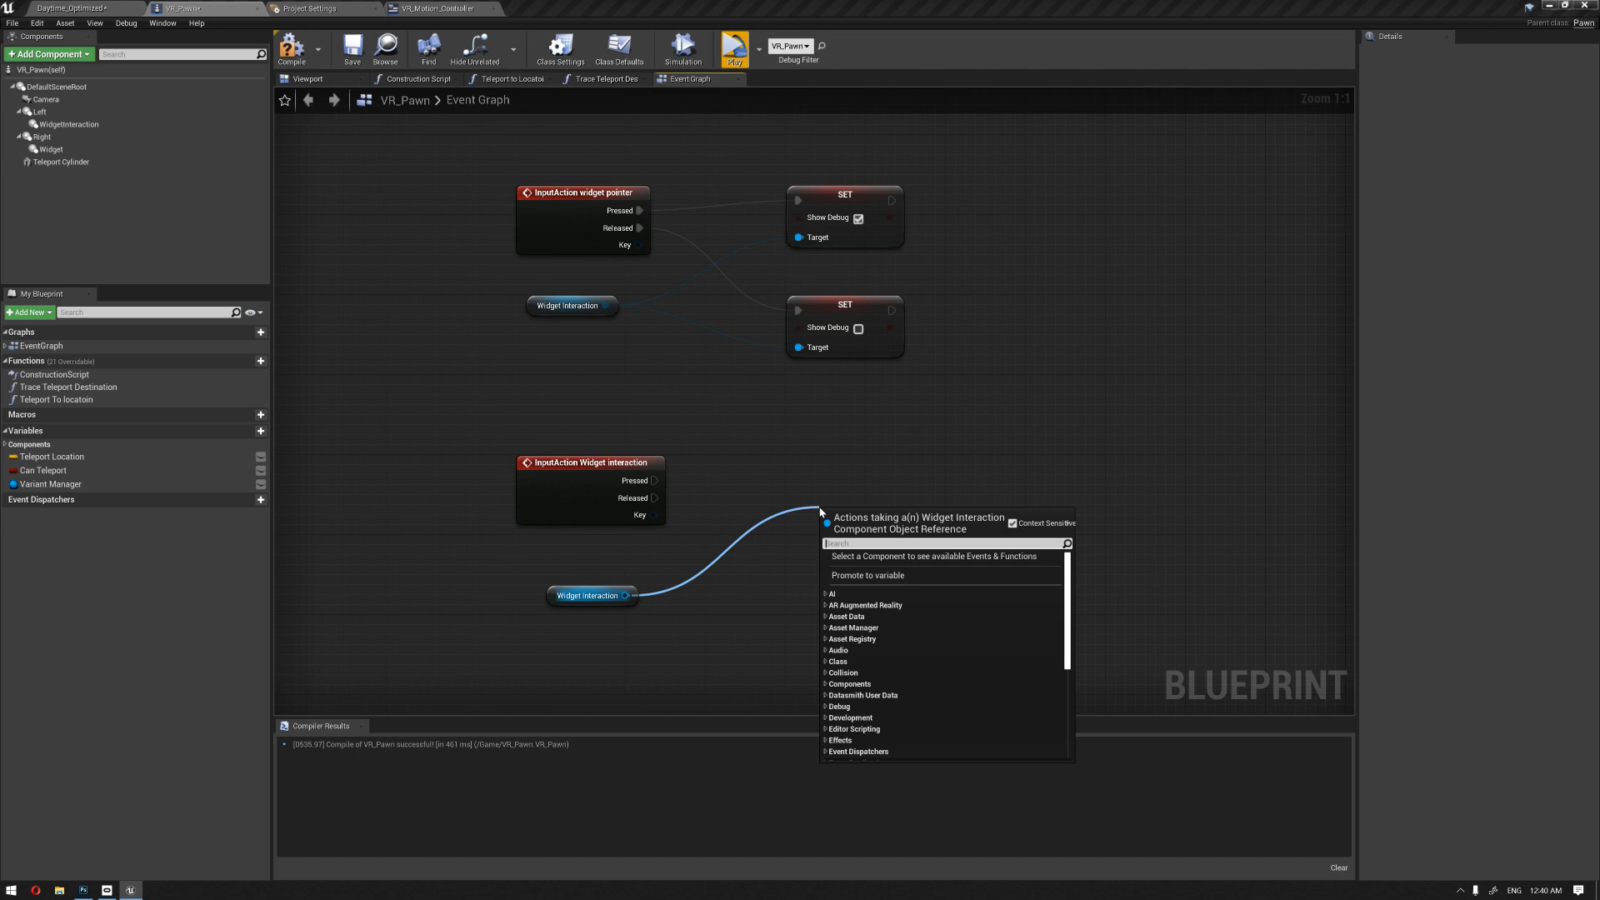
pyautogui.write('press')
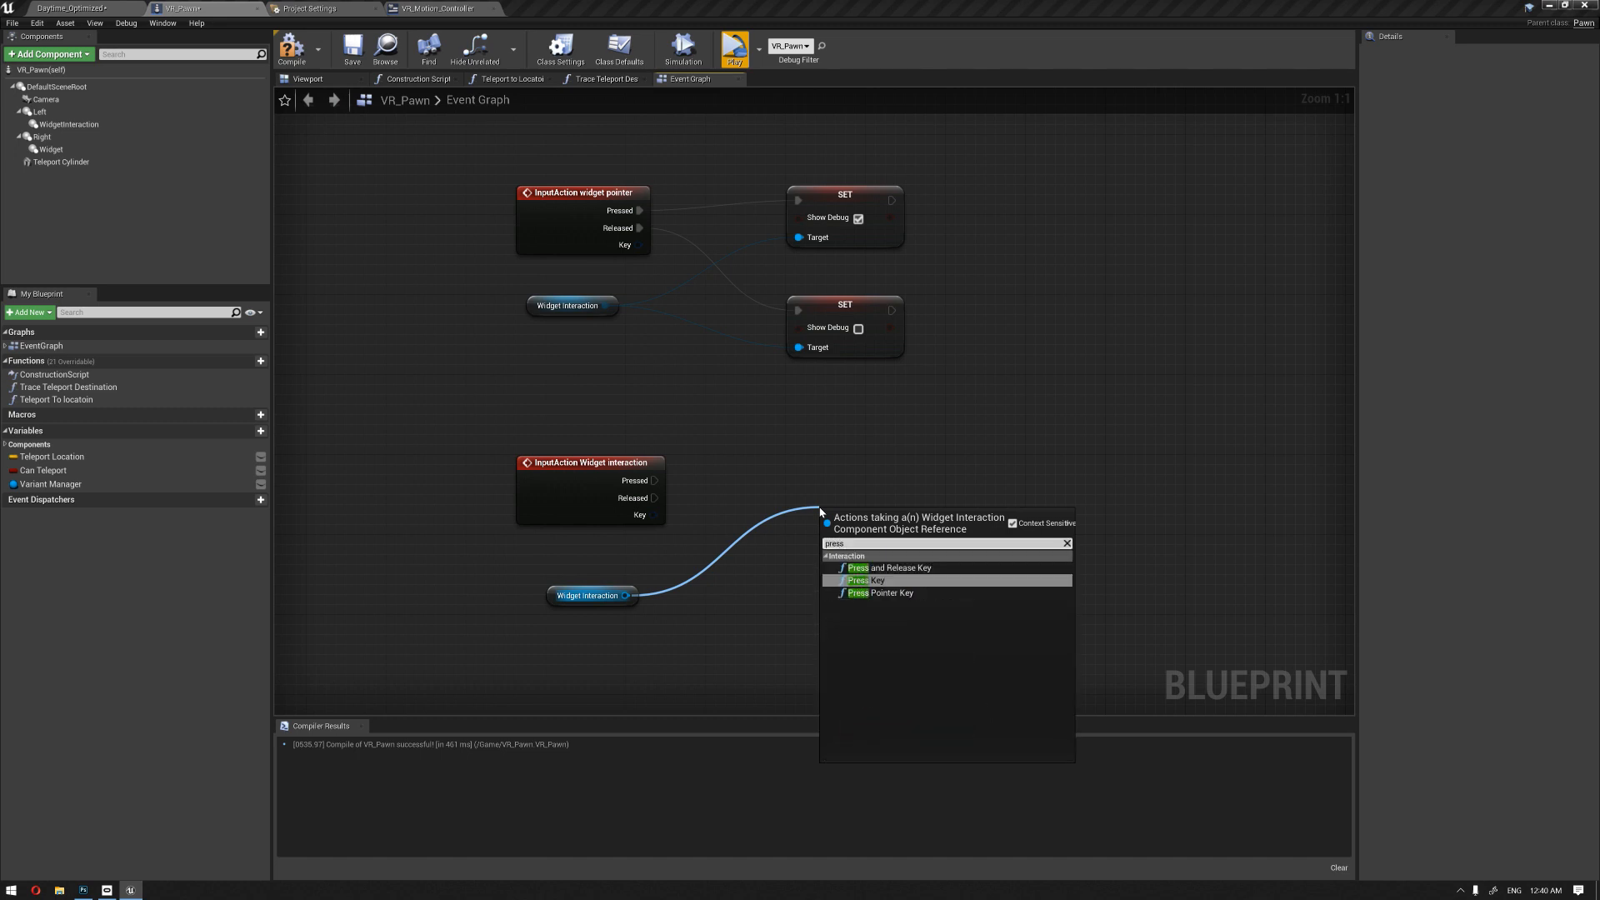
pyautogui.click(876, 593)
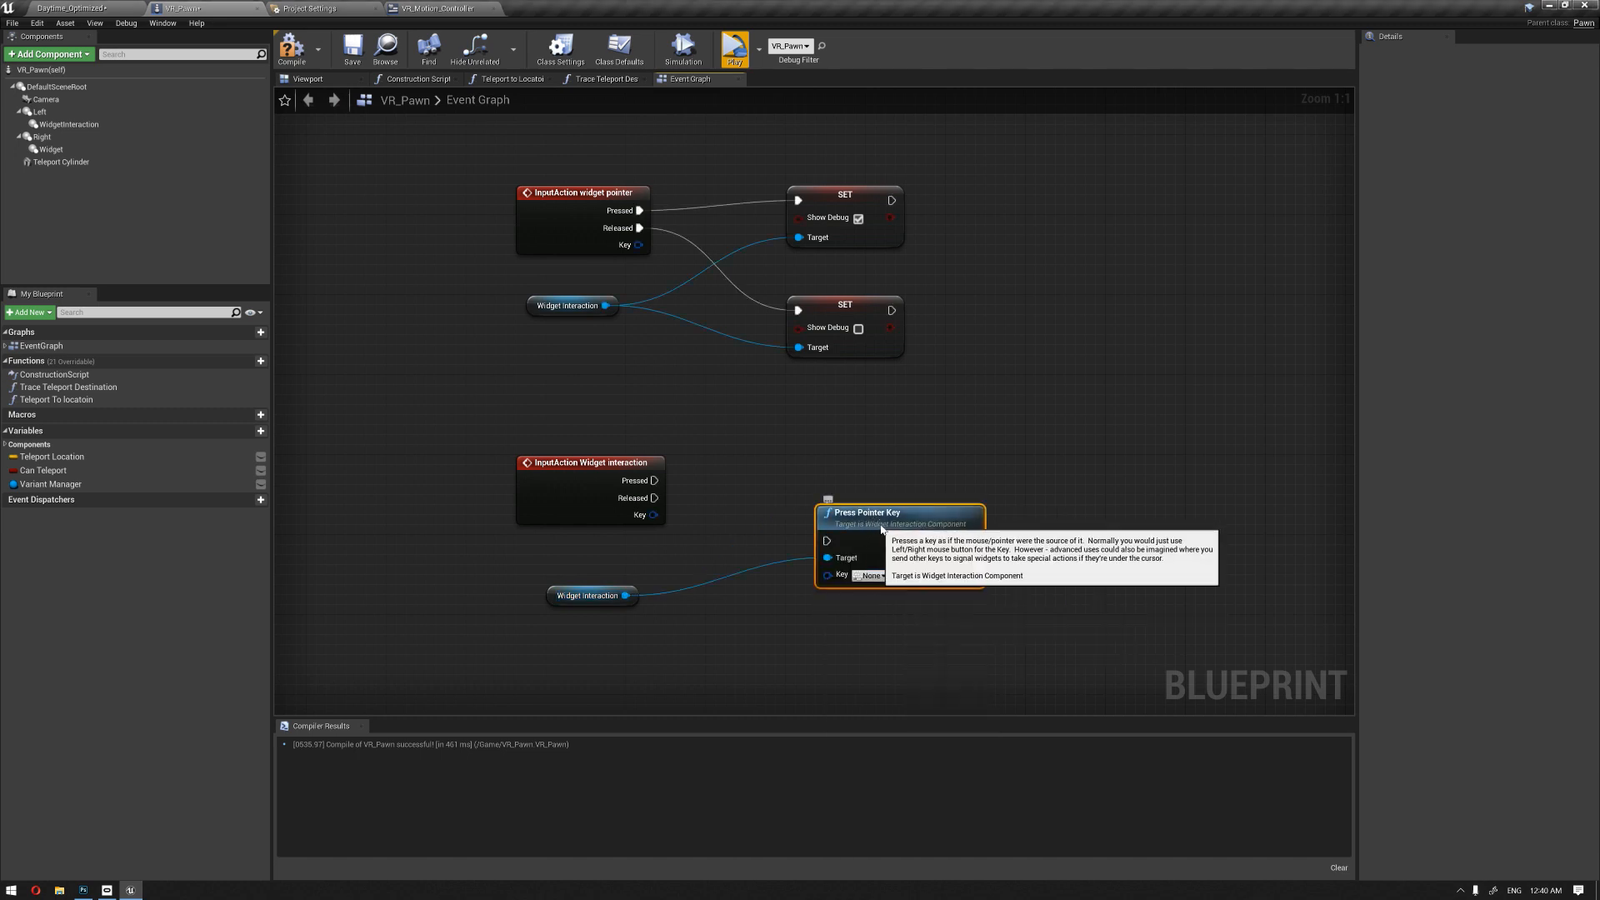
pyautogui.moveTo(657, 481); pyautogui.dragTo(890, 468)
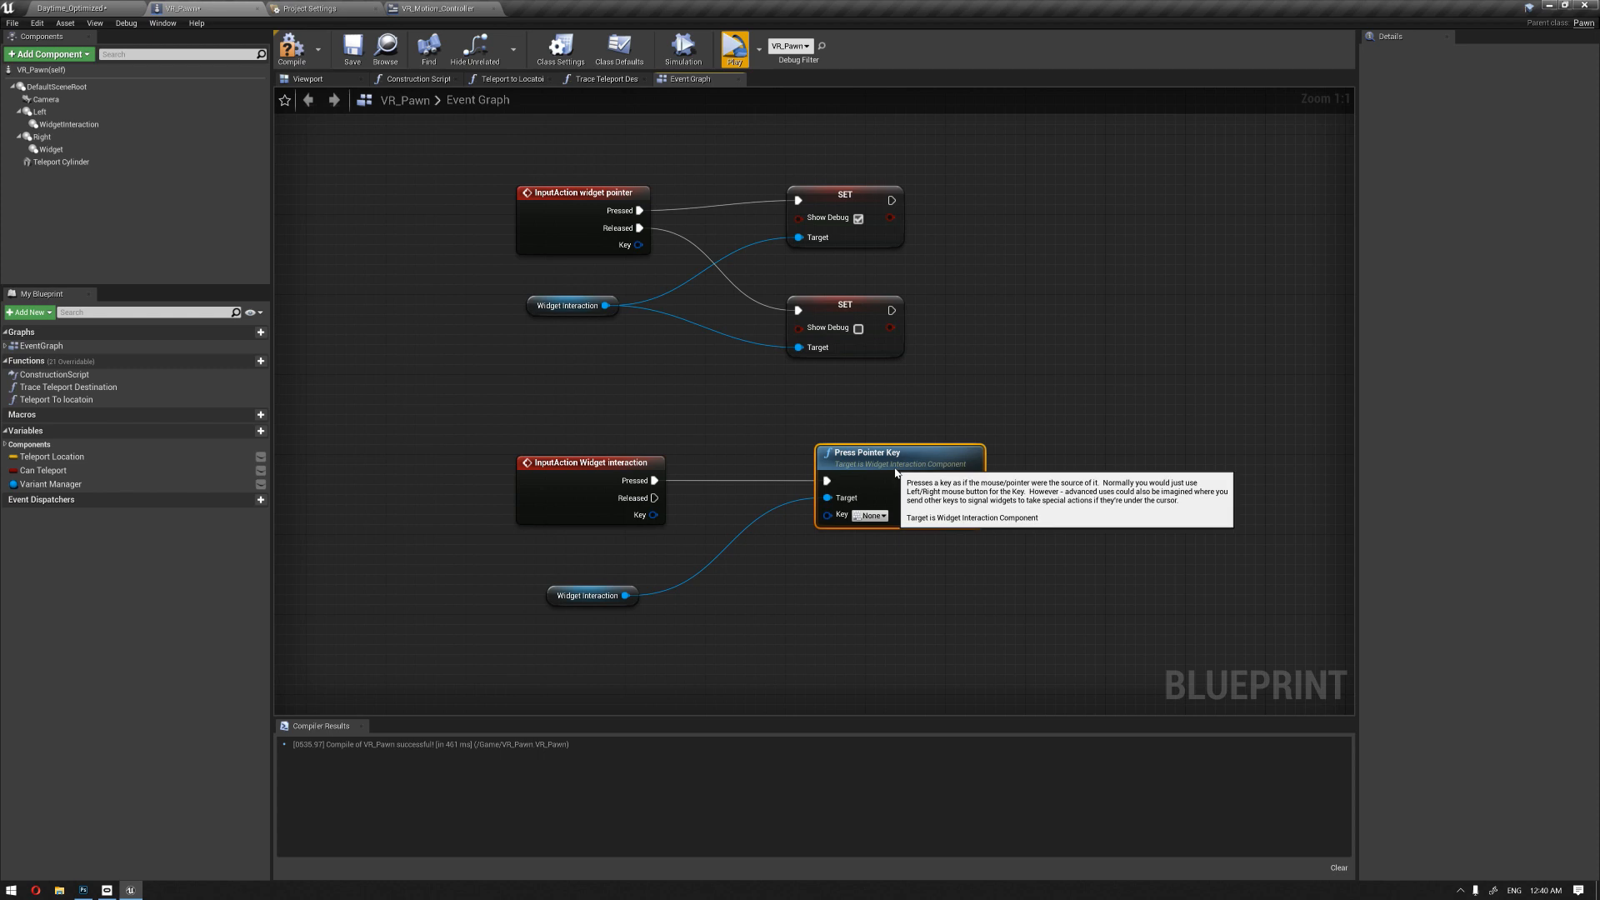
# Step: Set the Press Pointer Key node's key to Left Mouse Button
pyautogui.click(875, 515)
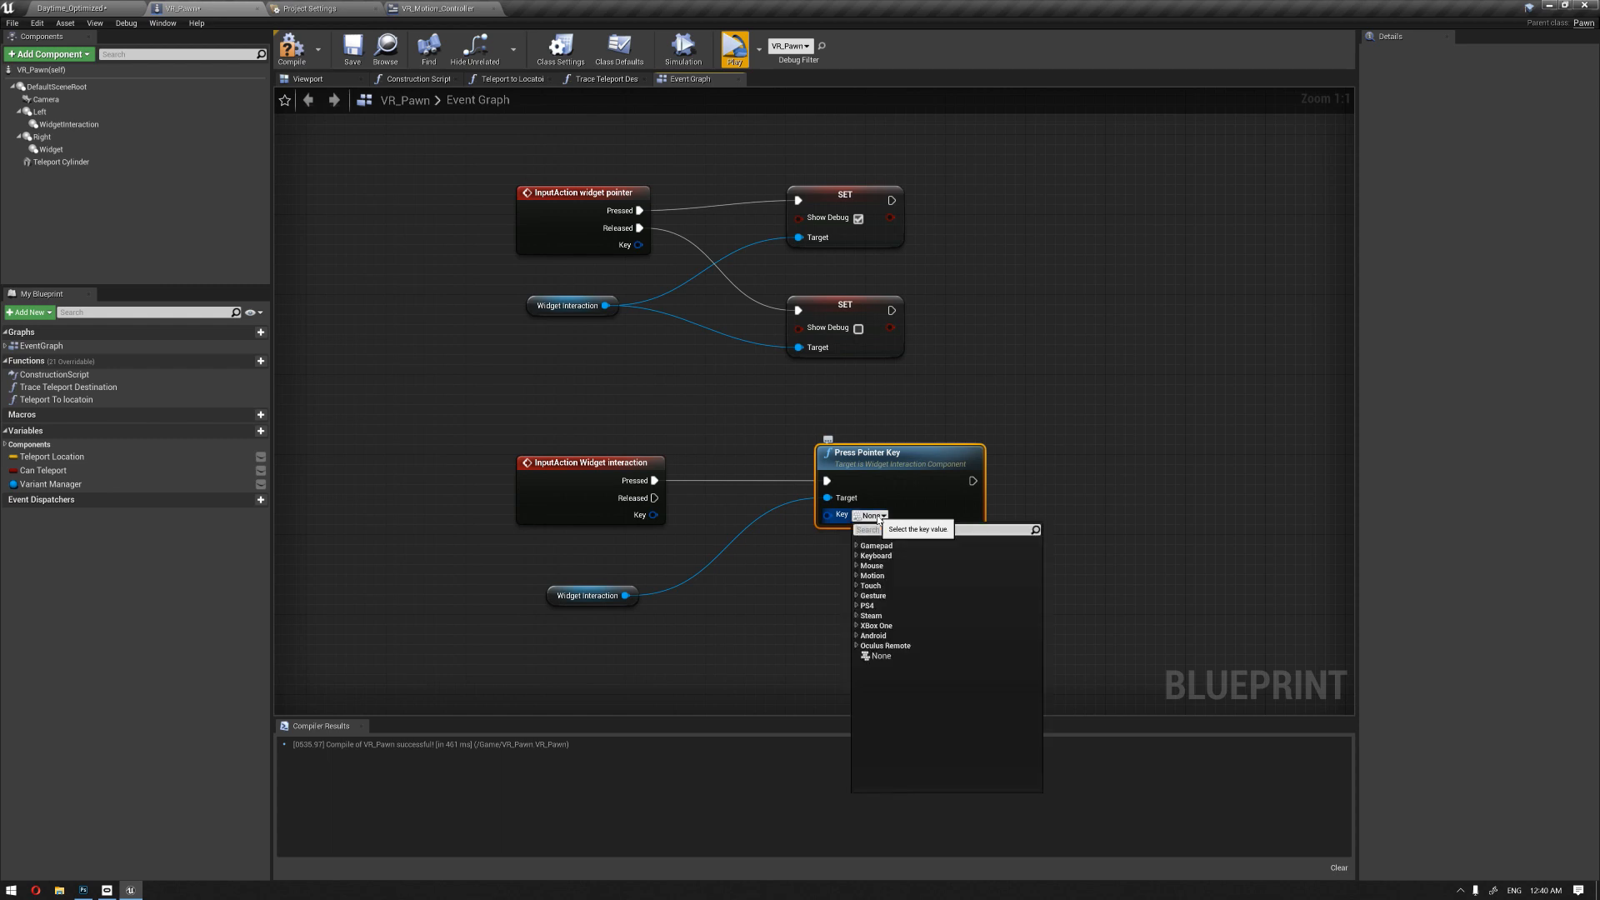
pyautogui.write('lef mous')
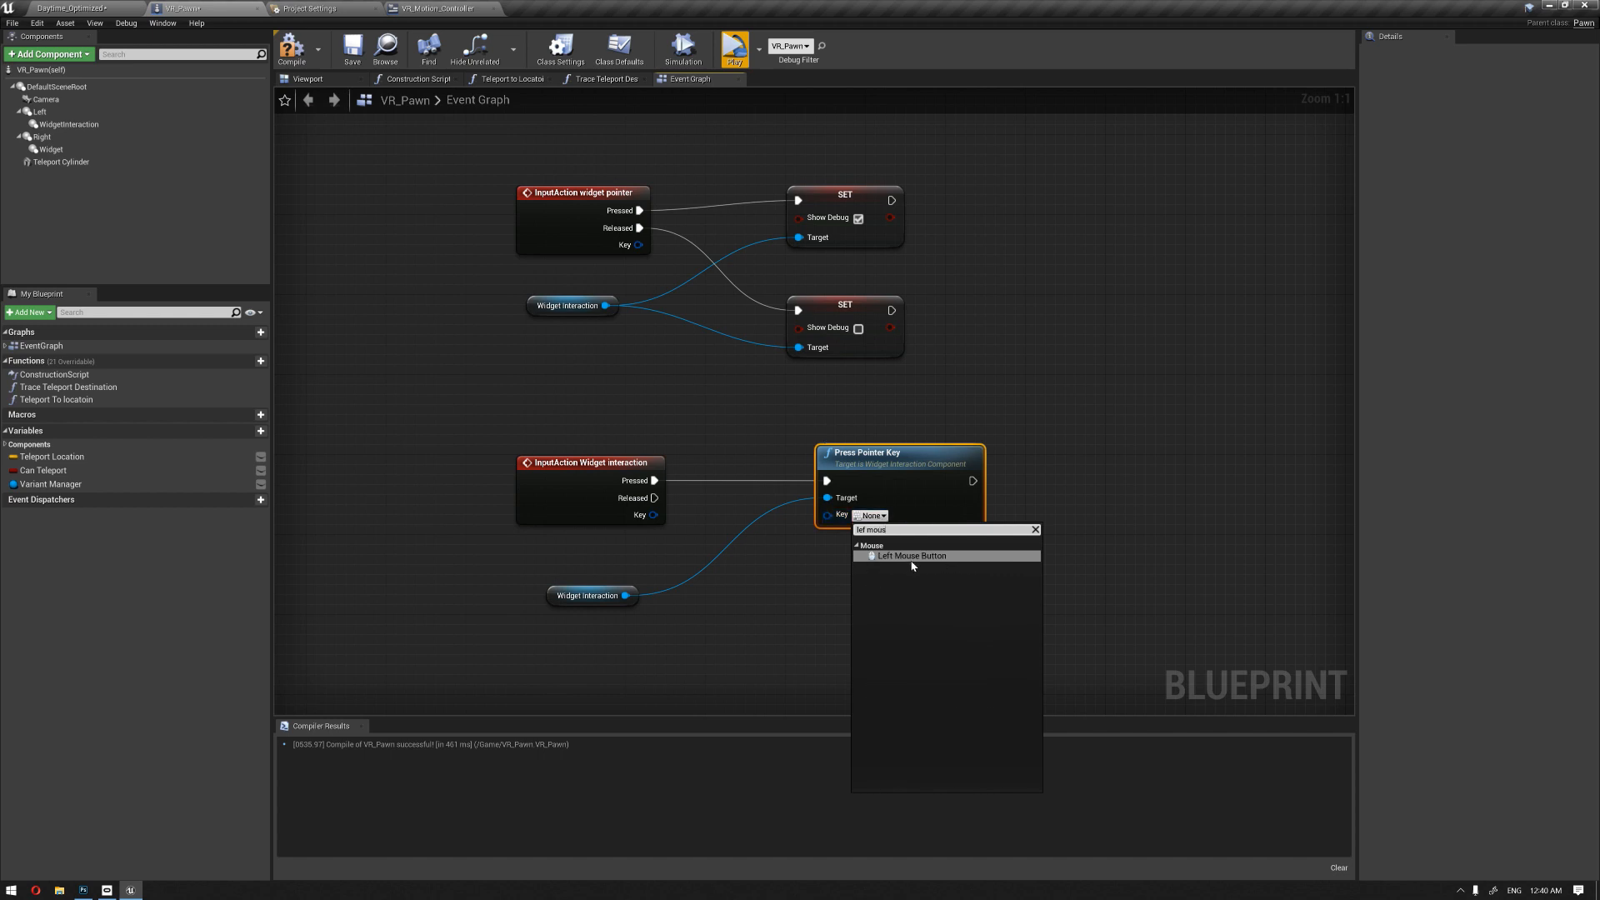
pyautogui.click(912, 556)
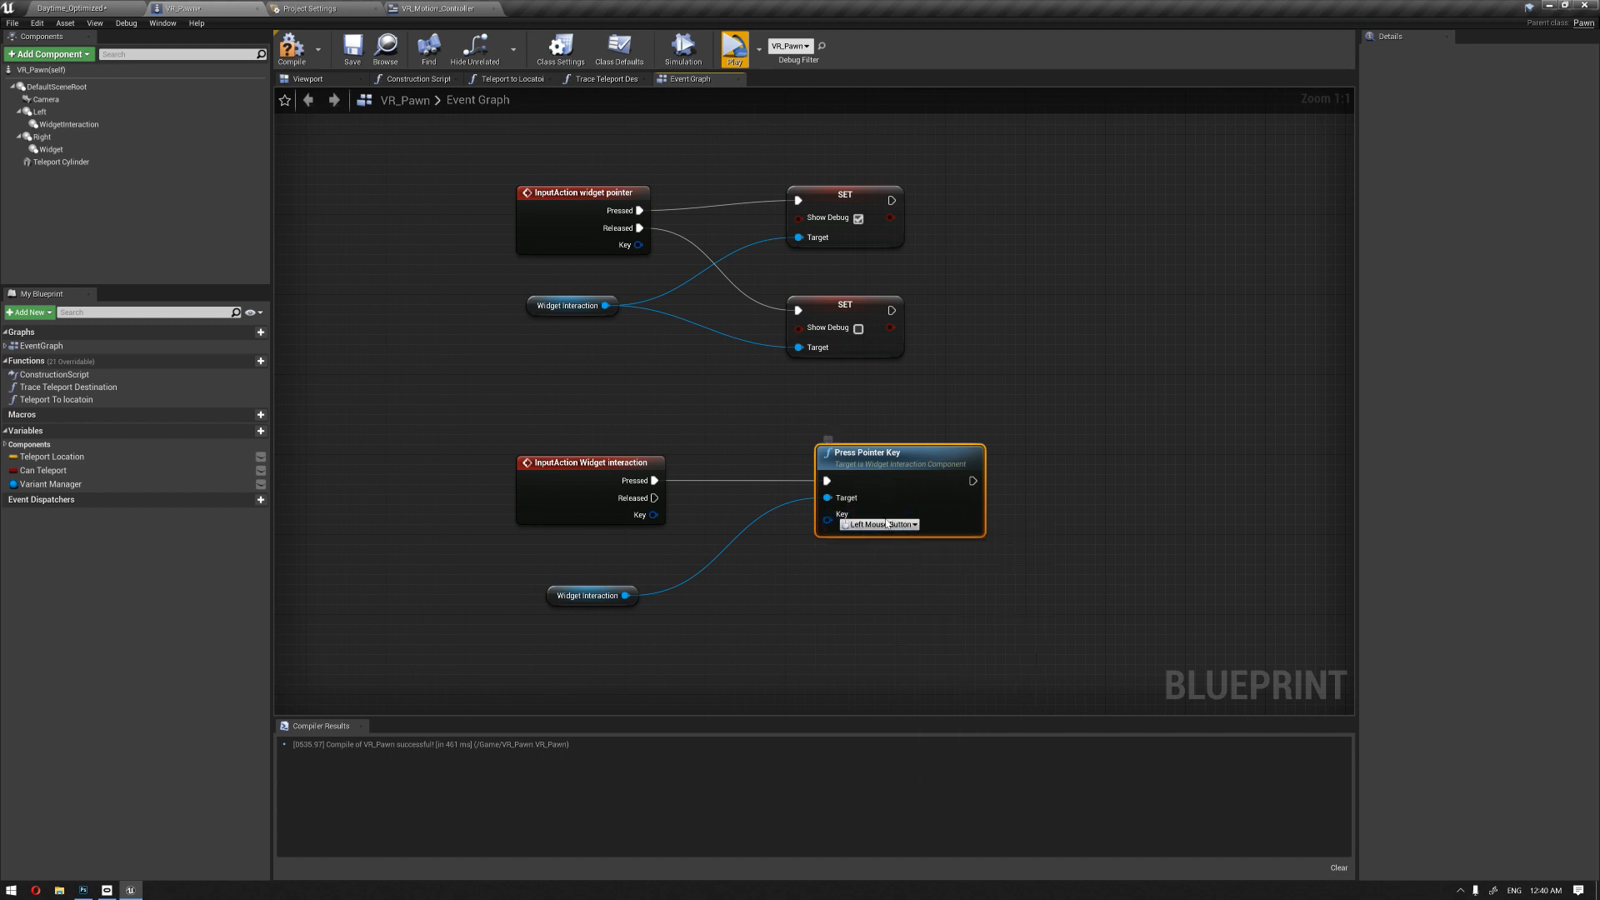
pyautogui.moveTo(875, 464); pyautogui.dragTo(885, 476)
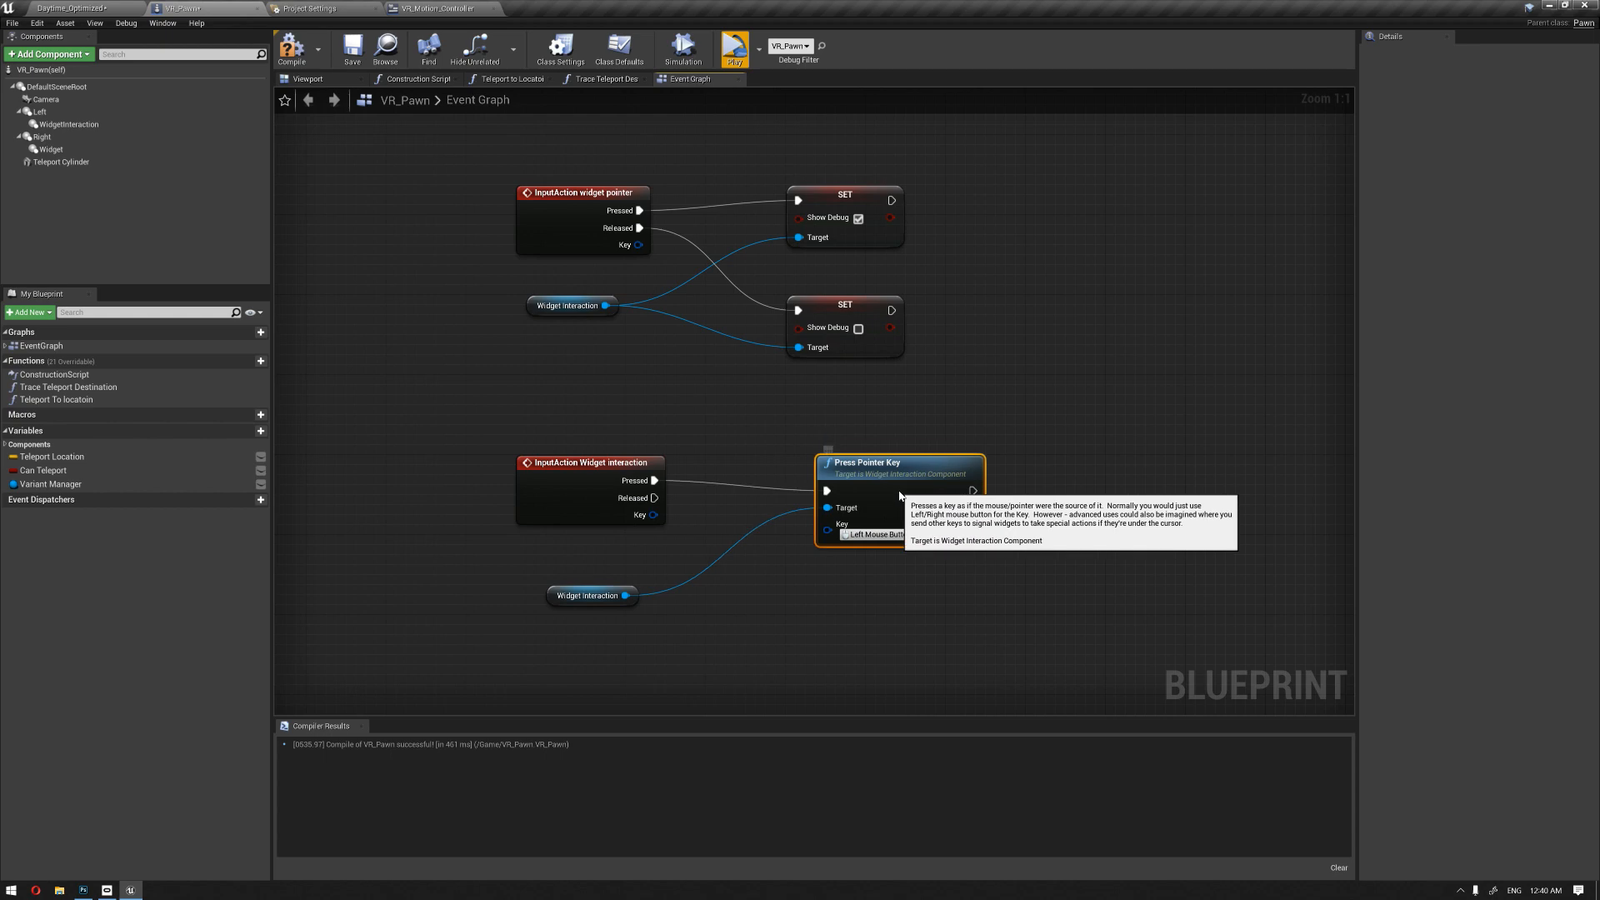
# Step: Check the input action mappings in Project Settings, and reposition VR_Pawn's Widget interaction event and Press Pointer Key node to make room below
pyautogui.click(307, 8)
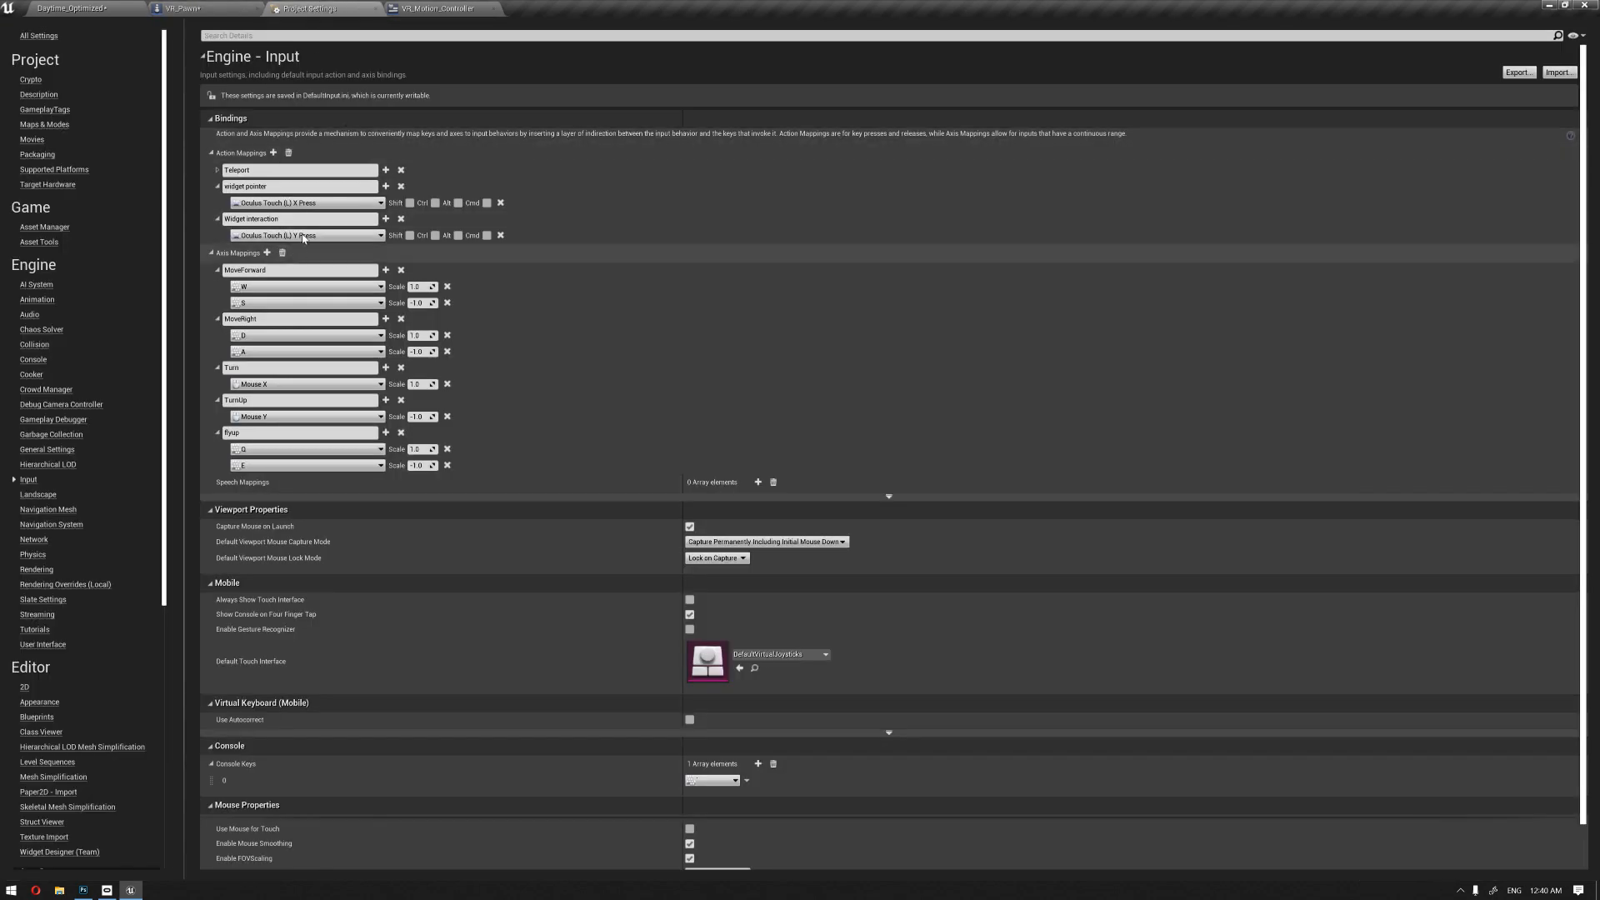
pyautogui.click(213, 8)
pyautogui.moveTo(605, 470)
pyautogui.mouseDown()
pyautogui.moveTo(594, 449)
pyautogui.moveTo(577, 470)
pyautogui.mouseUp()
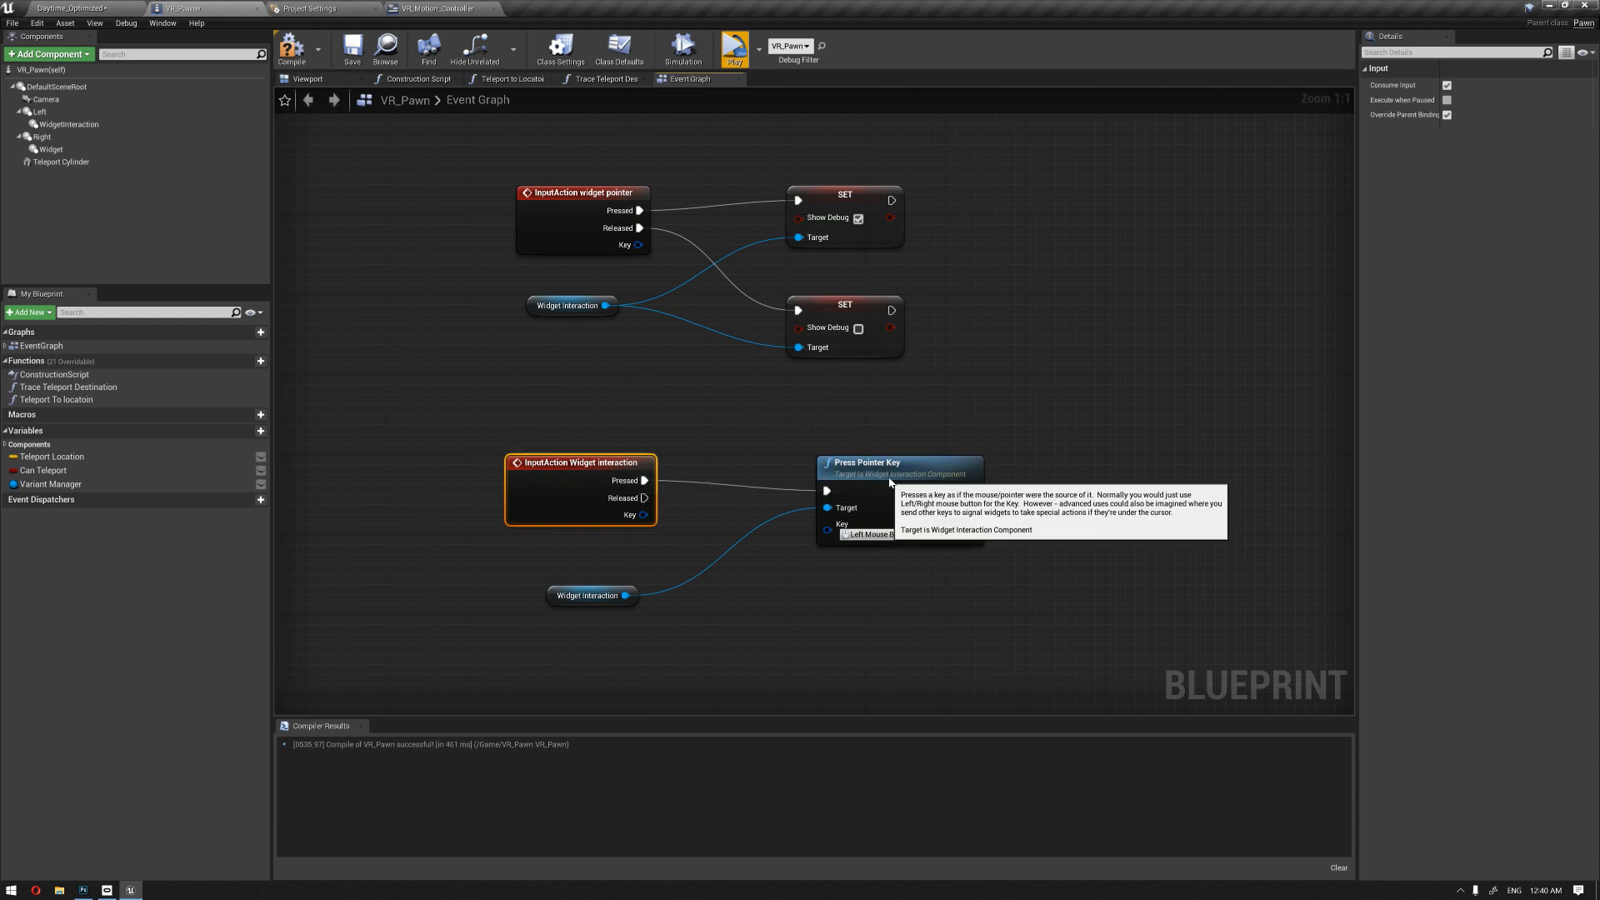
pyautogui.moveTo(874, 482); pyautogui.dragTo(874, 461)
# Step: Add a Release Pointer Key node from the Widget interaction event's Released output and place it below Press Pointer Key
pyautogui.moveTo(644, 498); pyautogui.dragTo(752, 591)
pyautogui.write('rele')
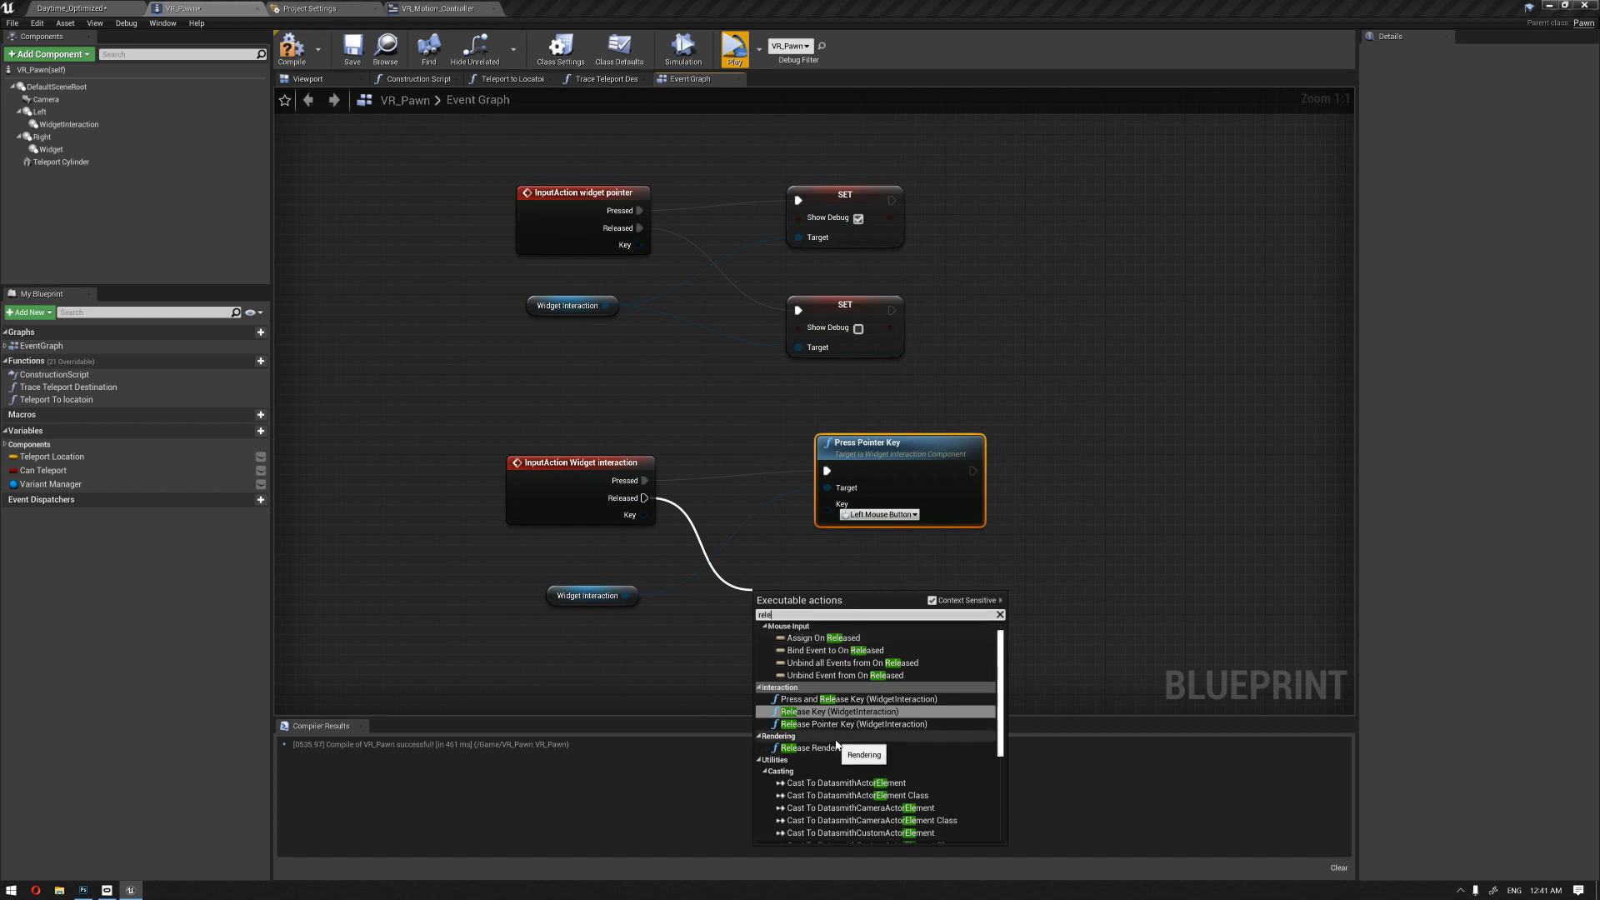
pyautogui.write('ase')
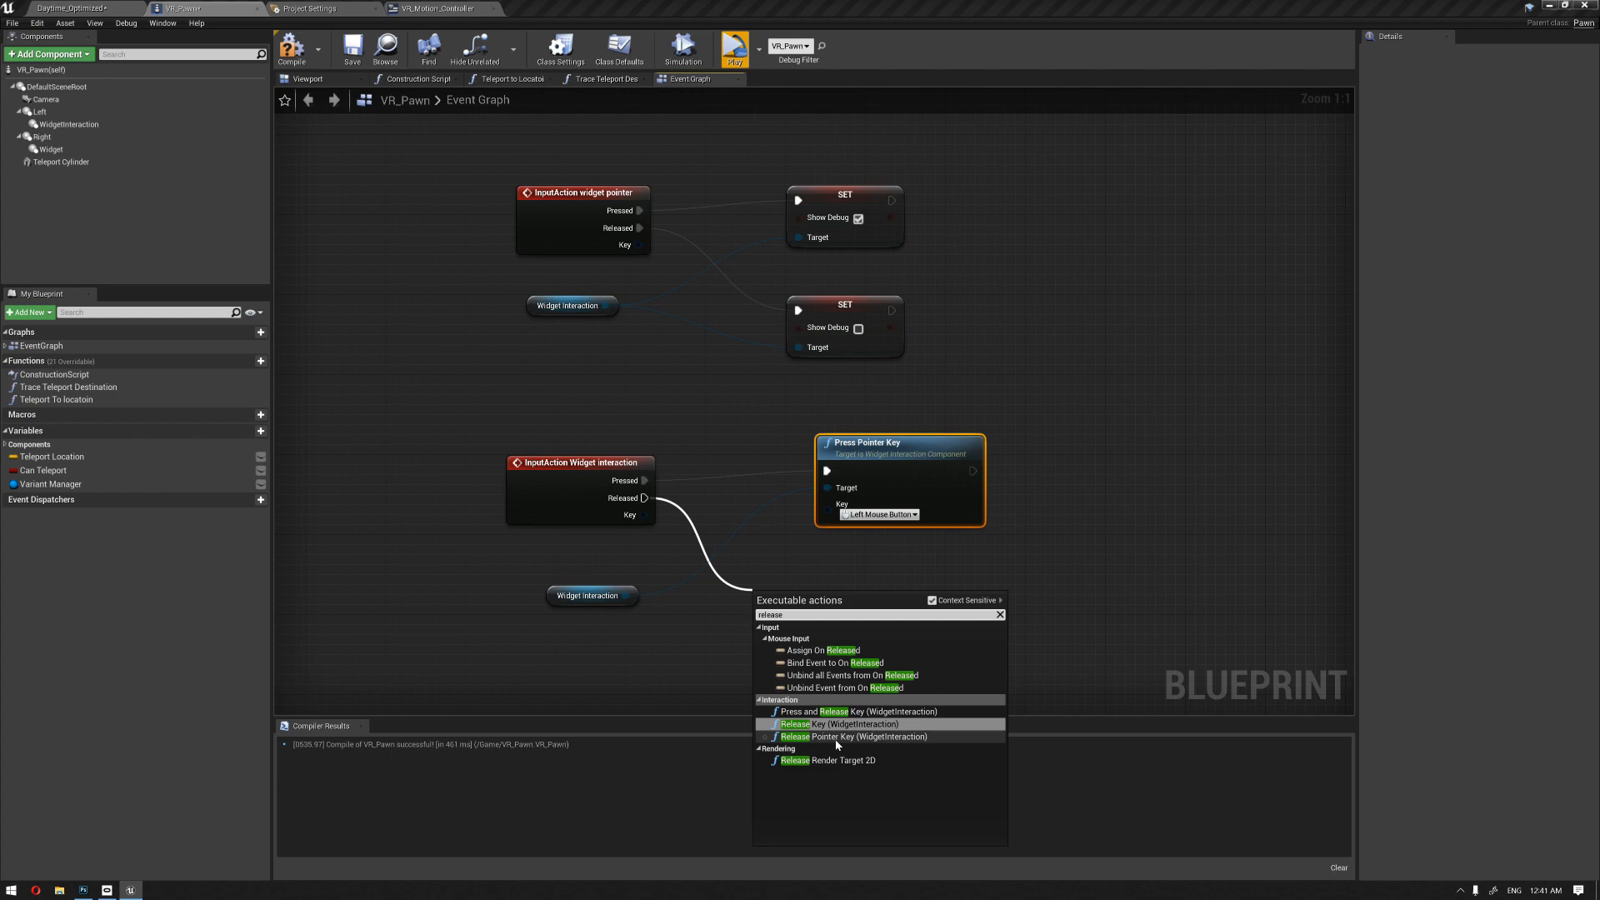
pyautogui.click(835, 736)
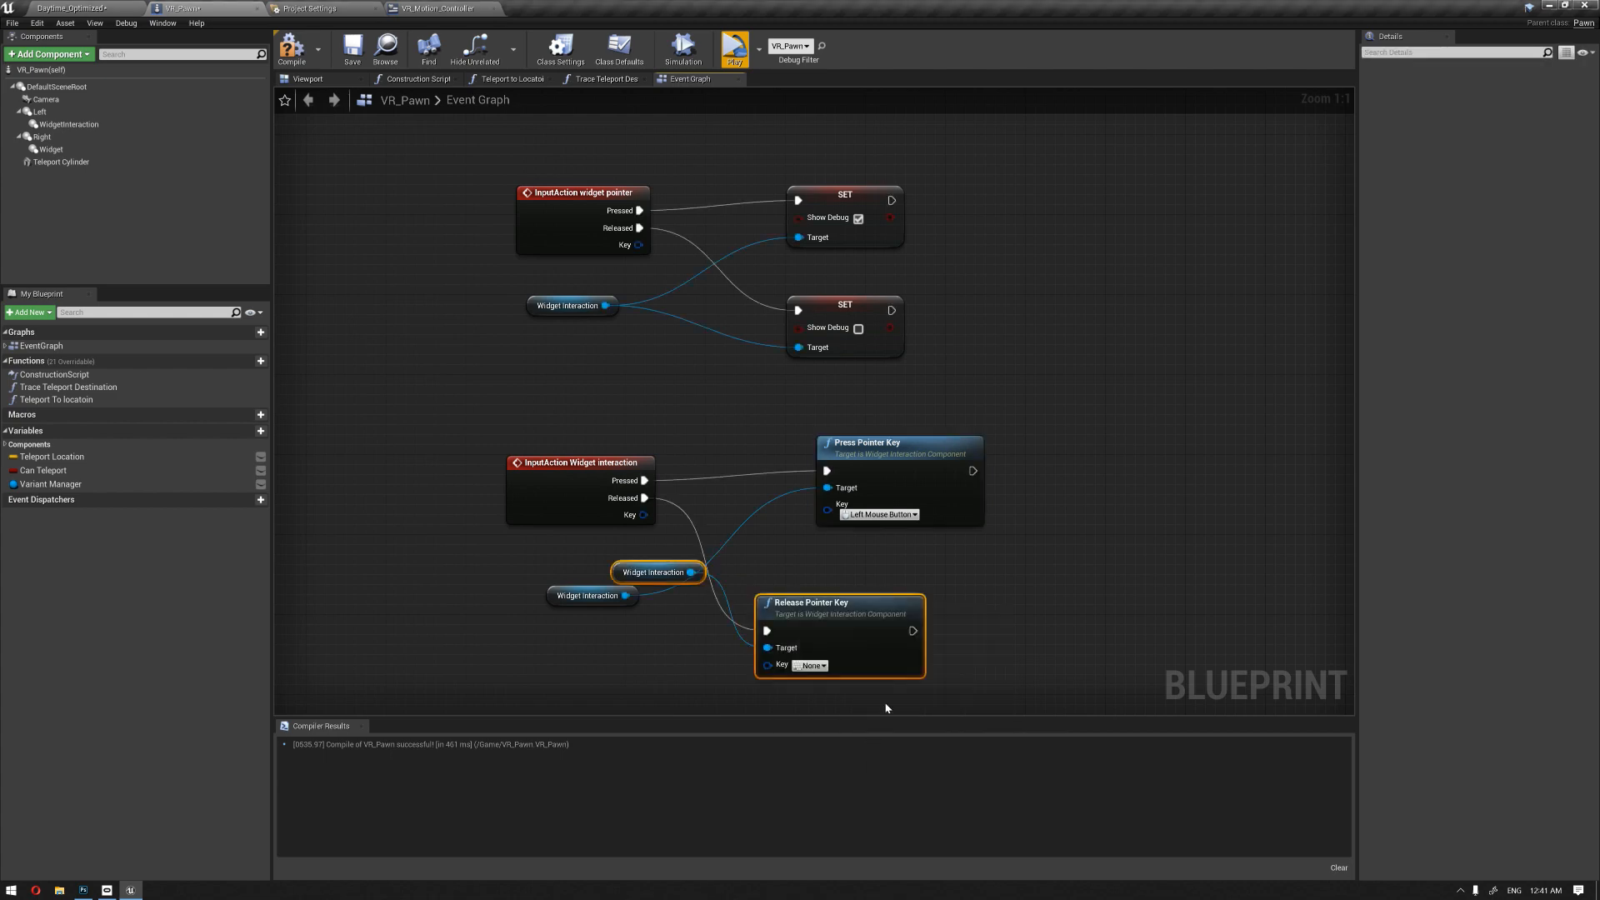
pyautogui.moveTo(771, 601); pyautogui.dragTo(892, 591)
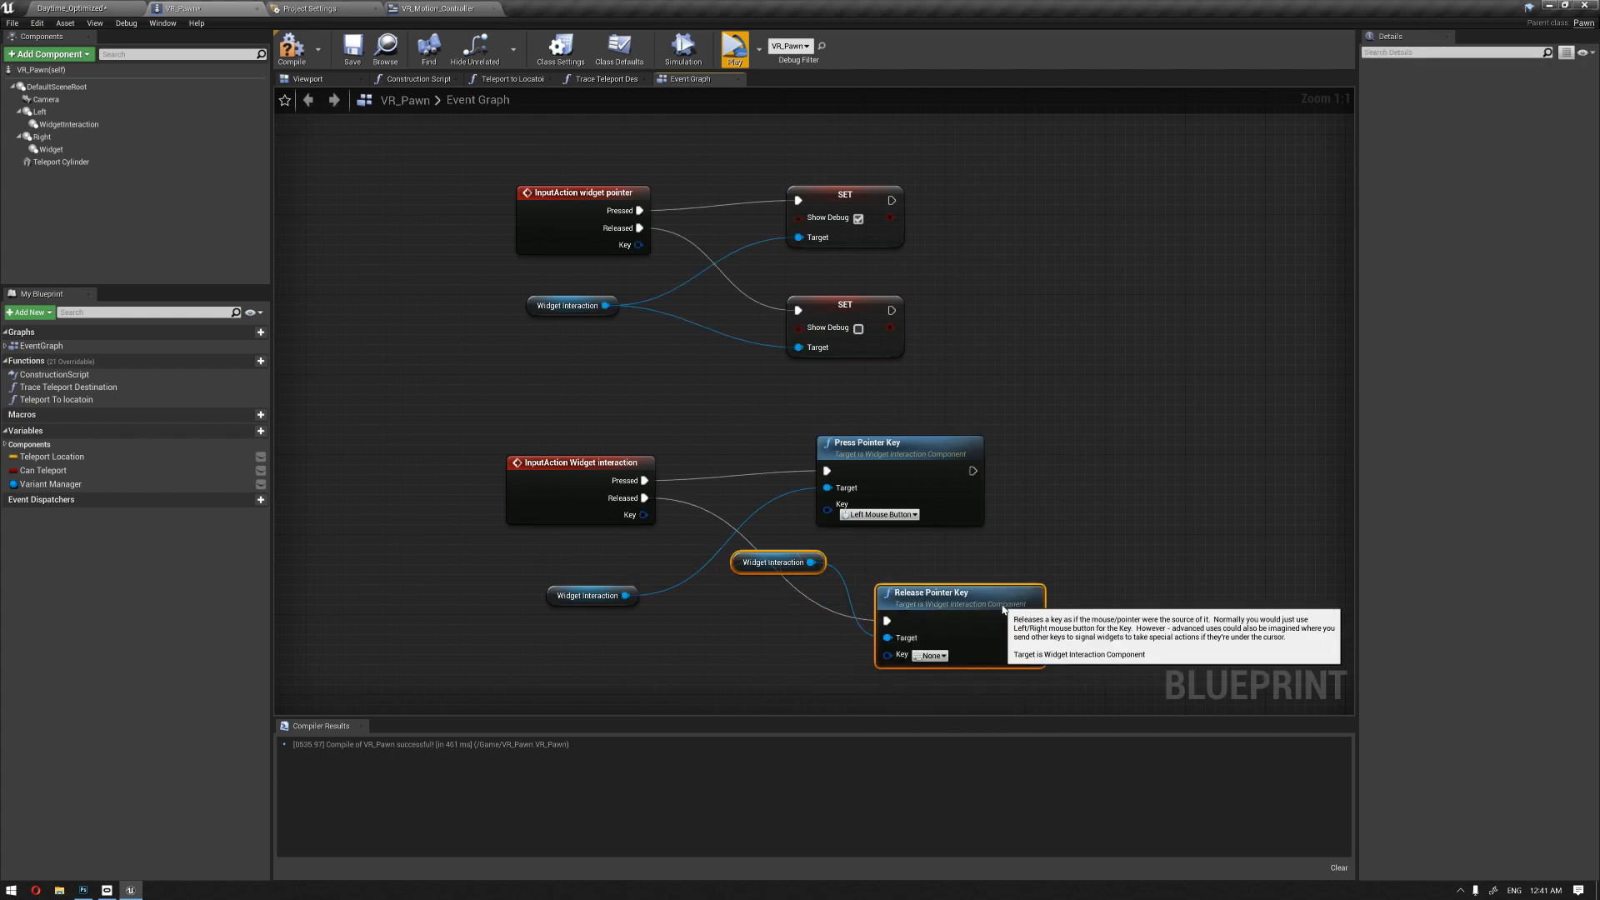
# Step: Delete the extra Widget Interaction reference and connect the original one to the Release Pointer Key node's Target
pyautogui.click(767, 570)
pyautogui.press('Delete')
pyautogui.moveTo(626, 595); pyautogui.dragTo(886, 639)
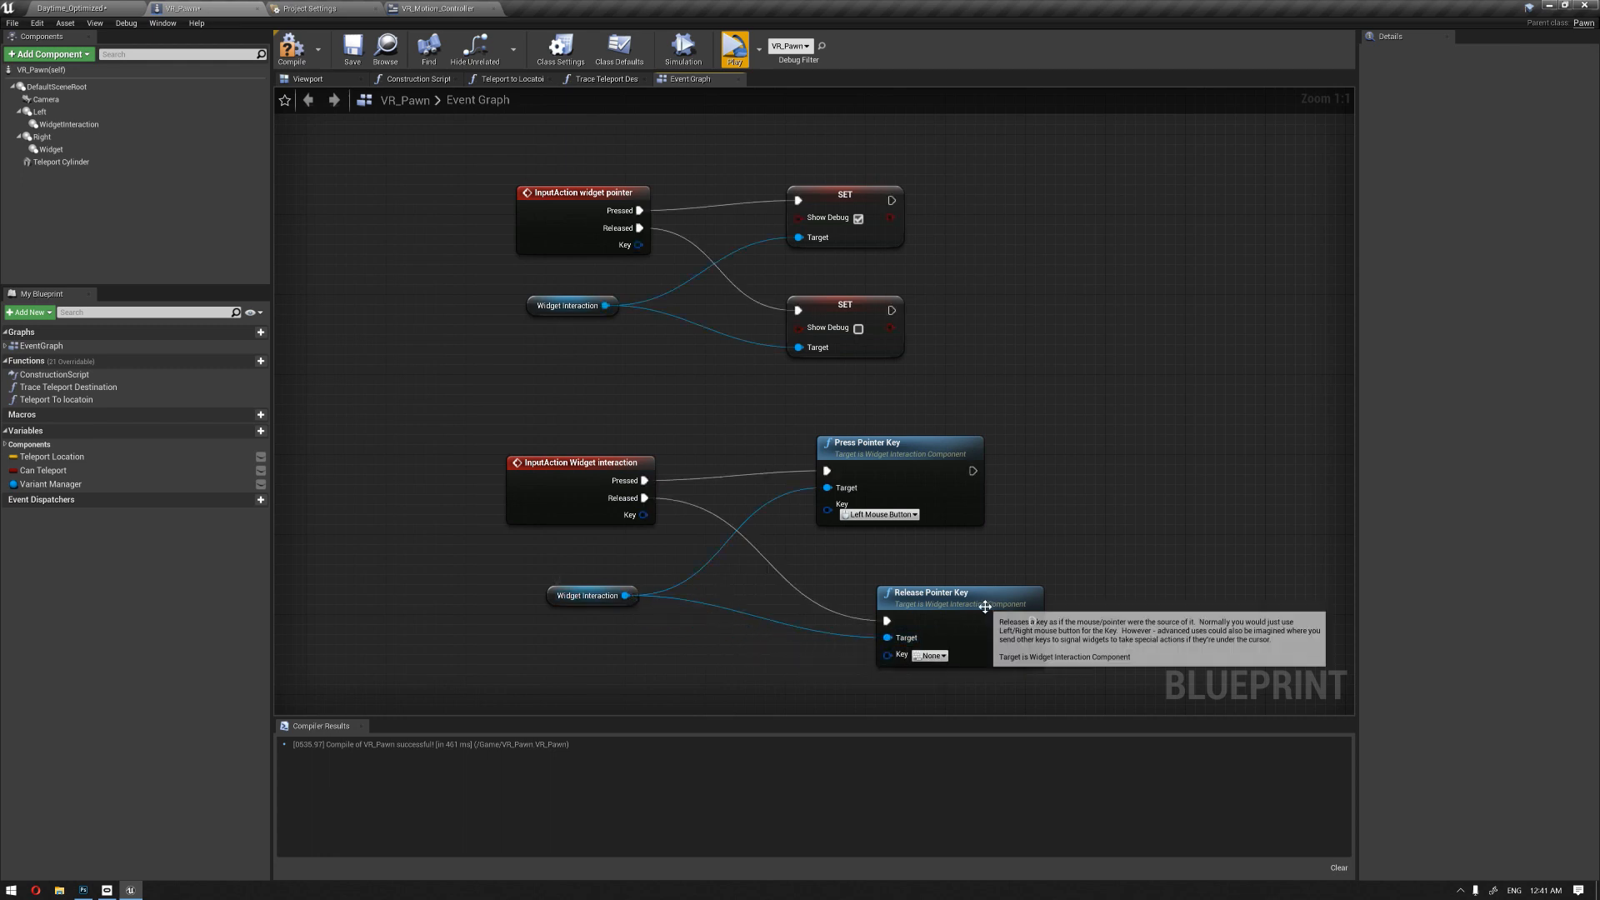
# Step: Align the Release Pointer Key node under Press Pointer Key and set its key to Left Mouse Button
pyautogui.moveTo(988, 608); pyautogui.dragTo(927, 577)
pyautogui.click(874, 628)
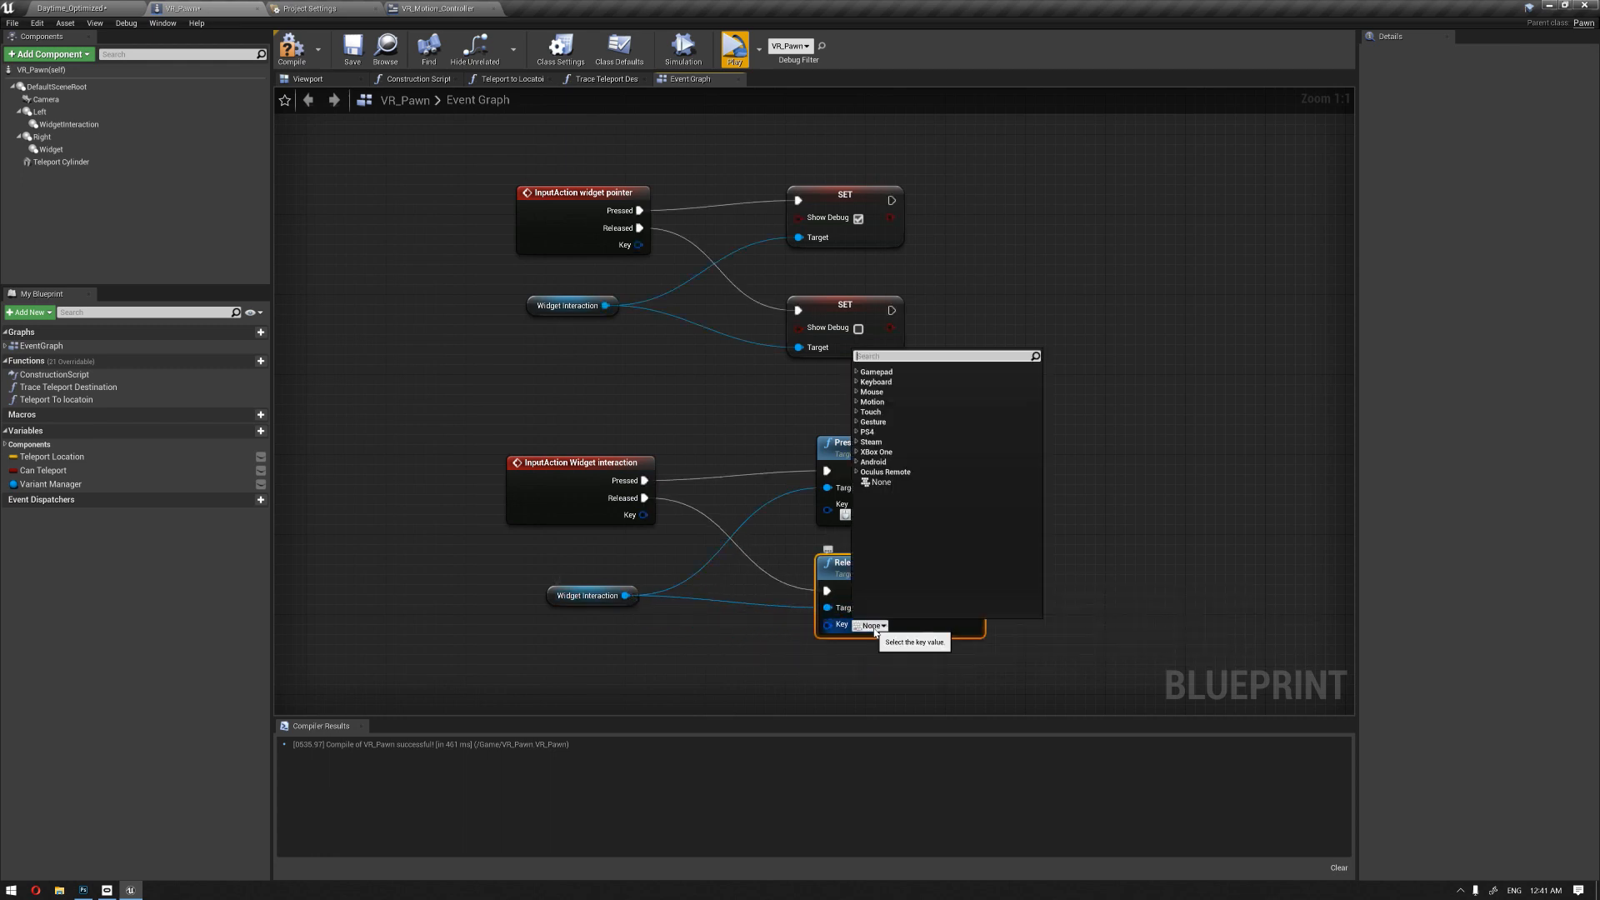
pyautogui.write('left')
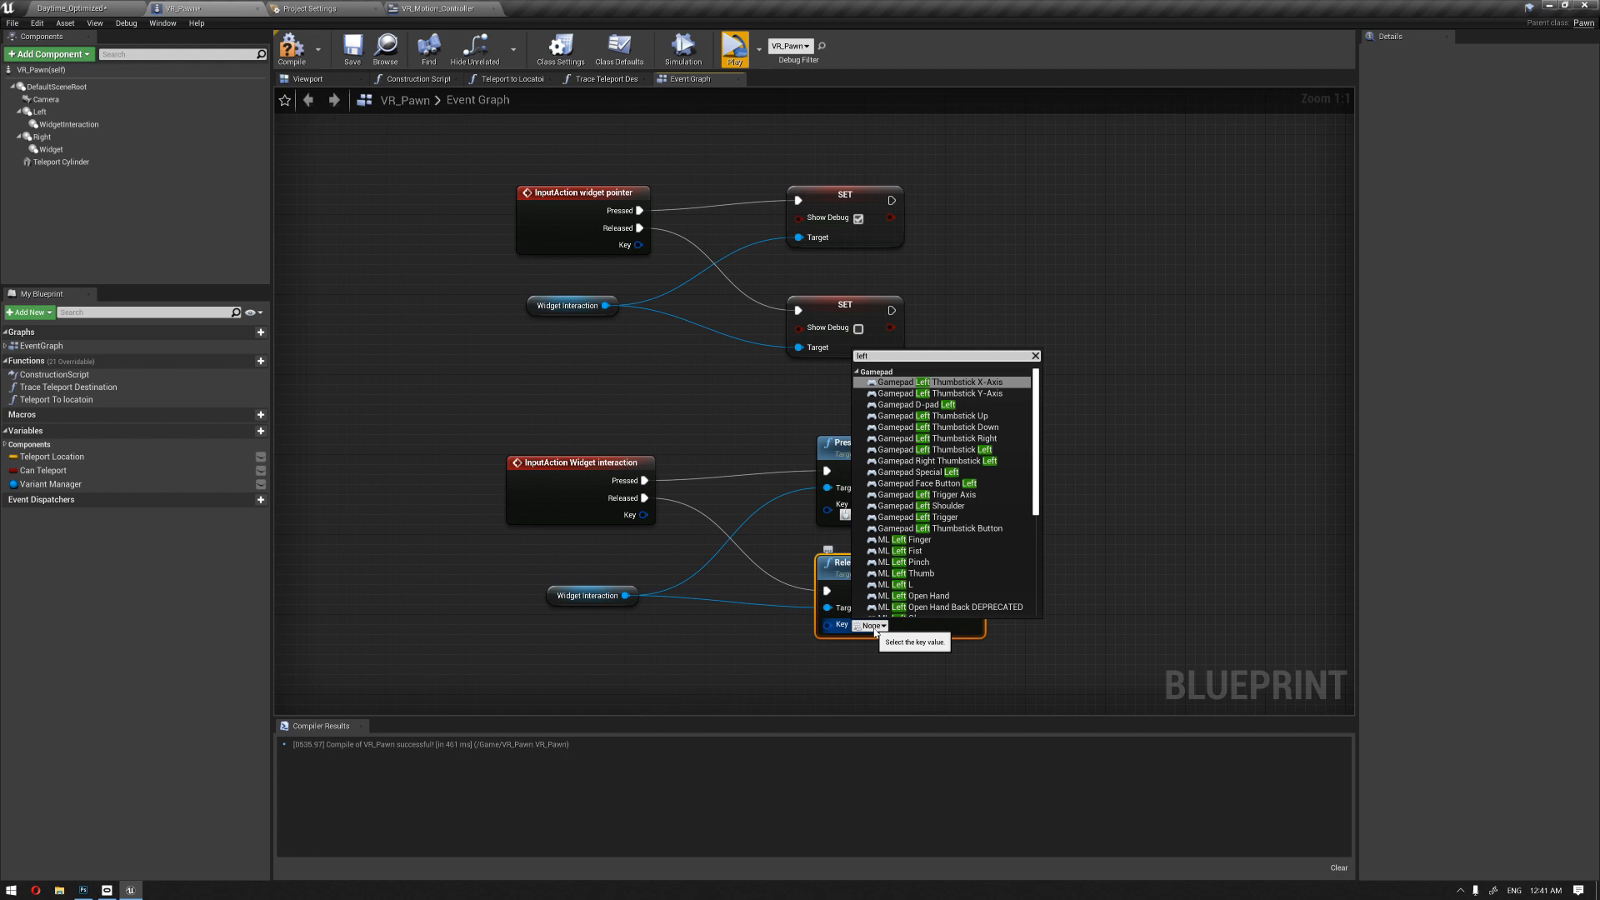
pyautogui.write(' mous')
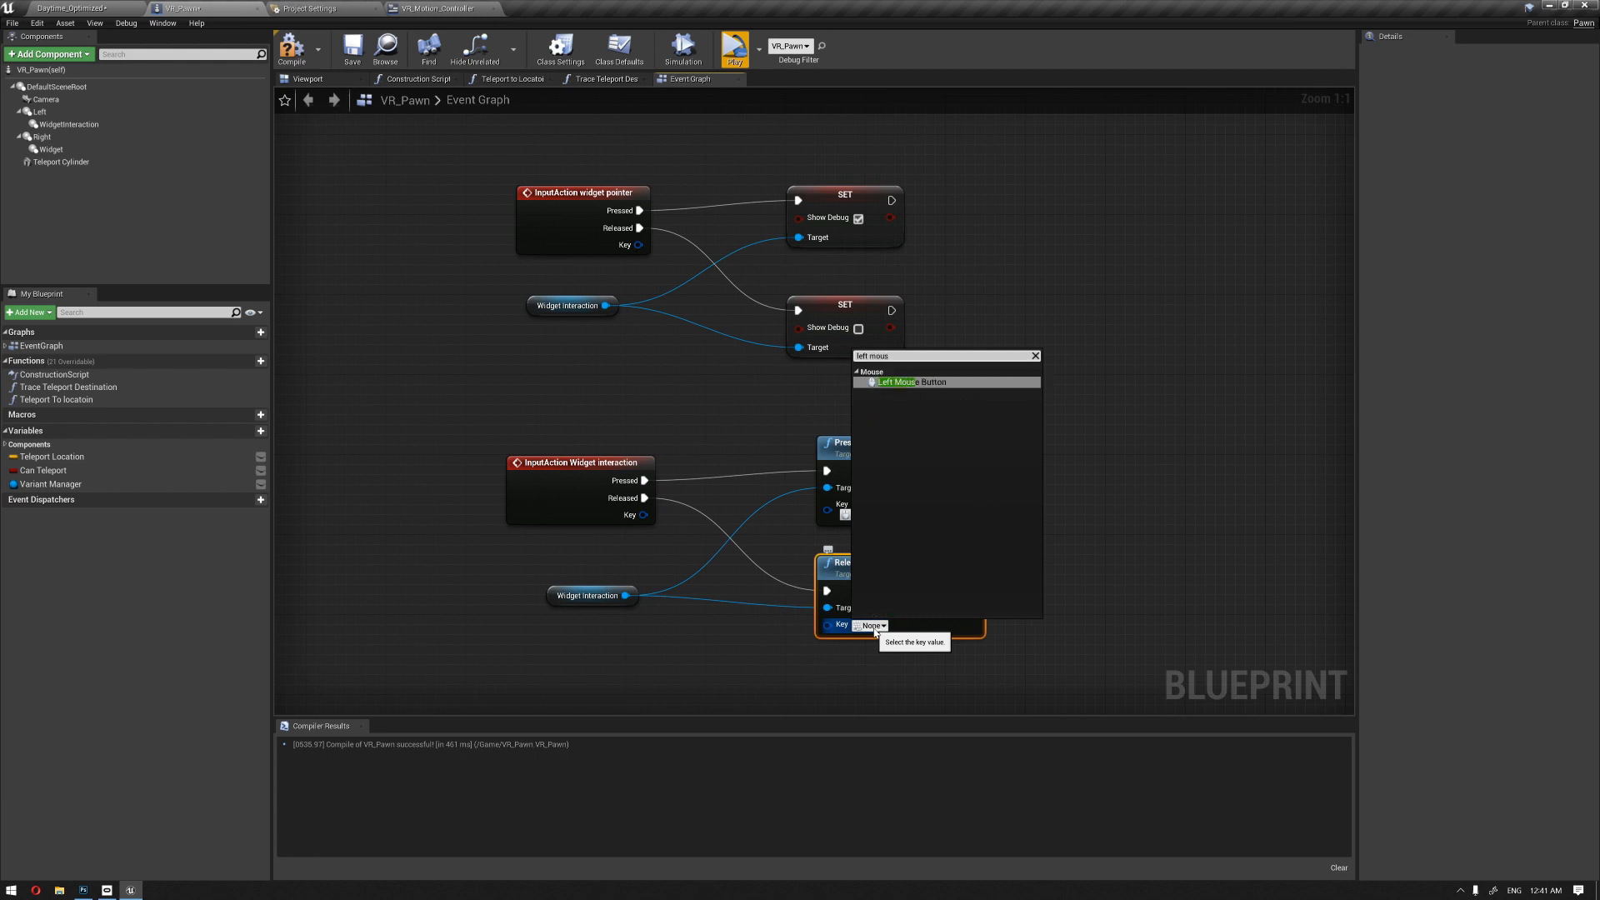
pyautogui.click(936, 384)
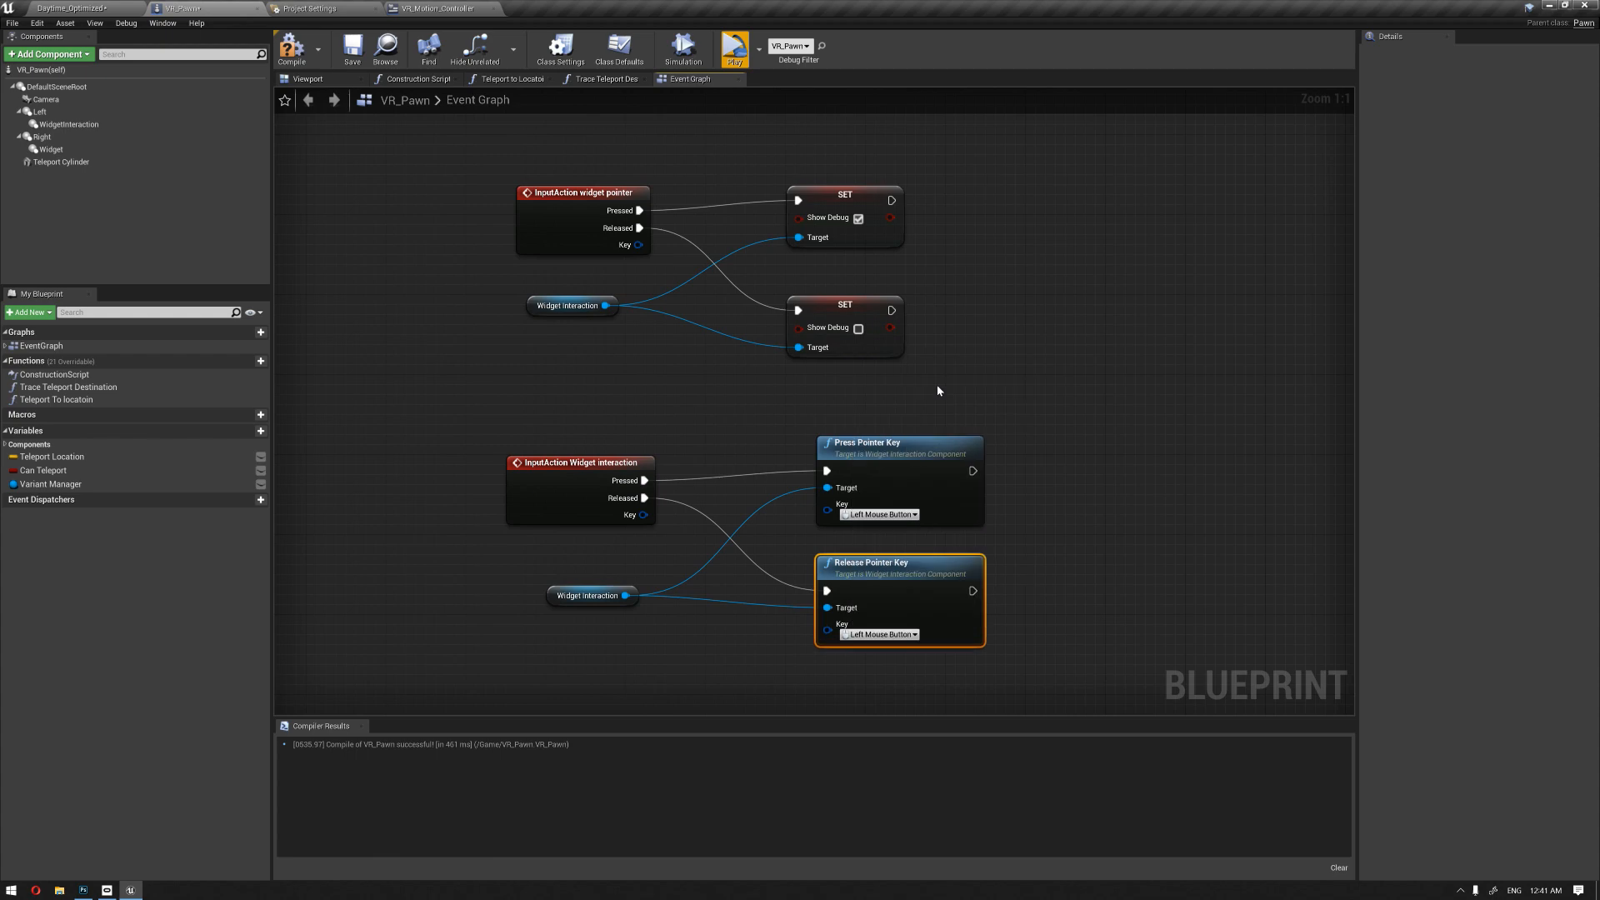
pyautogui.click(1080, 382)
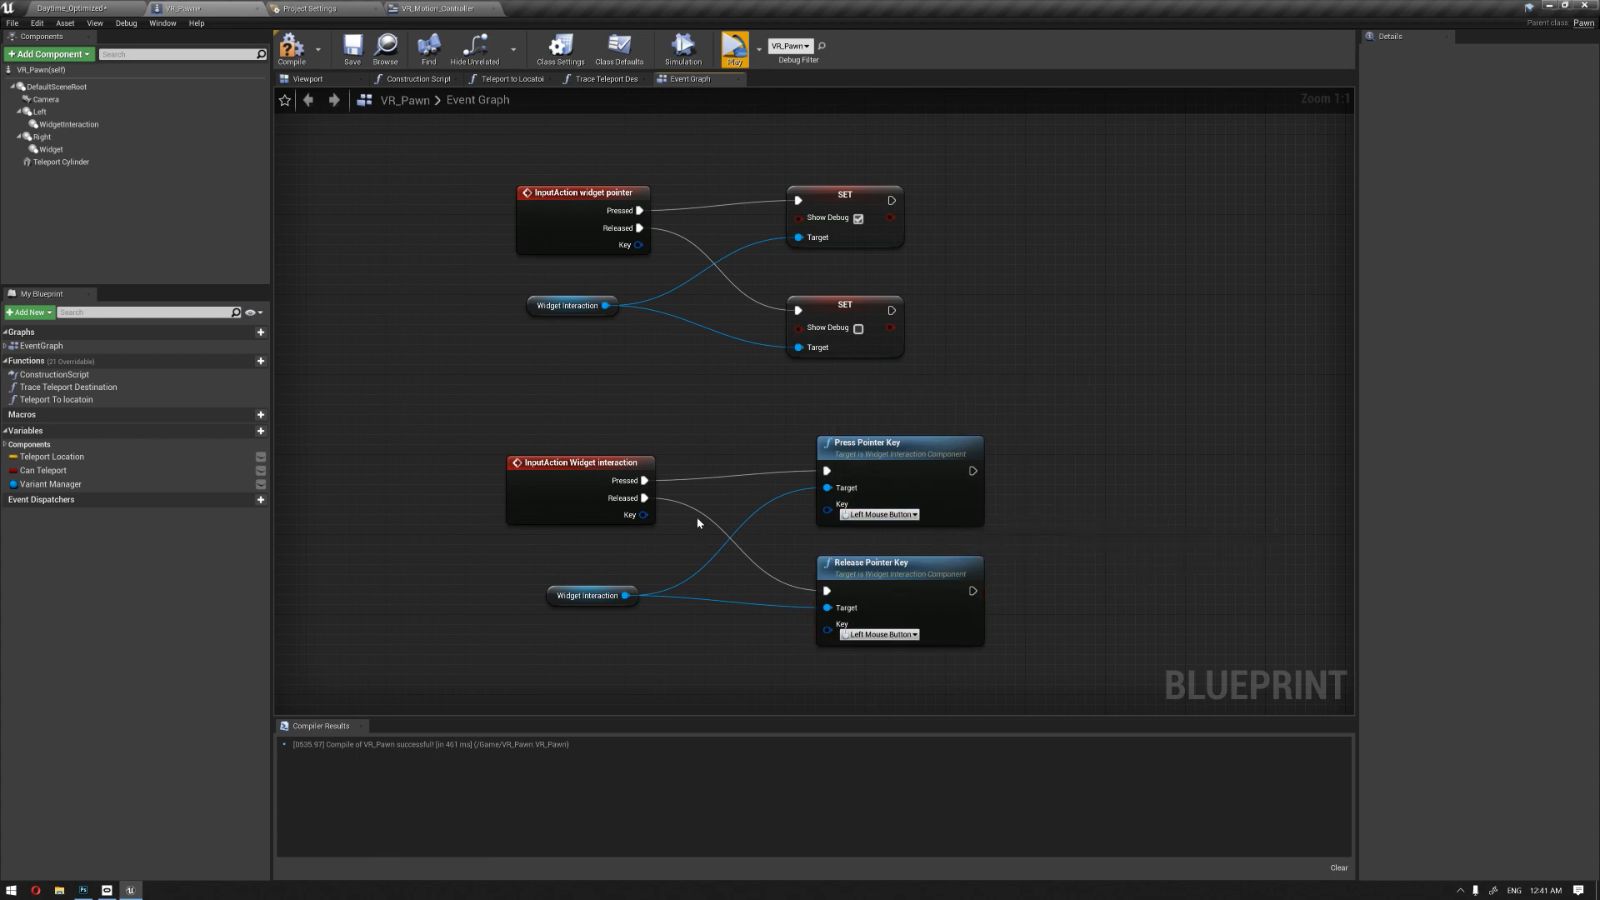
# Step: Line up the Widget interaction event with the Press Pointer Key node and compile VR_Pawn
pyautogui.moveTo(823, 448); pyautogui.dragTo(812, 437)
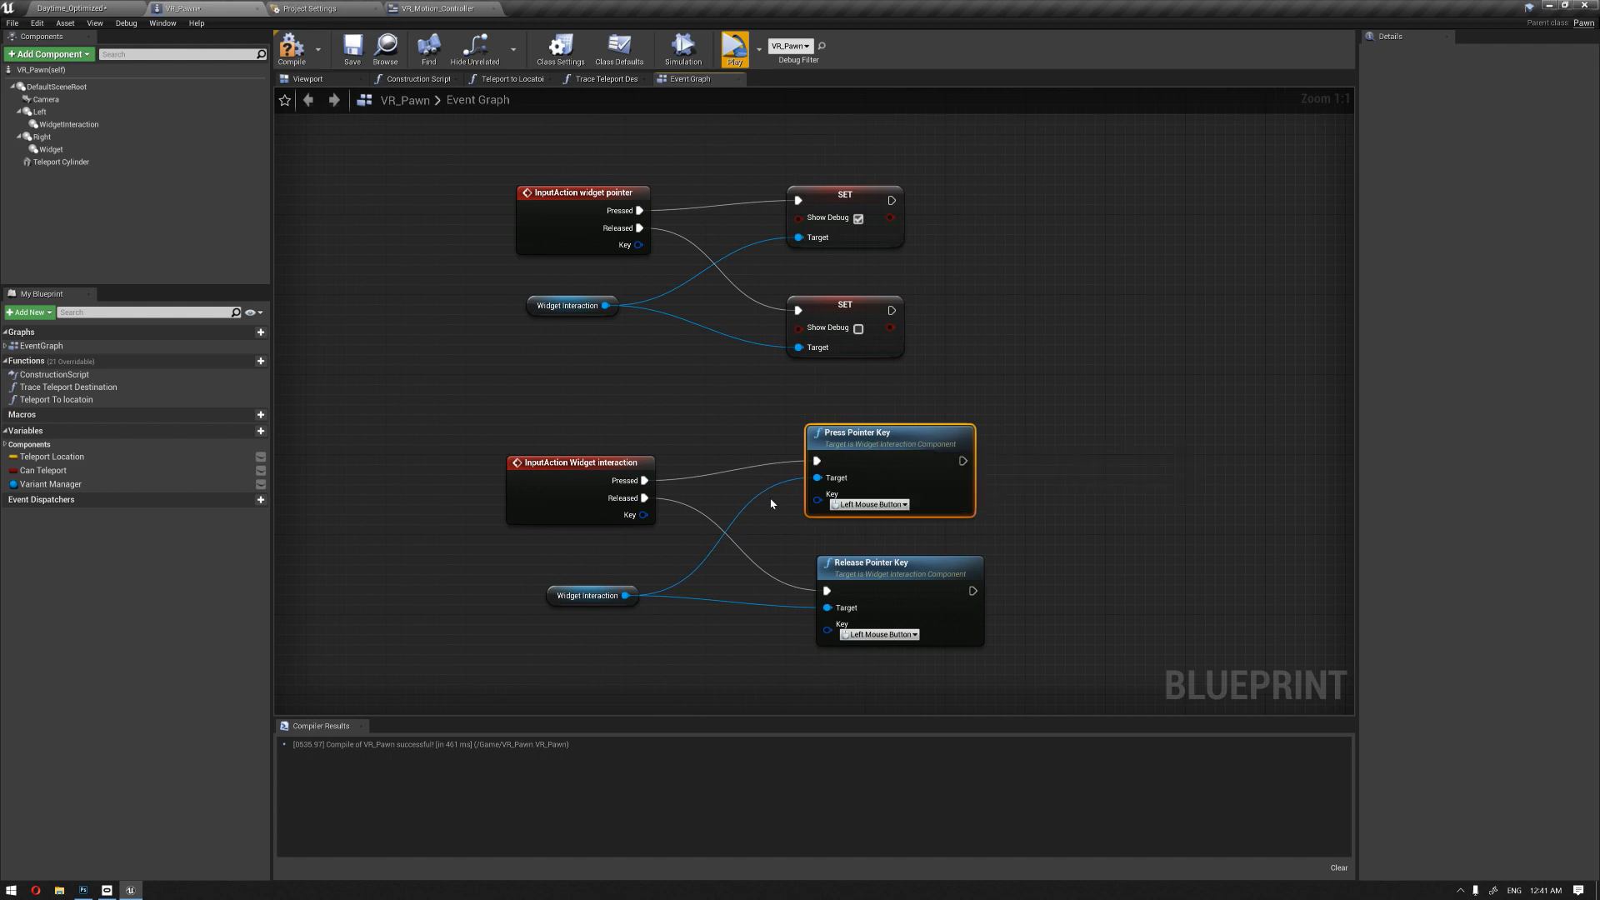
pyautogui.moveTo(575, 492); pyautogui.dragTo(574, 472)
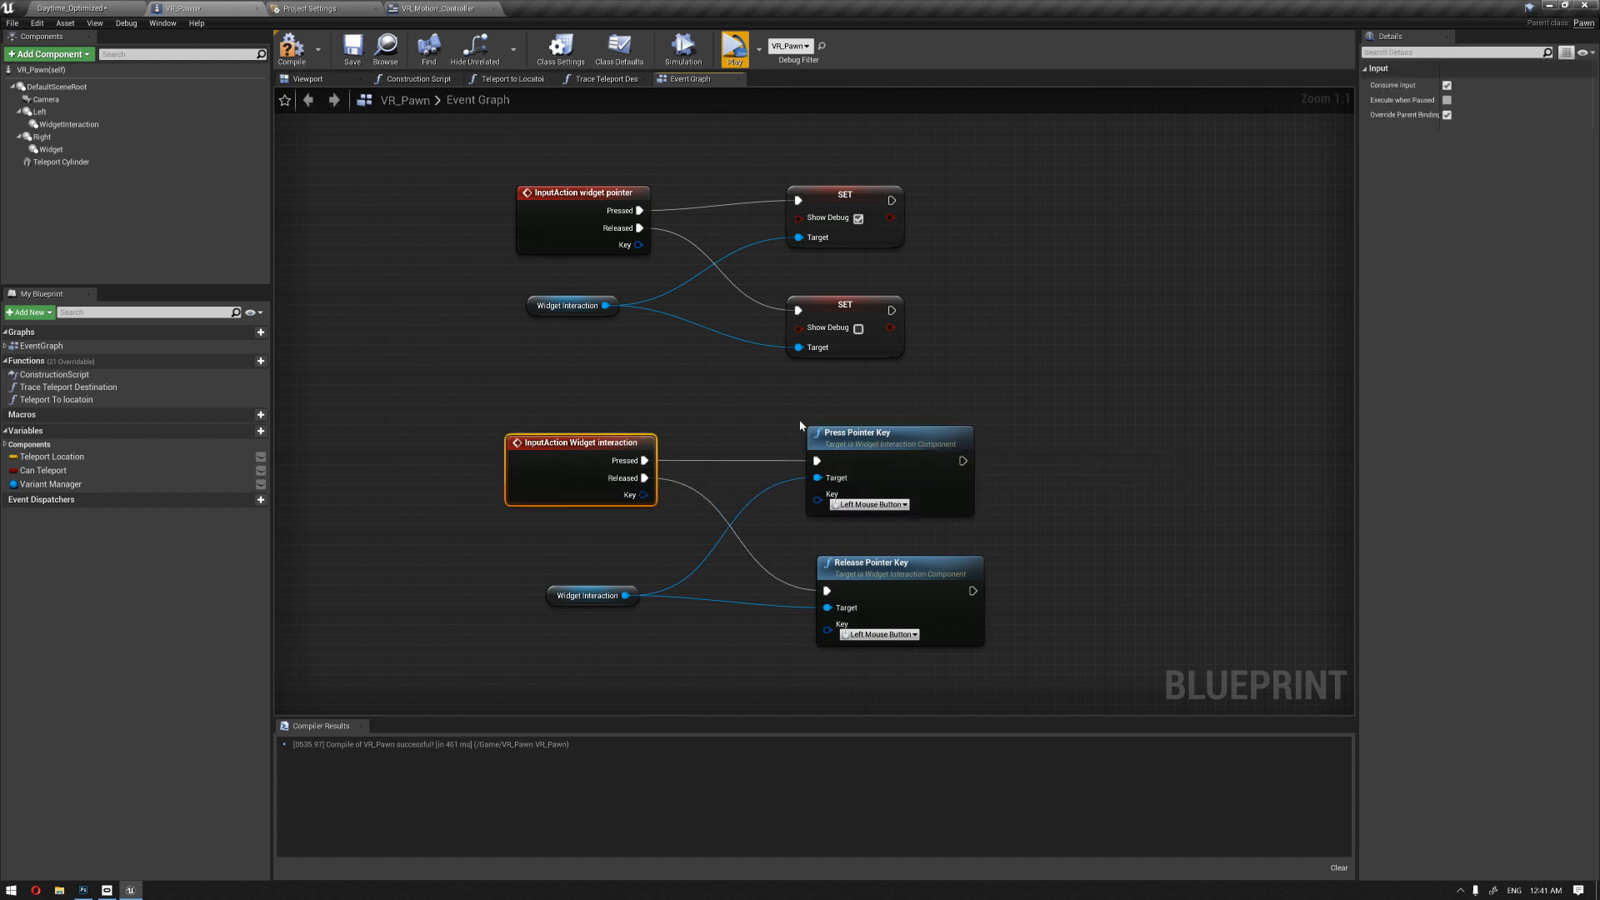
pyautogui.click(292, 49)
# Step: Set Auto Receive Input to Player 0 in VR_Pawn's class defaults and compile the blueprint
pyautogui.click(319, 81)
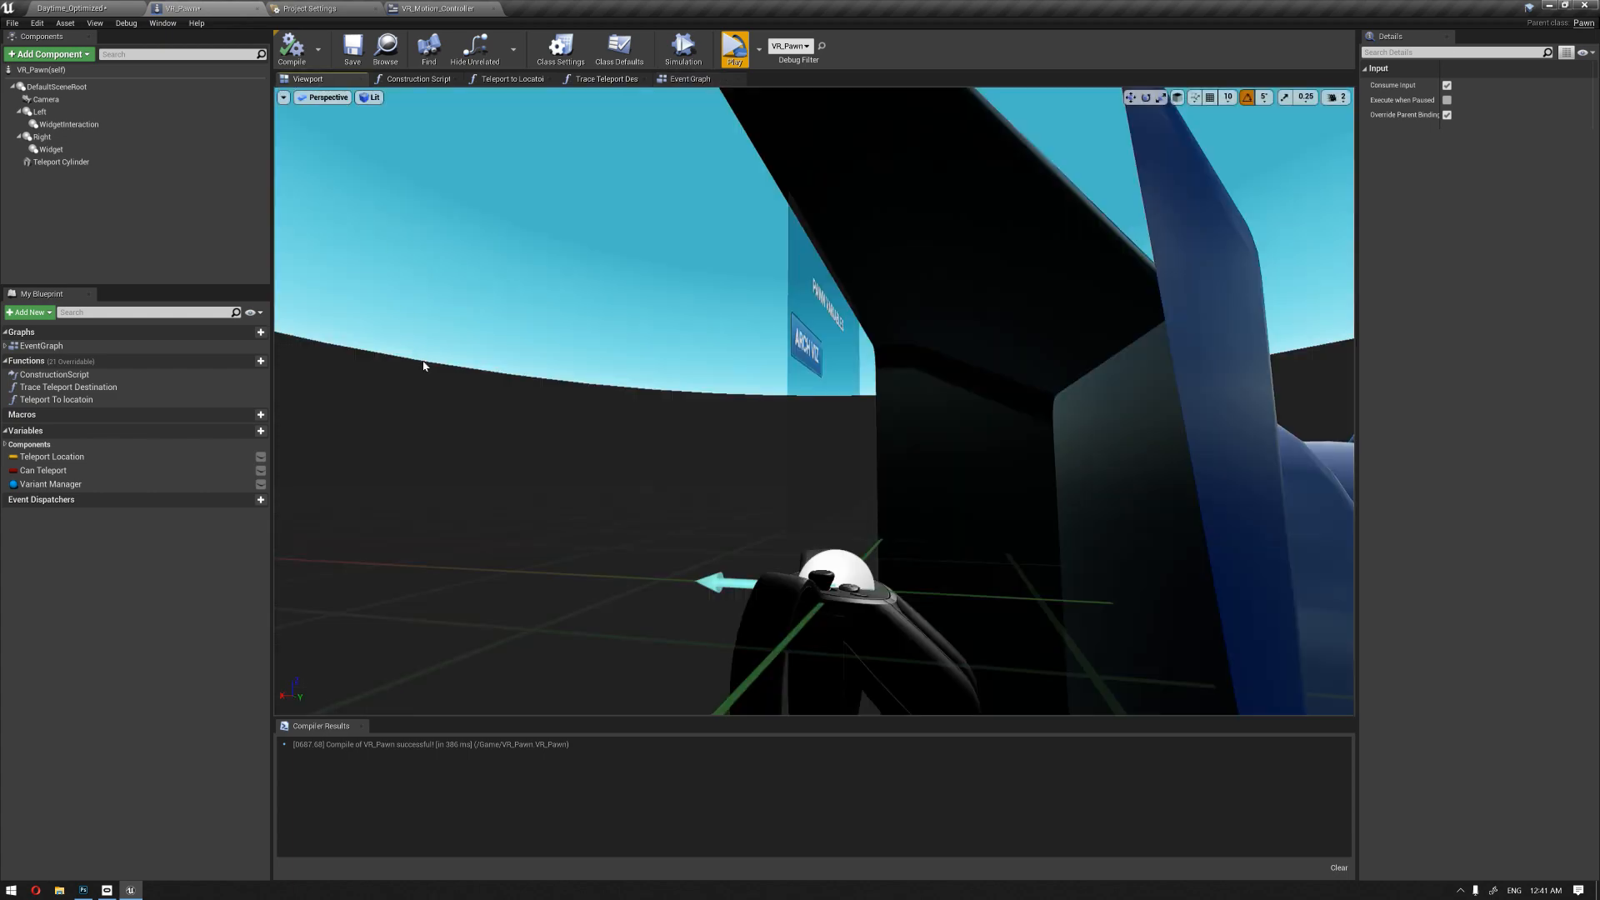
pyautogui.press('f')
pyautogui.click(38, 70)
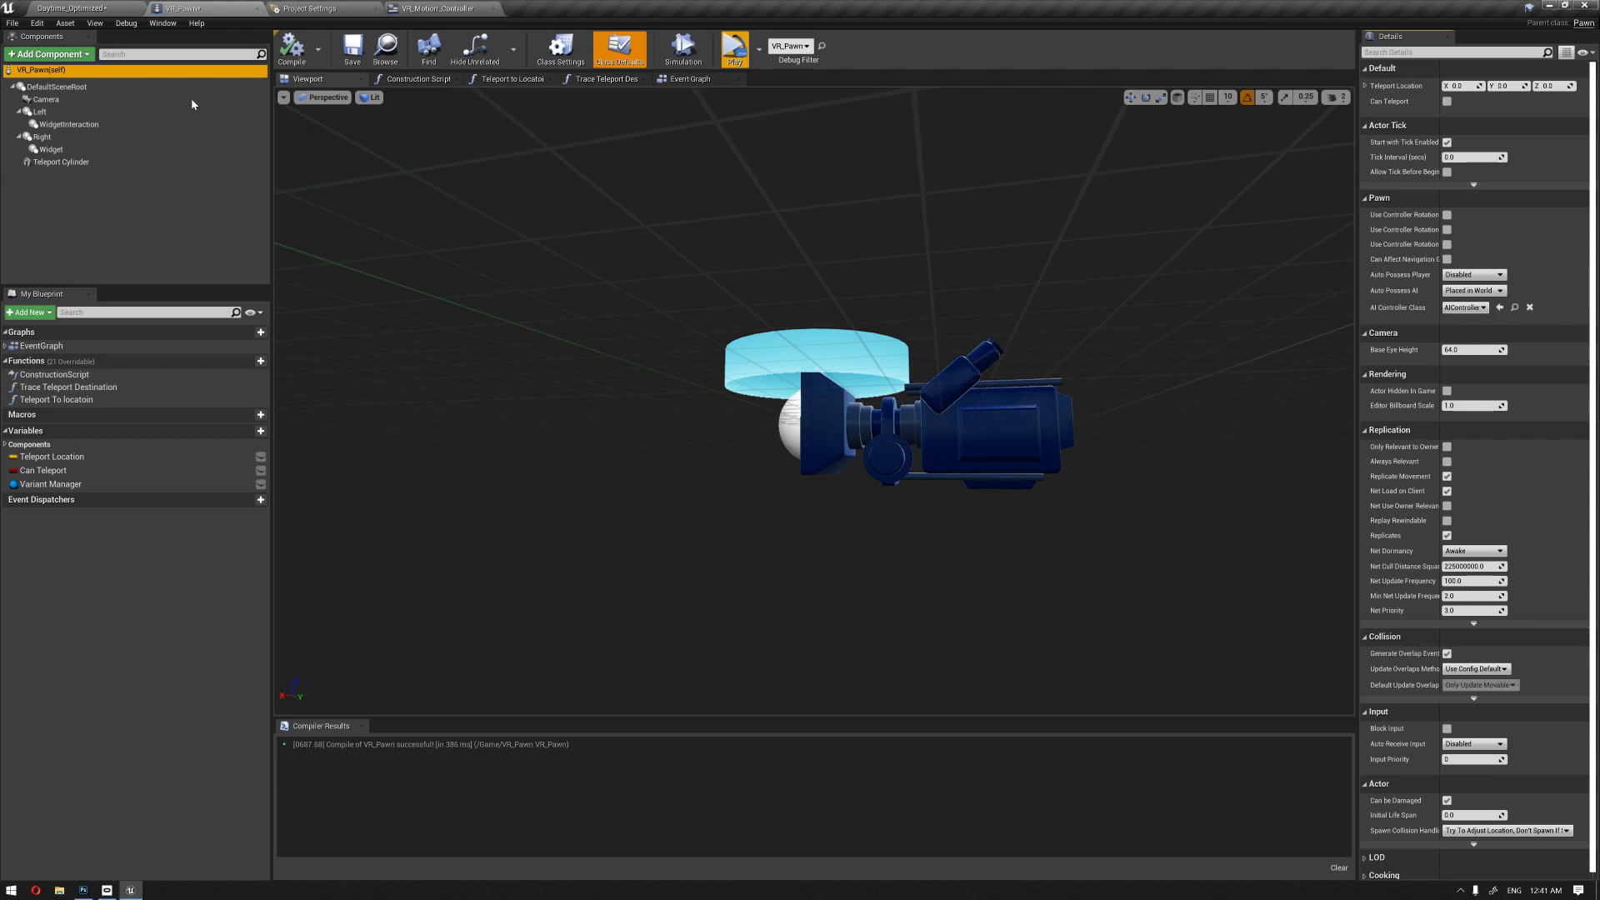
pyautogui.click(67, 124)
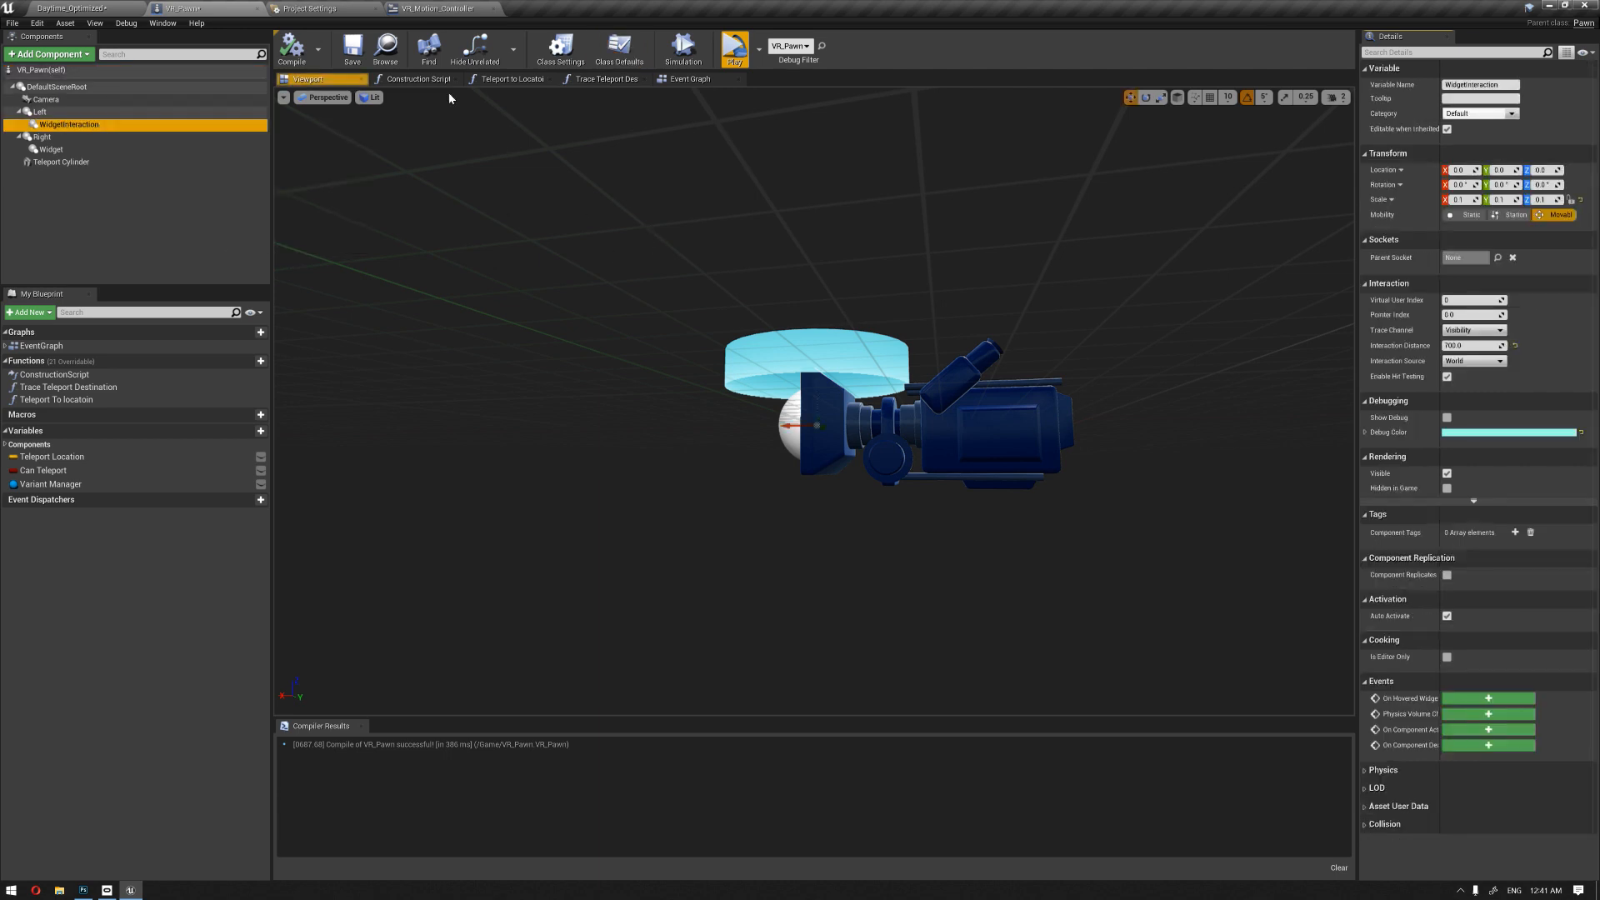
pyautogui.click(621, 52)
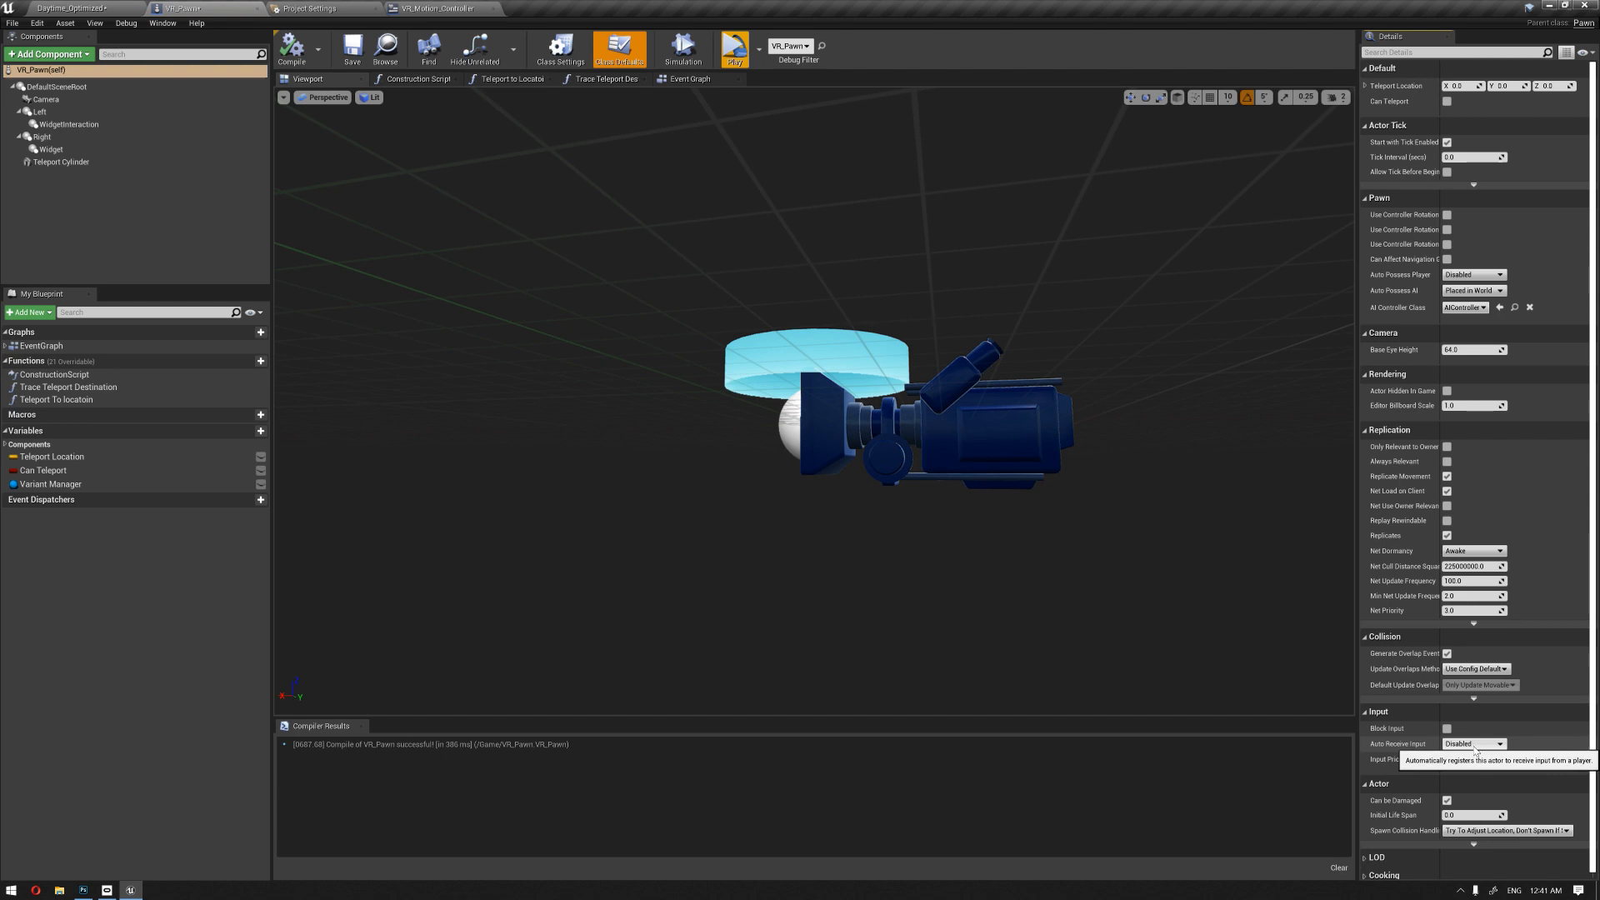
pyautogui.click(1470, 744)
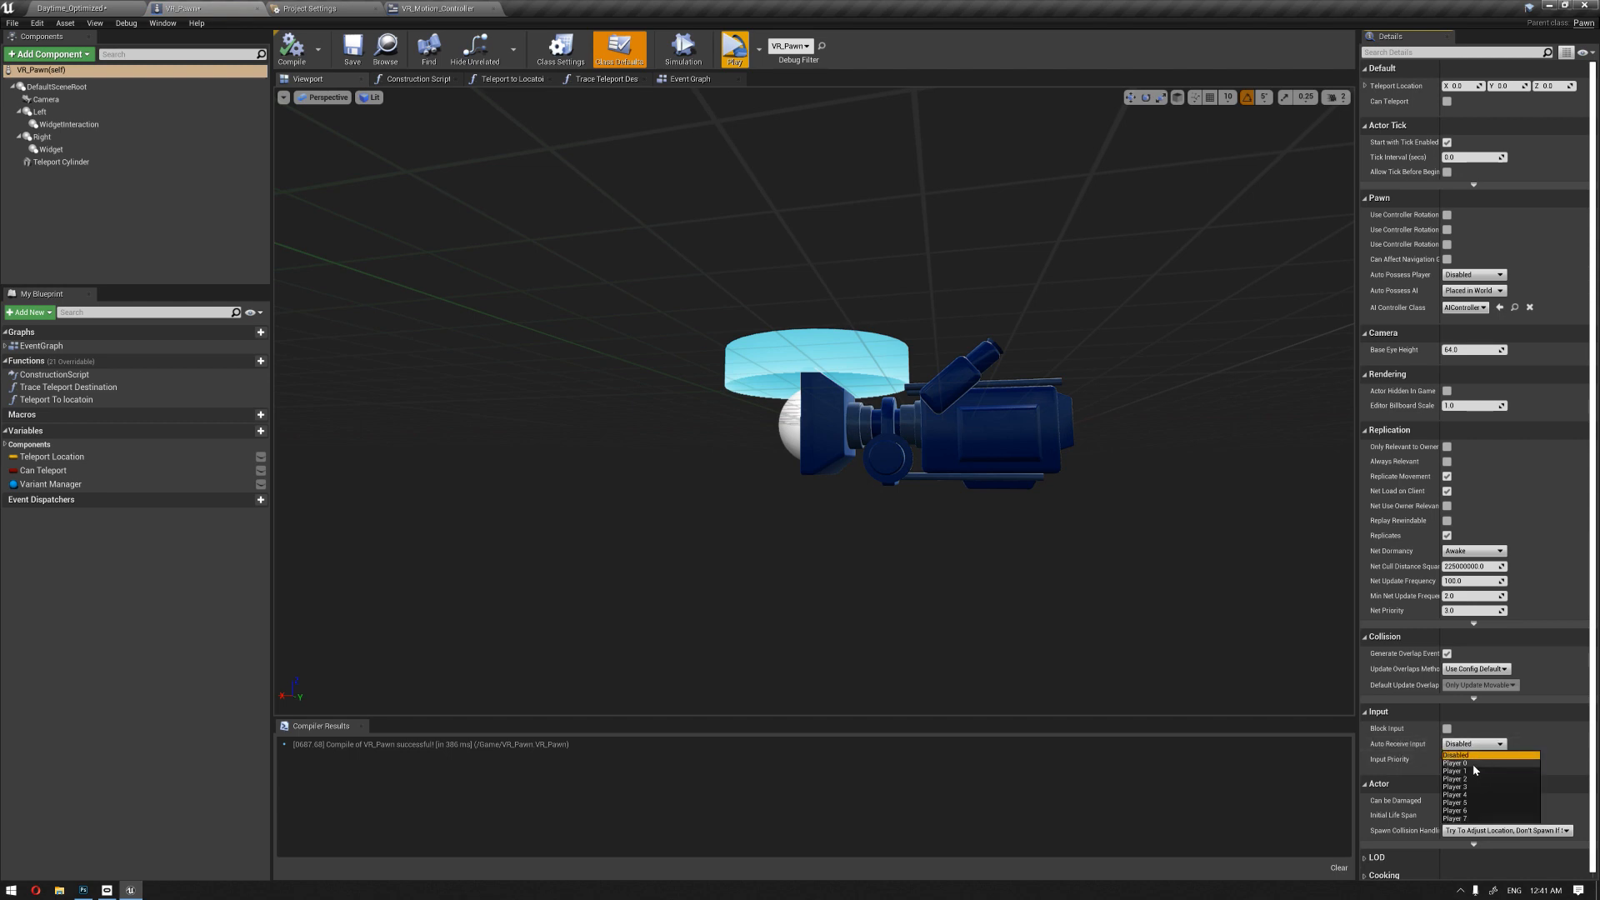
pyautogui.click(1477, 770)
pyautogui.click(294, 47)
pyautogui.click(116, 10)
pyautogui.click(207, 15)
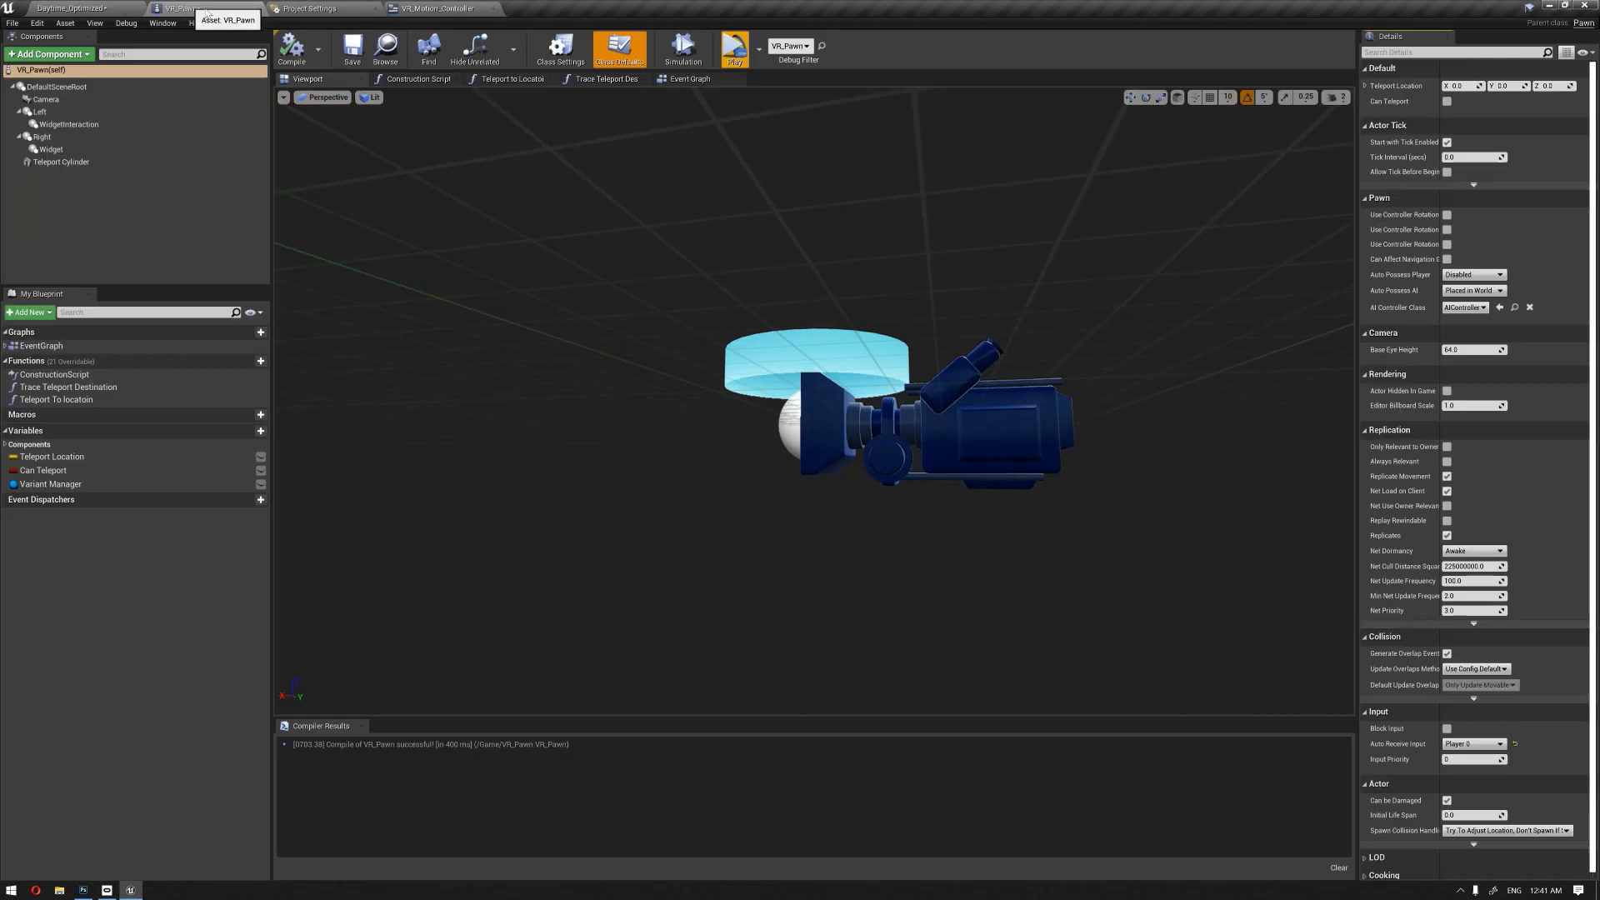
# Step: Play the level in VR Preview, test the pawn around the canopy walkway, and end the session
pyautogui.click(736, 50)
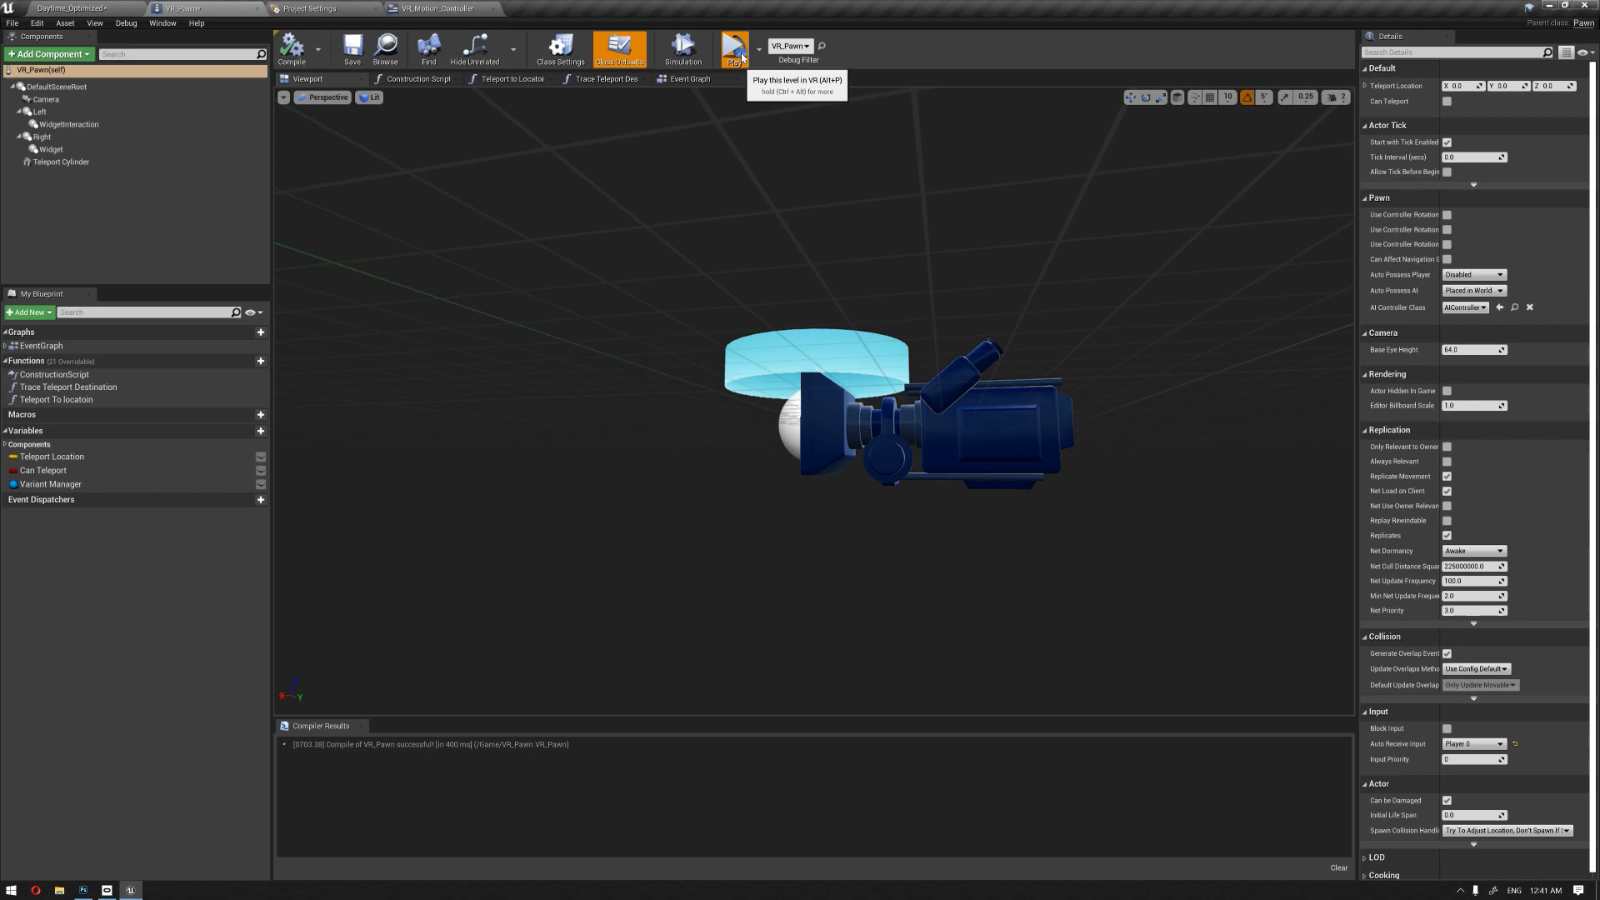
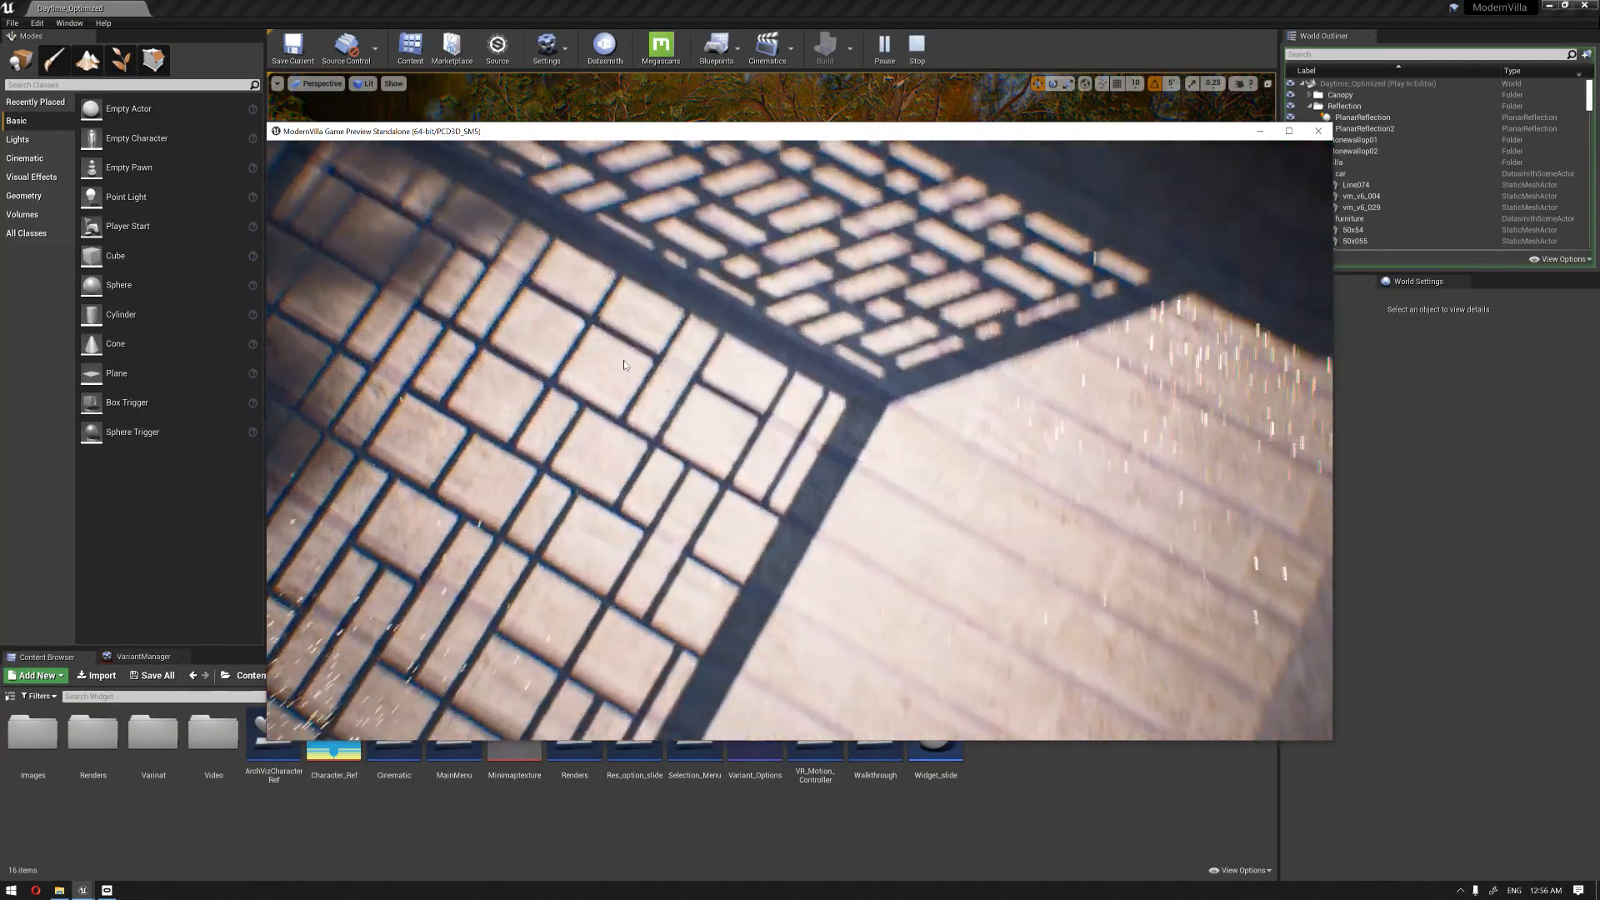
pyautogui.moveTo(624, 365); pyautogui.dragTo(714, 142)
pyautogui.moveTo(643, 263); pyautogui.dragTo(940, 526)
pyautogui.press('w')
pyautogui.moveTo(911, 536); pyautogui.dragTo(902, 526)
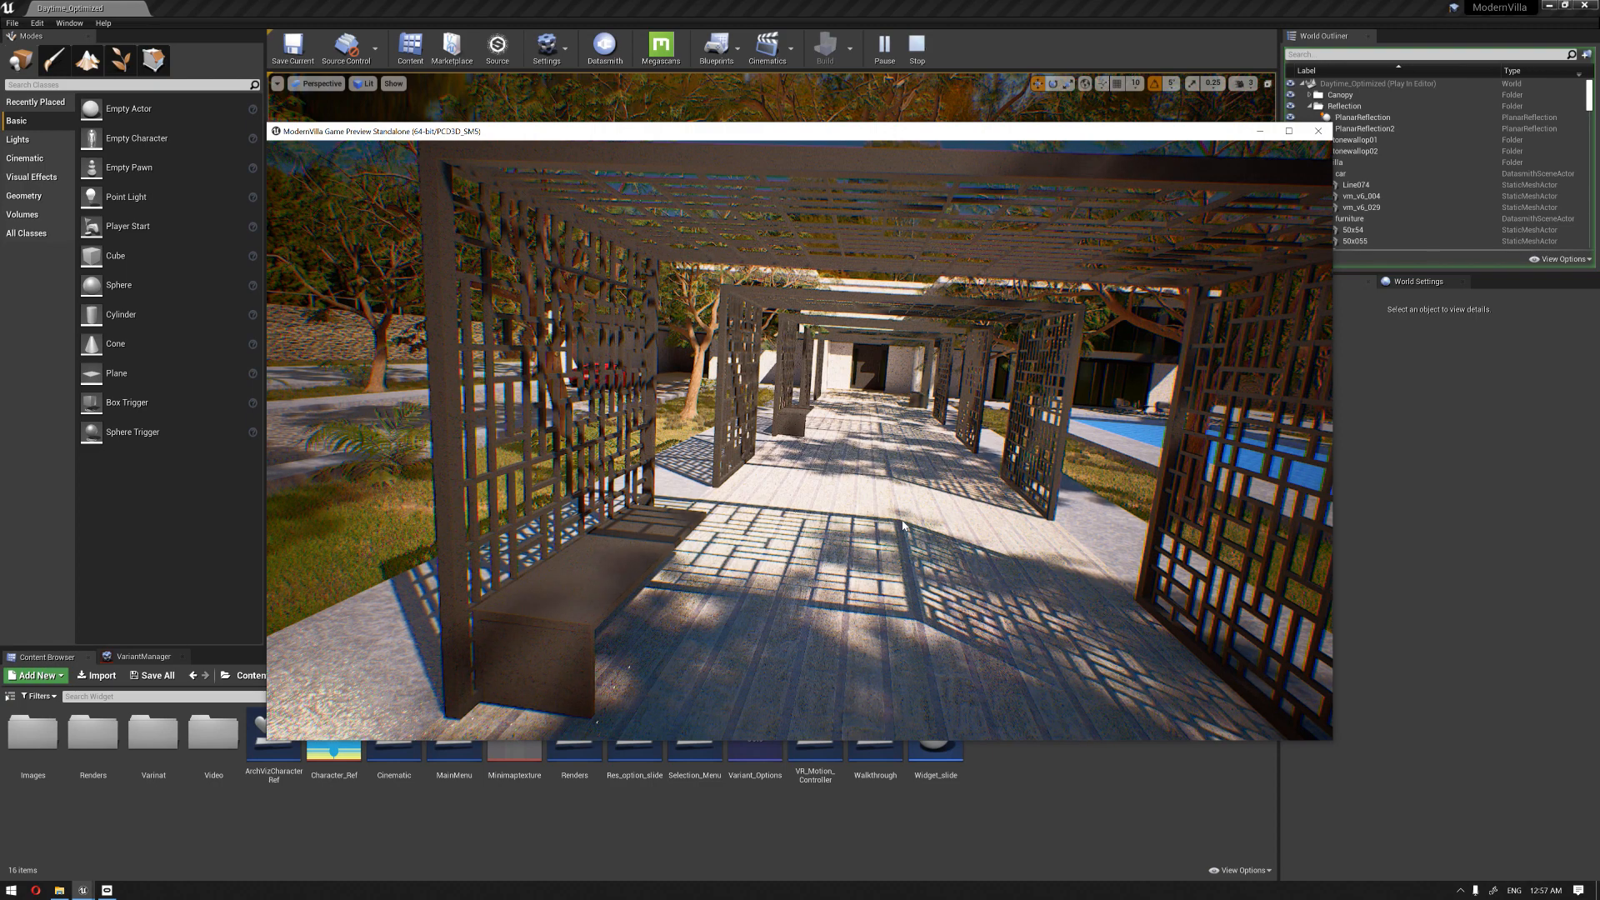
pyautogui.press('Escape')
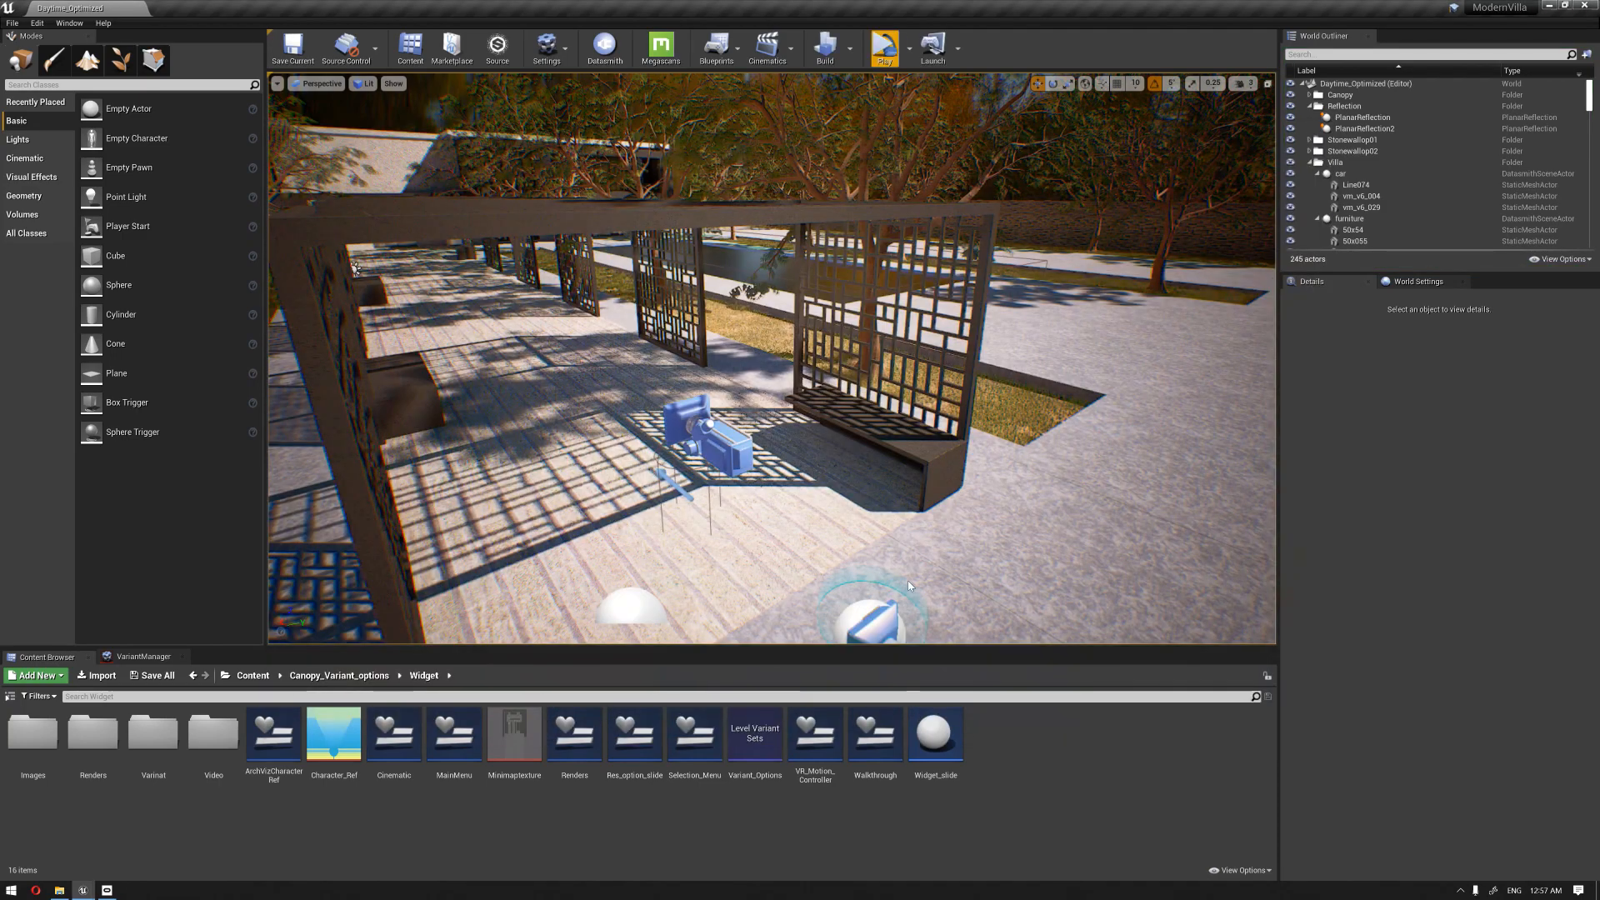
# Step: Open the blueprint of the VR_Pawn placed in the level and inspect its canopy options widget in the viewport
pyautogui.moveTo(908, 580)
pyautogui.mouseDown(button='right')
pyautogui.moveTo(904, 642)
pyautogui.moveTo(908, 575)
pyautogui.moveTo(933, 550)
pyautogui.moveTo(900, 553)
pyautogui.mouseUp(button='right')
pyautogui.press('w')
pyautogui.press('w')
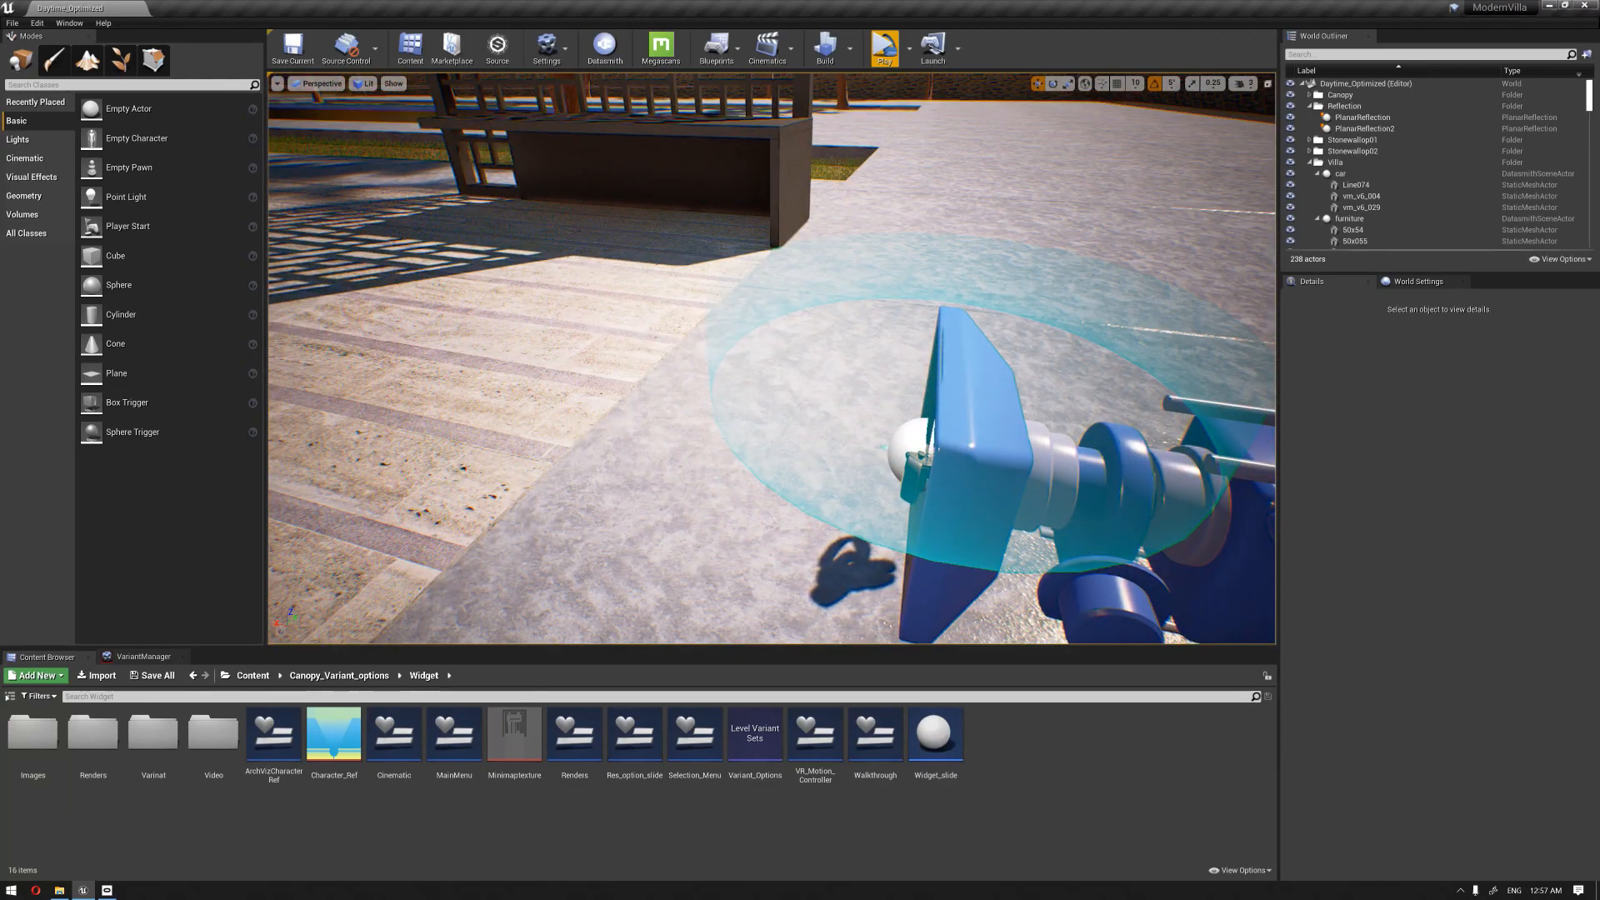
pyautogui.click(971, 450)
pyautogui.click(1543, 239)
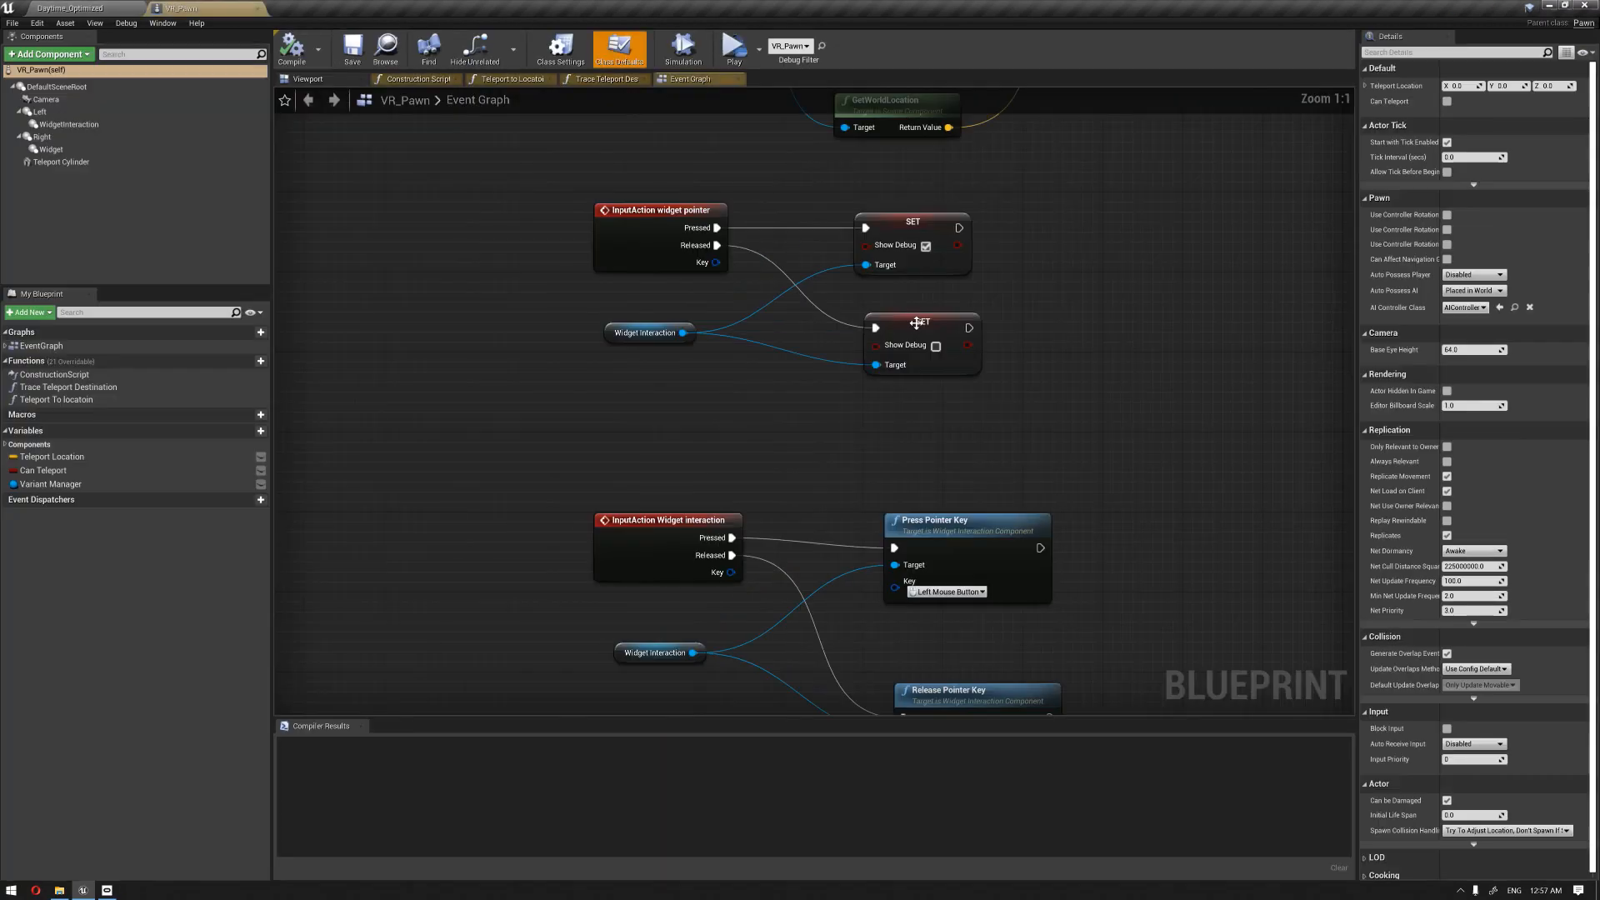
pyautogui.click(325, 83)
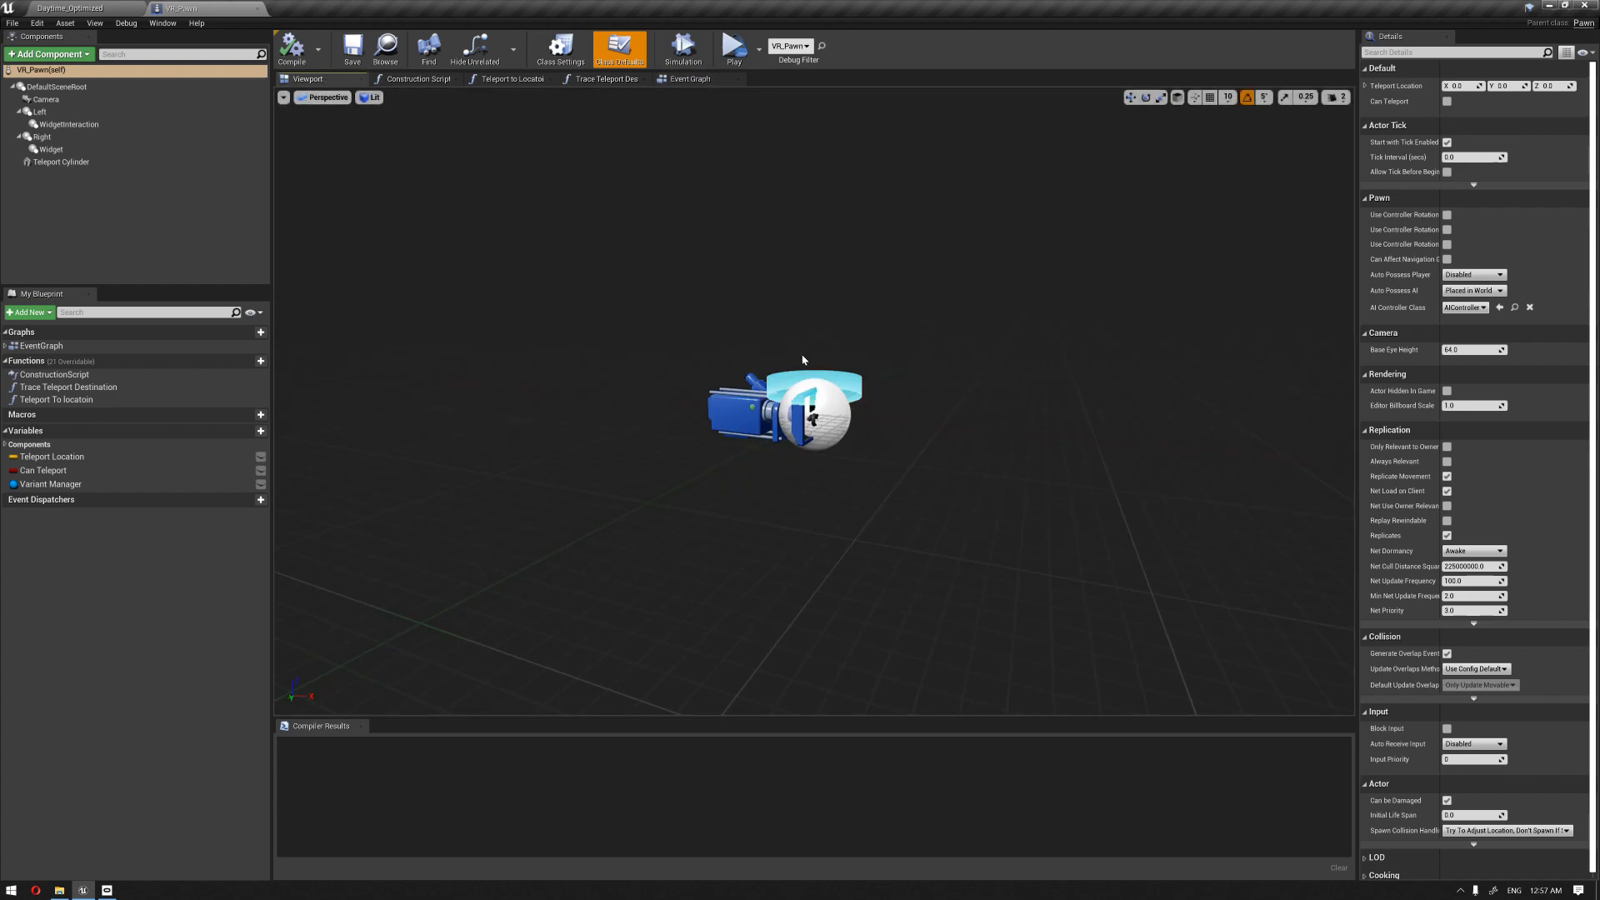
pyautogui.moveTo(813, 401); pyautogui.dragTo(1042, 400, button='right')
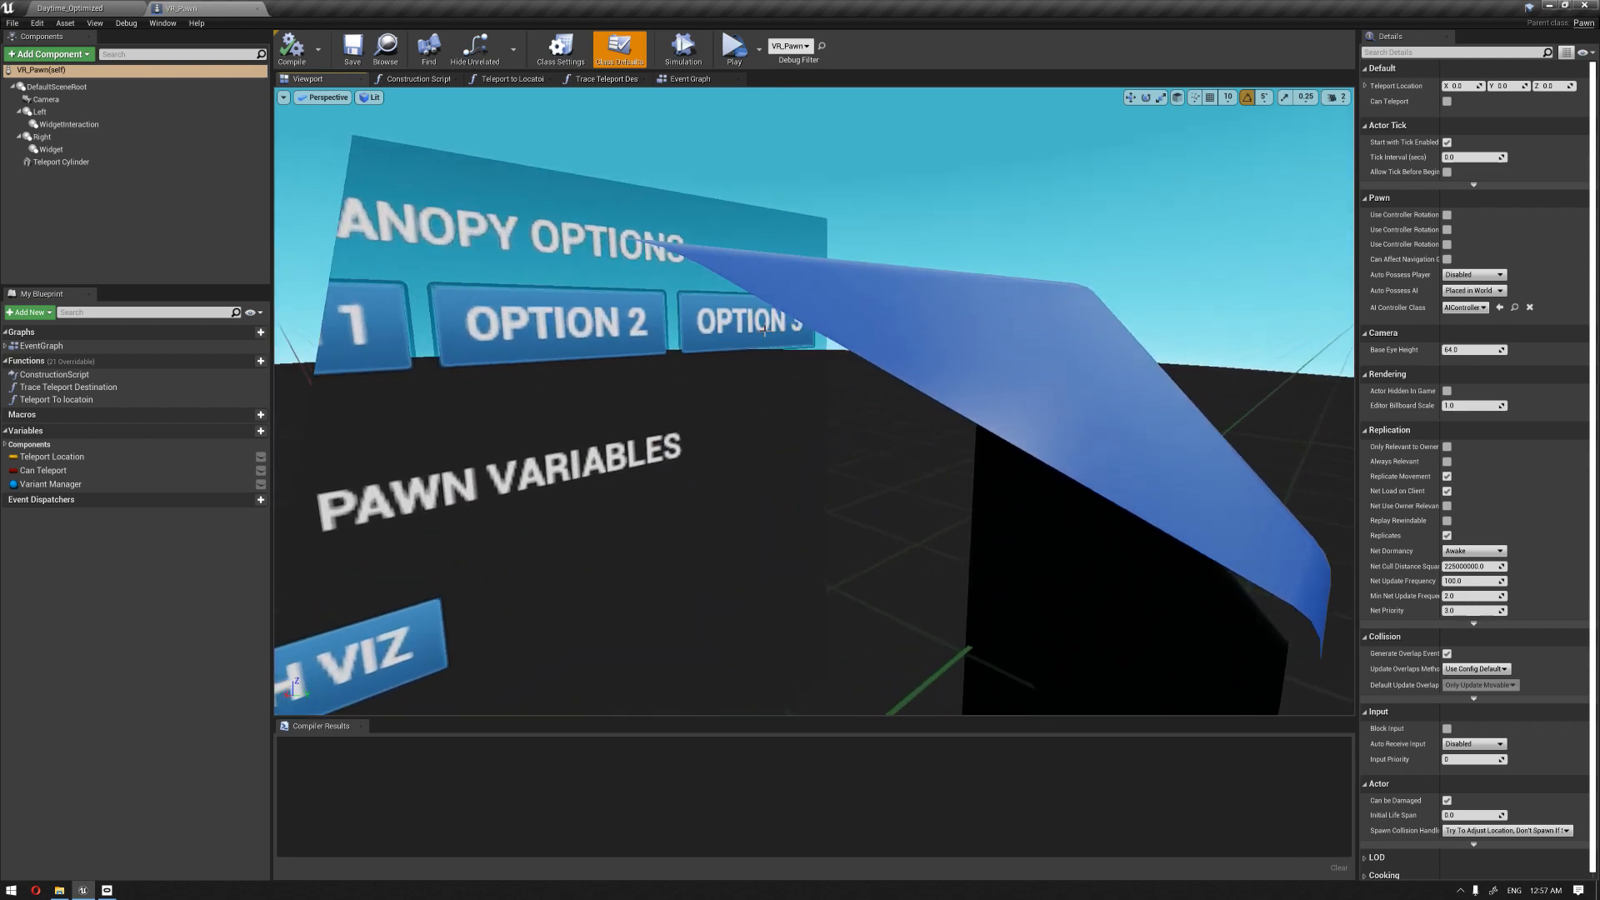
# Step: Open the VR_Motion_Controller widget and compare its layout with the panel on VR_Pawn's controller
pyautogui.click(103, 8)
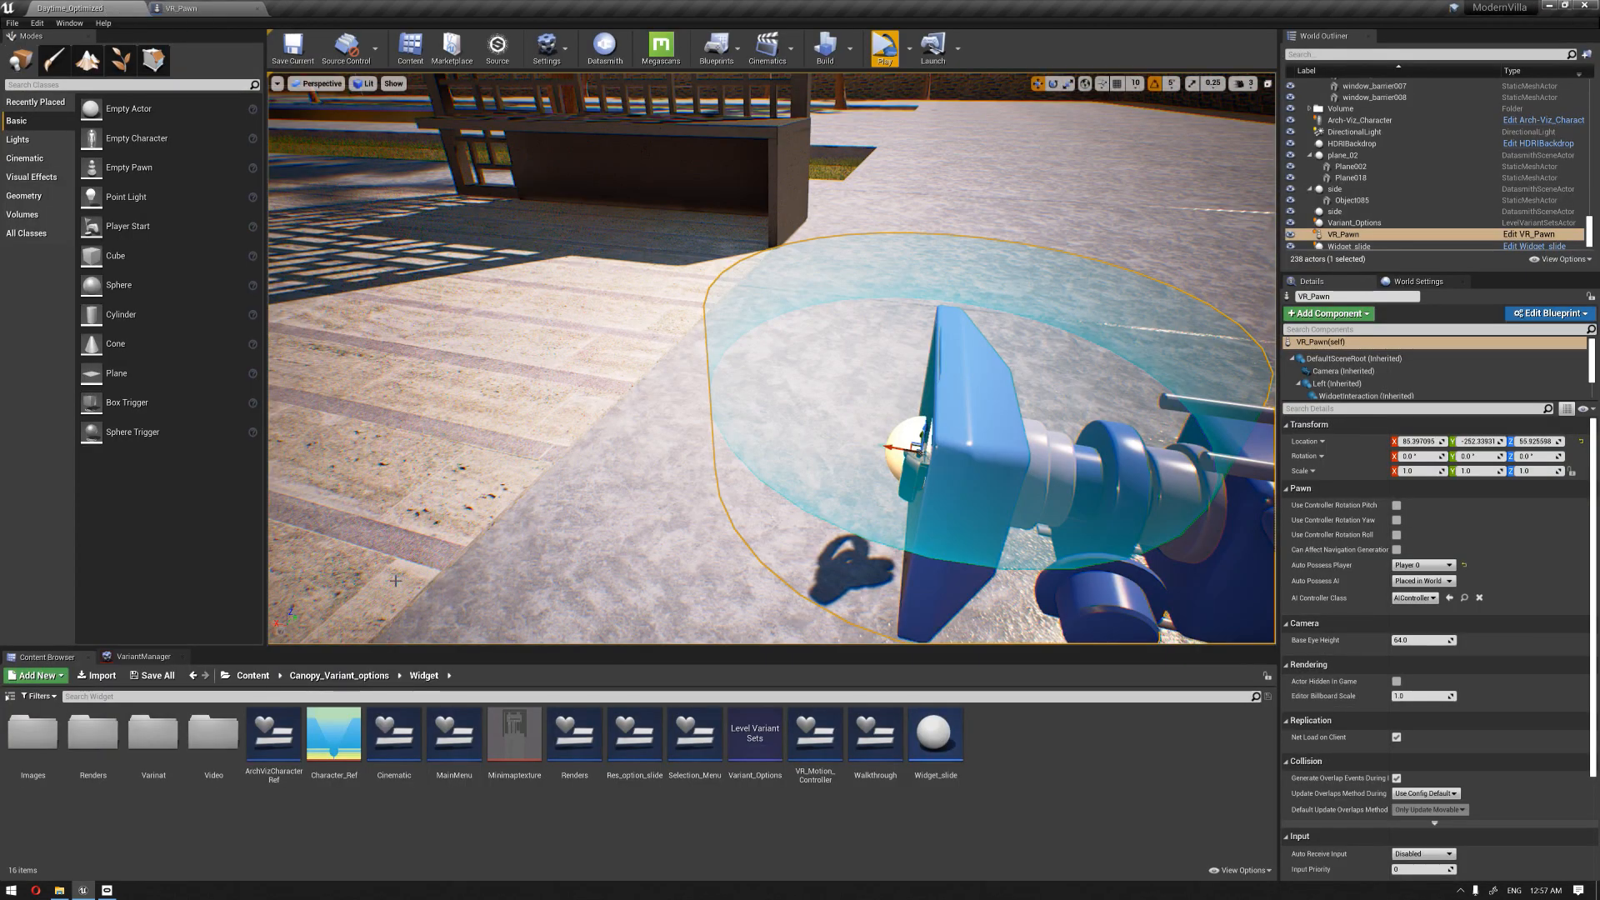
pyautogui.doubleClick(829, 781)
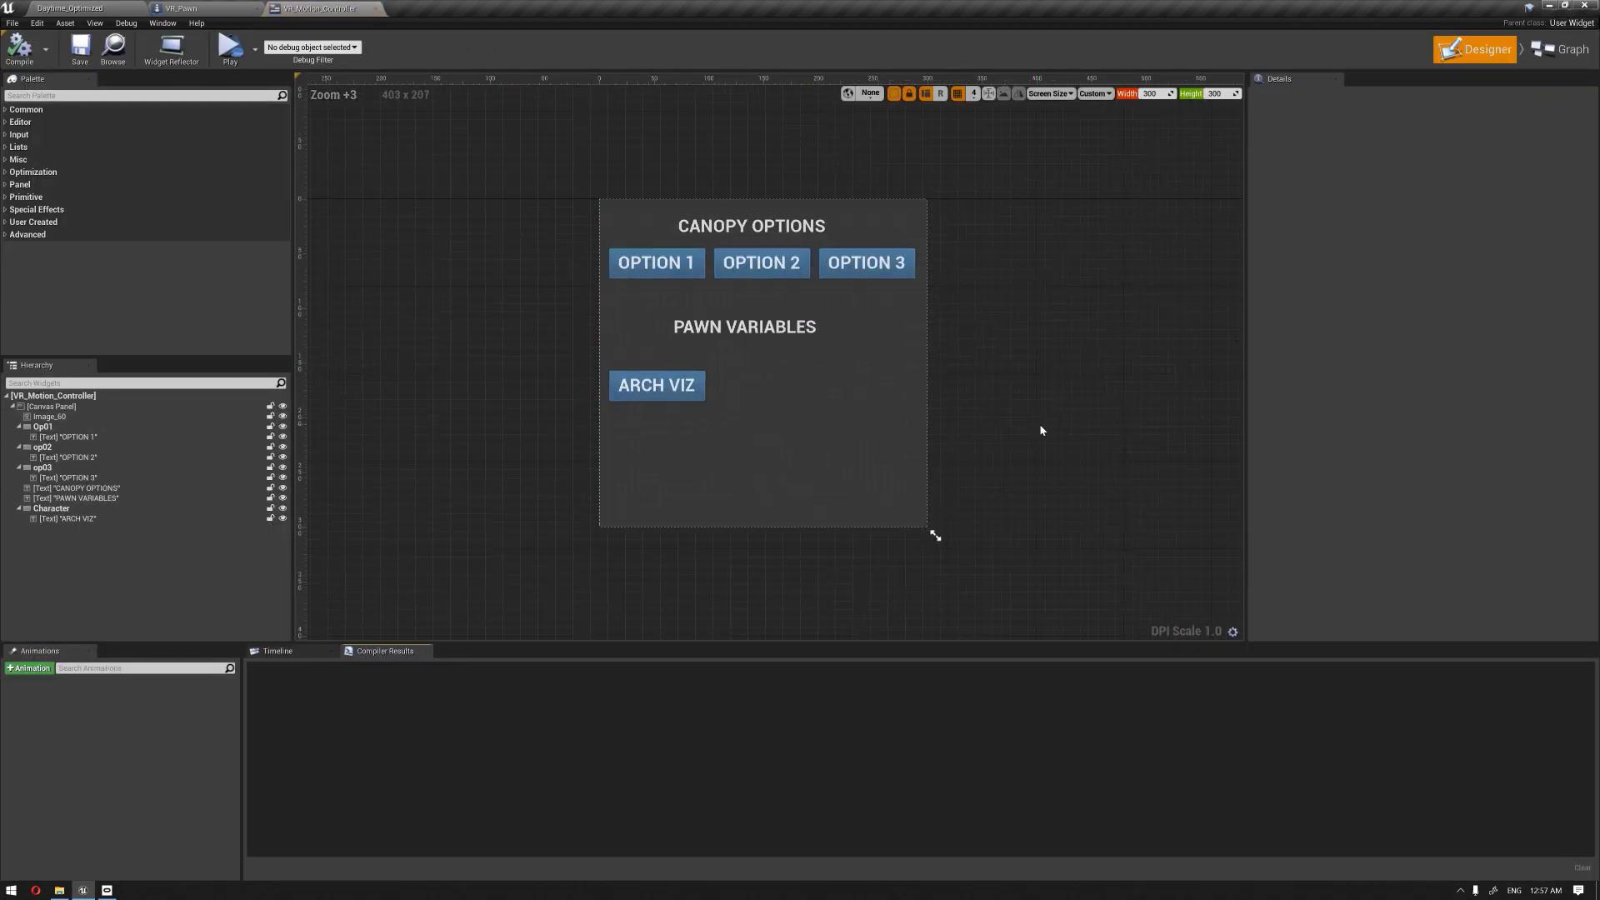
pyautogui.click(185, 7)
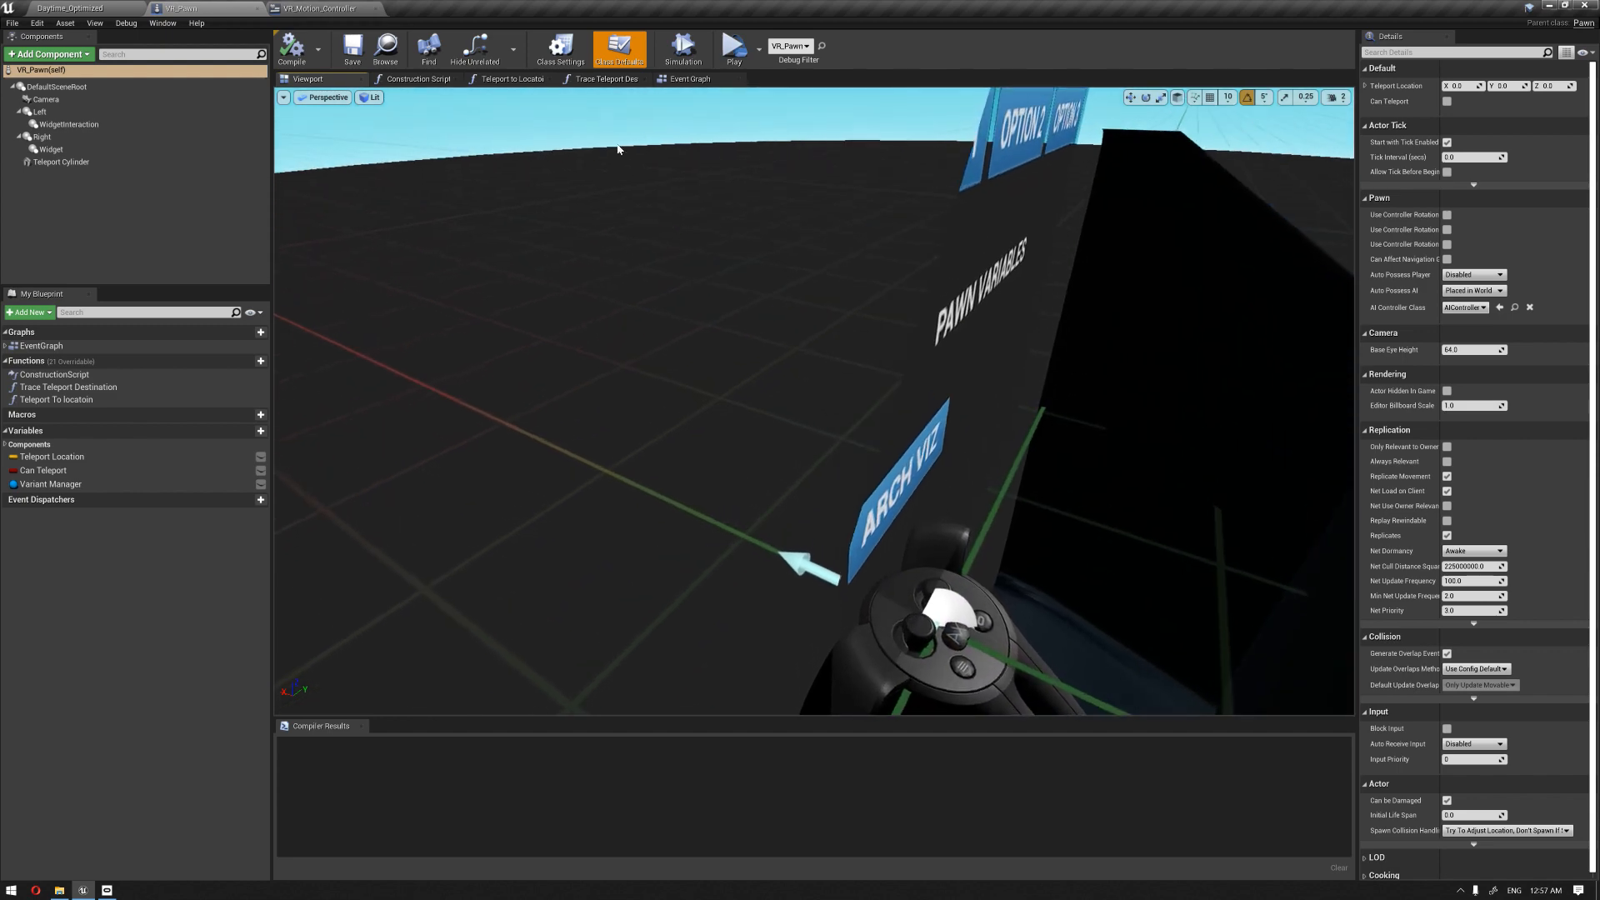
pyautogui.click(321, 7)
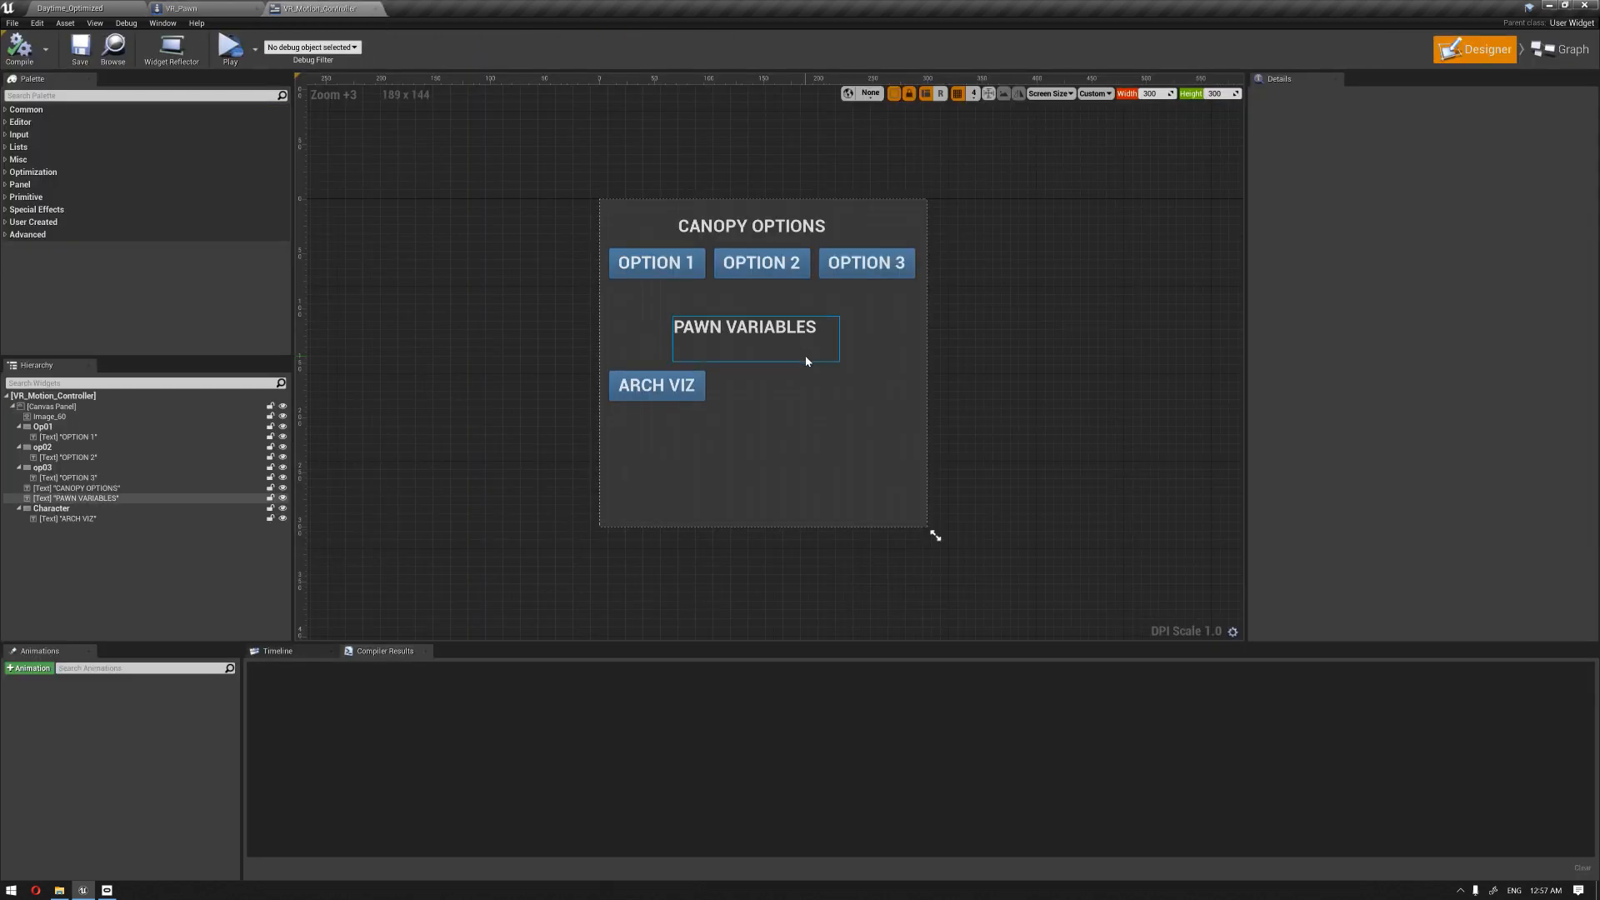
pyautogui.click(217, 7)
pyautogui.moveTo(789, 382); pyautogui.dragTo(809, 392, button='right')
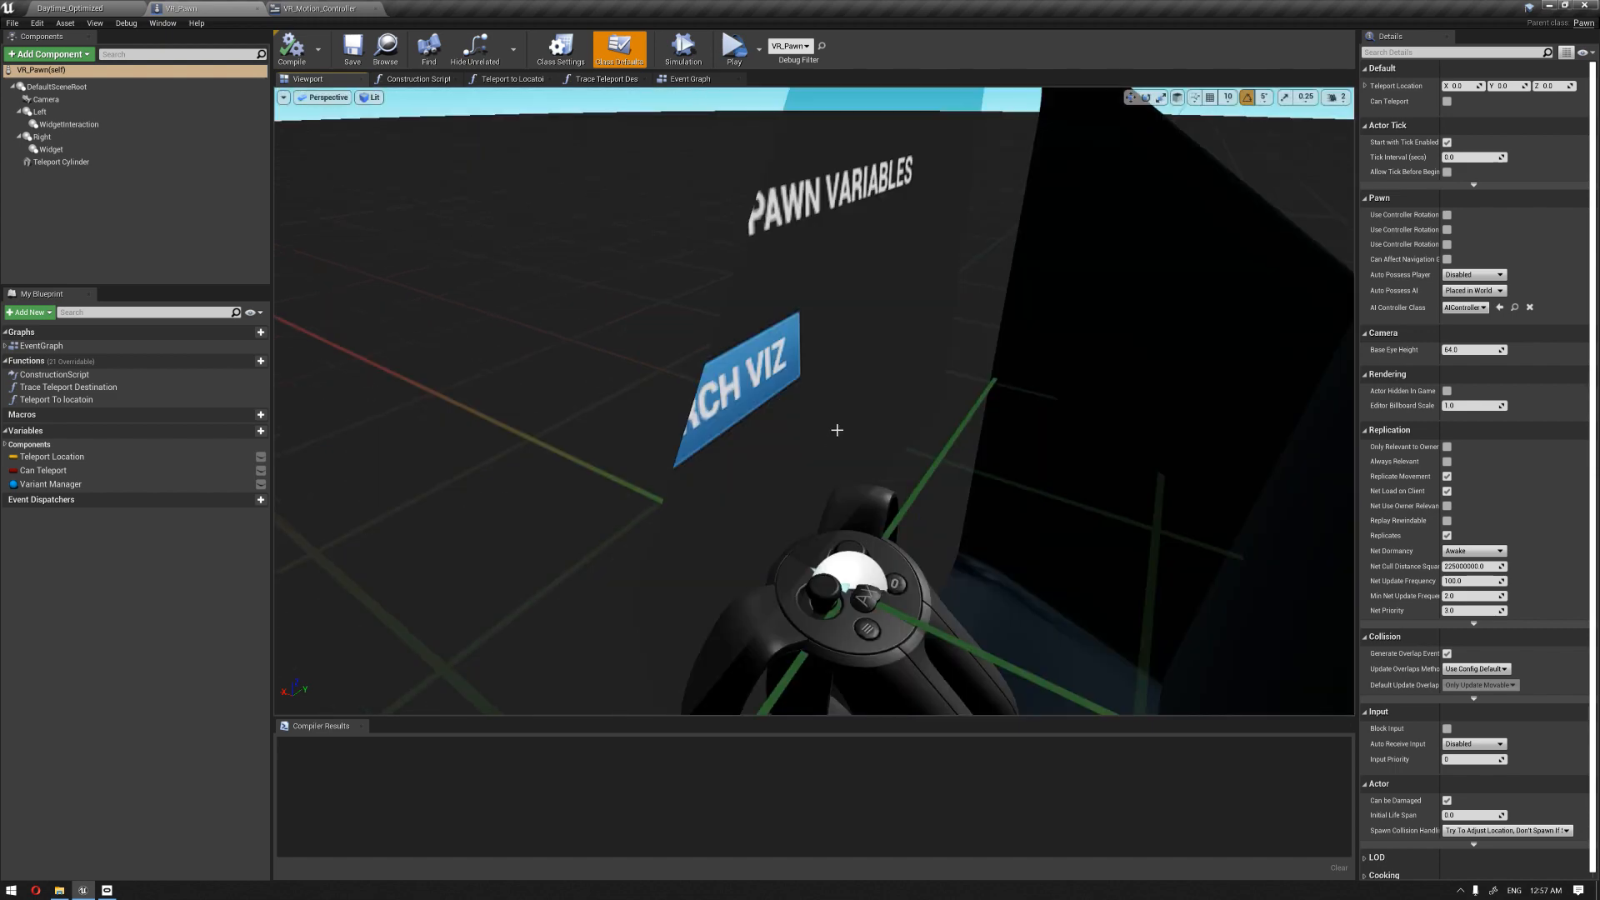
pyautogui.moveTo(837, 429); pyautogui.dragTo(824, 332, button='right')
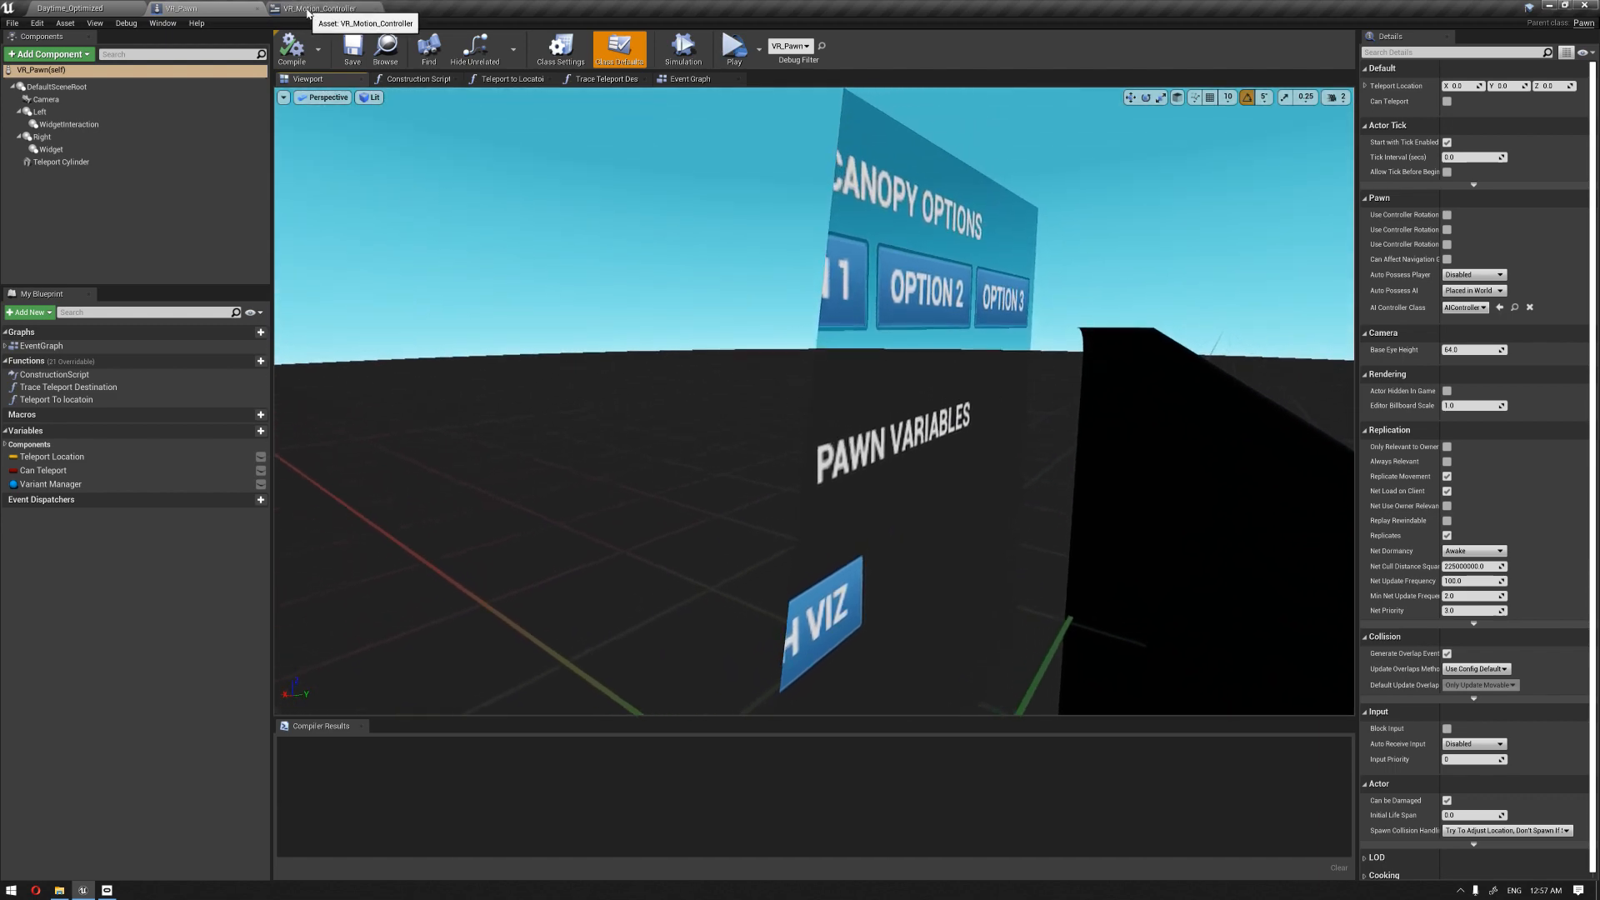
pyautogui.click(307, 13)
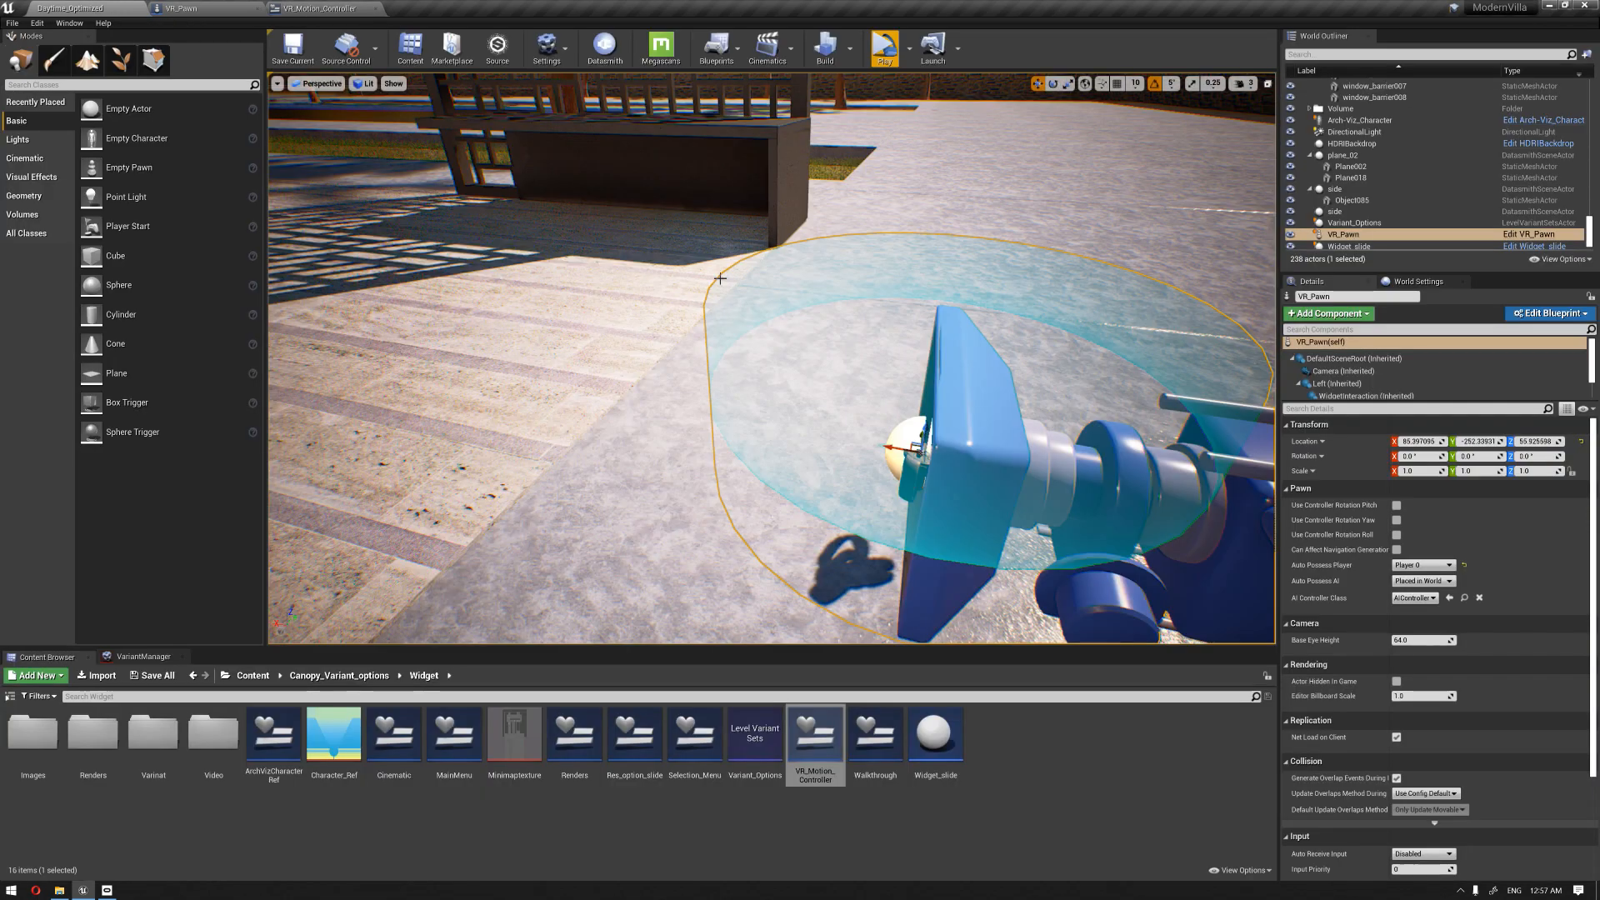
# Step: Examine the canopy walkway and the placed VR_Pawn from several viewpoints in the level
pyautogui.moveTo(772, 359); pyautogui.dragTo(507, 255, button='right')
pyautogui.press('s')
pyautogui.press('d')
pyautogui.press('s')
pyautogui.press('s')
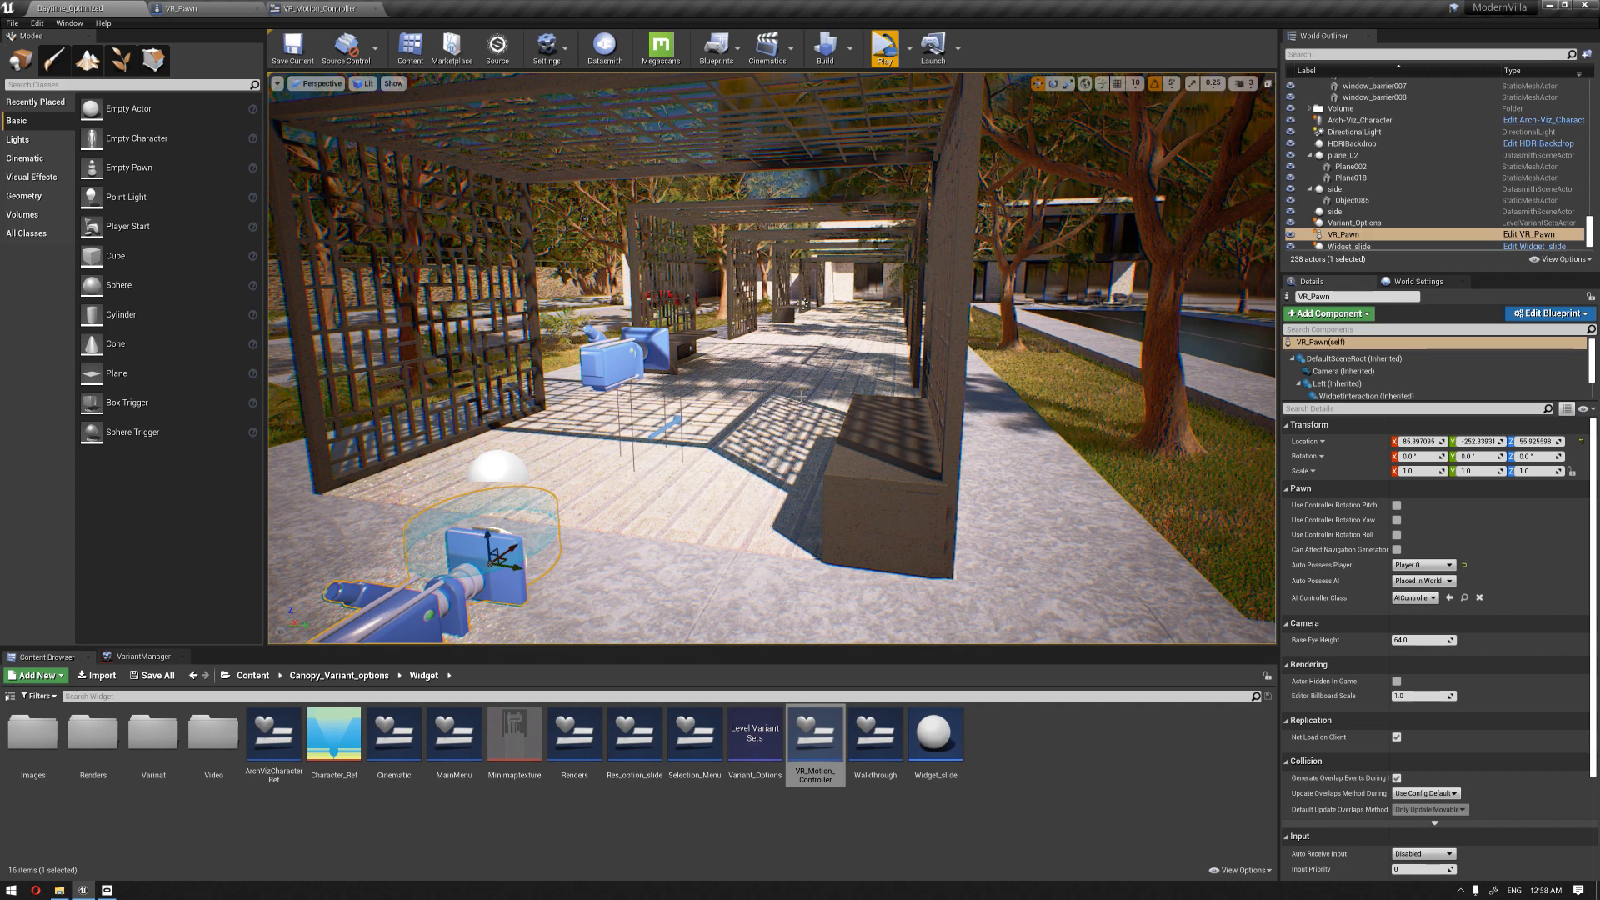
pyautogui.moveTo(791, 376)
pyautogui.mouseDown(button='right')
pyautogui.moveTo(787, 342)
pyautogui.moveTo(797, 351)
pyautogui.mouseUp(button='right')
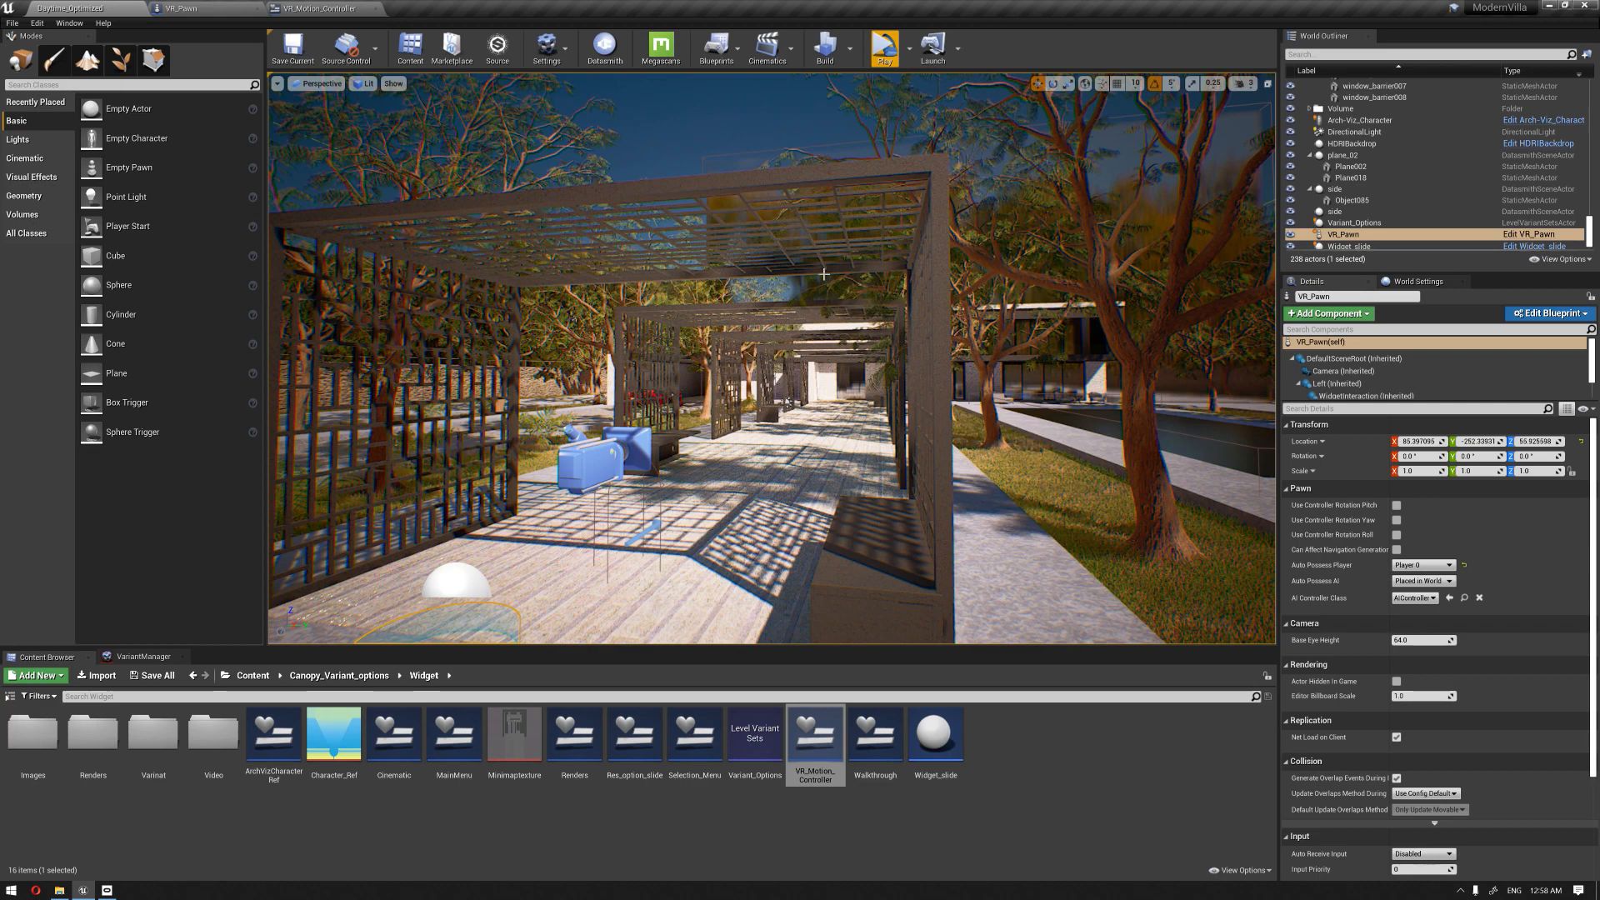
pyautogui.moveTo(797, 352); pyautogui.dragTo(745, 383, button='right')
pyautogui.press('d')
pyautogui.press('d')
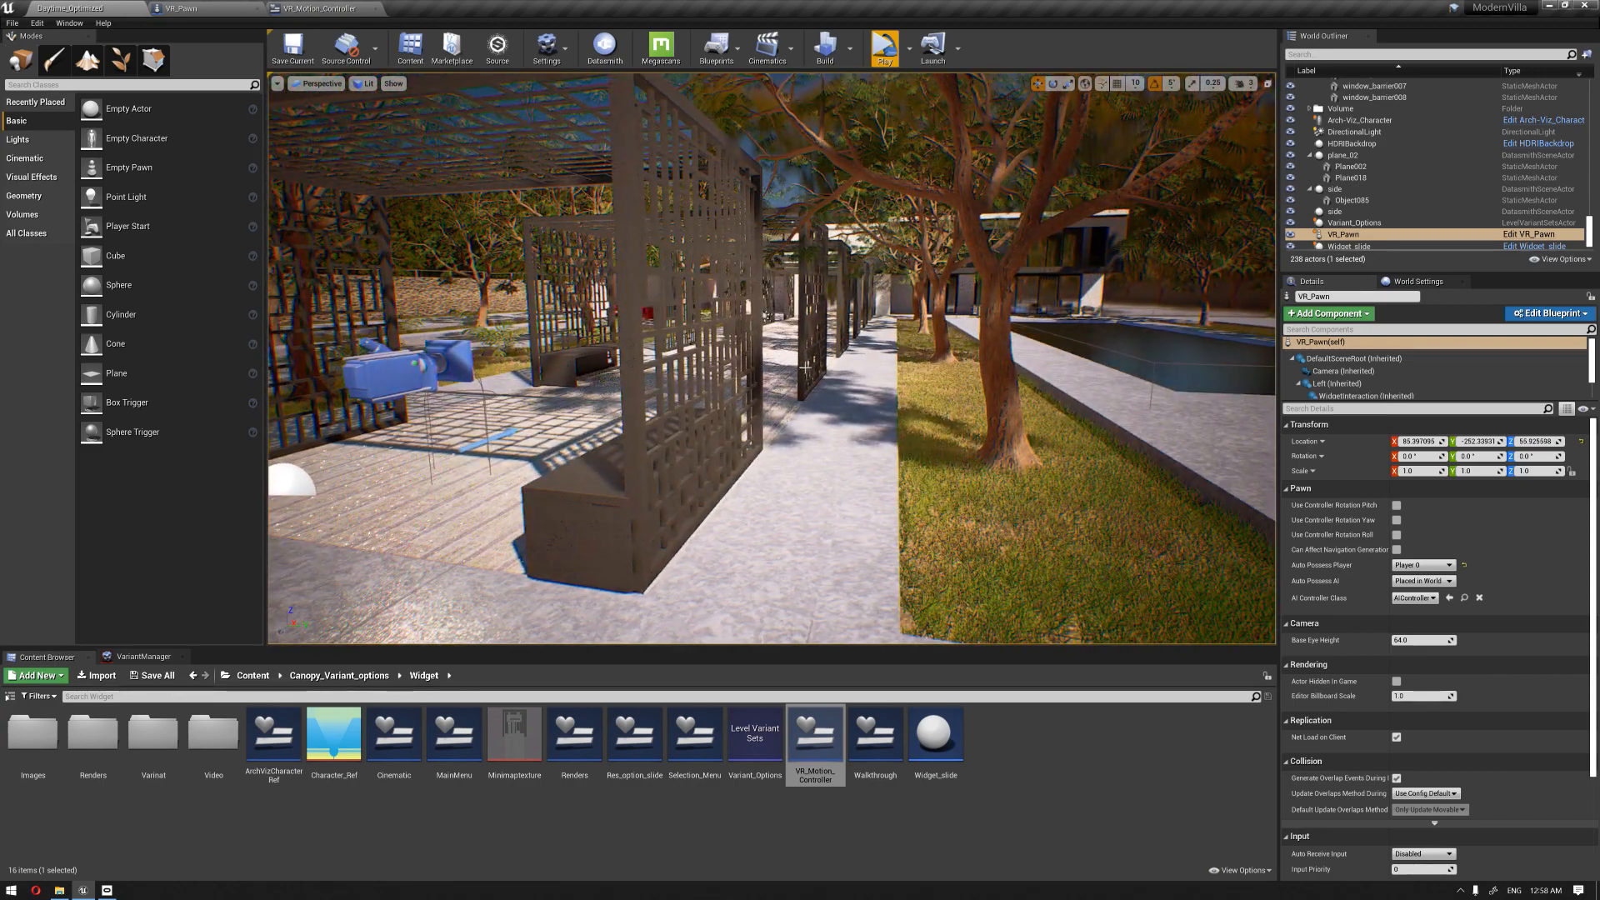
pyautogui.press('s')
pyautogui.moveTo(745, 383); pyautogui.dragTo(721, 375, button='right')
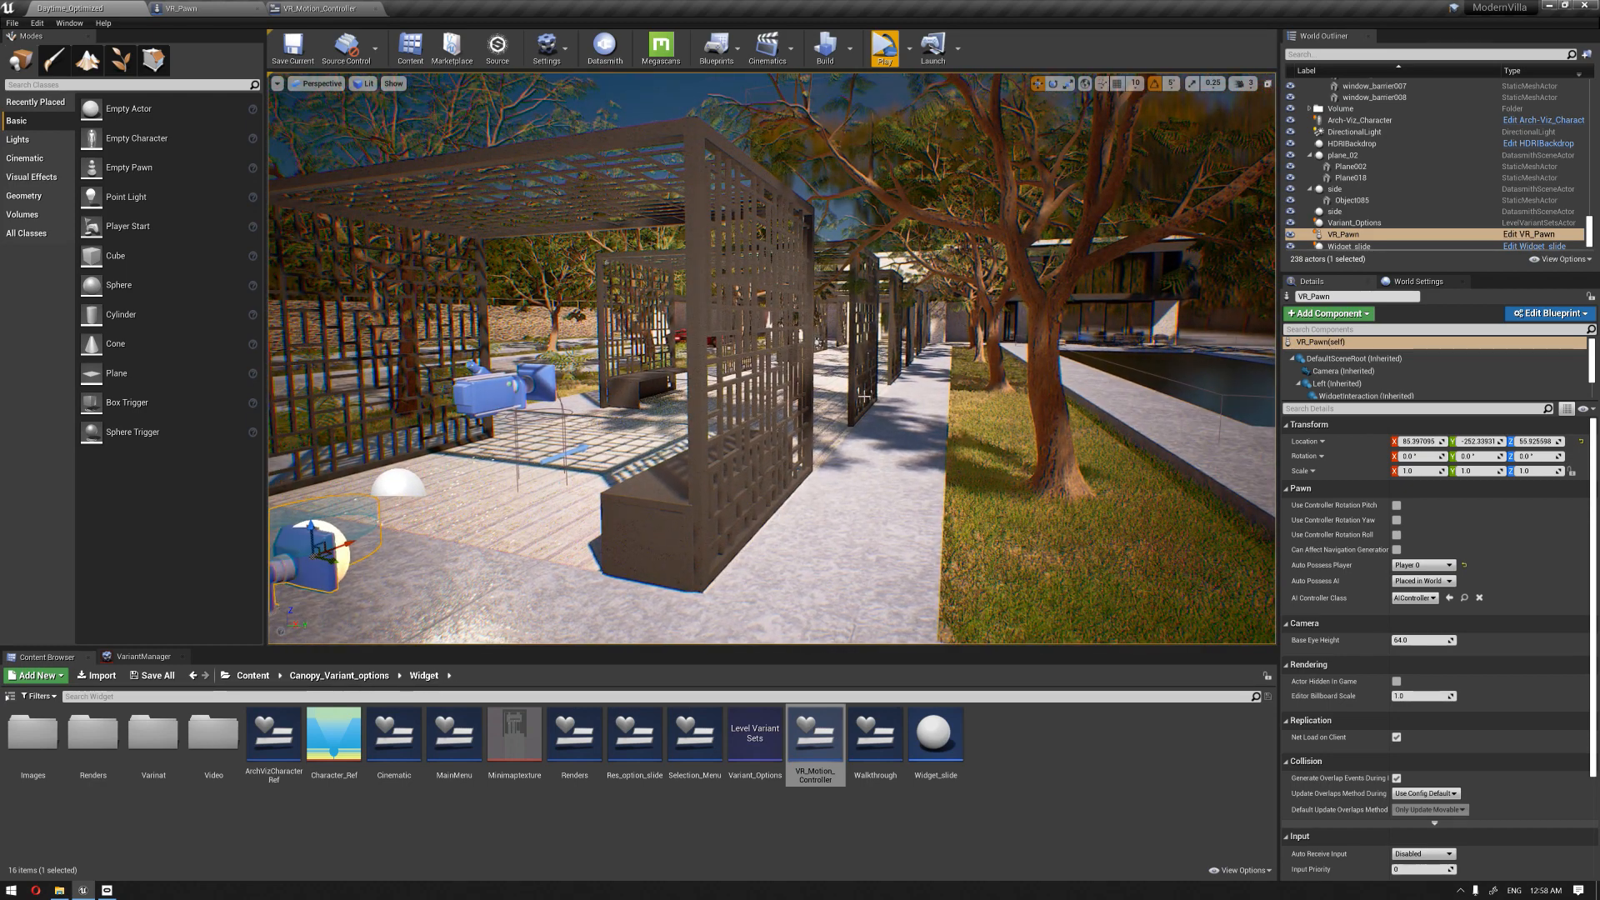